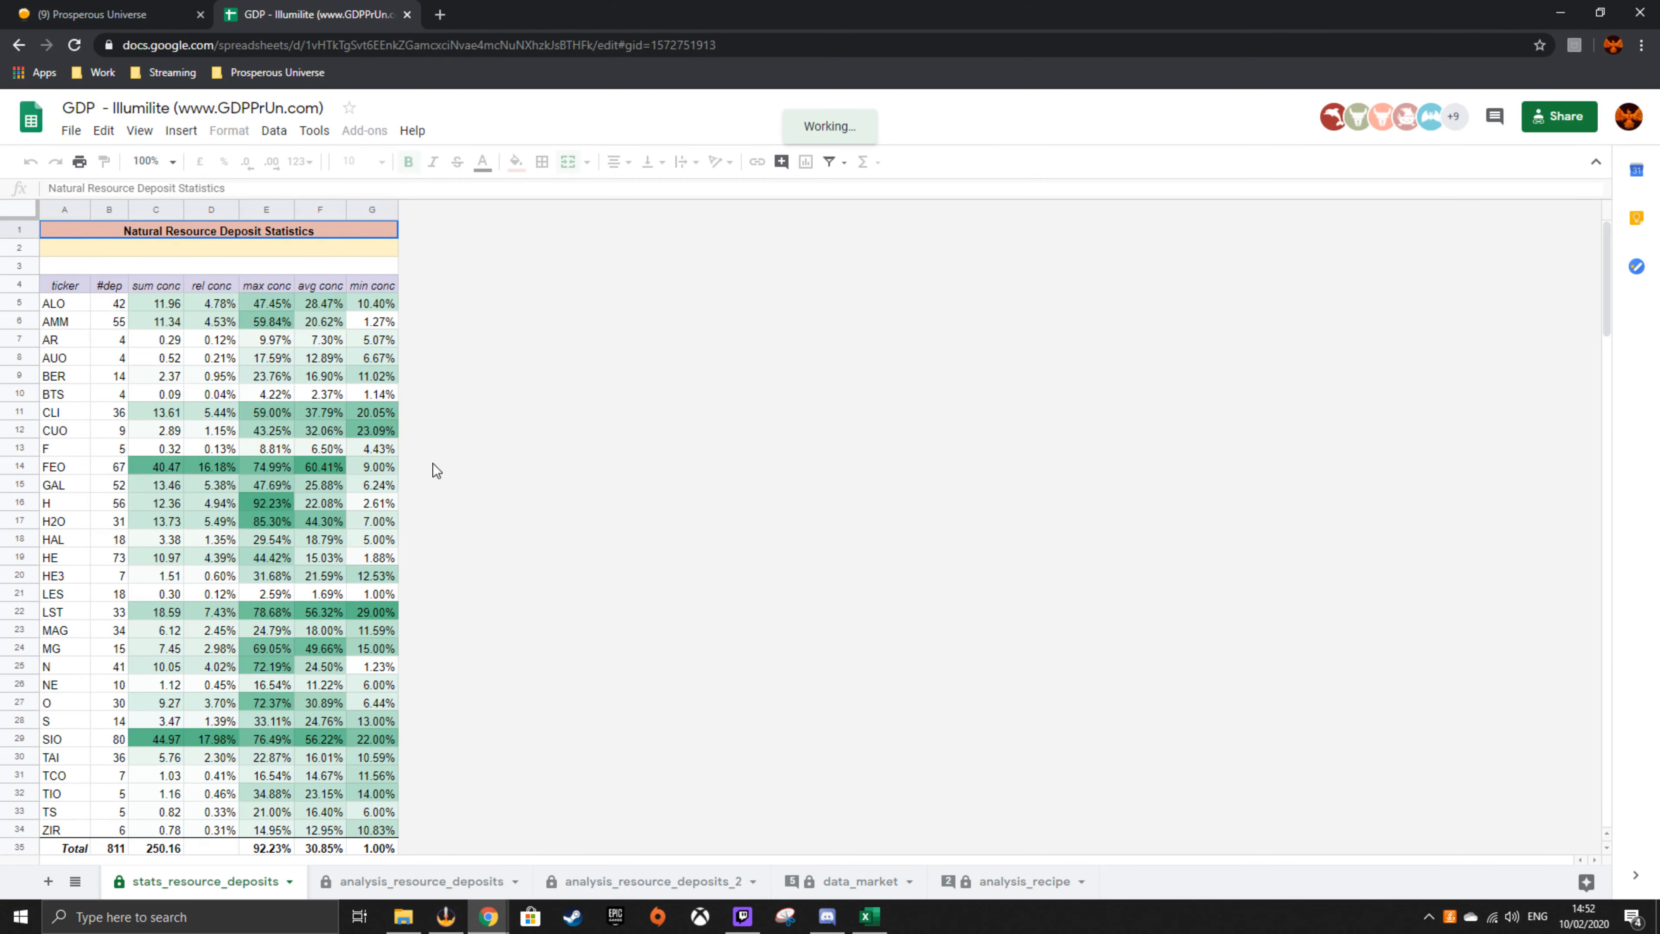
- Look over the Natural Resource Deposit Statistics sheet and close the GDP - Illumilite browser tab
scroll(317, 517, down, 4)
scroll(316, 517, up, 4)
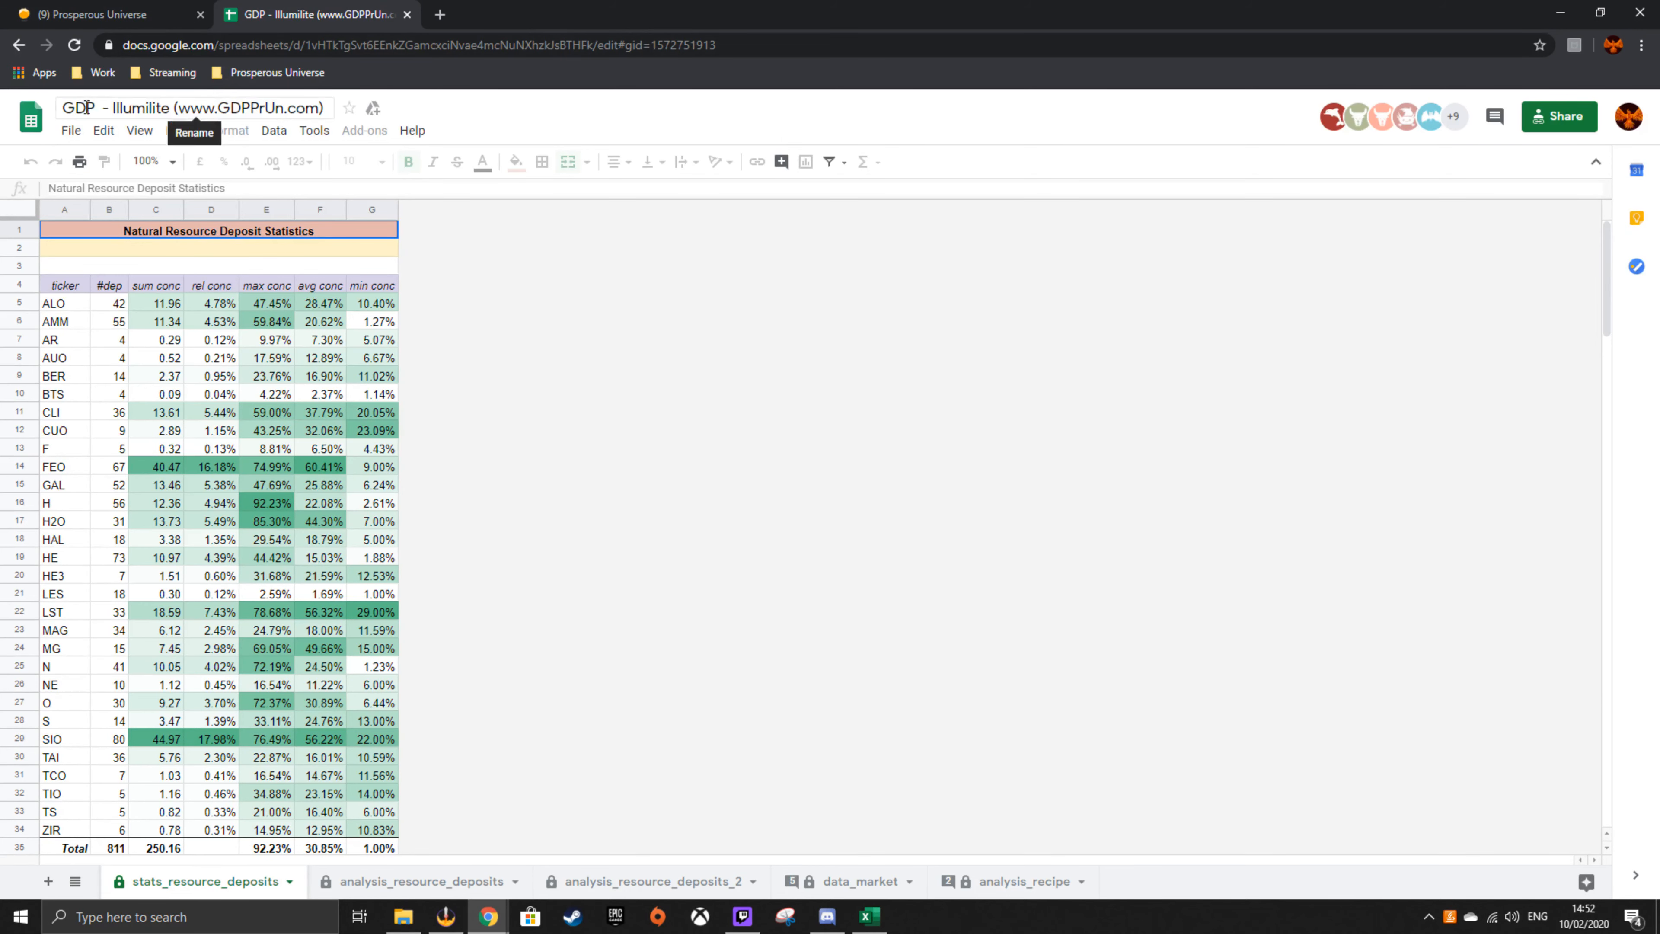
scroll(421, 573, down, 3)
scroll(589, 271, up, 3)
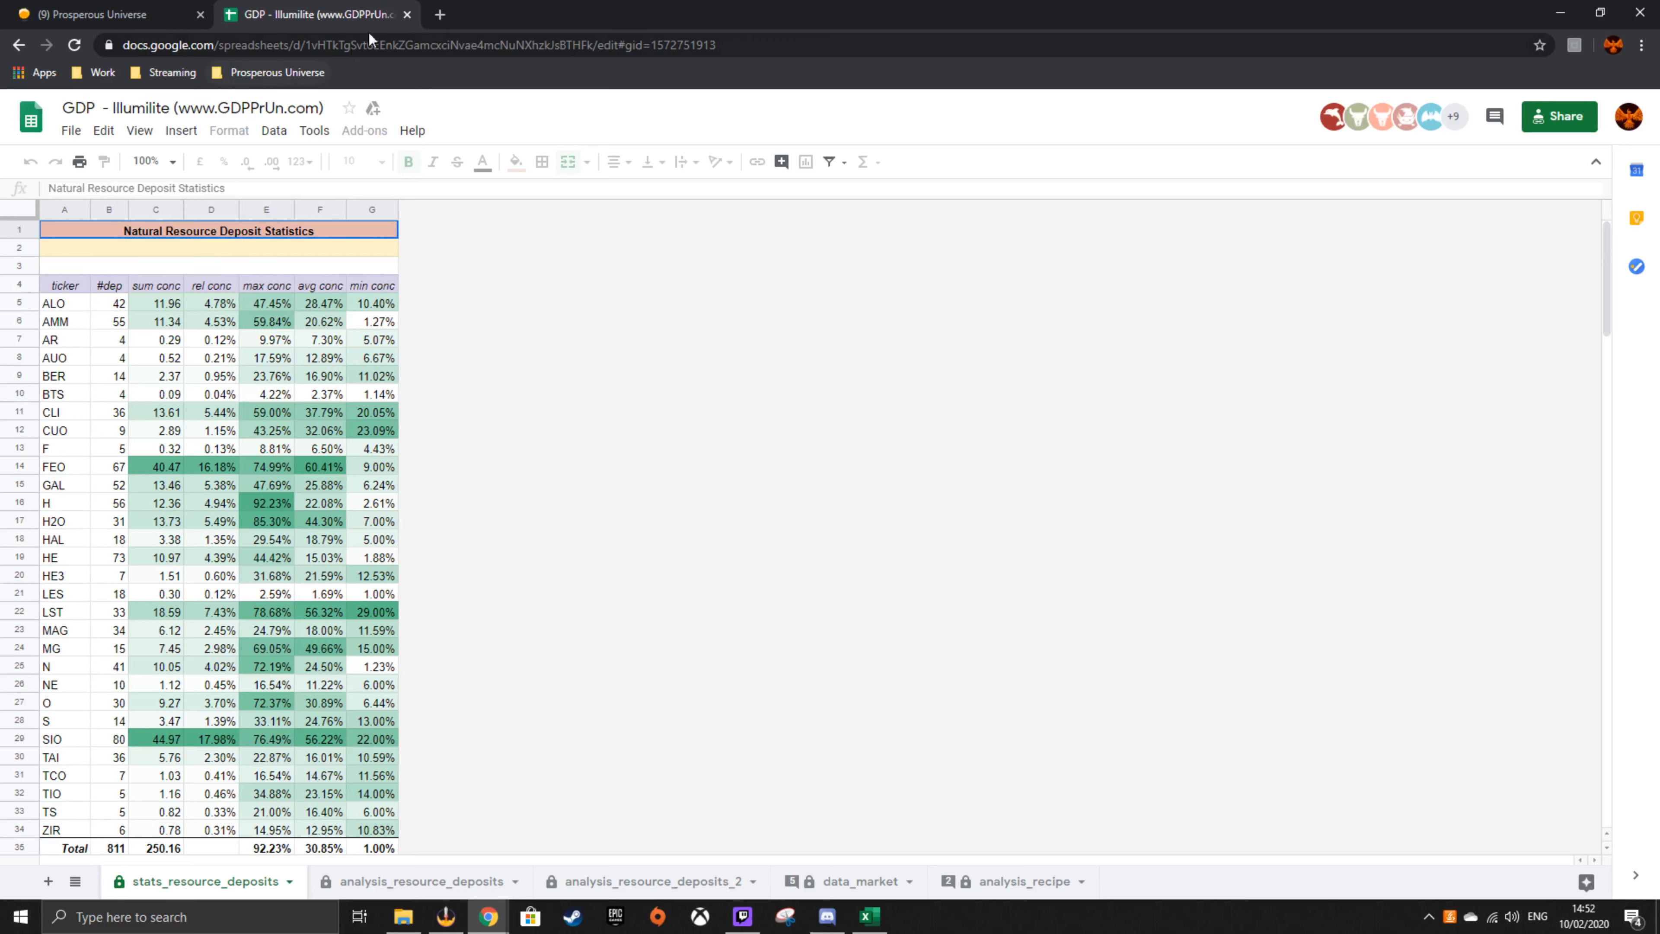
click(406, 15)
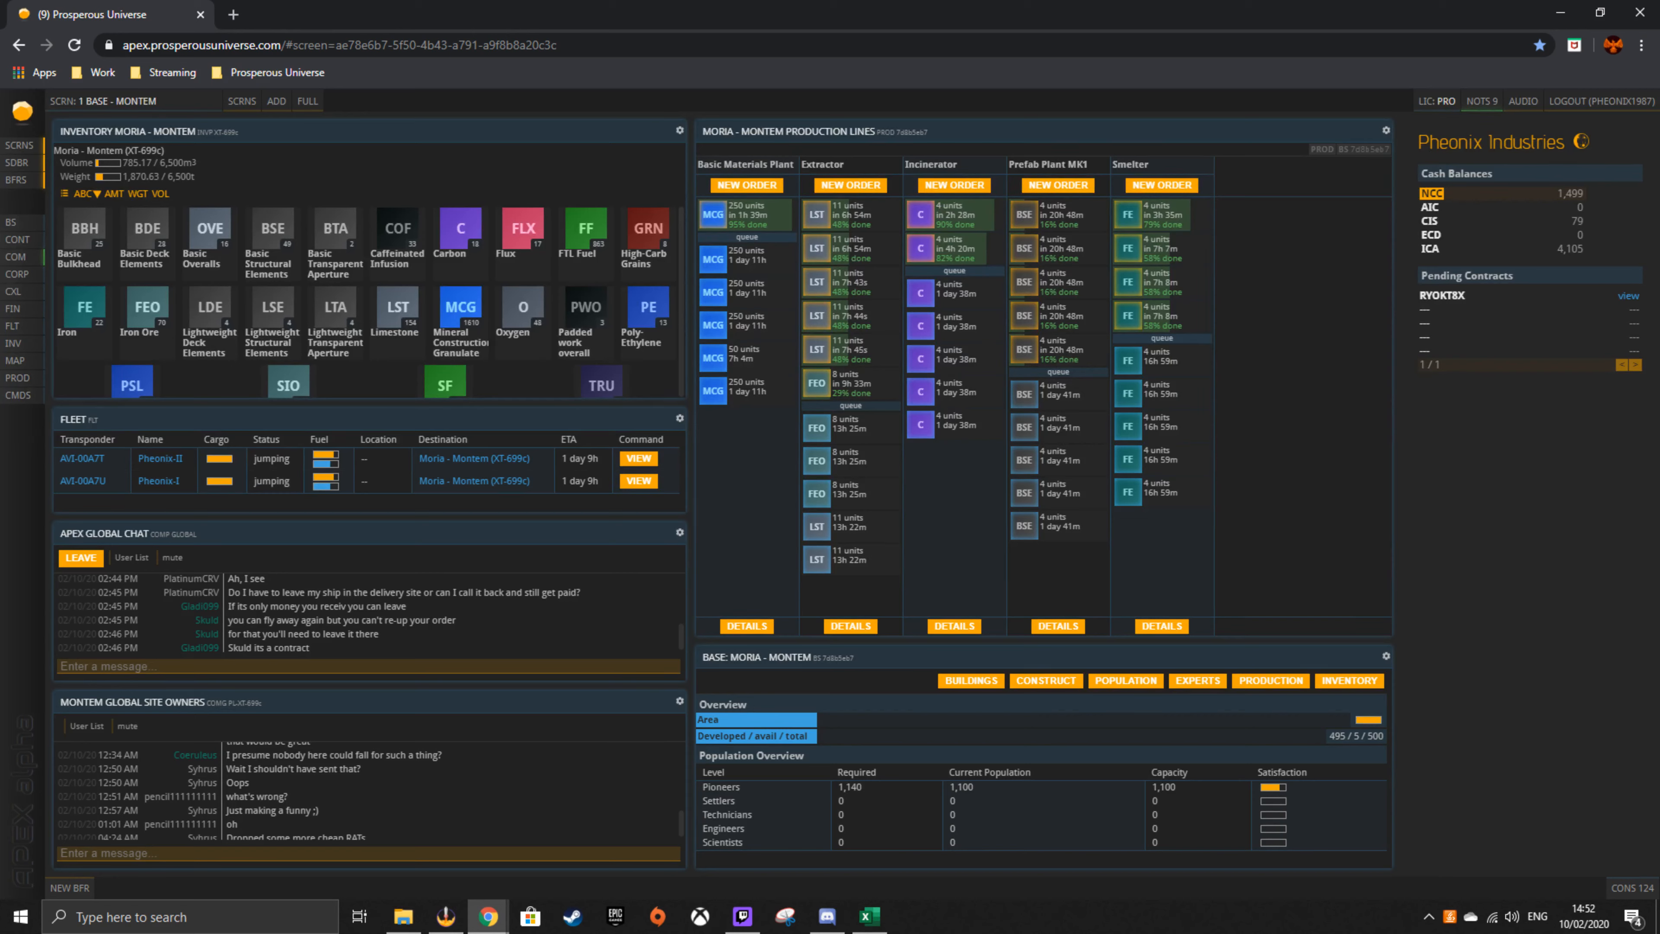
- Switch to the "Pricelist so far" workbook in Excel and open the Base Creator sheet
key(alt+Tab)
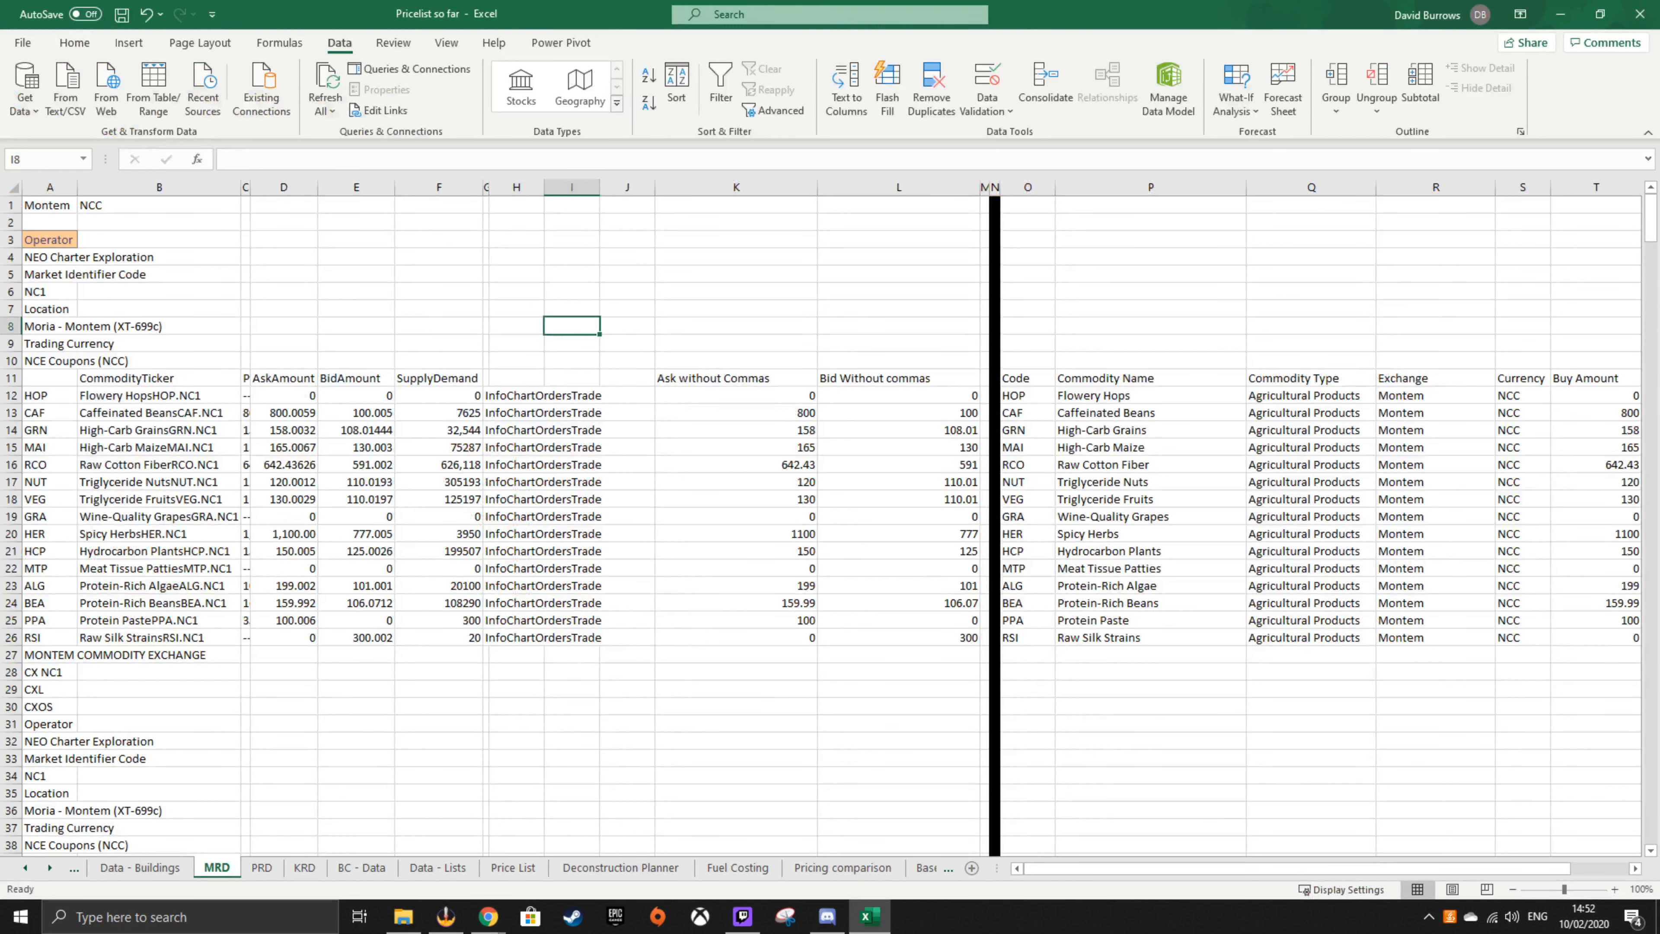
click(446, 917)
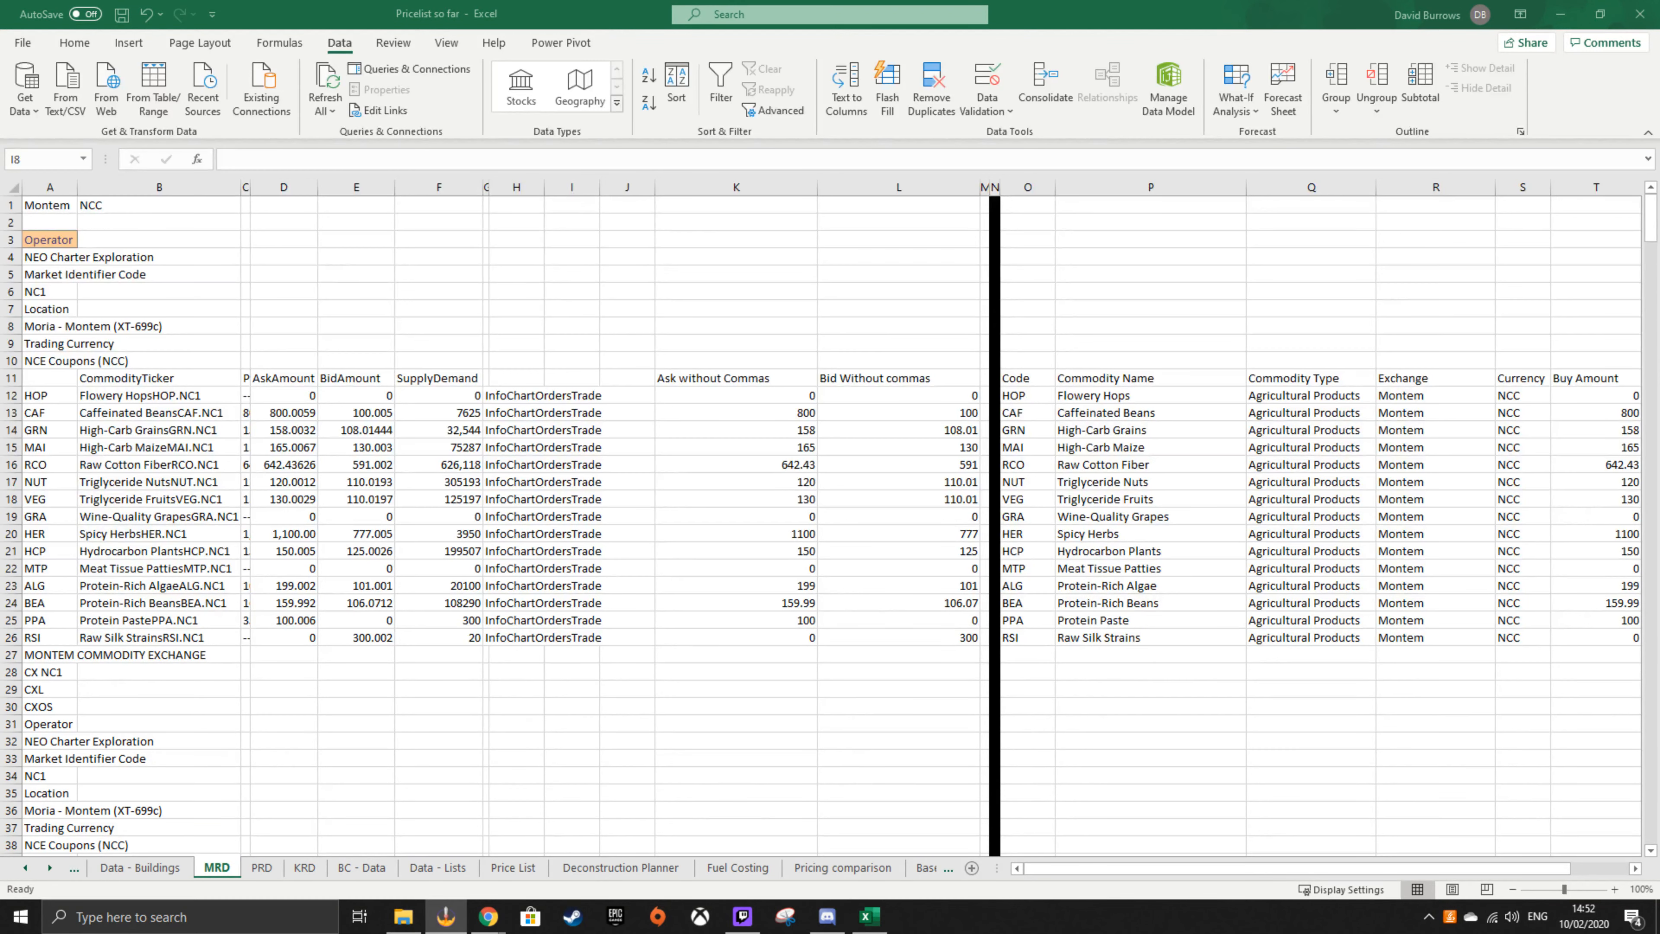
click(958, 870)
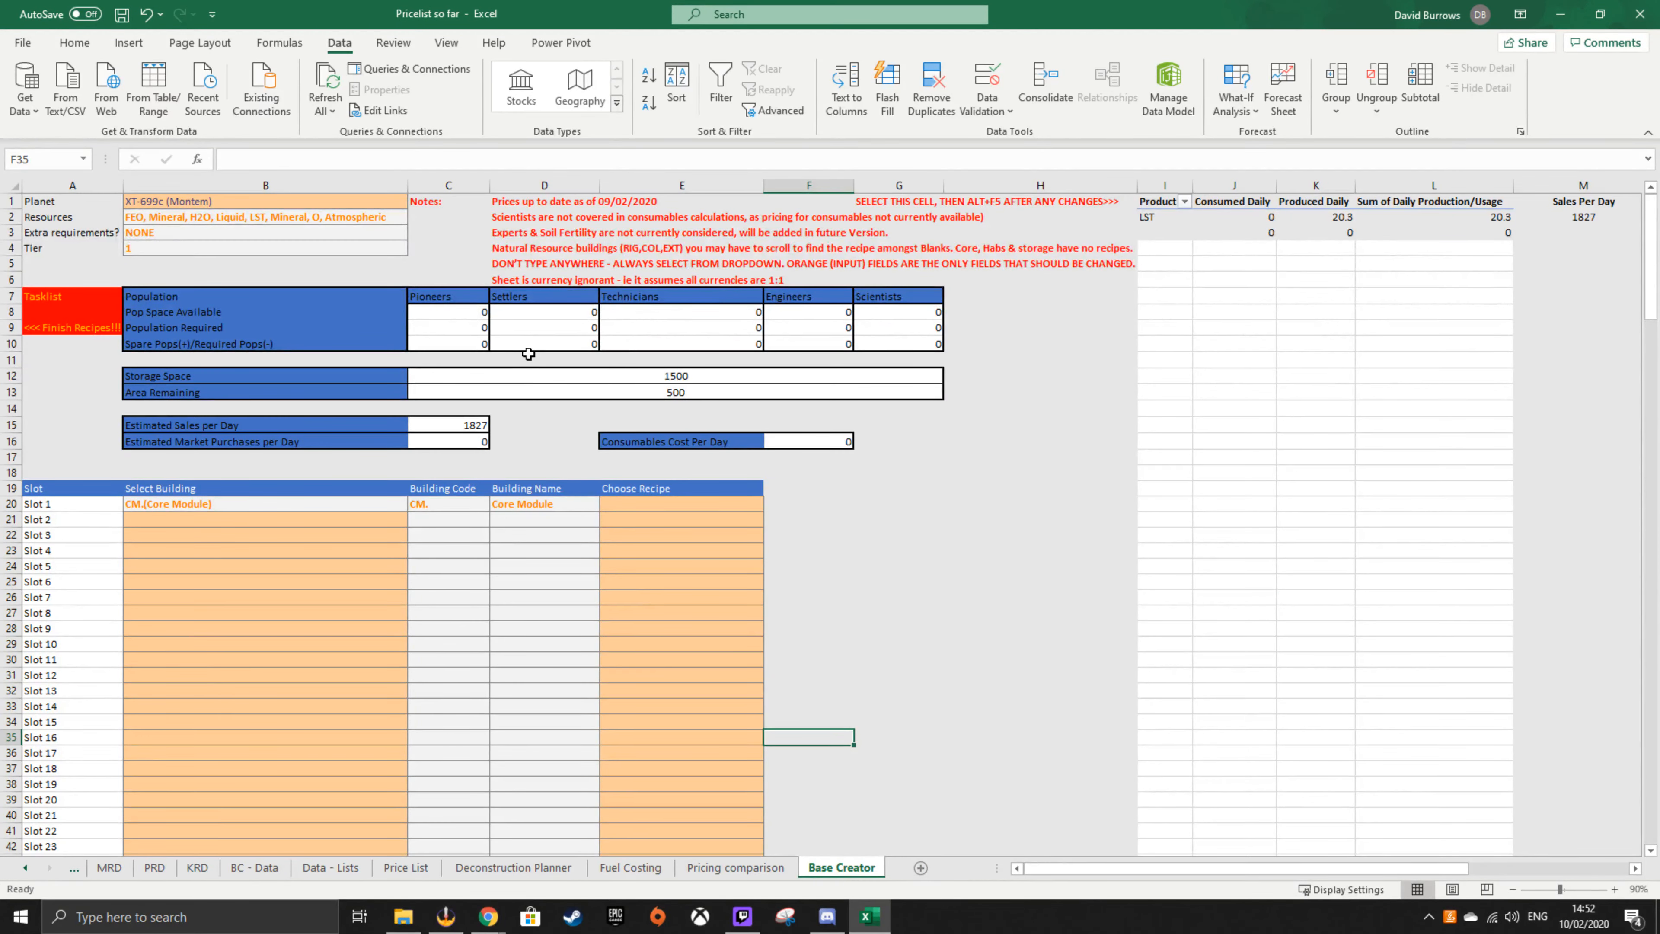
scroll(654, 458, down, 3)
scroll(690, 510, up, 3)
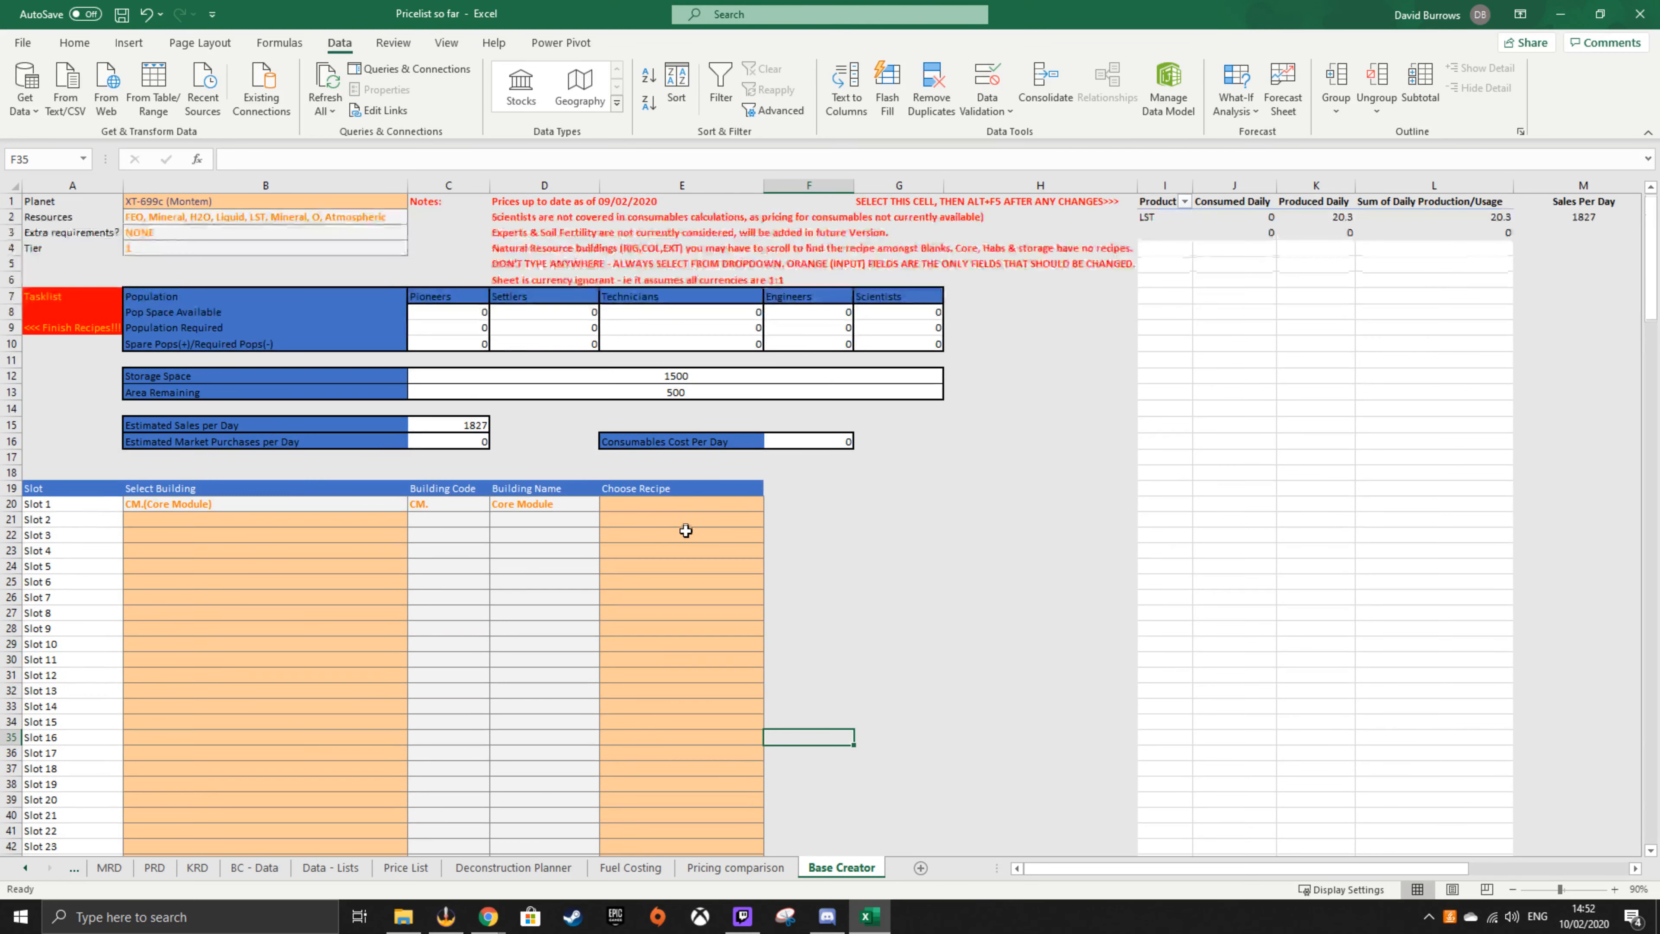
click(199, 265)
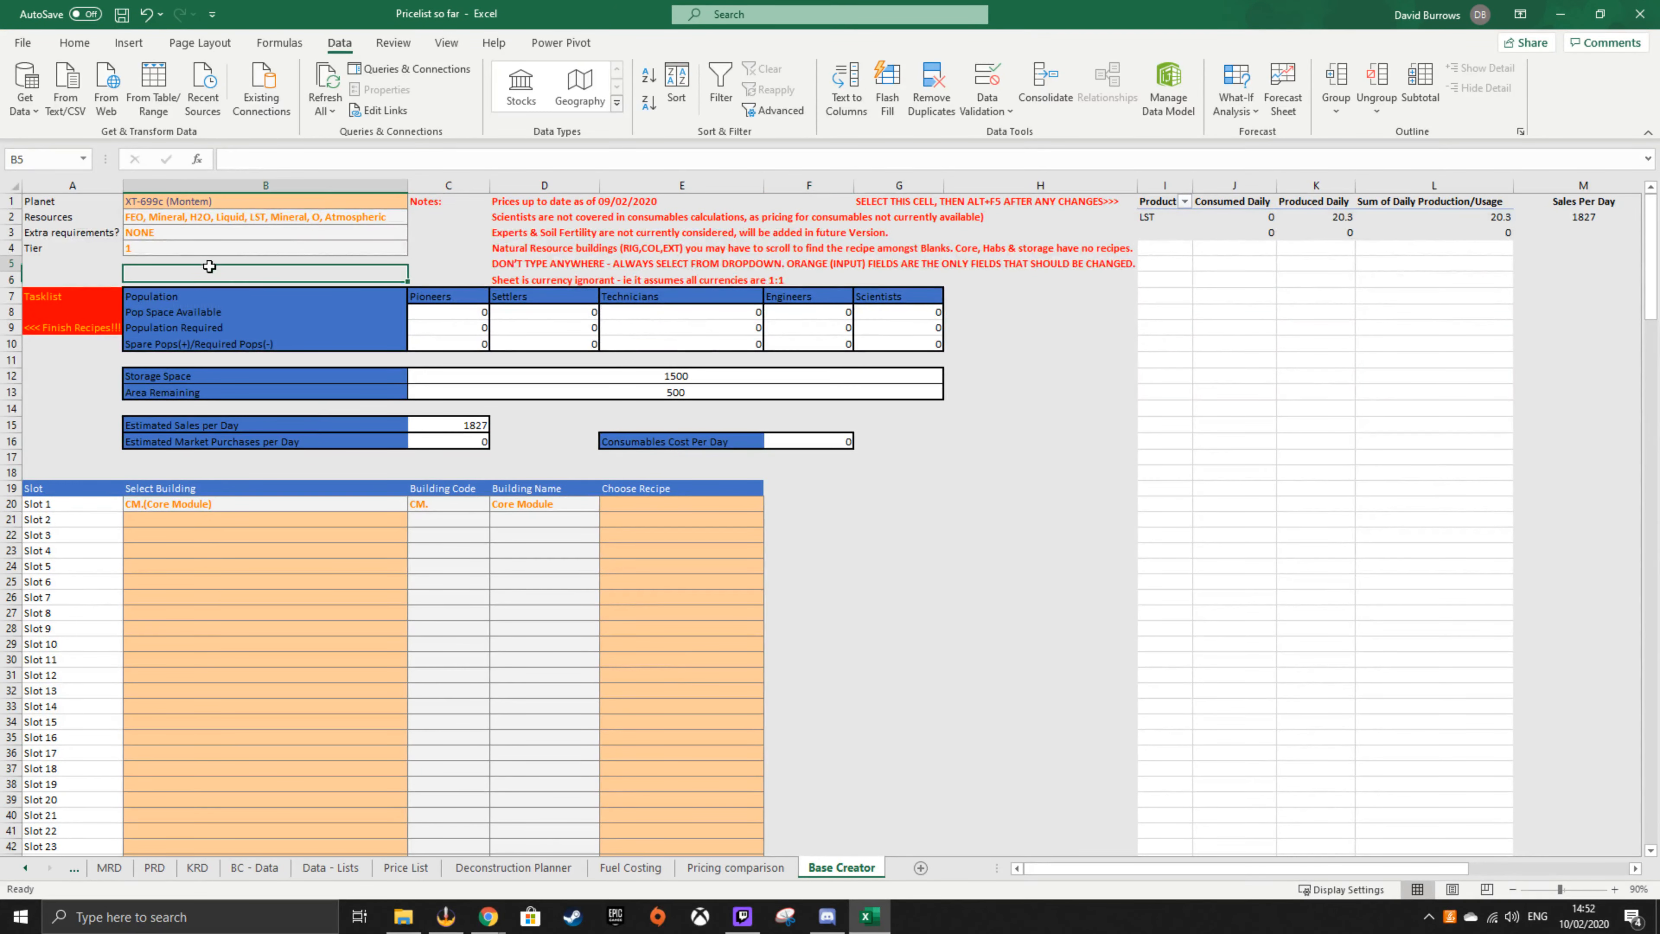
click(966, 582)
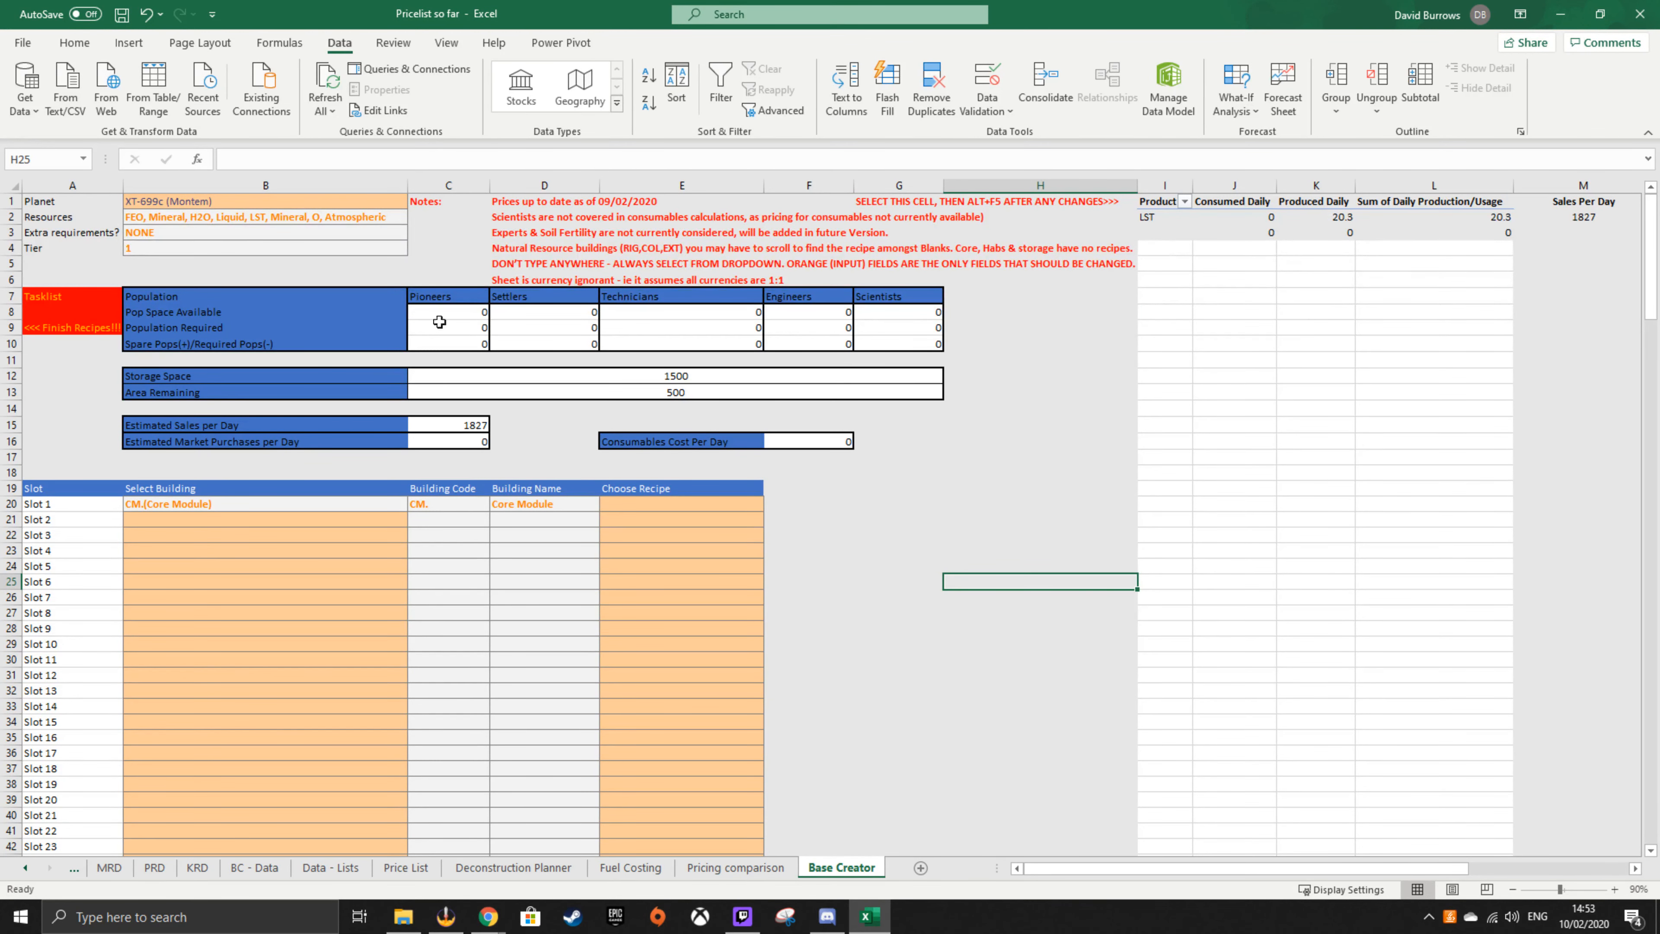
- Start a tasklist entry in cell A8 with the marker "<<<"
click(72, 342)
click(73, 327)
click(54, 311)
text(<<<)
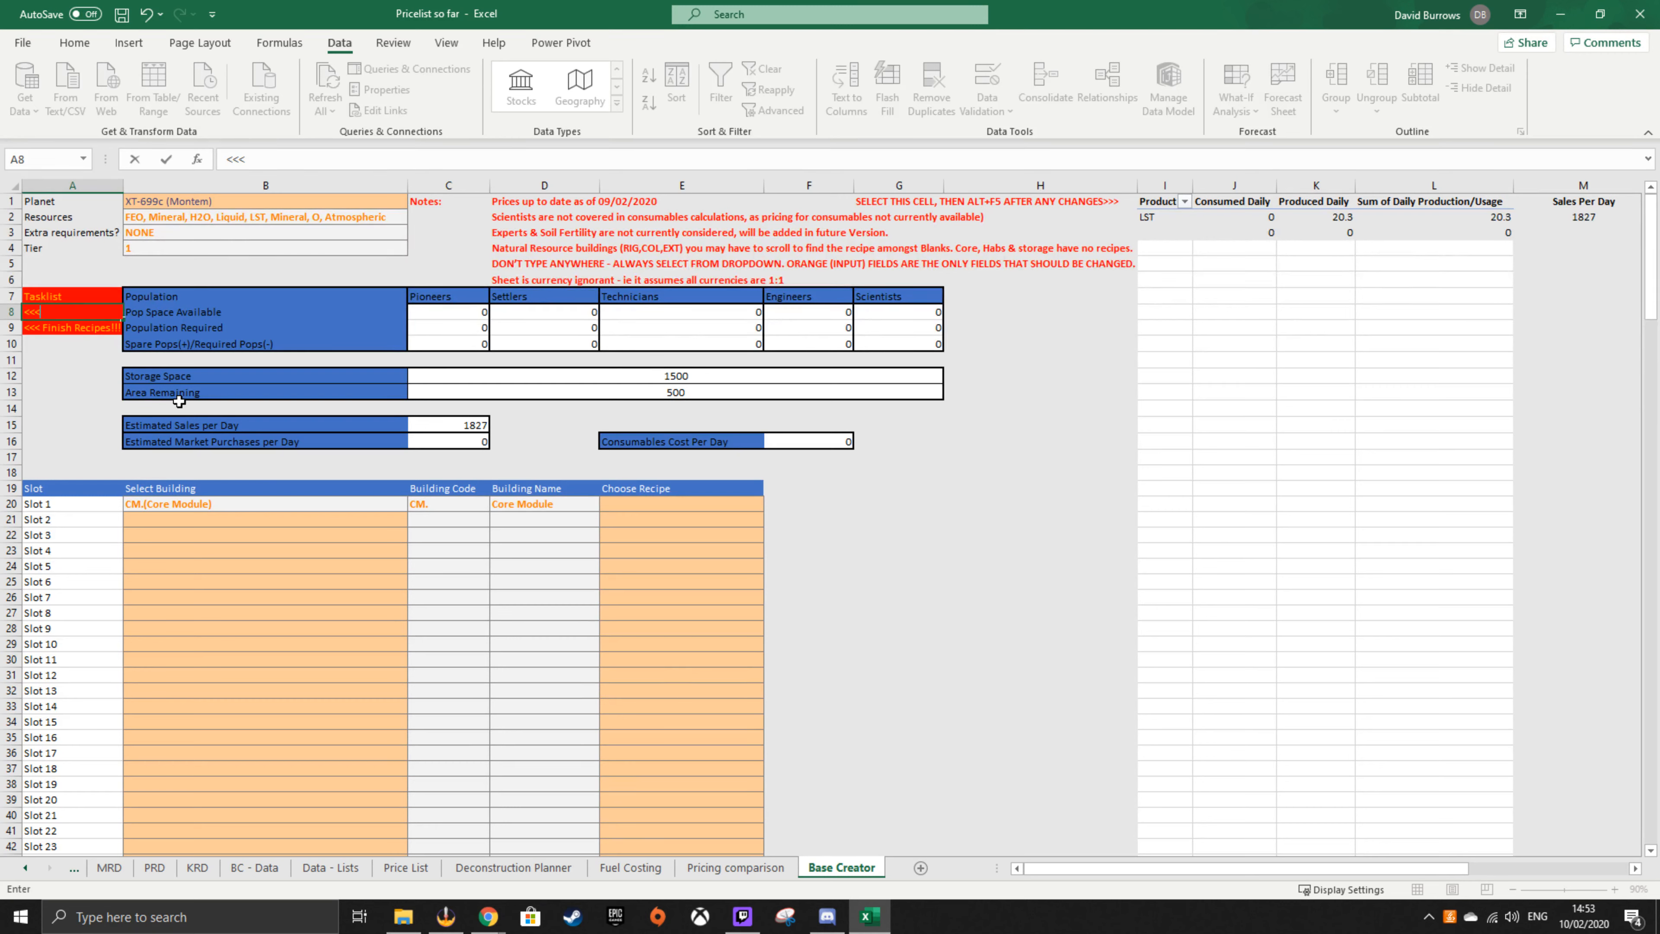
- Commit the A8 entry and refresh the Product PivotTable that starts in cell I1
click(1160, 204)
key(alt+F5)
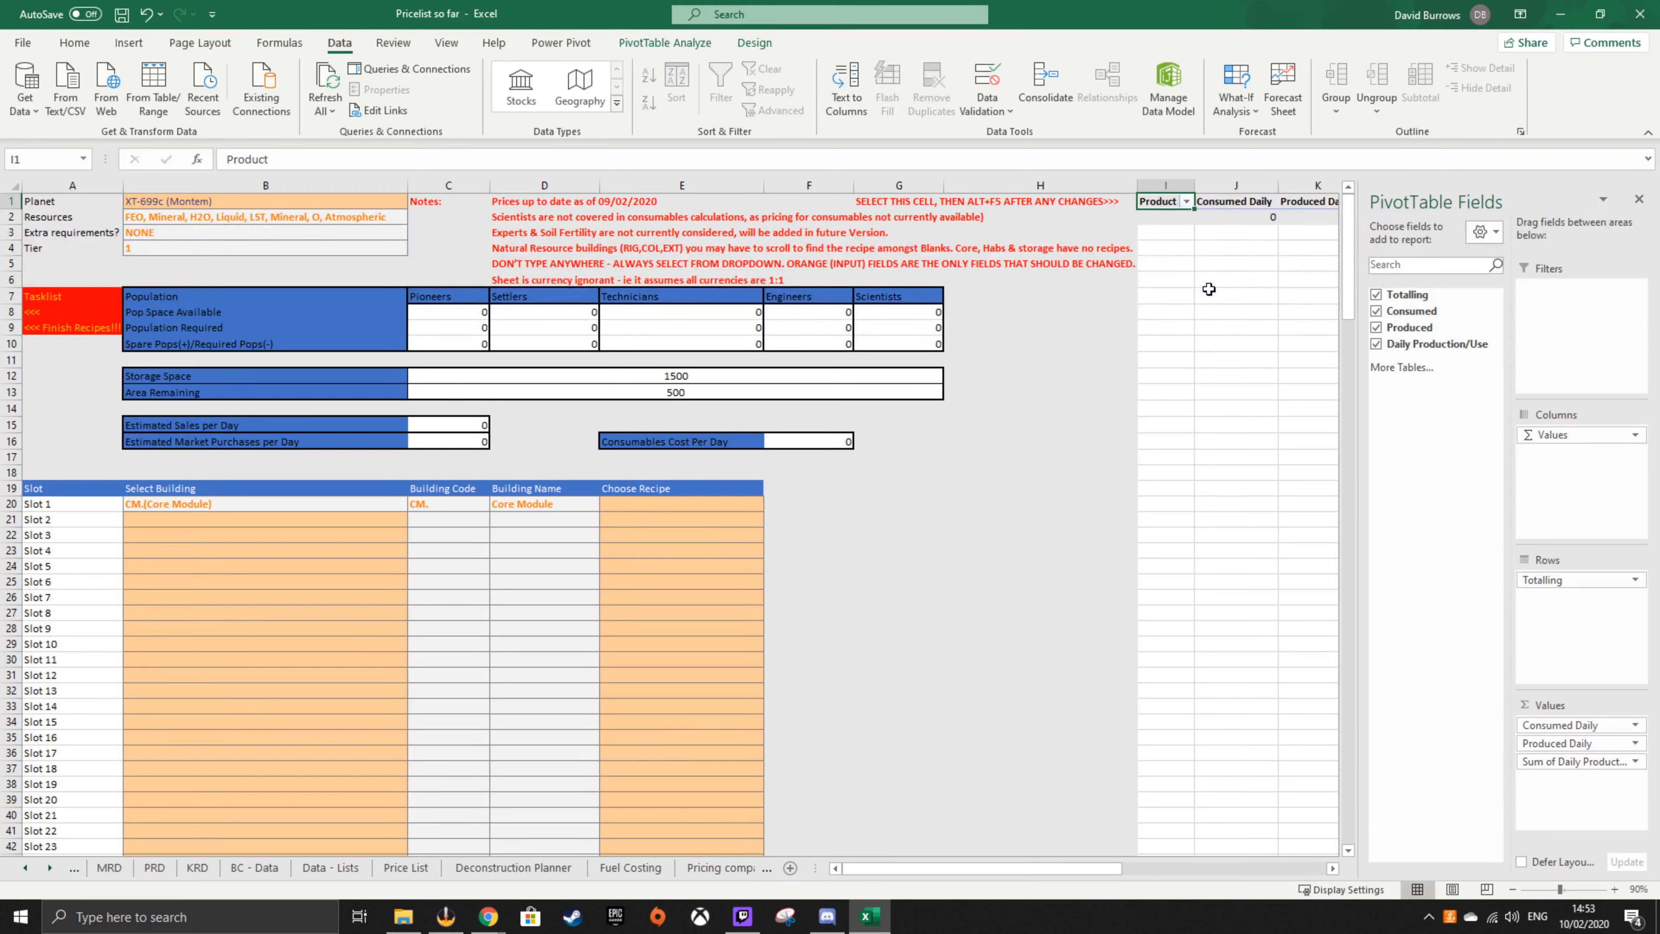
click(946, 629)
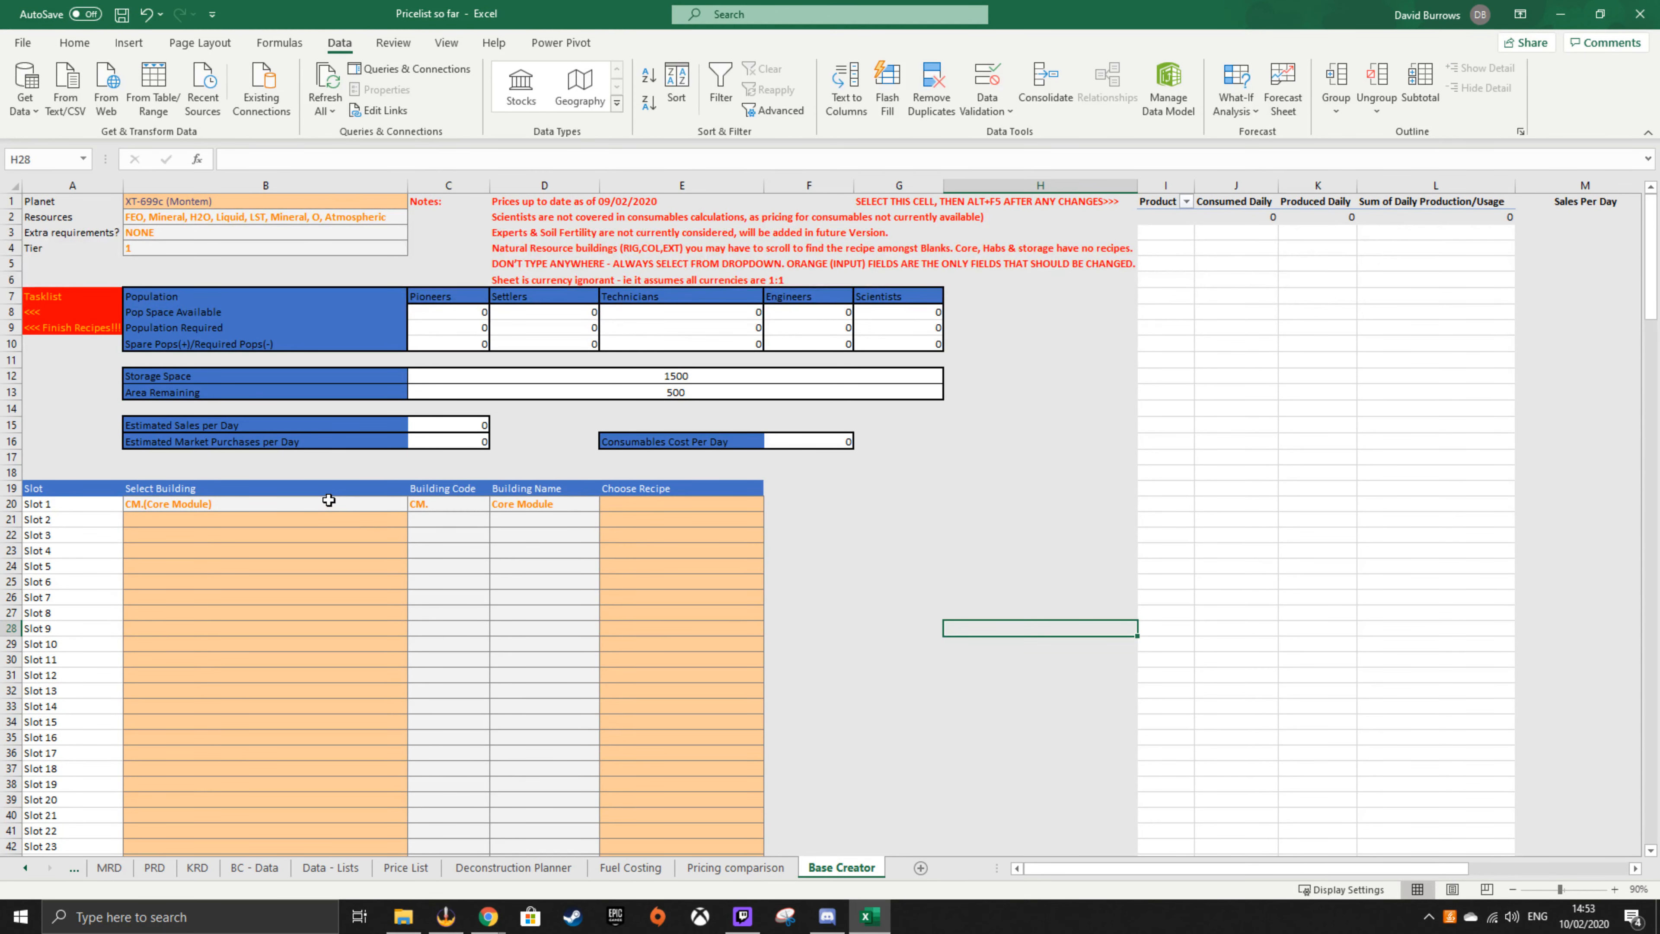
click(899, 565)
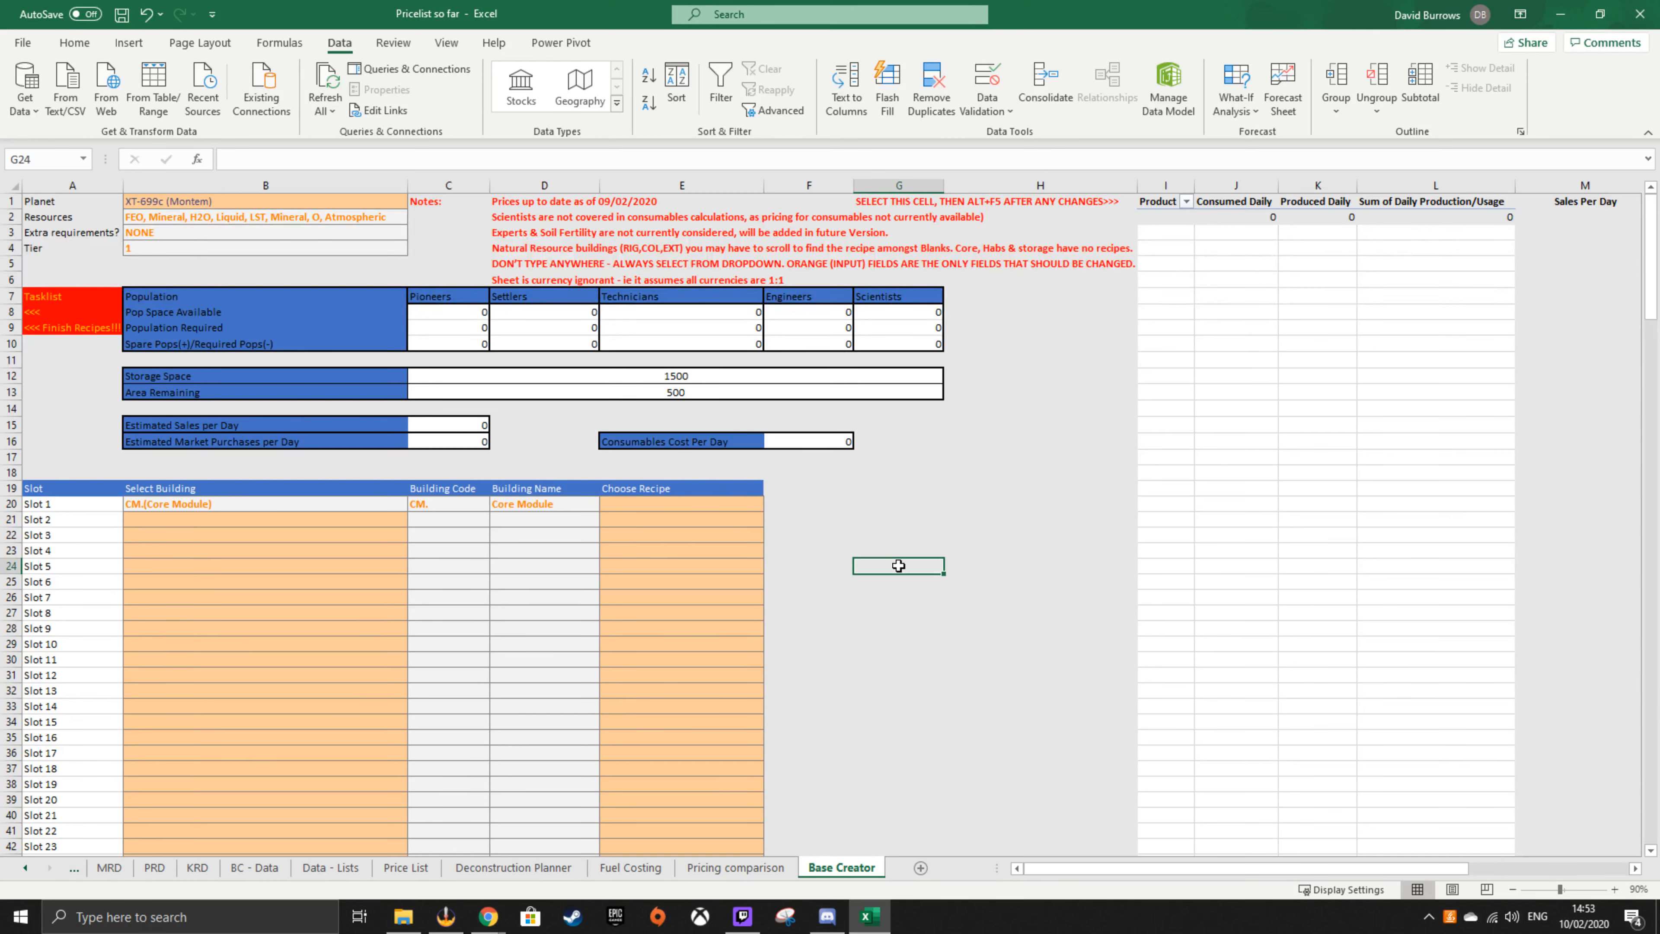
click(928, 446)
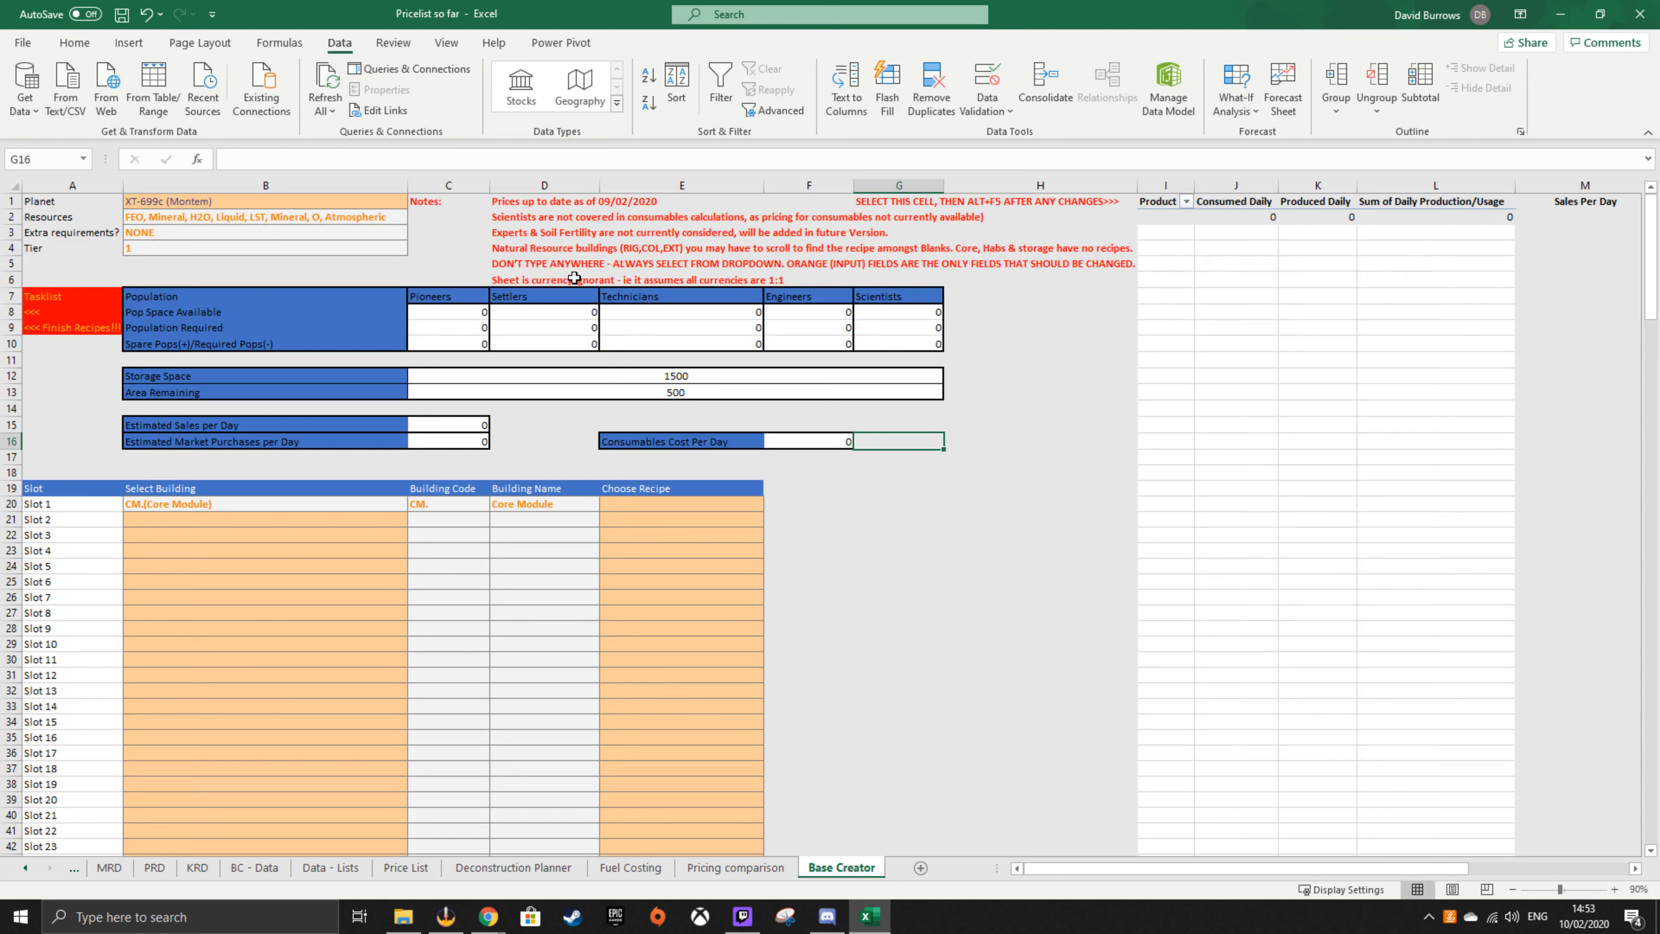
- Review the notes on recipes and dropdown-only input, and check the building and recipe dropdowns for Slot 2
click(597, 250)
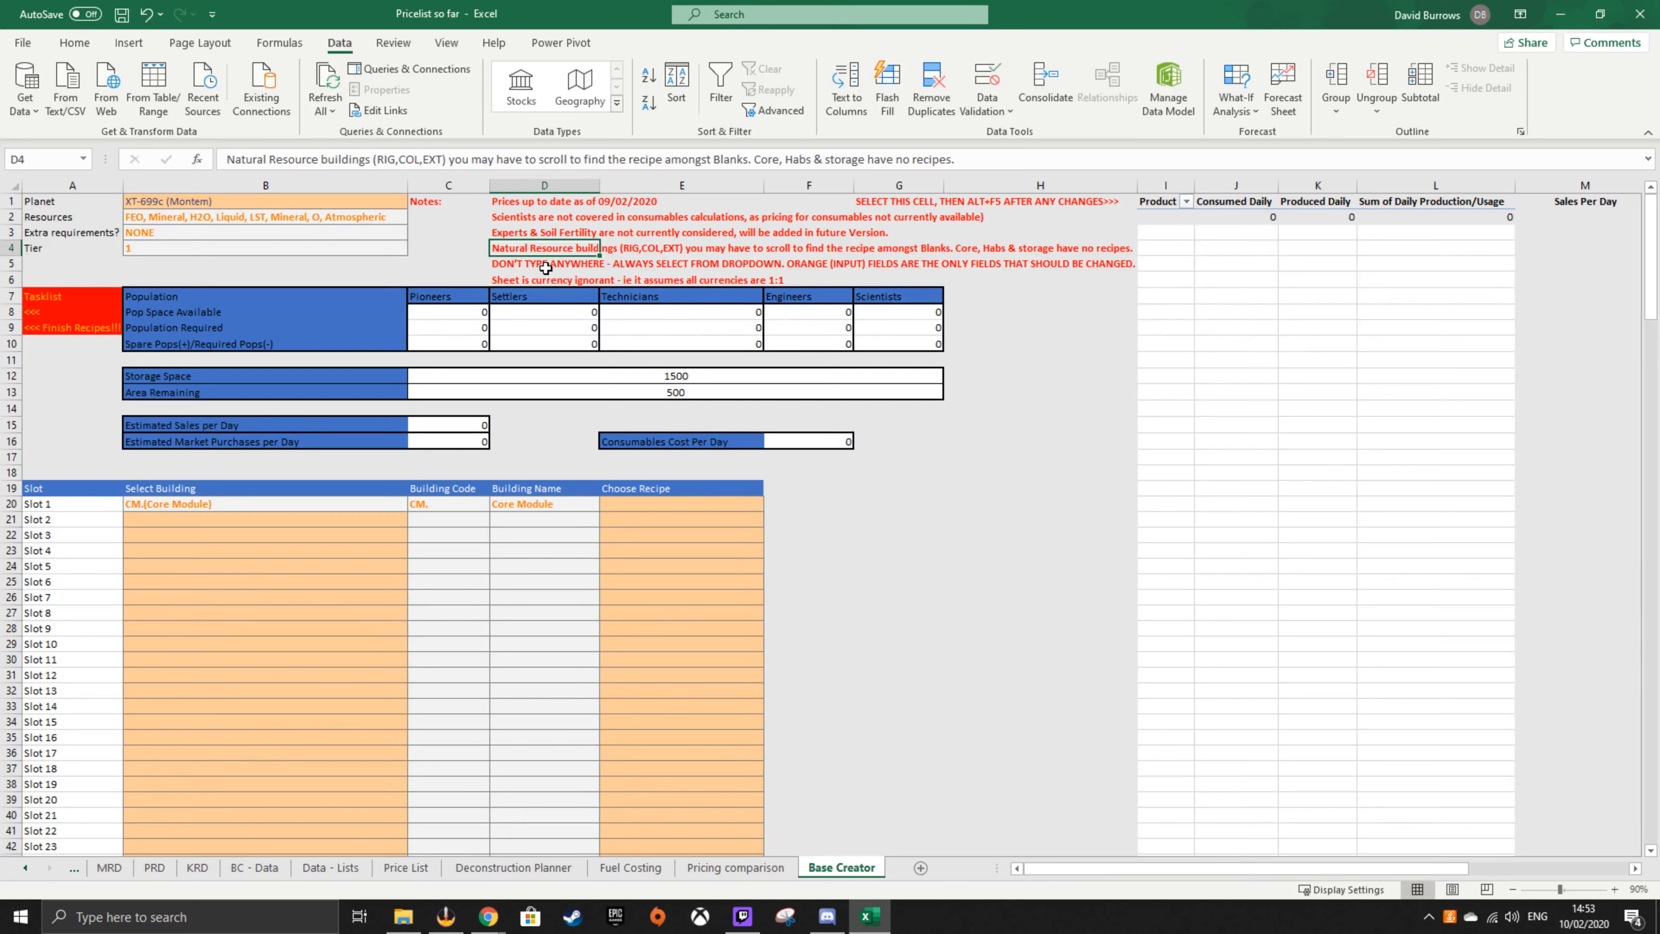
drag(690, 503, 685, 625)
click(1111, 501)
click(544, 266)
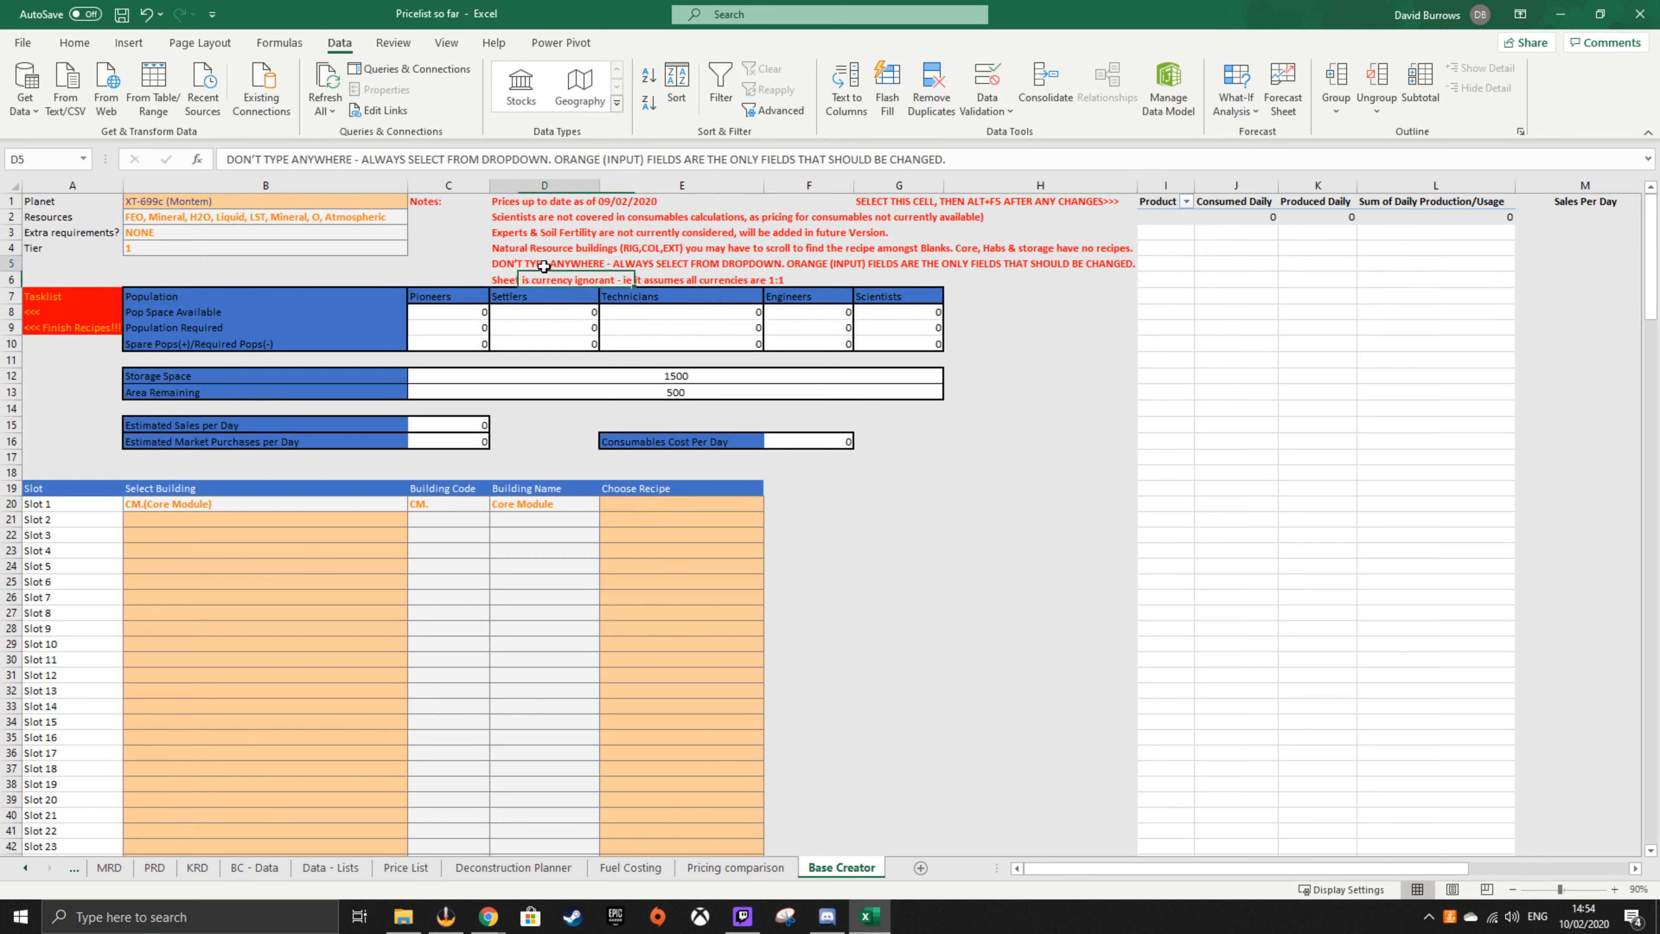
click(231, 519)
click(416, 520)
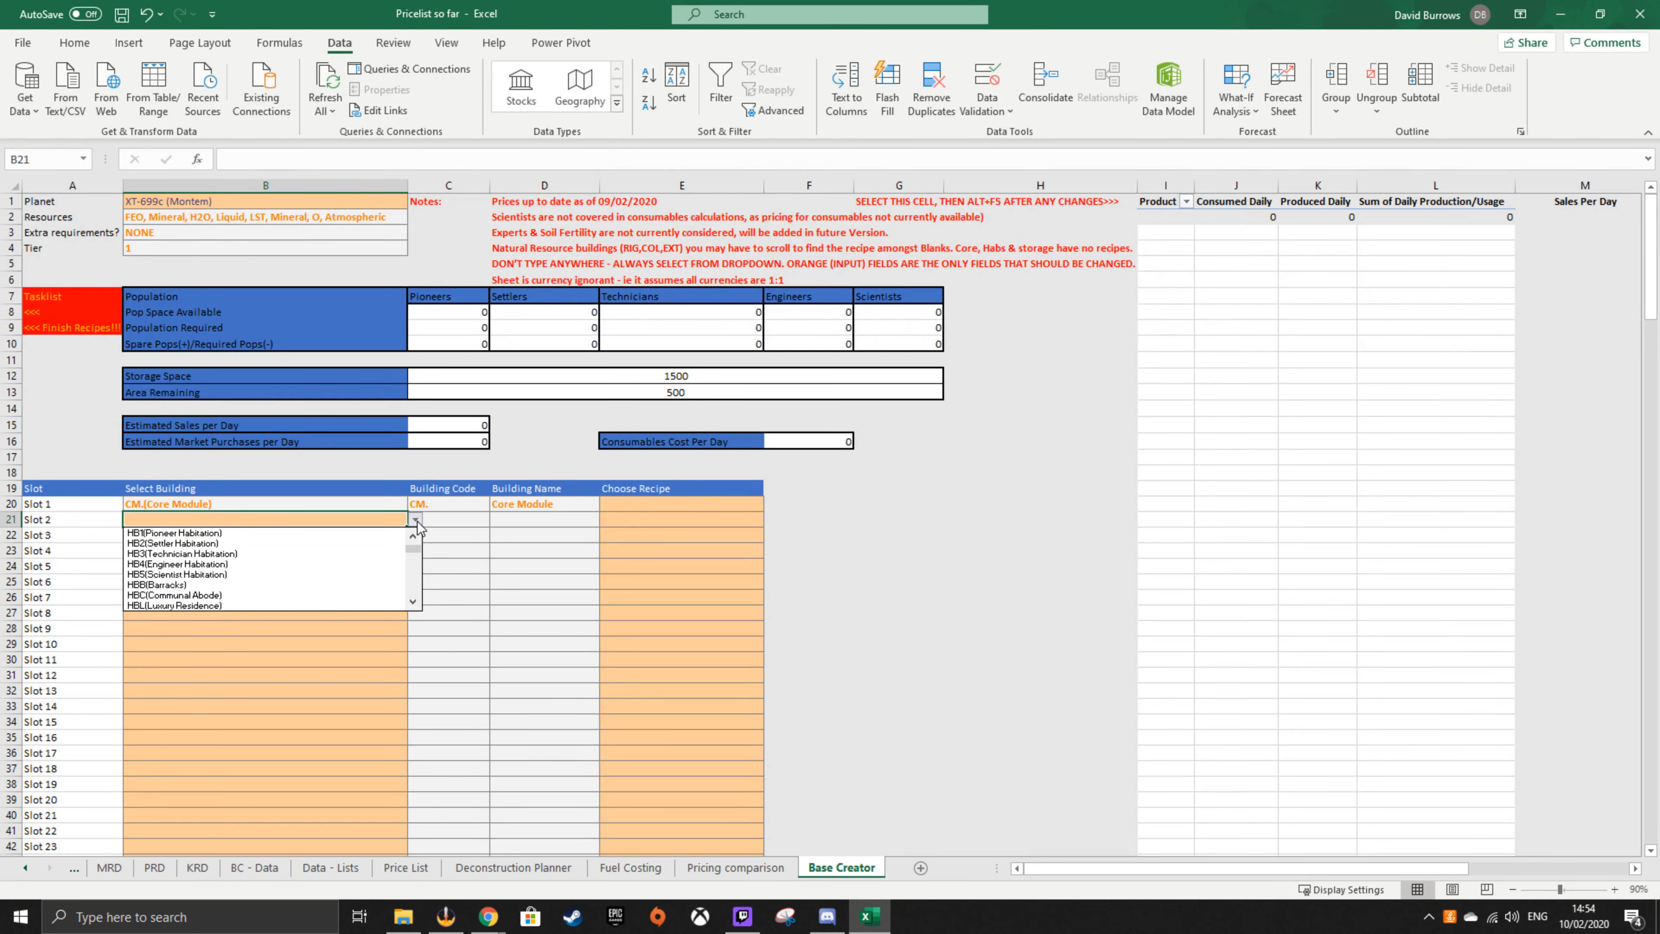
click(416, 521)
click(679, 519)
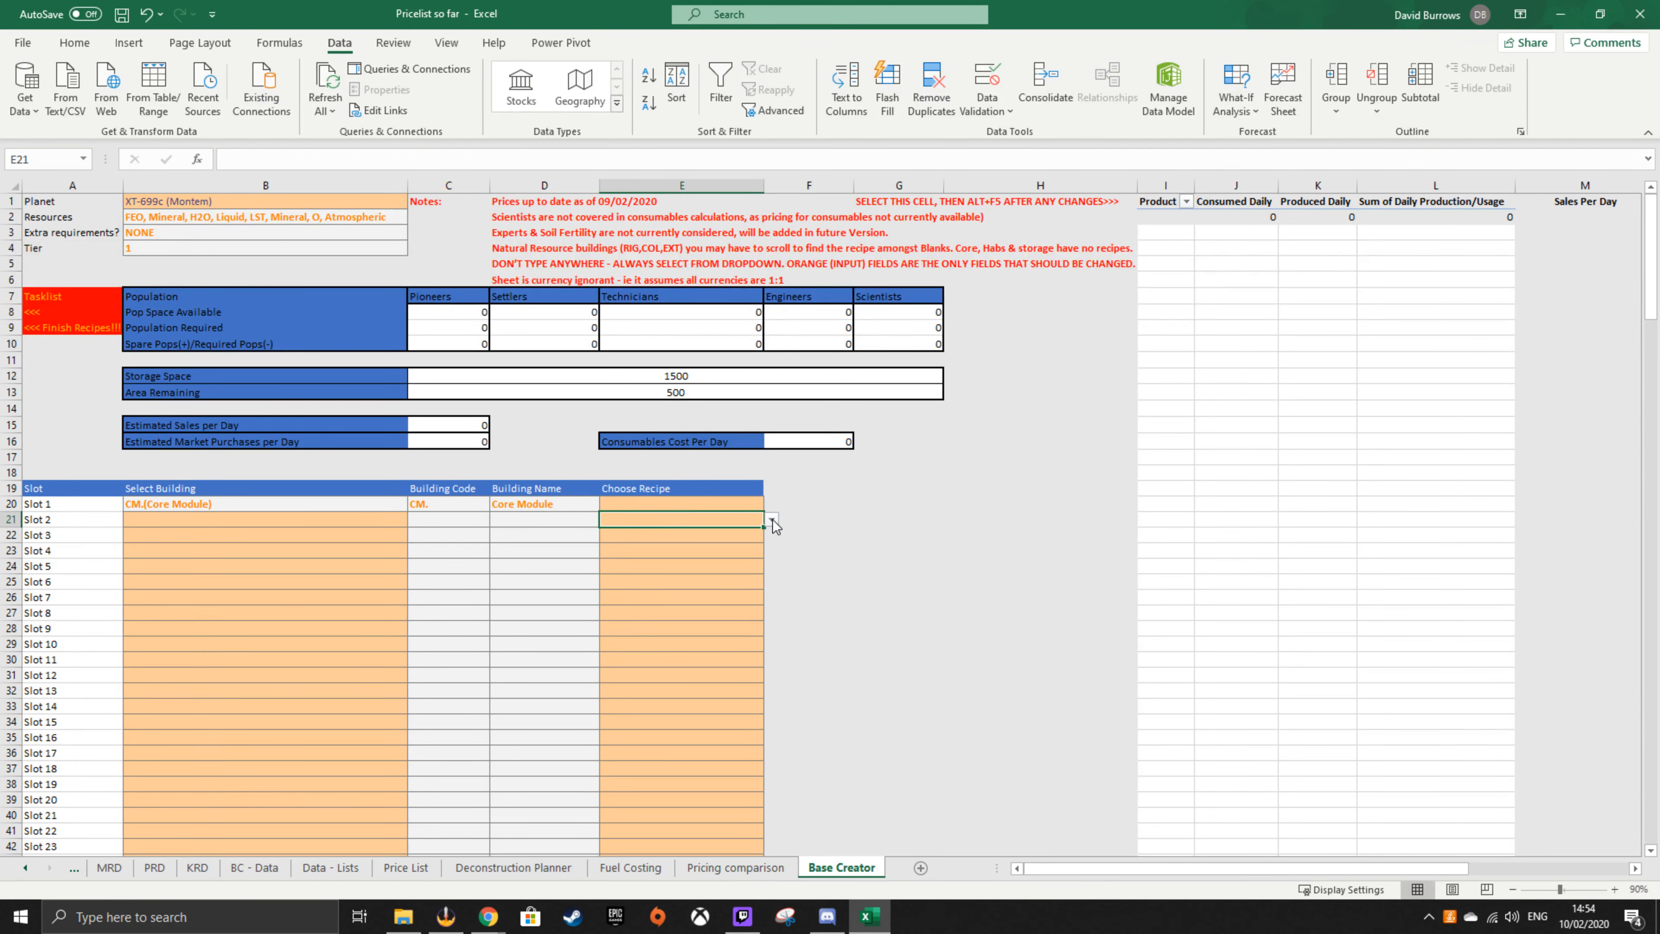
click(948, 503)
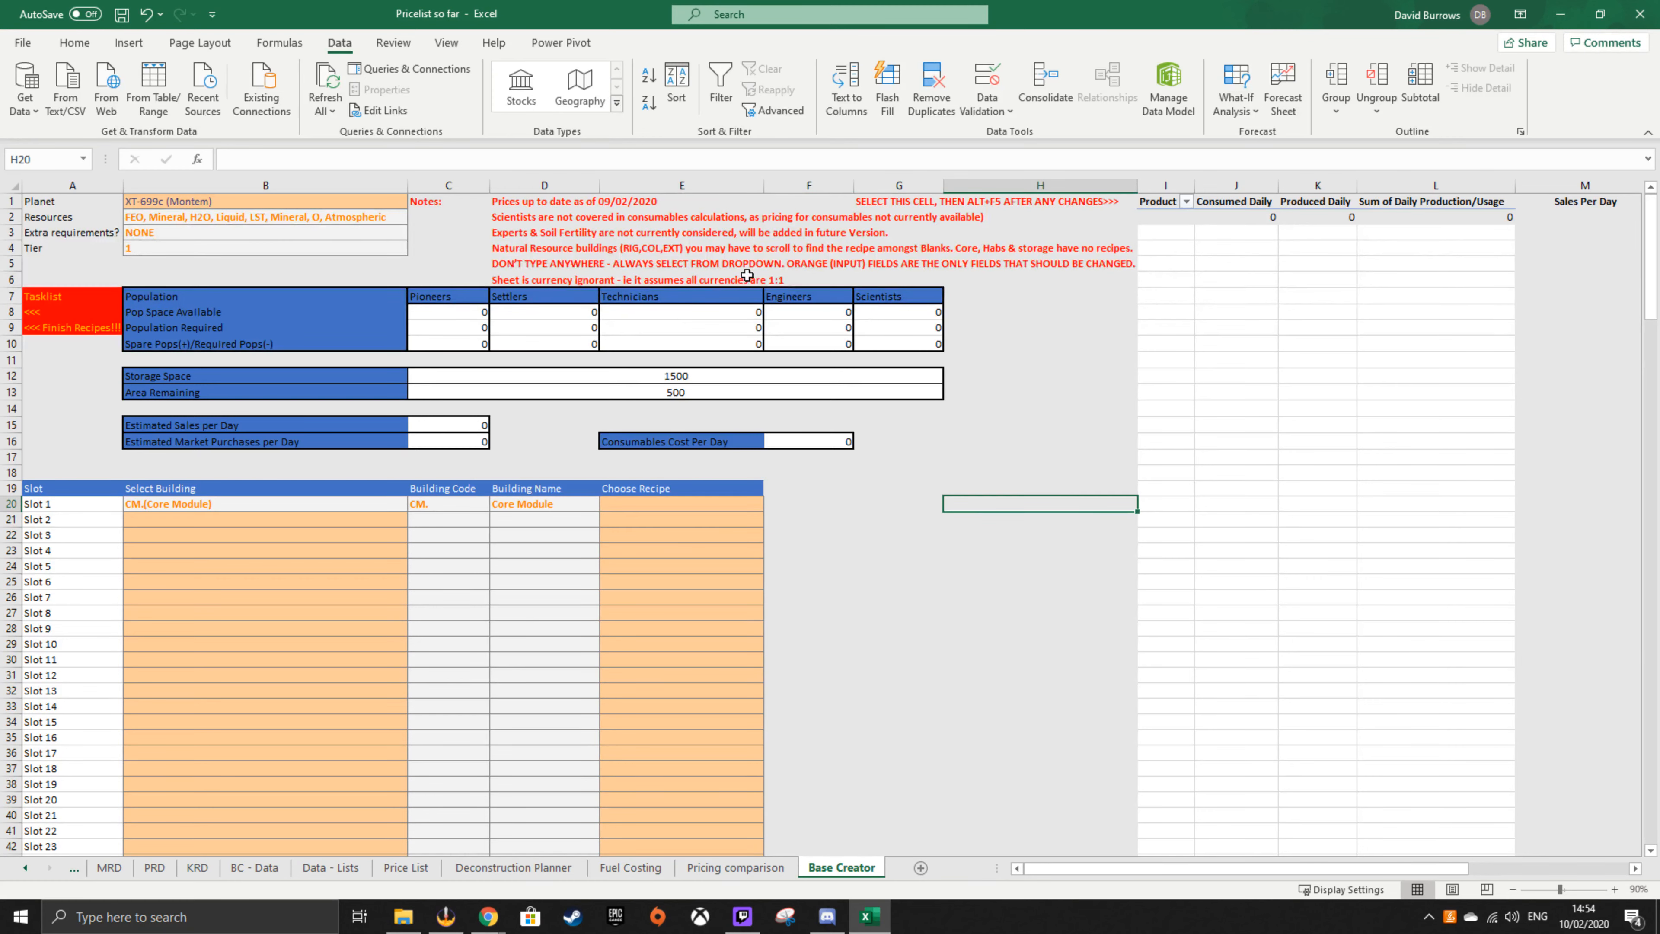
- Inspect the Slot 2 building choices, the planet choices in B1 and the note about currencies
mouse_move(230, 519)
mouse_down()
mouse_move(208, 825)
mouse_move(223, 537)
mouse_up()
click(415, 519)
click(415, 520)
click(404, 204)
click(415, 203)
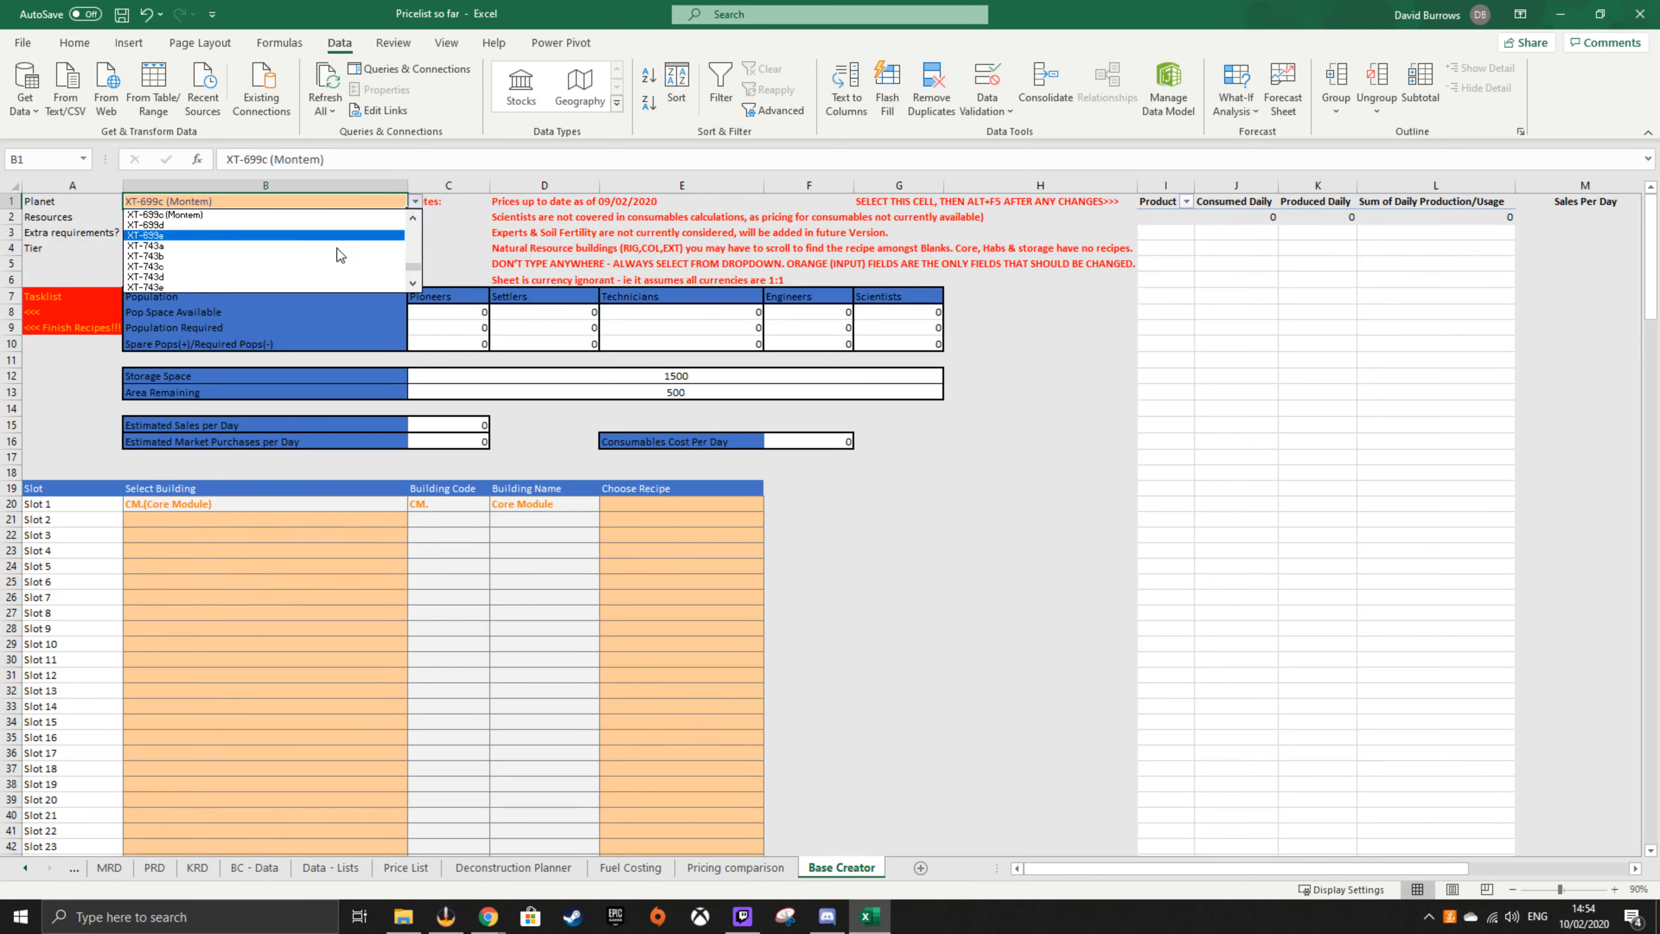
key(Escape)
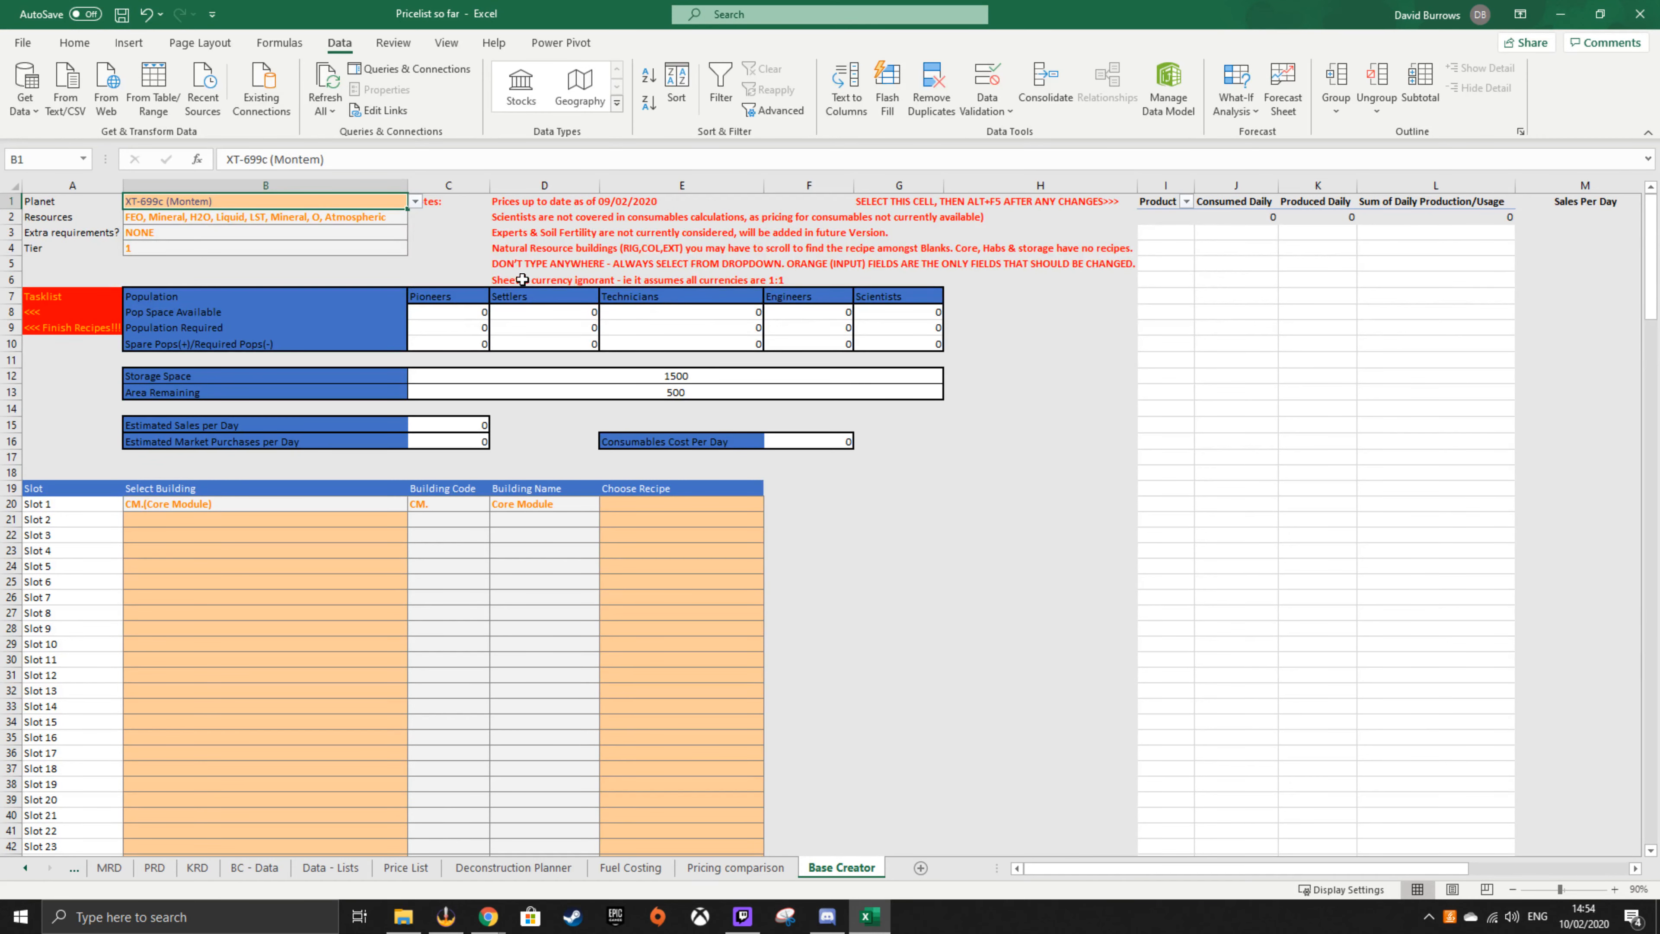
drag(523, 280, 887, 279)
click(949, 625)
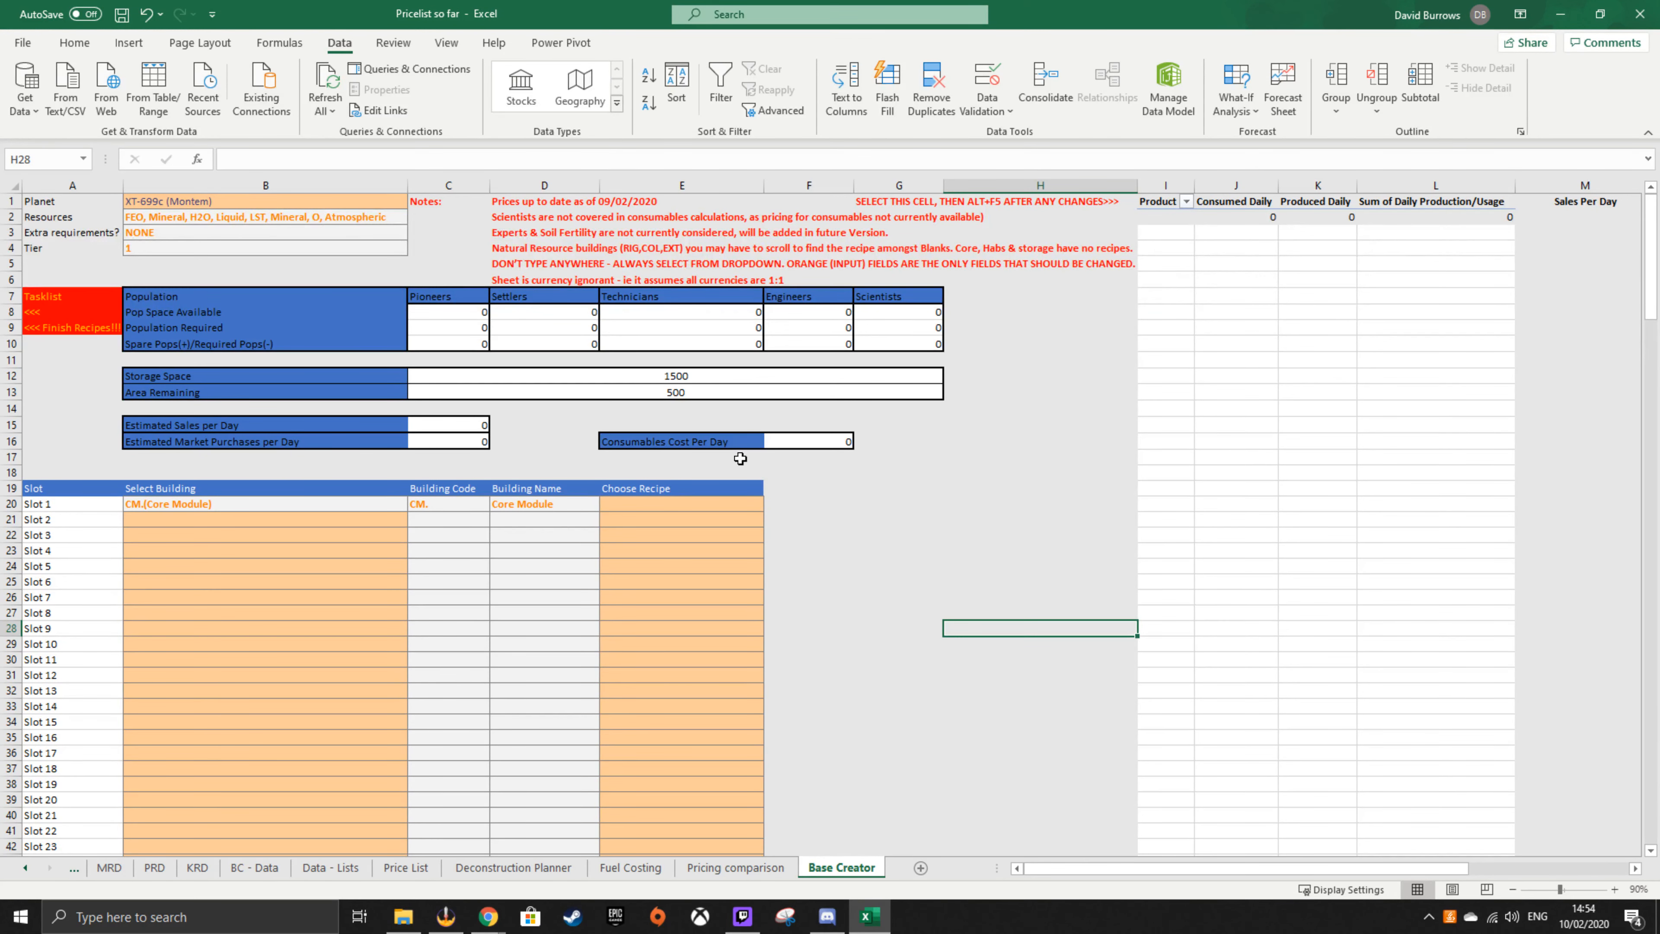
click(919, 490)
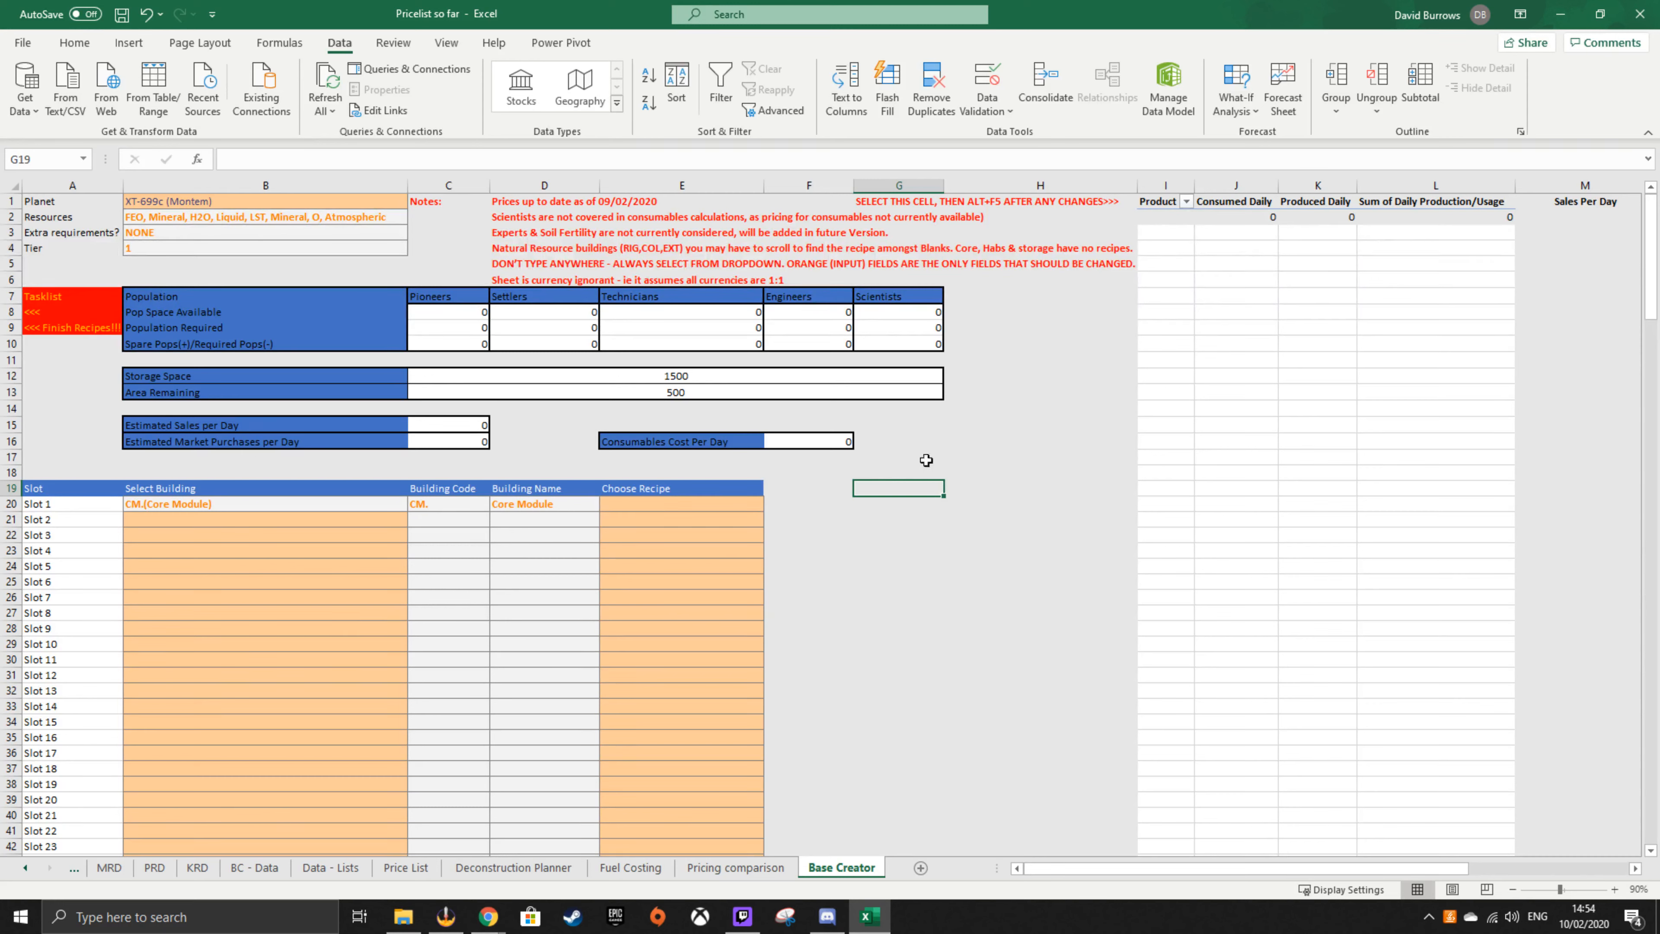
- Complete the tasklist entry in A8 as "<<< Building Requirements" and widen column A to fit the text
click(59, 313)
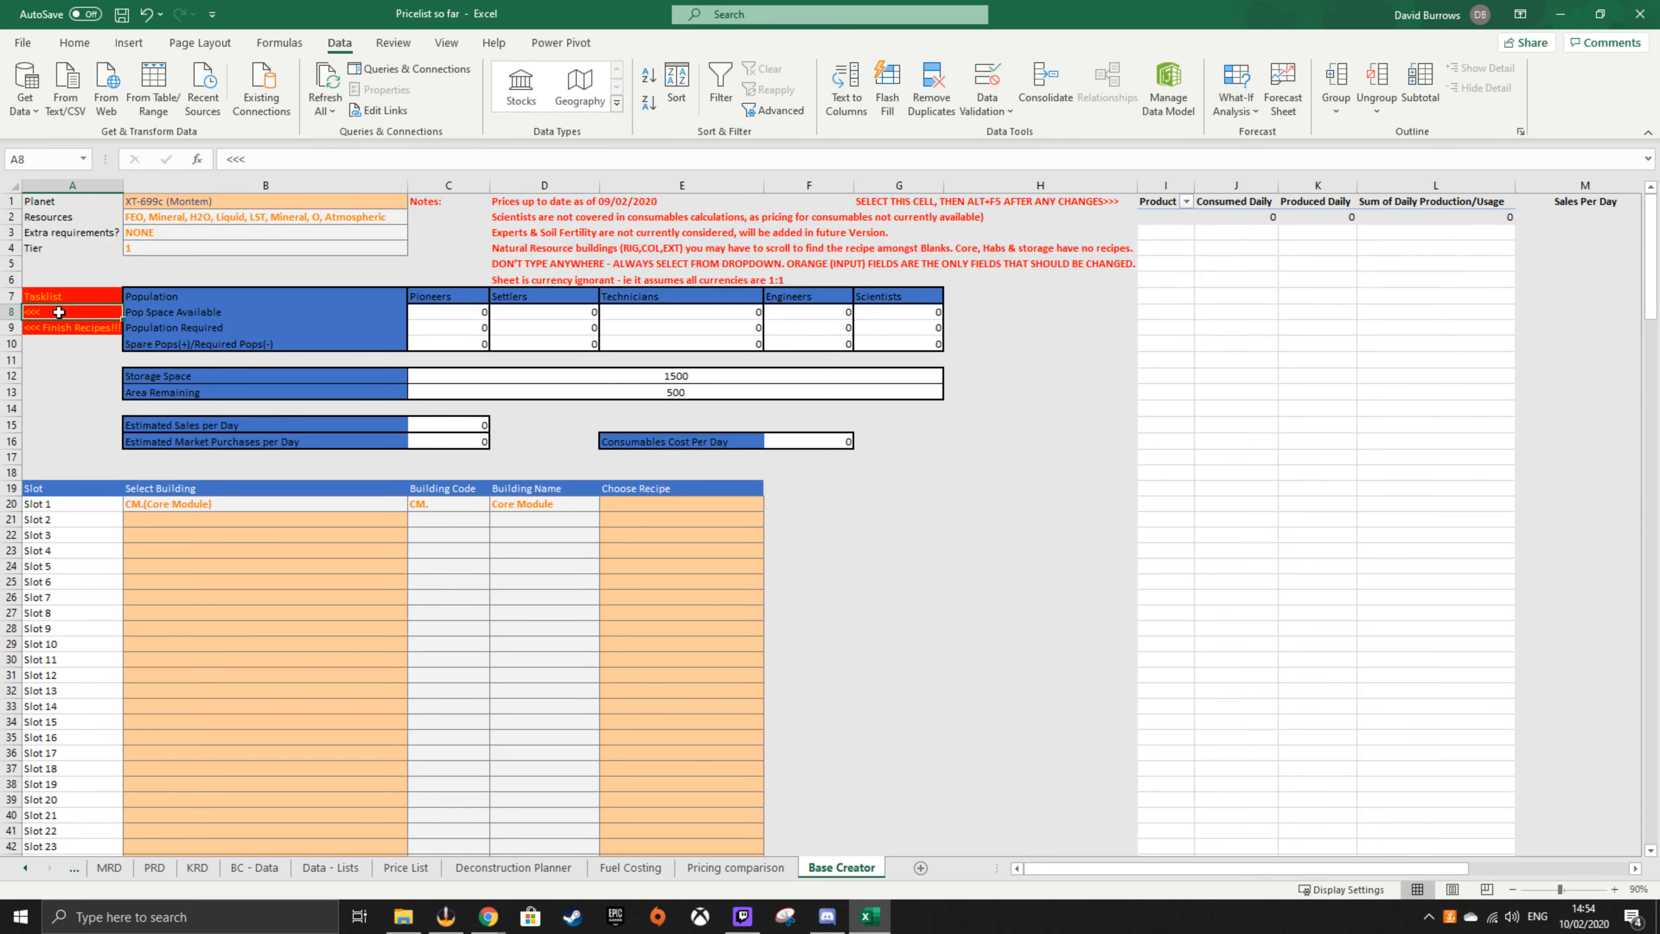
double_click(58, 312)
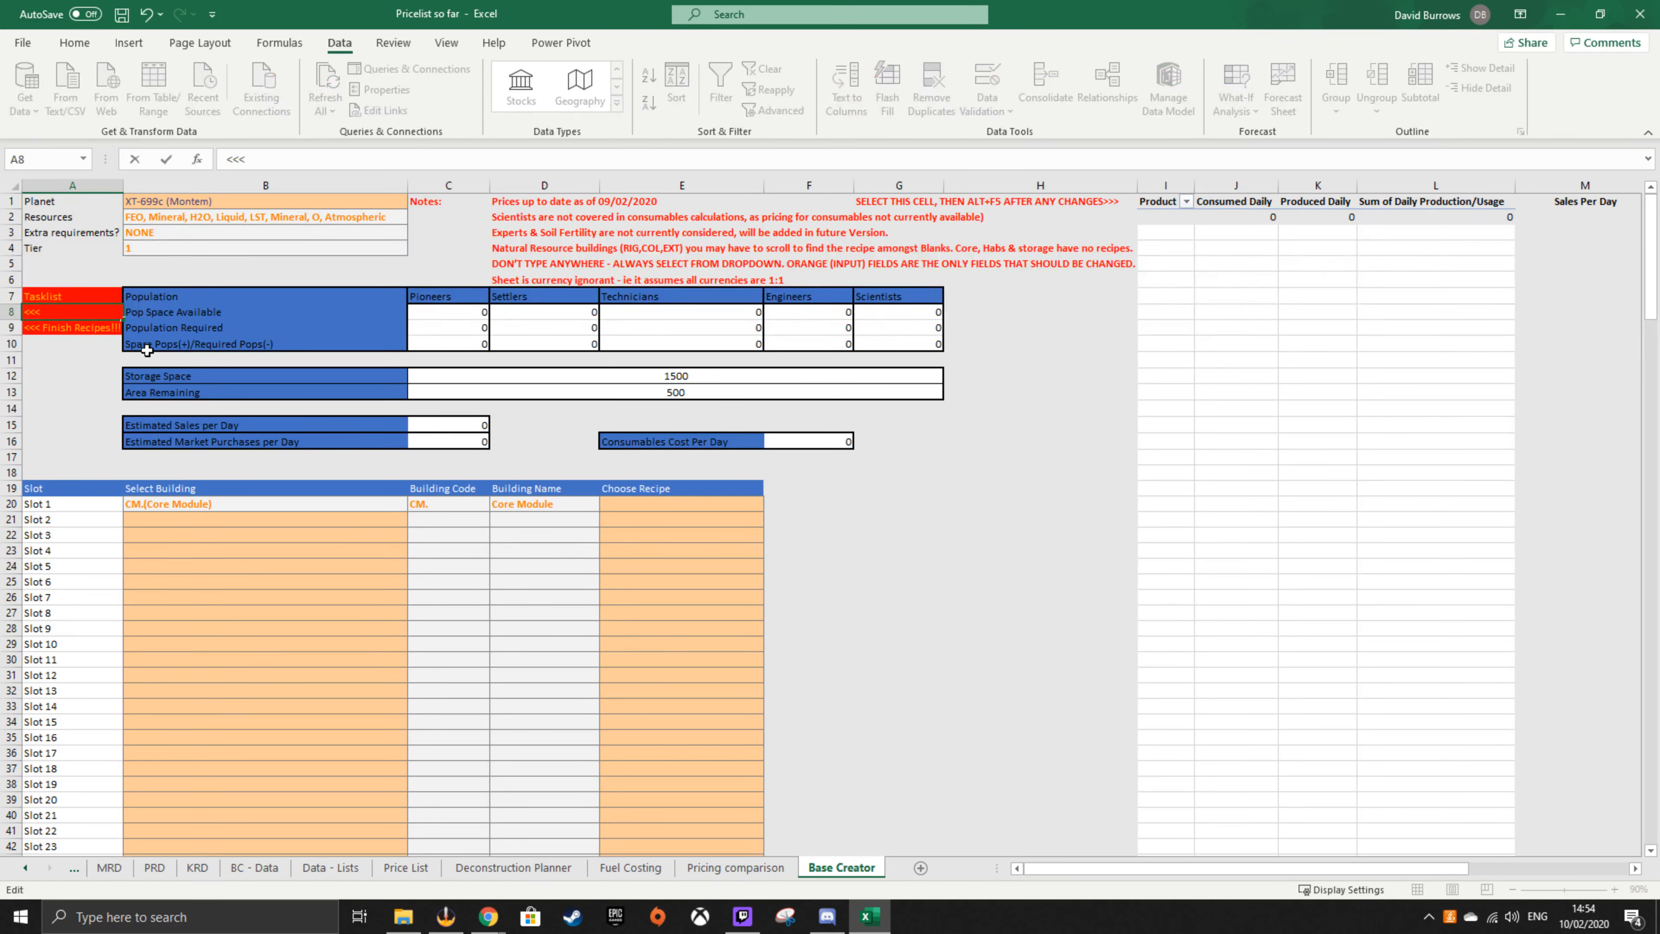
text(Building Requirem)
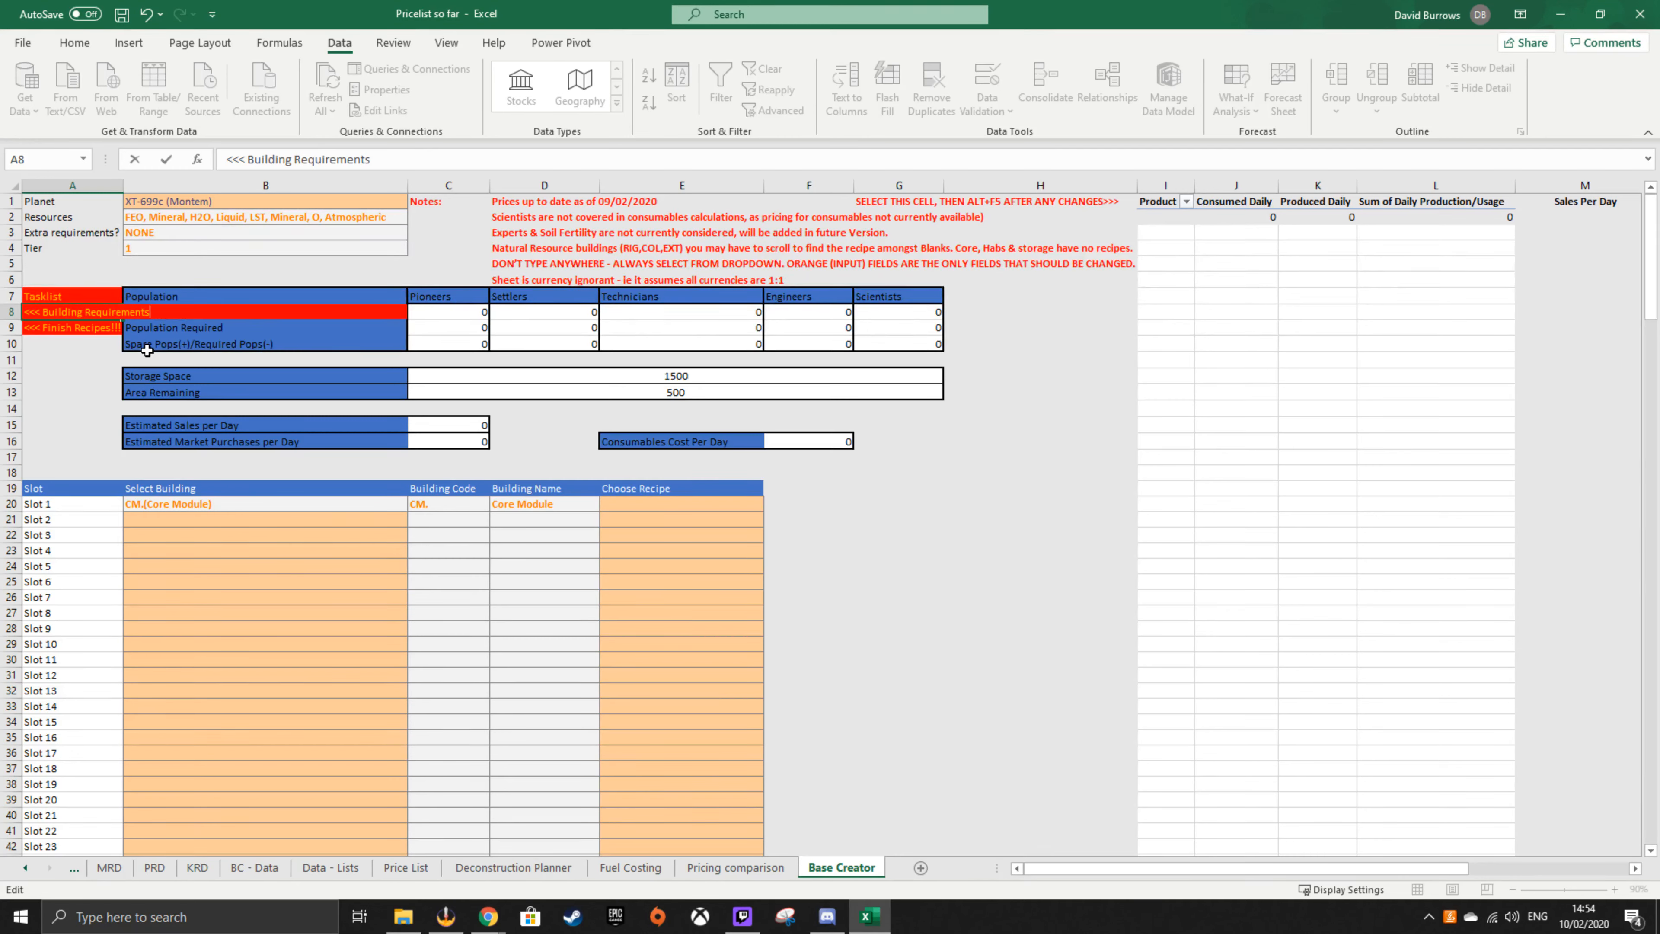
text(ents)
key(Return)
drag(122, 187, 159, 187)
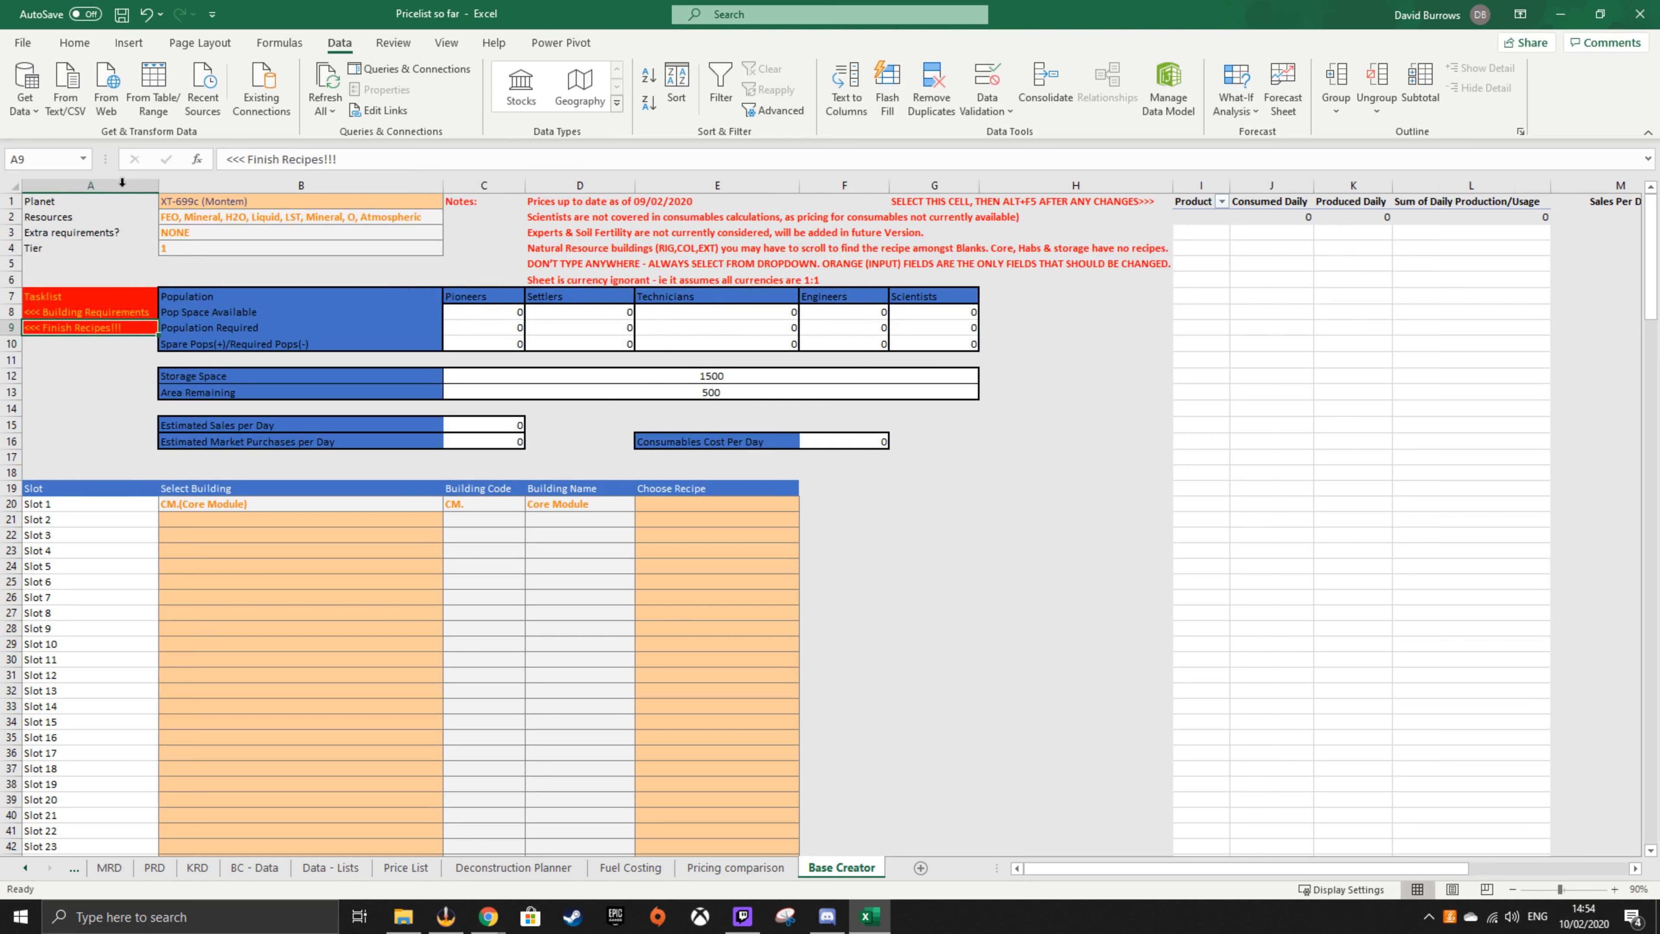
click(956, 601)
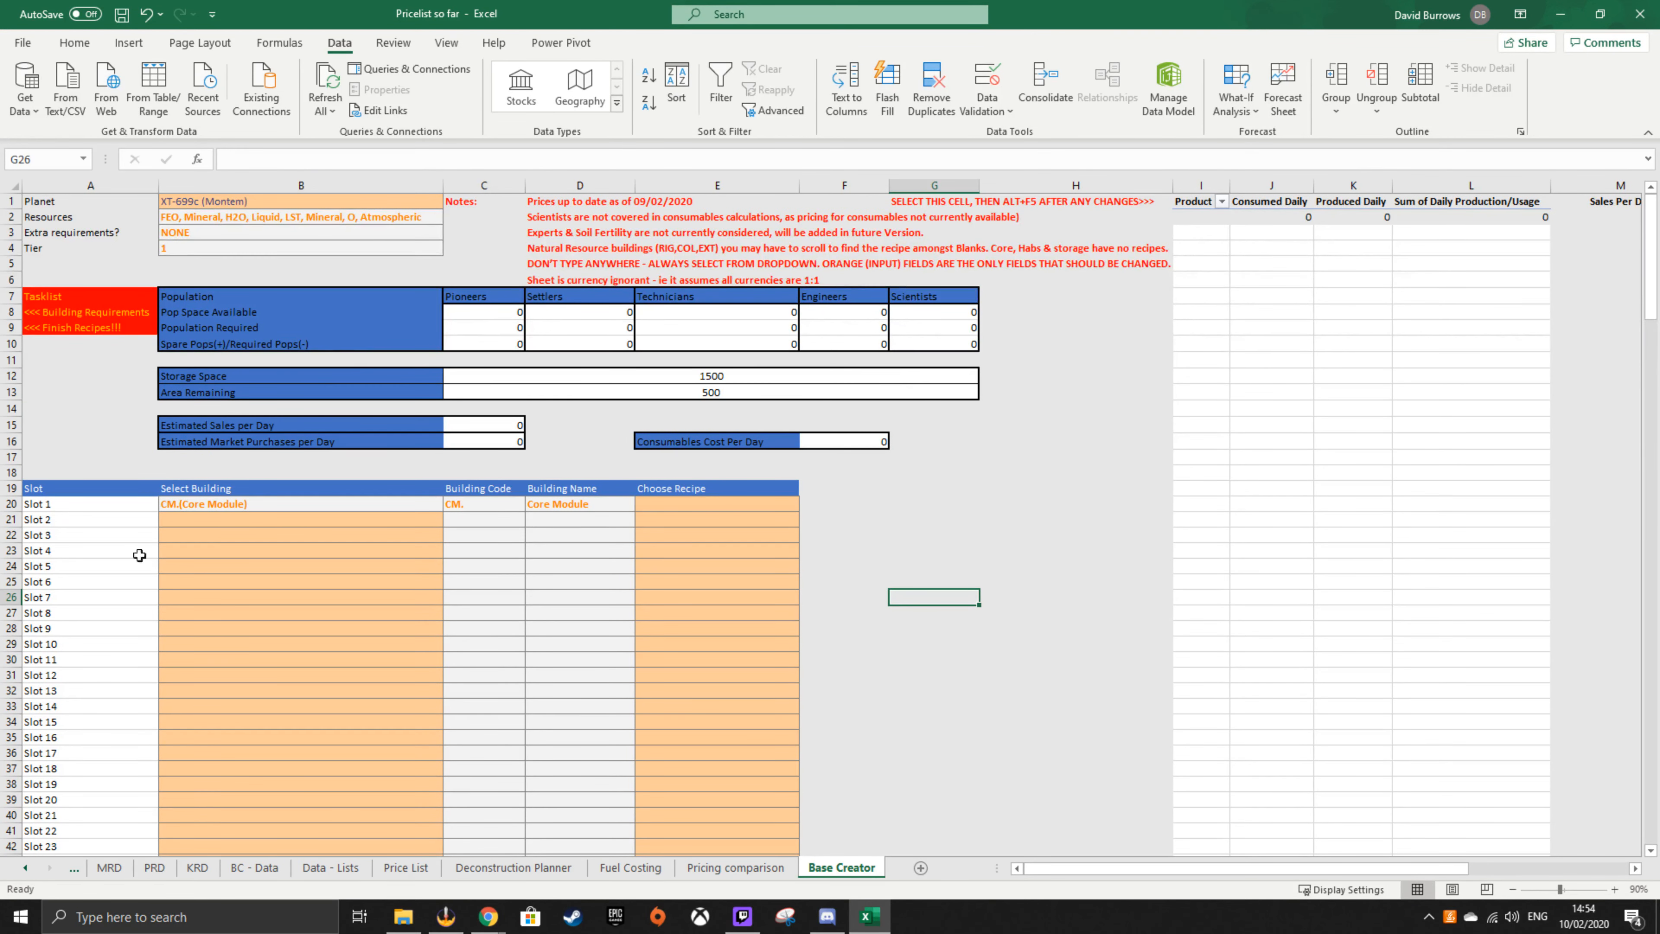
click(983, 518)
scroll(822, 515, down, 4)
scroll(800, 586, up, 4)
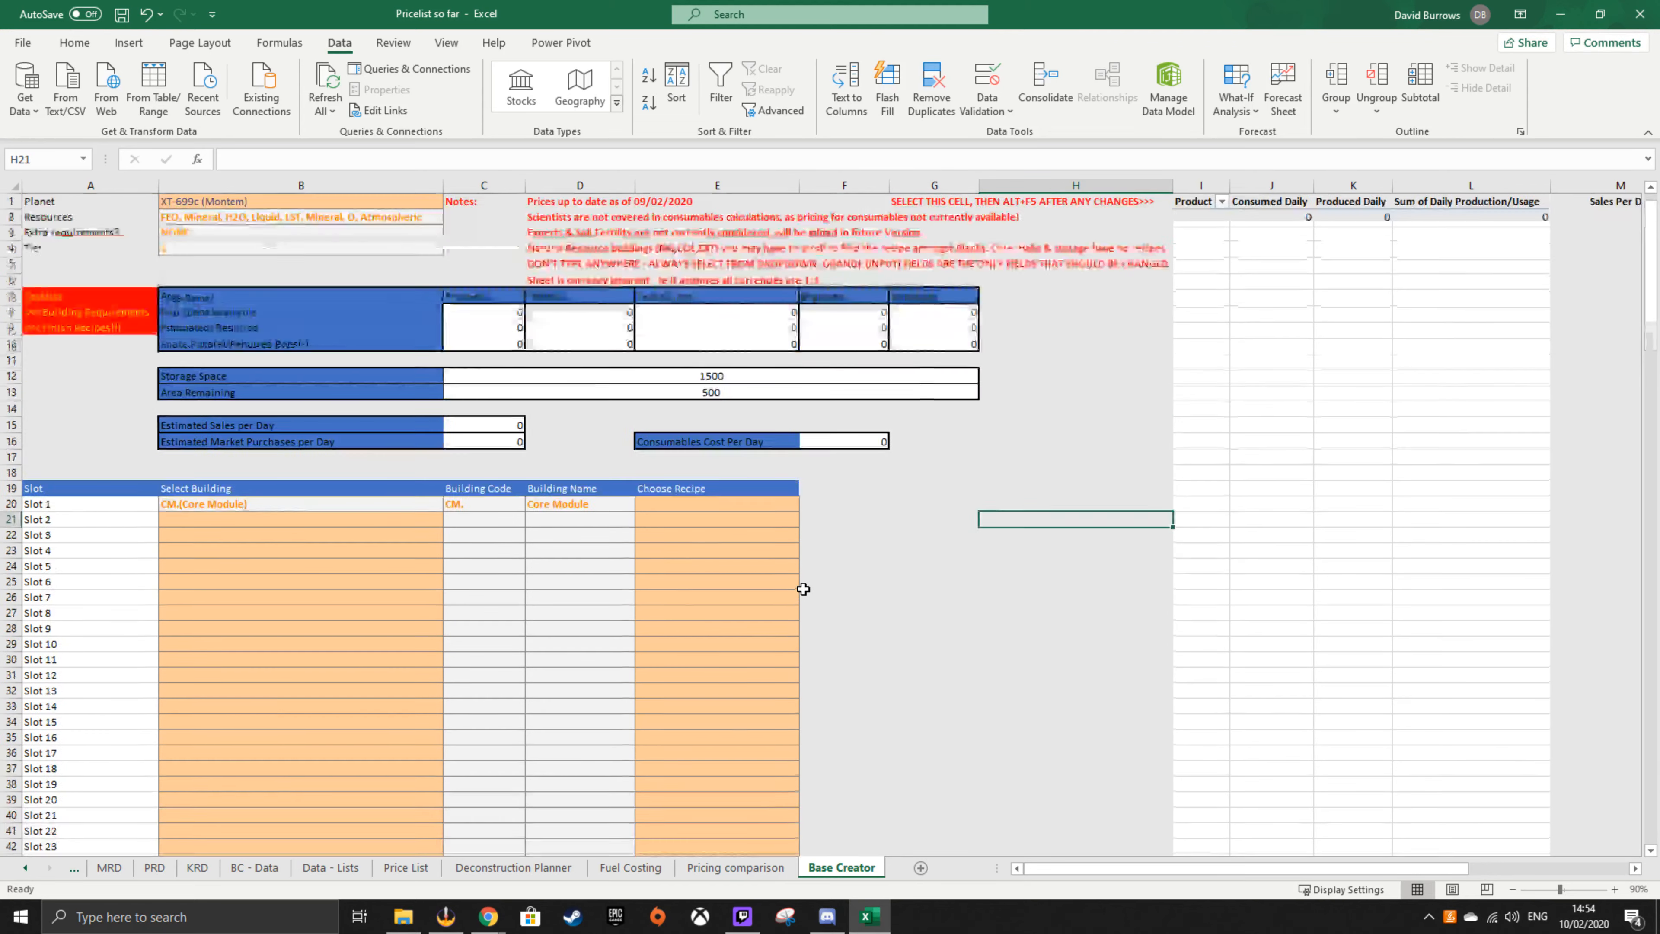
click(969, 424)
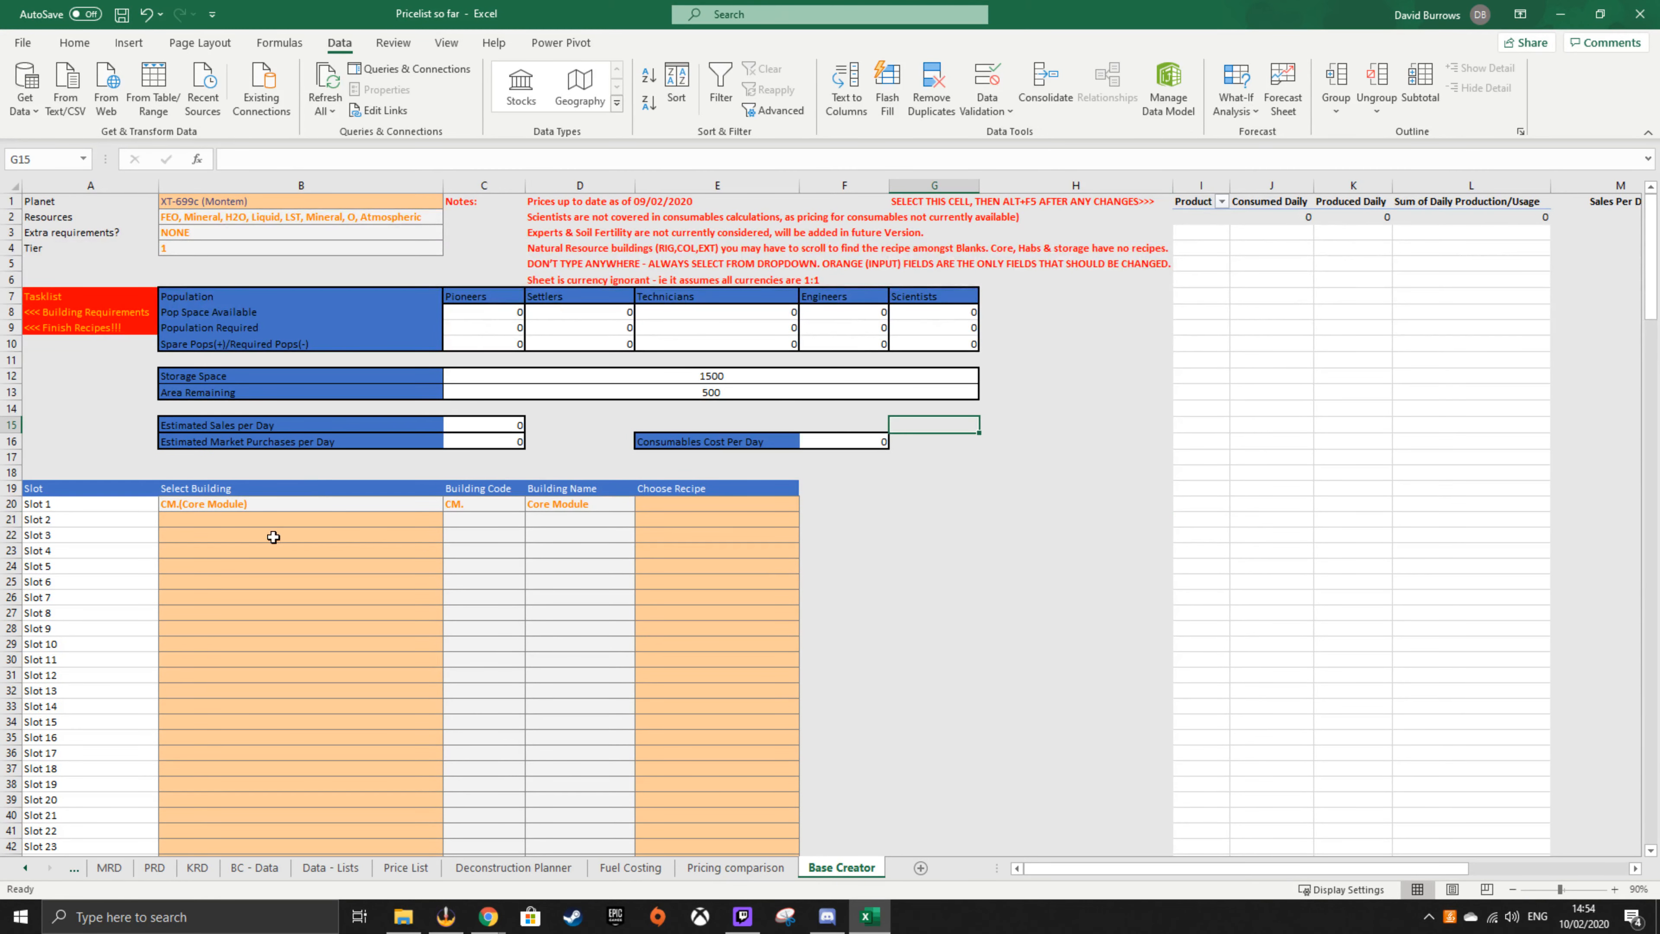
click(906, 583)
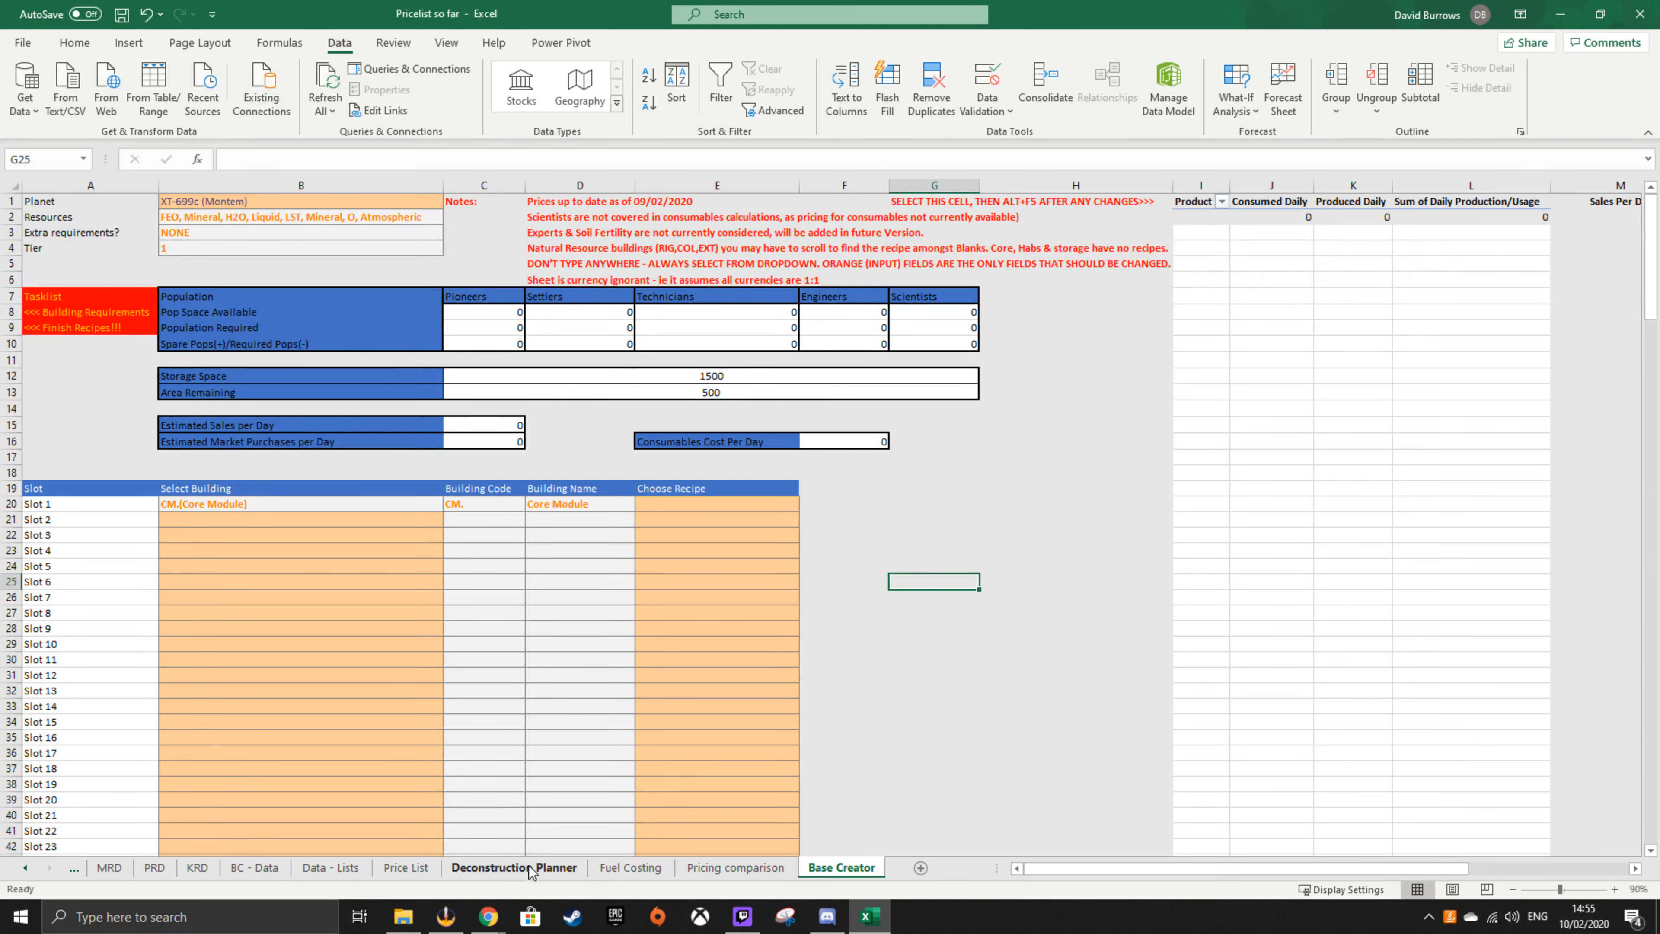
- Open the Price List sheet and examine the commodities and the Buy and Sell columns for Montem, Promitor and Katoa
click(407, 869)
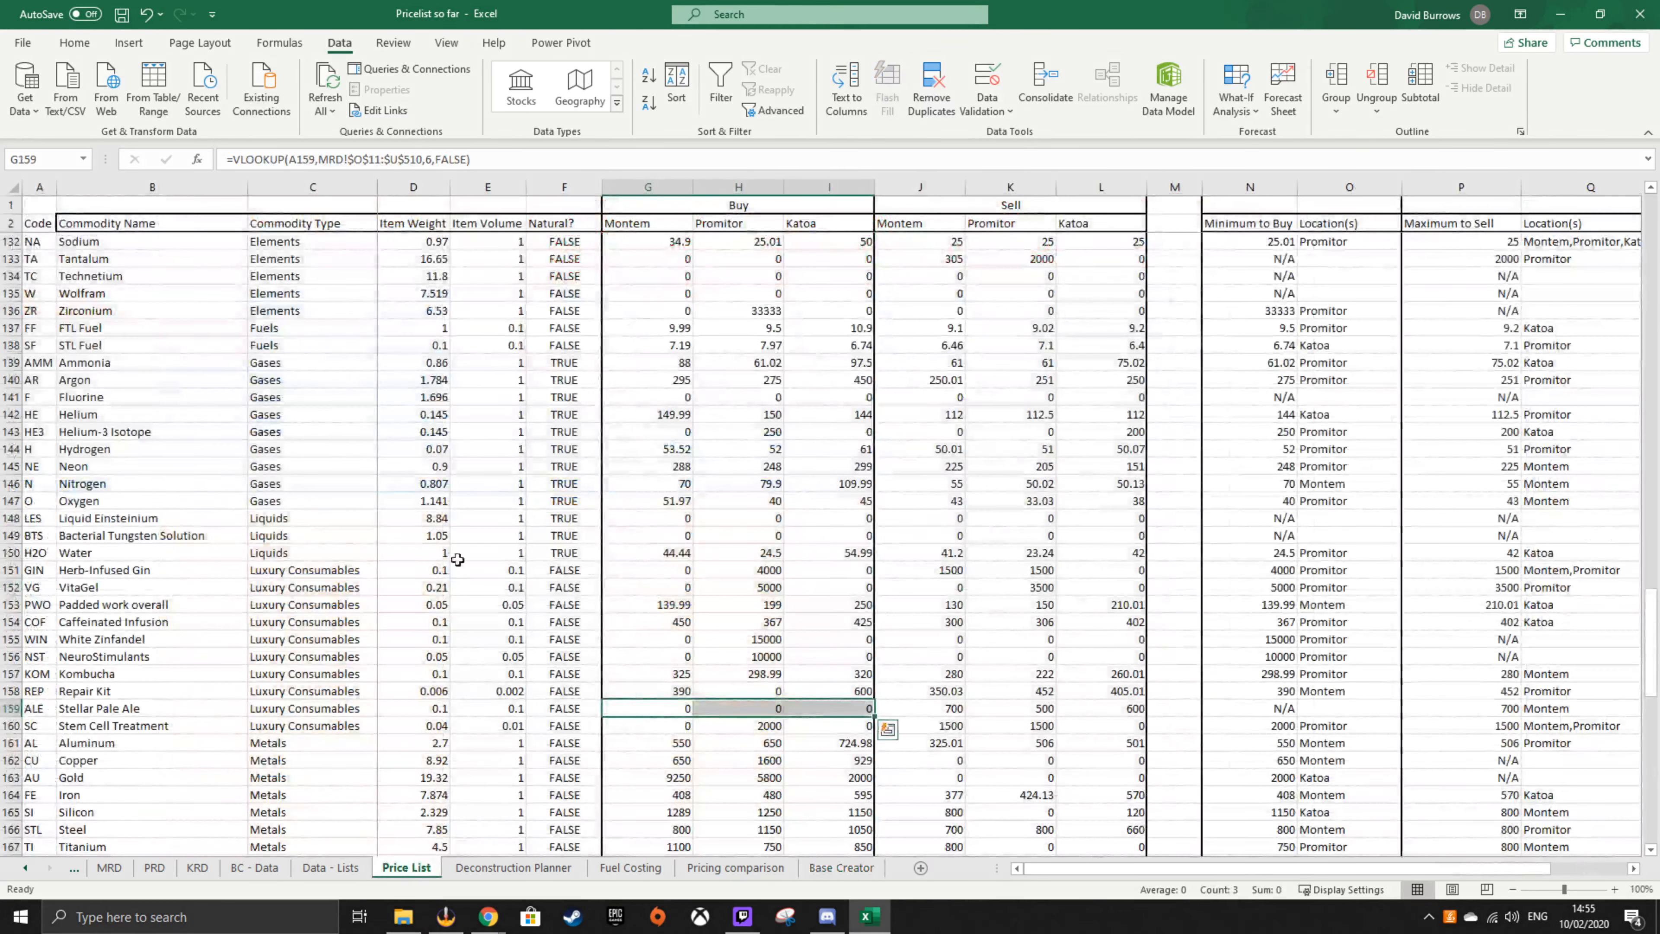
click(356, 346)
scroll(251, 356, down, 8)
scroll(250, 357, down, 10)
scroll(432, 488, up, 20)
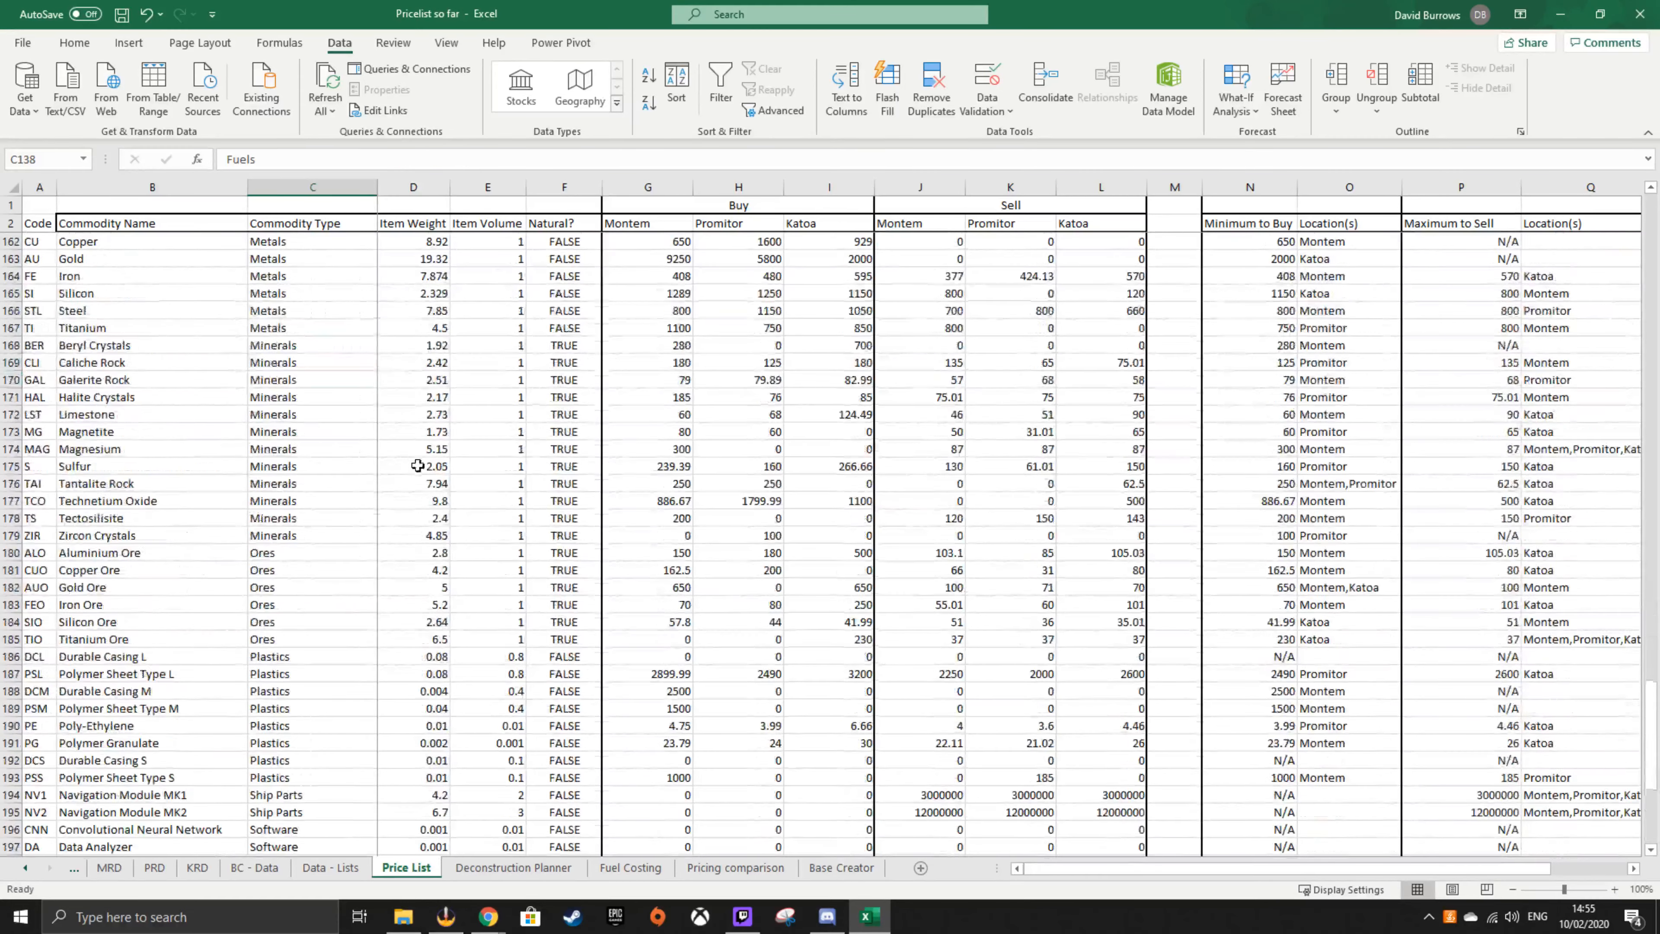
scroll(432, 489, up, 20)
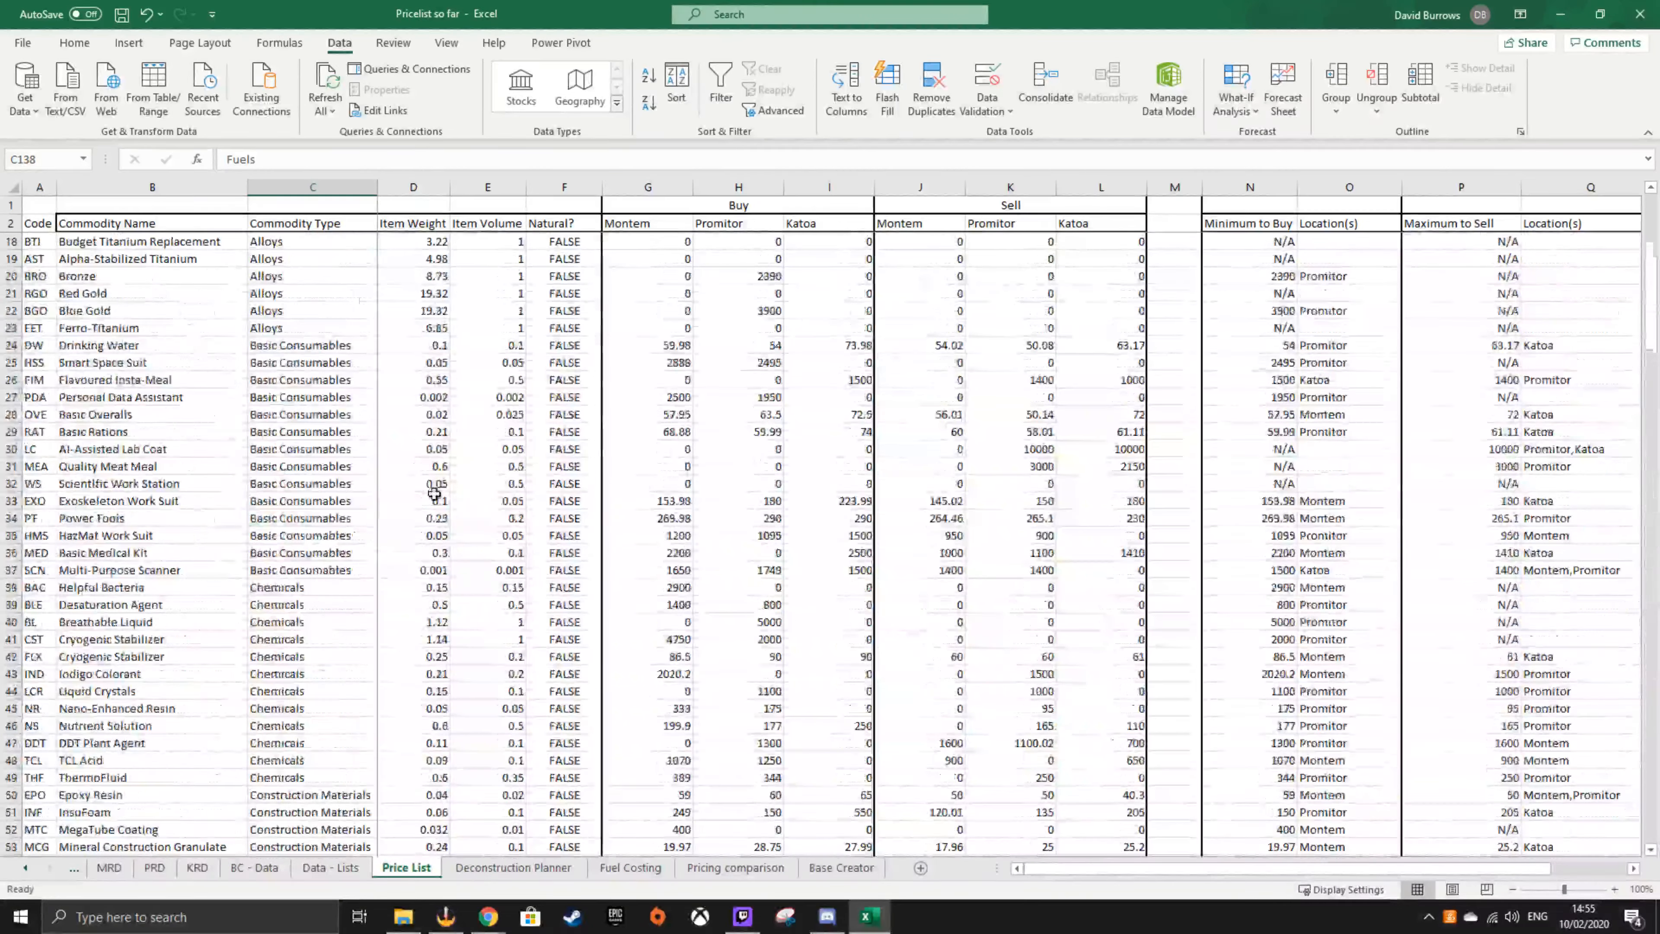
drag(625, 224, 1092, 224)
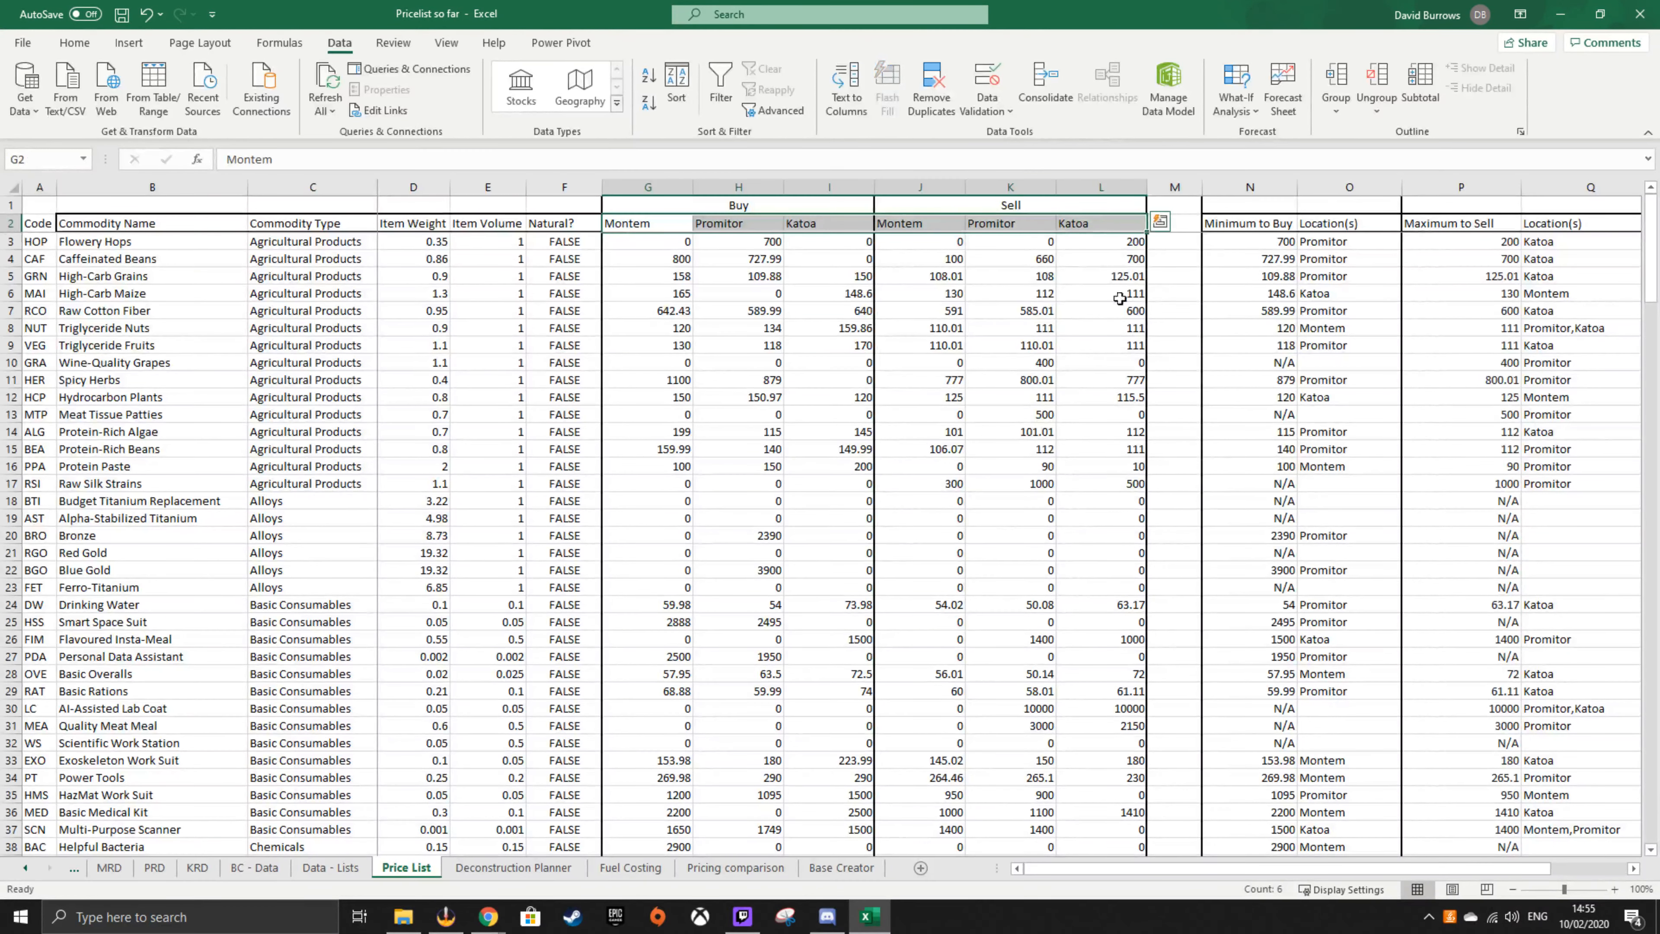
- Examine the Code heading and the Buy and Sell prices for Montem, Promitor and Katoa on the Price List sheet
click(1174, 311)
drag(627, 224, 1105, 224)
click(1175, 355)
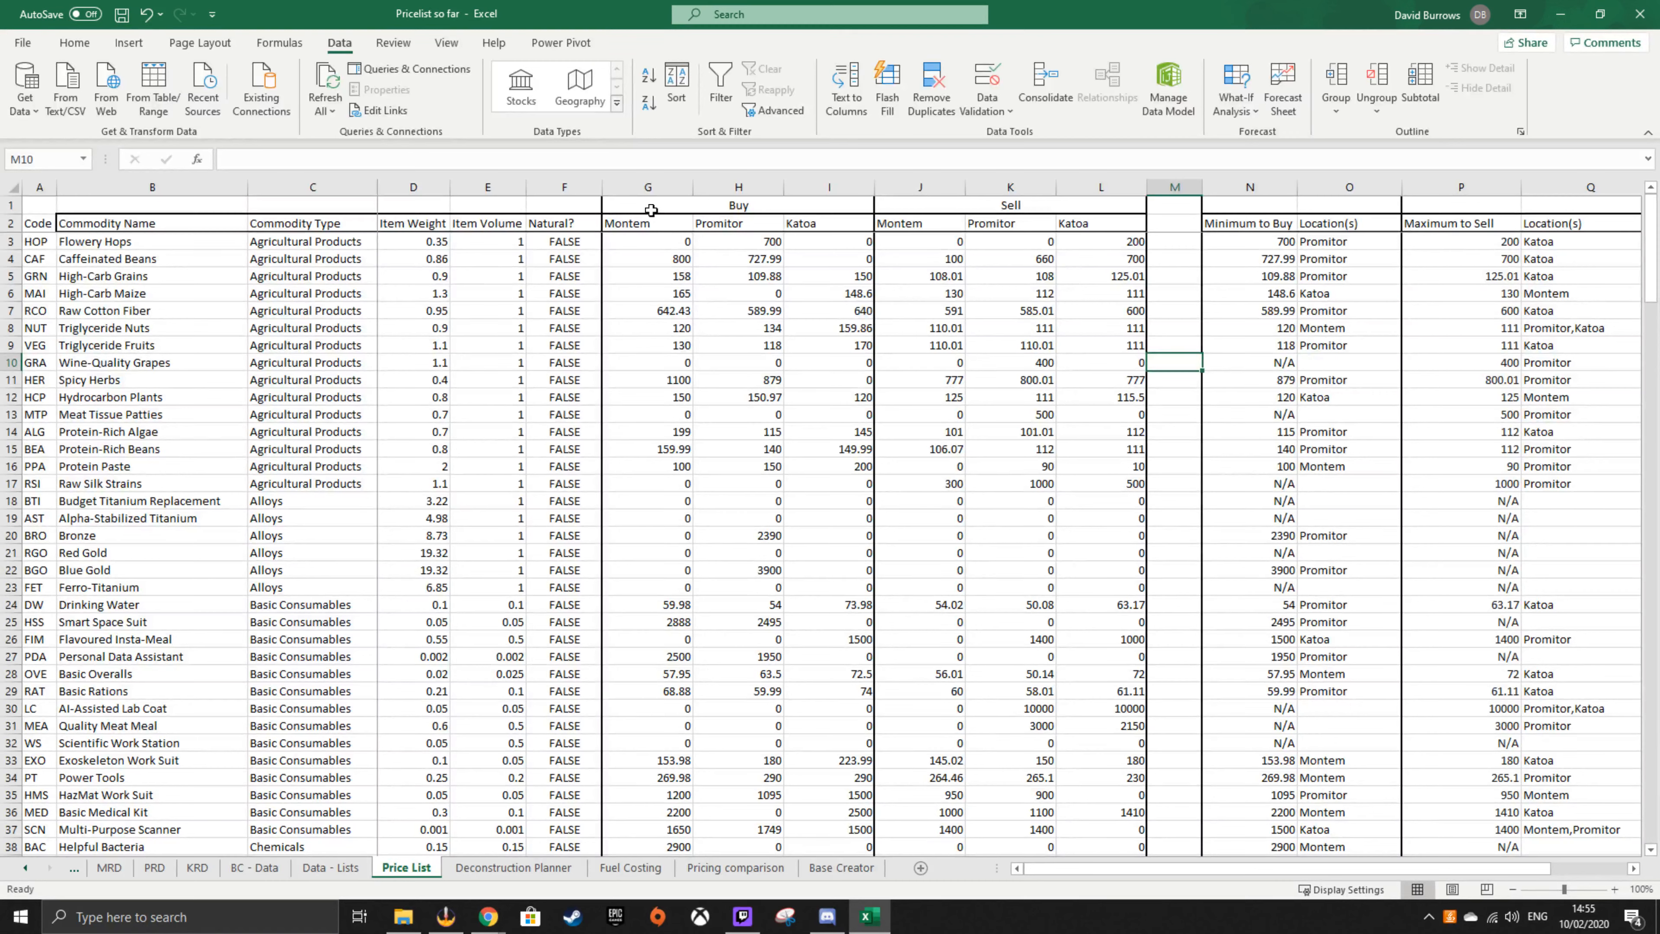
click(44, 223)
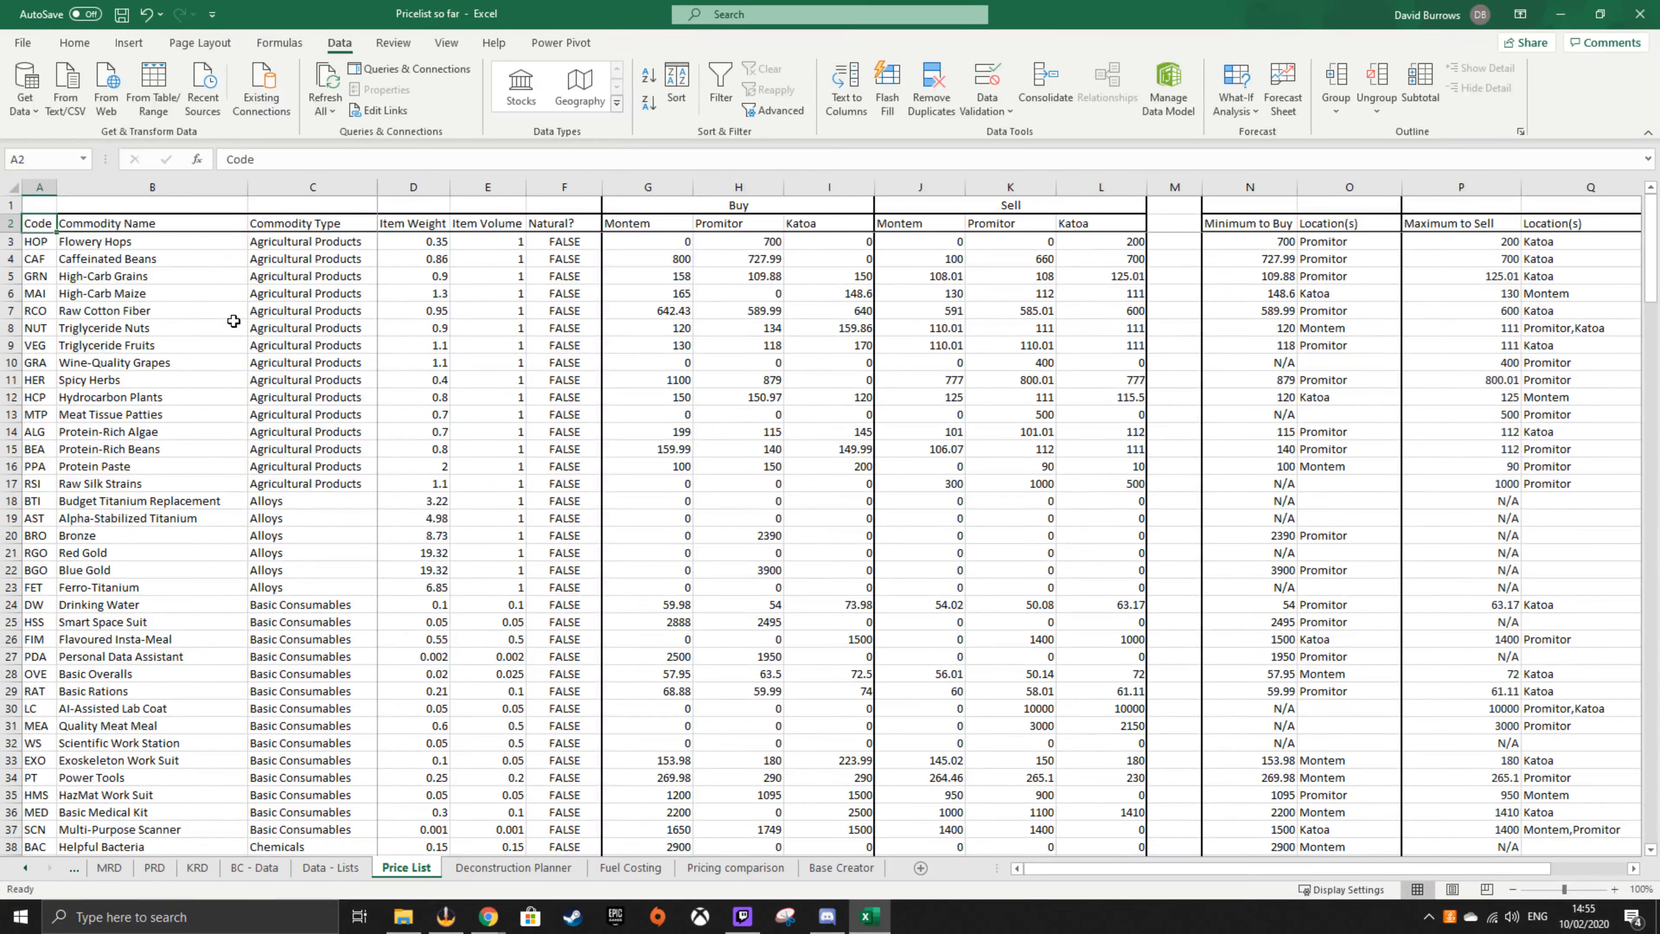
drag(657, 241, 861, 465)
drag(956, 225, 1072, 523)
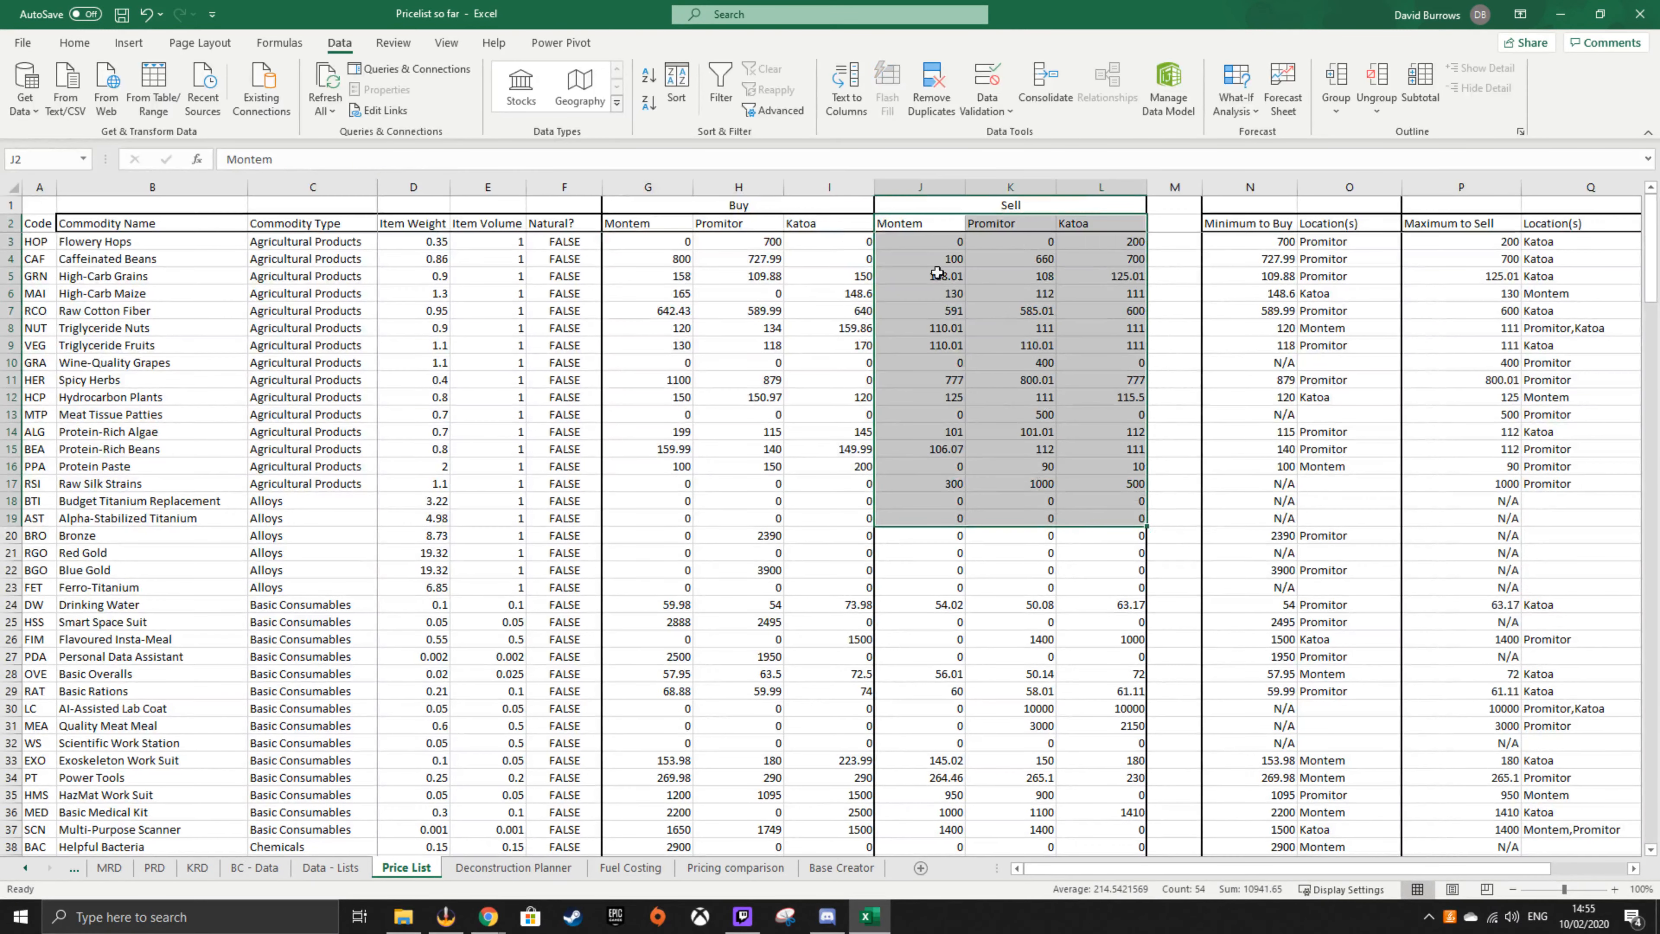
drag(931, 224, 1137, 566)
drag(629, 233, 808, 550)
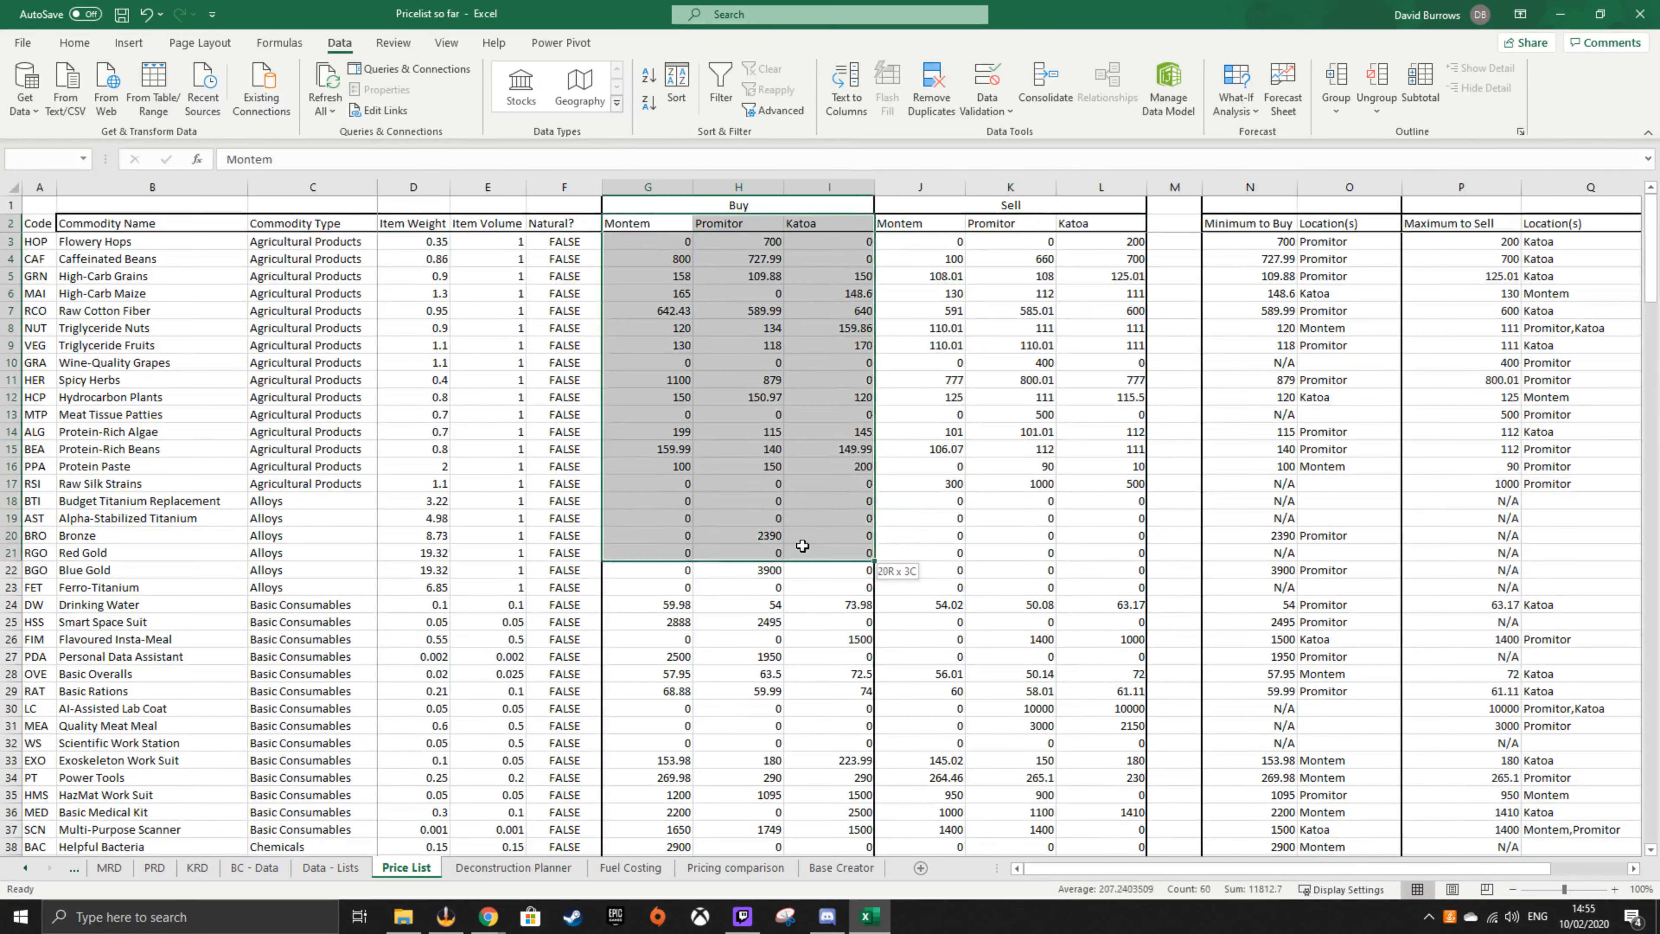
click(1197, 513)
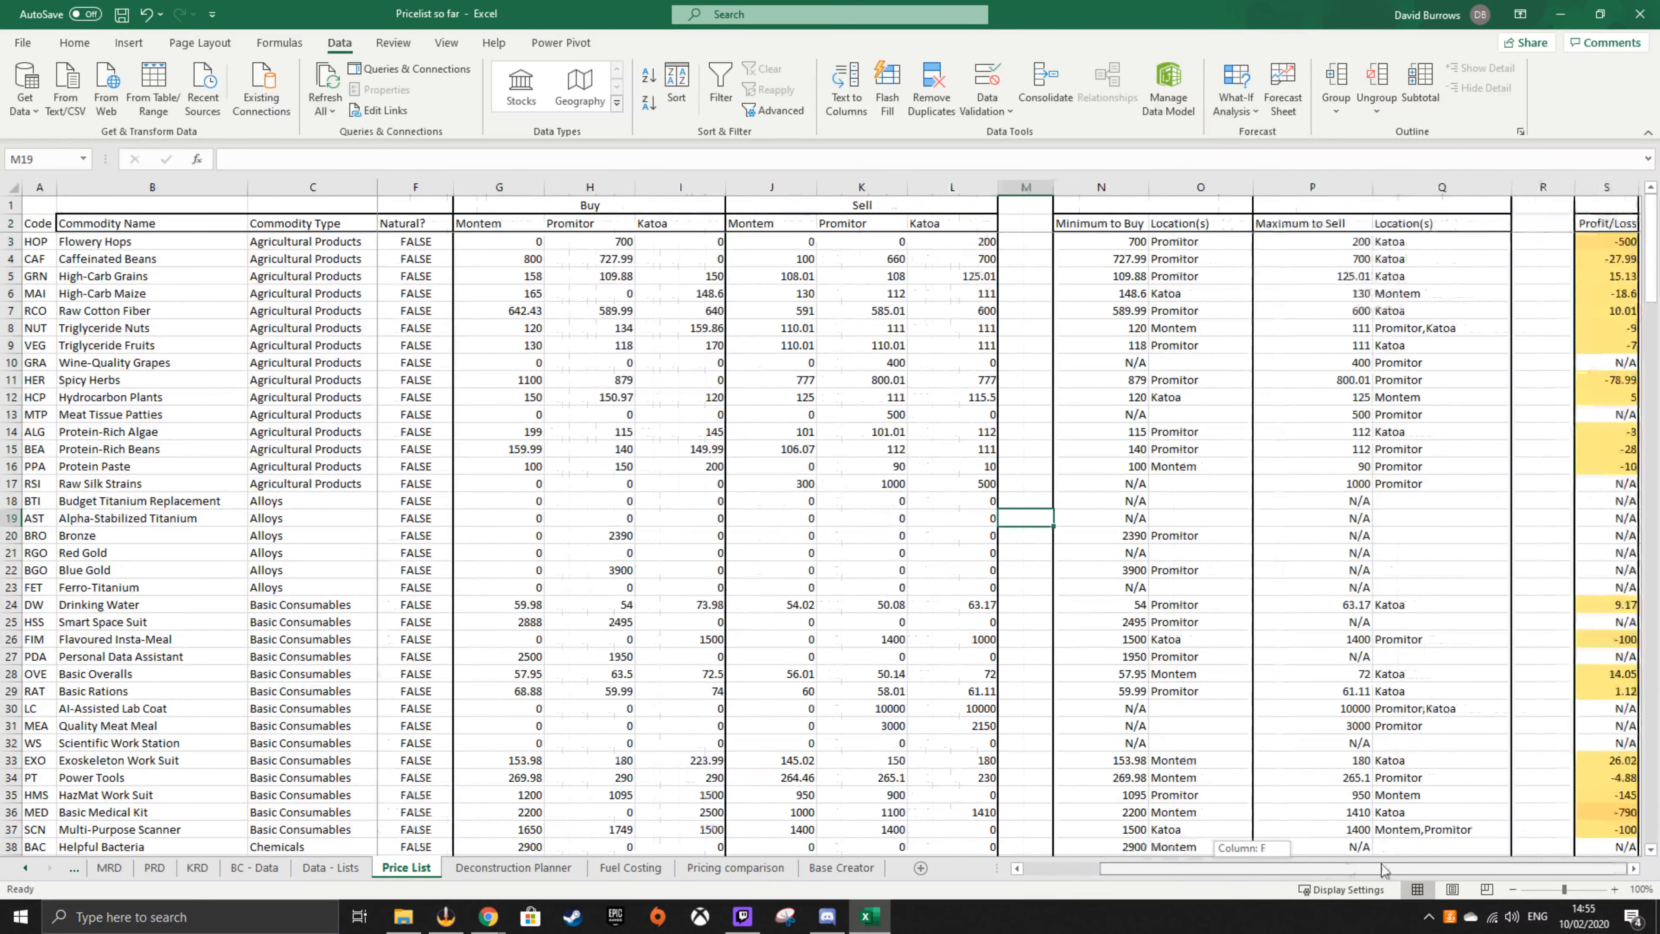
- Examine the Minimum to Buy, Maximum to Sell and Profit/Loss columns of the Price List sheet
drag(1123, 242, 1079, 659)
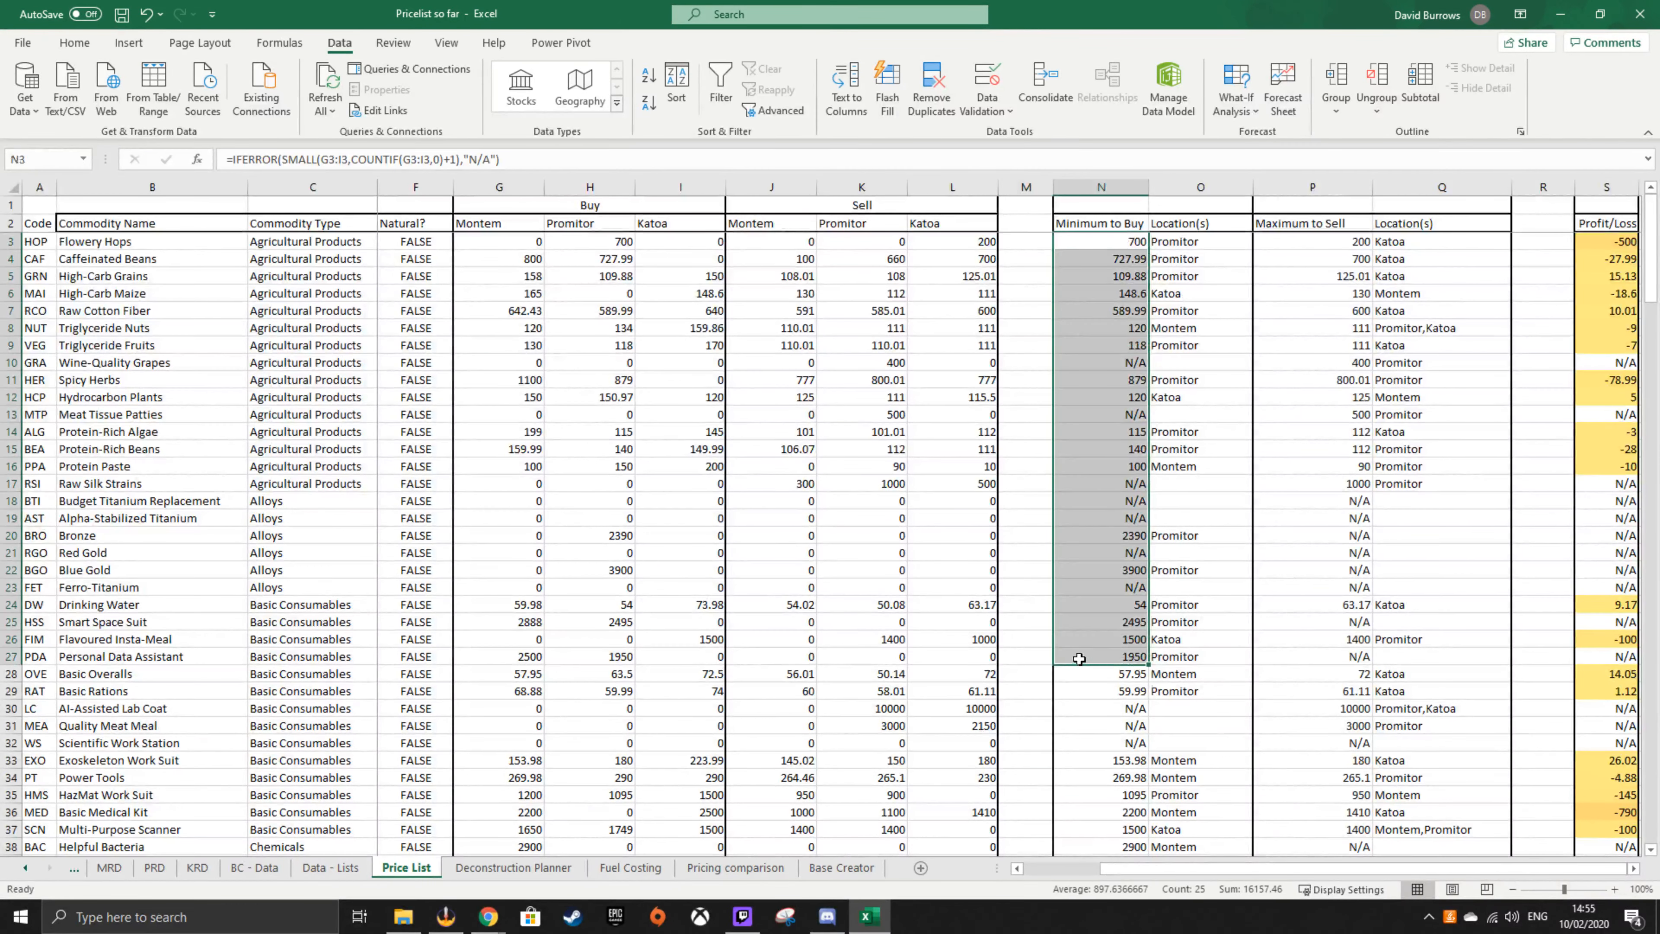
drag(1320, 241, 1327, 719)
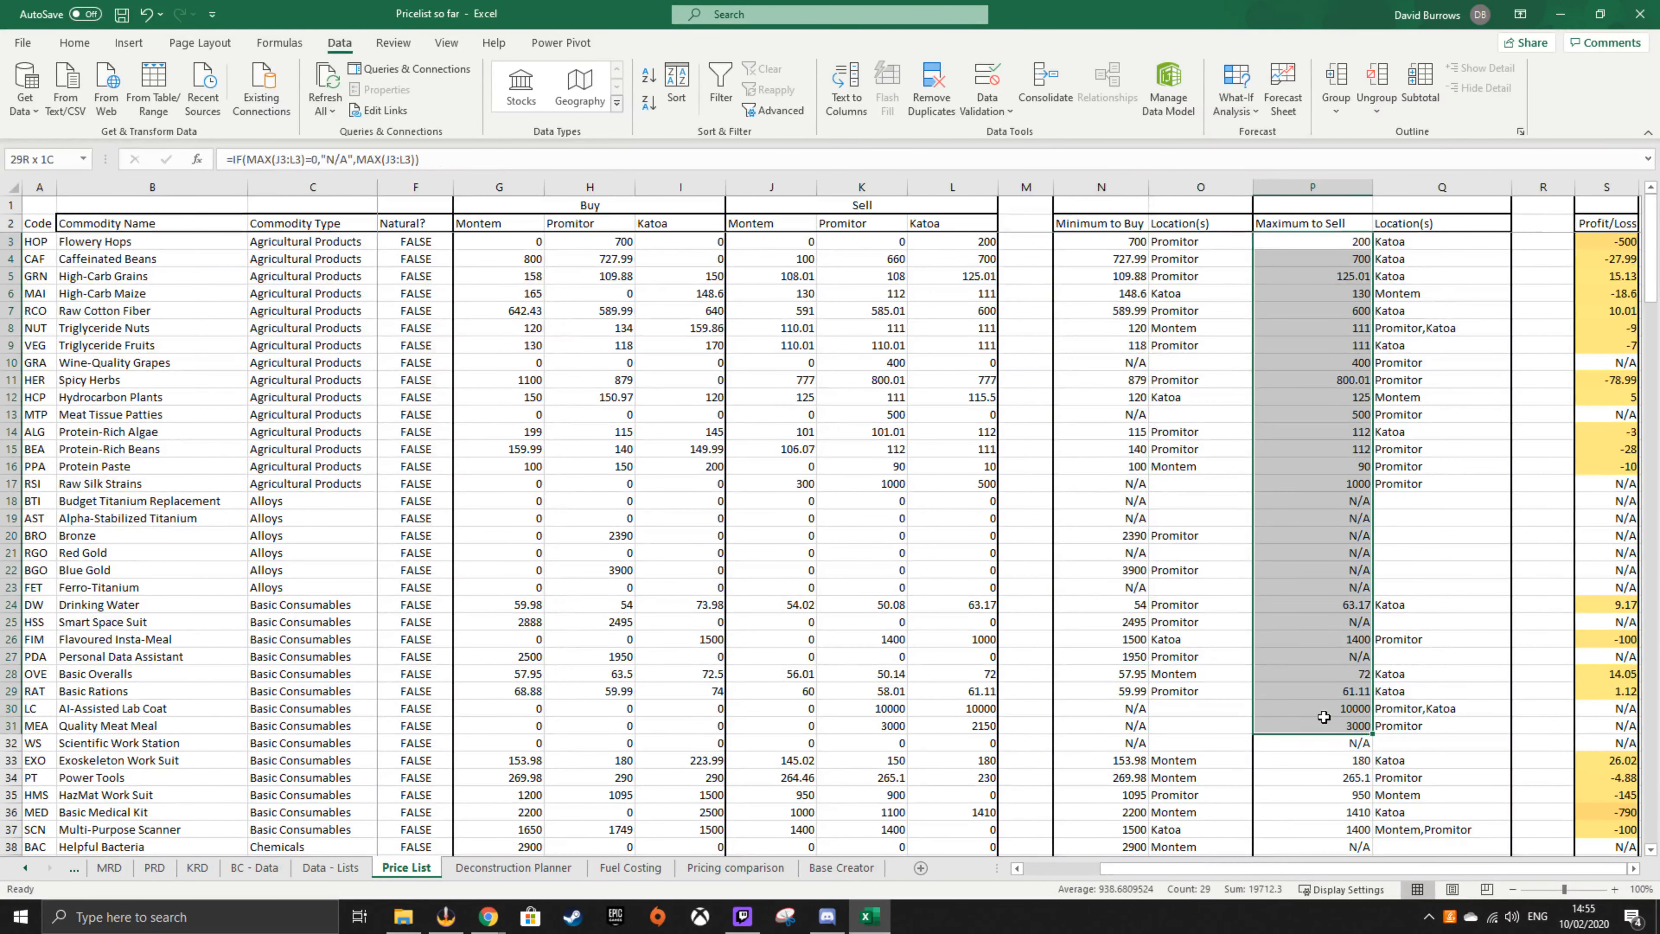
click(1557, 637)
drag(1586, 901, 1581, 680)
click(1553, 688)
scroll(1559, 703, down, 5)
scroll(1561, 708, up, 6)
scroll(1561, 708, up, 4)
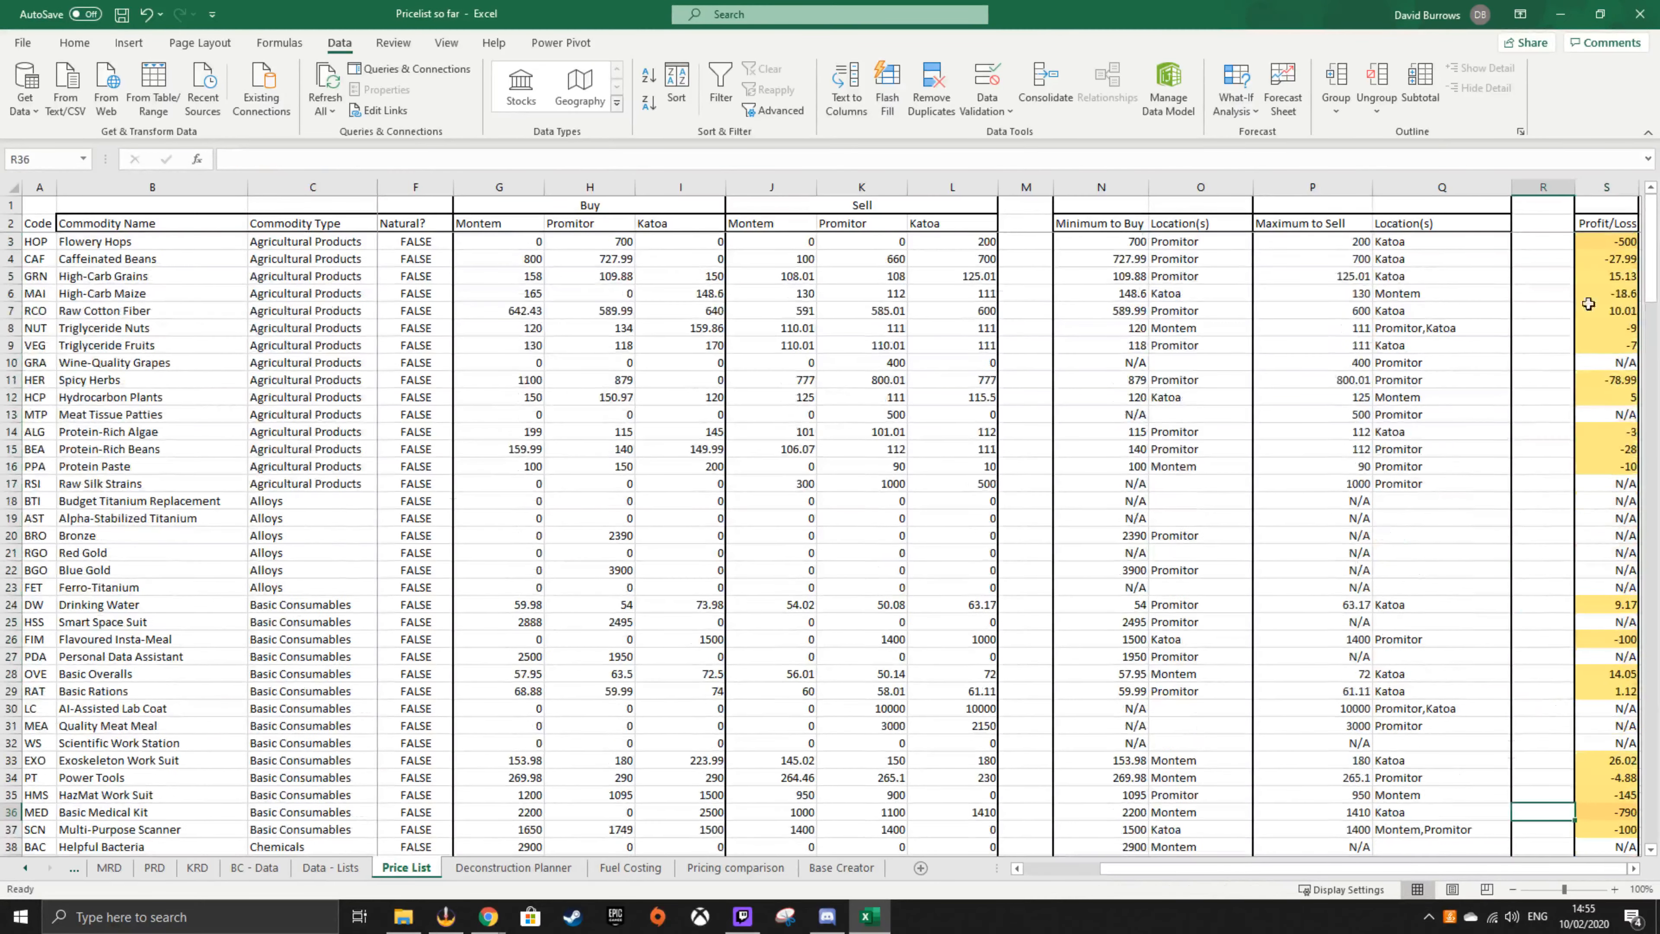
click(1601, 255)
click(1538, 298)
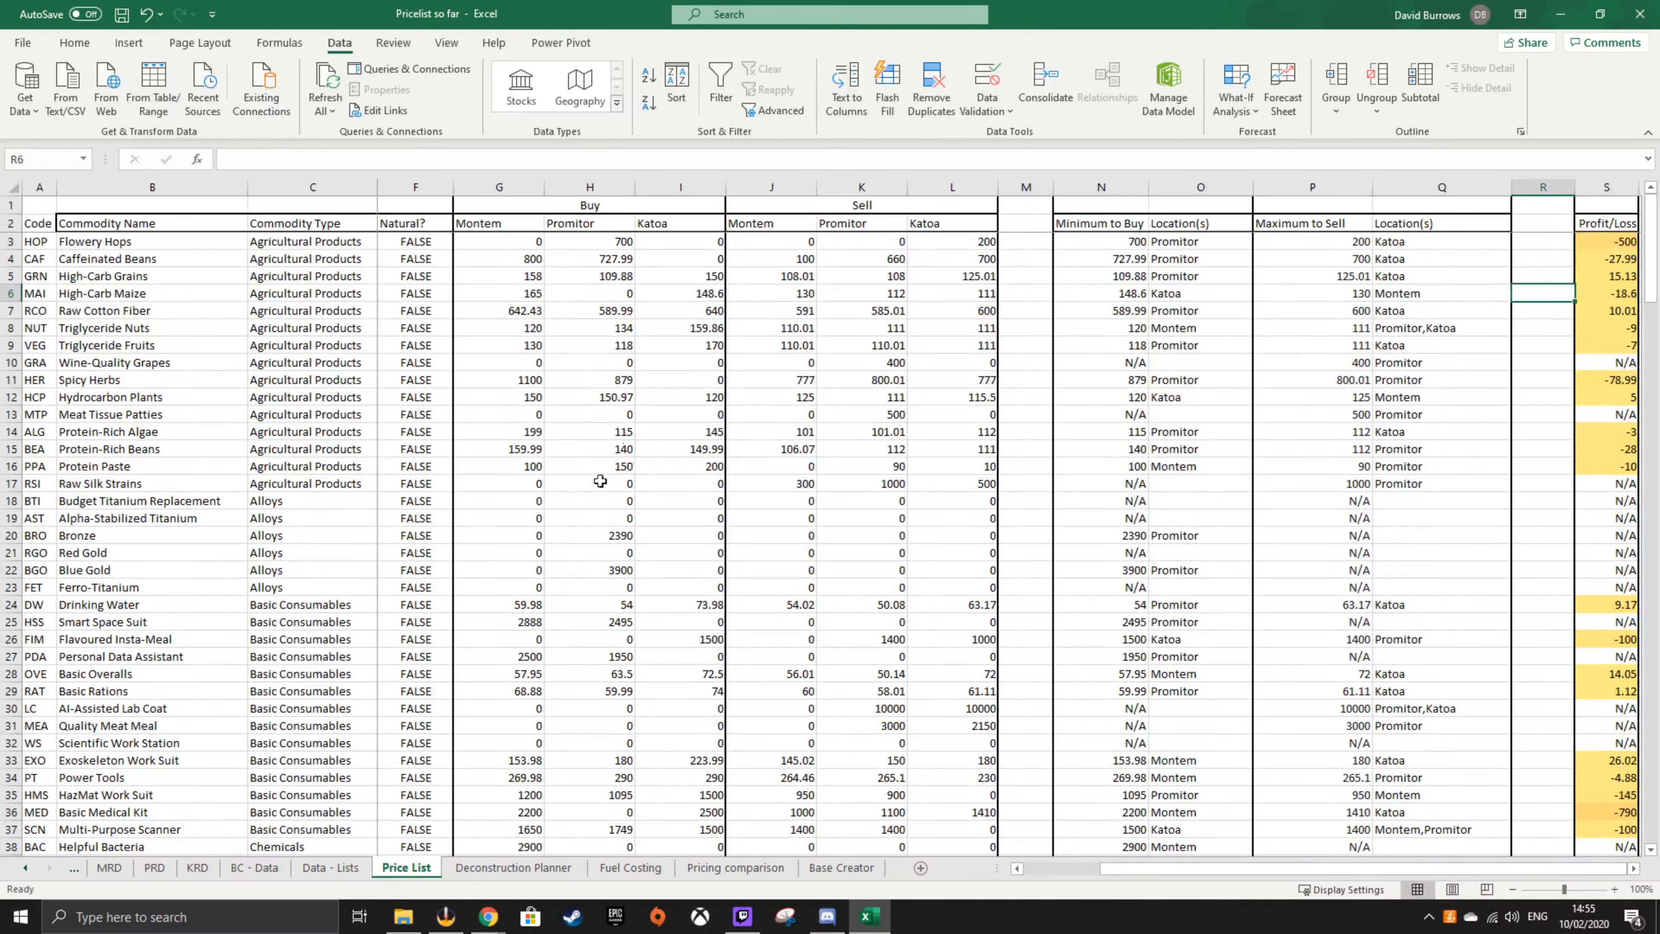
click(1568, 339)
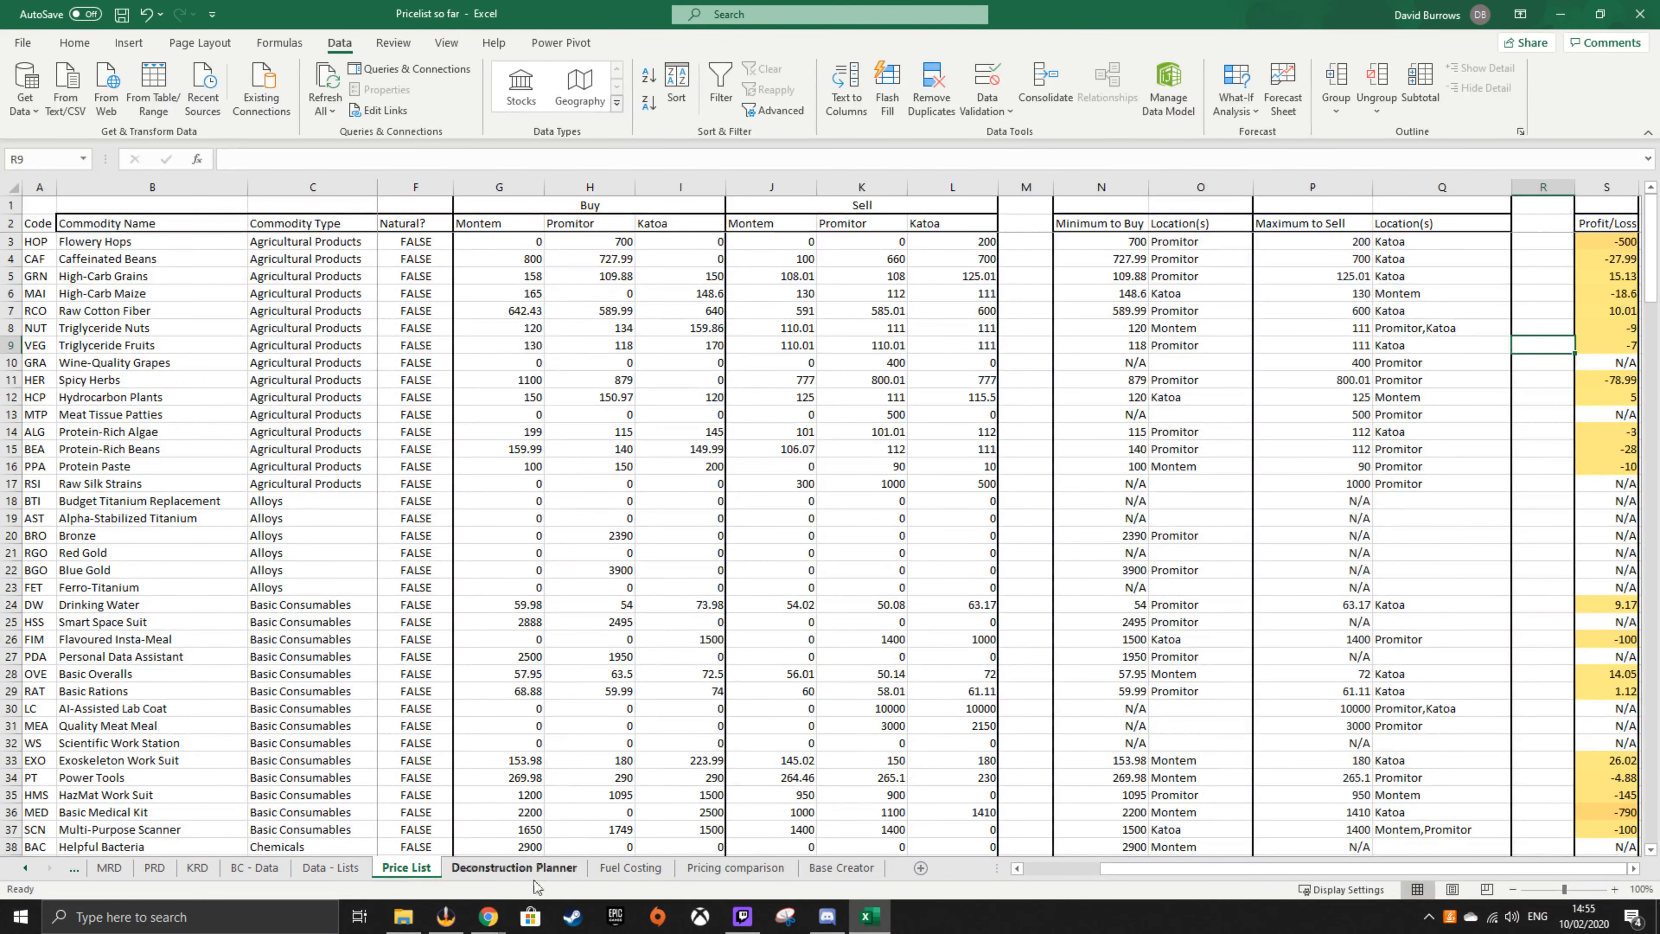
- Look over the building, planet and recipe data on the Data - Lists sheet, and return to the Price List sheet
click(326, 870)
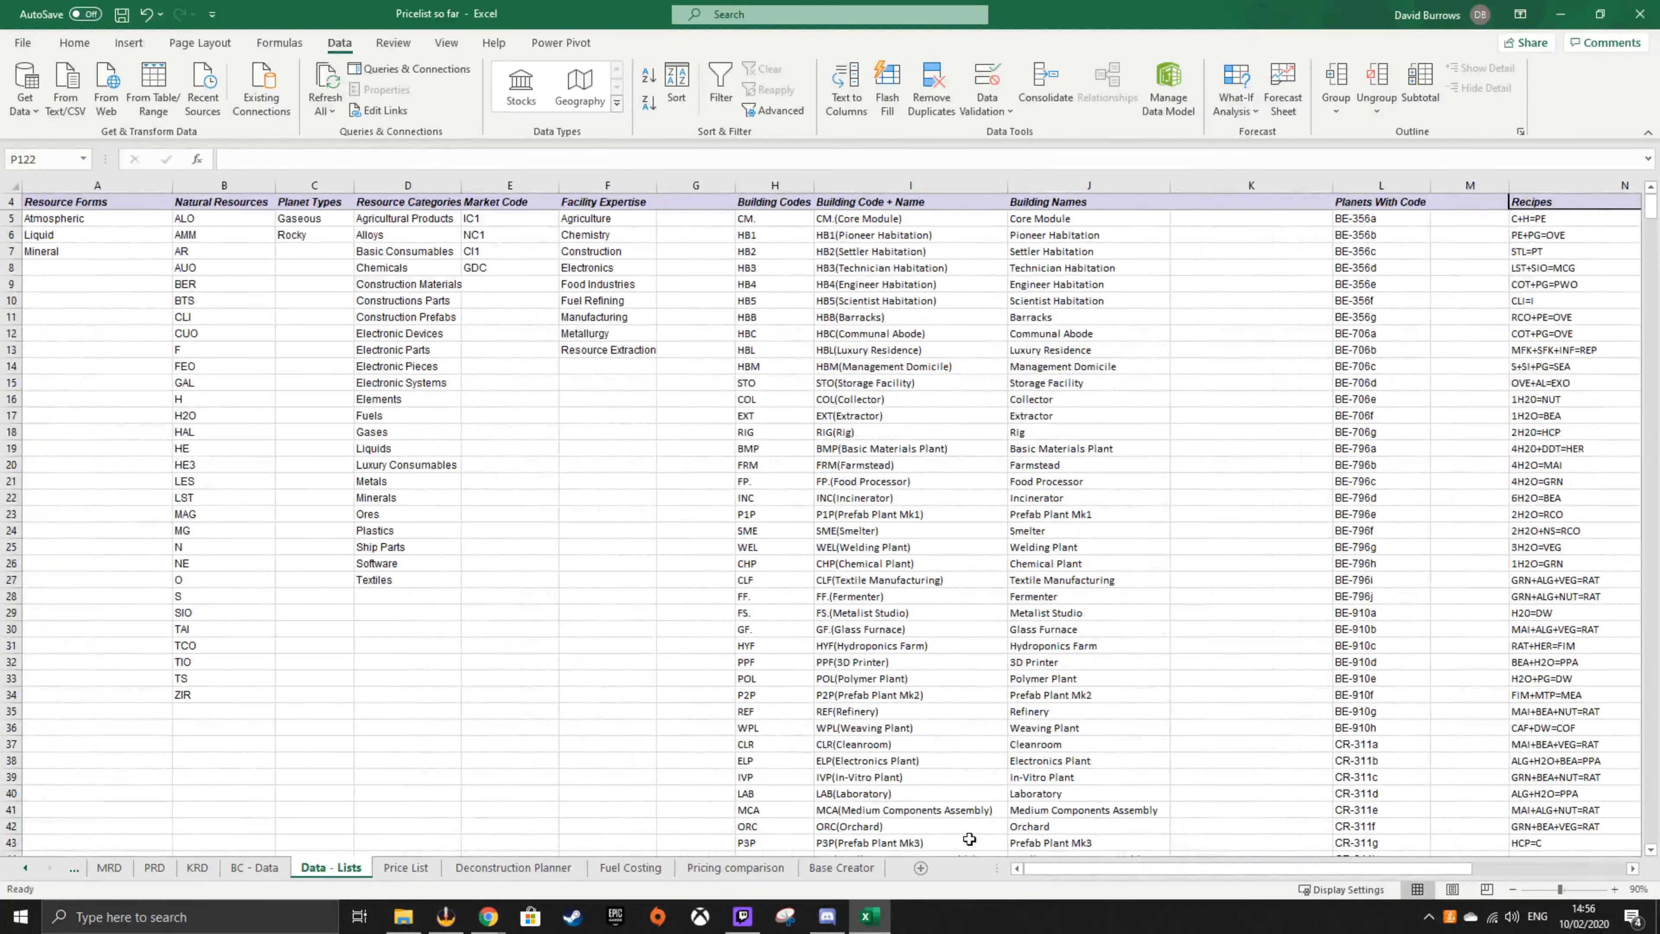
drag(1085, 869, 1340, 873)
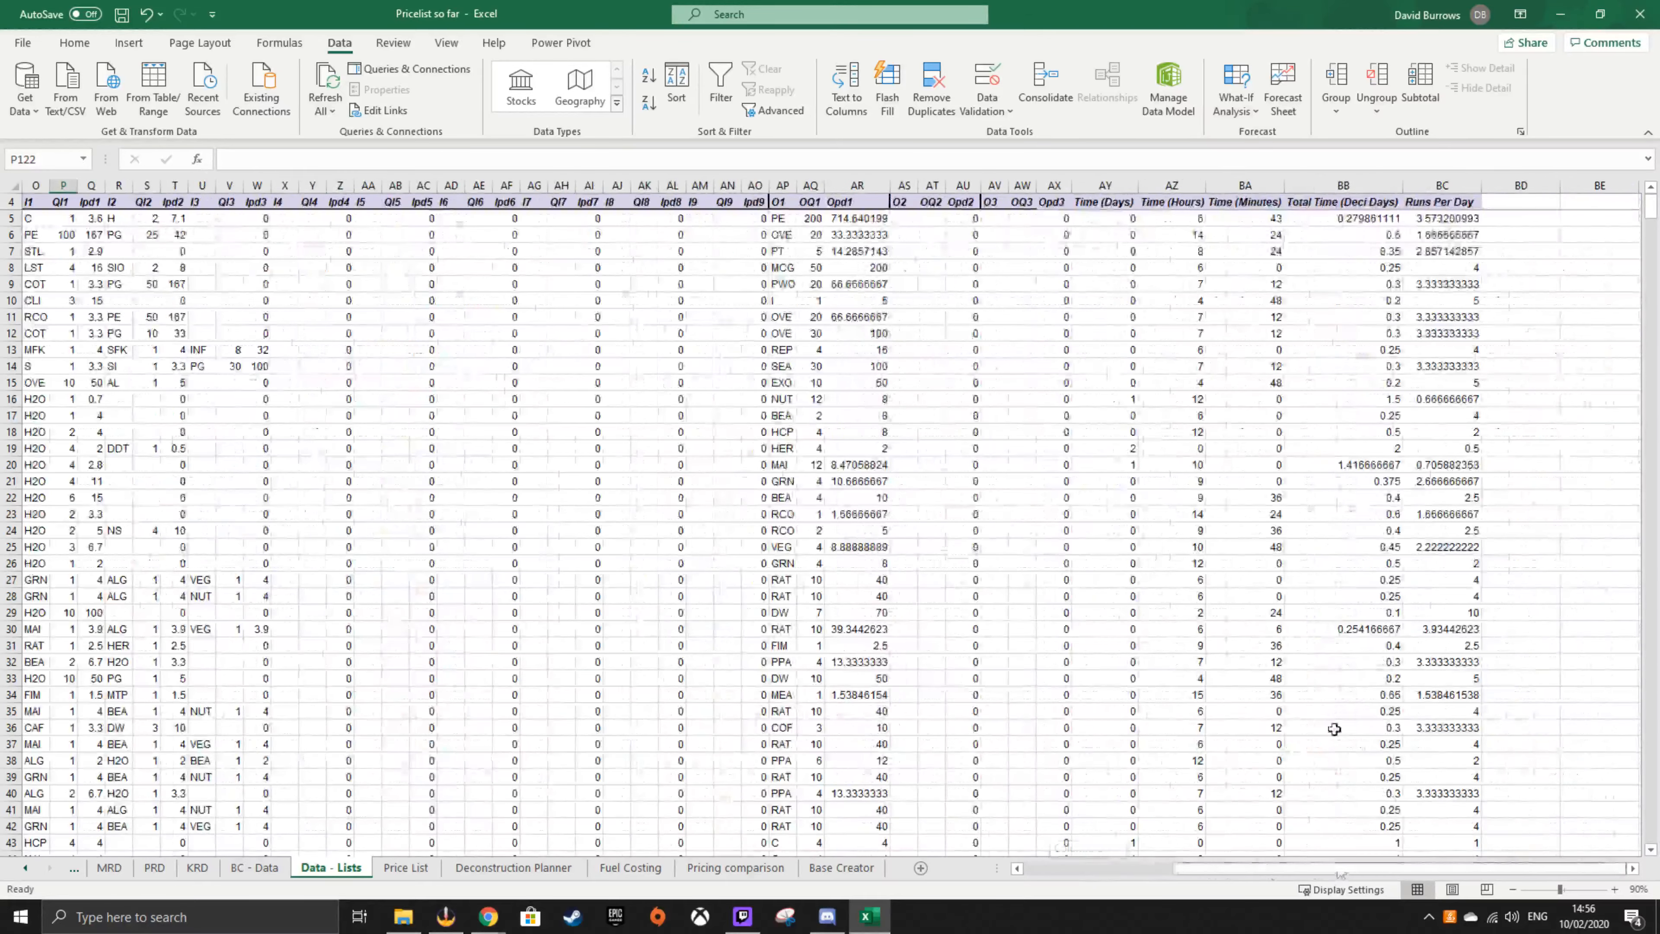
click(413, 872)
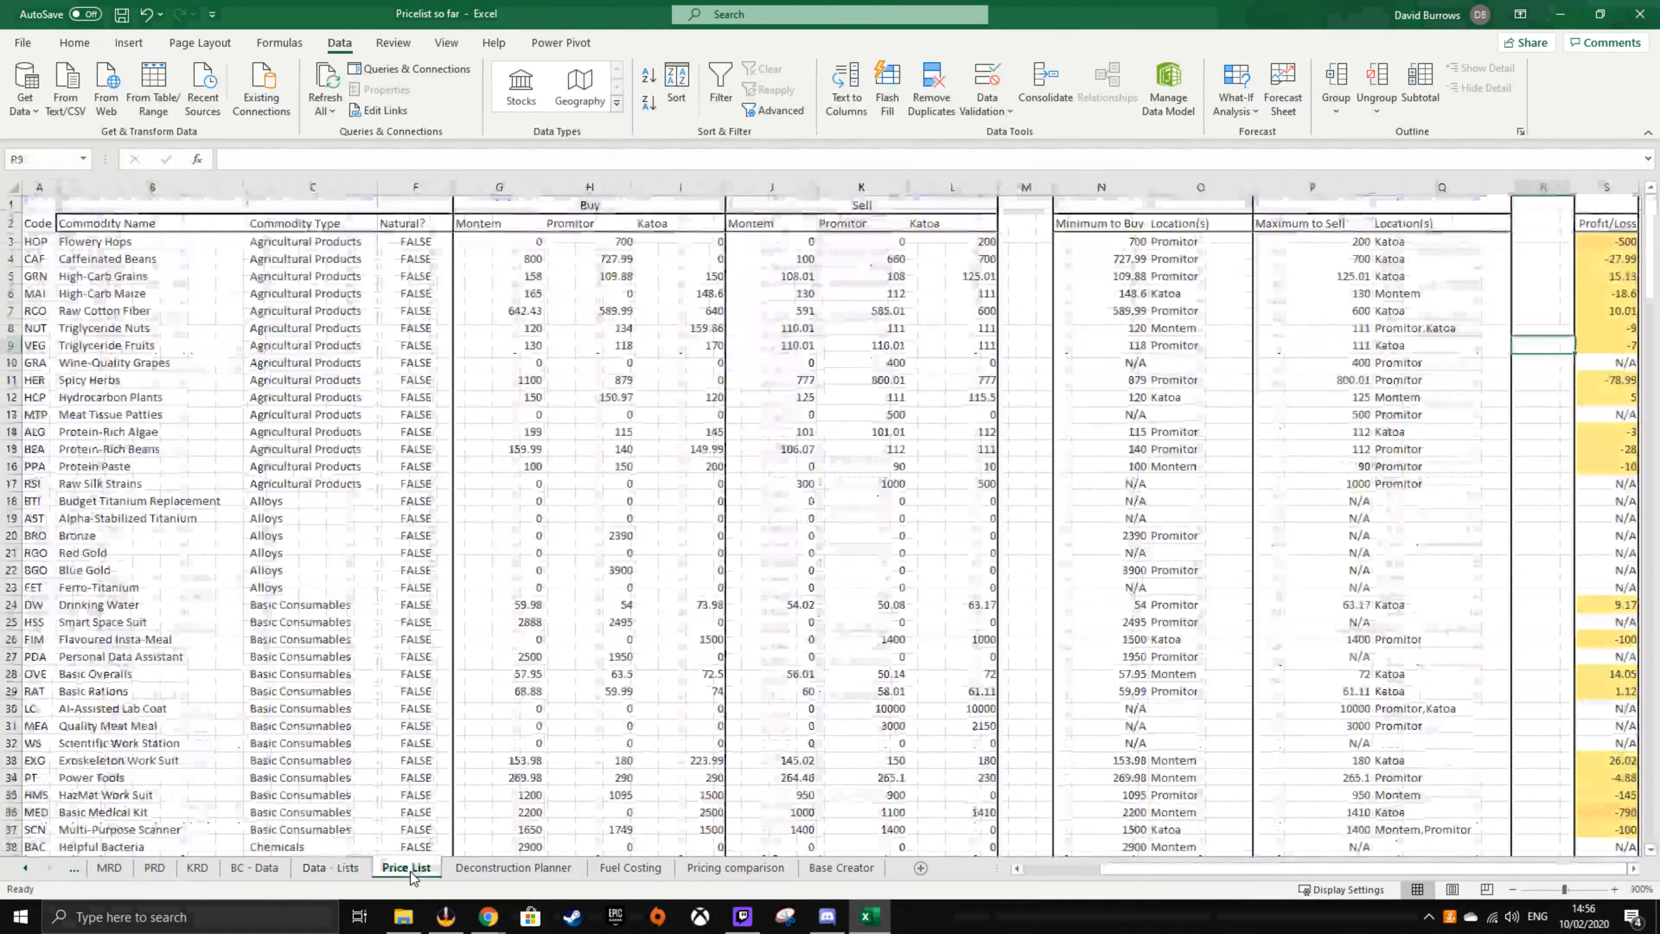
- View the Deconstruction Planner sheet and examine the journeys with their STL and FTL costs on the Fuel Costing sheet
click(513, 868)
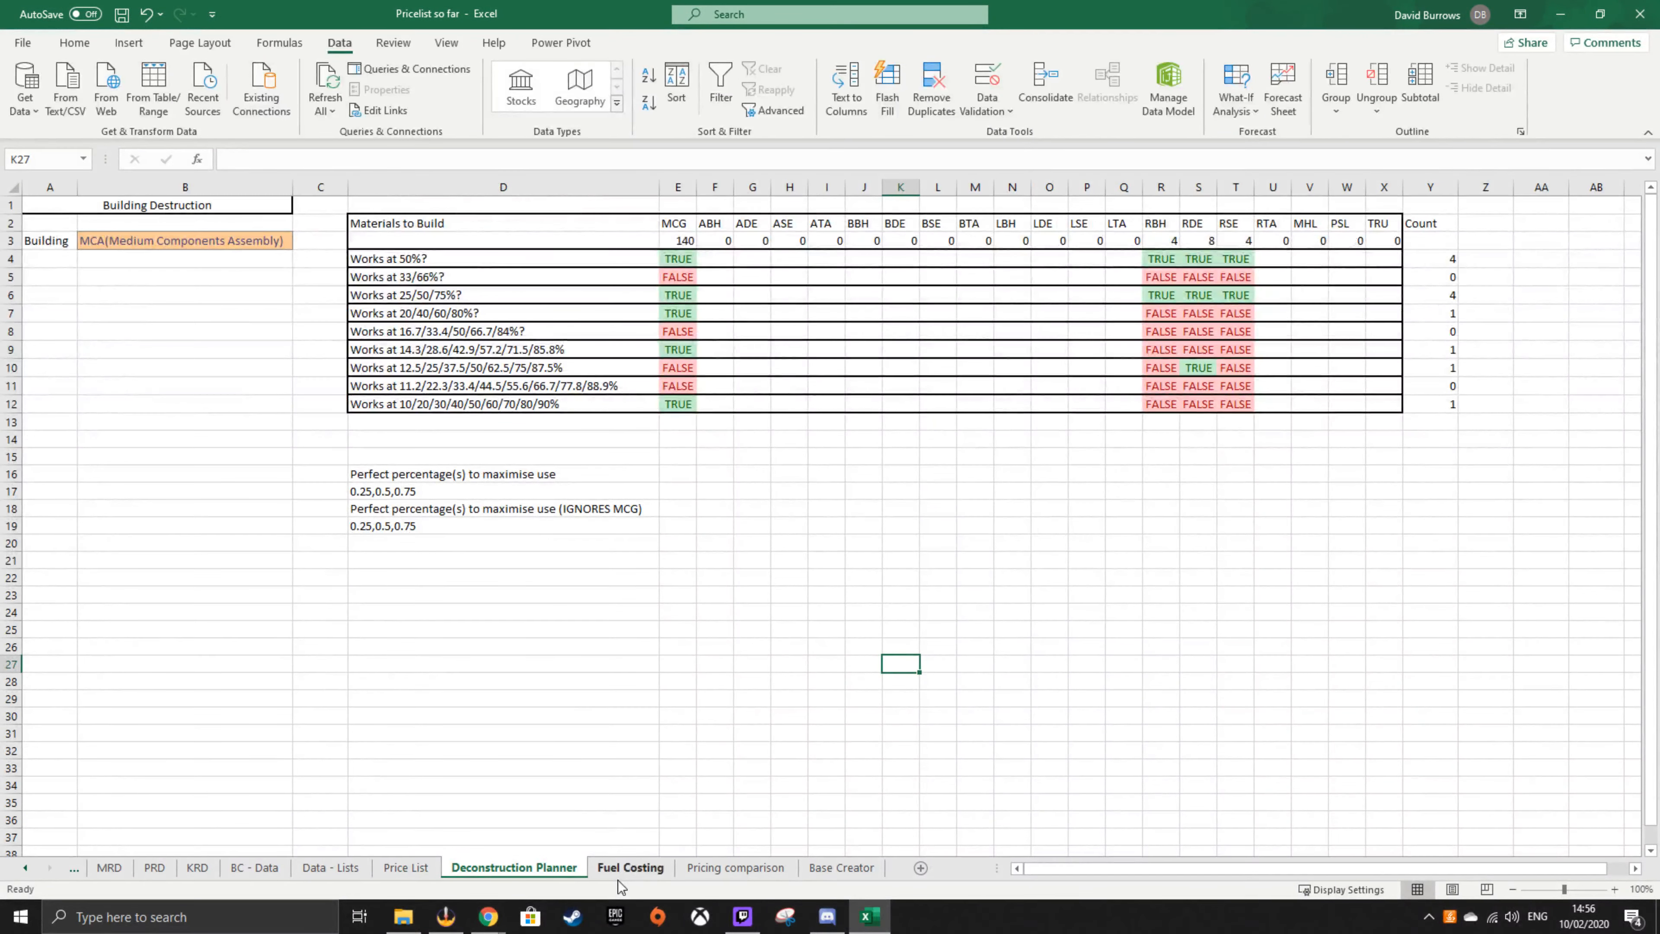
click(634, 873)
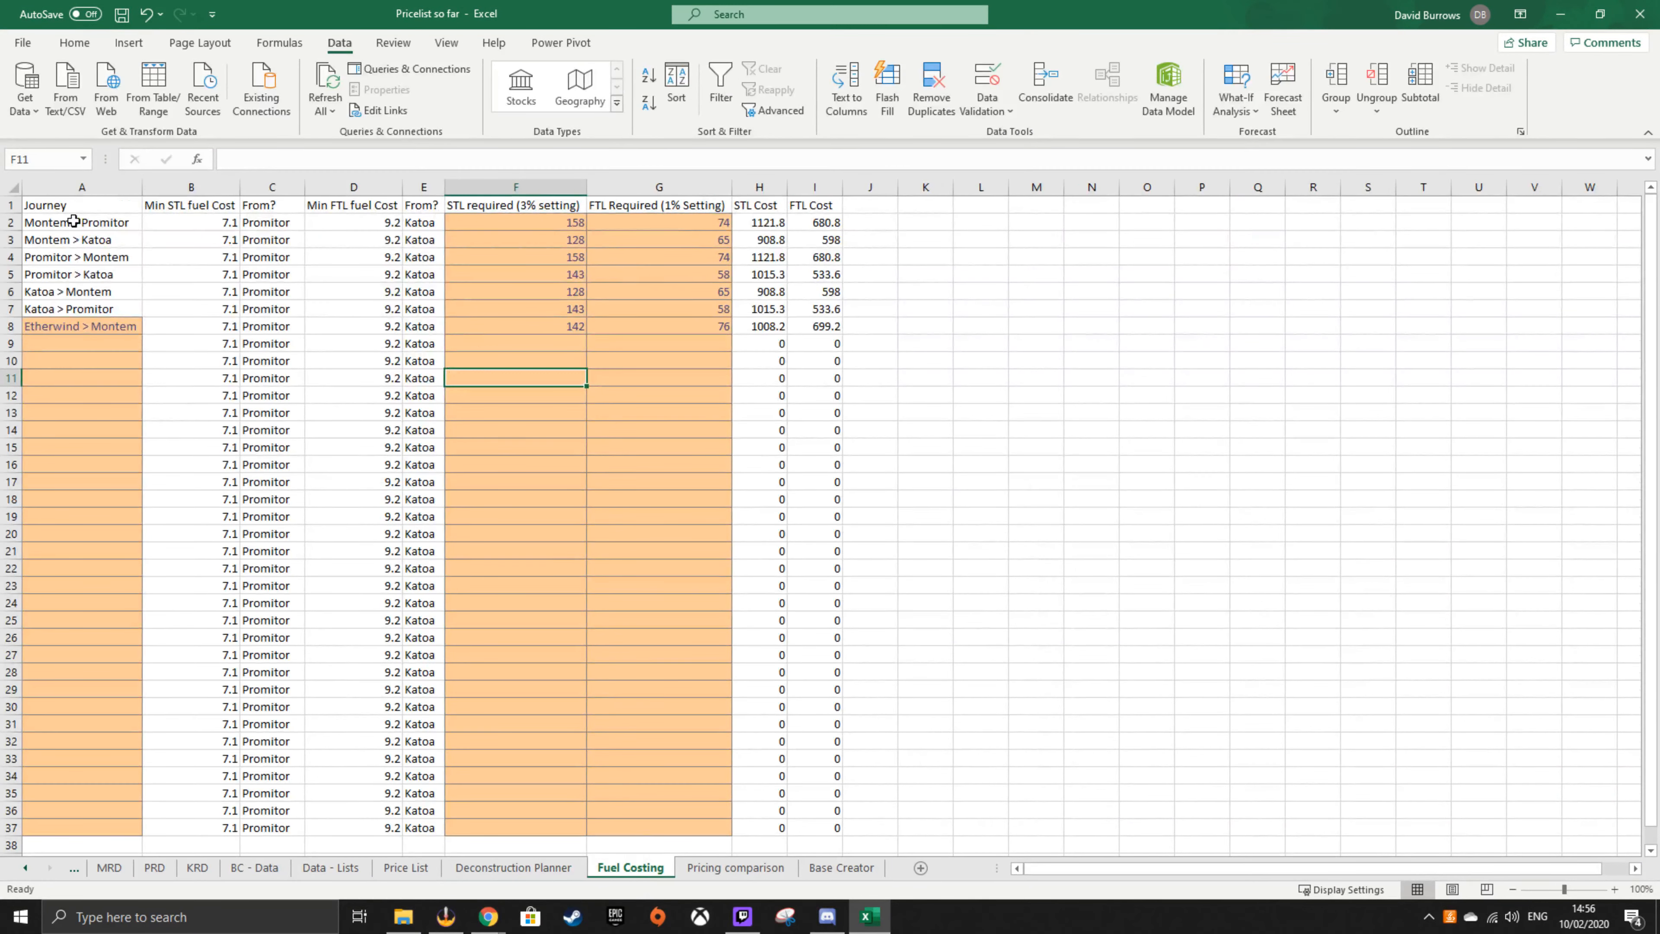
drag(73, 210, 814, 327)
drag(750, 203, 822, 329)
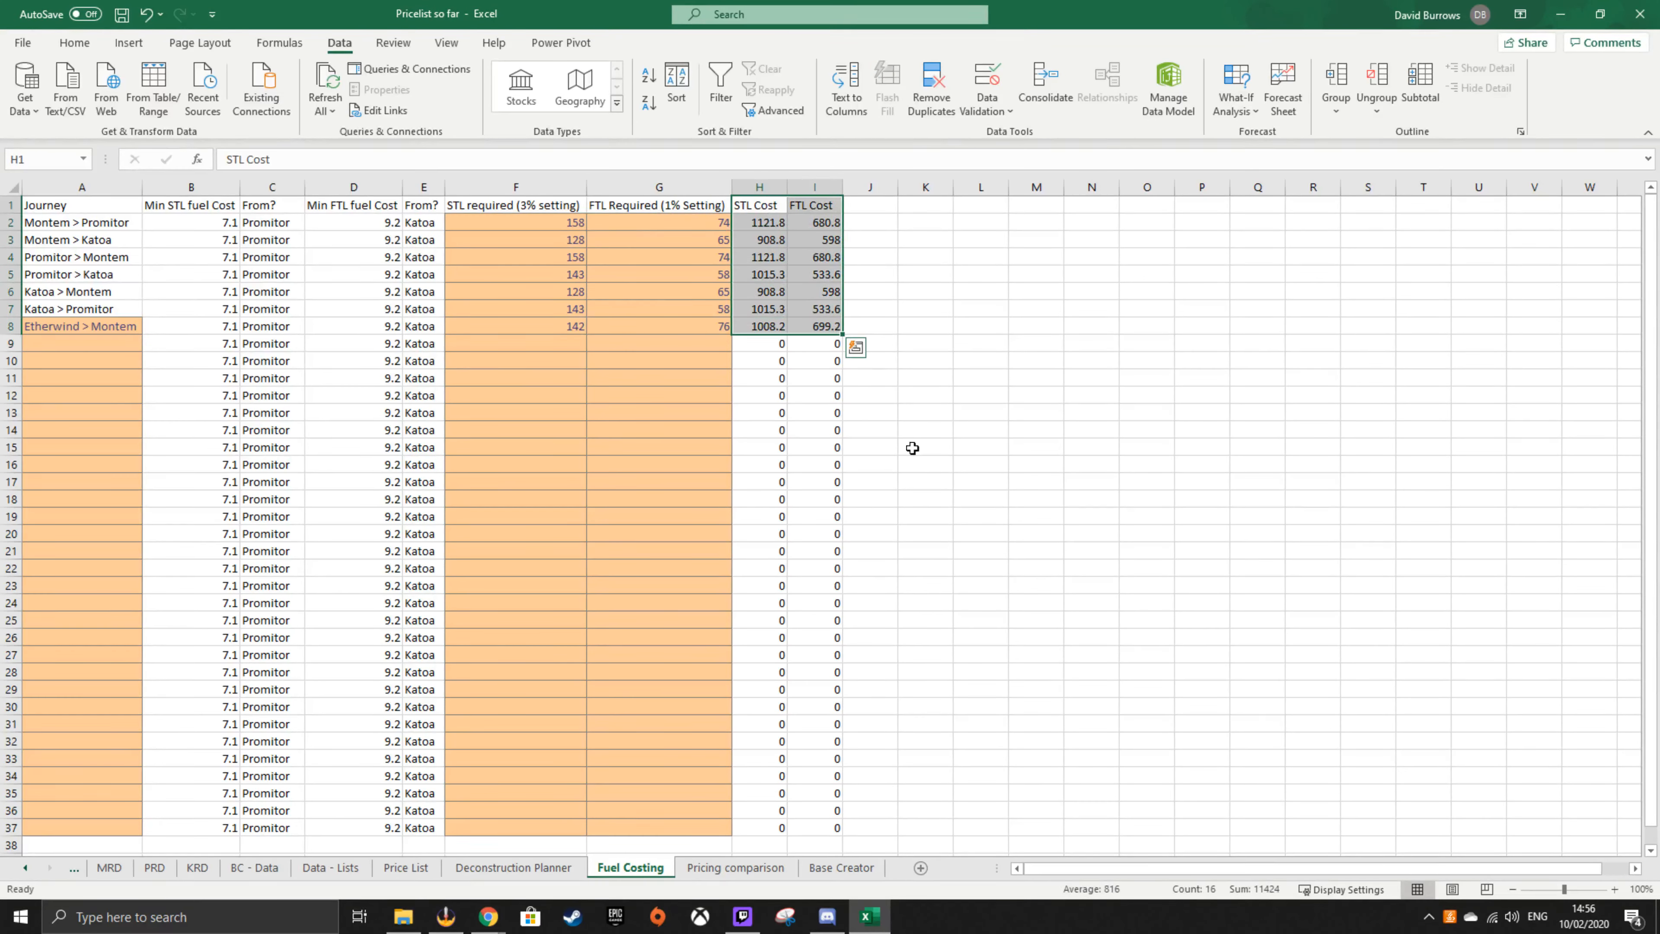
- Open the Pricing comparison sheet and look over its commodity rows
click(756, 874)
click(758, 385)
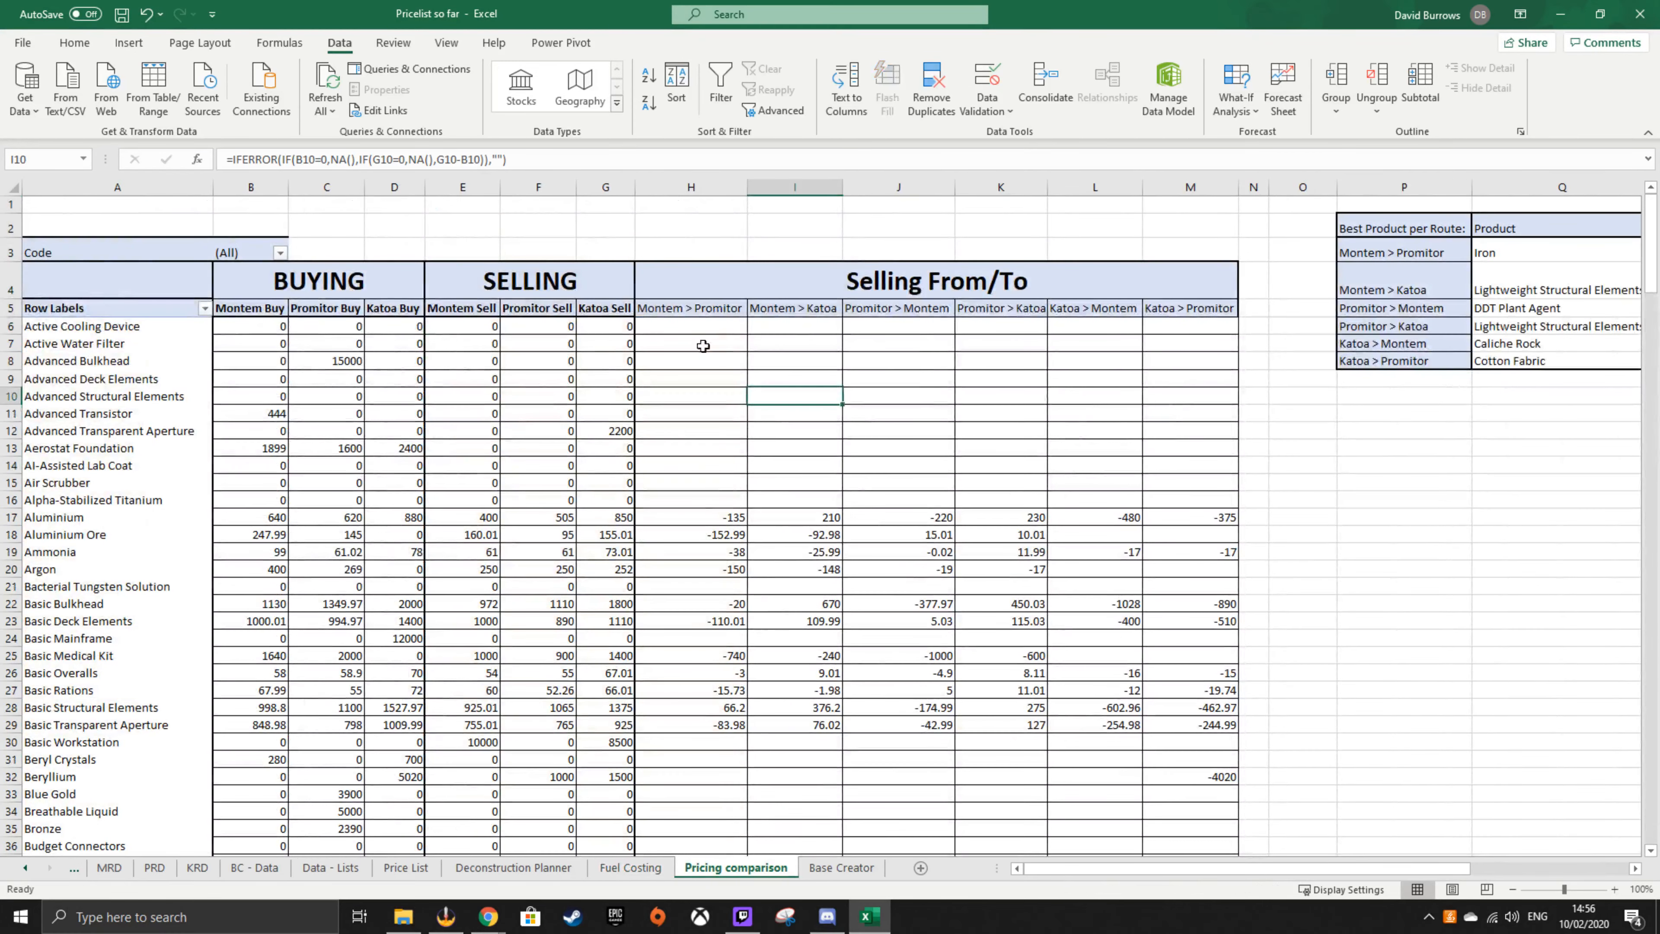
scroll(704, 343, down, 2)
scroll(594, 541, up, 2)
scroll(107, 328, down, 2)
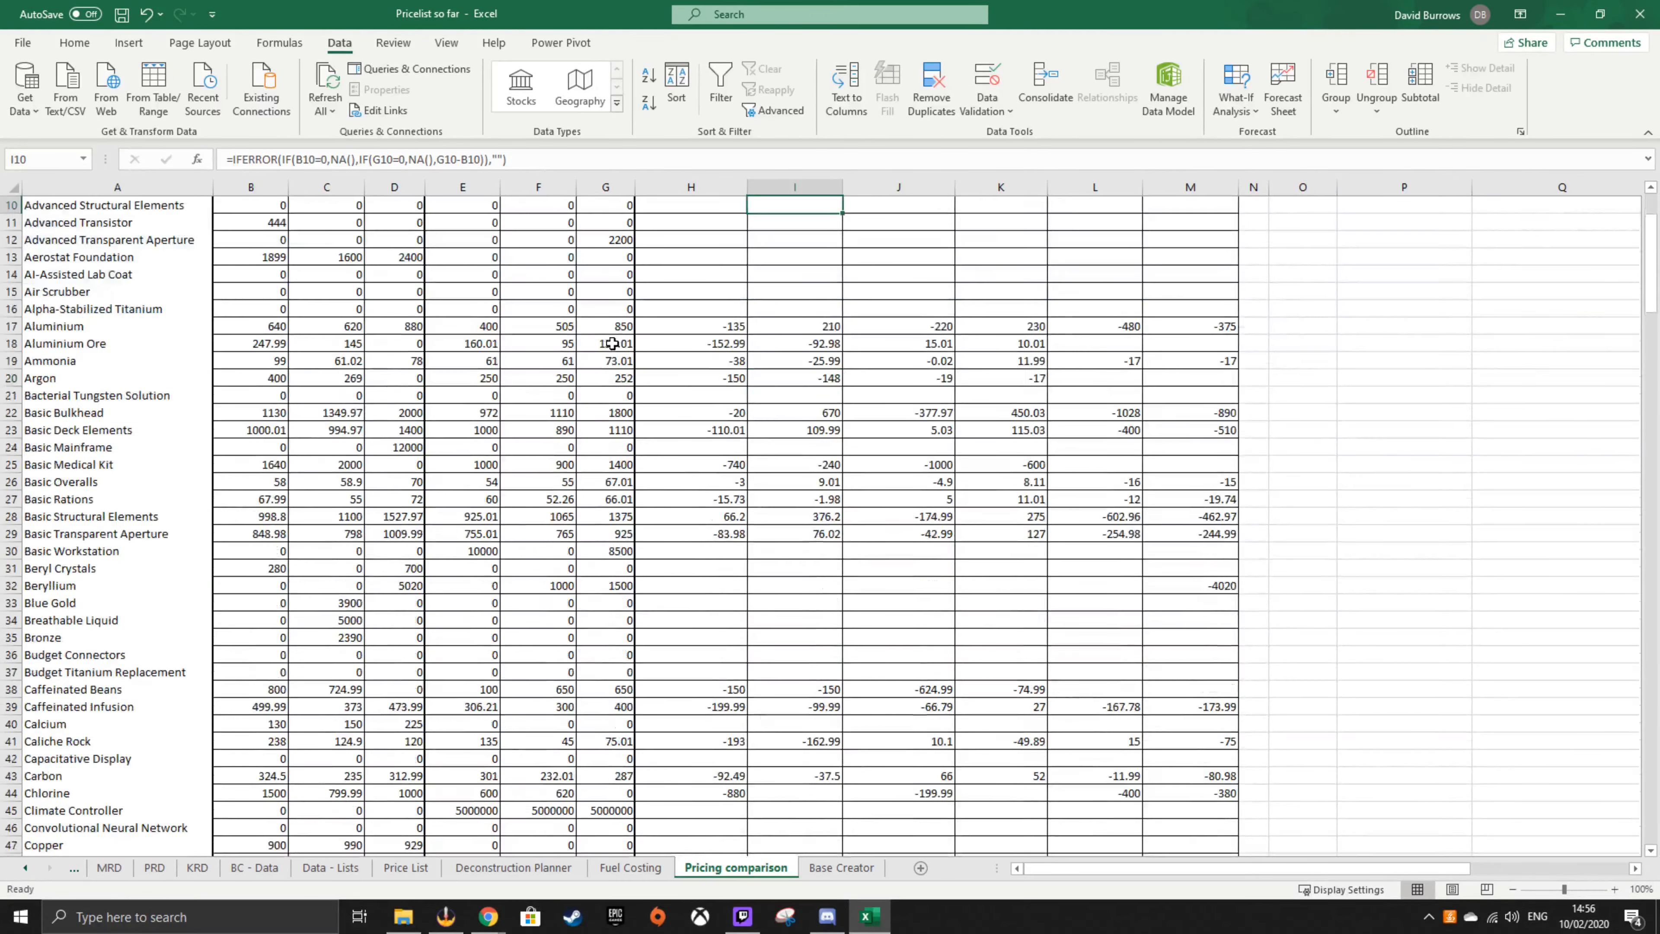
scroll(582, 392, up, 2)
click(1455, 600)
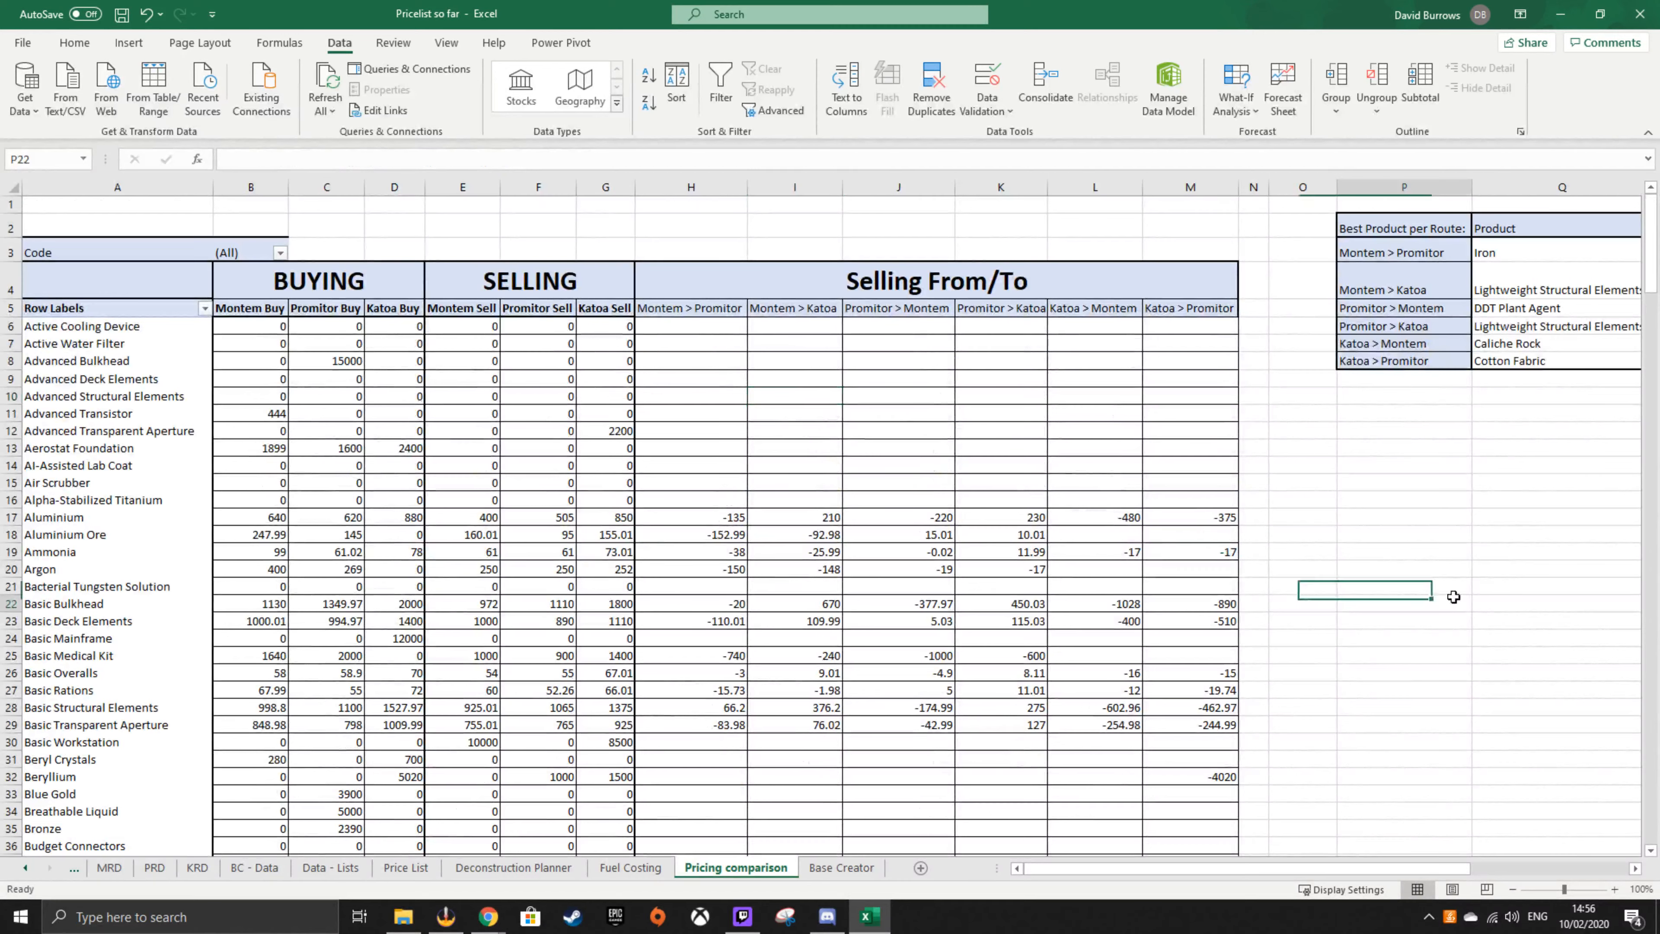
scroll(542, 435, down, 2)
scroll(741, 538, up, 2)
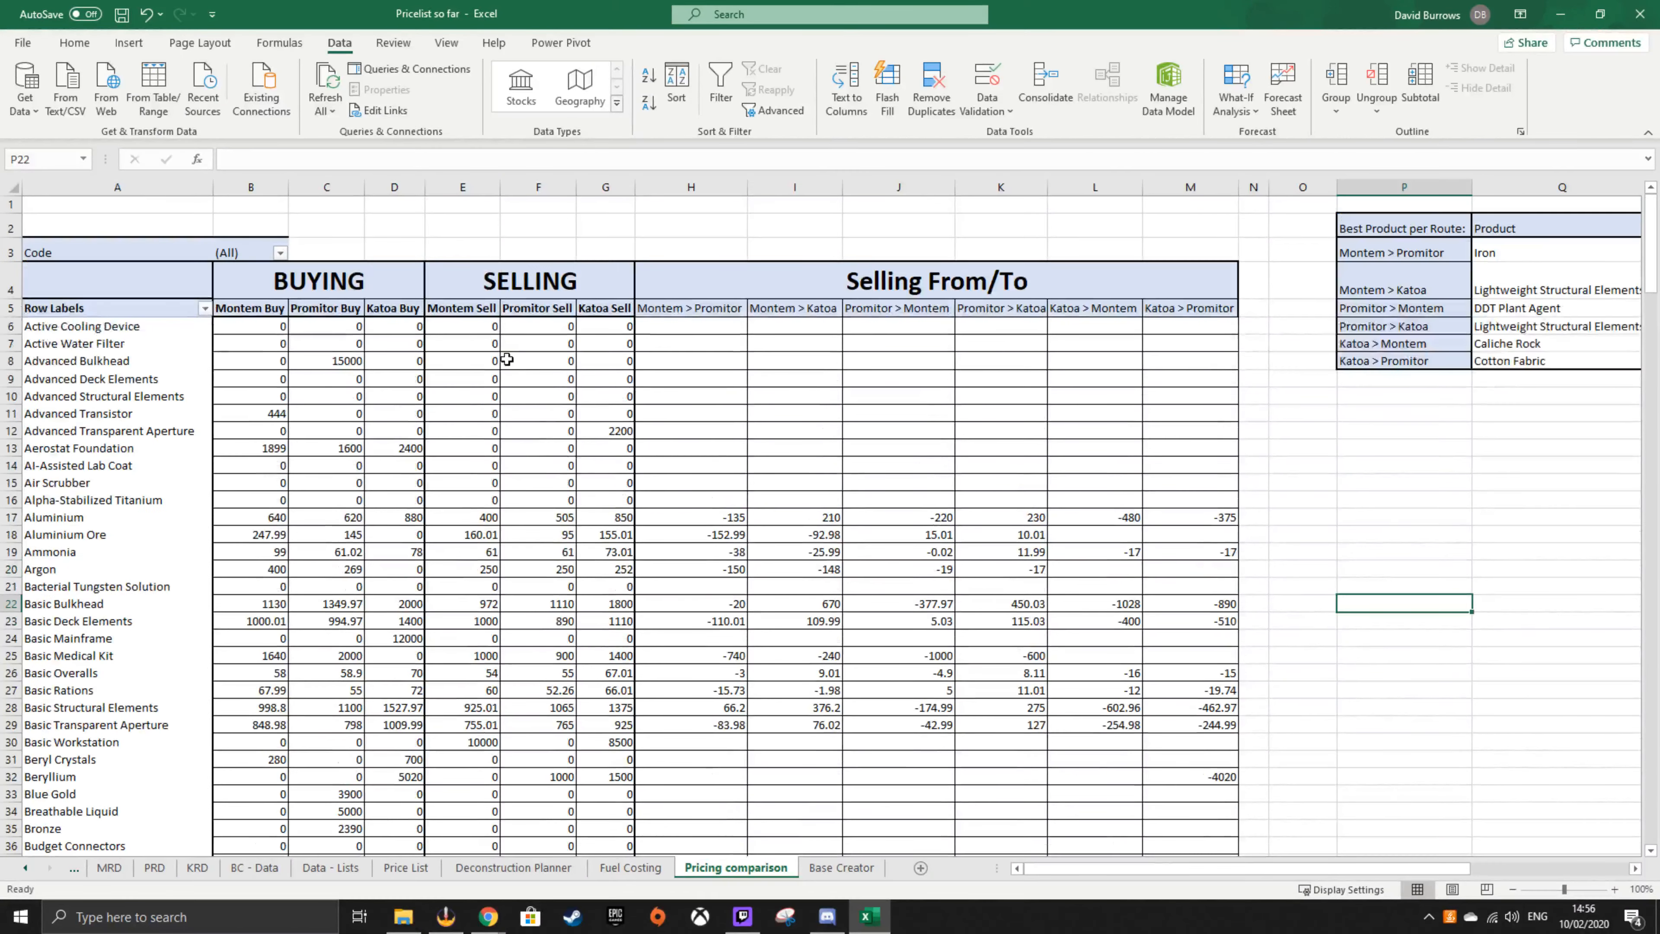
- Examine the BUYING and SELLING price columns and the Selling From/To route columns of the comparison table
drag(261, 327, 613, 782)
scroll(790, 582, up, 20)
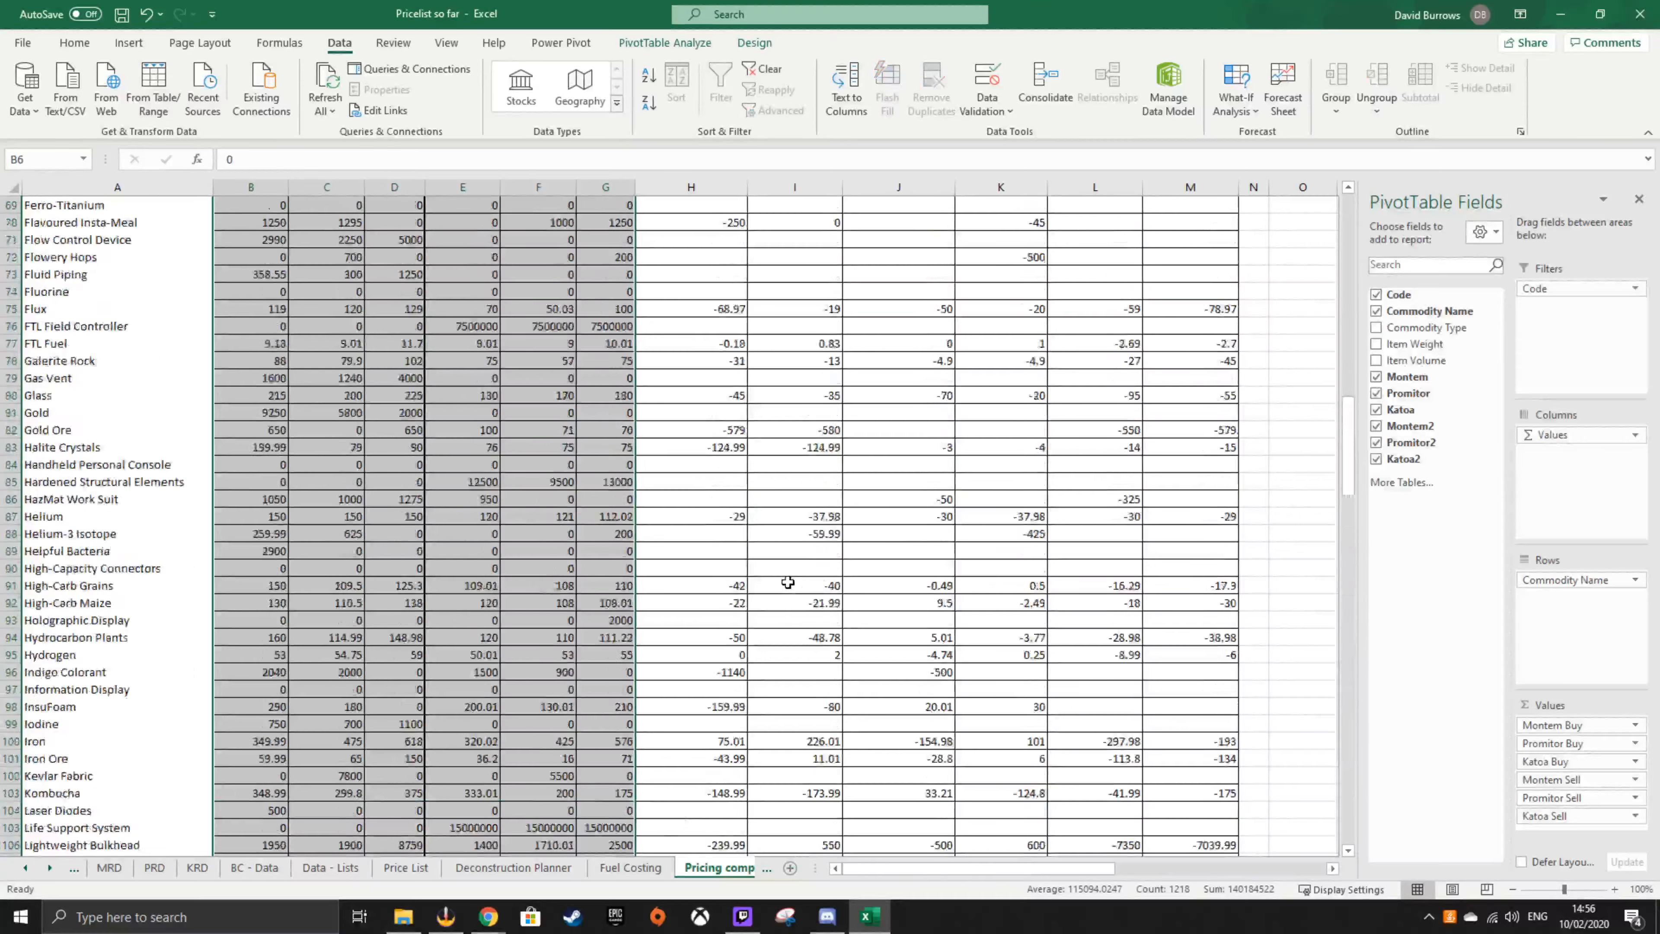
scroll(790, 584, up, 15)
click(898, 447)
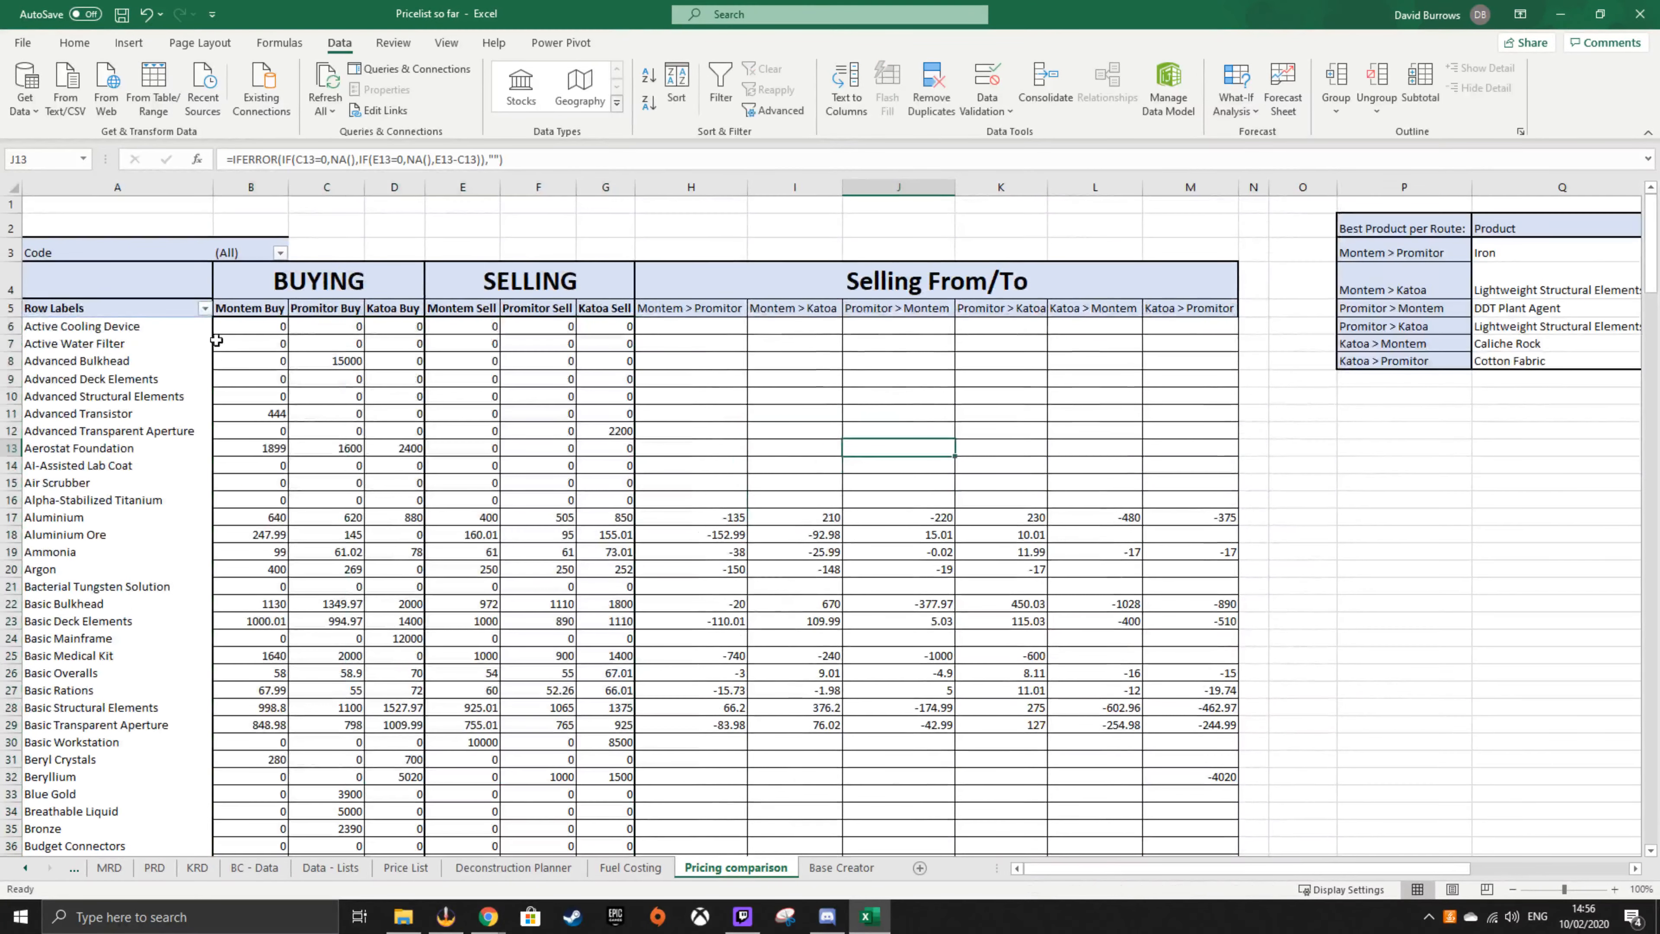
drag(735, 328, 1242, 473)
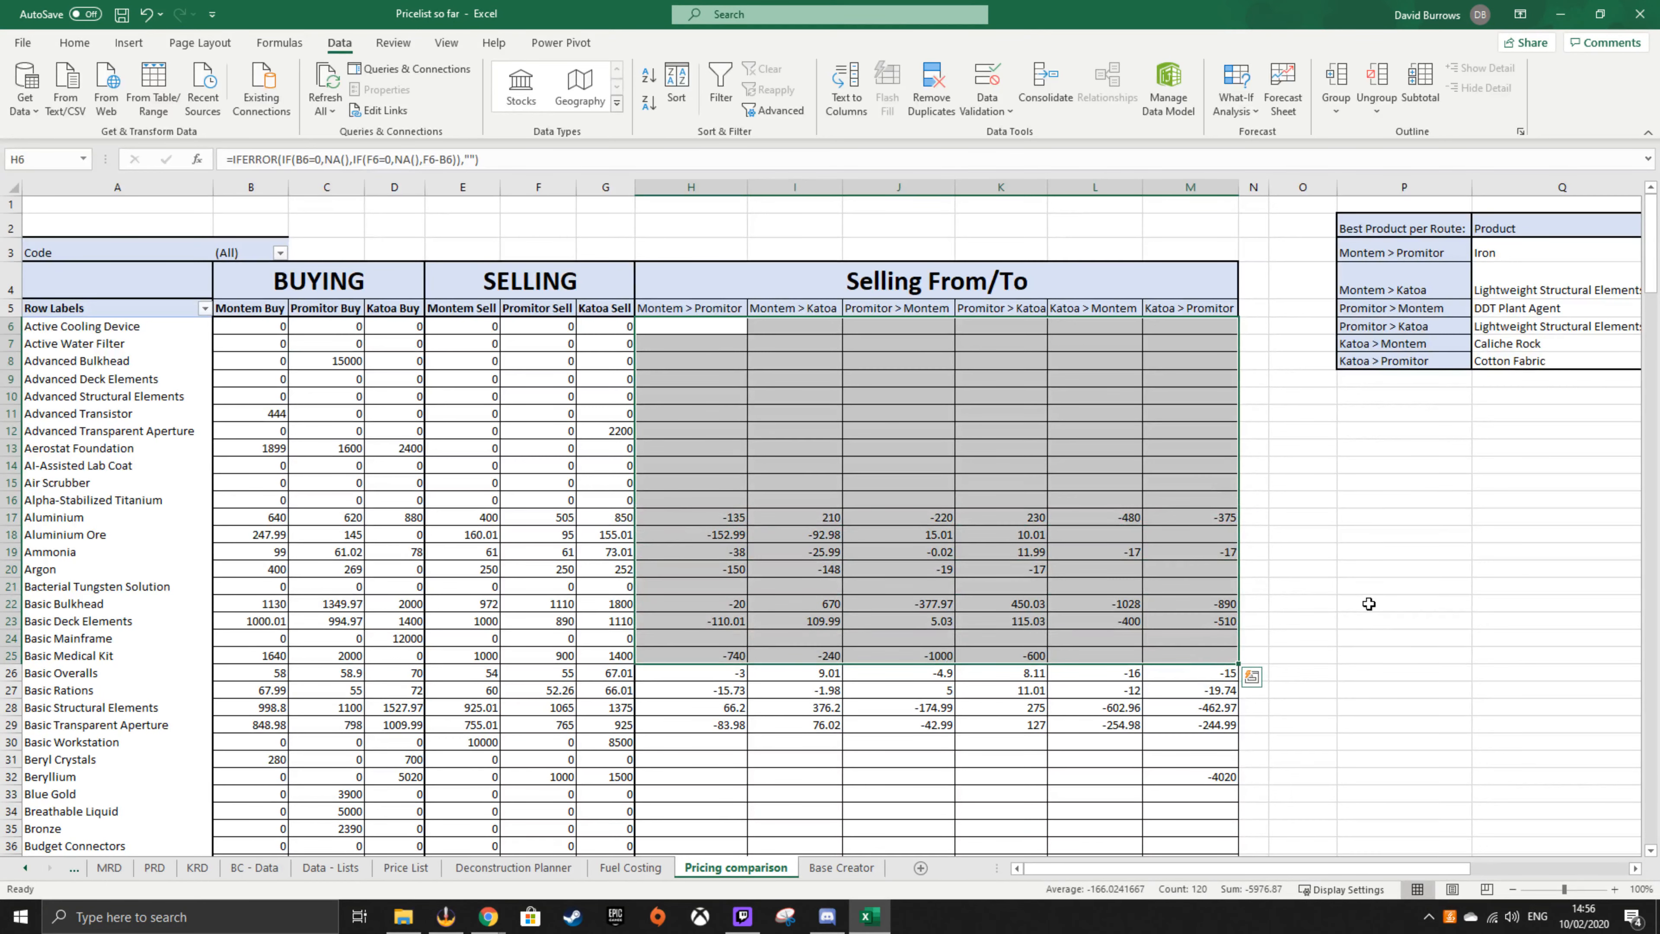
click(1368, 590)
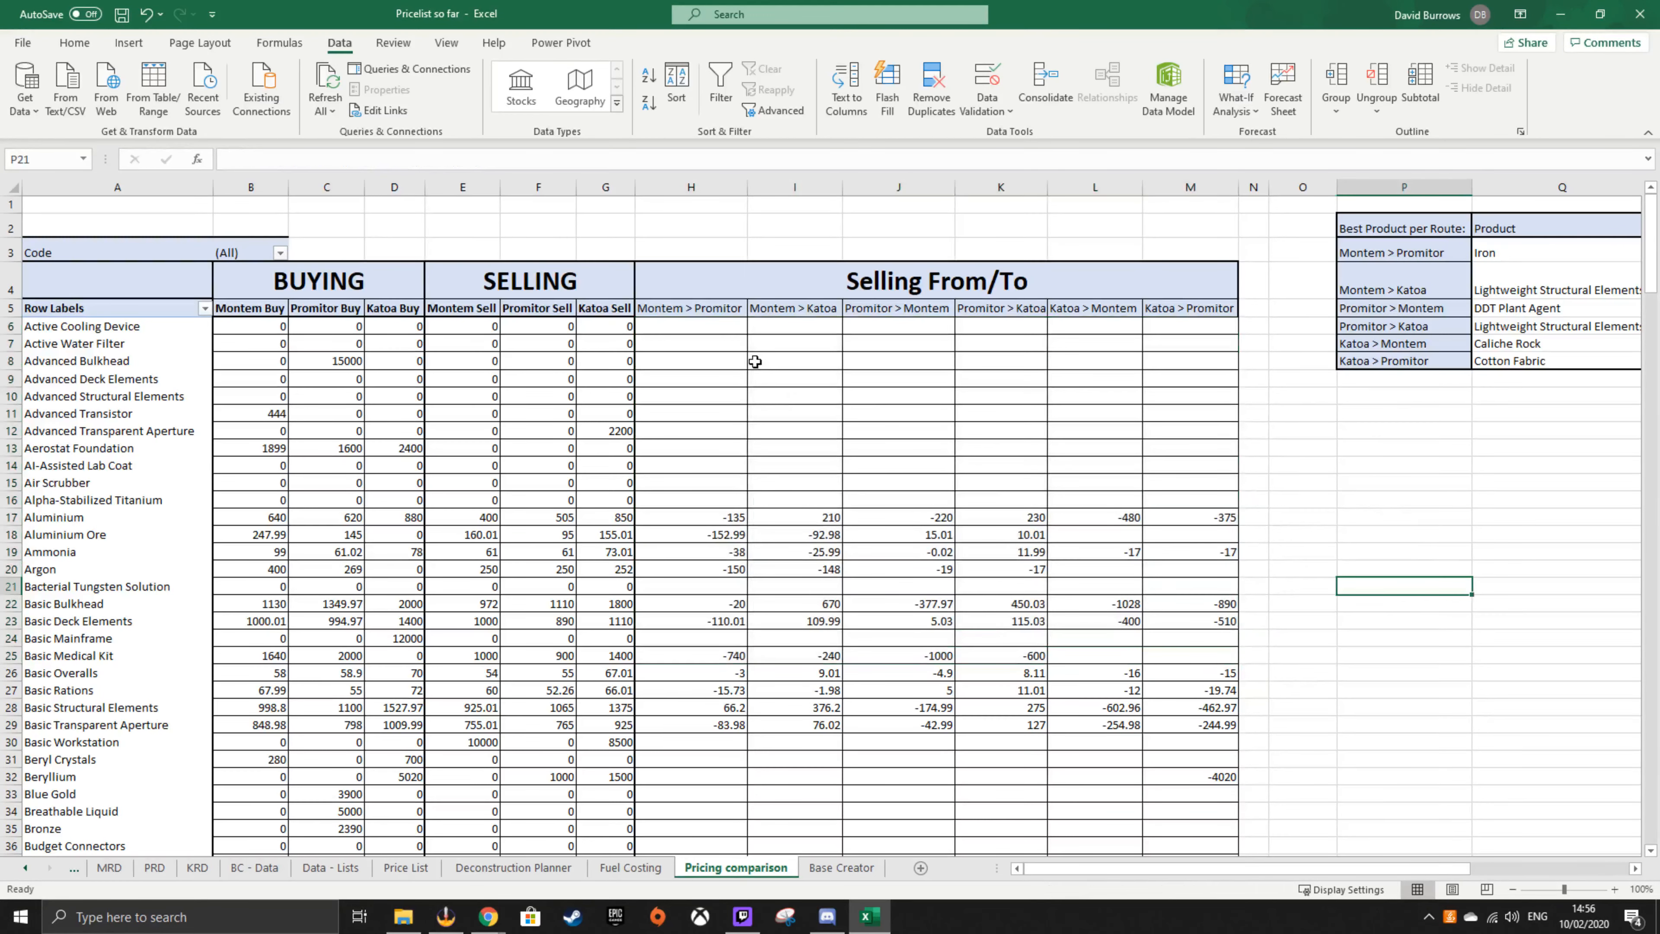
- Review the Montem > Promitor route column down through the commodities and inspect the Reinforced Glass row
click(715, 323)
drag(711, 620, 719, 778)
drag(1651, 577, 1636, 436)
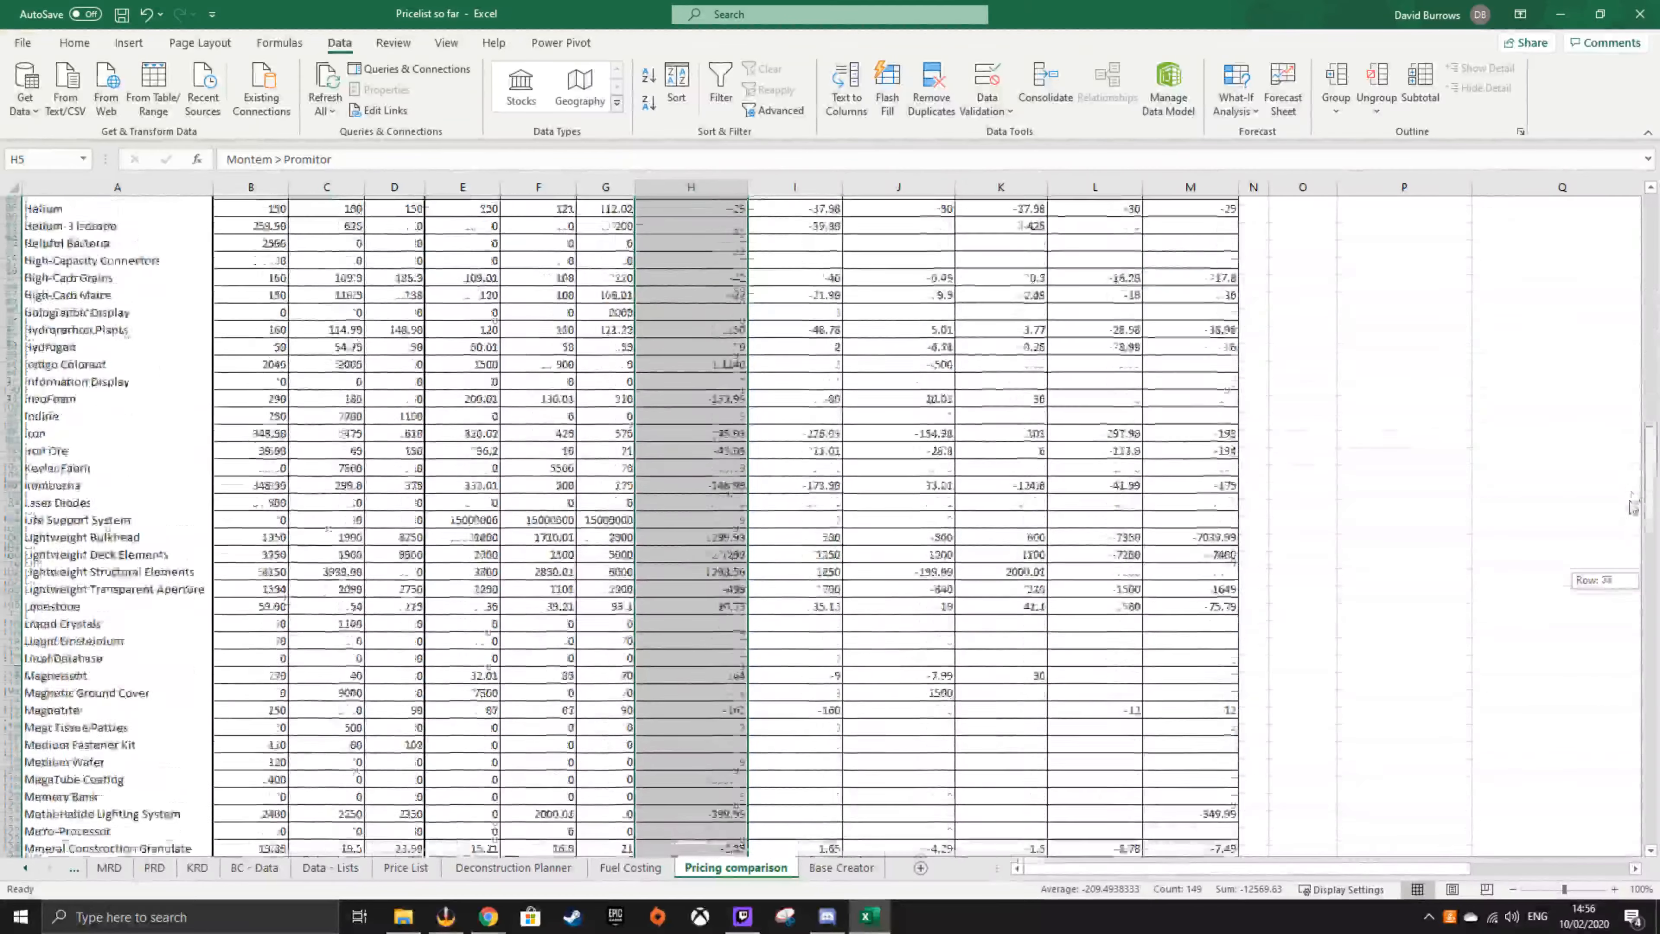
drag(1633, 507, 1630, 564)
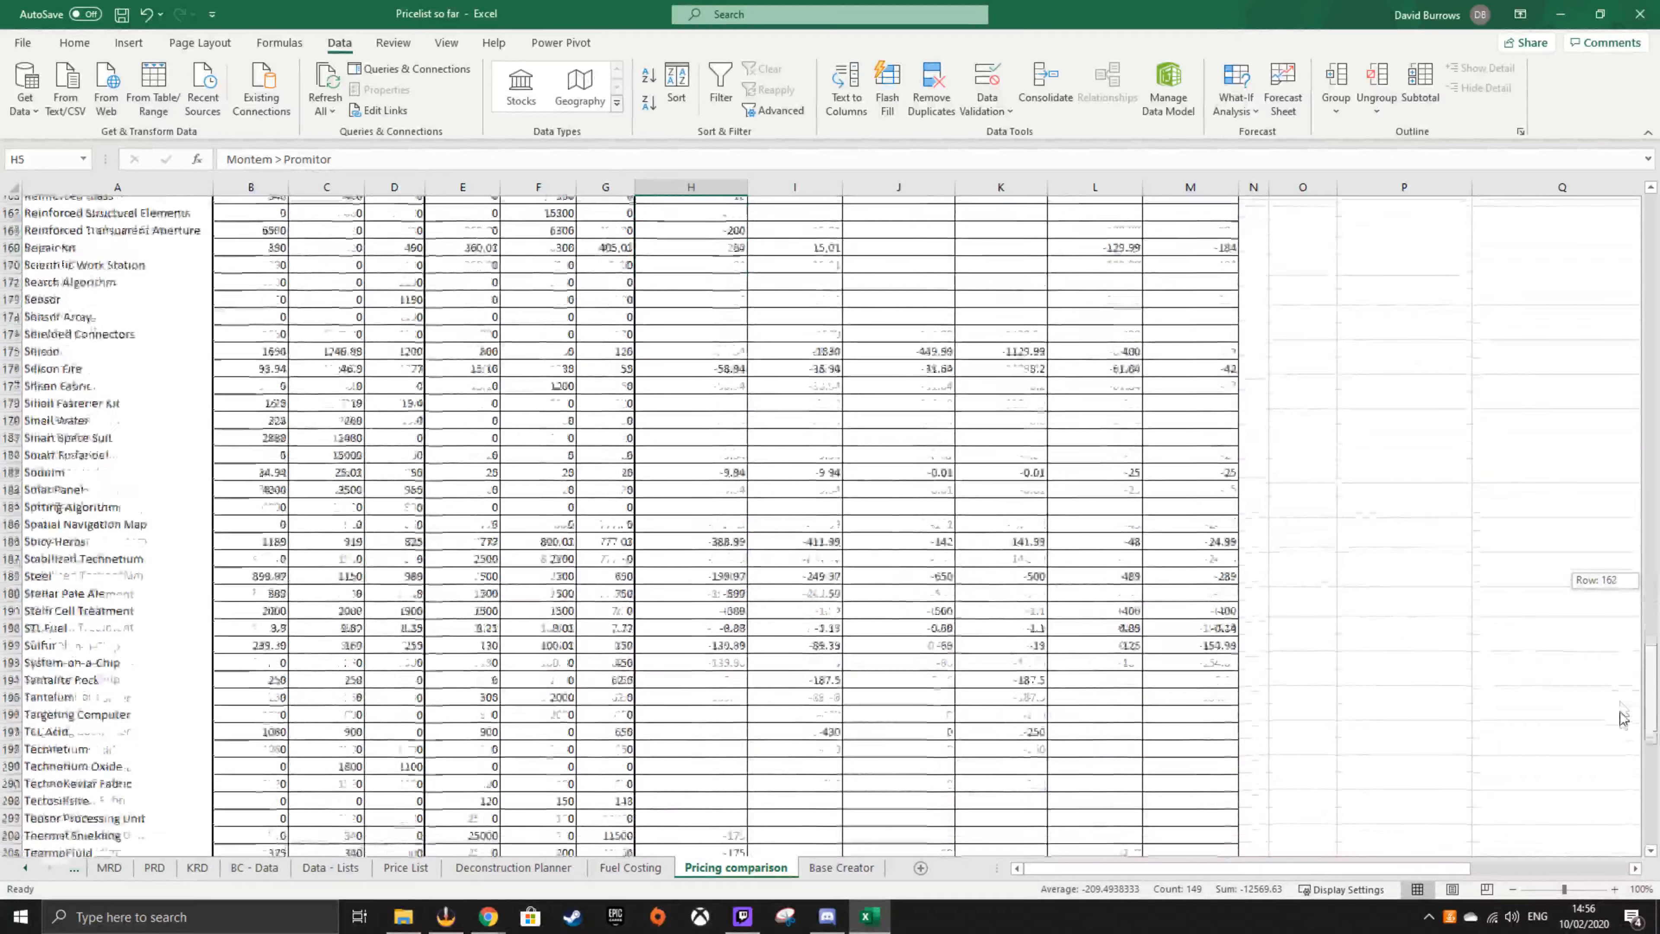
drag(1623, 717, 1622, 655)
drag(107, 591, 704, 586)
click(1010, 611)
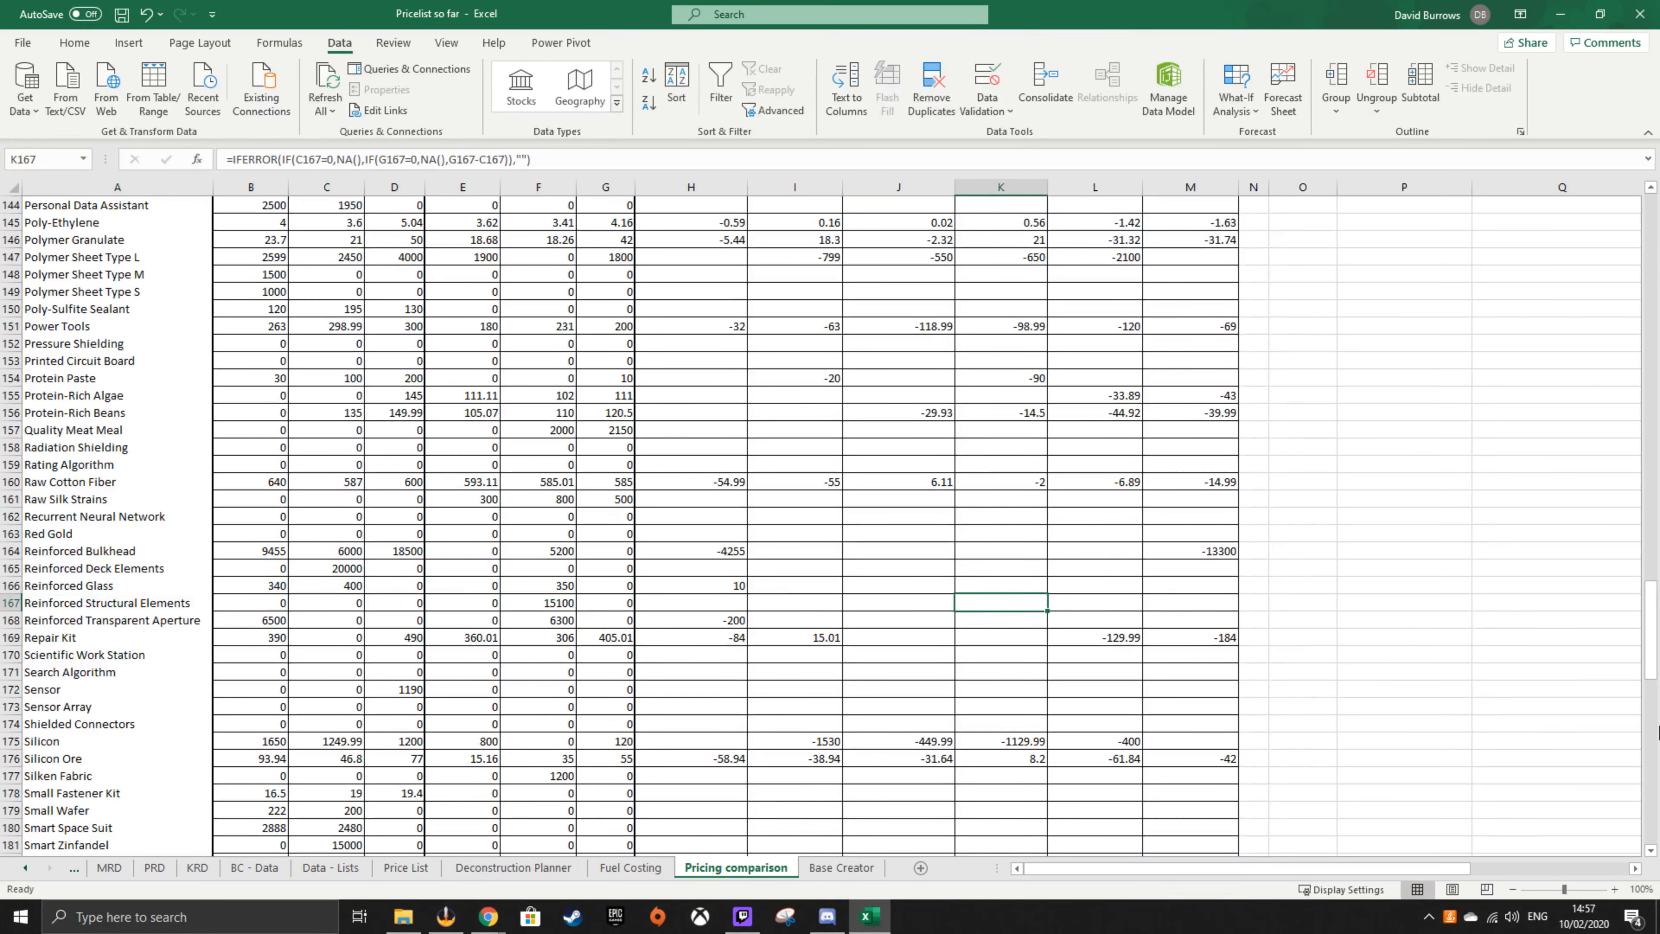
- Examine the Best Product per Route table, from the route names through Items Required before profit
drag(1650, 638, 1654, 274)
click(1538, 416)
drag(1406, 870, 1567, 872)
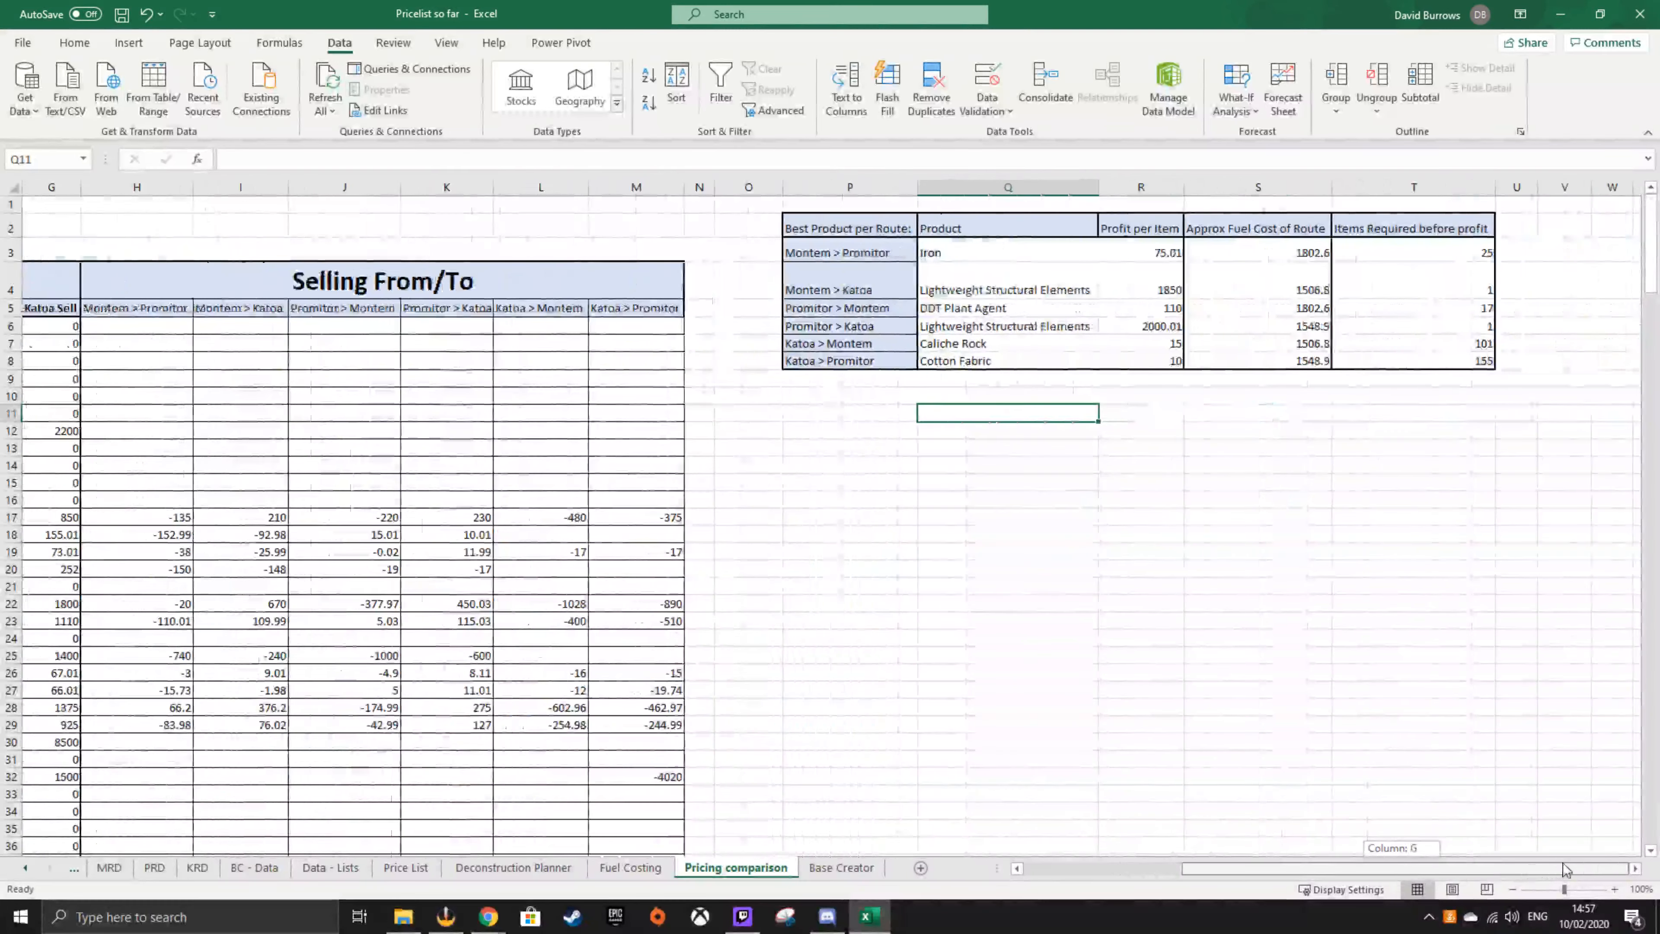
drag(909, 226, 1438, 360)
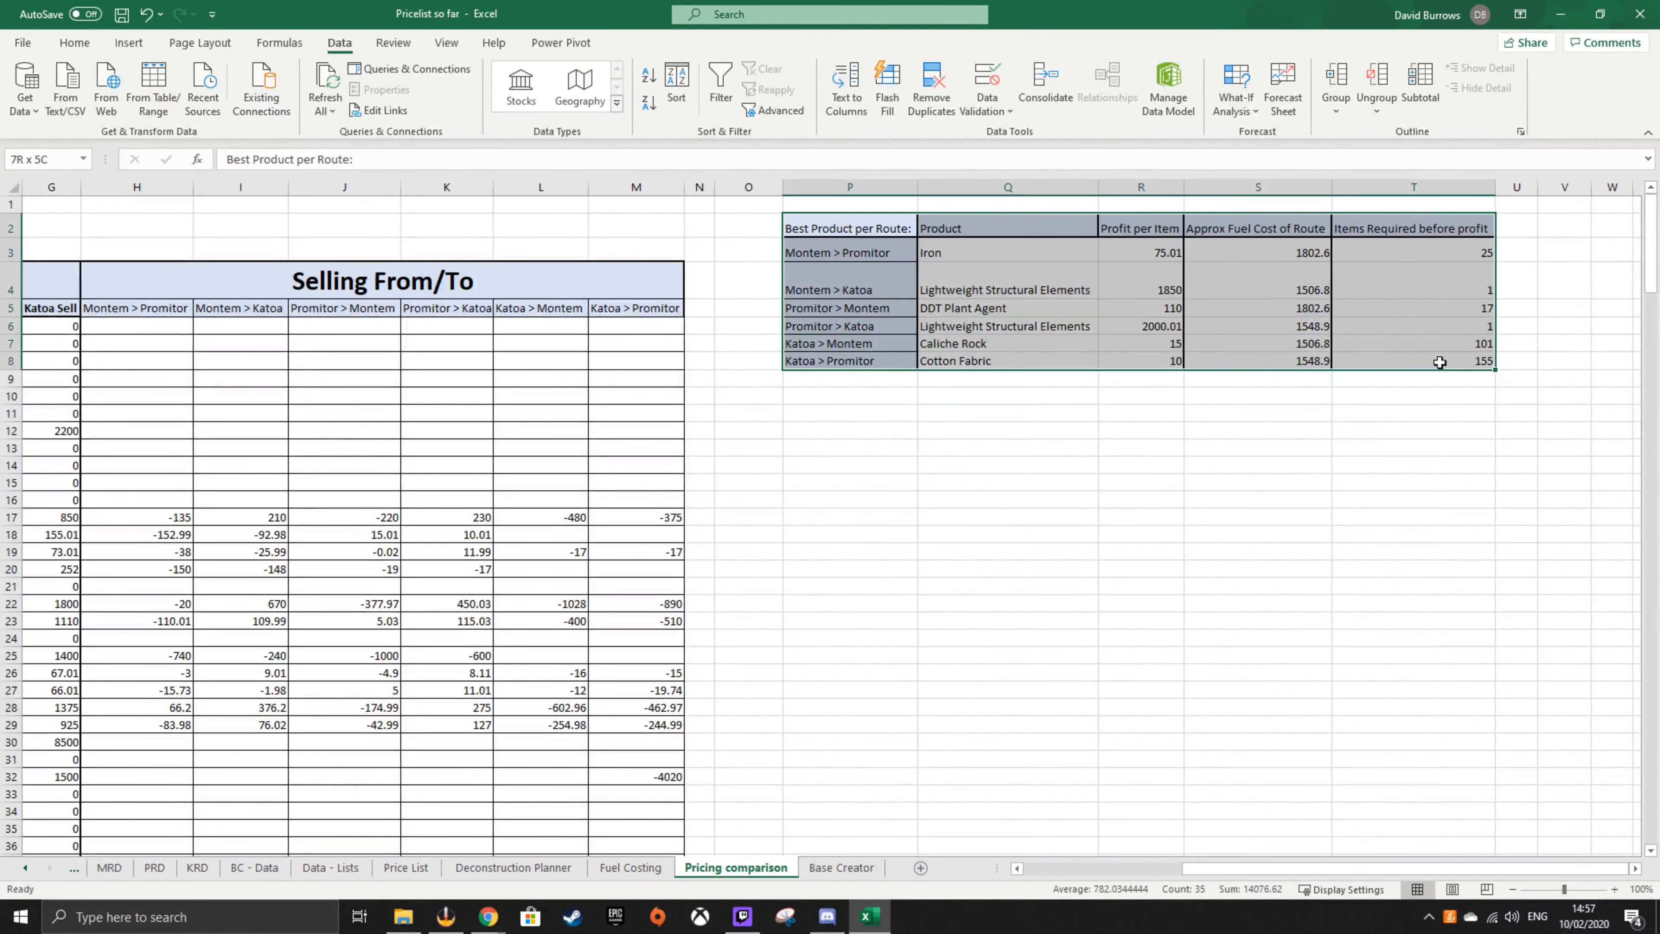
click(1277, 551)
drag(876, 234, 1439, 361)
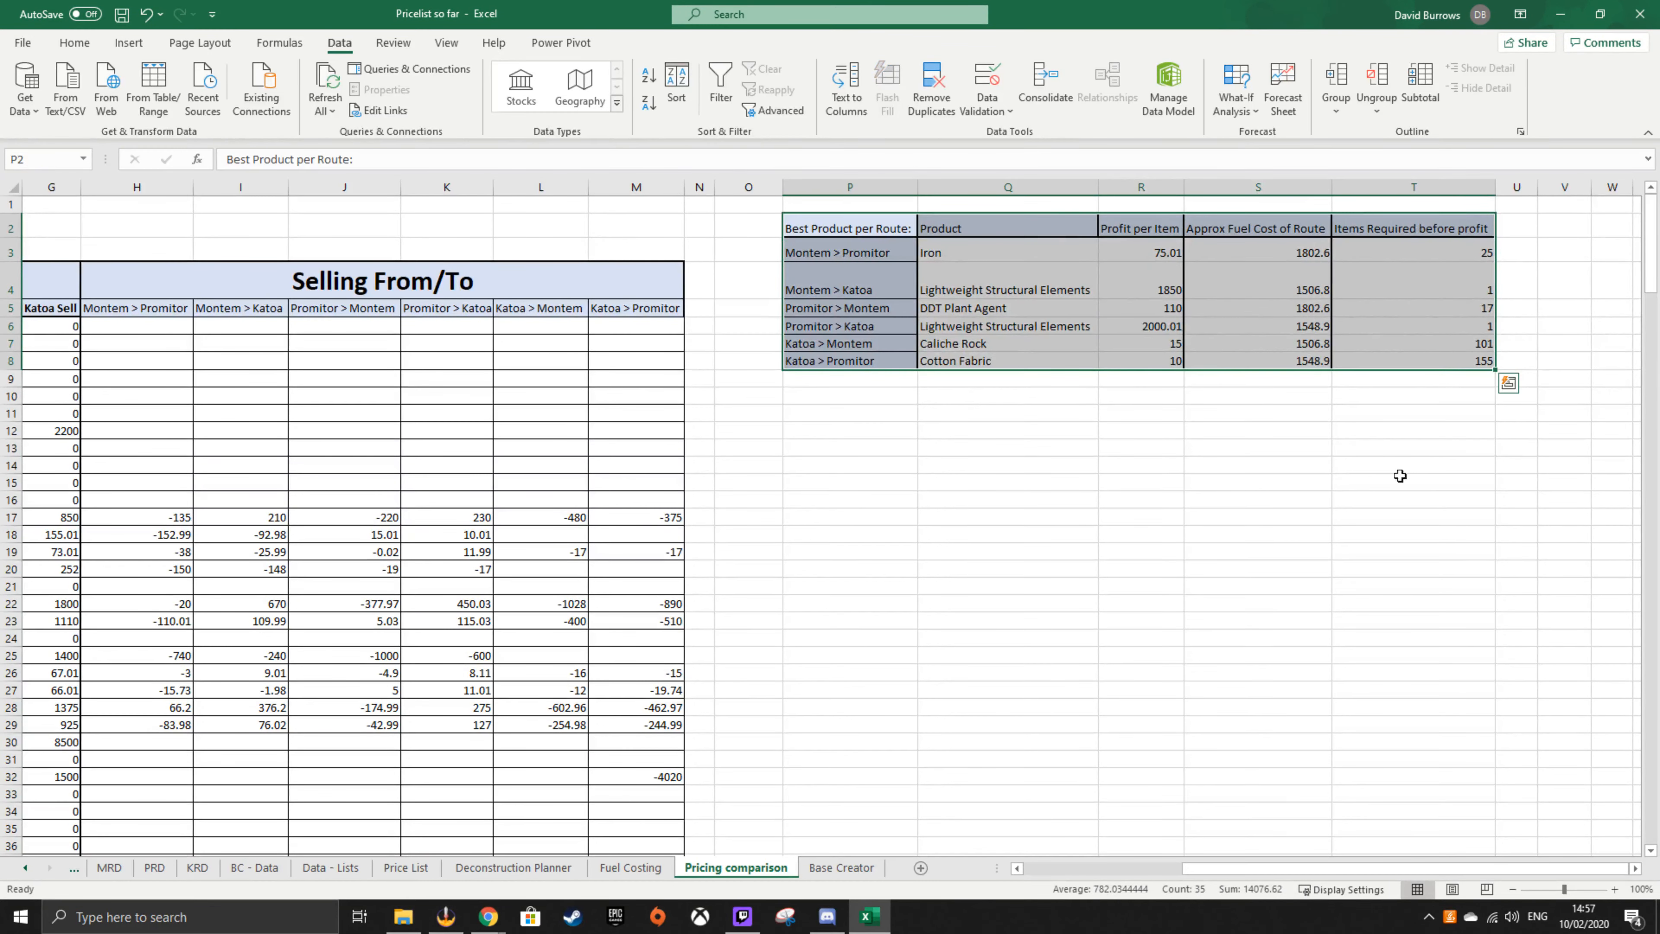
- Inspect the Montem > Promitor entry in the Best Product per Route table, including its product and Profit per Item formula
click(1400, 475)
click(983, 250)
drag(843, 252, 837, 359)
click(967, 258)
drag(818, 250, 1455, 256)
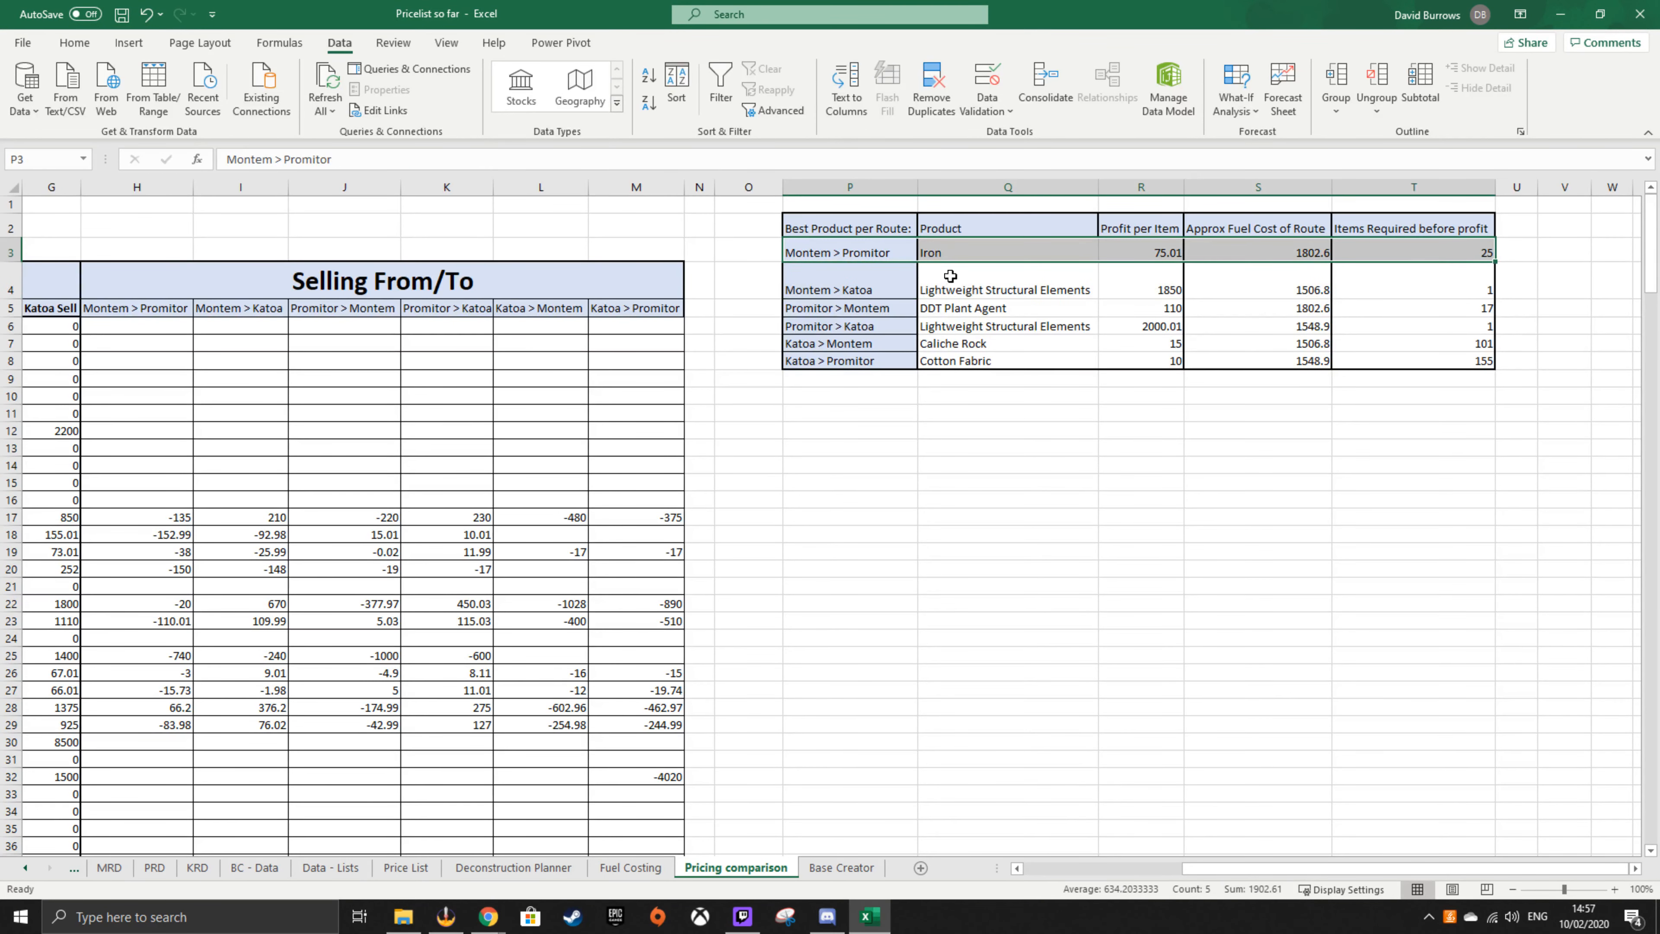
click(1148, 252)
click(977, 253)
click(1141, 254)
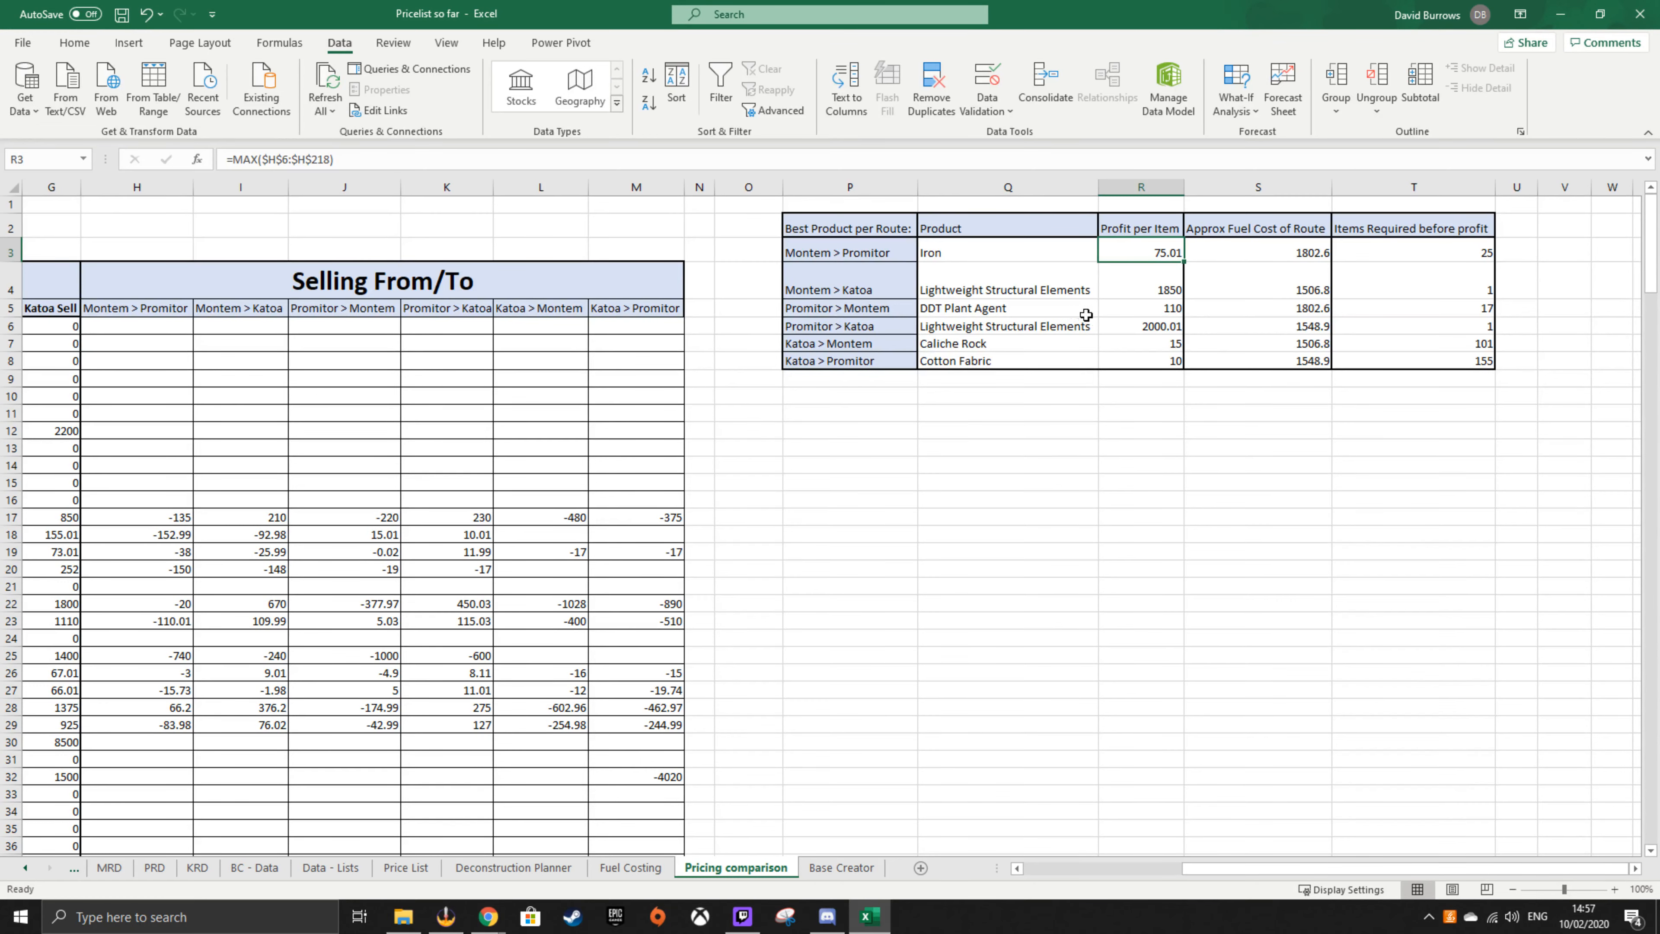
- Examine the Iron row of the comparison table across the BUYING and SELLING prices for Montem, Promitor and Katoa
scroll(1342, 880, left, 6)
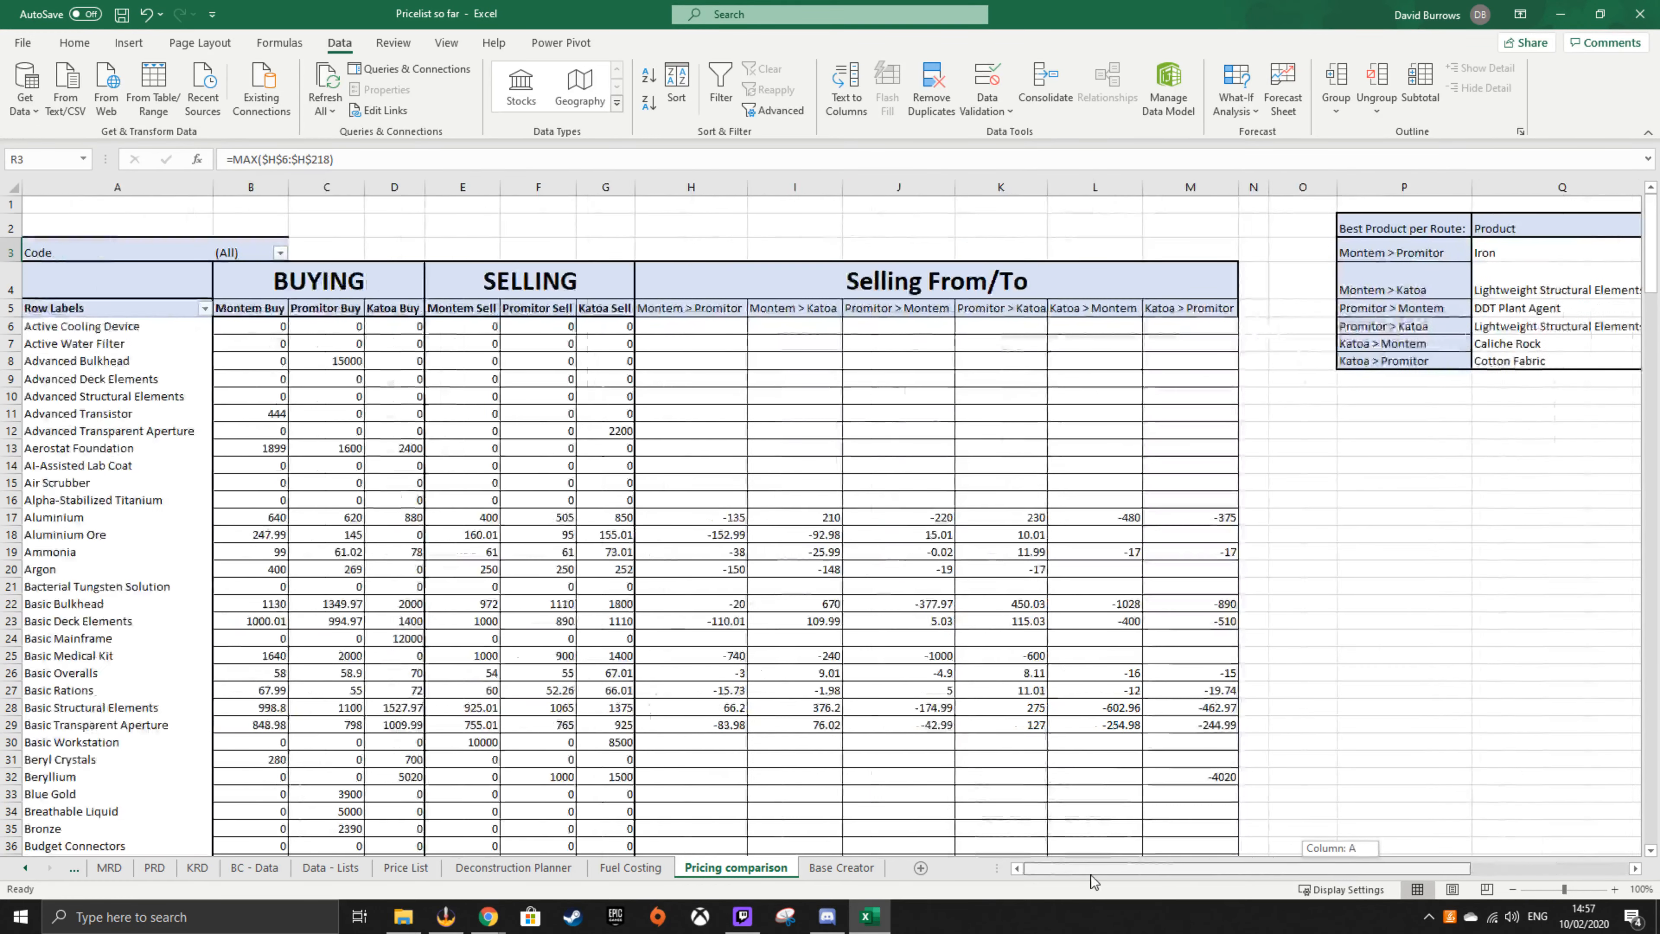
scroll(339, 314, down, 4)
scroll(304, 379, up, 4)
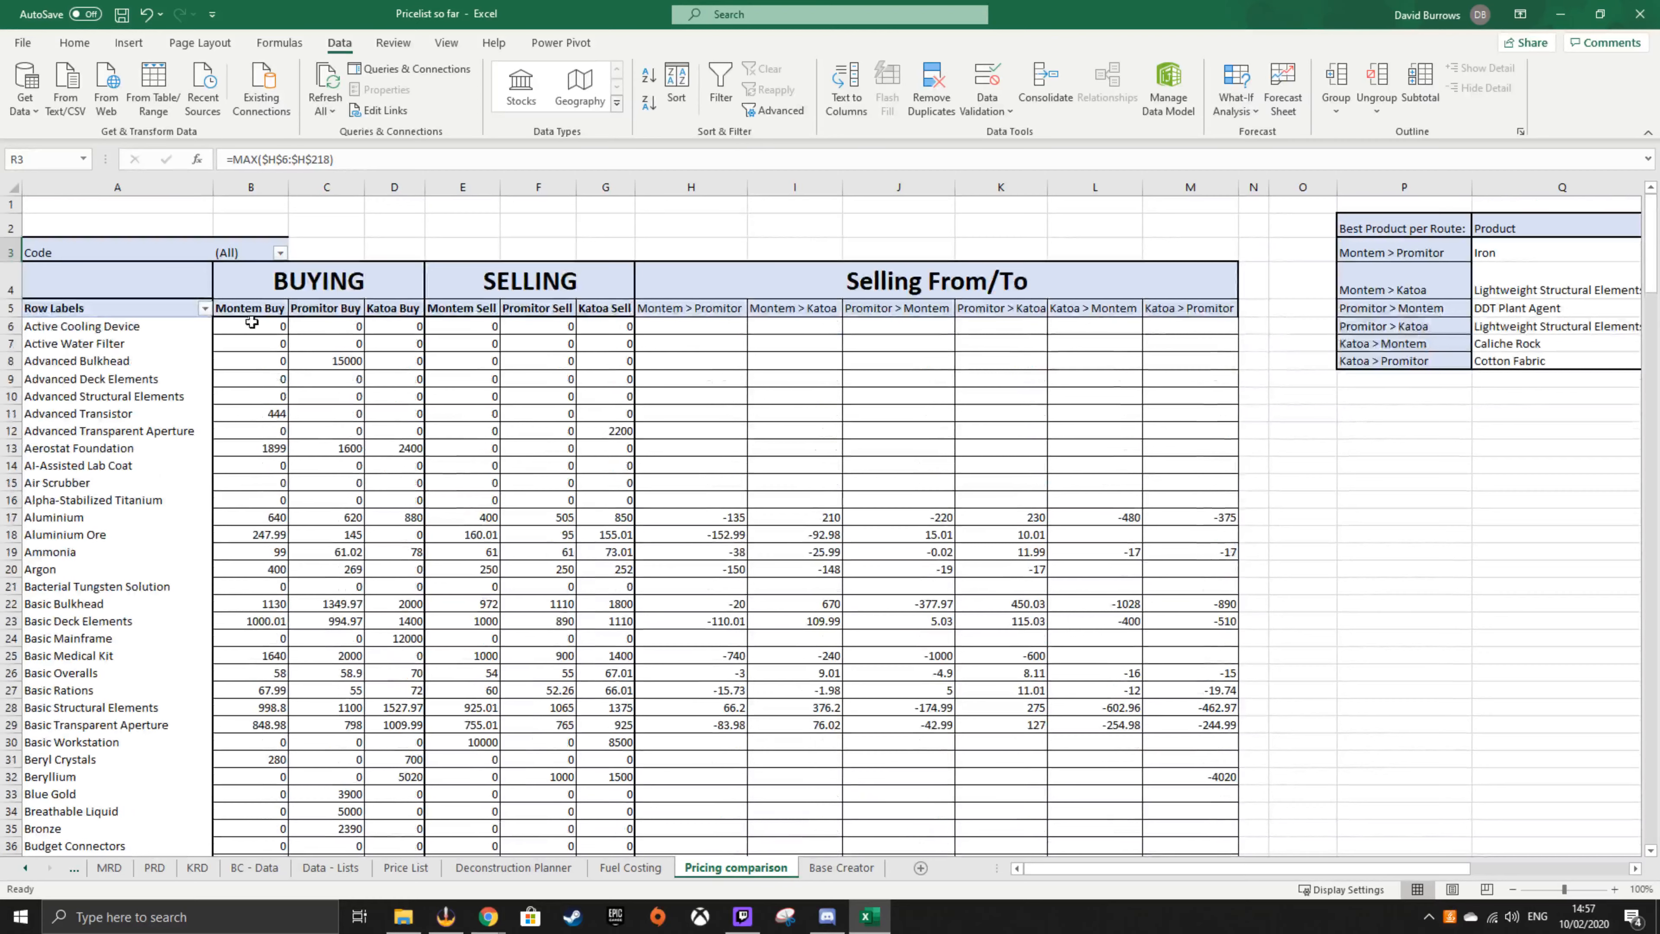
drag(252, 323, 282, 725)
scroll(284, 550, down, 20)
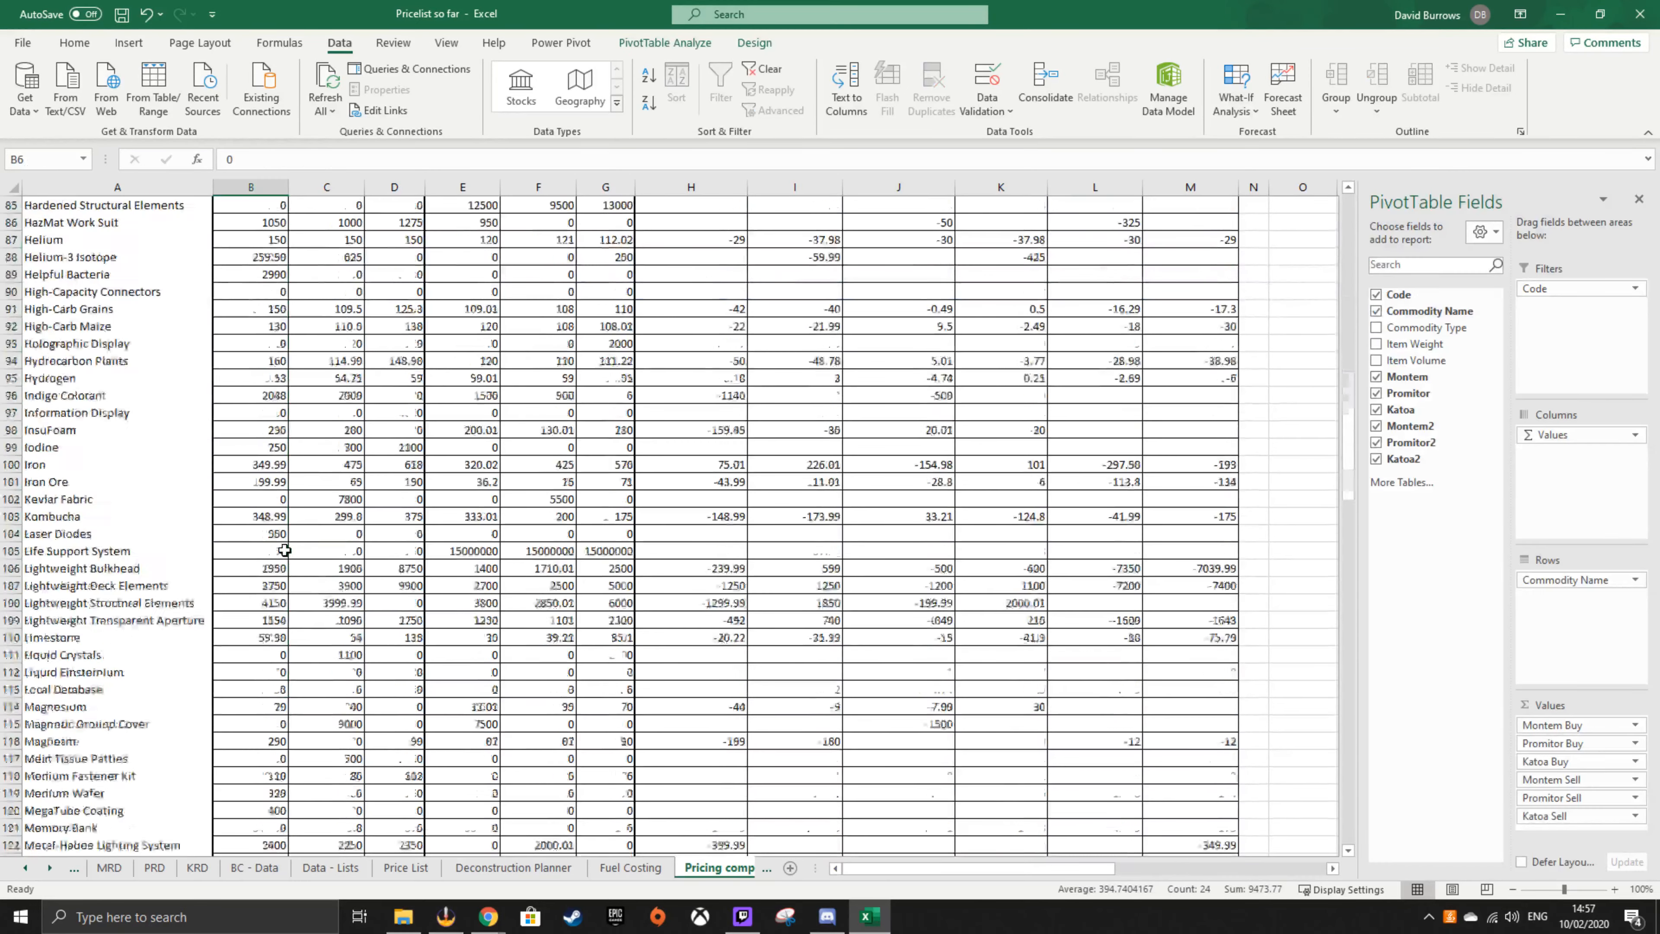
click(31, 461)
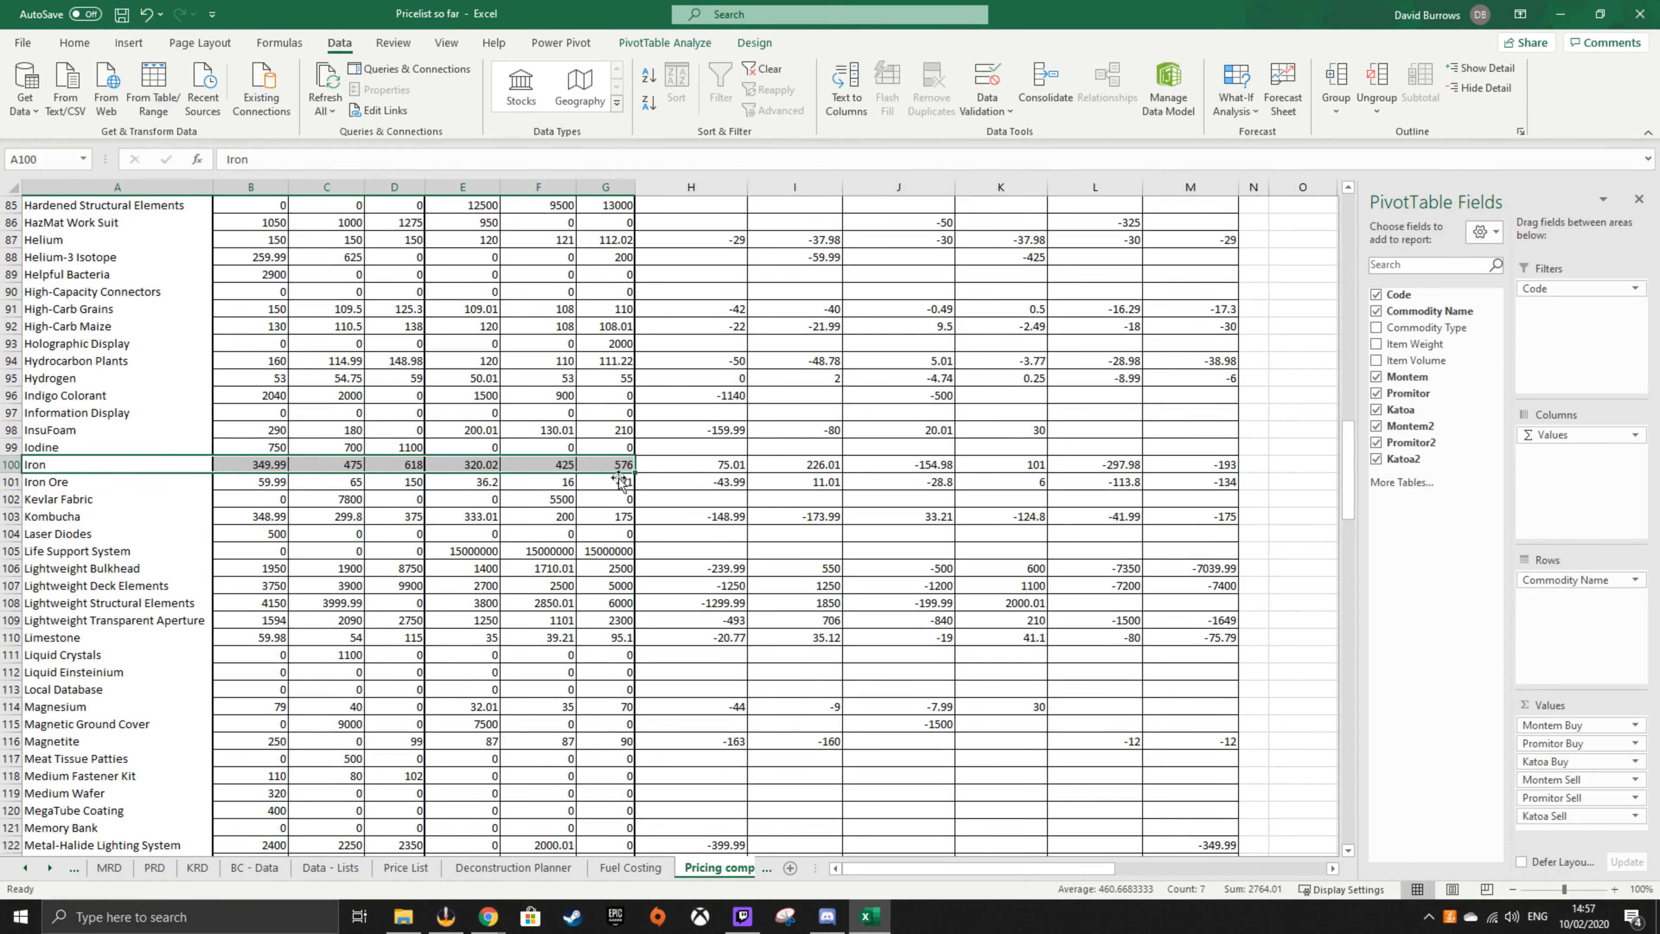
scroll(646, 463, up, 1)
click(539, 516)
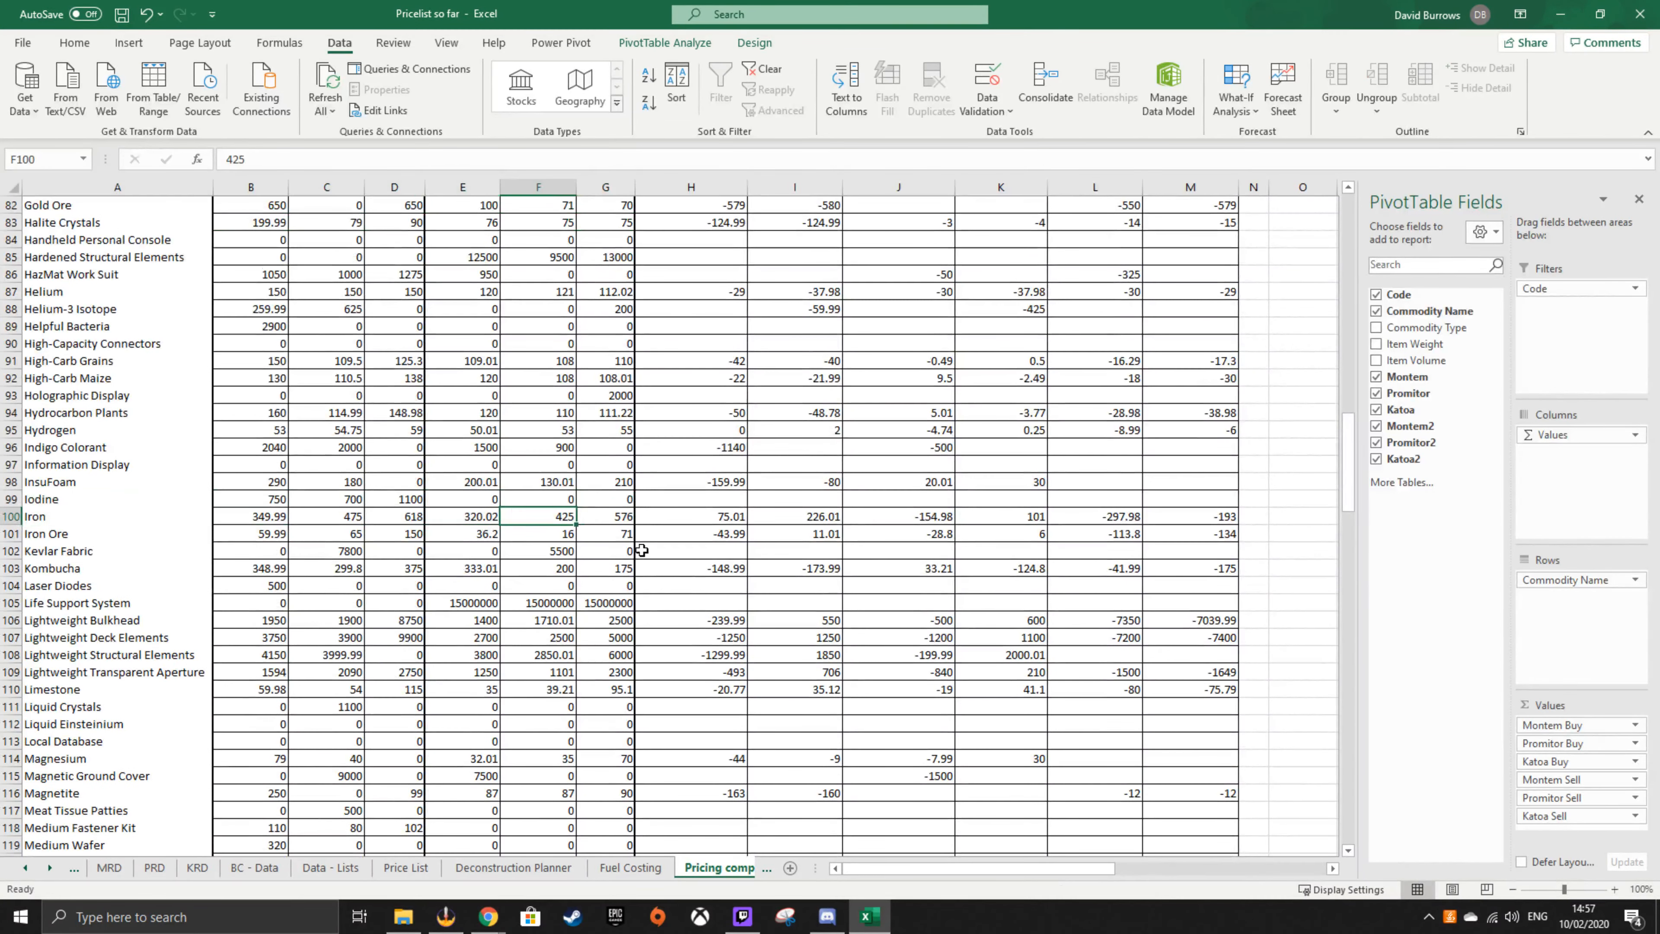
drag(260, 514, 608, 516)
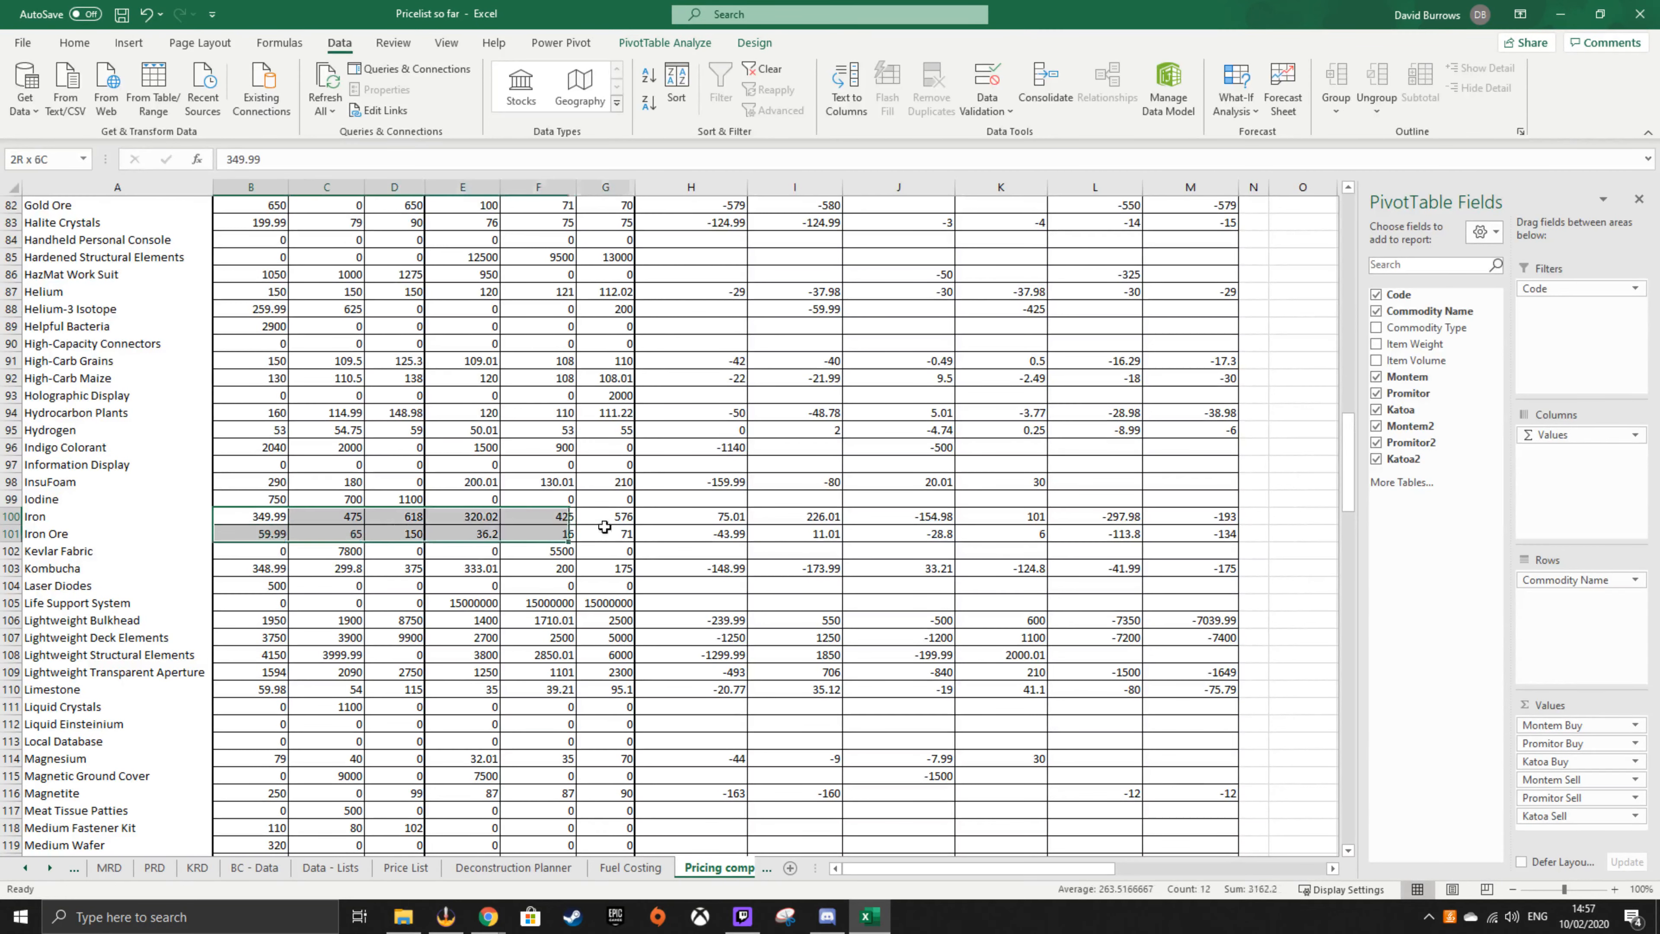
click(40, 515)
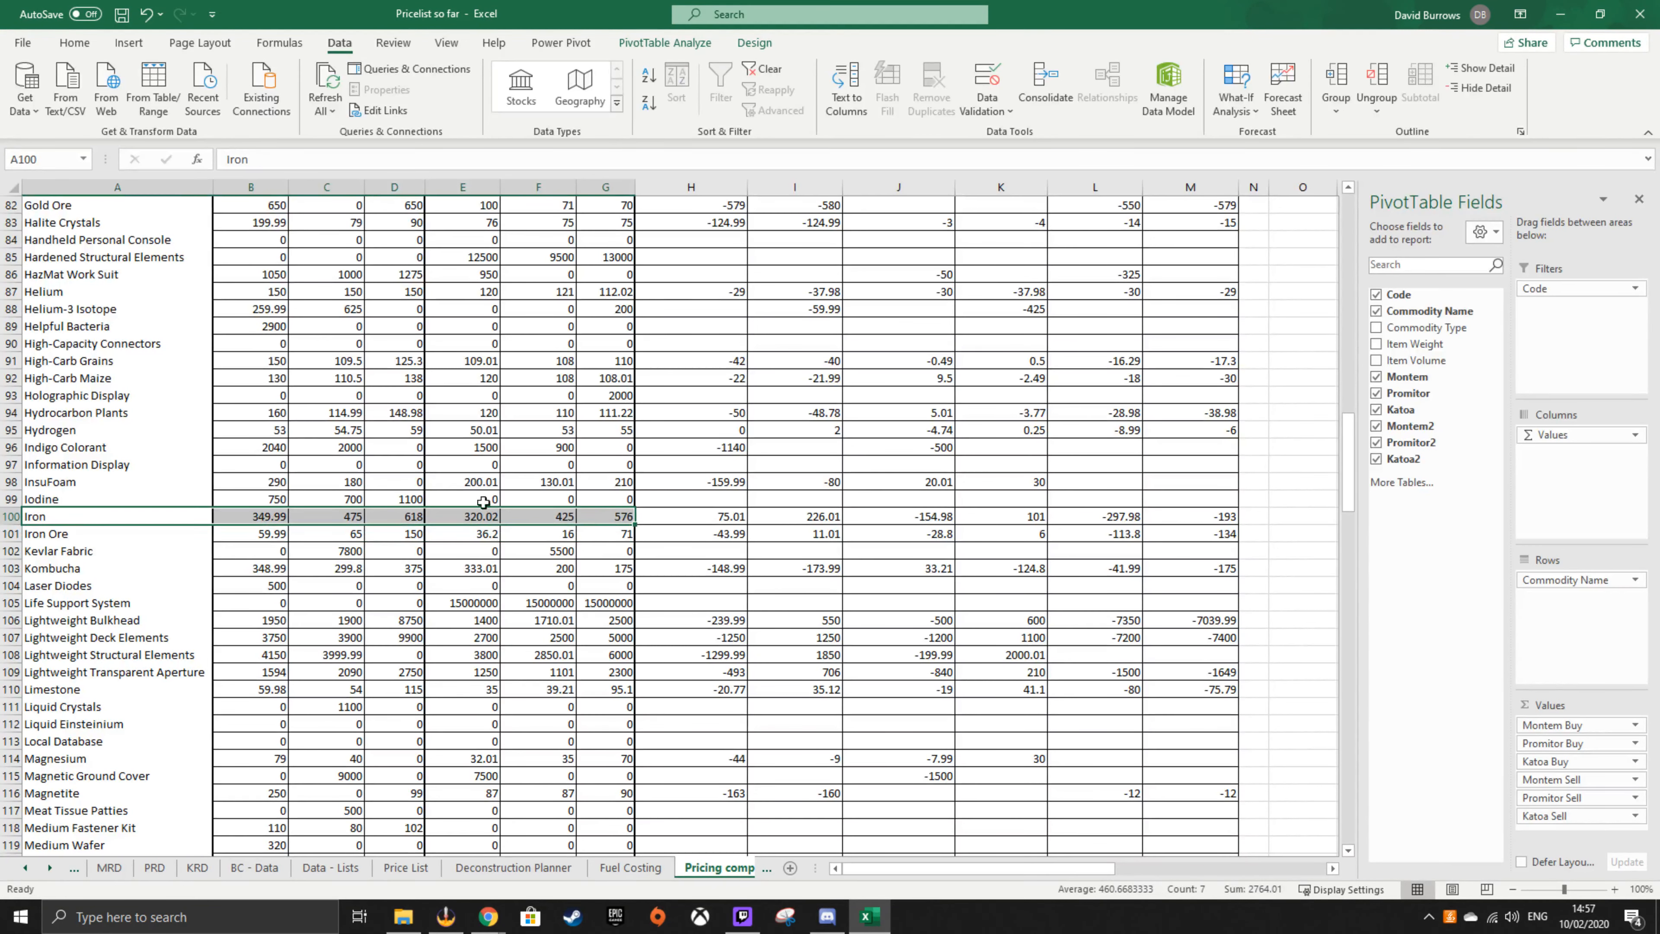
click(1303, 499)
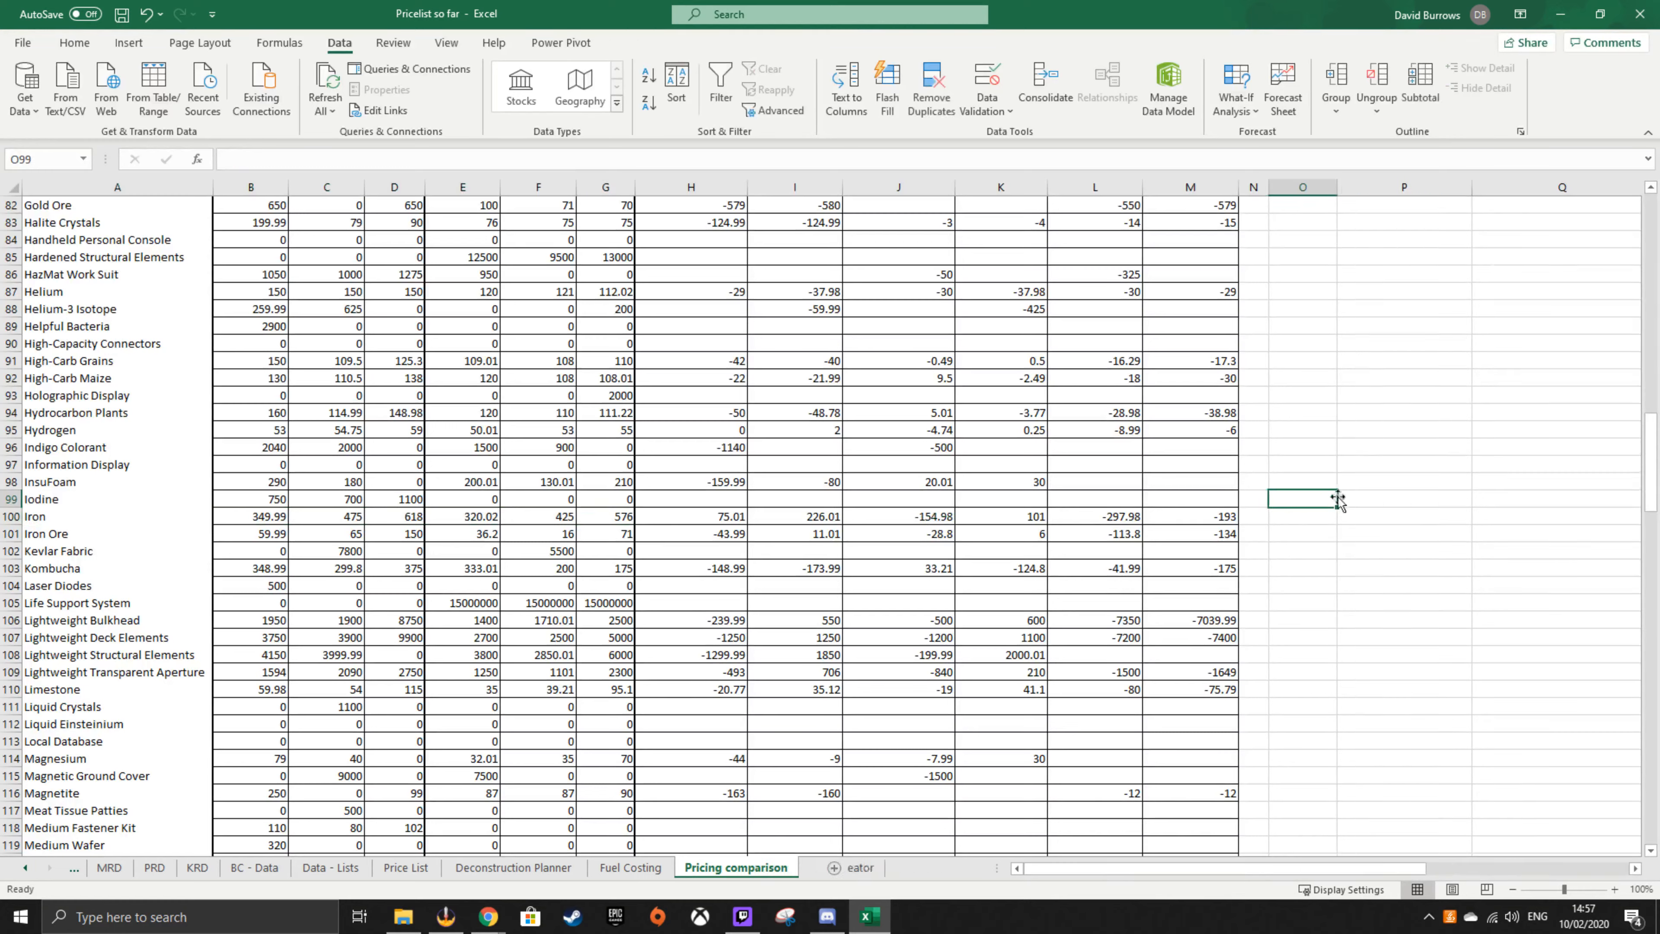
- Inspect the Montem > Katoa entry in the Best Product per Route table, from its product through Items Required before profit
drag(1654, 477, 1654, 258)
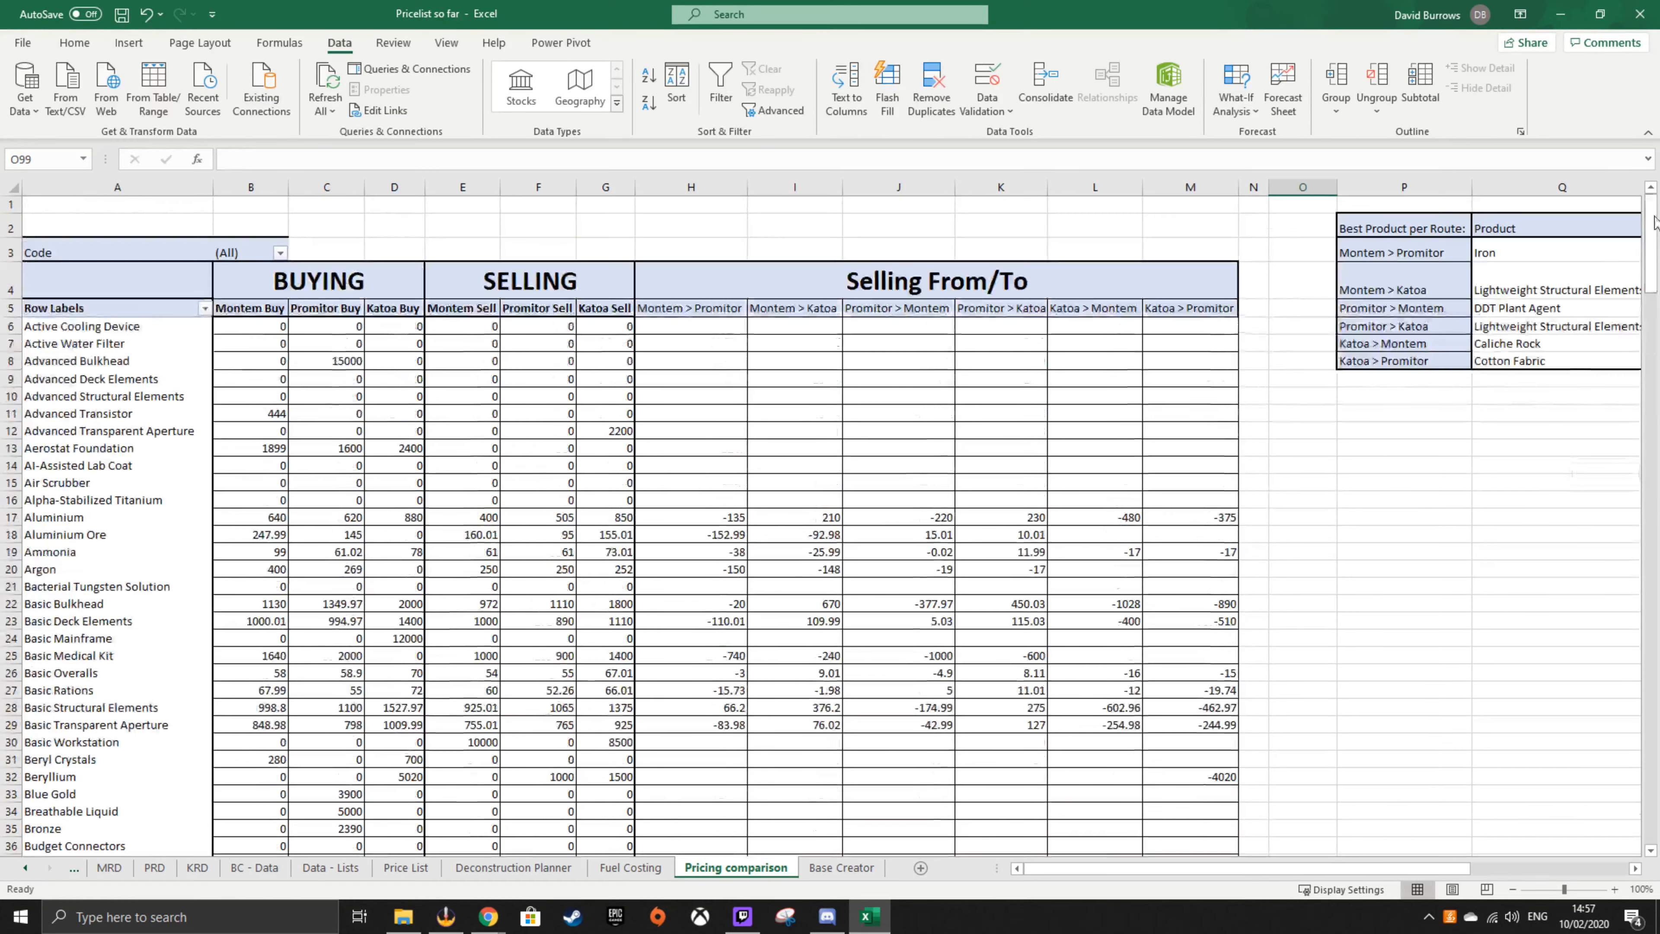
drag(1260, 877, 1418, 876)
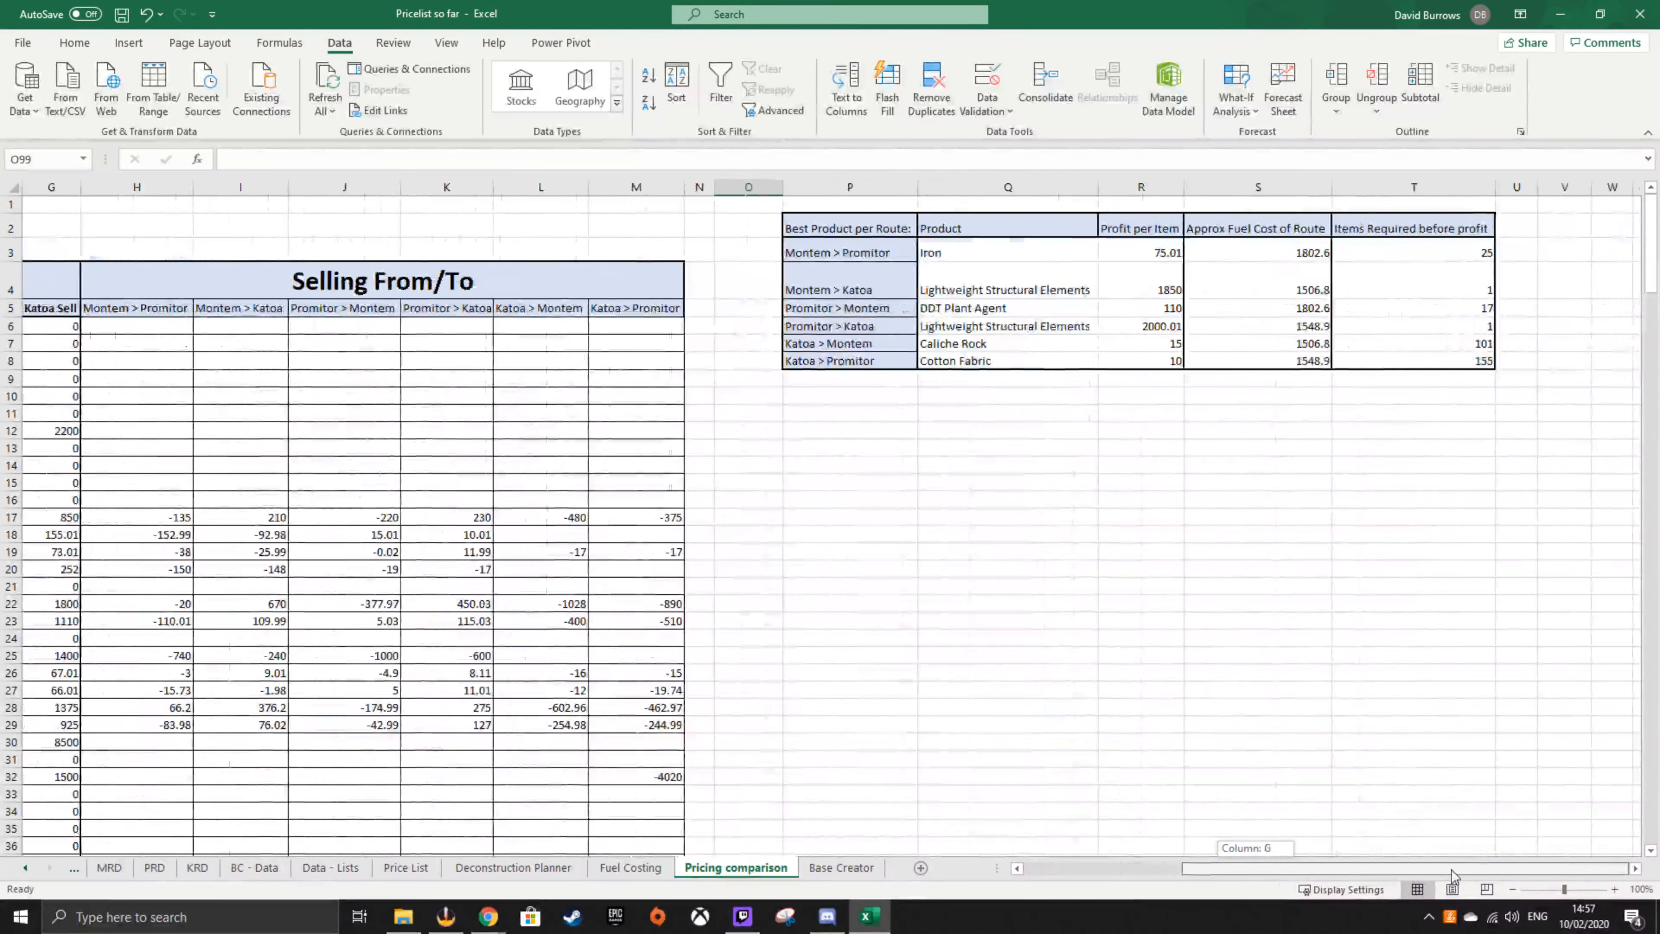
click(1020, 435)
drag(836, 281, 1430, 280)
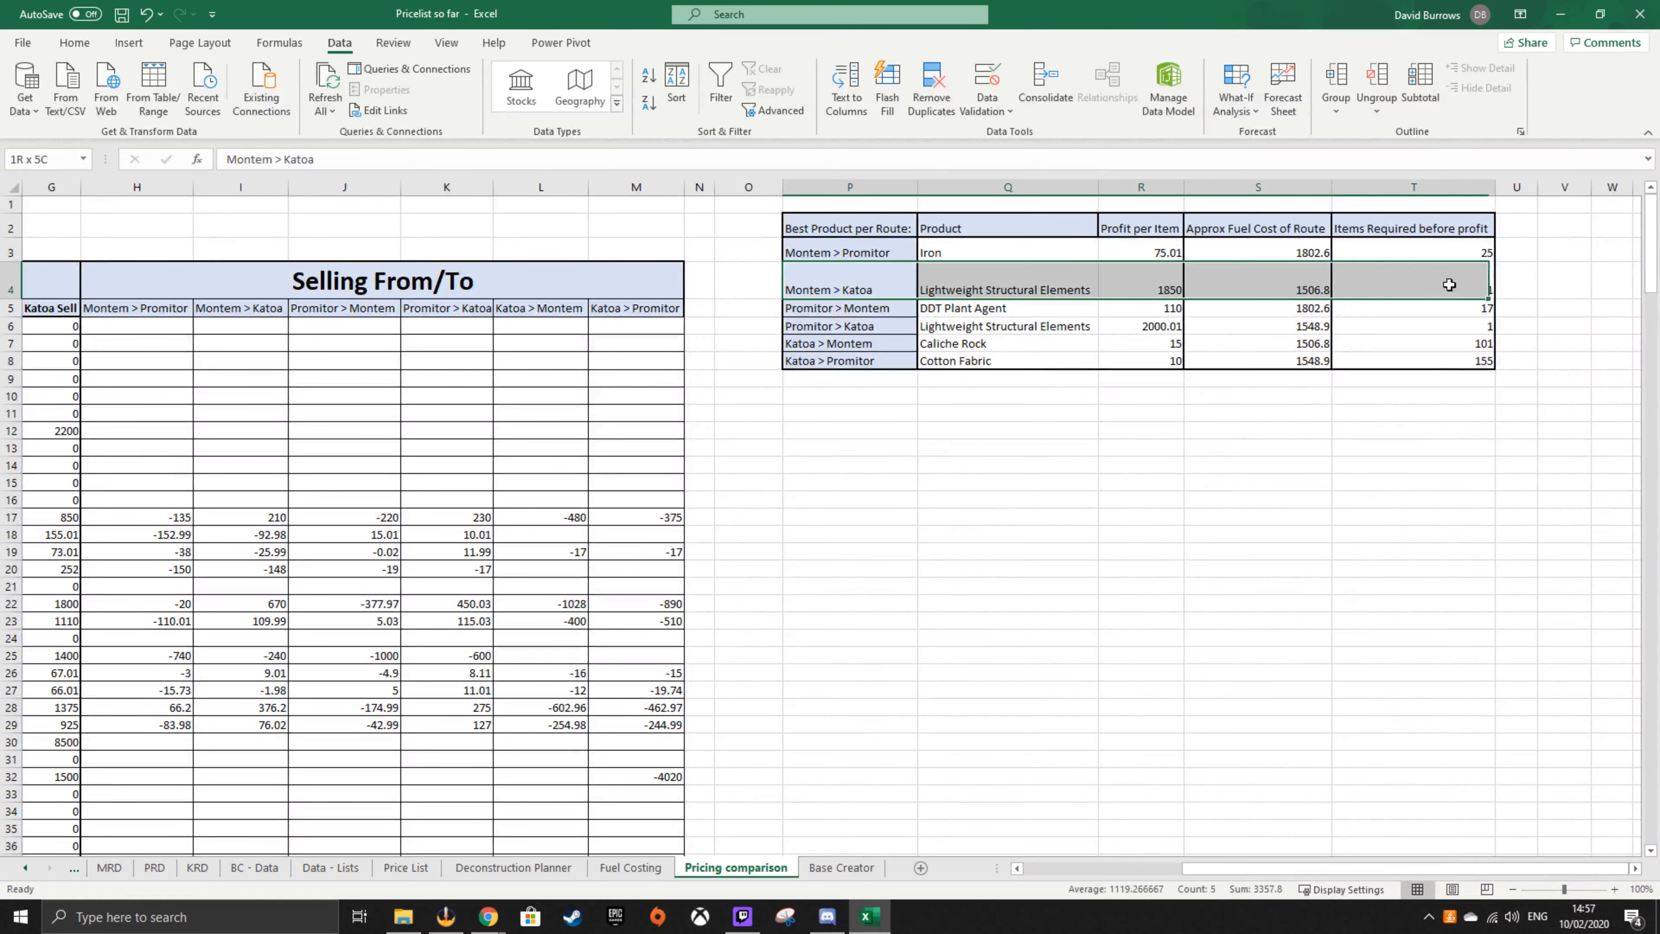
click(1017, 444)
drag(962, 293, 1456, 281)
click(1263, 501)
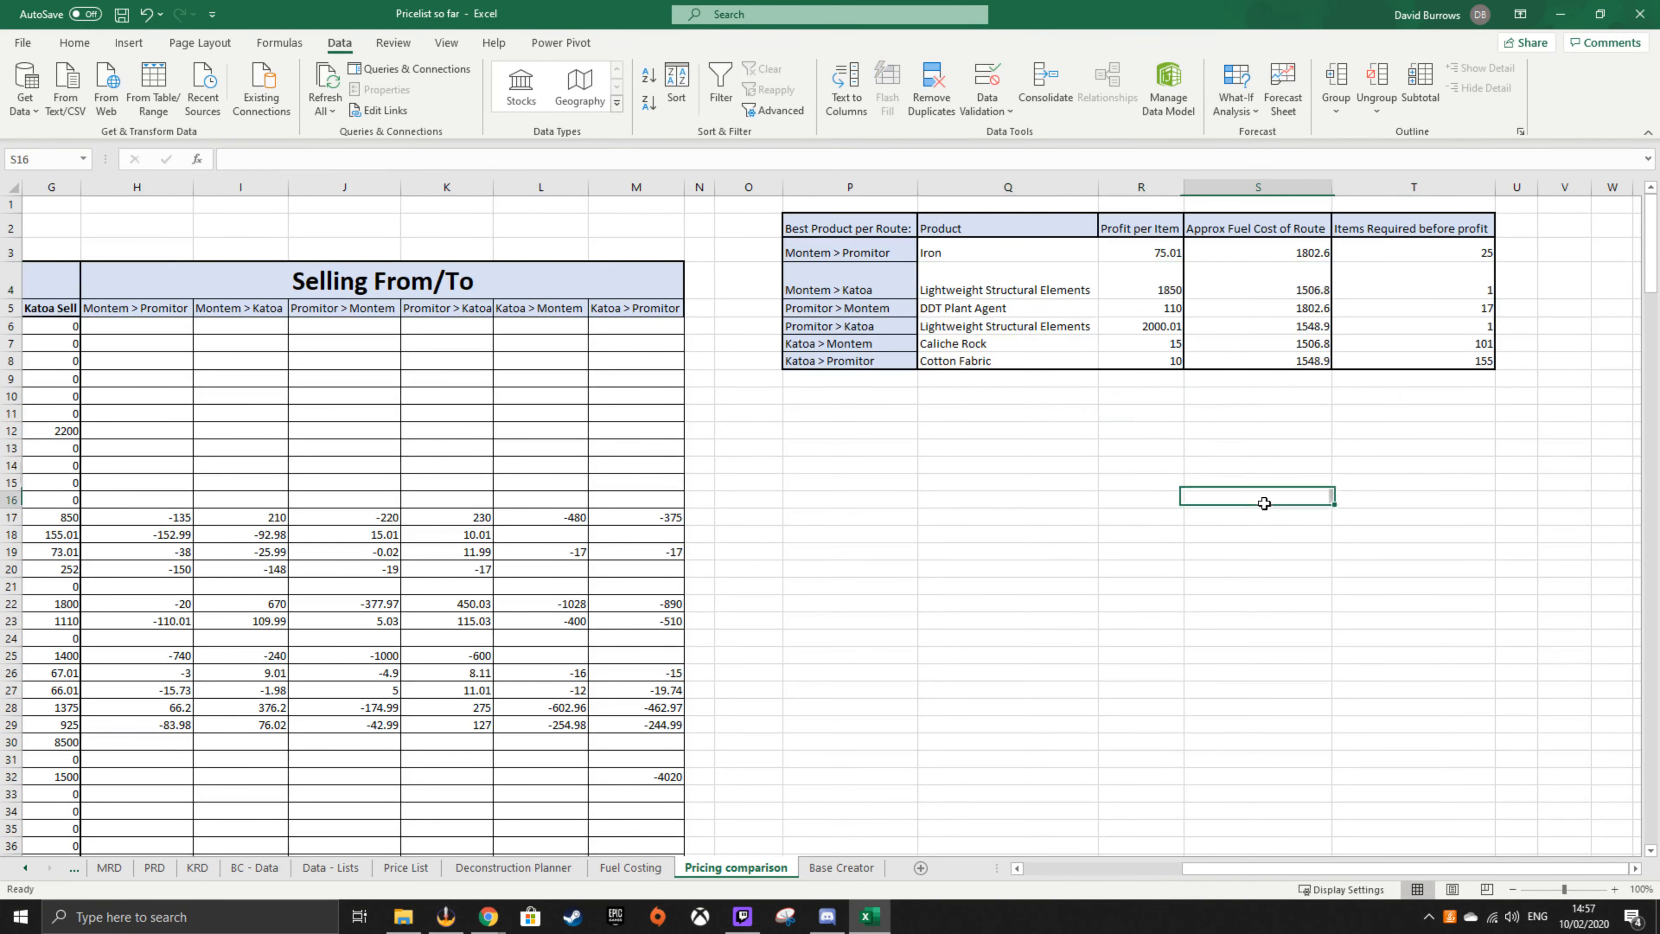
drag(850, 288, 1486, 294)
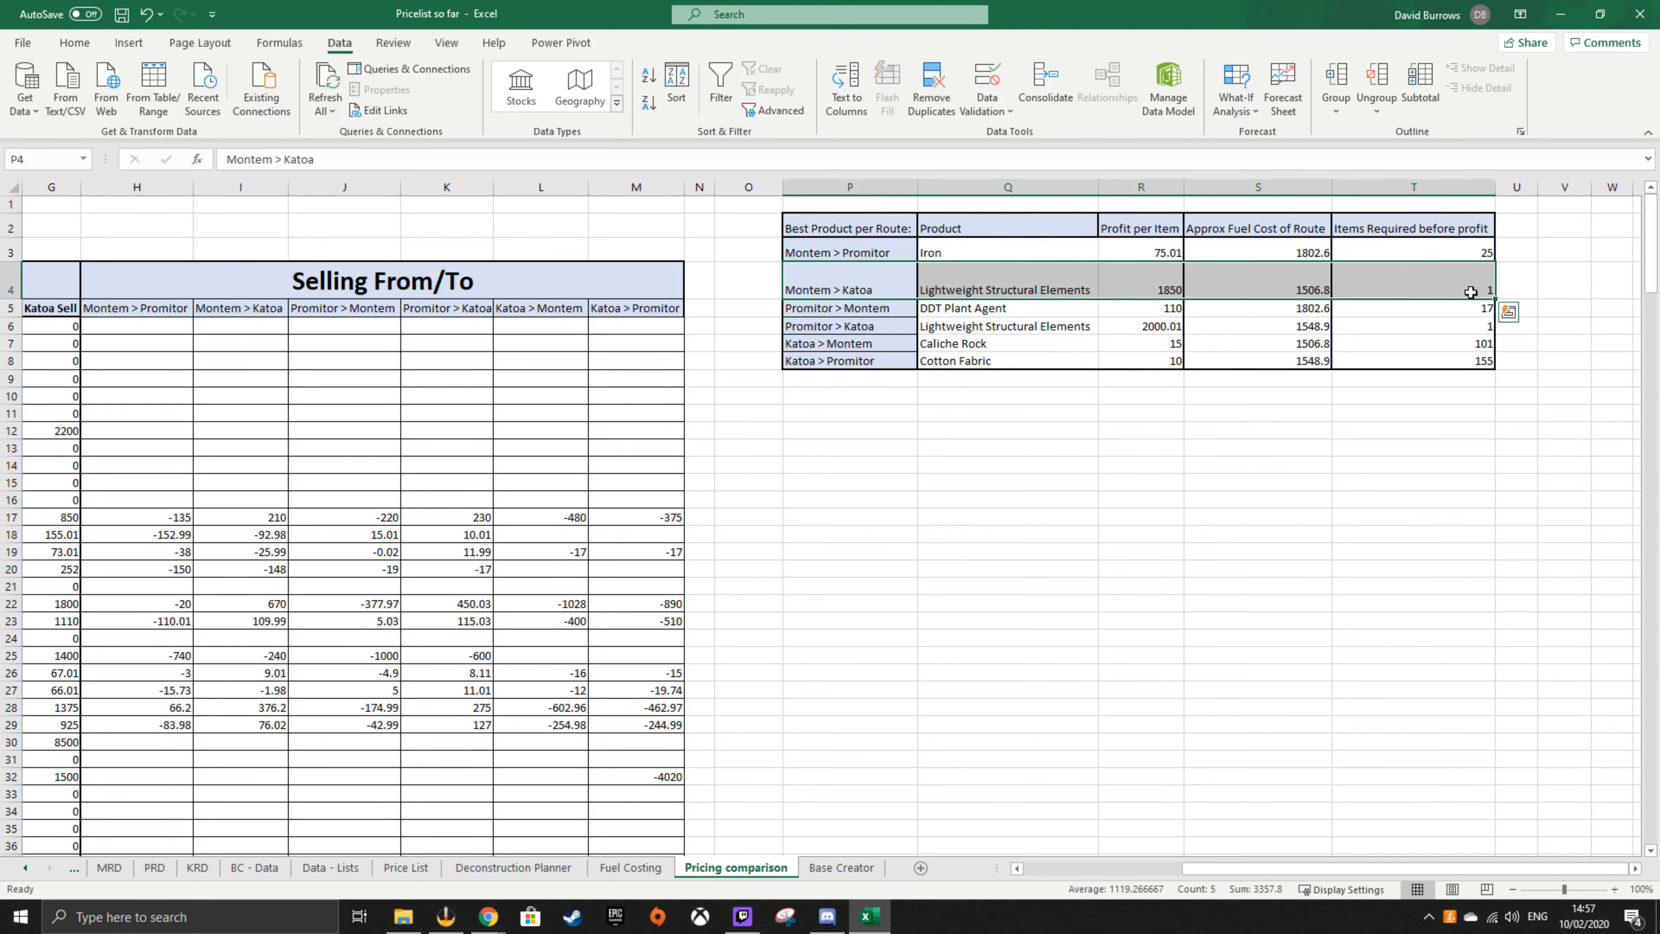
- Examine the Copper row of the comparison table, checking its buying prices against the SELLING columns
drag(1460, 870, 1215, 873)
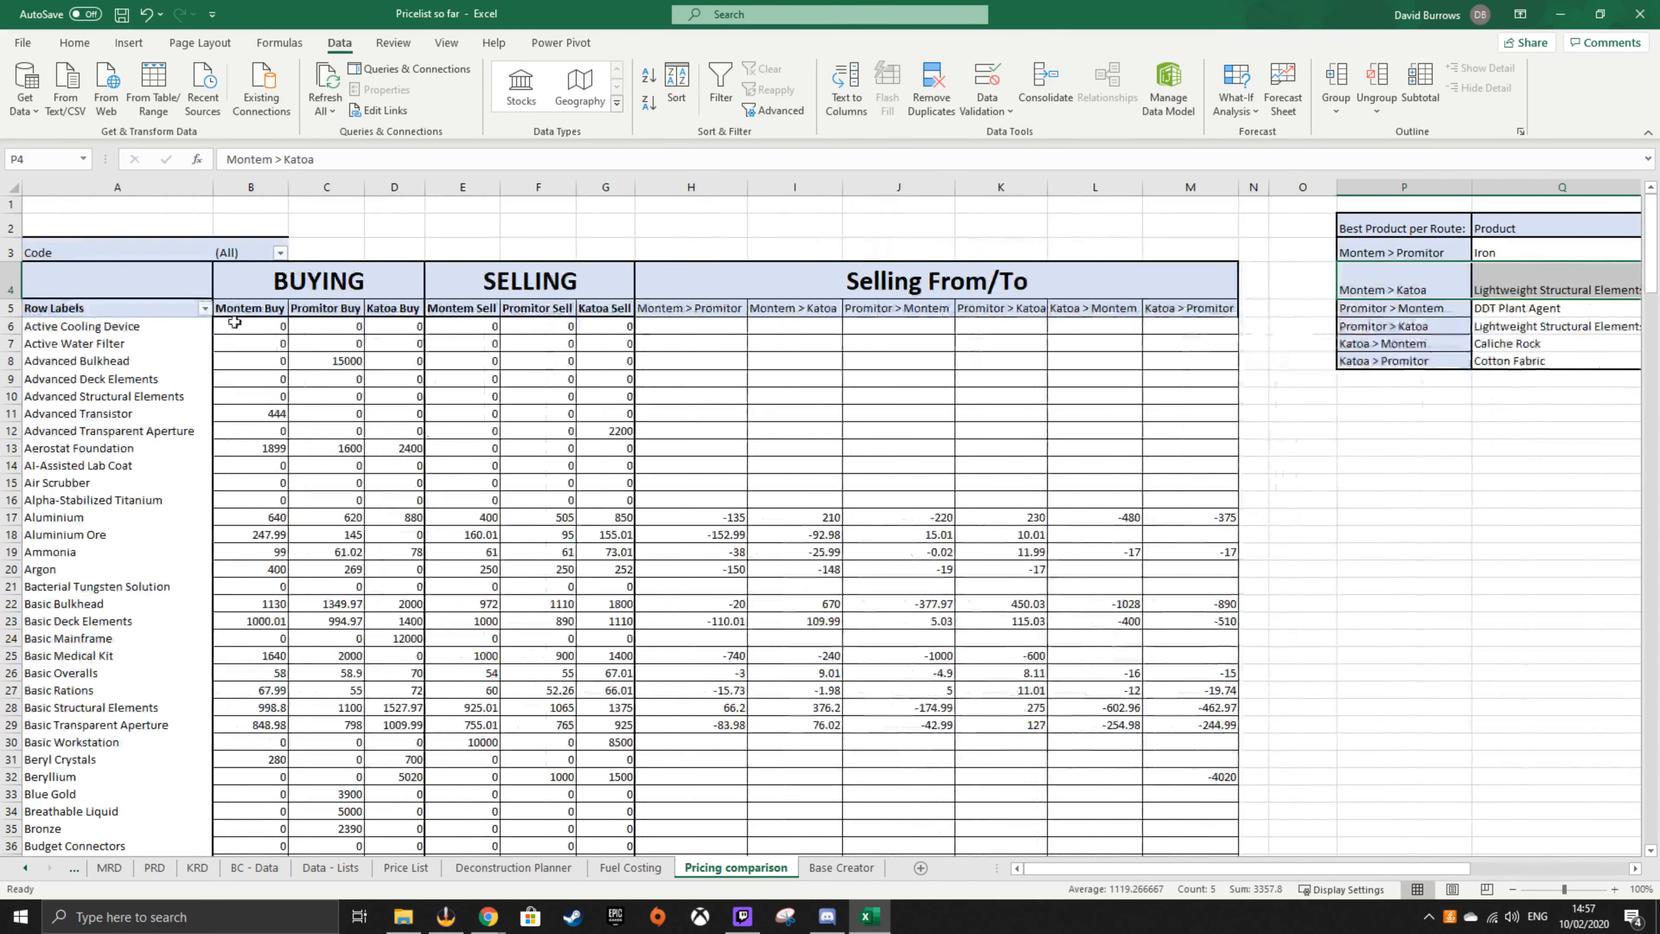
scroll(316, 351, down, 8)
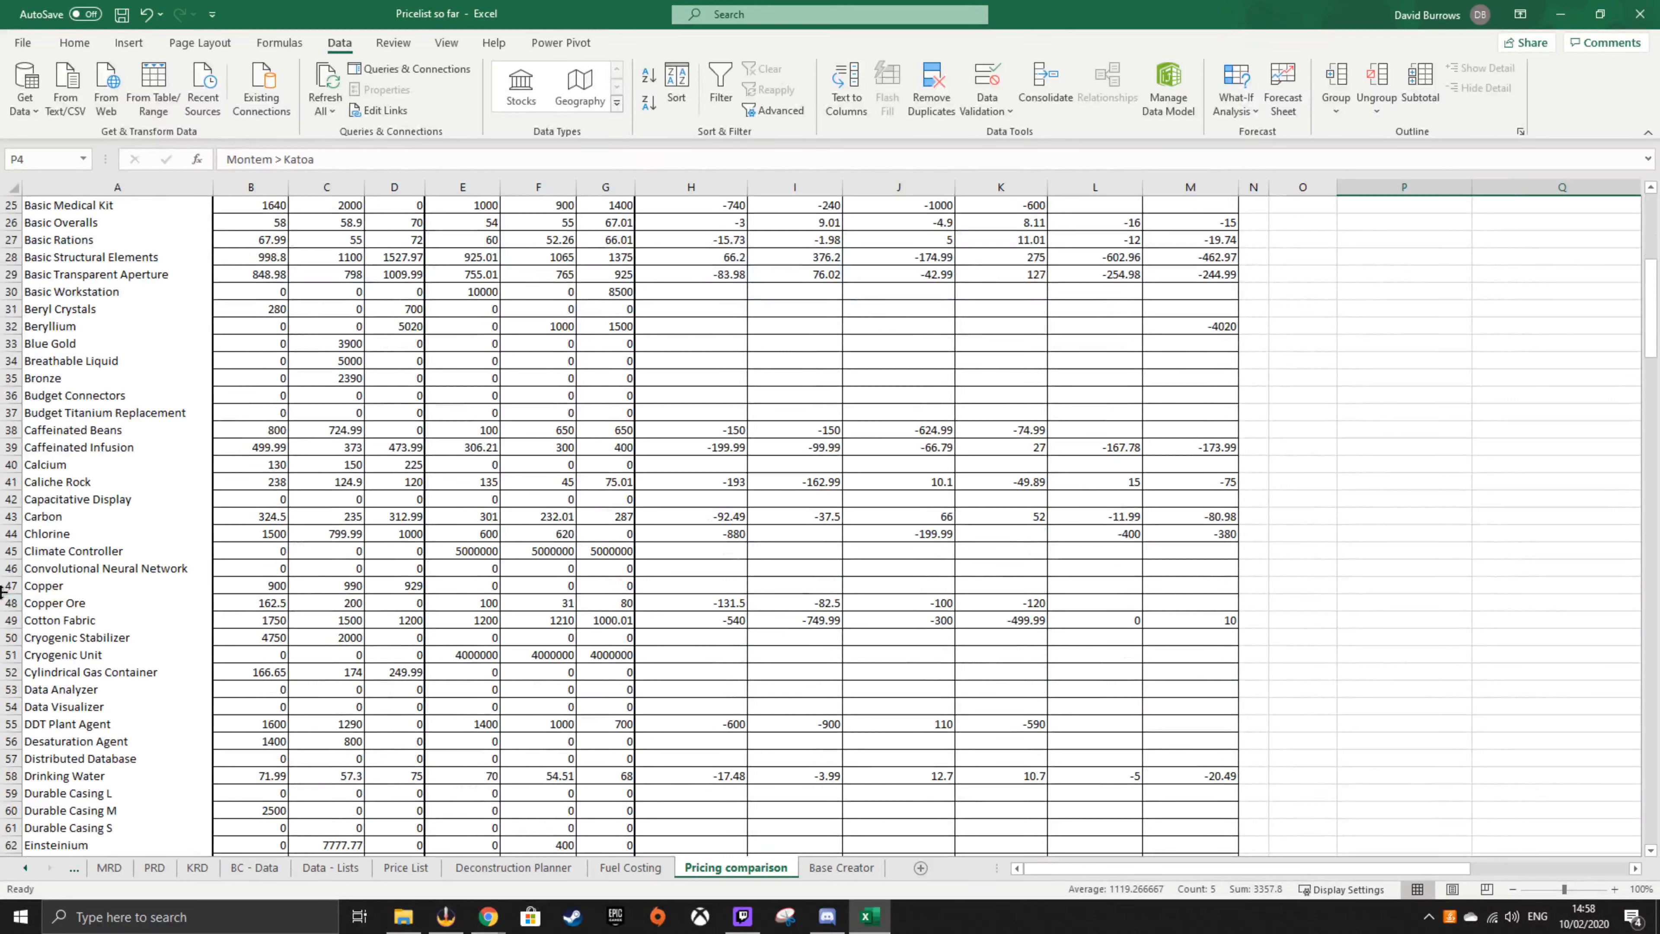
click(7, 585)
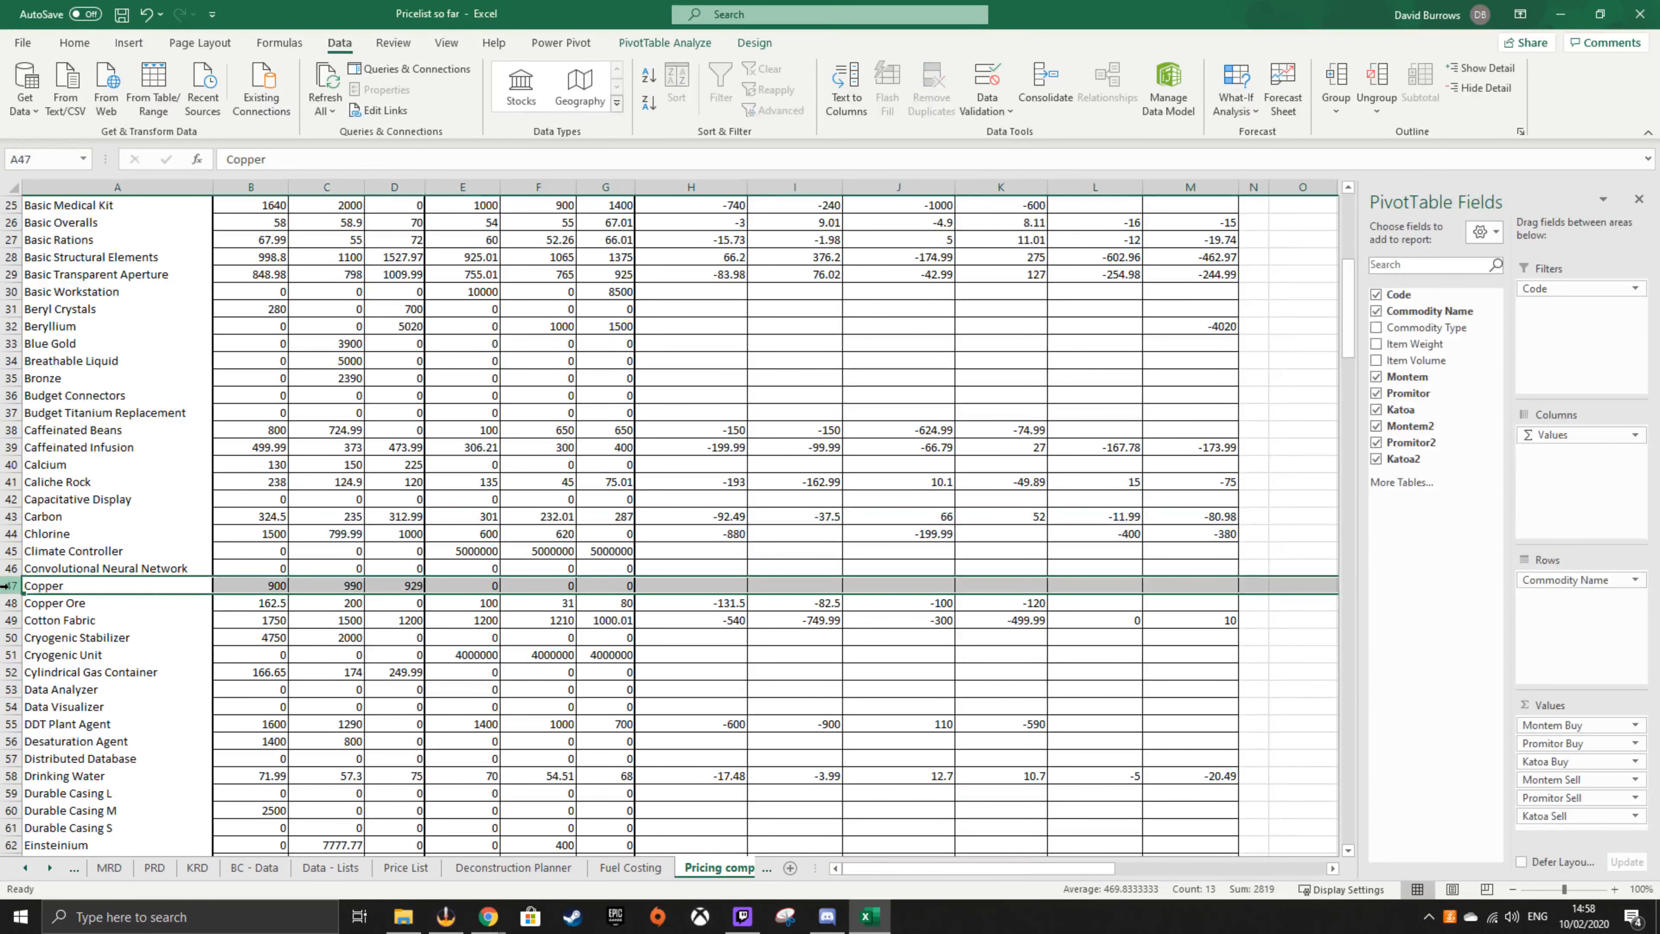
click(263, 584)
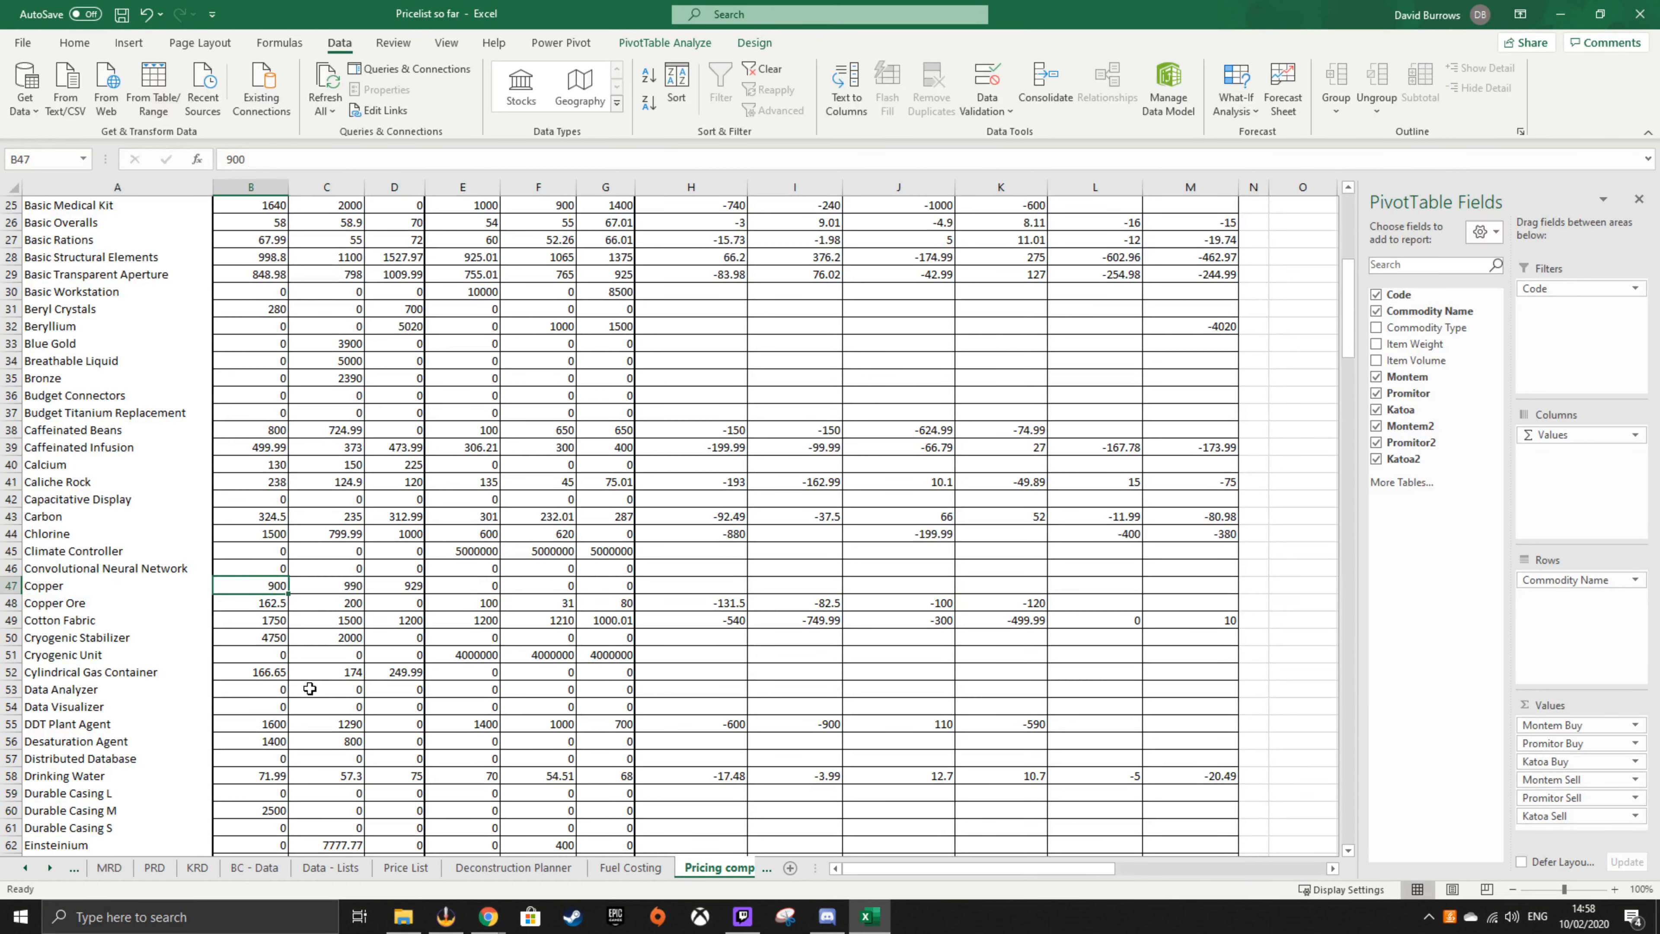
click(337, 588)
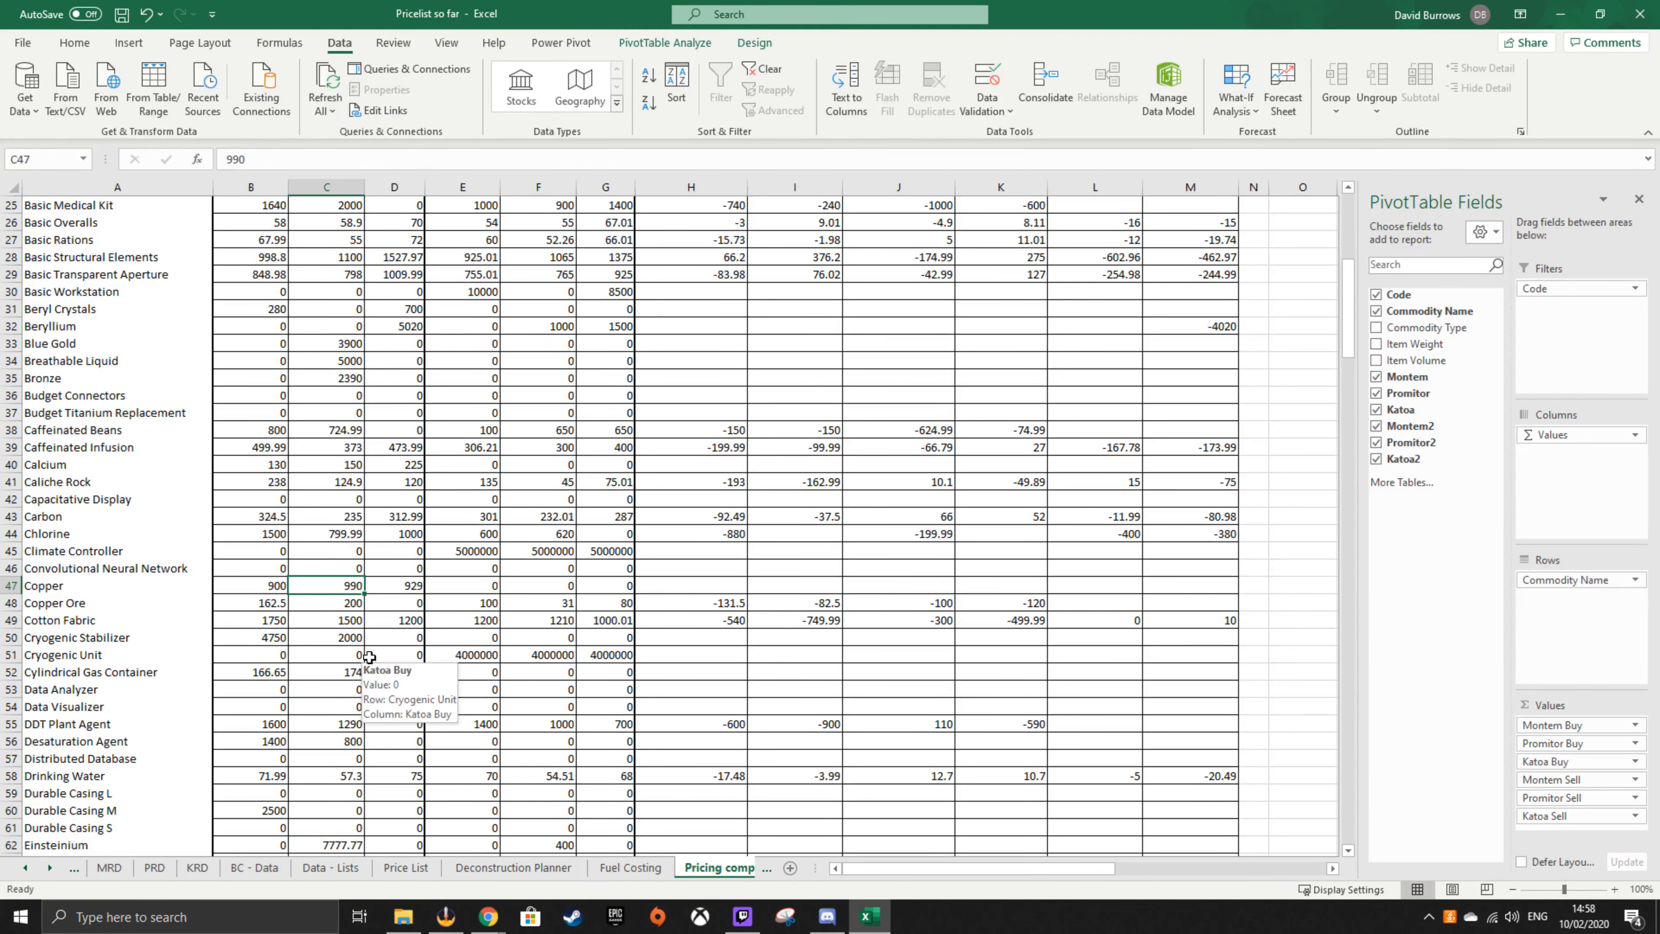
drag(265, 586, 412, 584)
scroll(339, 504, down, 3)
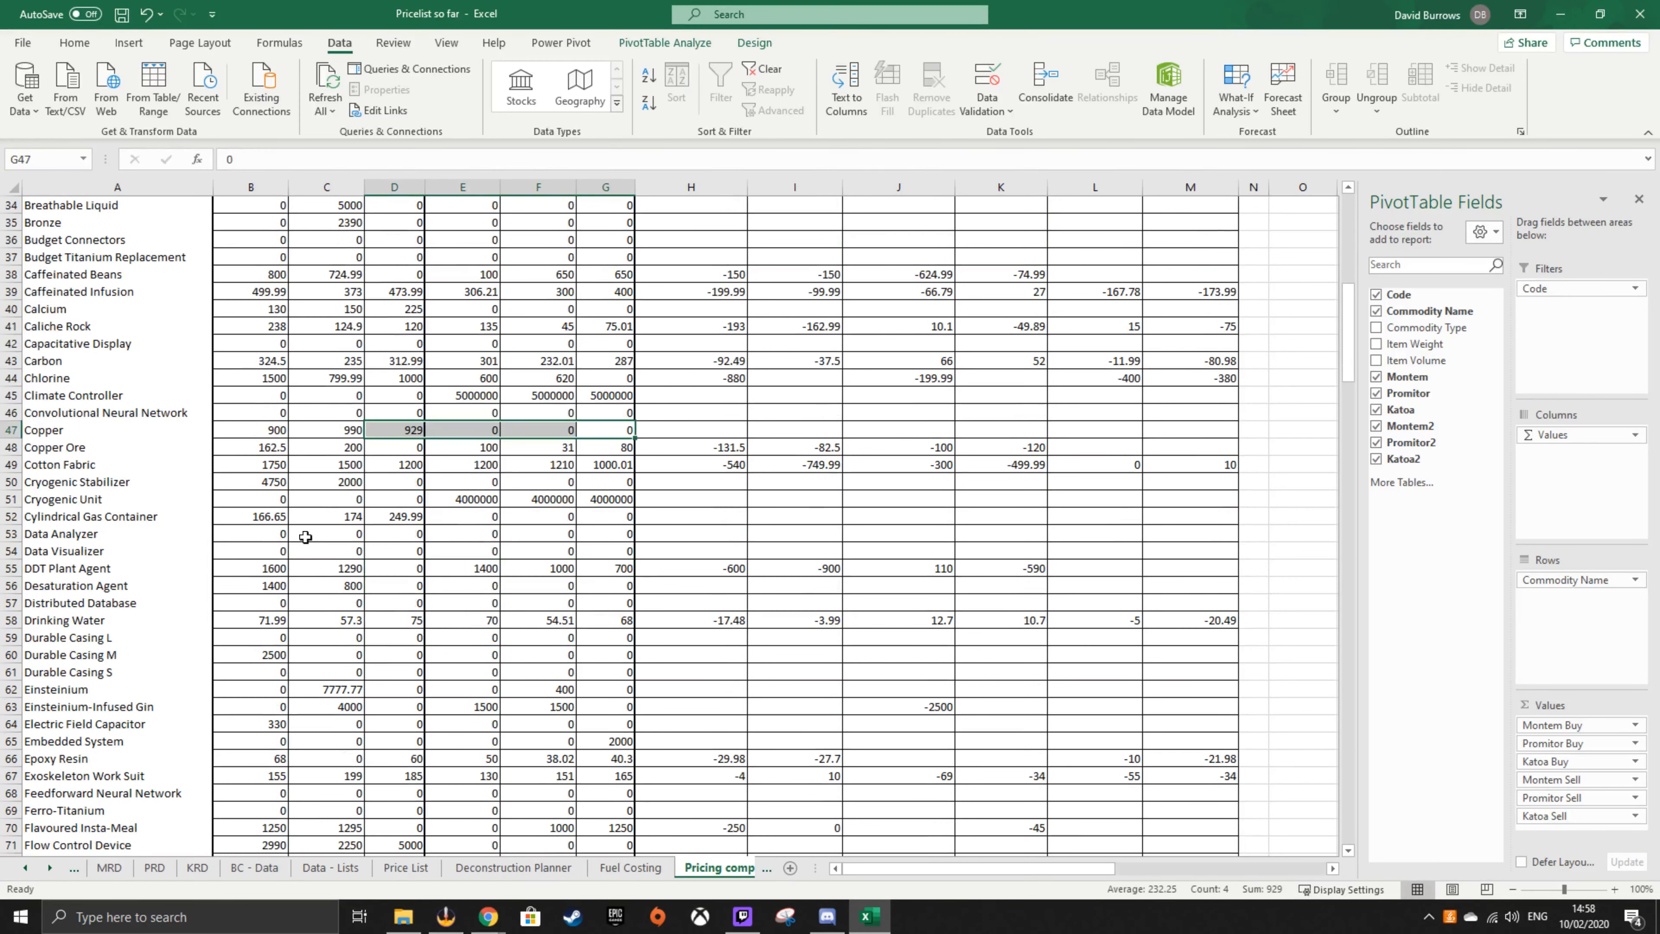
scroll(326, 538, down, 3)
scroll(376, 374, up, 3)
scroll(413, 458, down, 2)
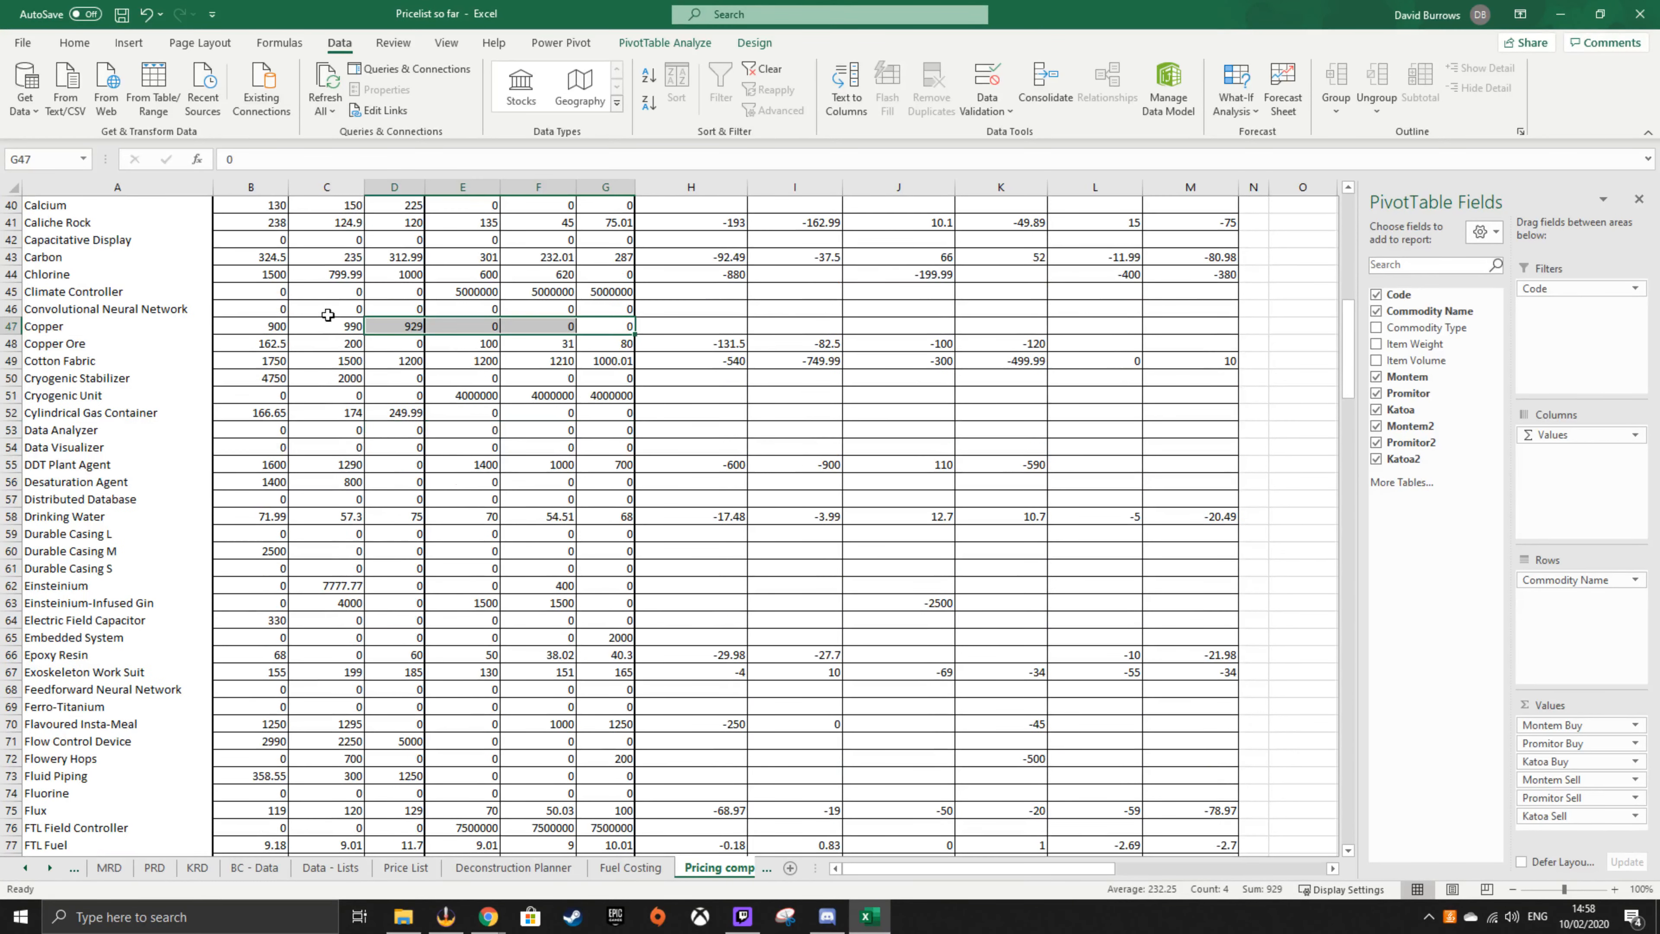
- Inspect the Exoskeleton Work Suit row, comparing its Montem buying price with the Katoa selling price
scroll(337, 497, down, 3)
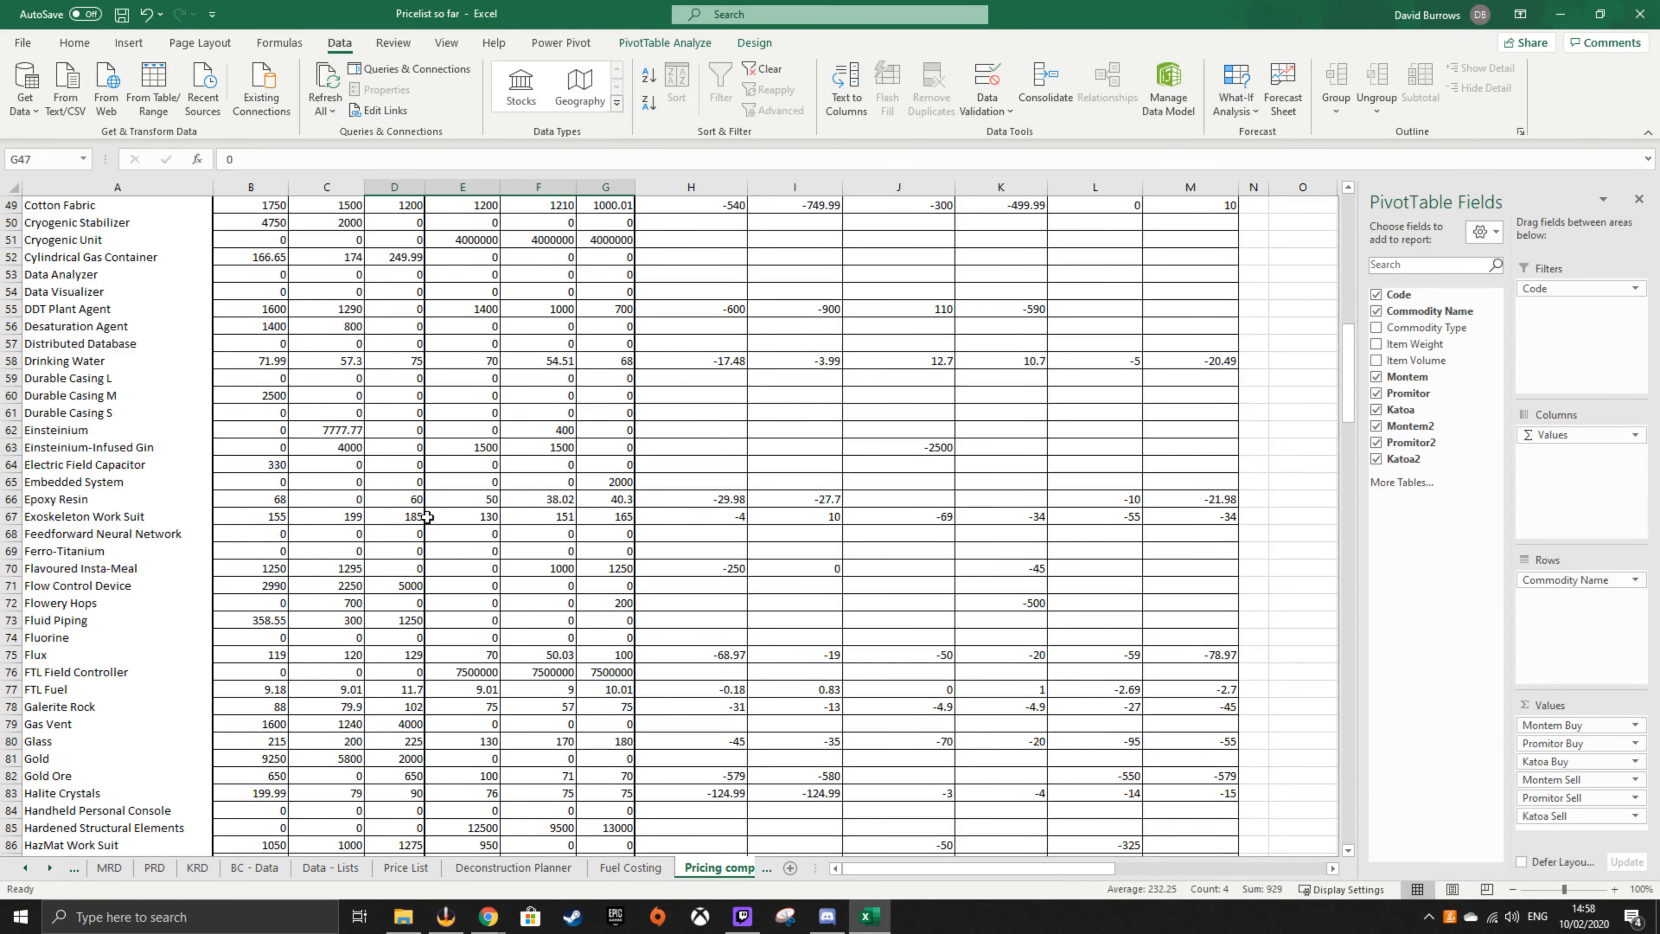
click(89, 520)
click(10, 516)
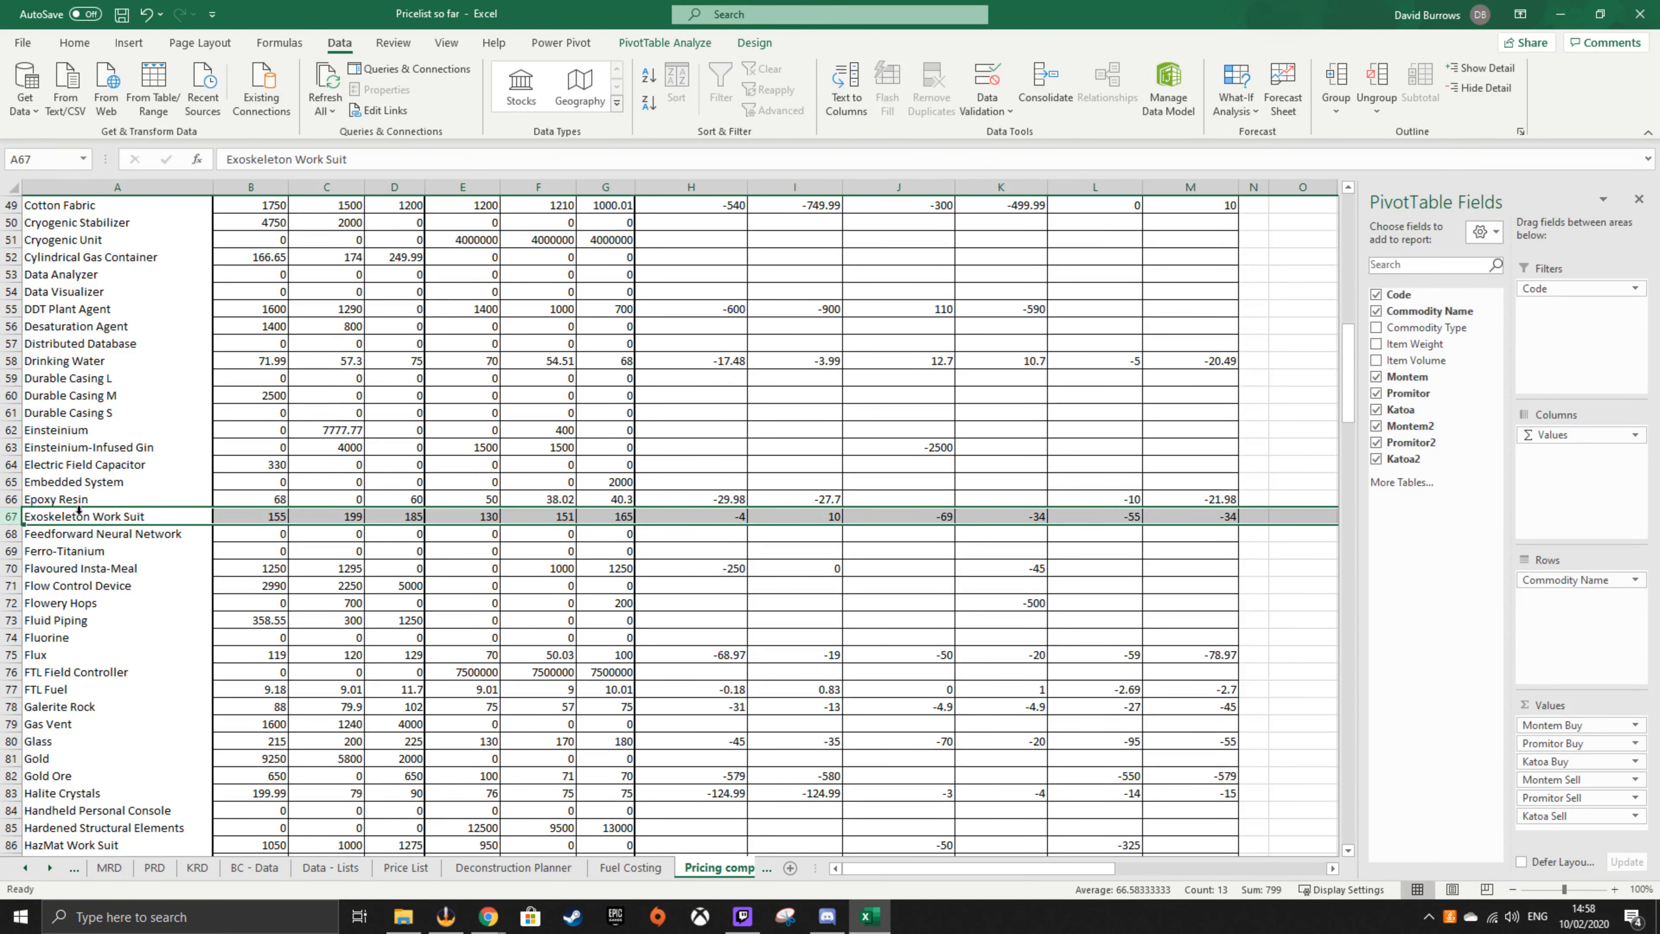
click(368, 520)
click(263, 514)
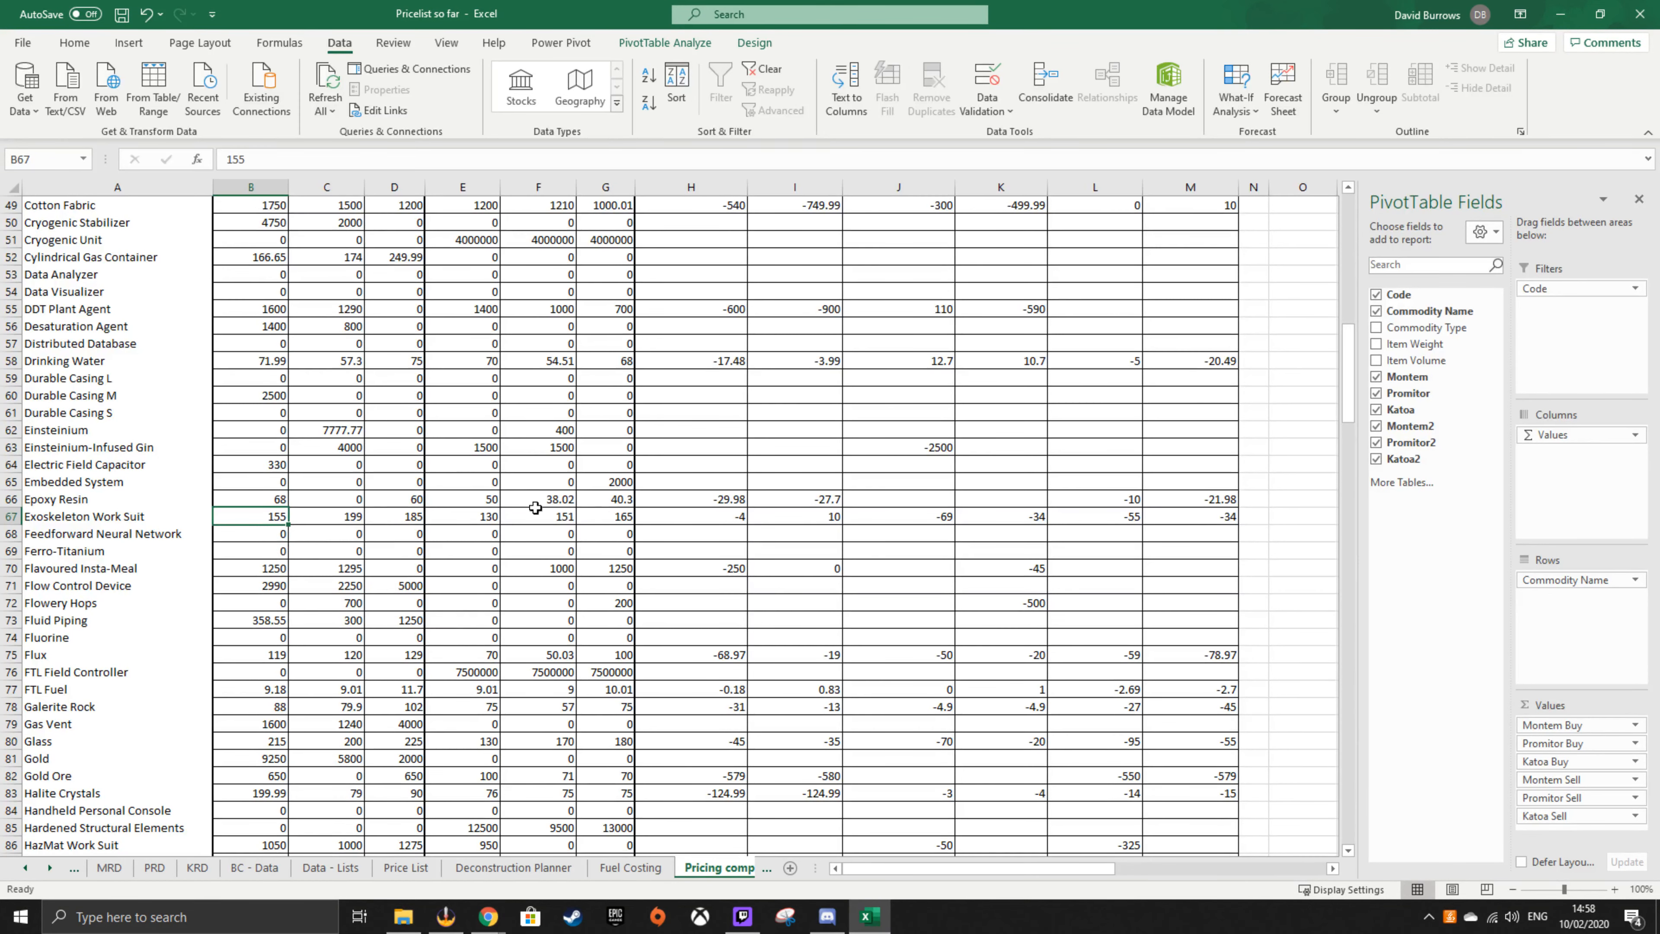
click(615, 518)
- Freeze the panes at cell B6 so header rows 1 to 5 and the commodity name column stay in view
scroll(615, 516, up, 16)
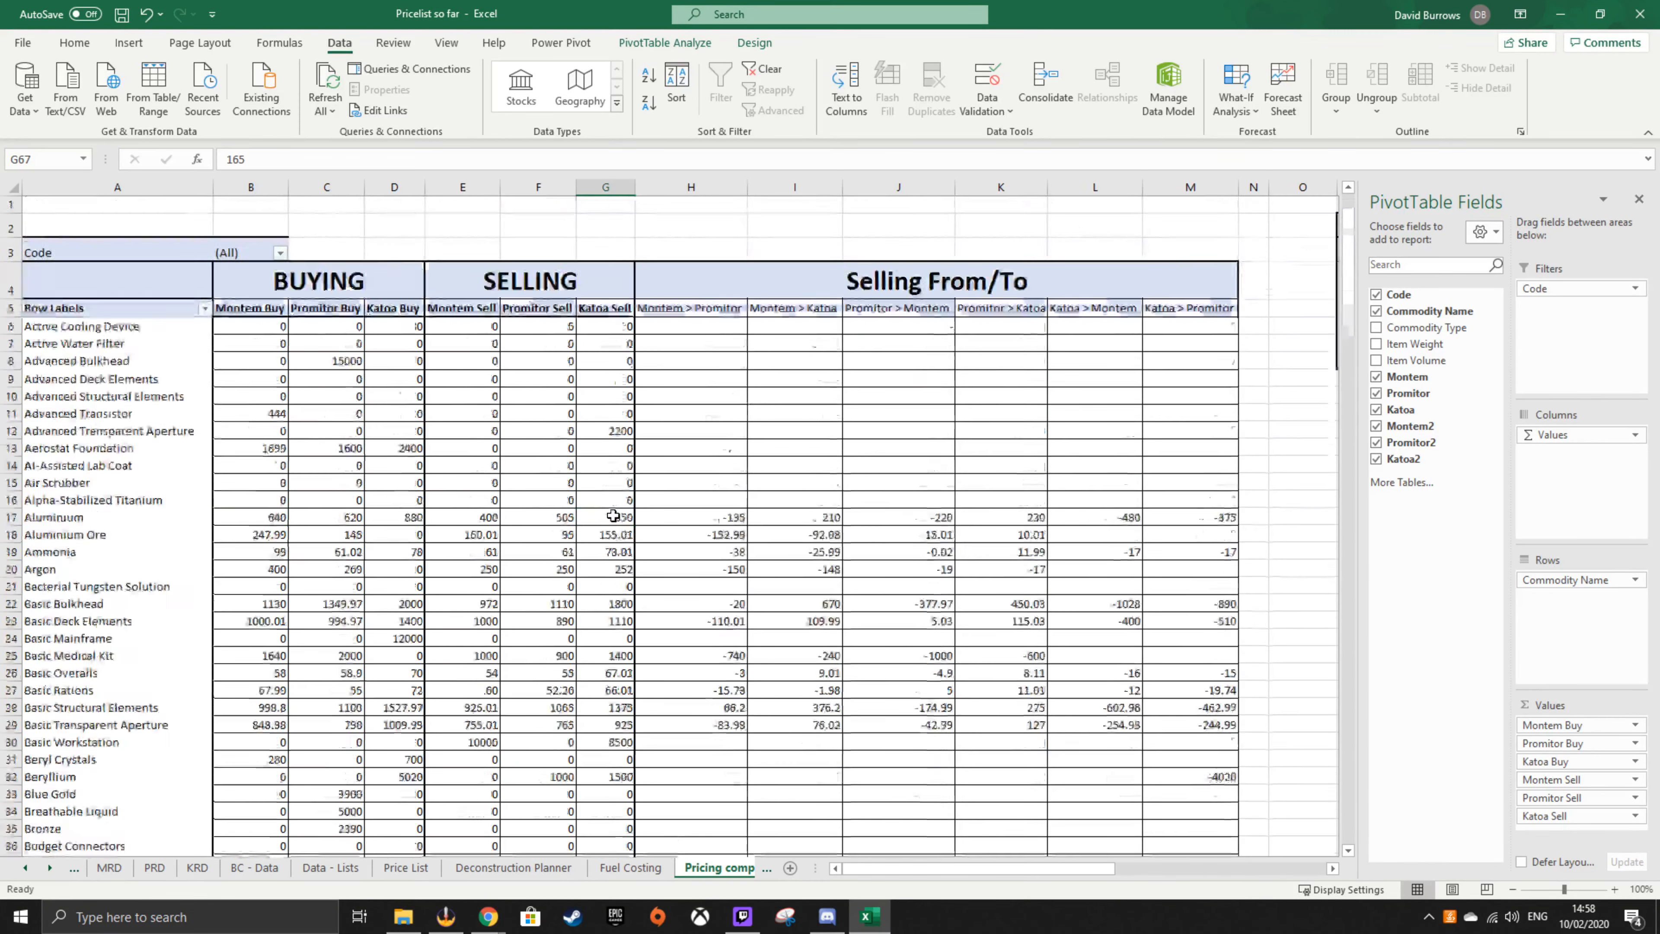
click(250, 325)
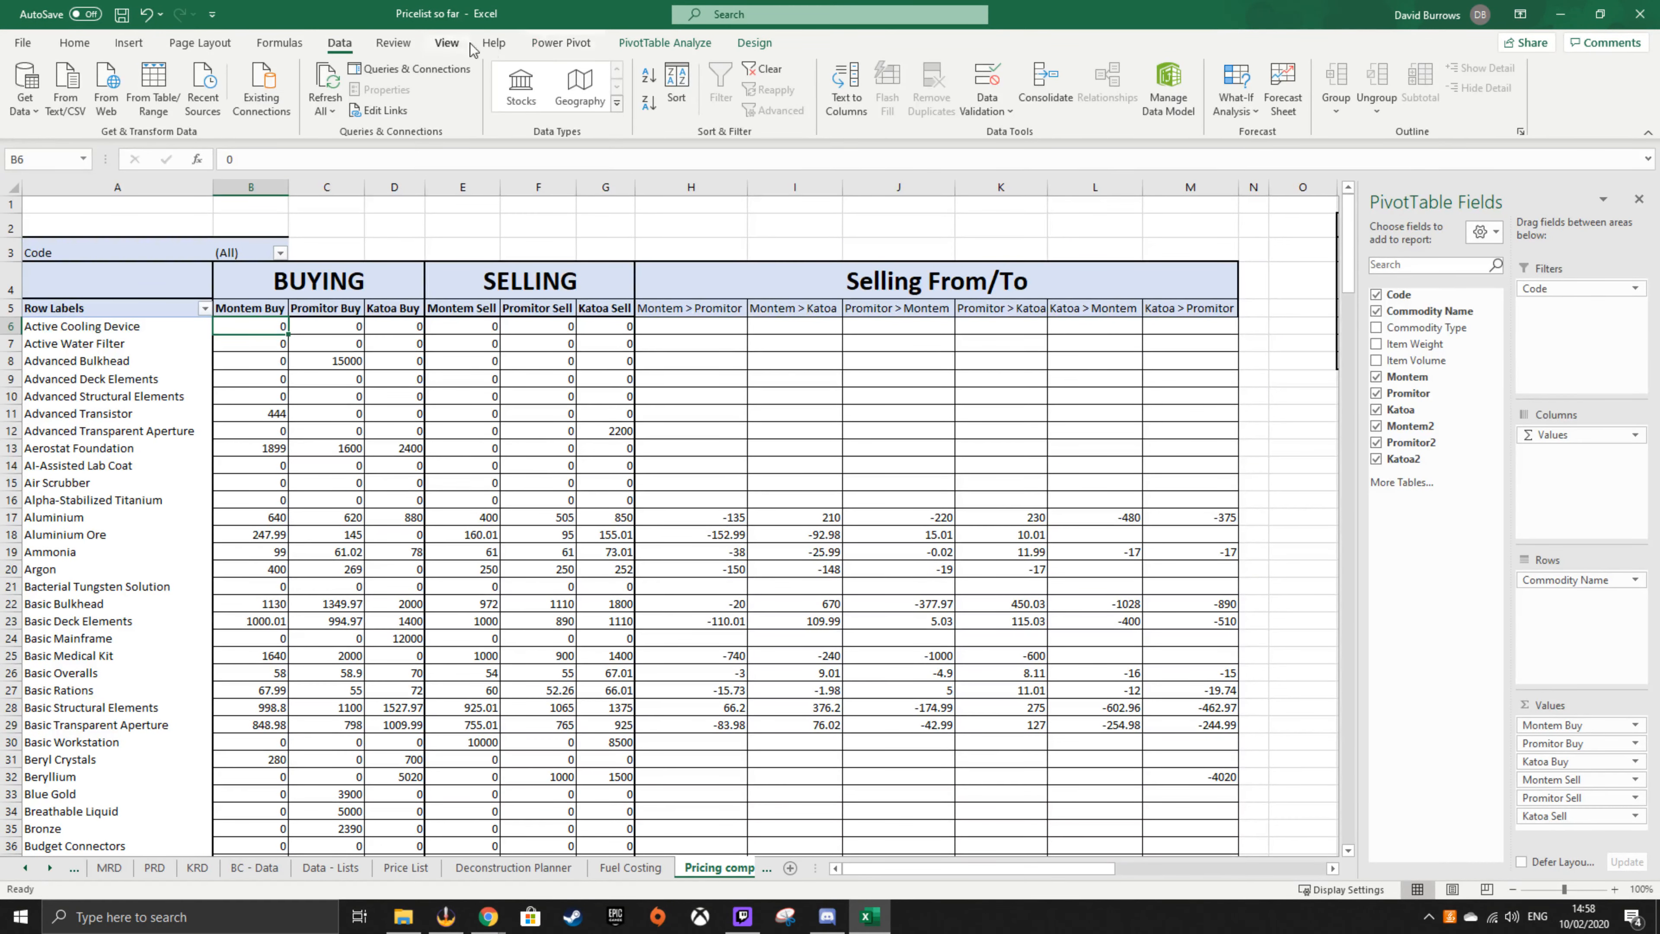
click(448, 44)
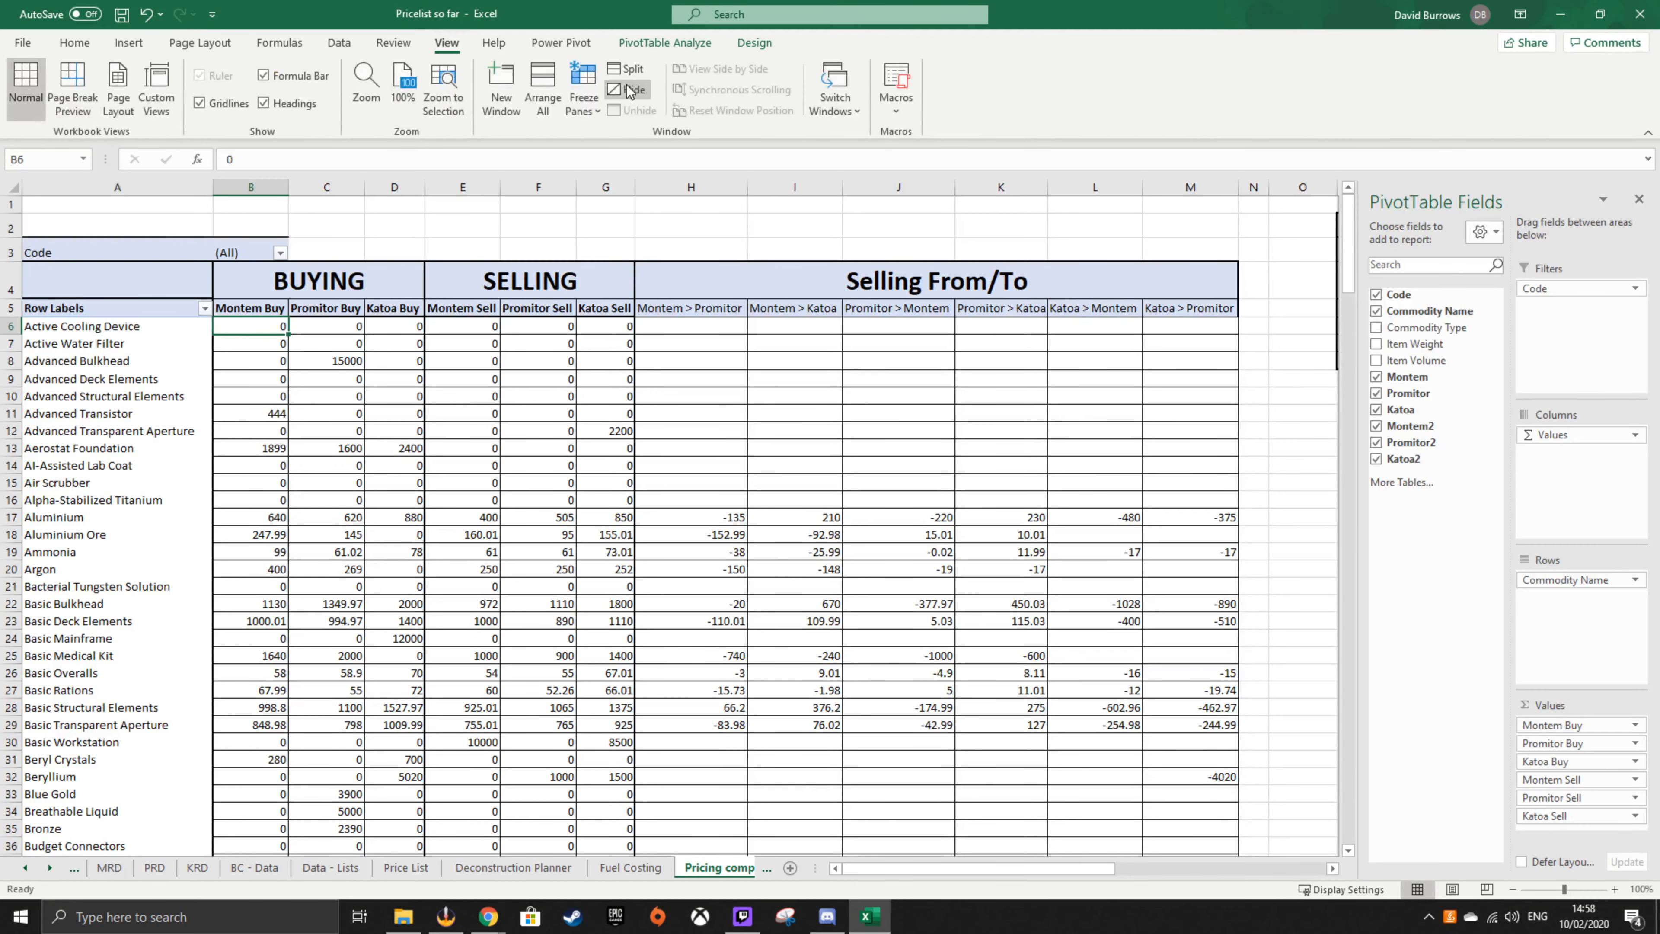
click(580, 82)
click(653, 138)
- Inspect the Lightweight Structural Elements row, comparing its Montem > Katoa, Promitor > Montem and Promitor > Katoa values
scroll(390, 601, down, 15)
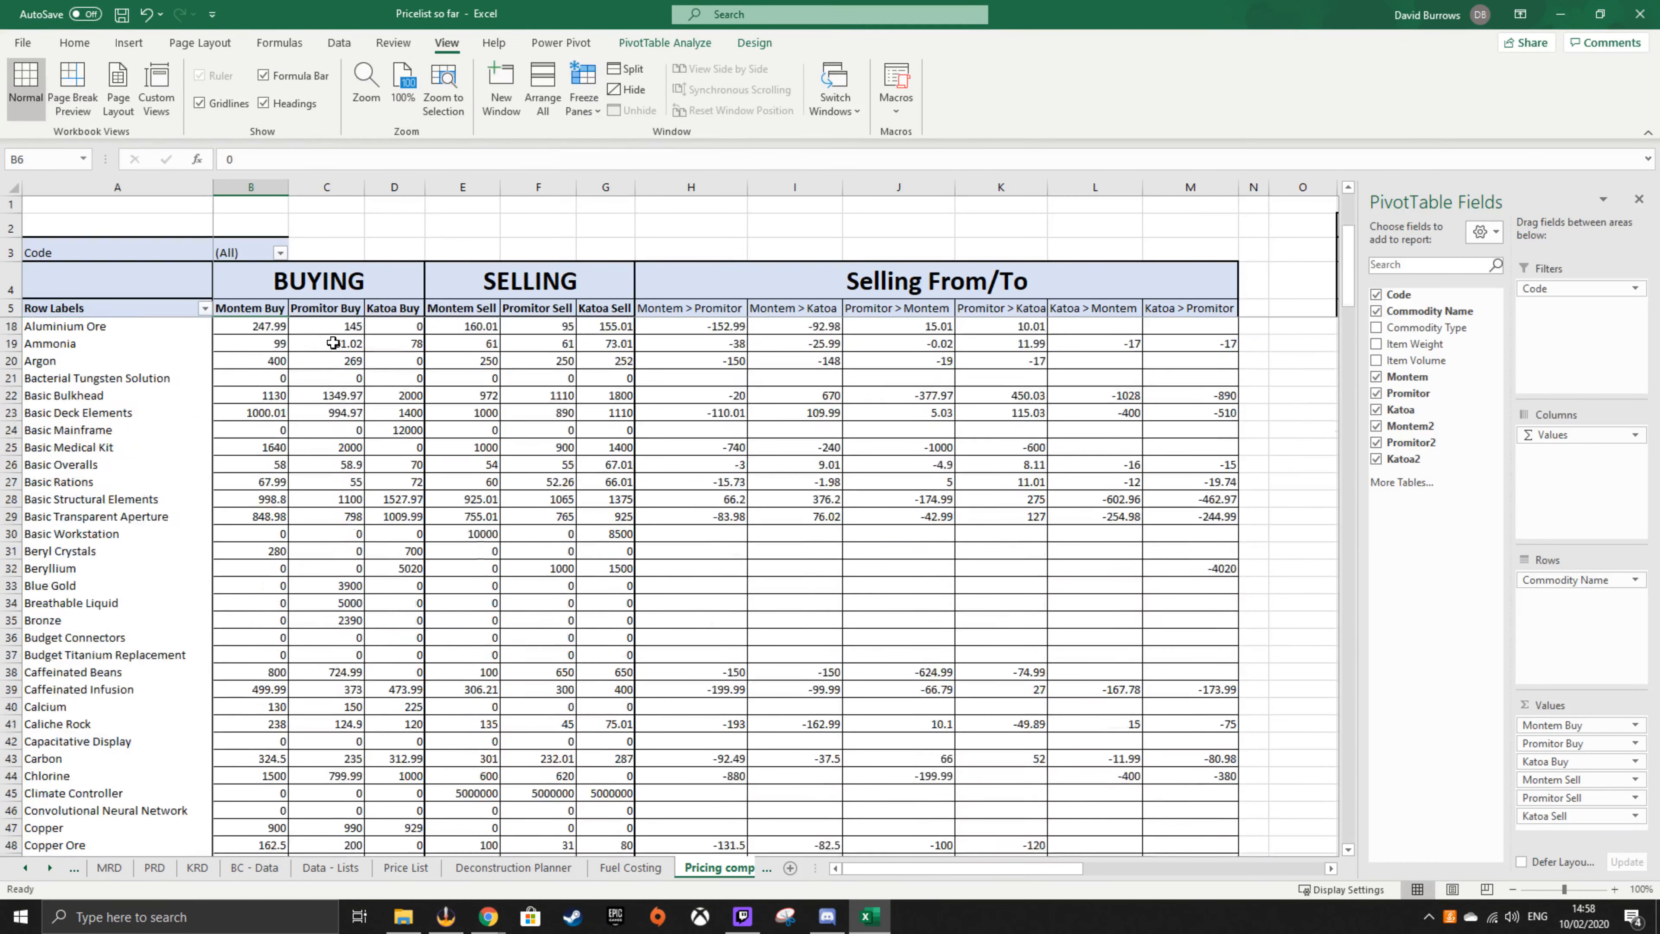
scroll(389, 602, down, 19)
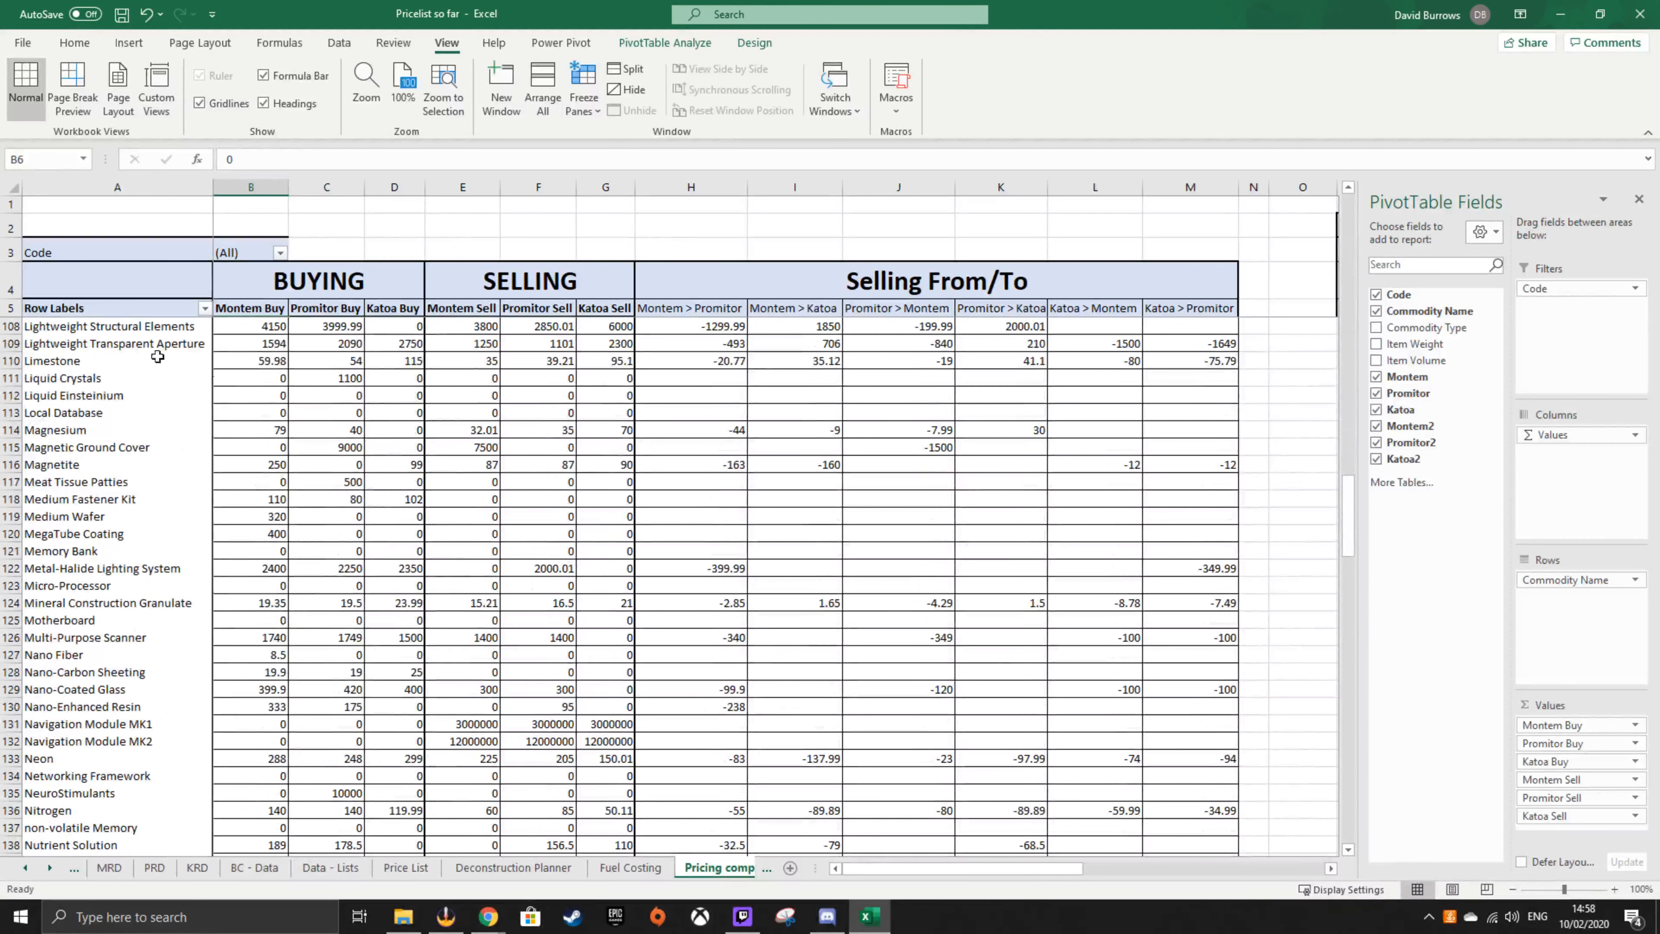
drag(116, 324, 1166, 397)
scroll(1010, 480, down, 2)
scroll(1005, 481, up, 1)
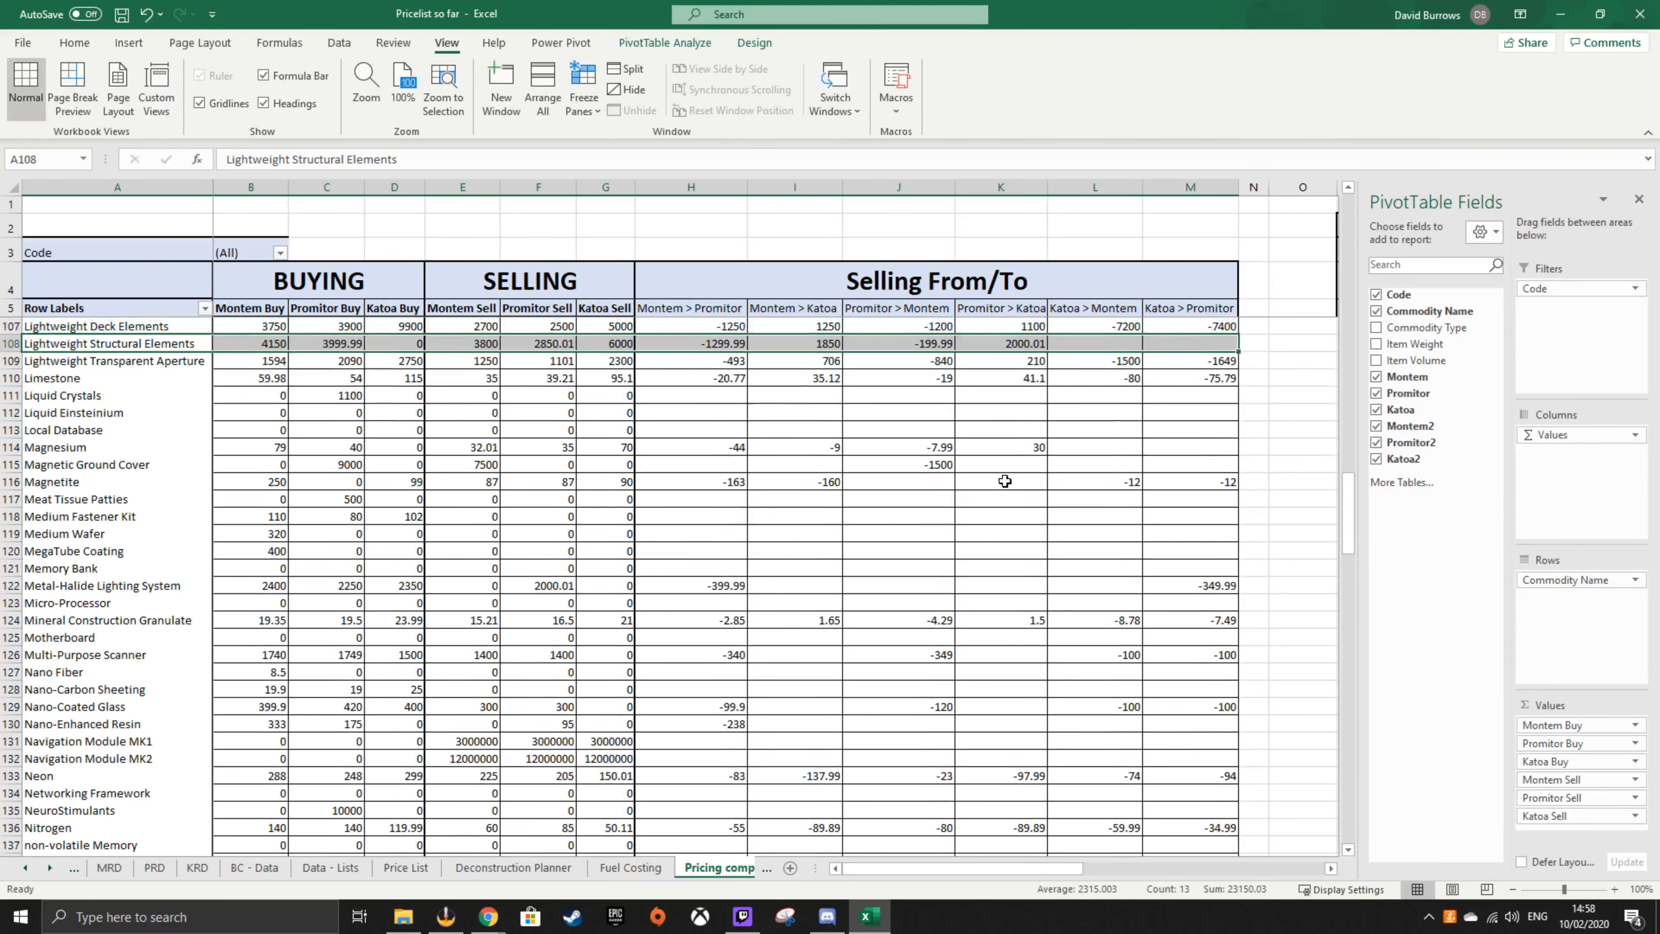
click(1024, 344)
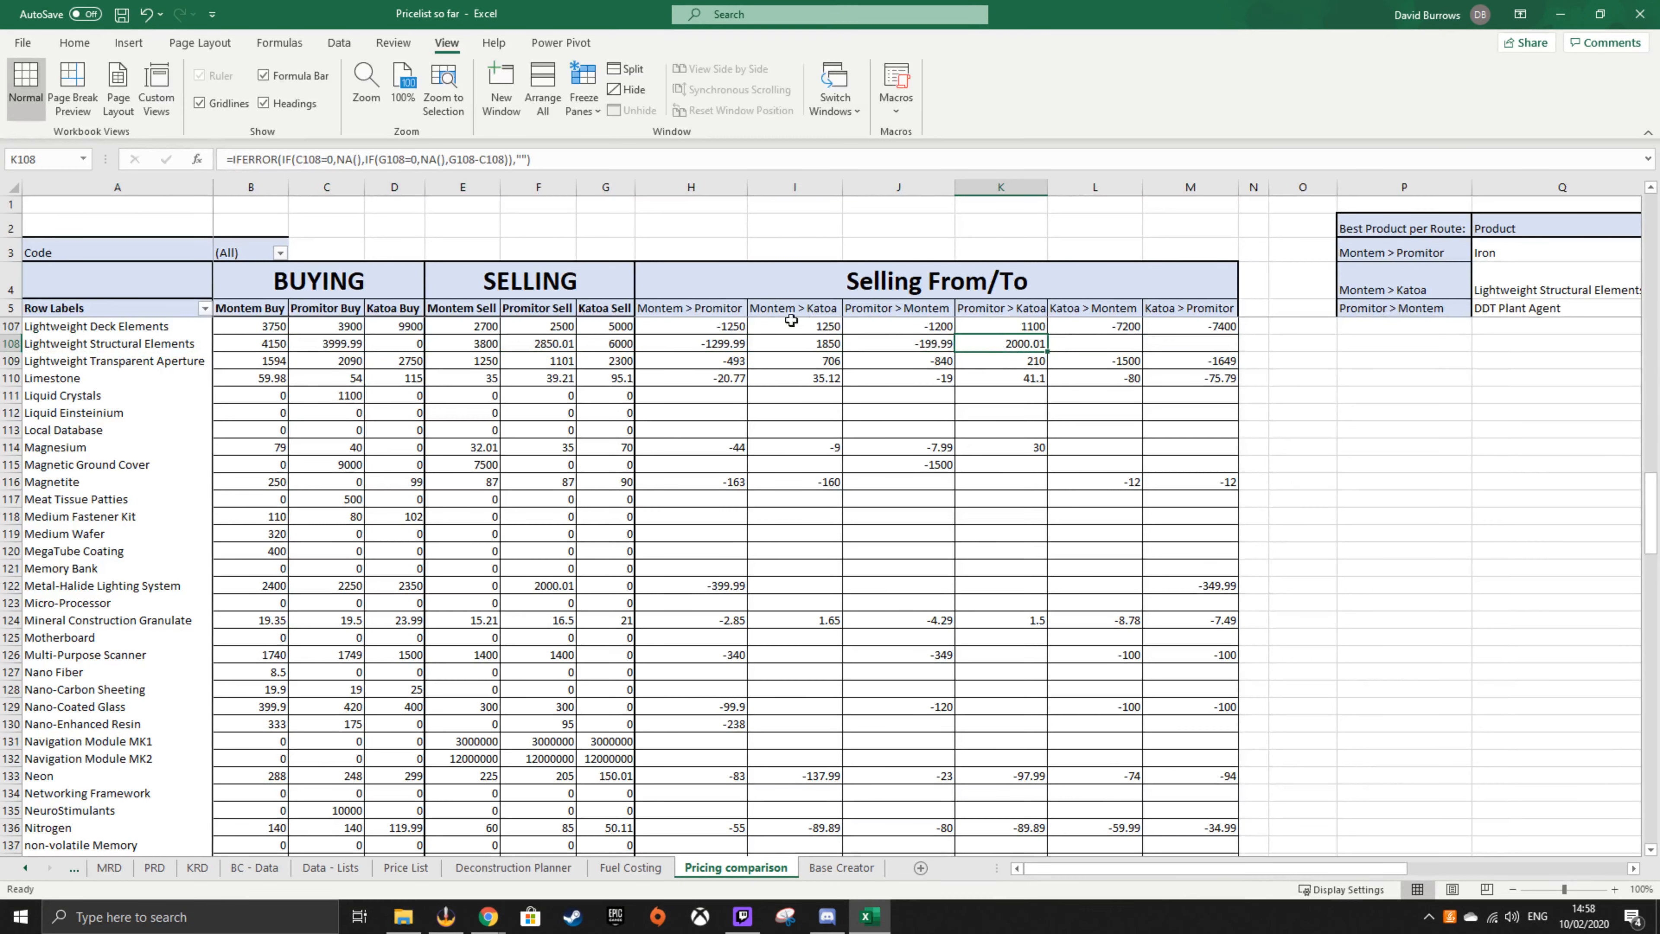
click(794, 343)
drag(899, 343, 1000, 360)
- Review the Promitor and Katoa route entries in the Best Product per Route table, including fuel cost and items required
click(1509, 537)
drag(1274, 868, 1481, 868)
scroll(1274, 484, up, 6)
scroll(1274, 484, up, 20)
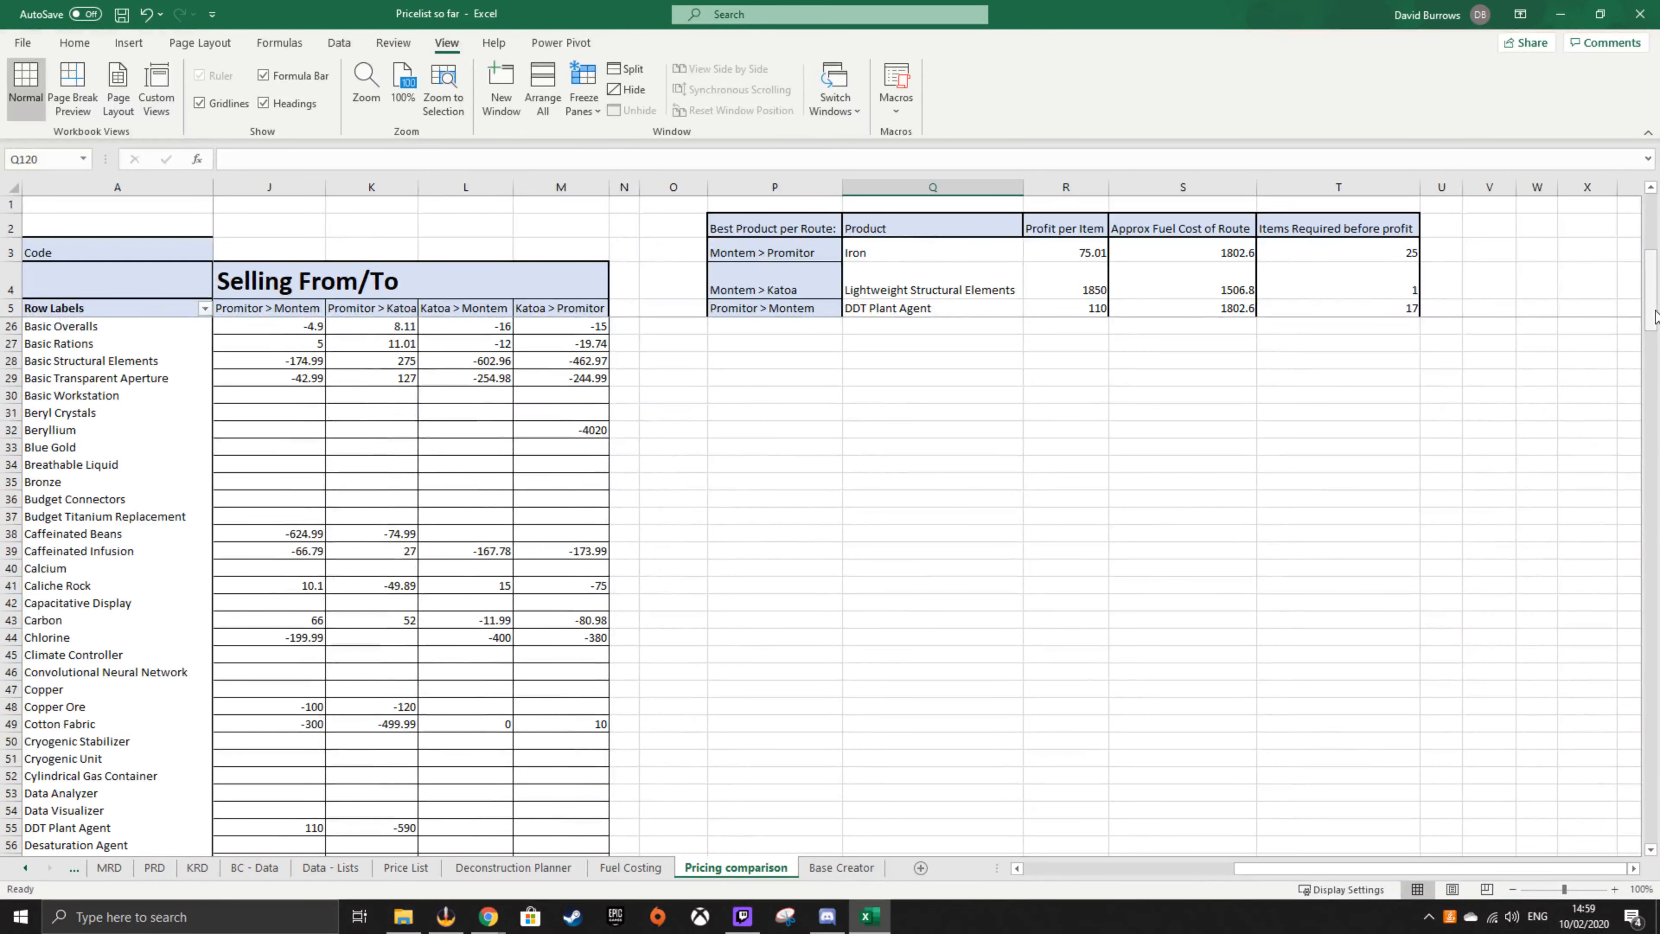
drag(1651, 303, 1656, 191)
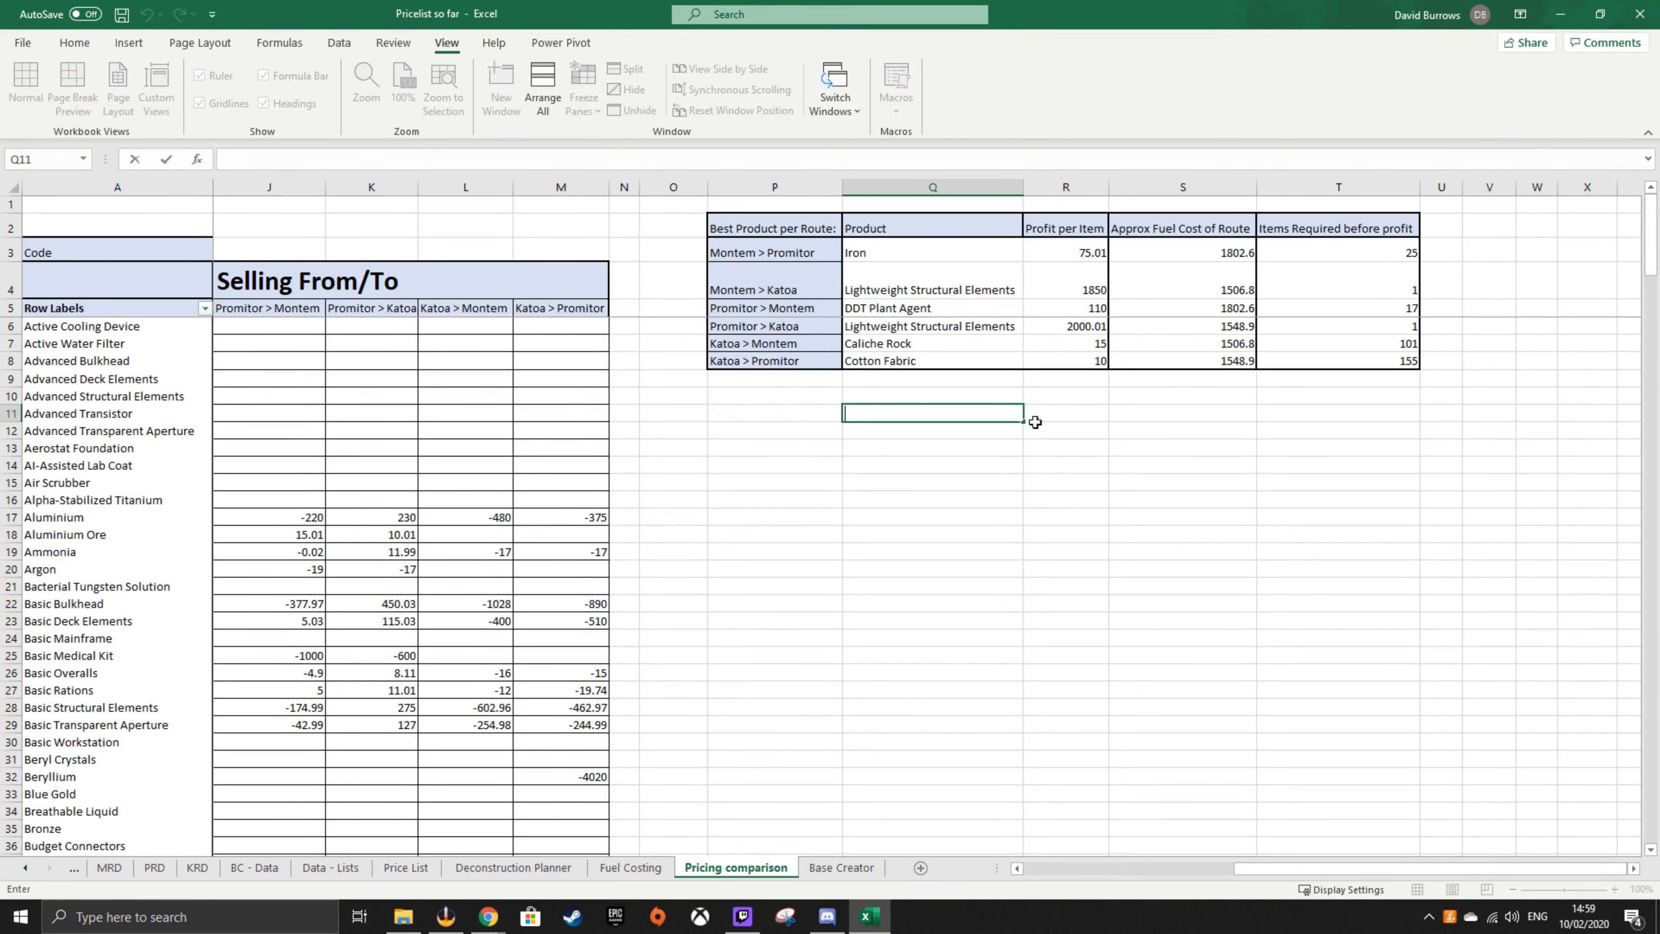
click(1065, 430)
drag(840, 332, 1327, 345)
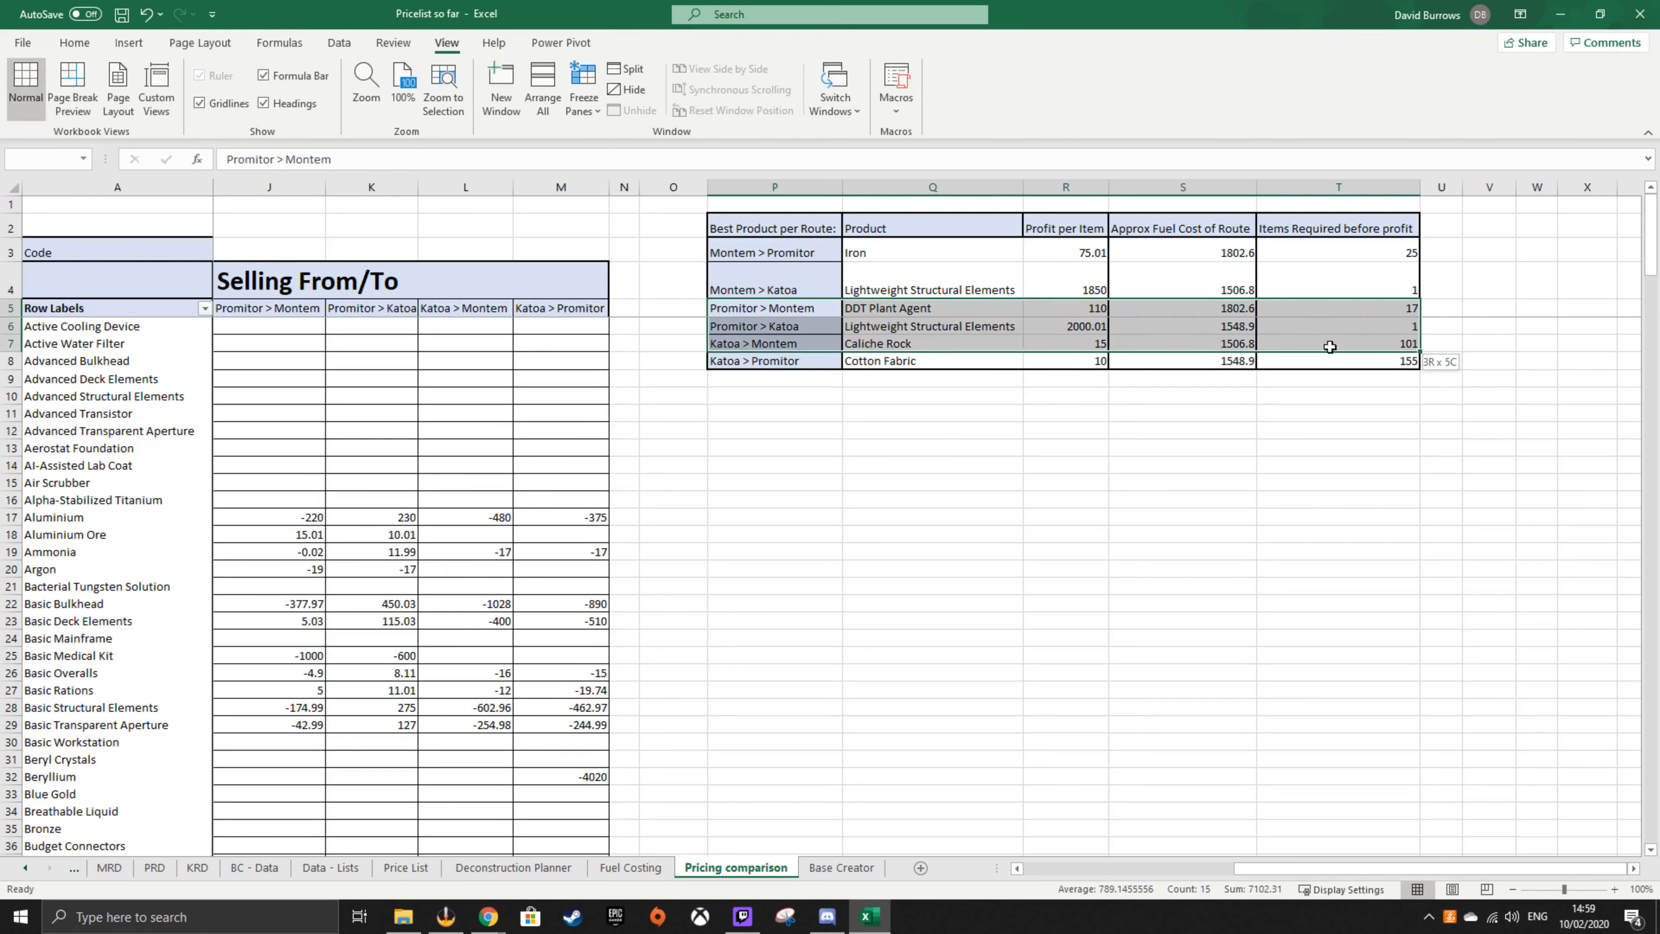
click(1304, 479)
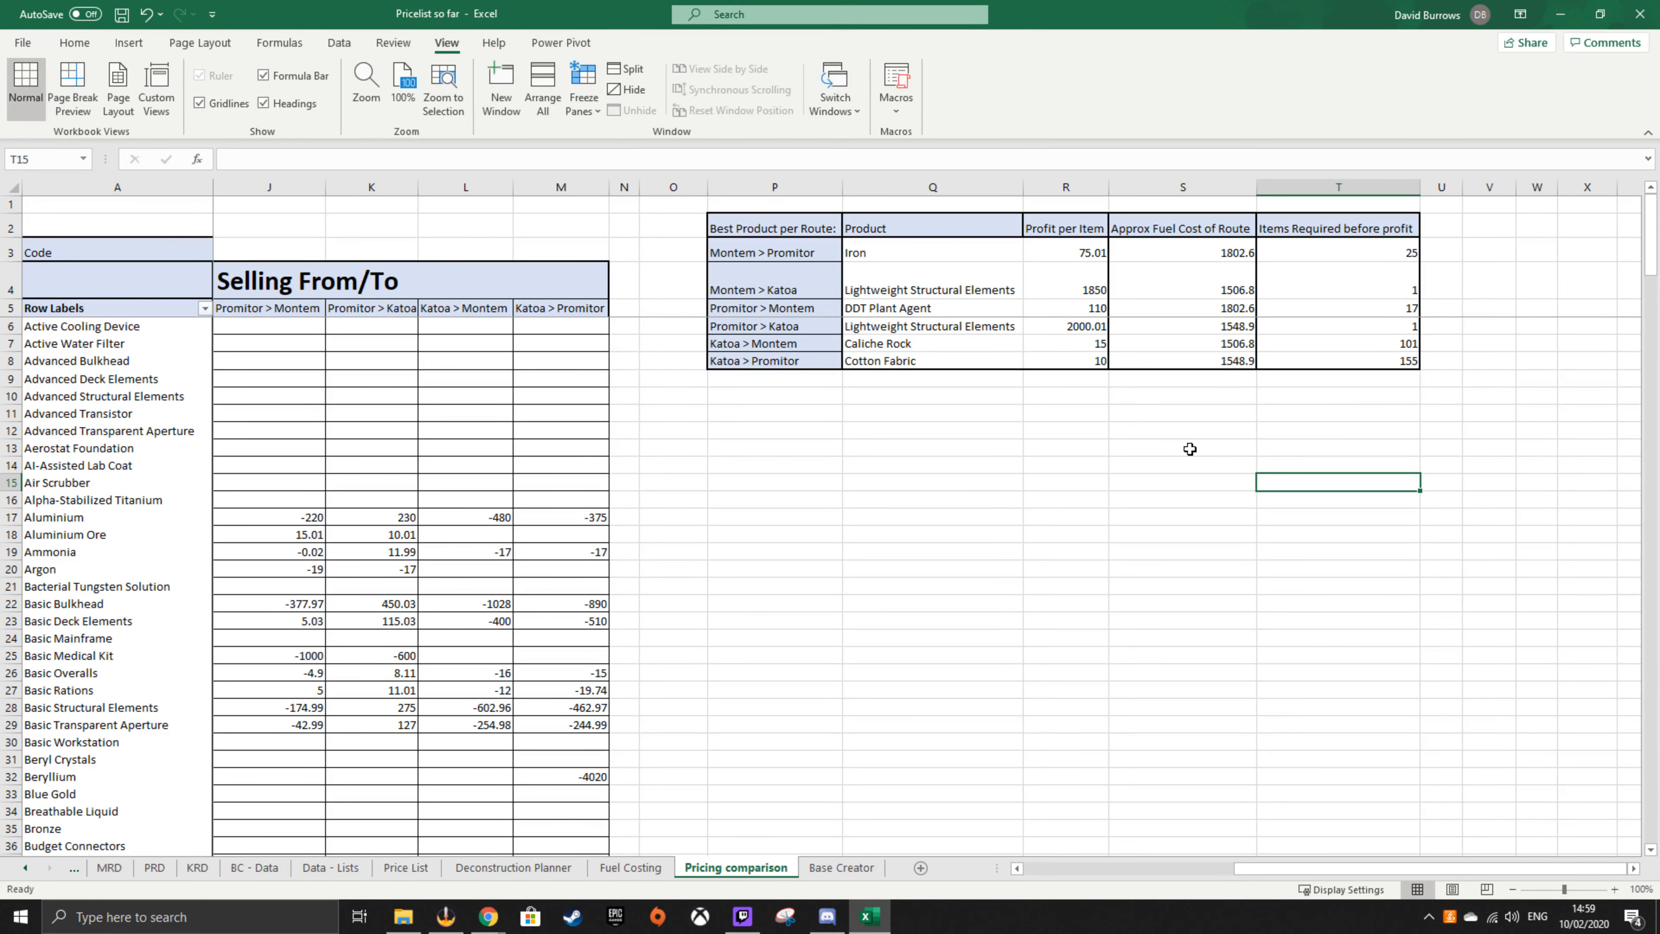
click(1003, 416)
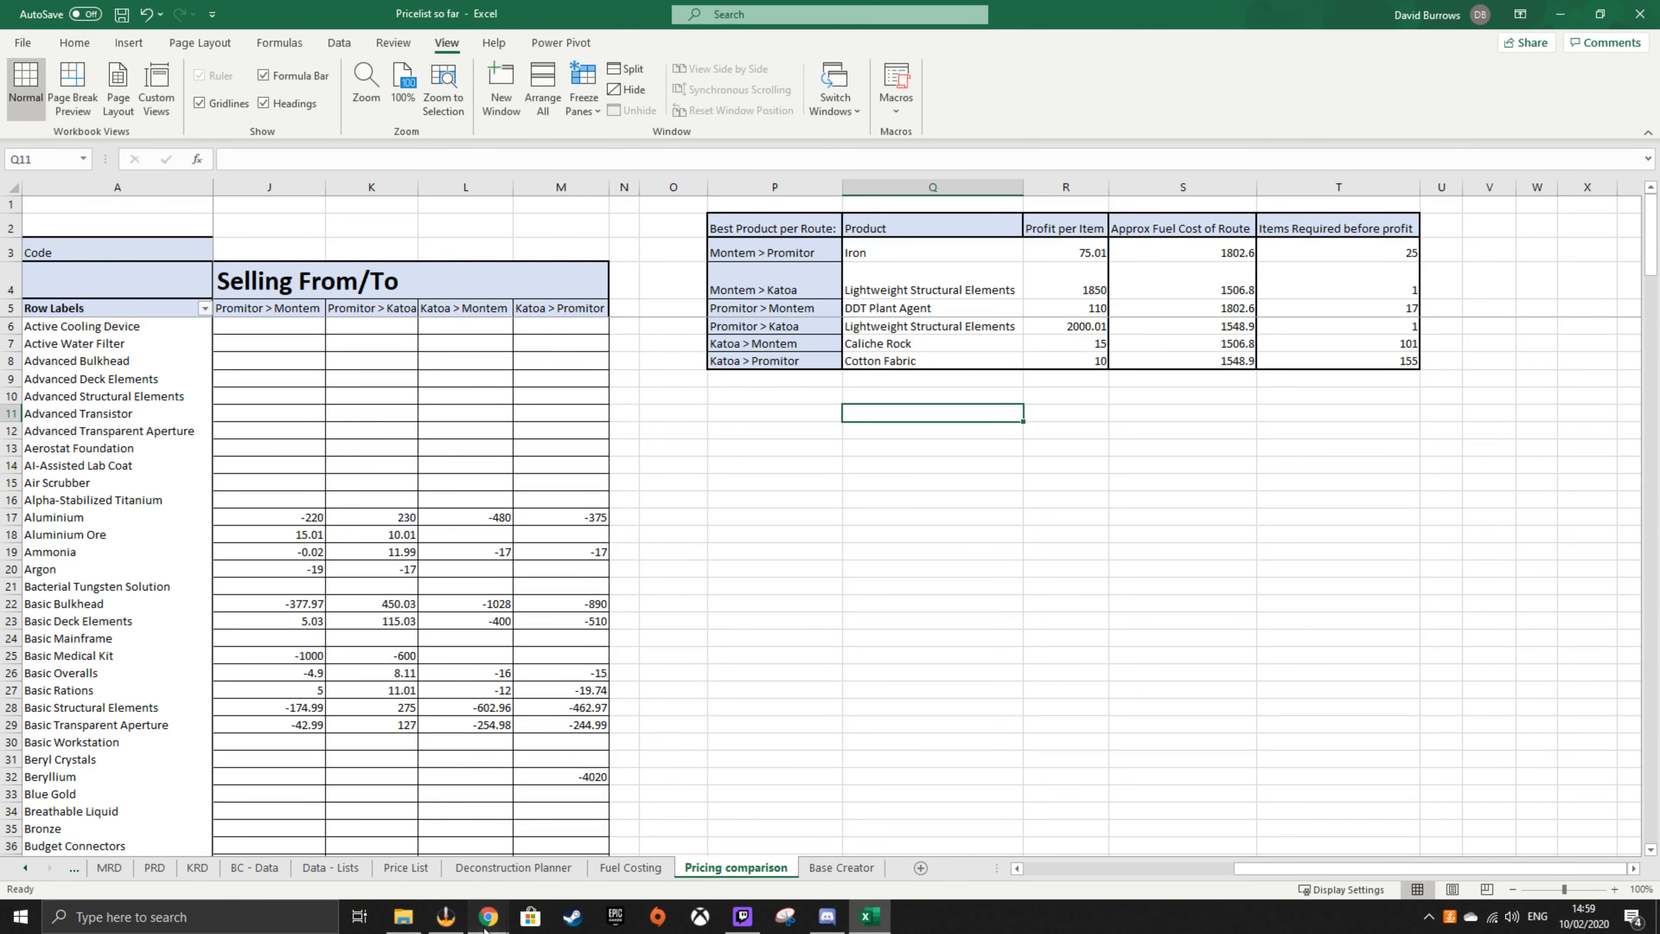
- Select the price date note in cells D1:E1 of the Base Creator sheet in Excel to check how current the prices are
click(392, 827)
mouse_move(243, 96)
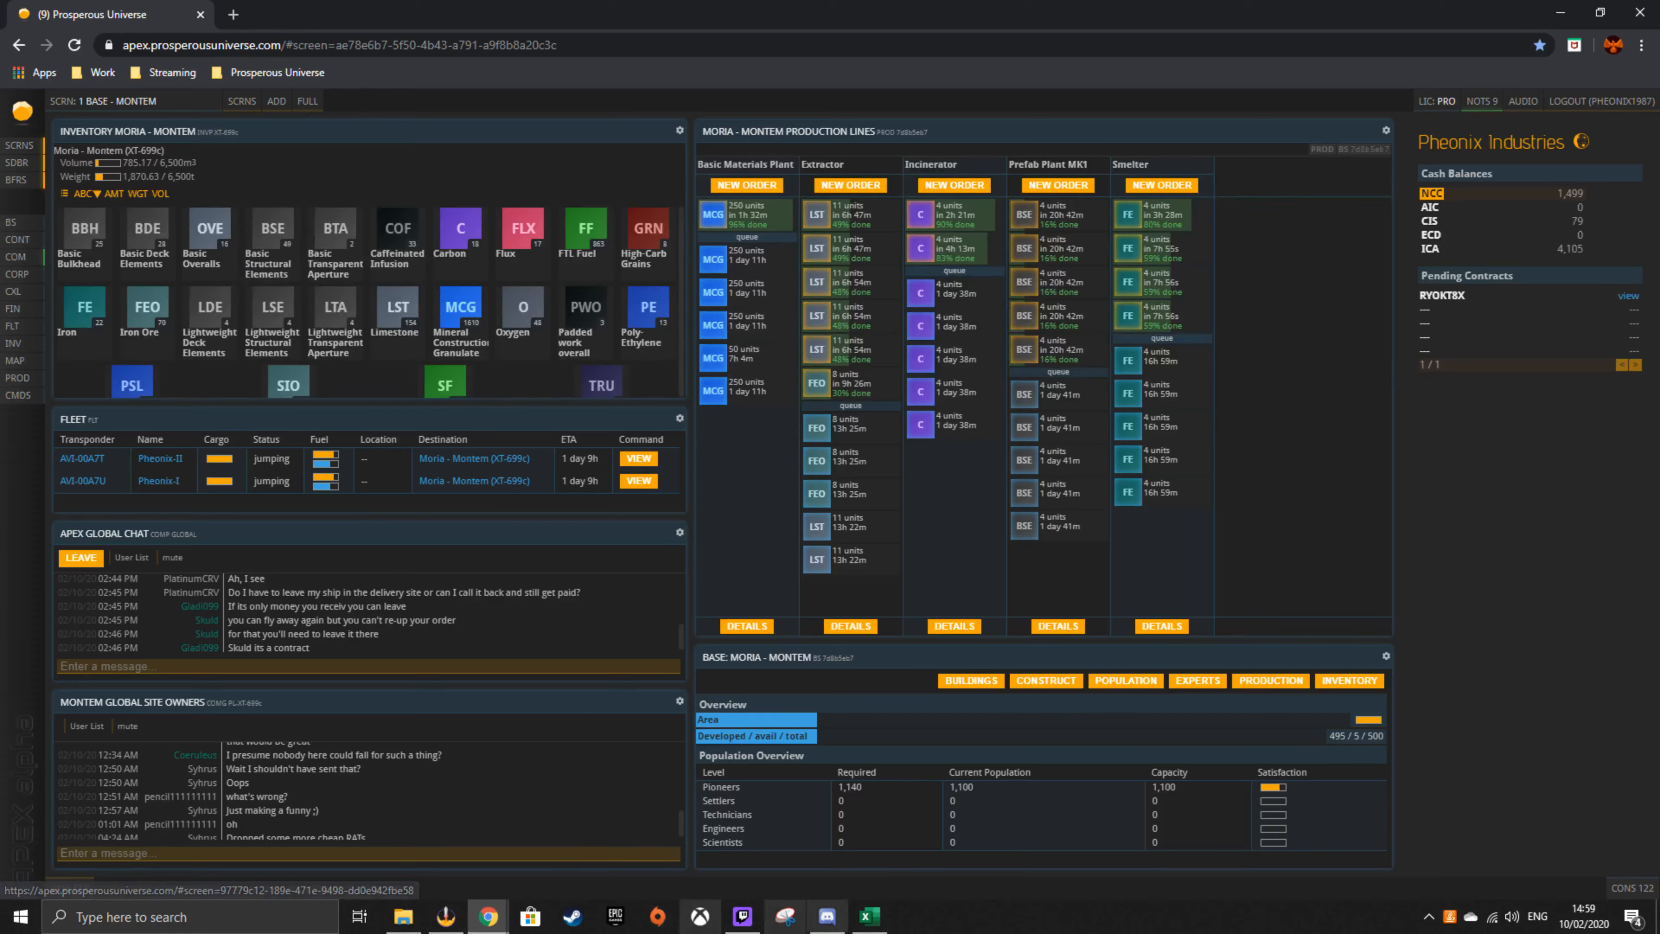
click(871, 919)
click(814, 869)
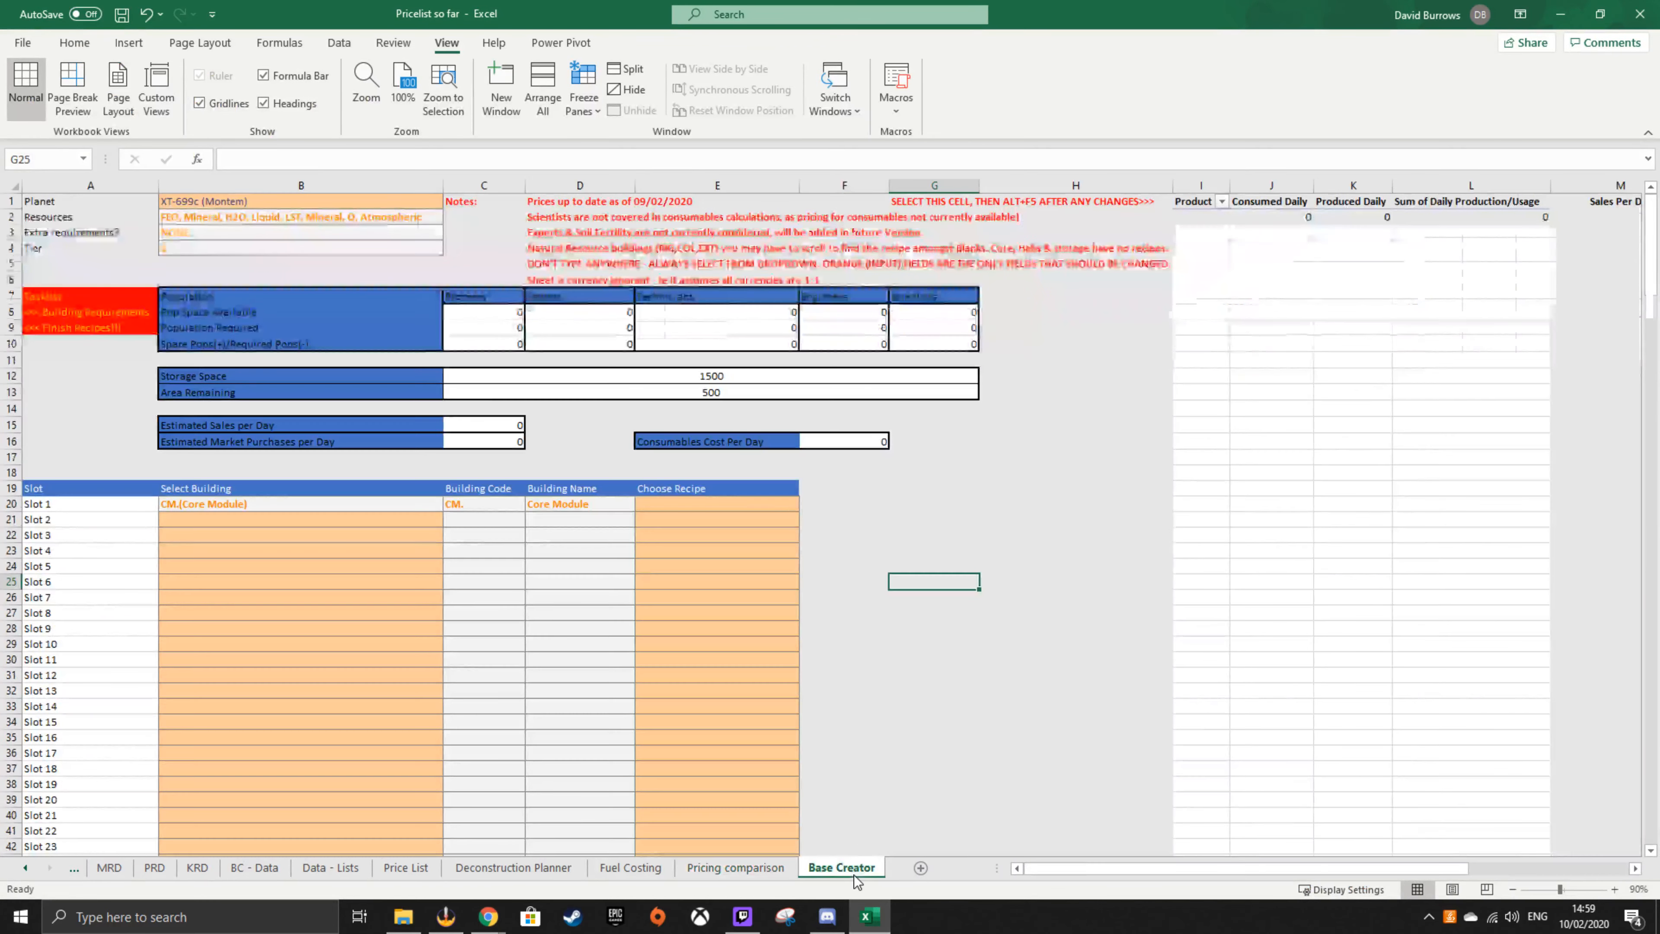
drag(568, 202, 697, 198)
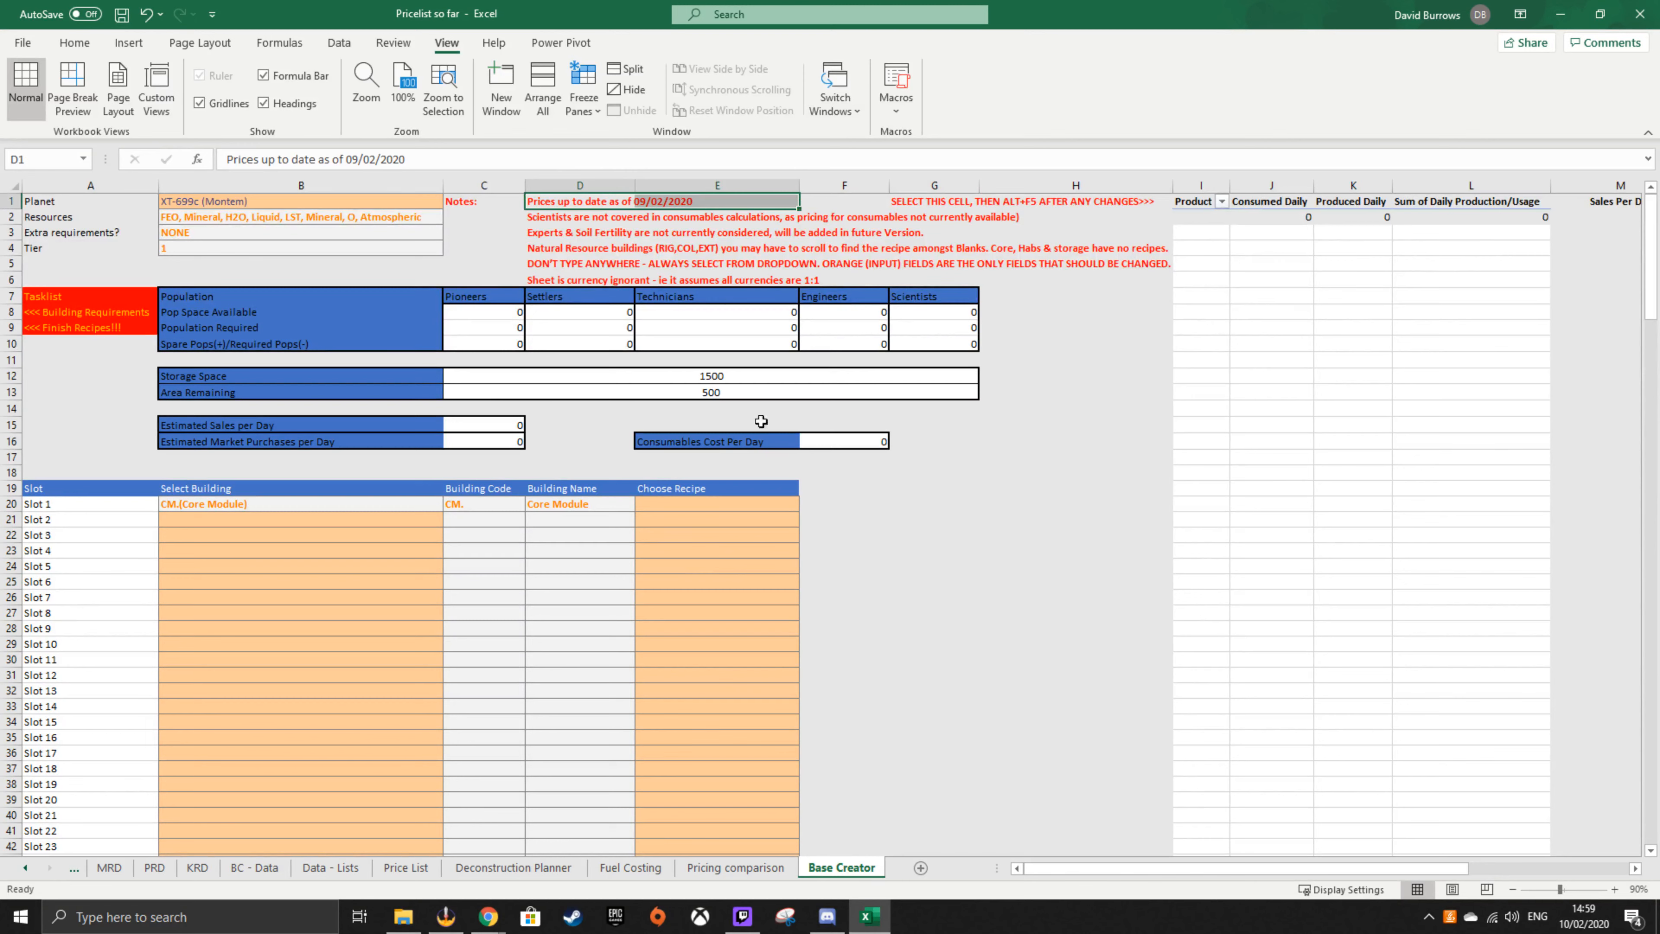
click(1119, 552)
drag(585, 201, 657, 204)
- Switch to Prosperous Universe in Chrome and open the MARKETS screen
mouse_move(486, 916)
click(398, 844)
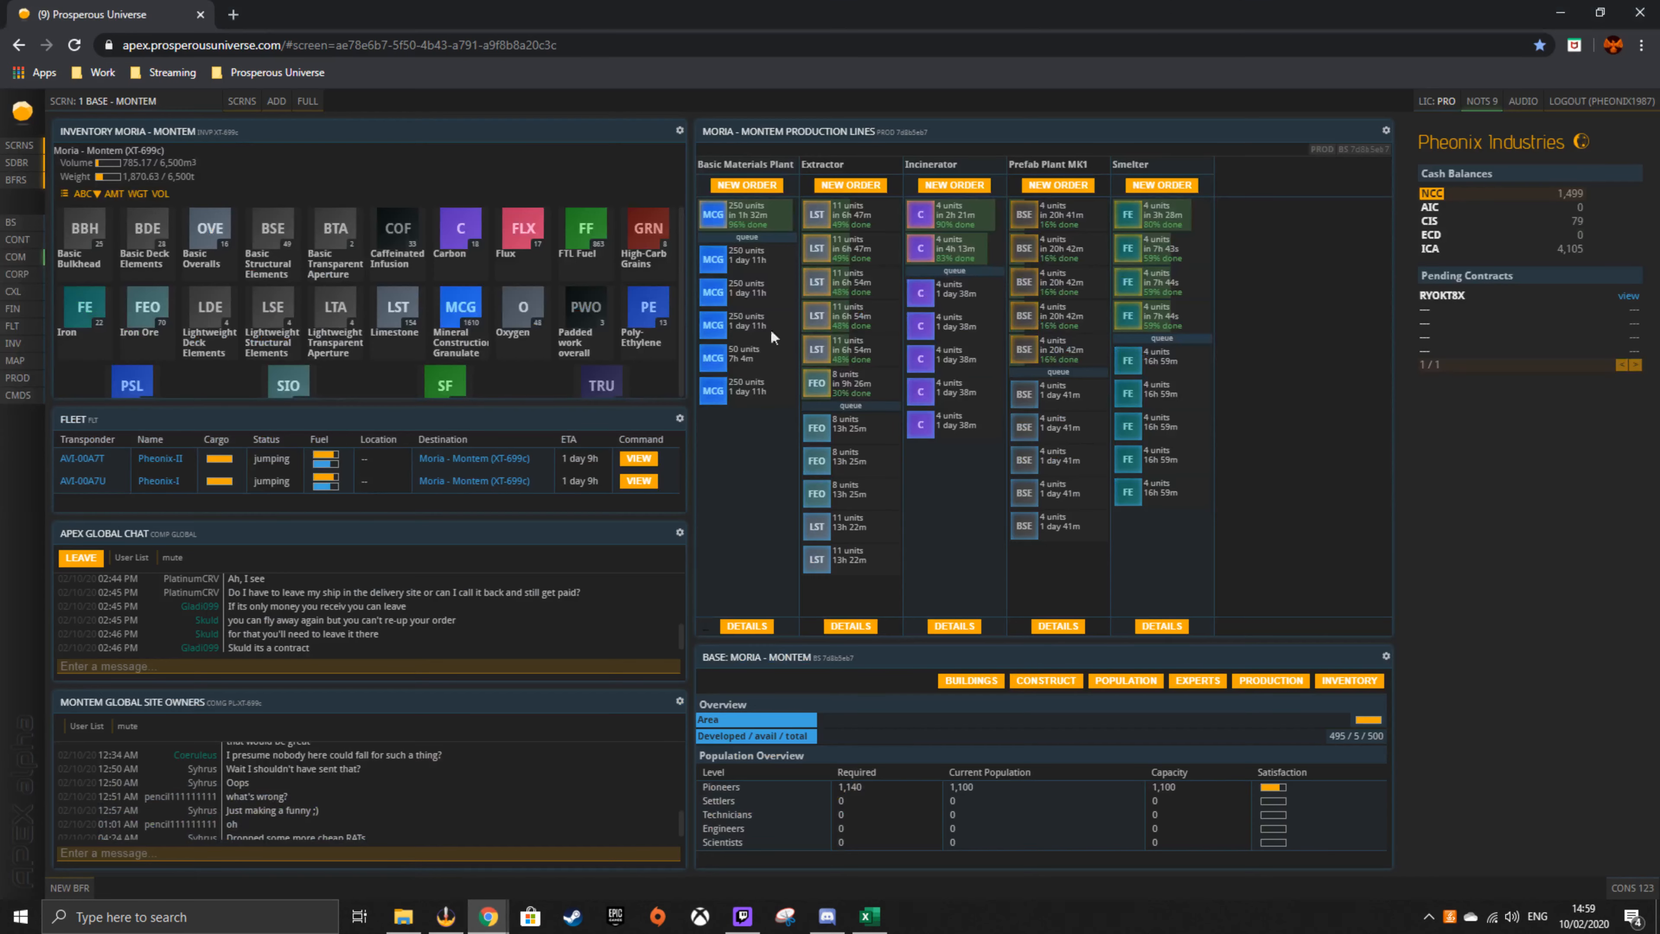
mouse_move(247, 105)
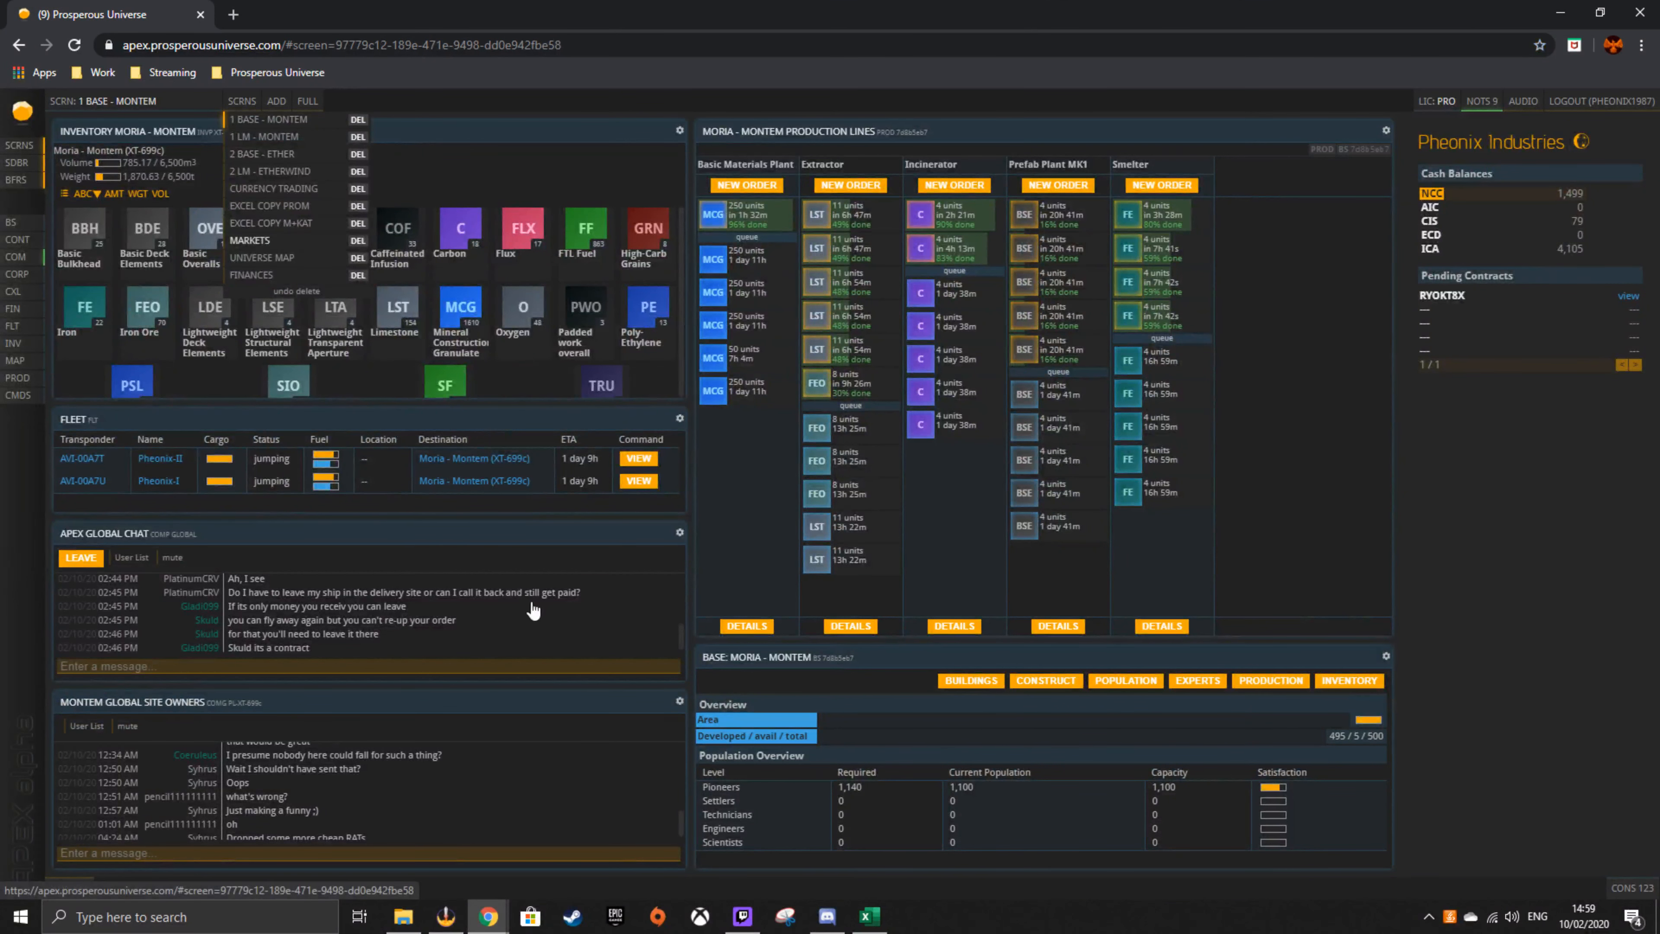
click(260, 243)
- Set the commodity category to Construction Prefabs in both the Montem and Katoa commodity exchanges
click(461, 236)
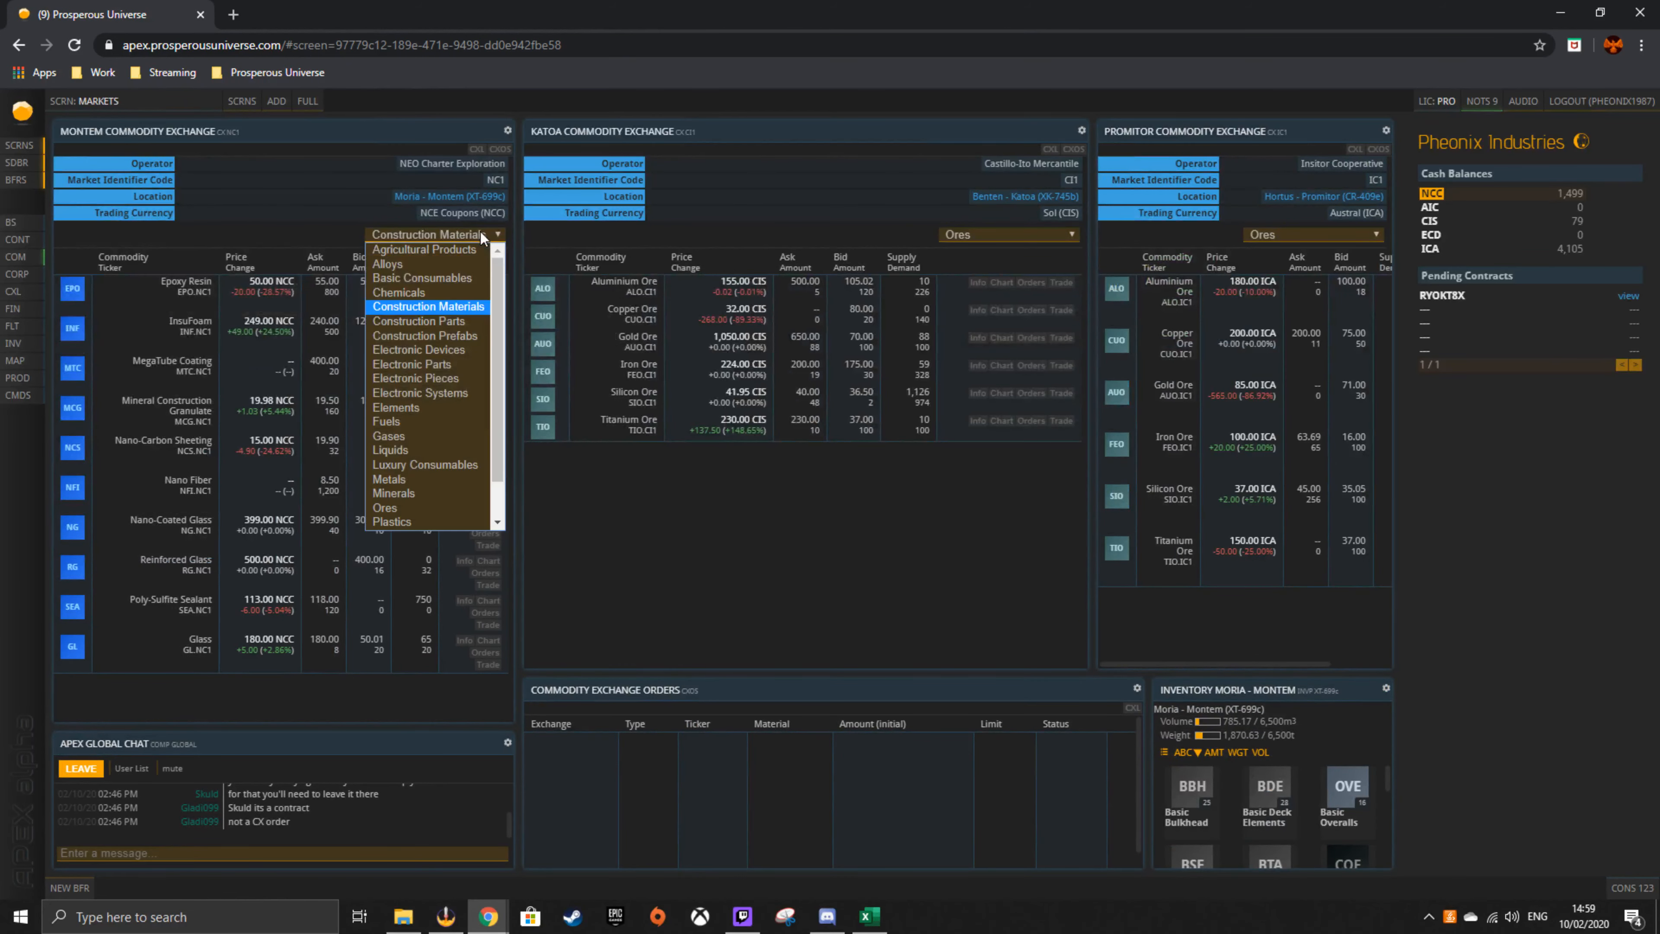
click(437, 346)
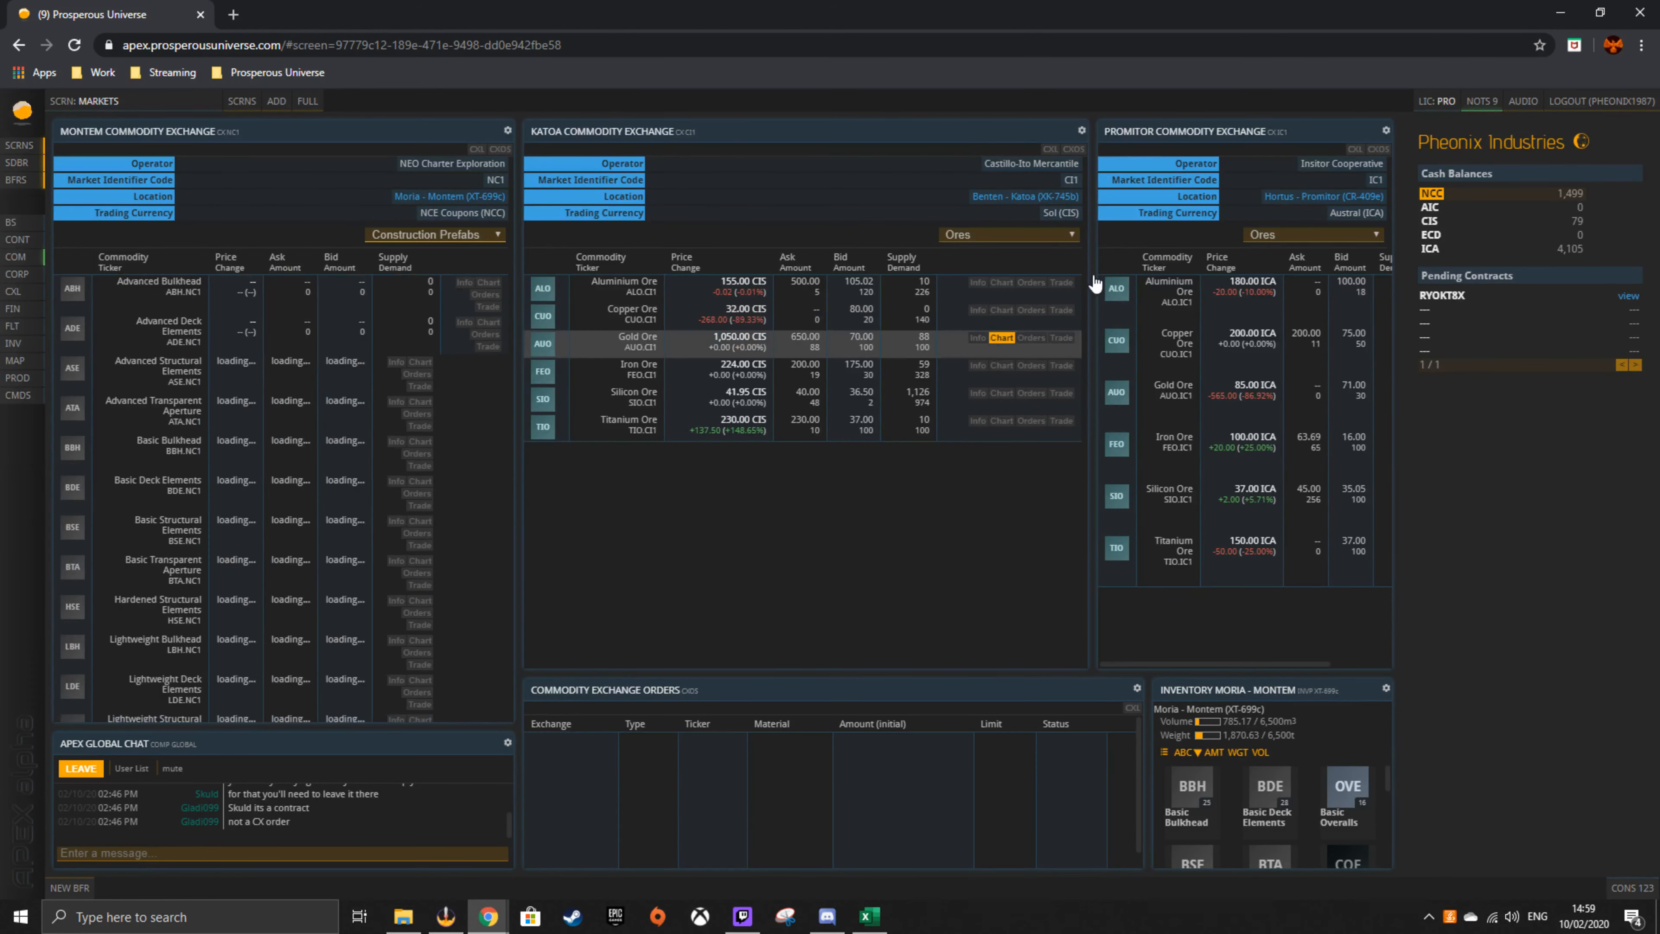
click(1041, 235)
click(1017, 344)
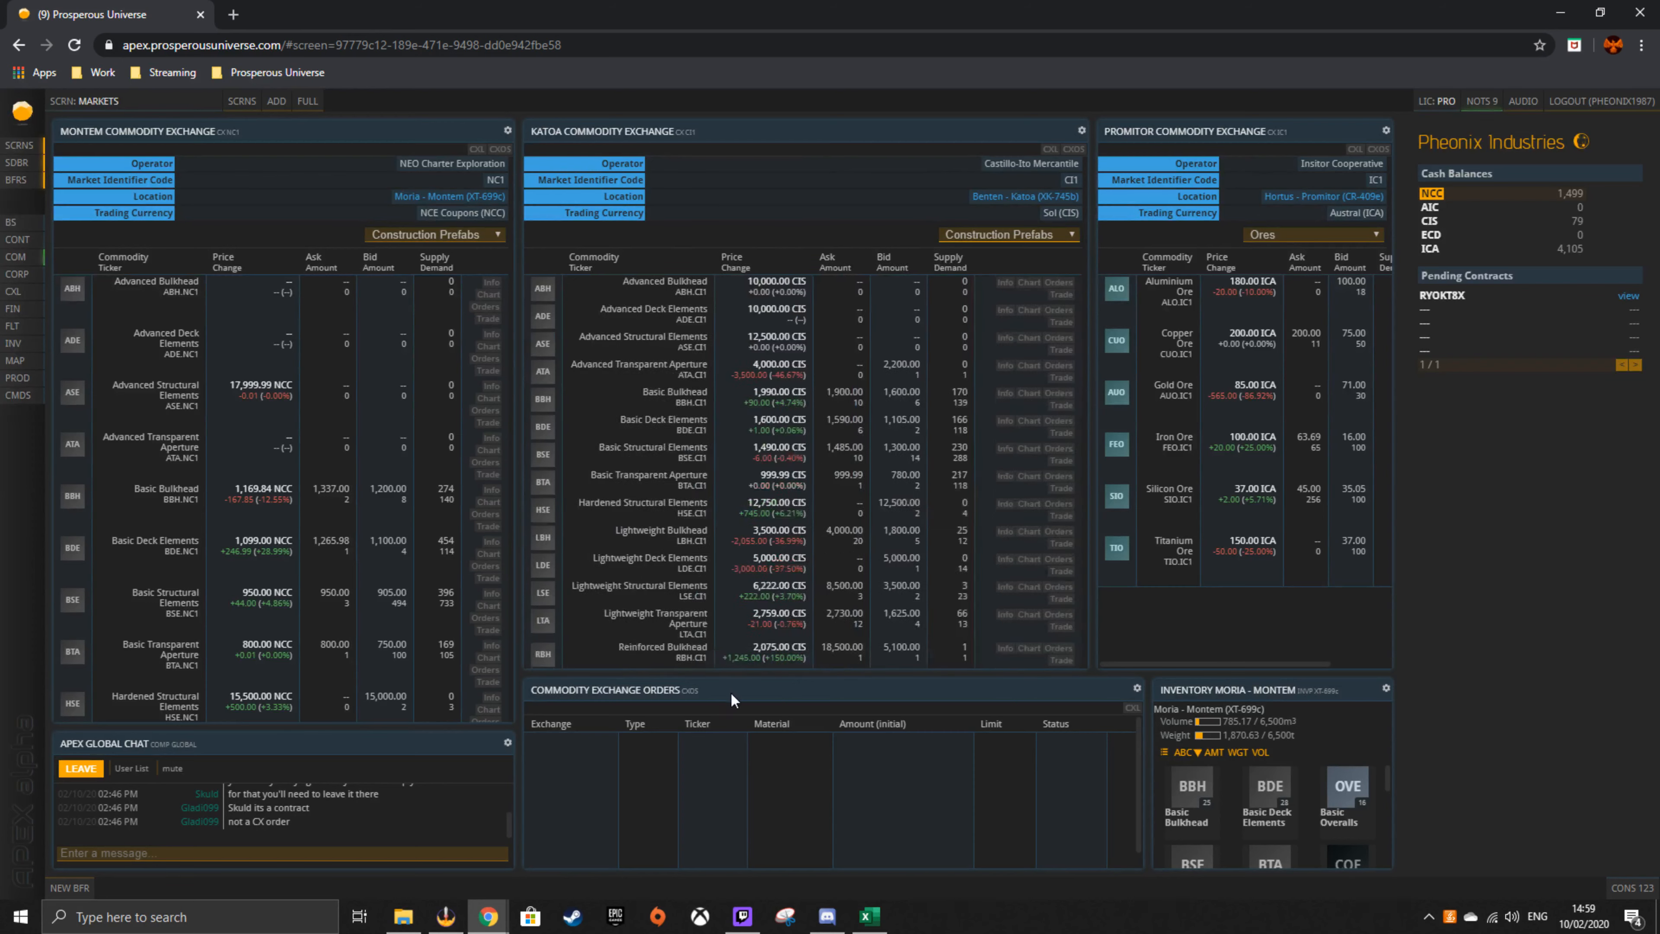
- Extend the exchange panels downward and widen the Promitor panel at the expense of the Katoa panel
drag(801, 674, 803, 726)
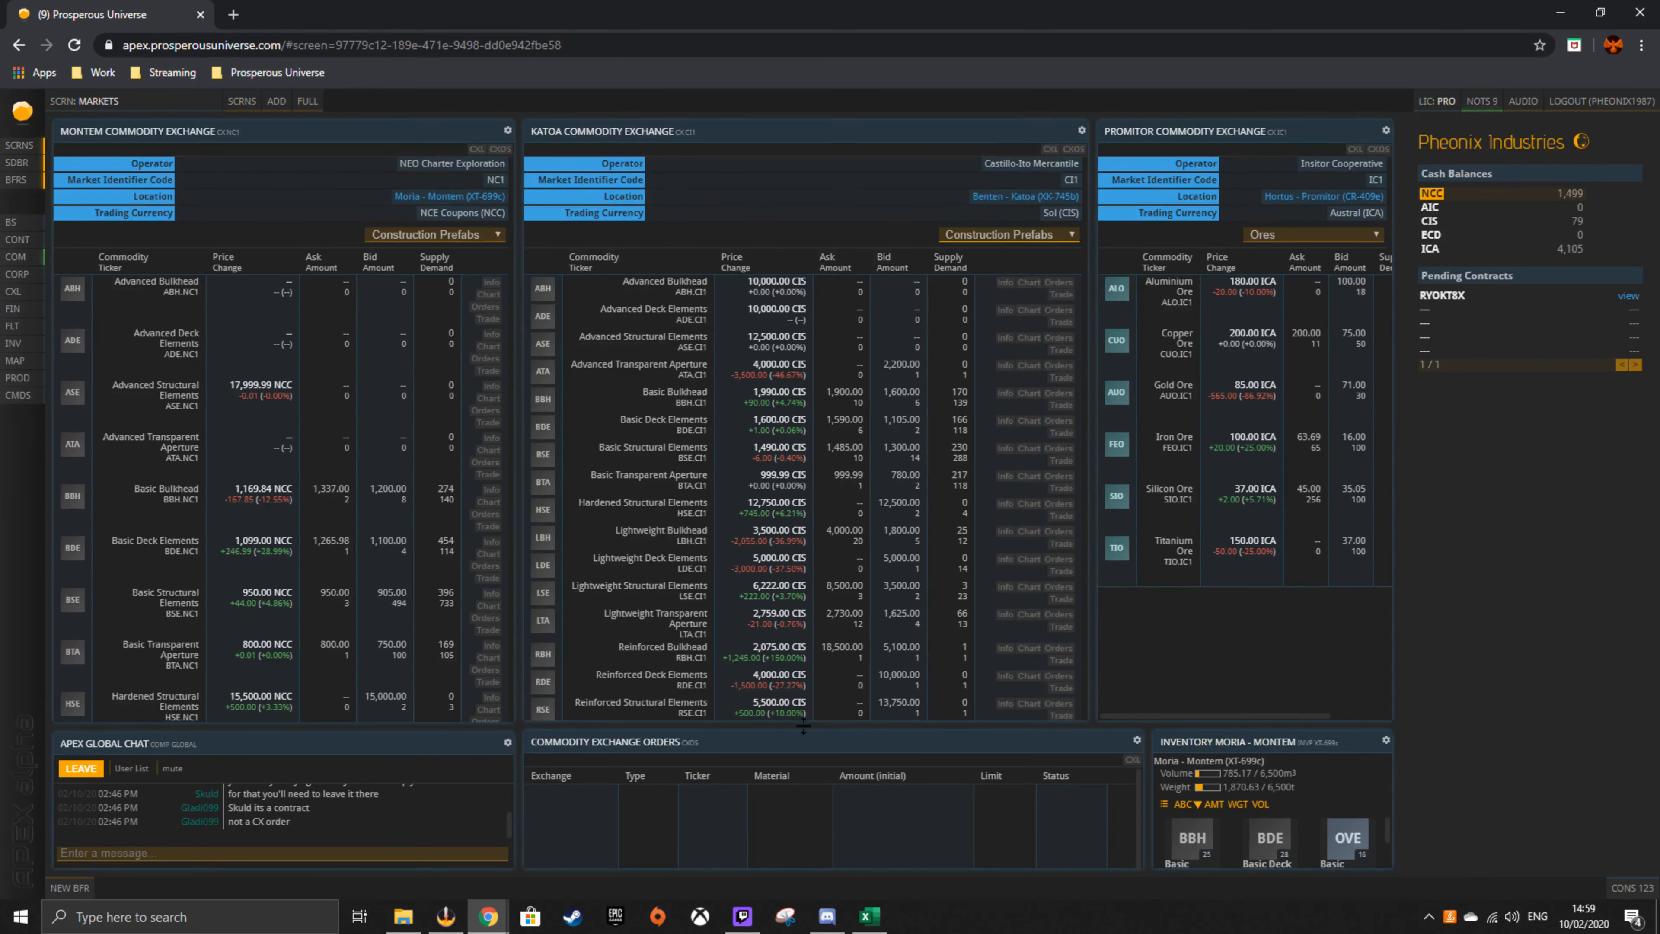
scroll(167, 555, down, 2)
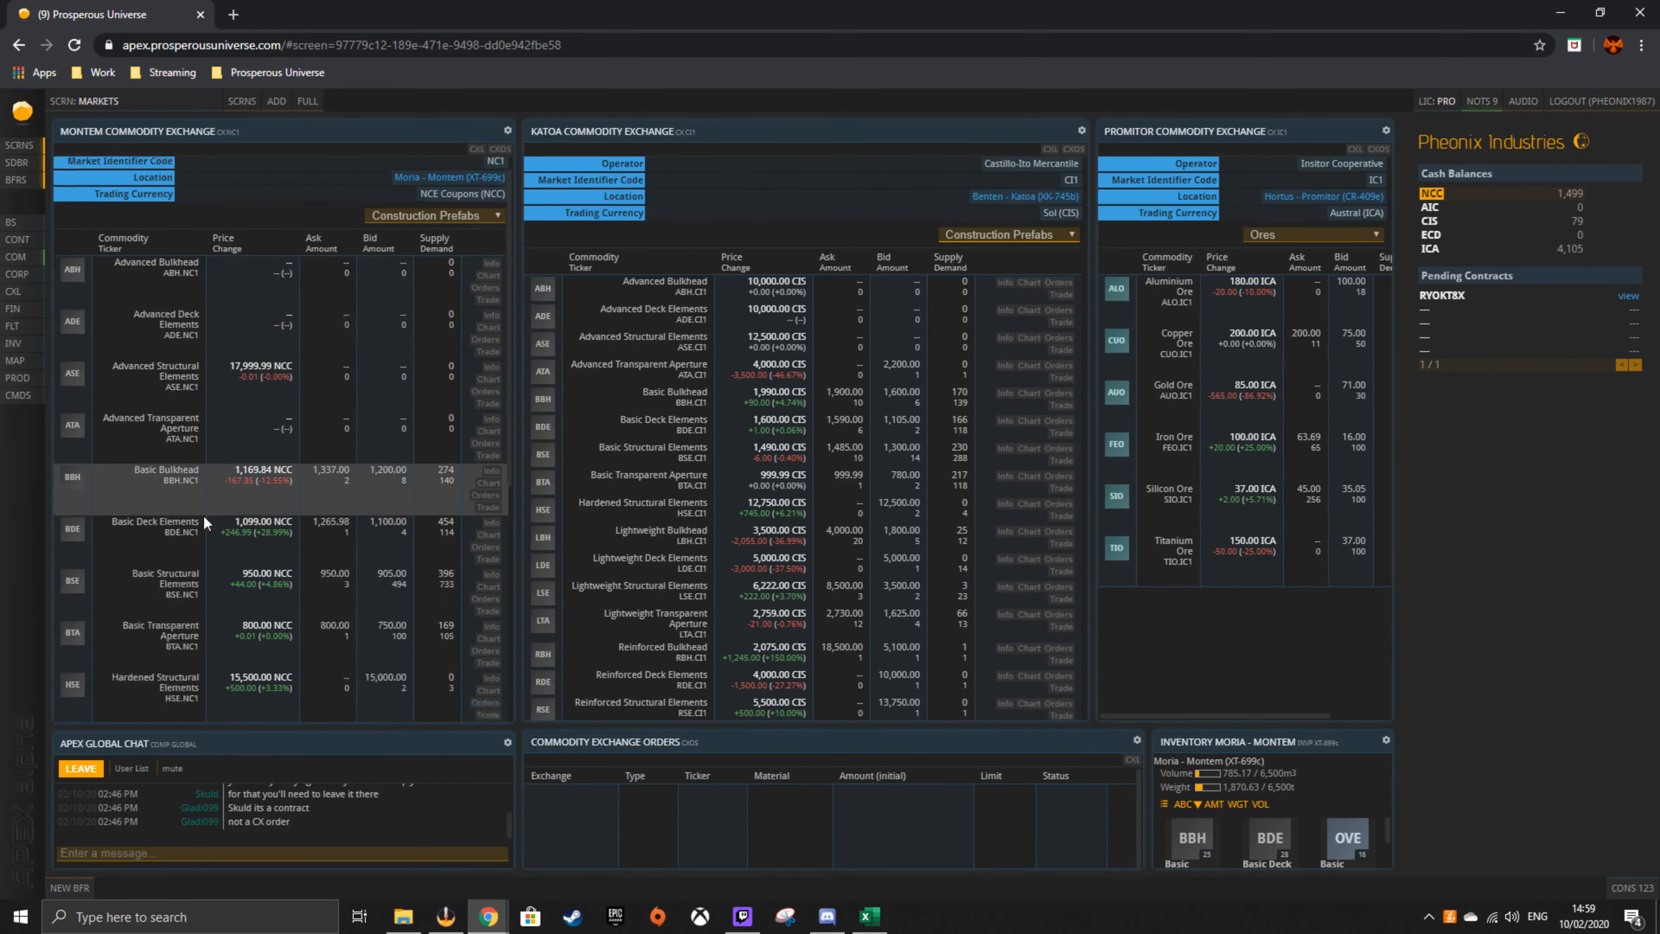
scroll(743, 476, down, 1)
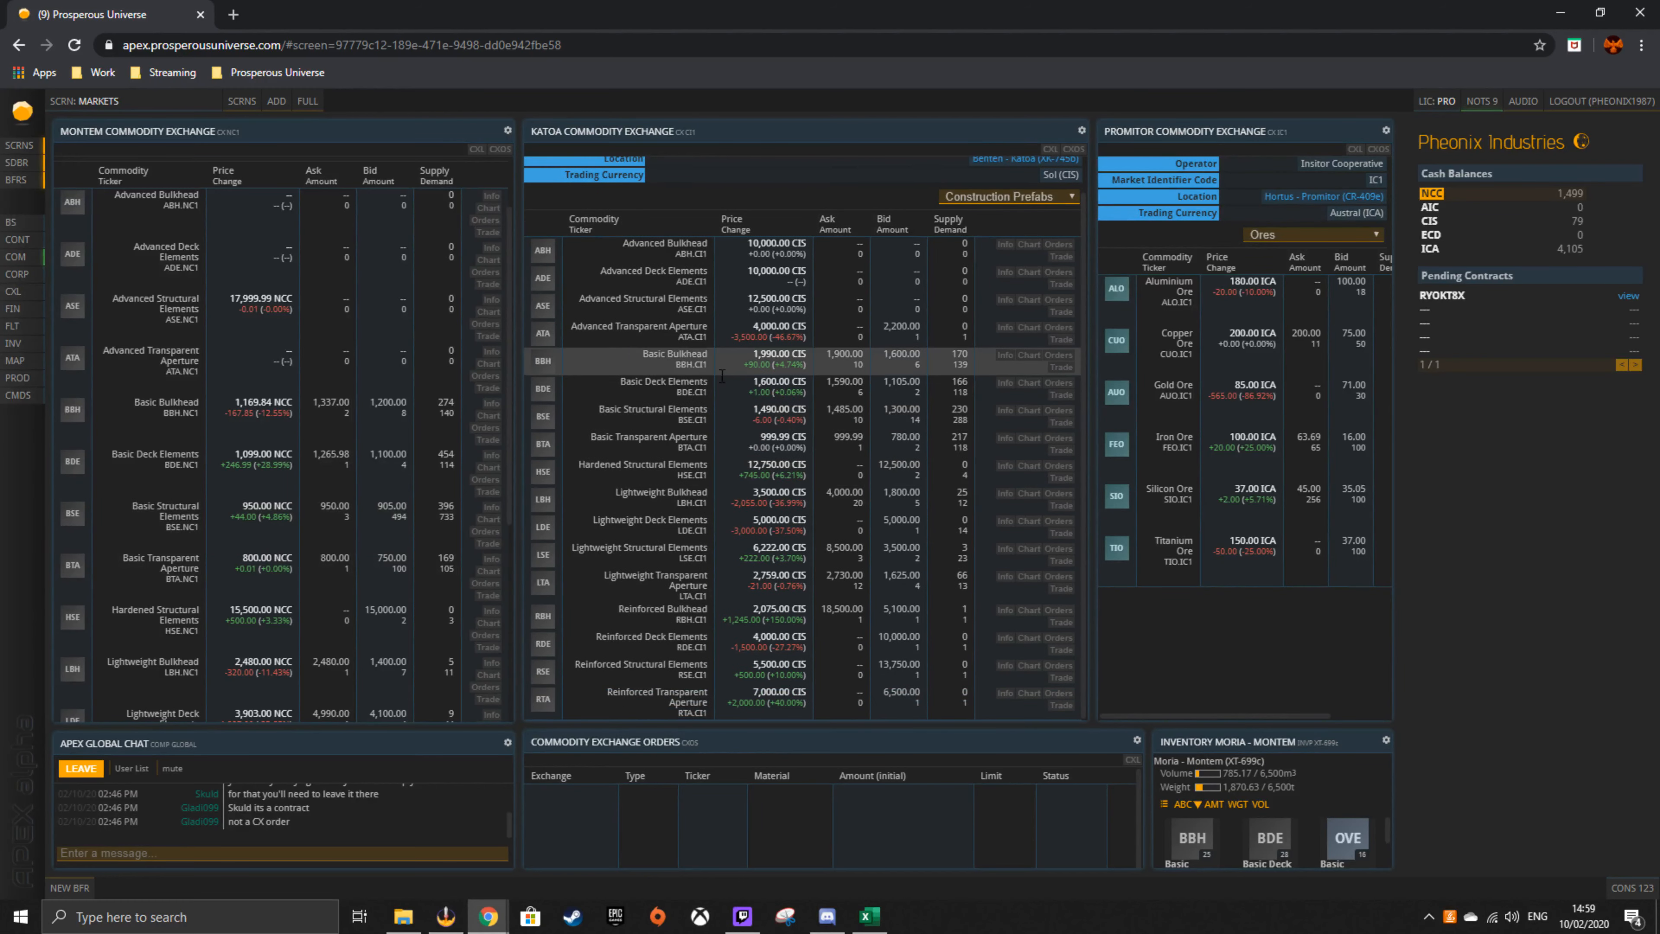
scroll(844, 364, up, 1)
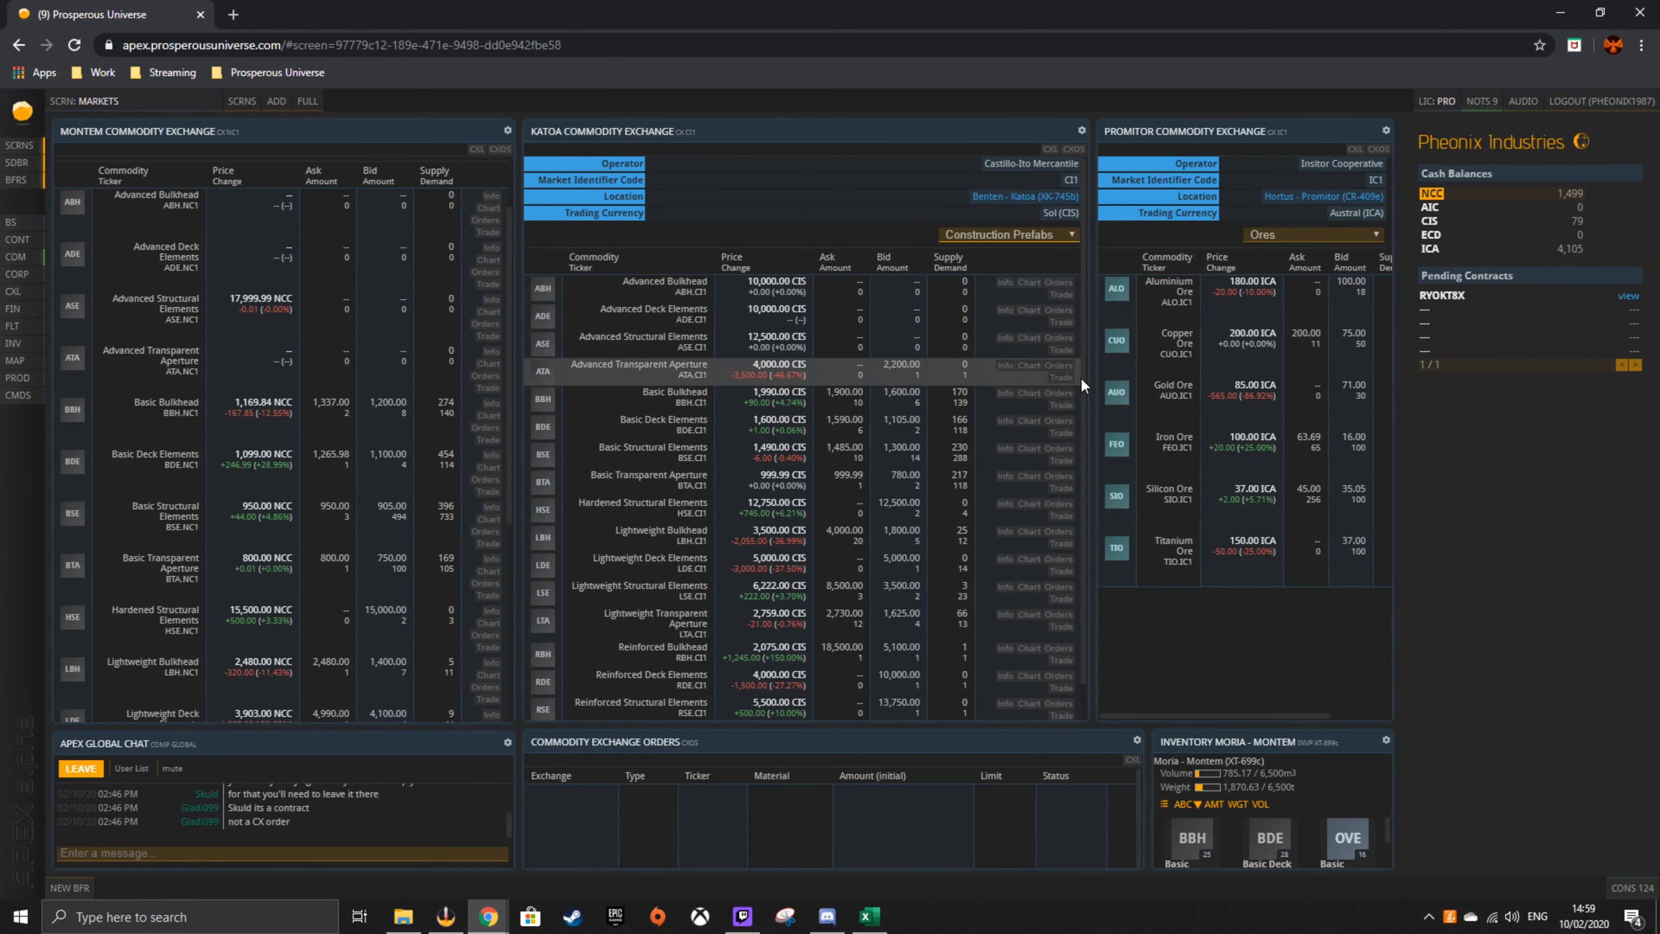
drag(1088, 383, 987, 410)
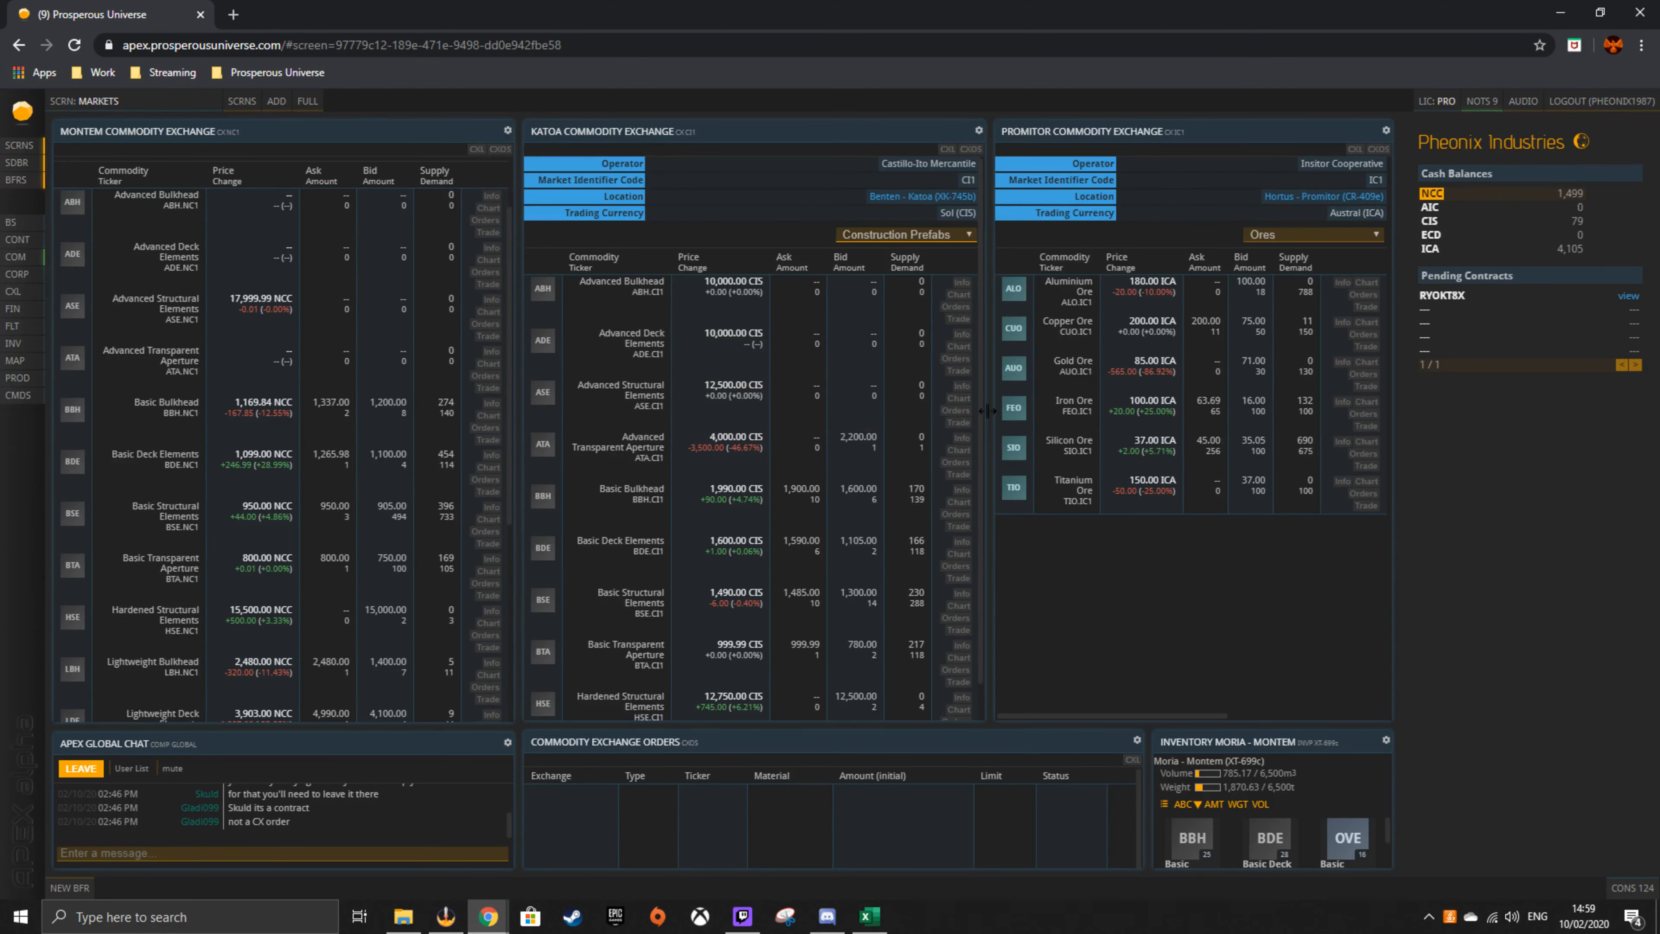
drag(988, 411, 1030, 411)
scroll(366, 332, up, 3)
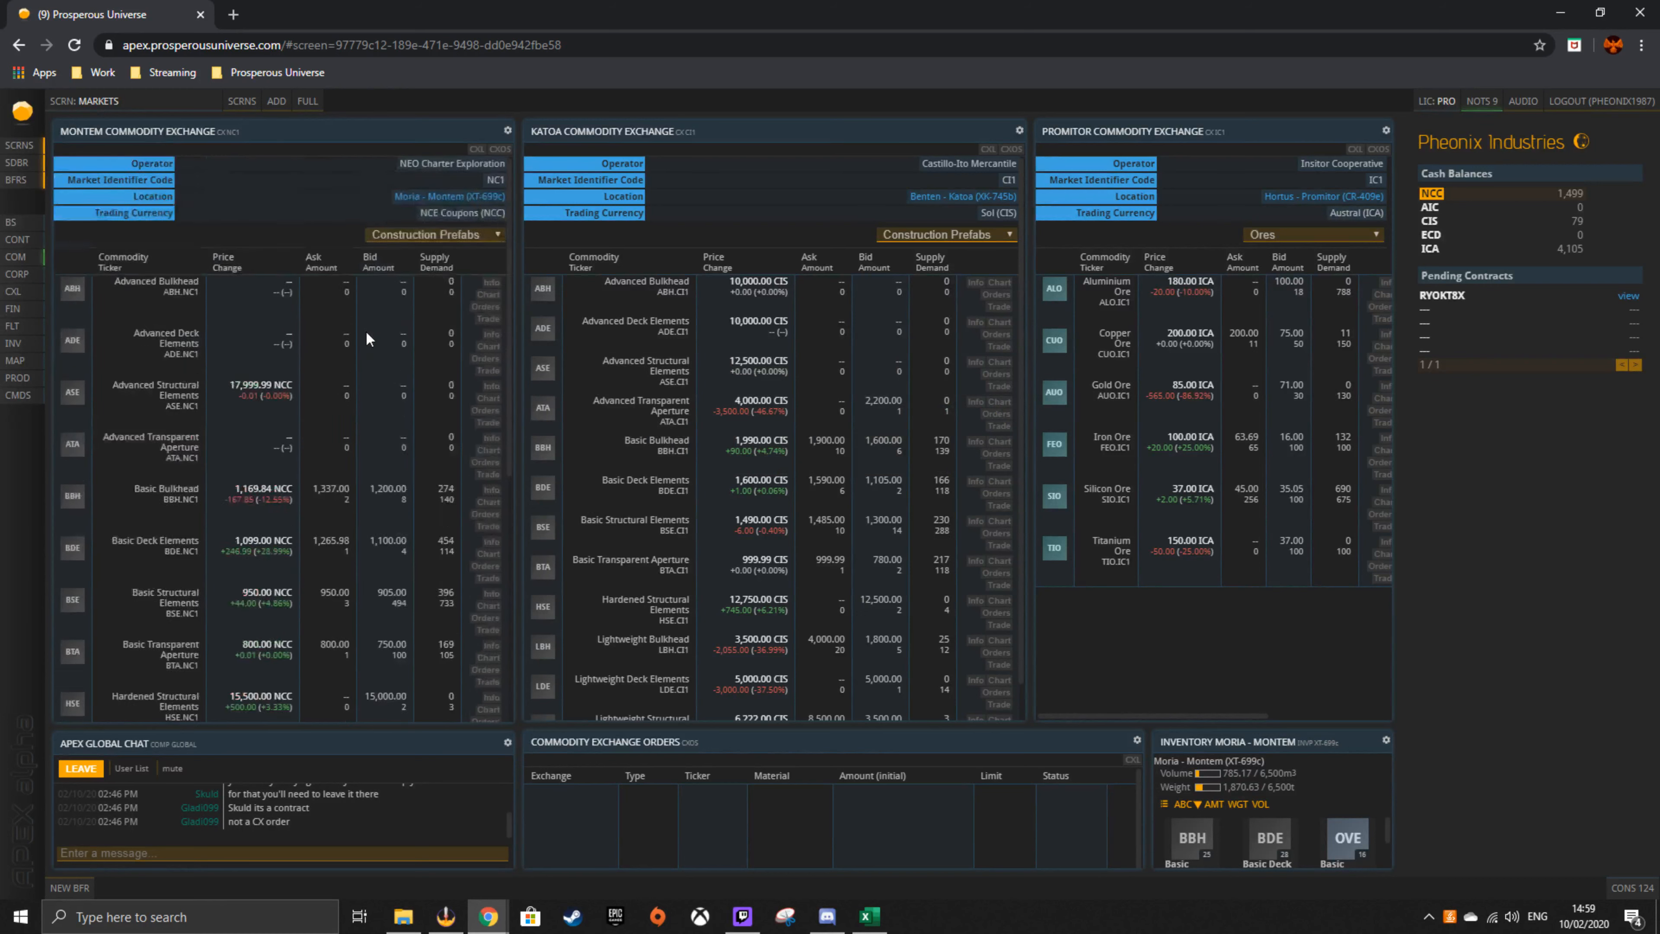
drag(1031, 386, 1022, 388)
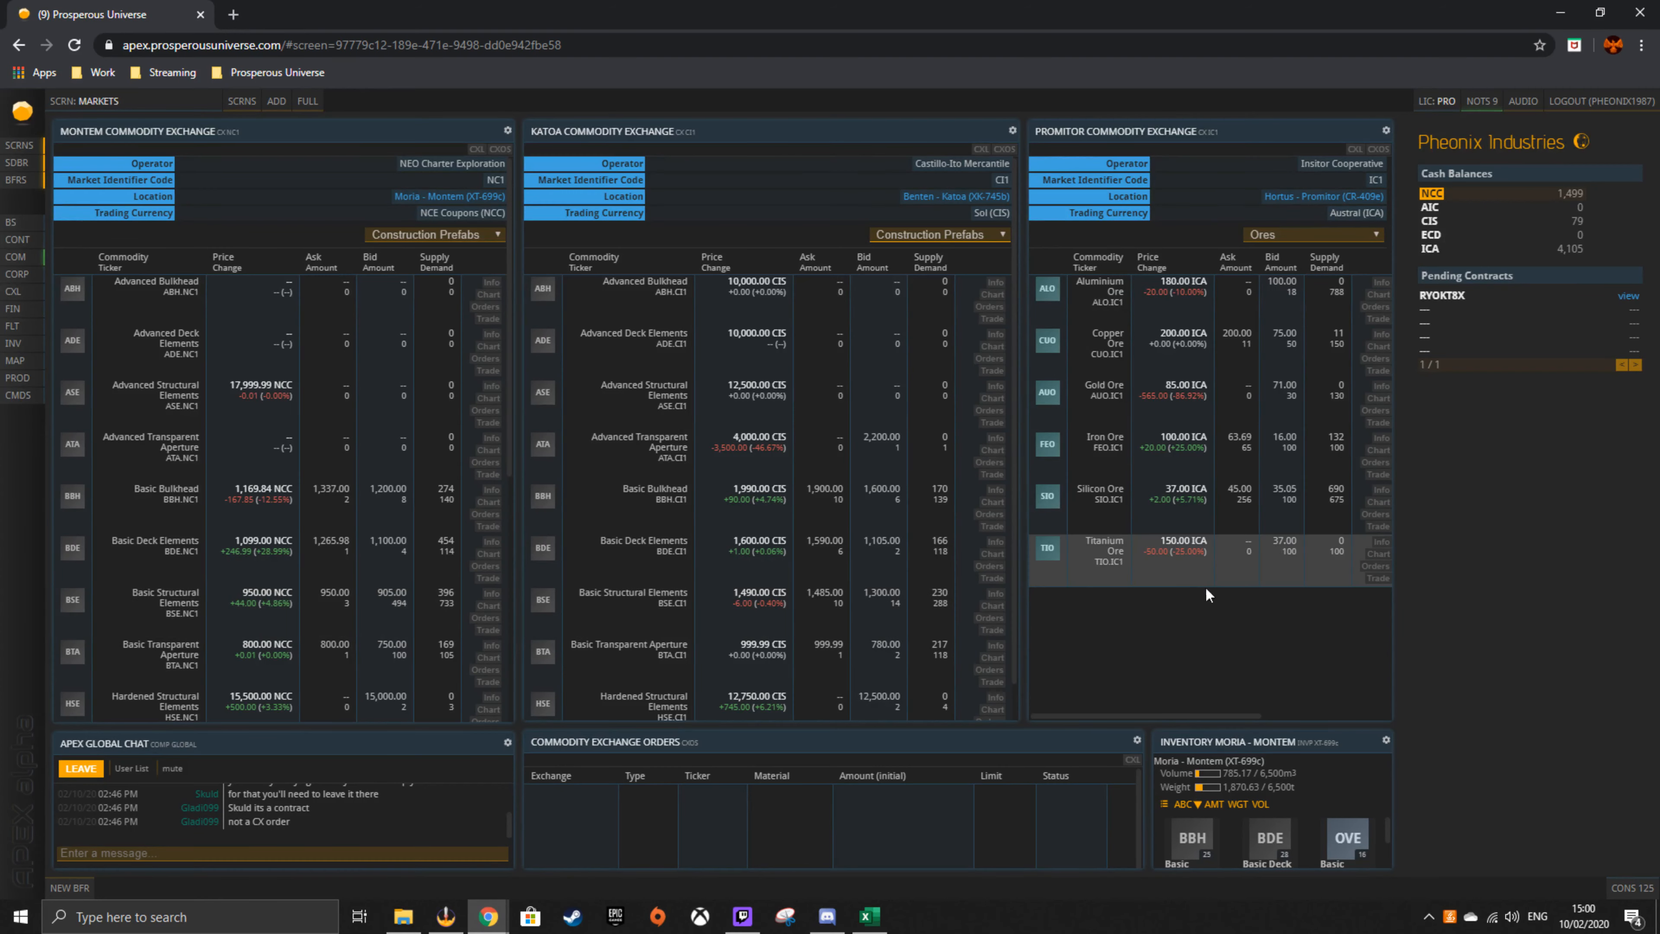
- Set the Promitor exchange to Construction Prefabs and compare the Lightweight Structural Elements prices across all three exchanges
click(1324, 236)
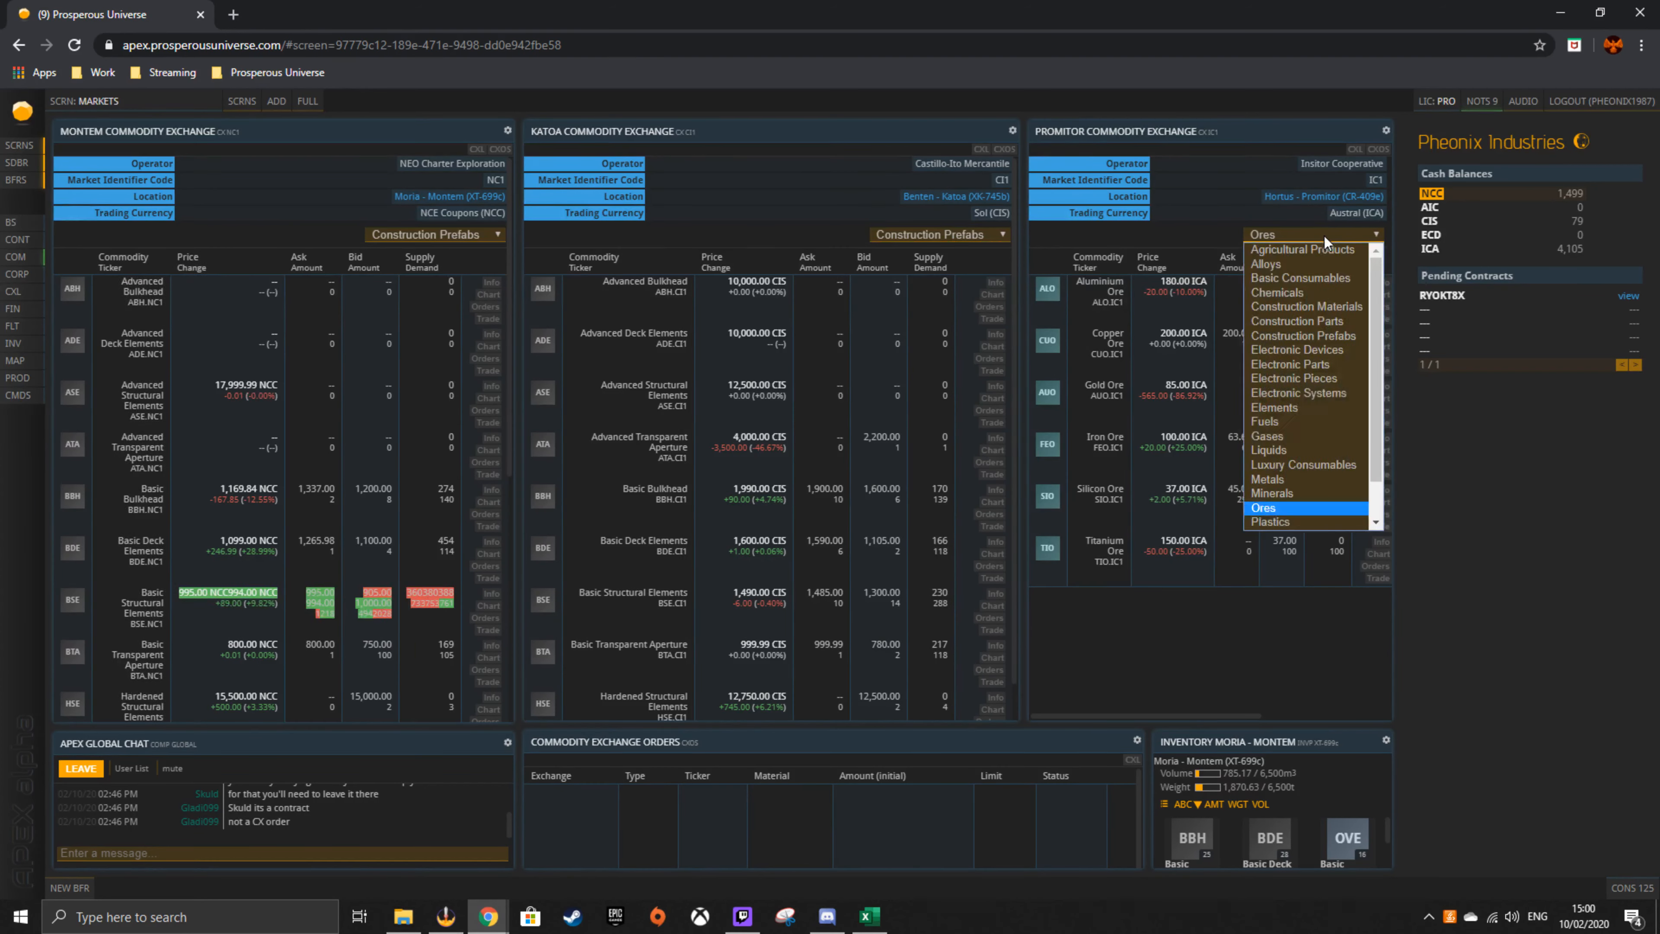
click(1304, 335)
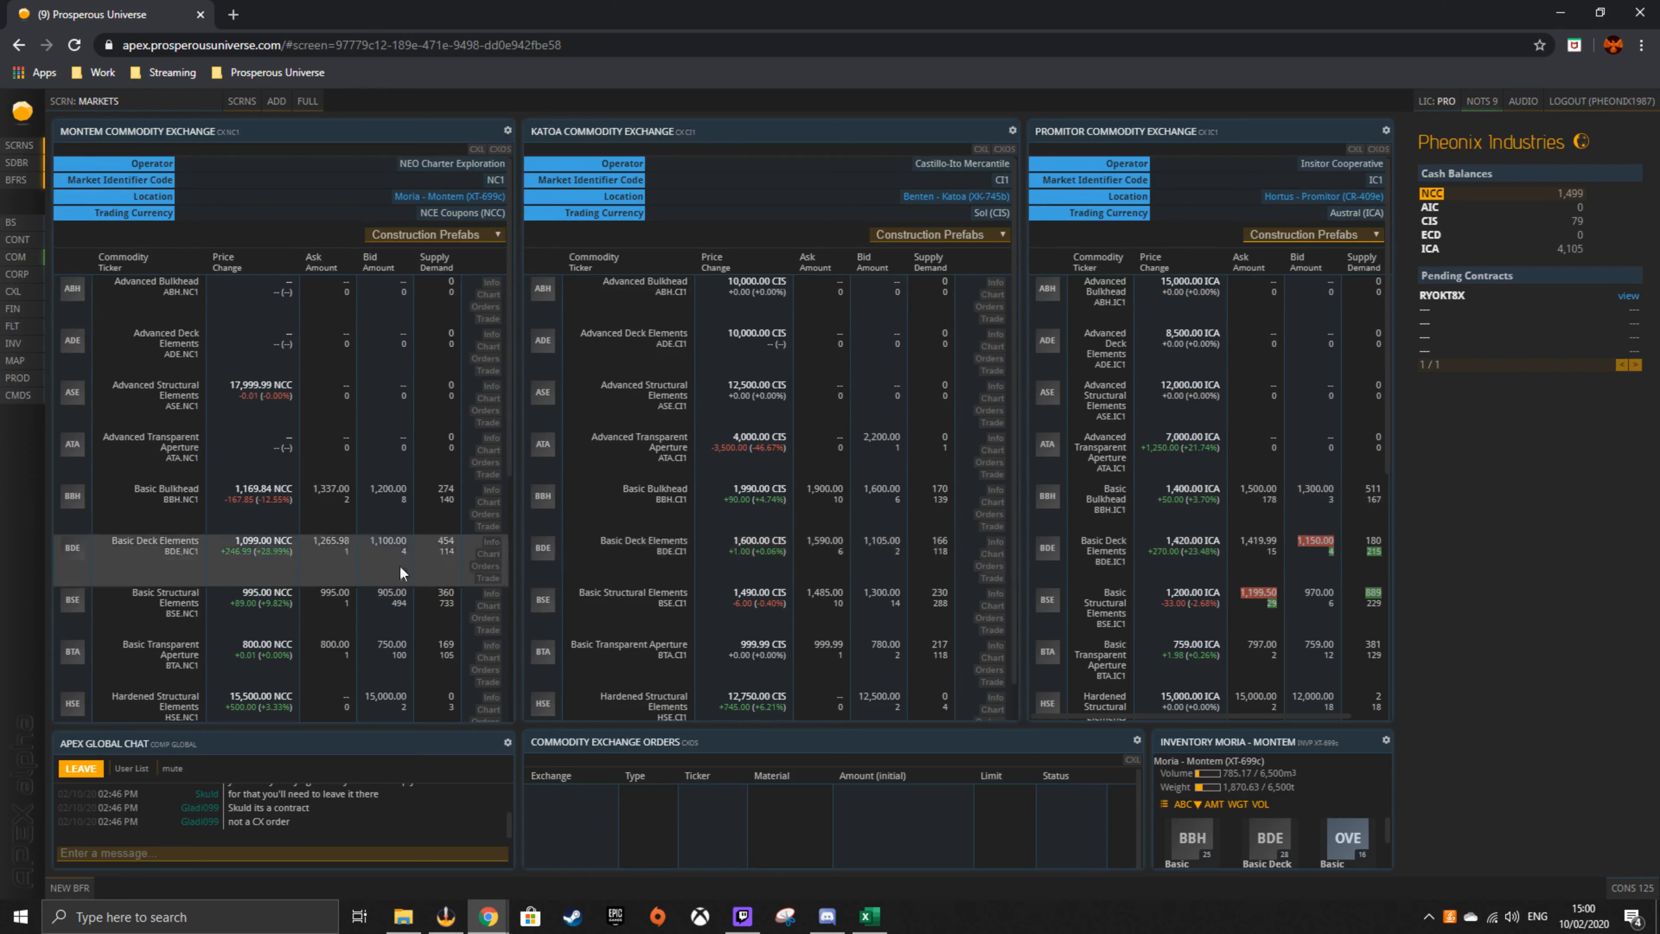
scroll(399, 564, down, 5)
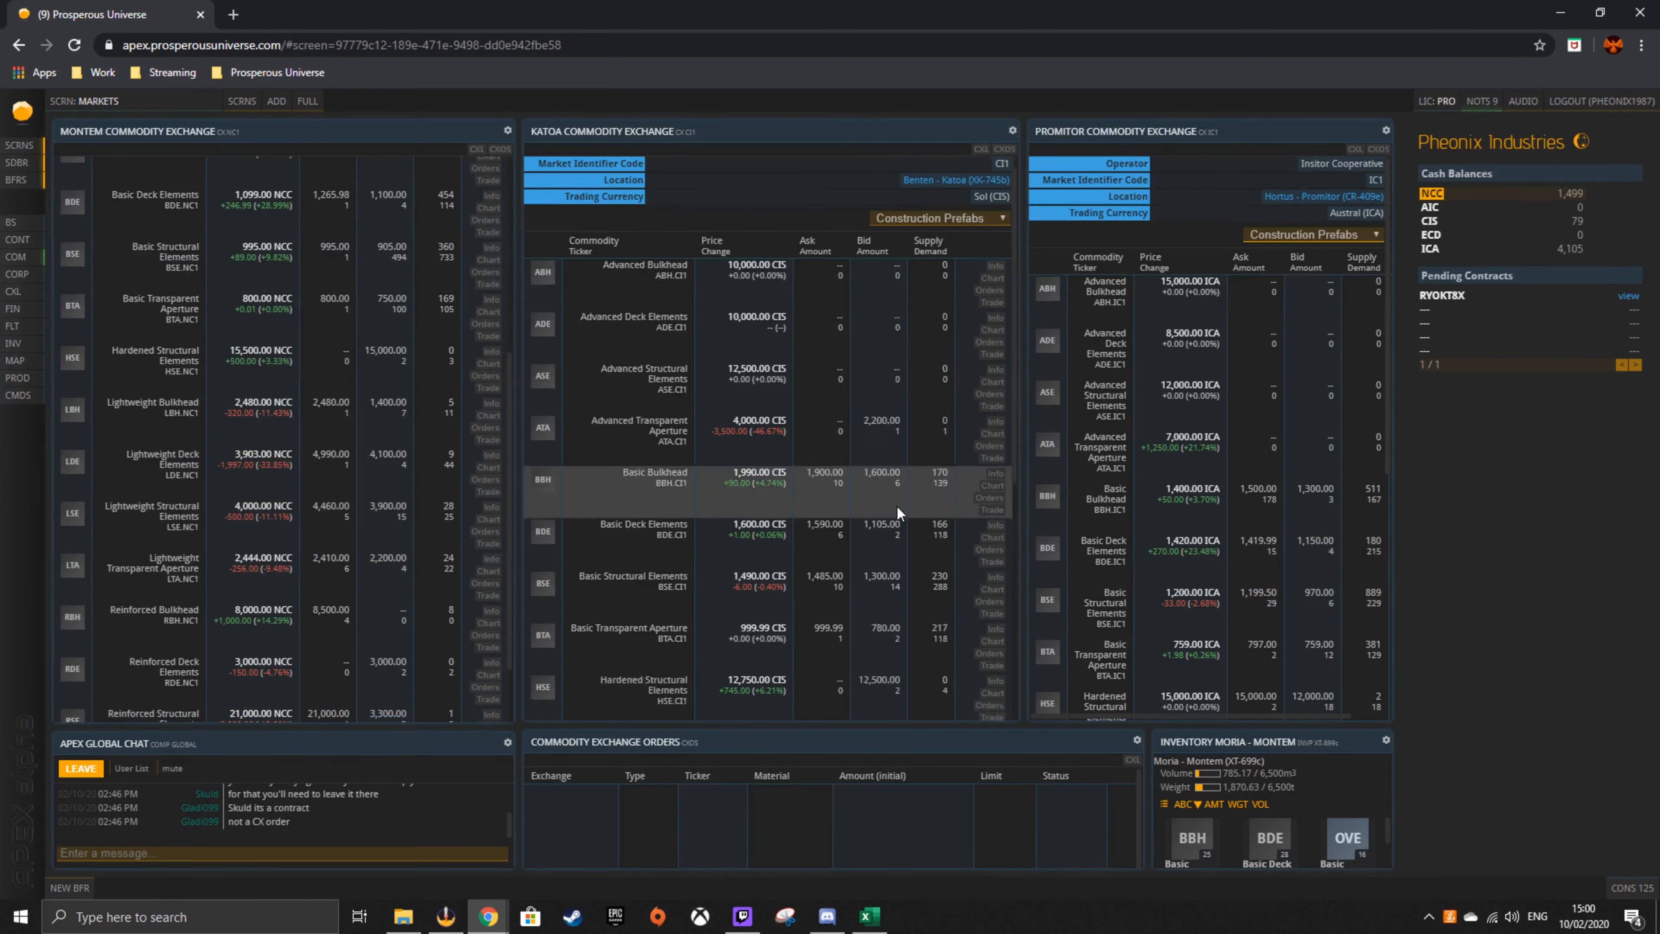
scroll(898, 506, down, 5)
scroll(666, 471, down, 3)
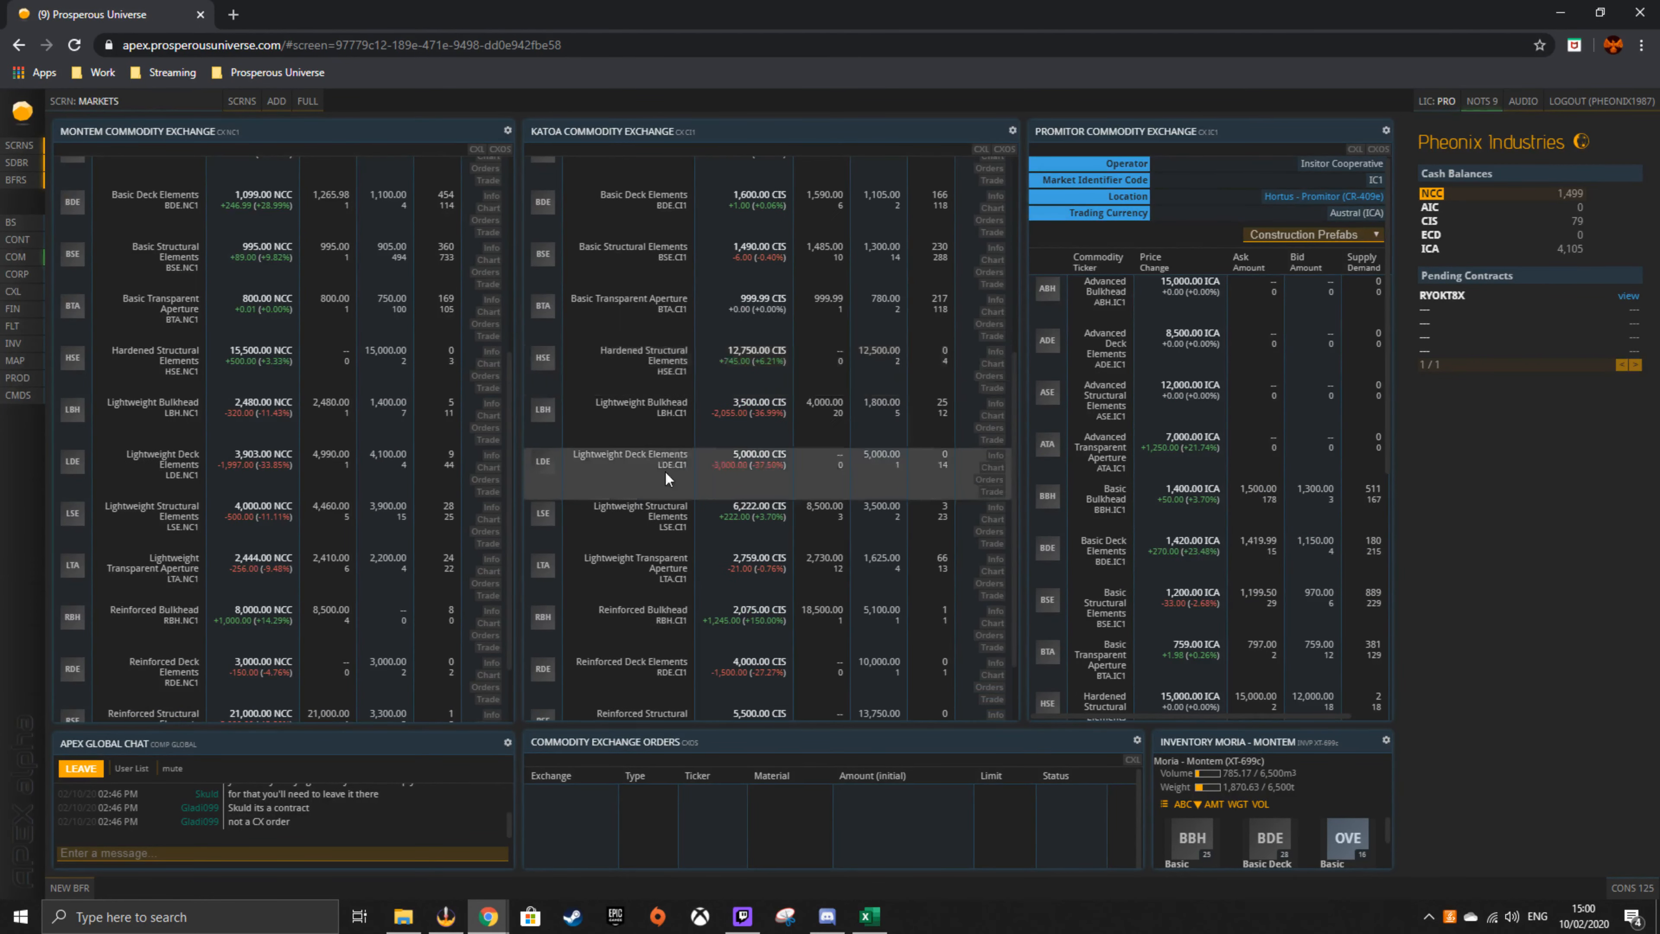
scroll(667, 471, up, 1)
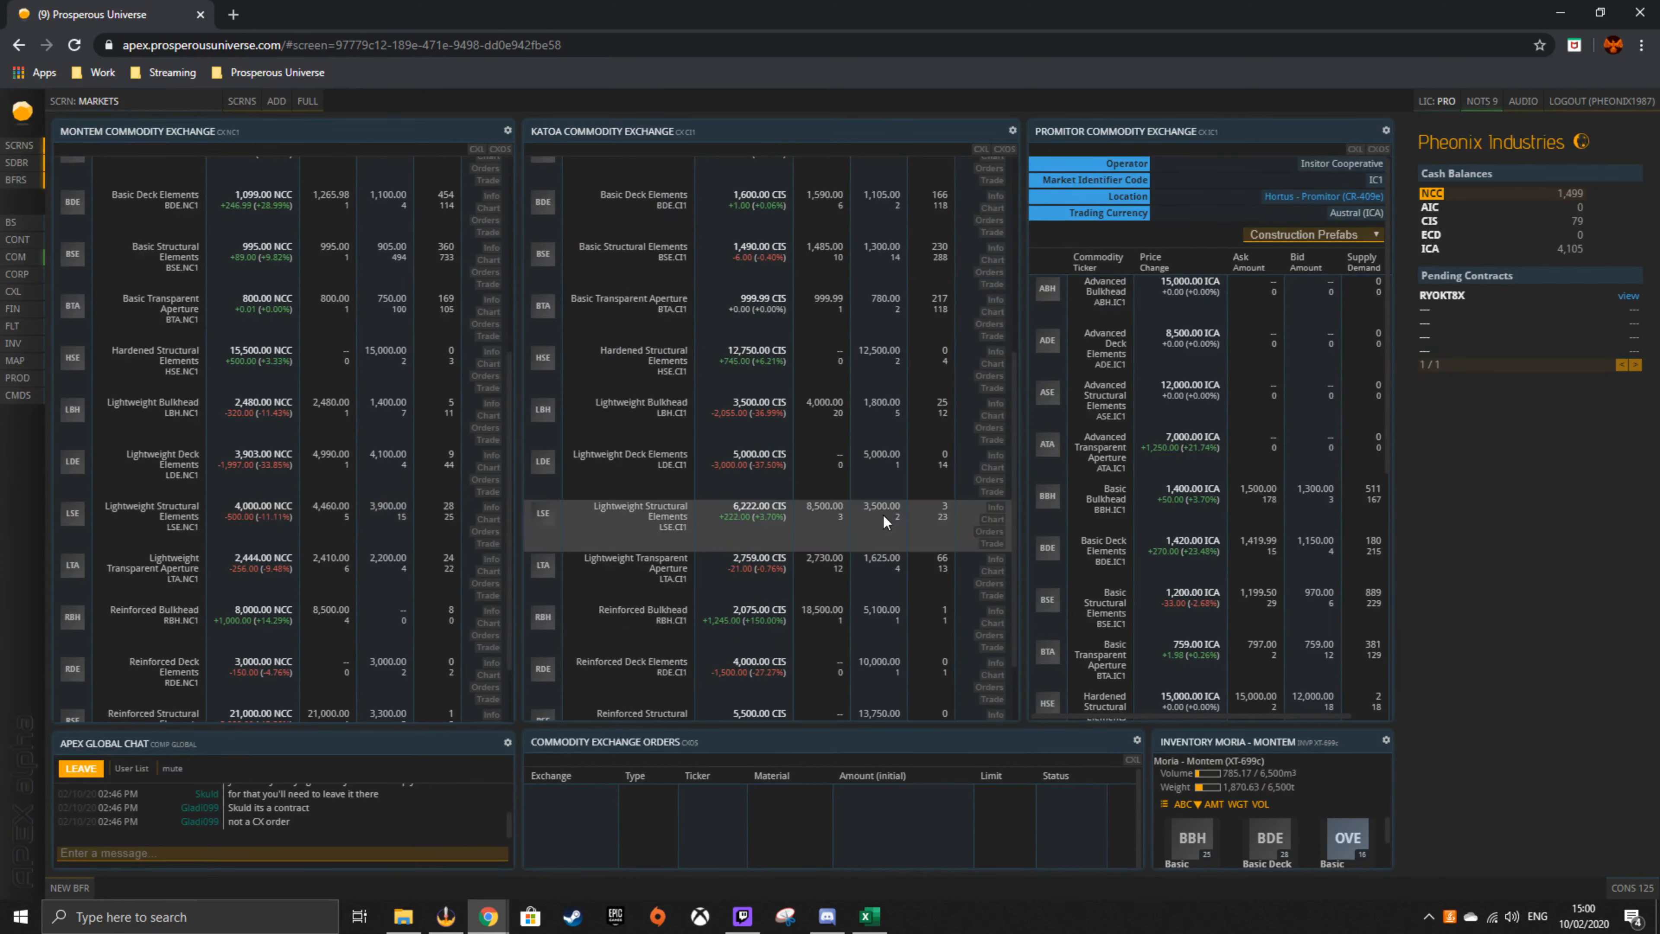
click(1325, 239)
click(1327, 237)
scroll(1135, 560, down, 5)
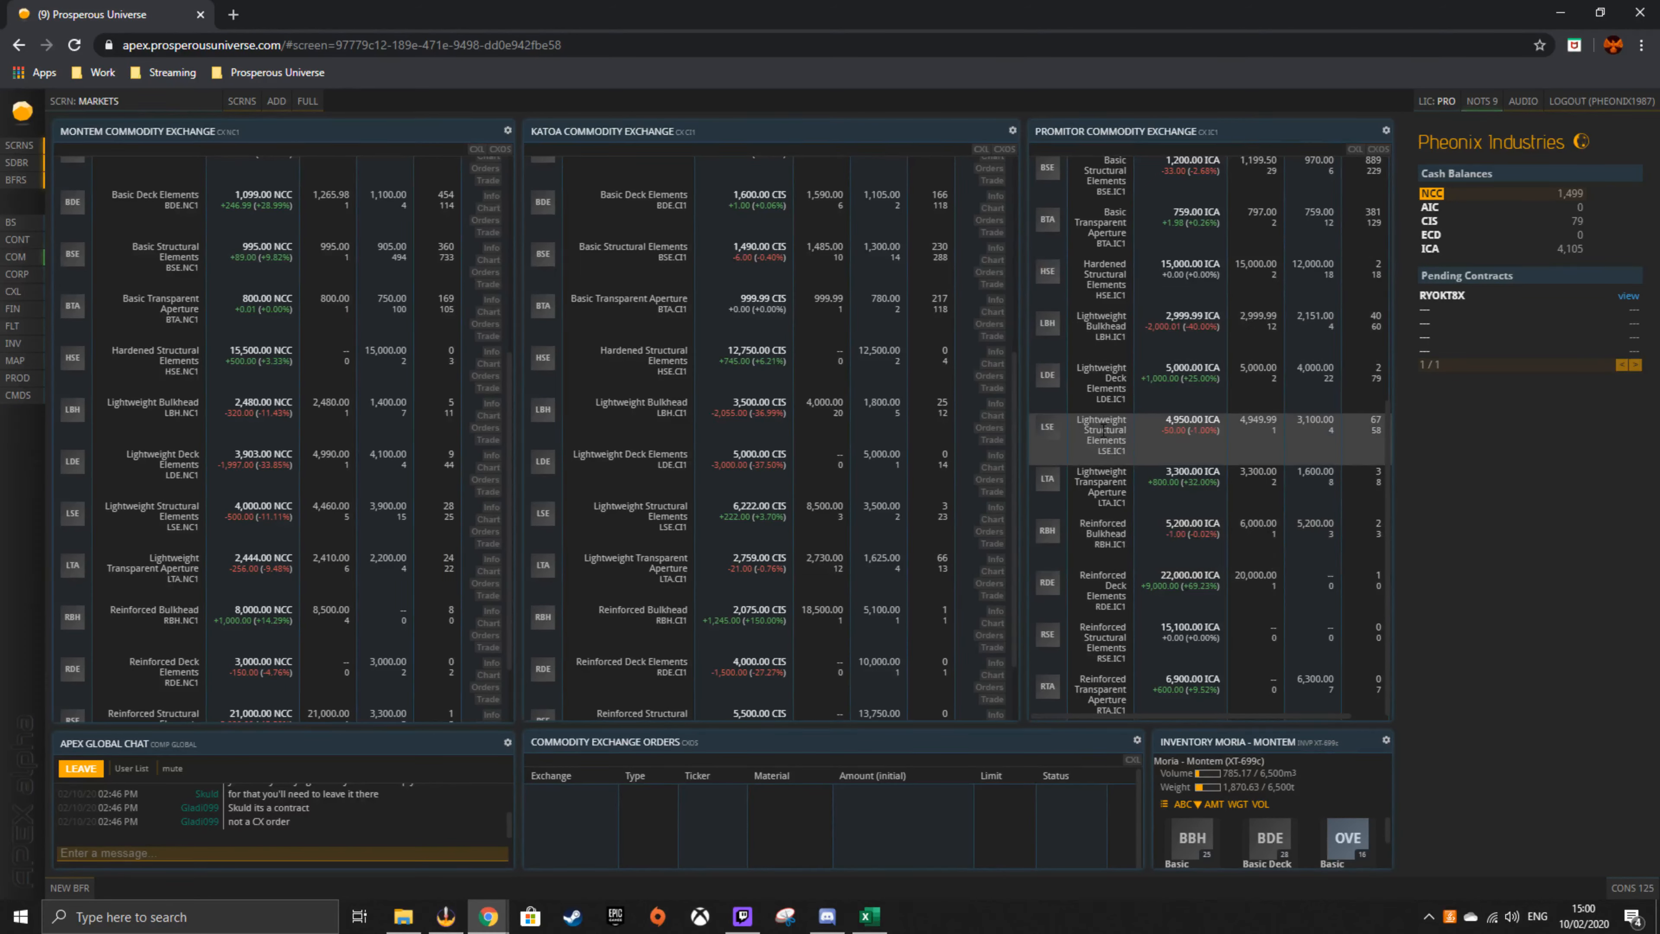
scroll(1103, 430, up, 1)
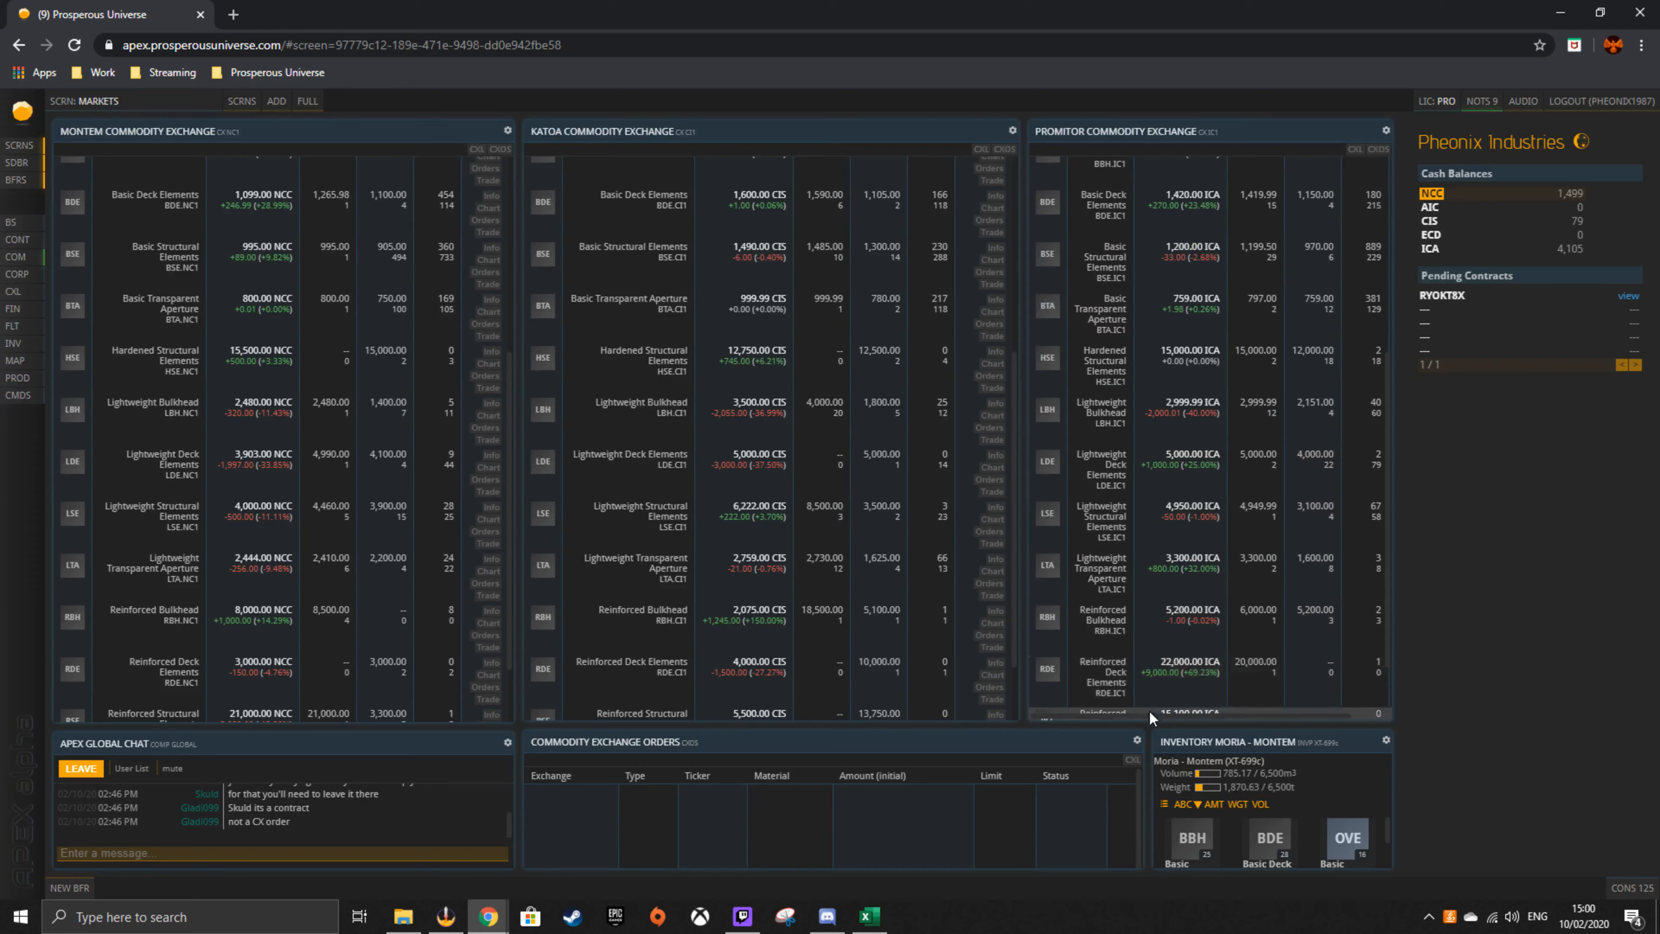
drag(1149, 716, 1193, 716)
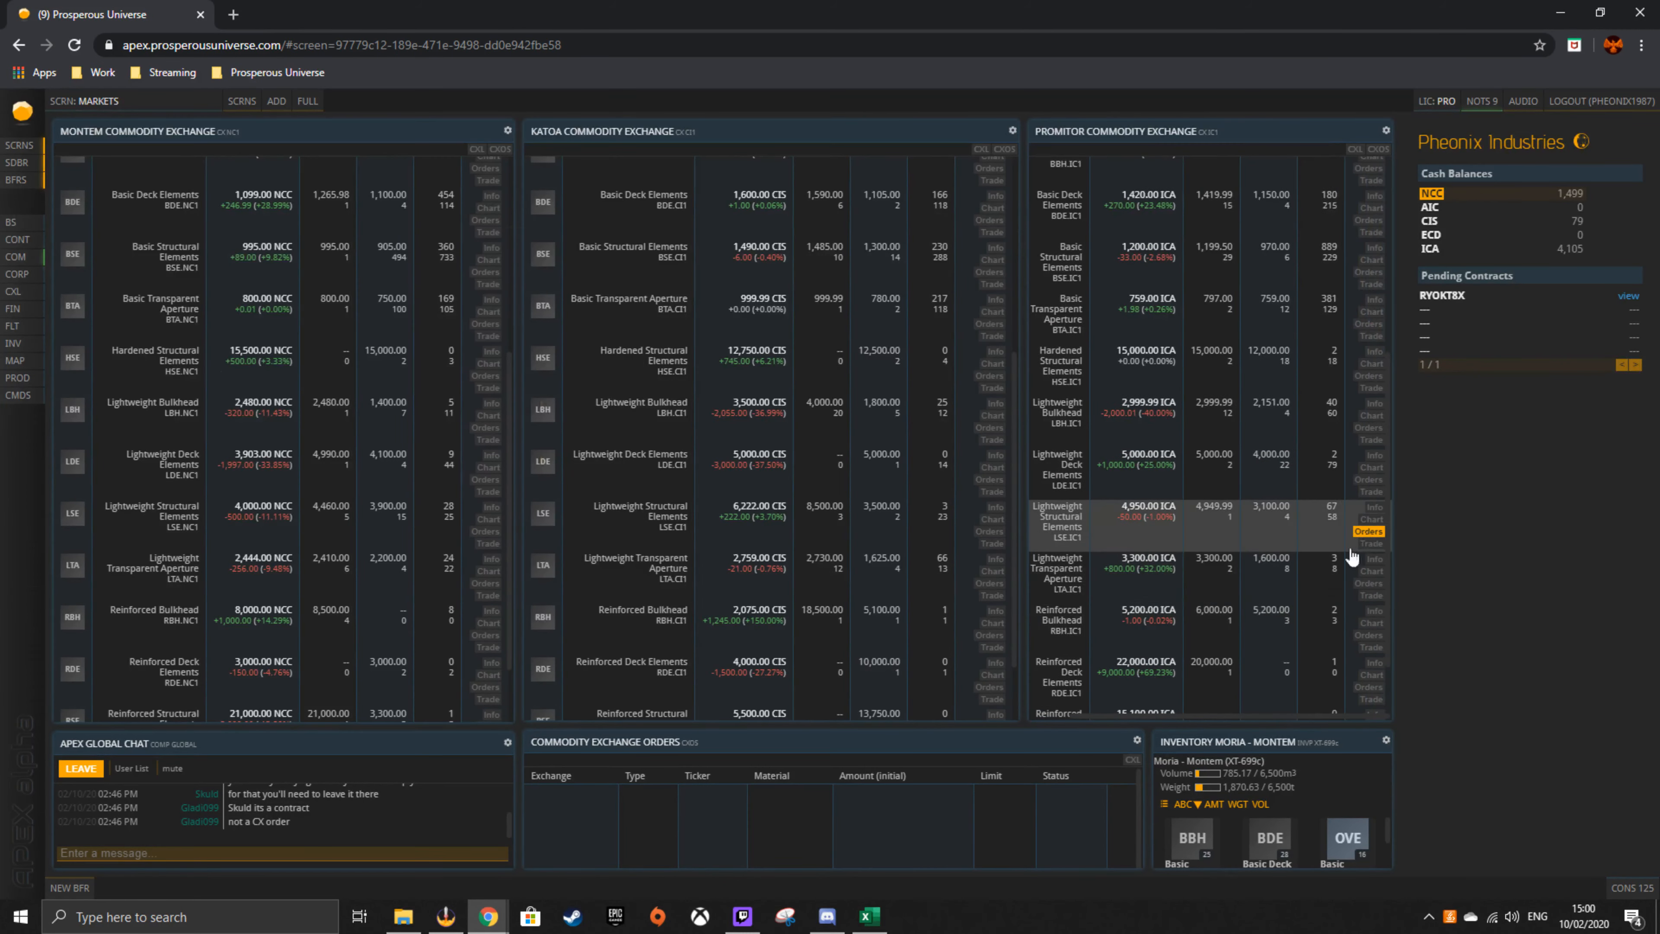
- Open the Promitor and Katoa order books for Lightweight Structural Elements and place each over its own exchange panel
click(1366, 531)
click(991, 531)
drag(383, 244, 386, 358)
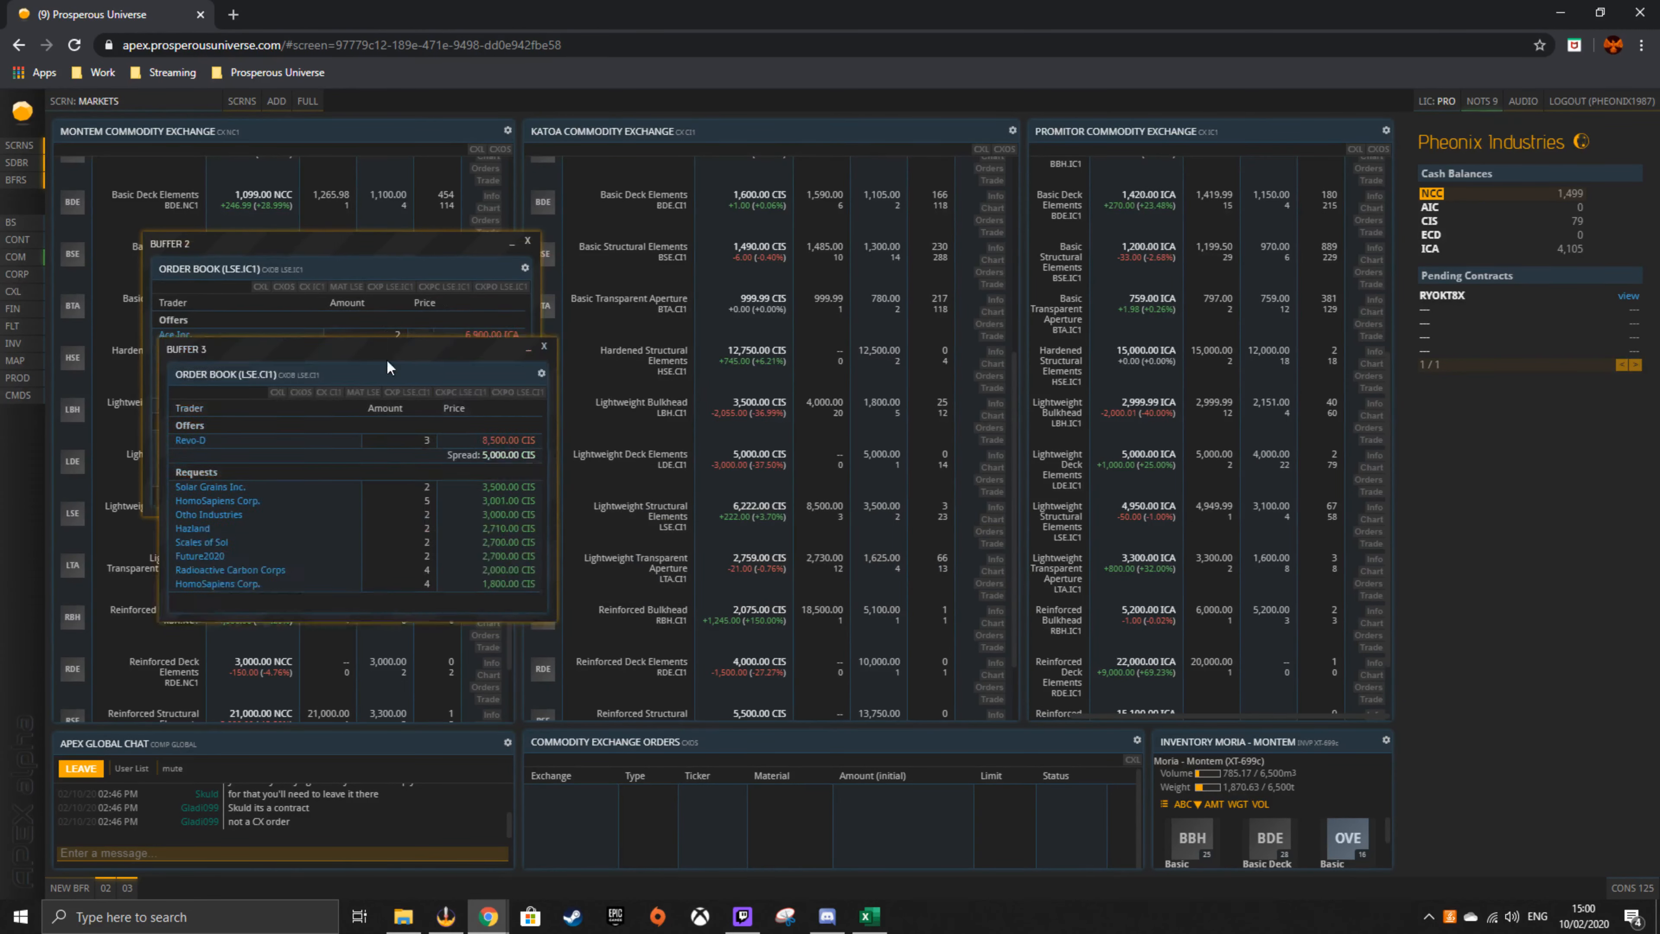
drag(391, 247, 1241, 343)
drag(437, 359, 751, 348)
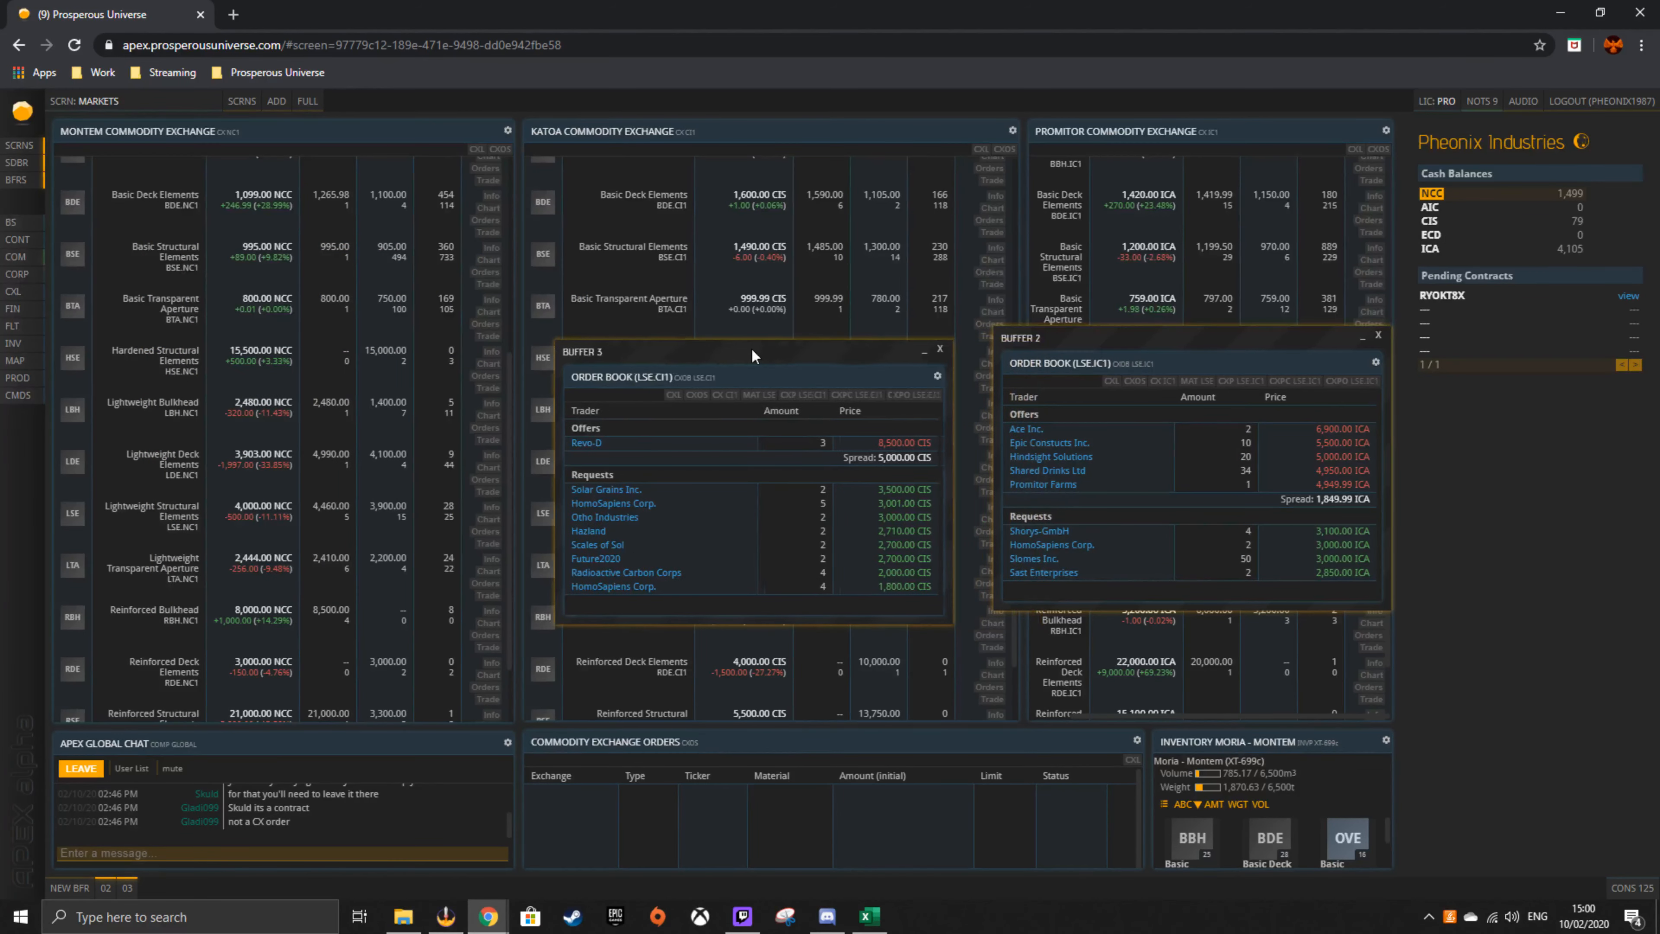
- Open the Montem order book for Lightweight Structural Elements beside the other two and compare their offers and requests
click(485, 532)
drag(457, 291, 416, 346)
click(529, 224)
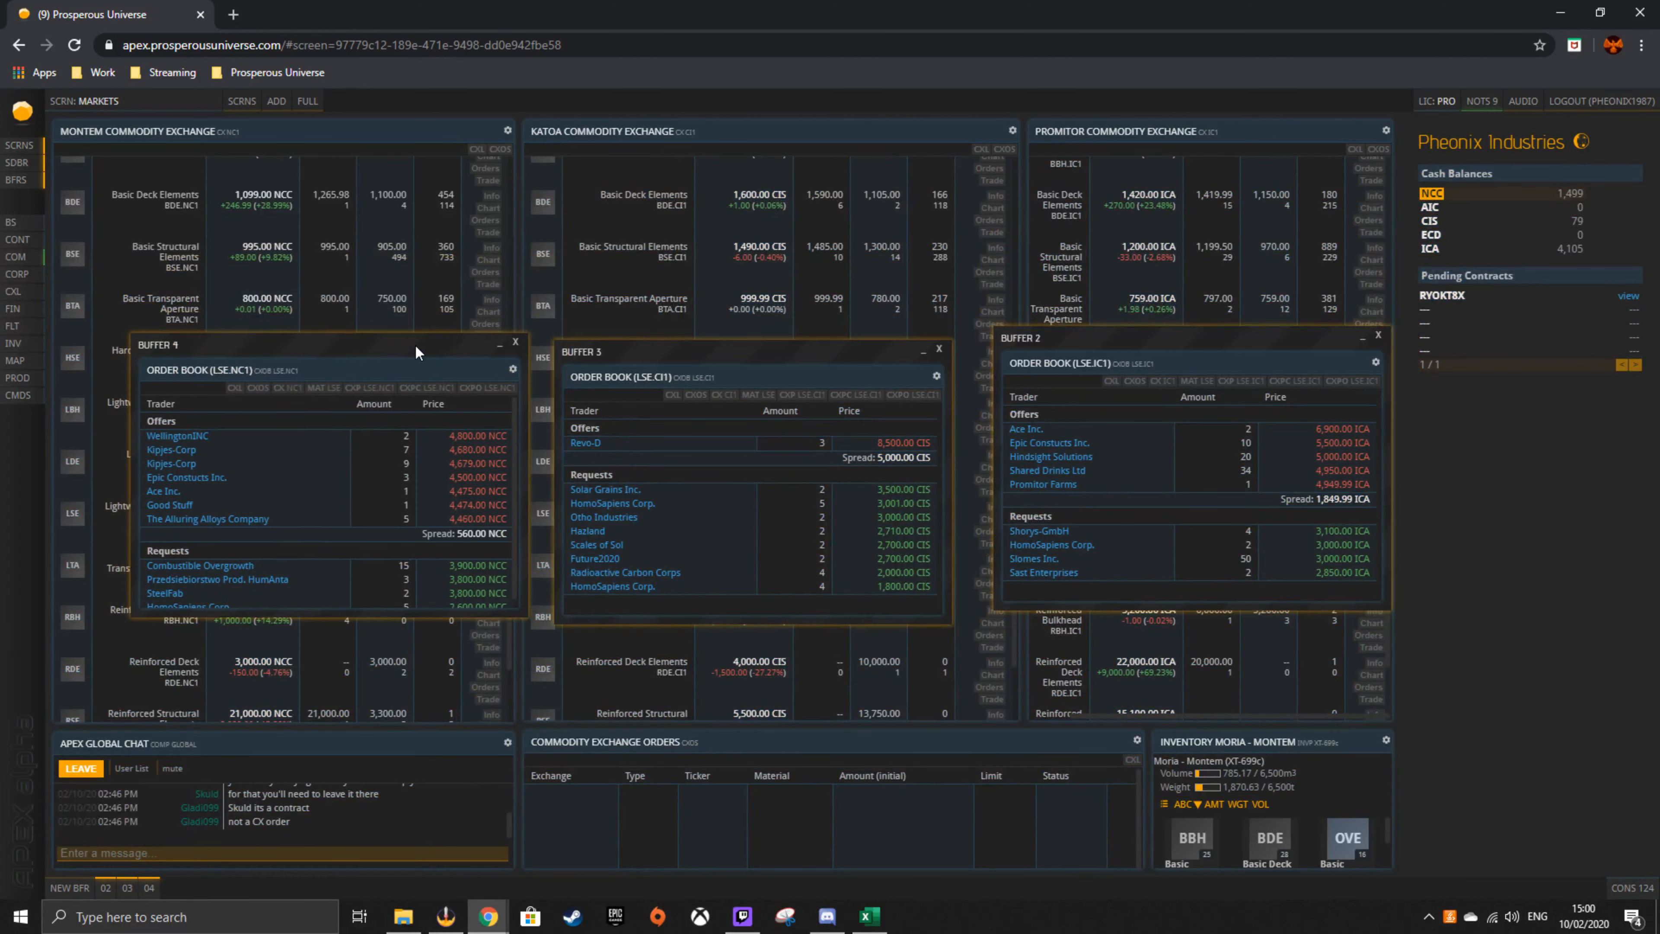
scroll(445, 491, down, 1)
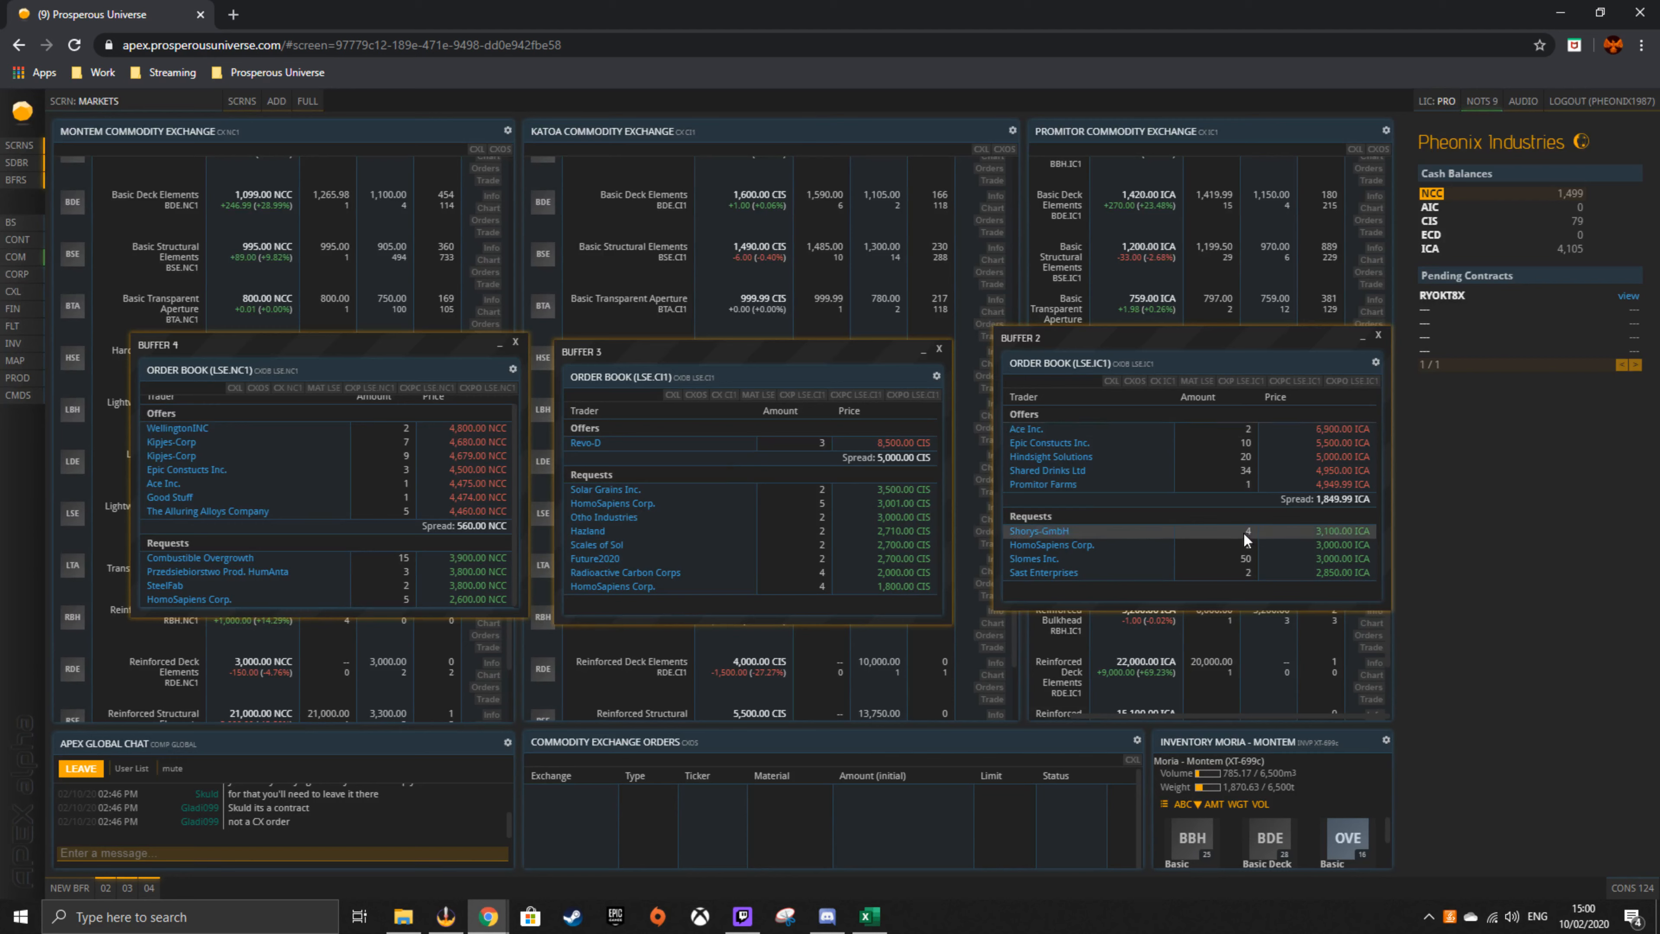
drag(1262, 611, 1261, 618)
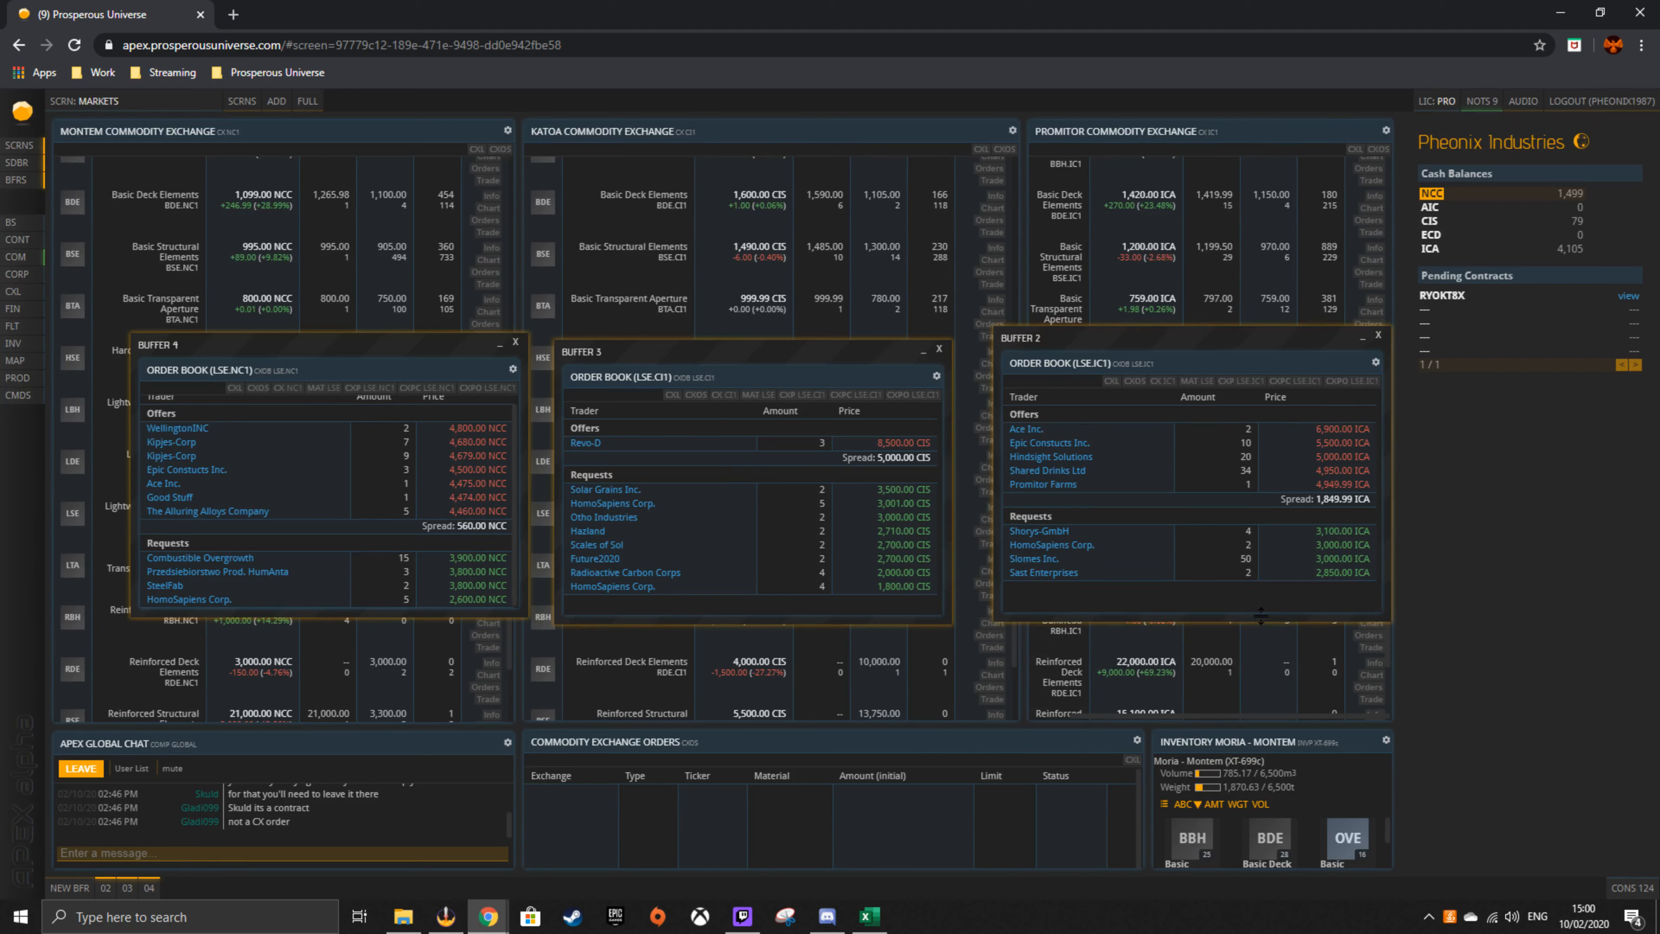
drag(885, 617, 887, 618)
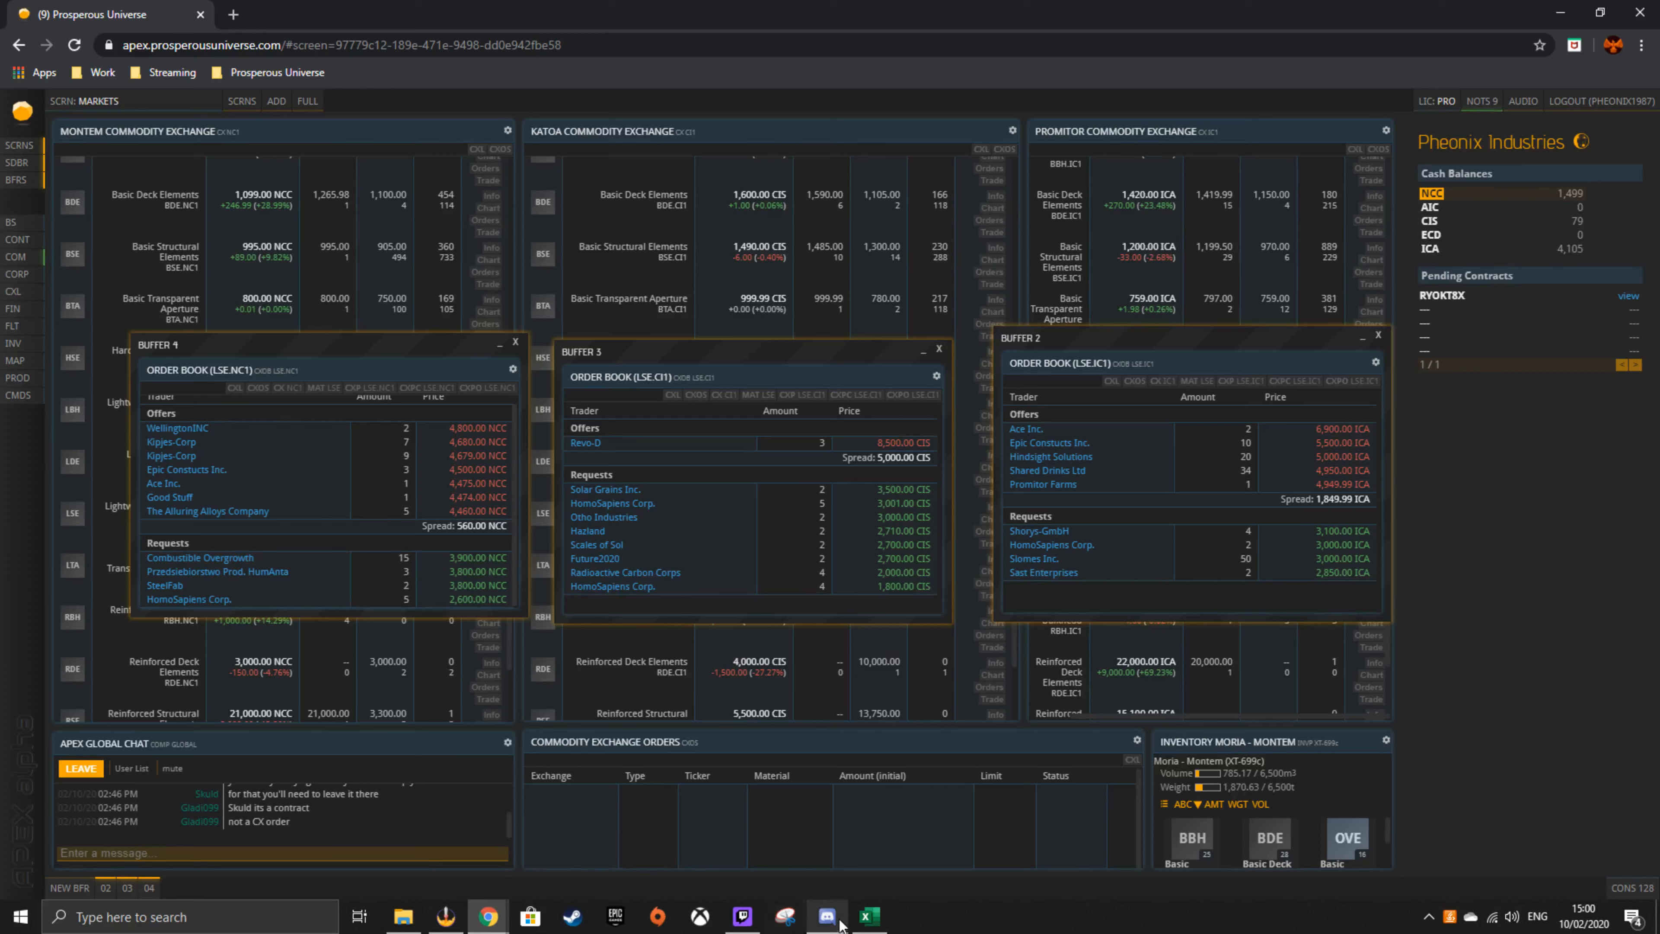
- Switch to Excel, review the Best Product per Route table on the Pricing comparison sheet, and return to the Base Creator sheet
click(871, 917)
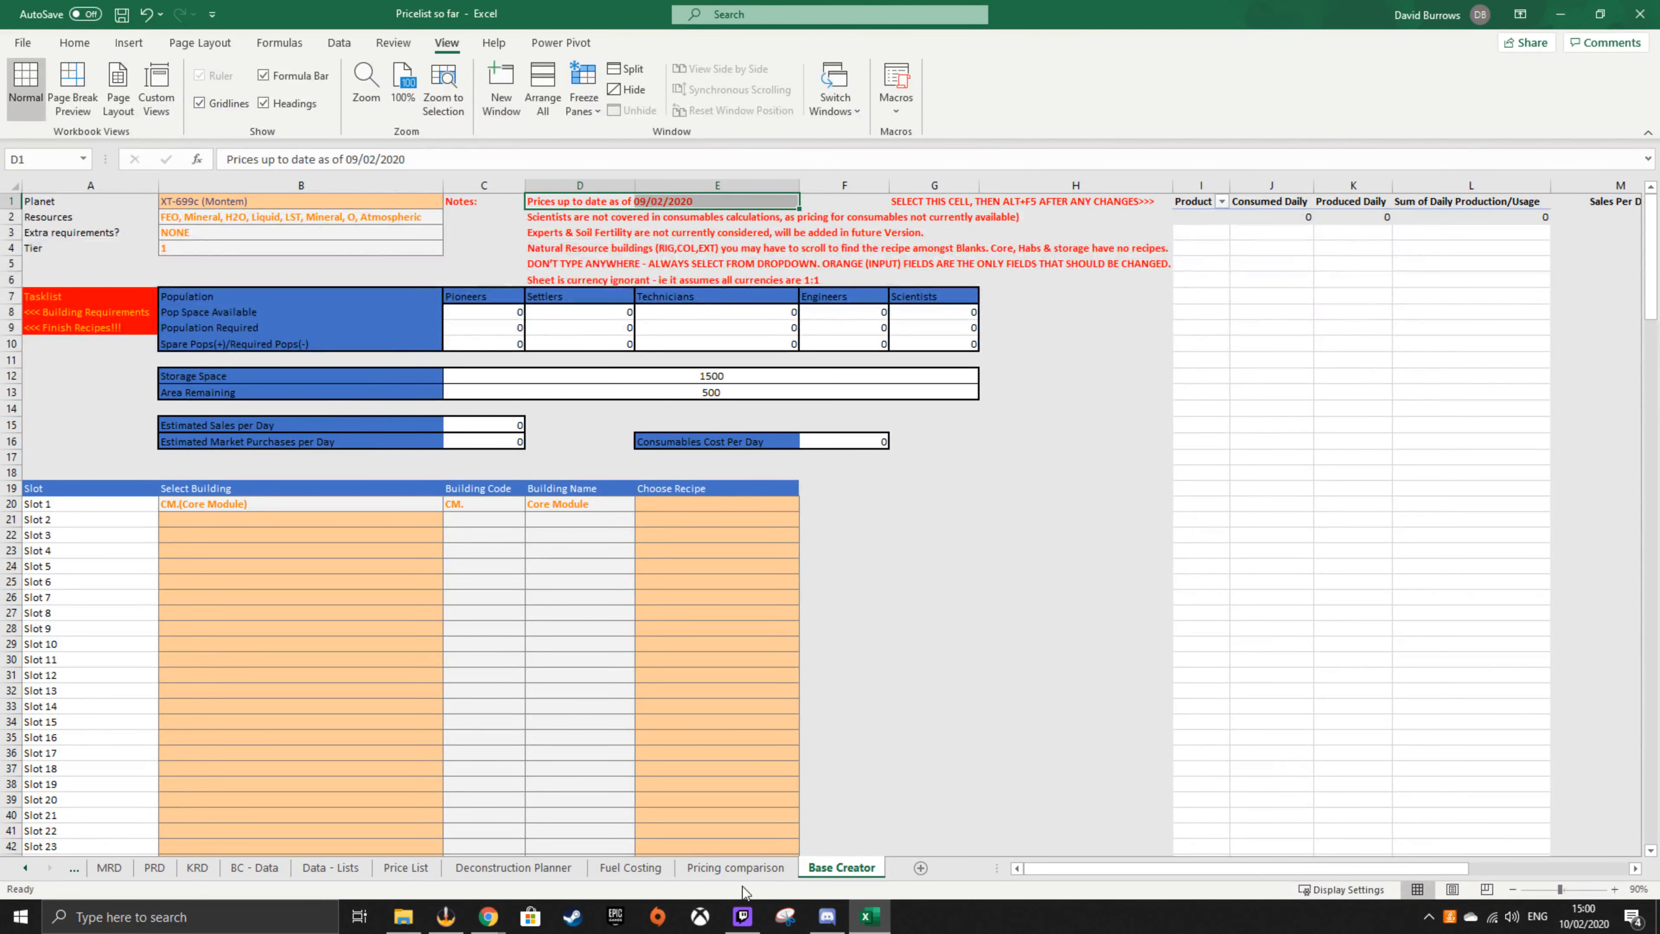
click(741, 868)
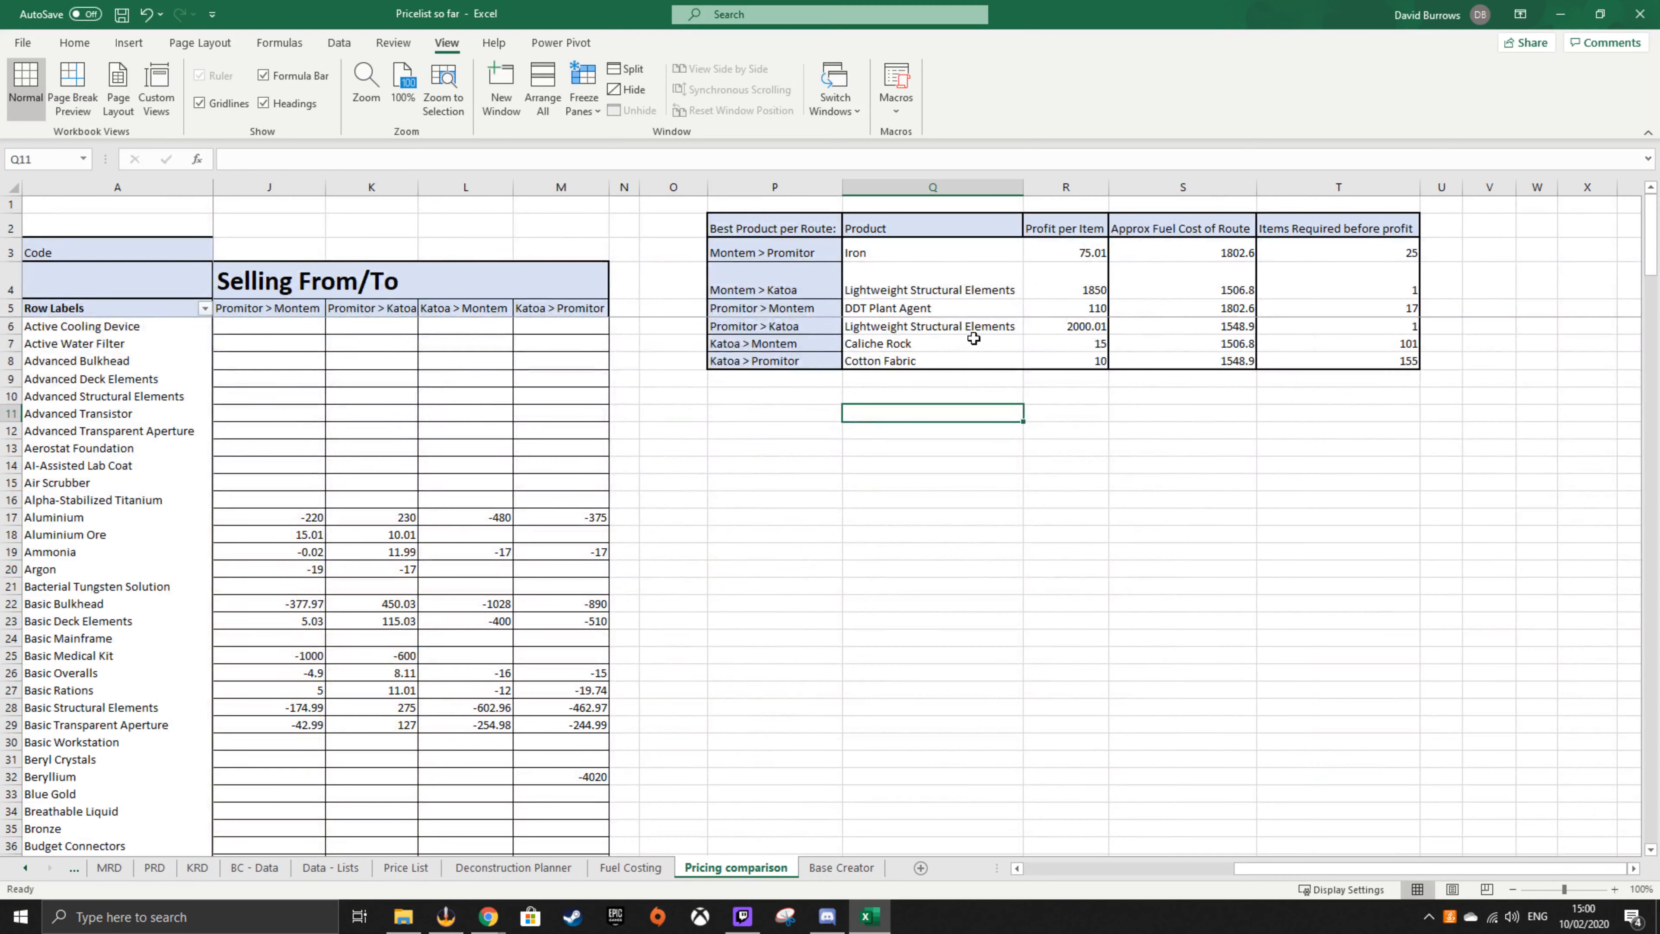
click(853, 872)
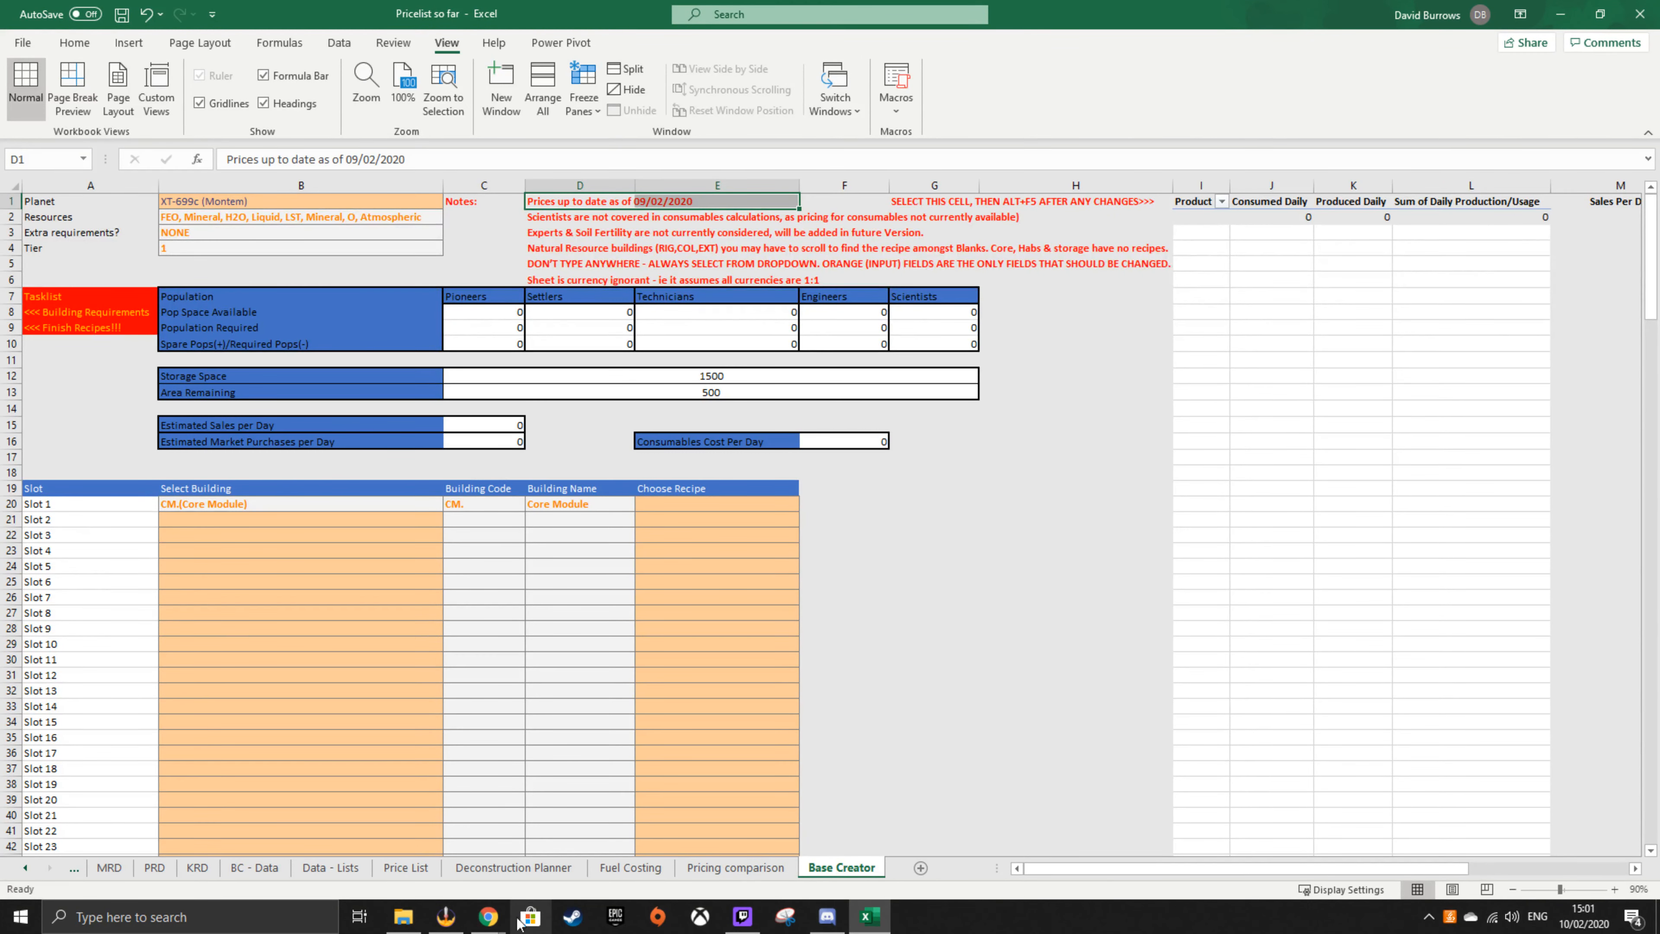
- Close the three Lightweight Structural Elements order books in Prosperous Universe and switch back to the Excel workbook
click(488, 918)
click(395, 844)
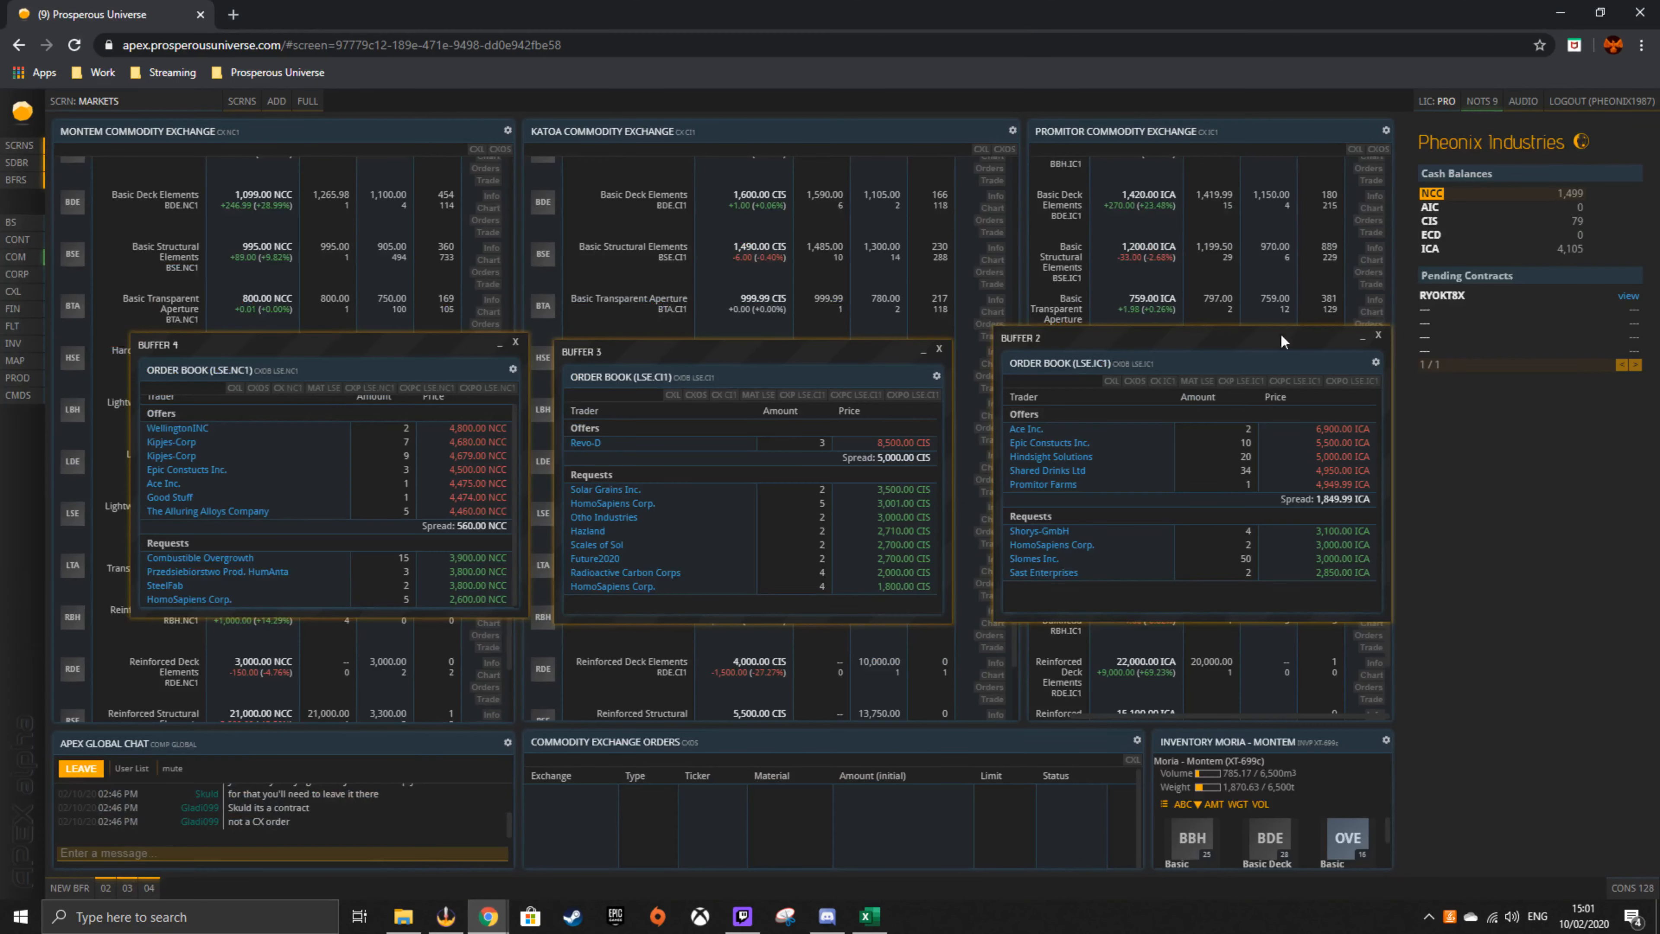
click(1379, 336)
click(939, 349)
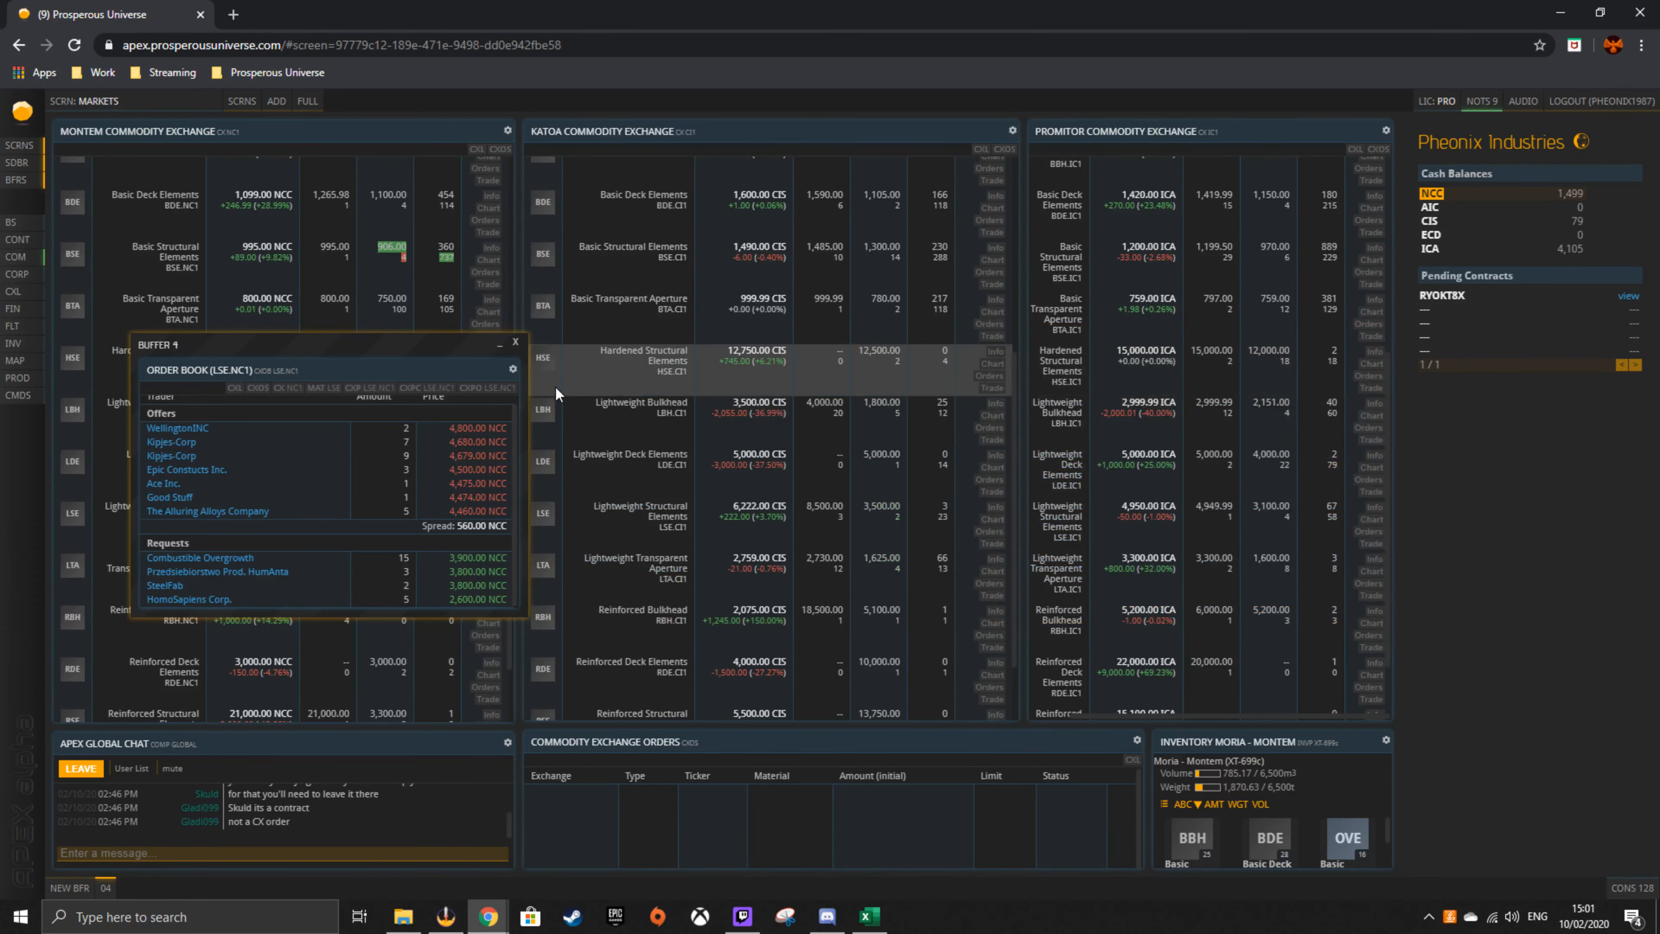
click(515, 342)
click(867, 918)
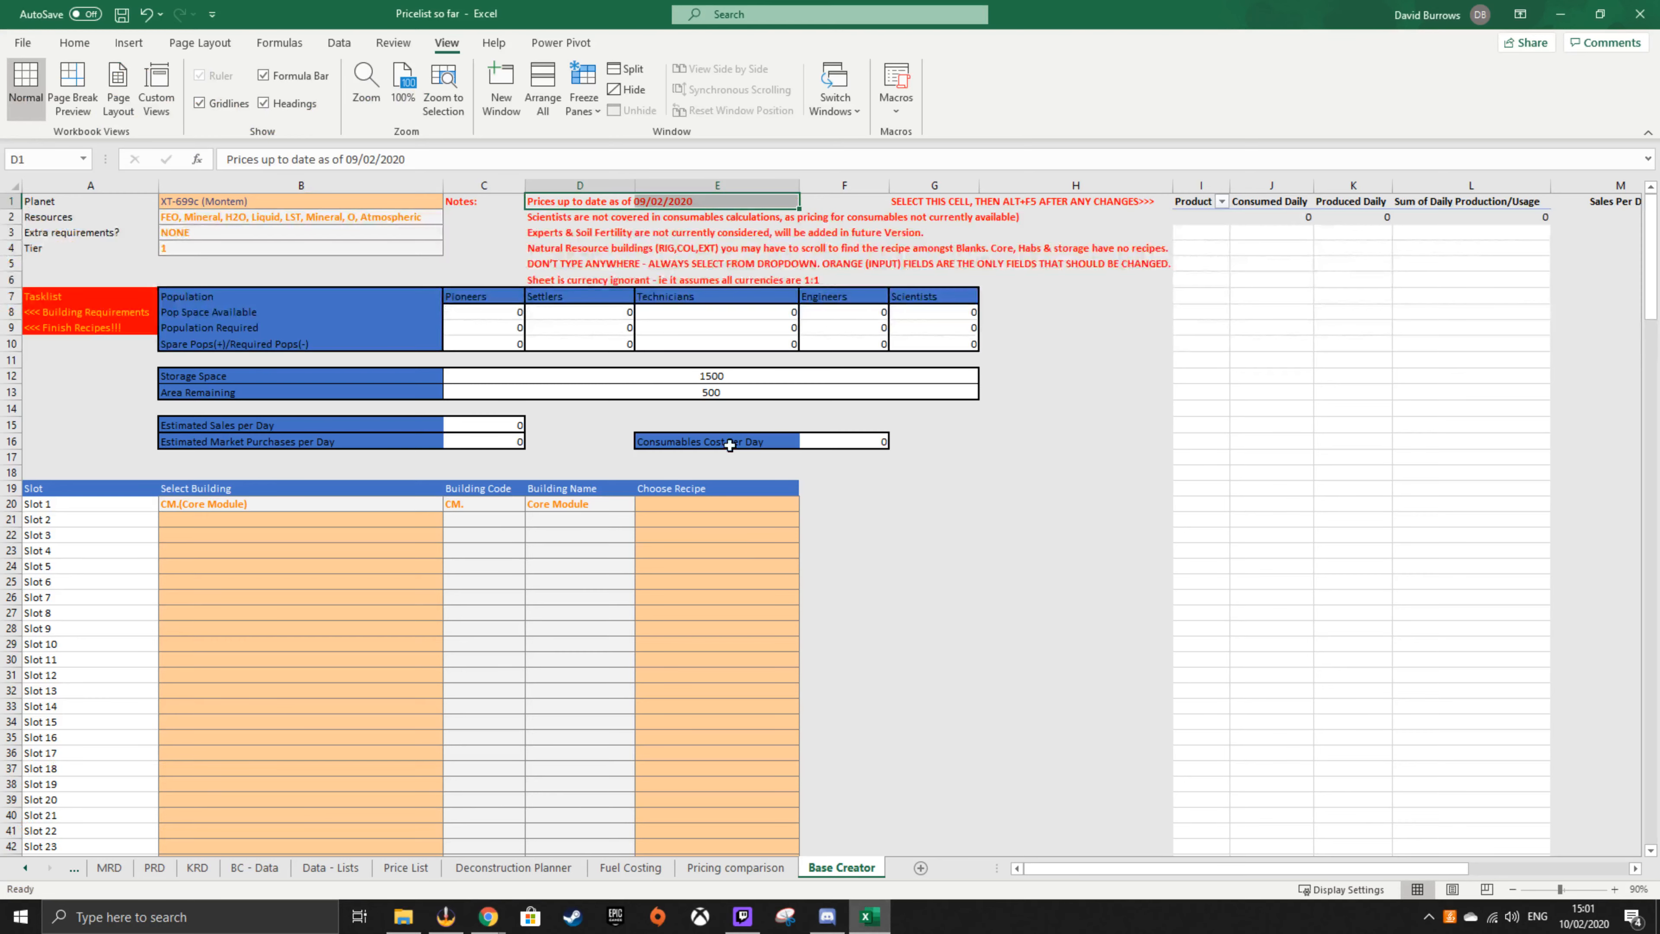
- Open the Pricing comparison sheet and examine the whole Best Product per Route table
click(1061, 555)
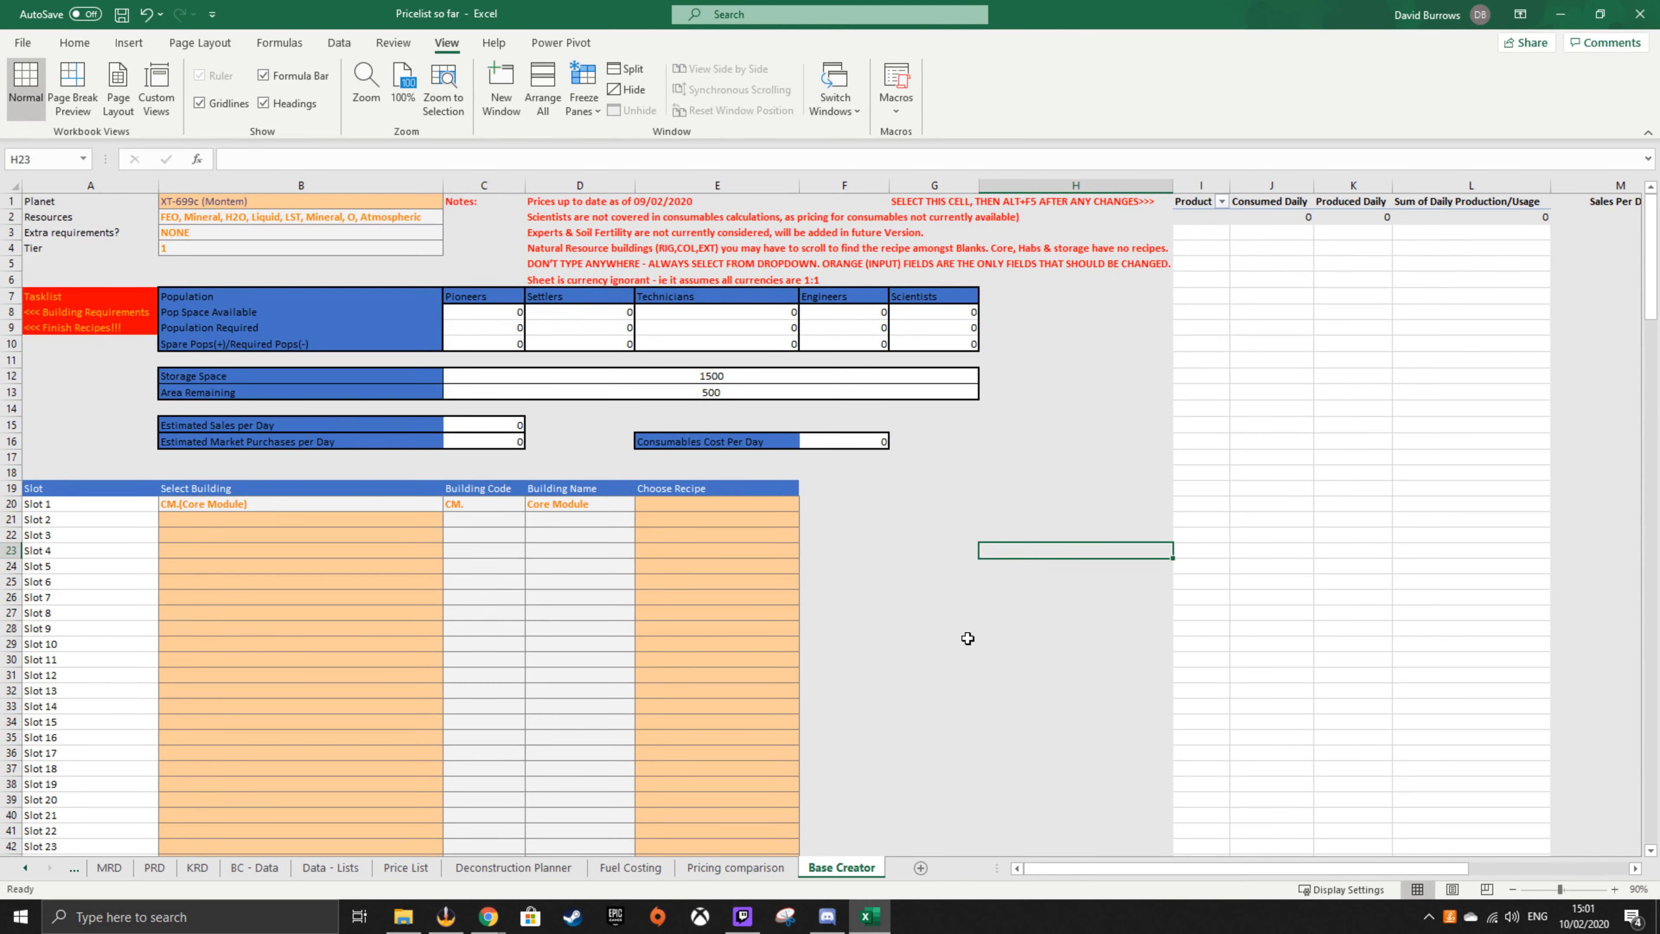
click(735, 869)
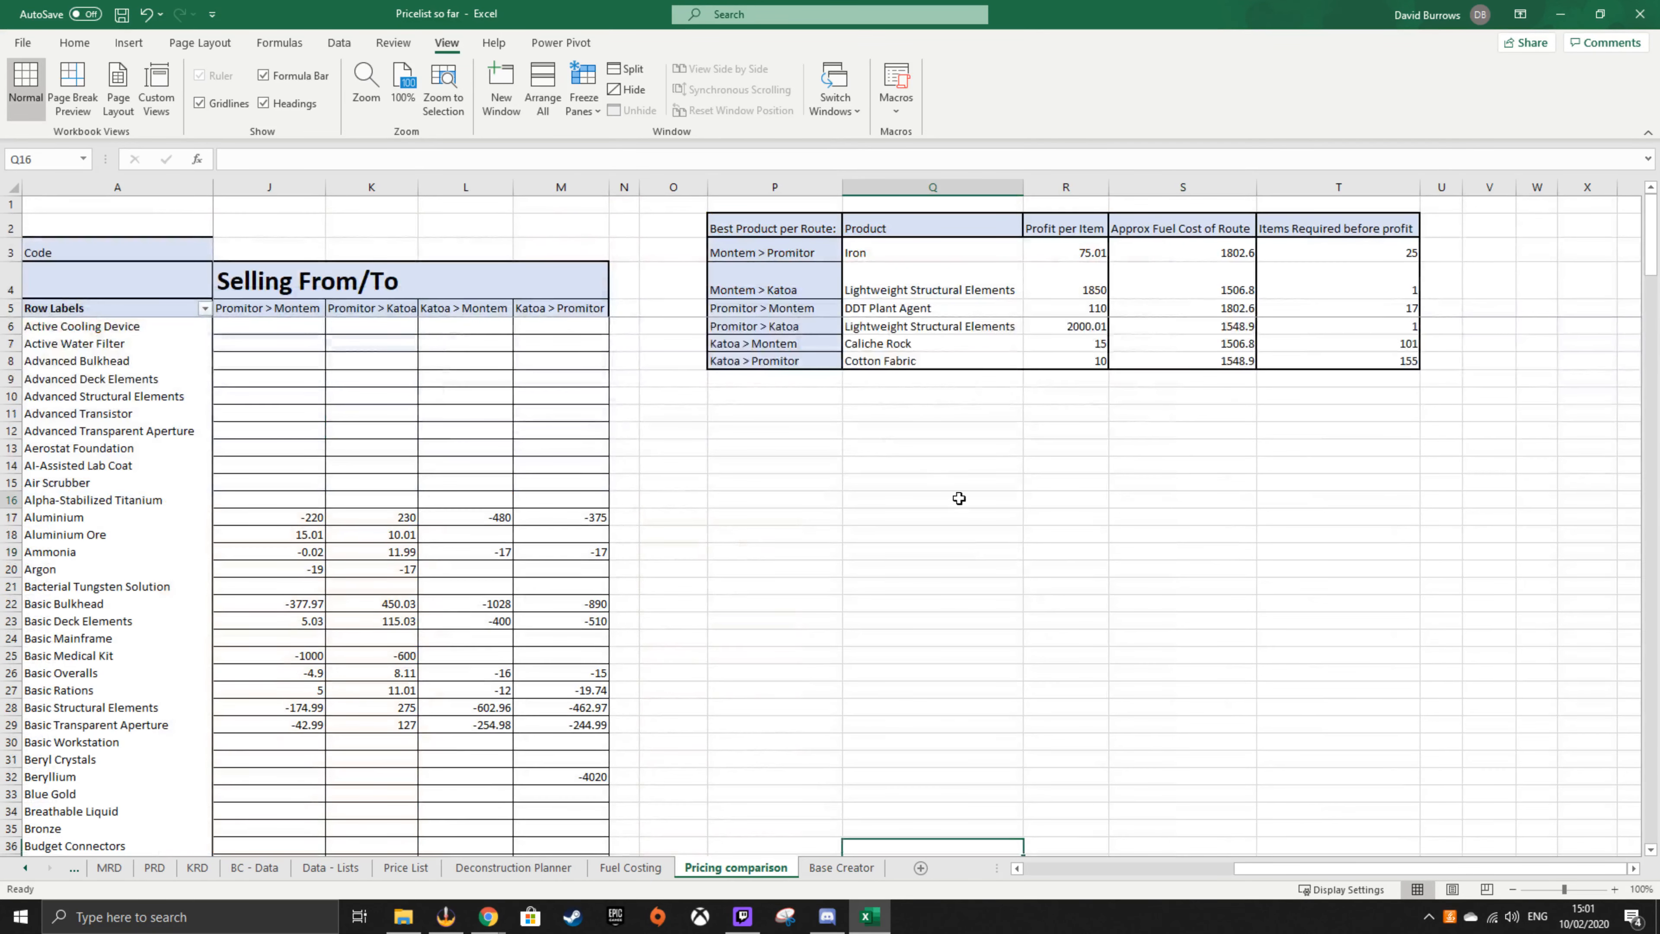
drag(758, 227, 1372, 363)
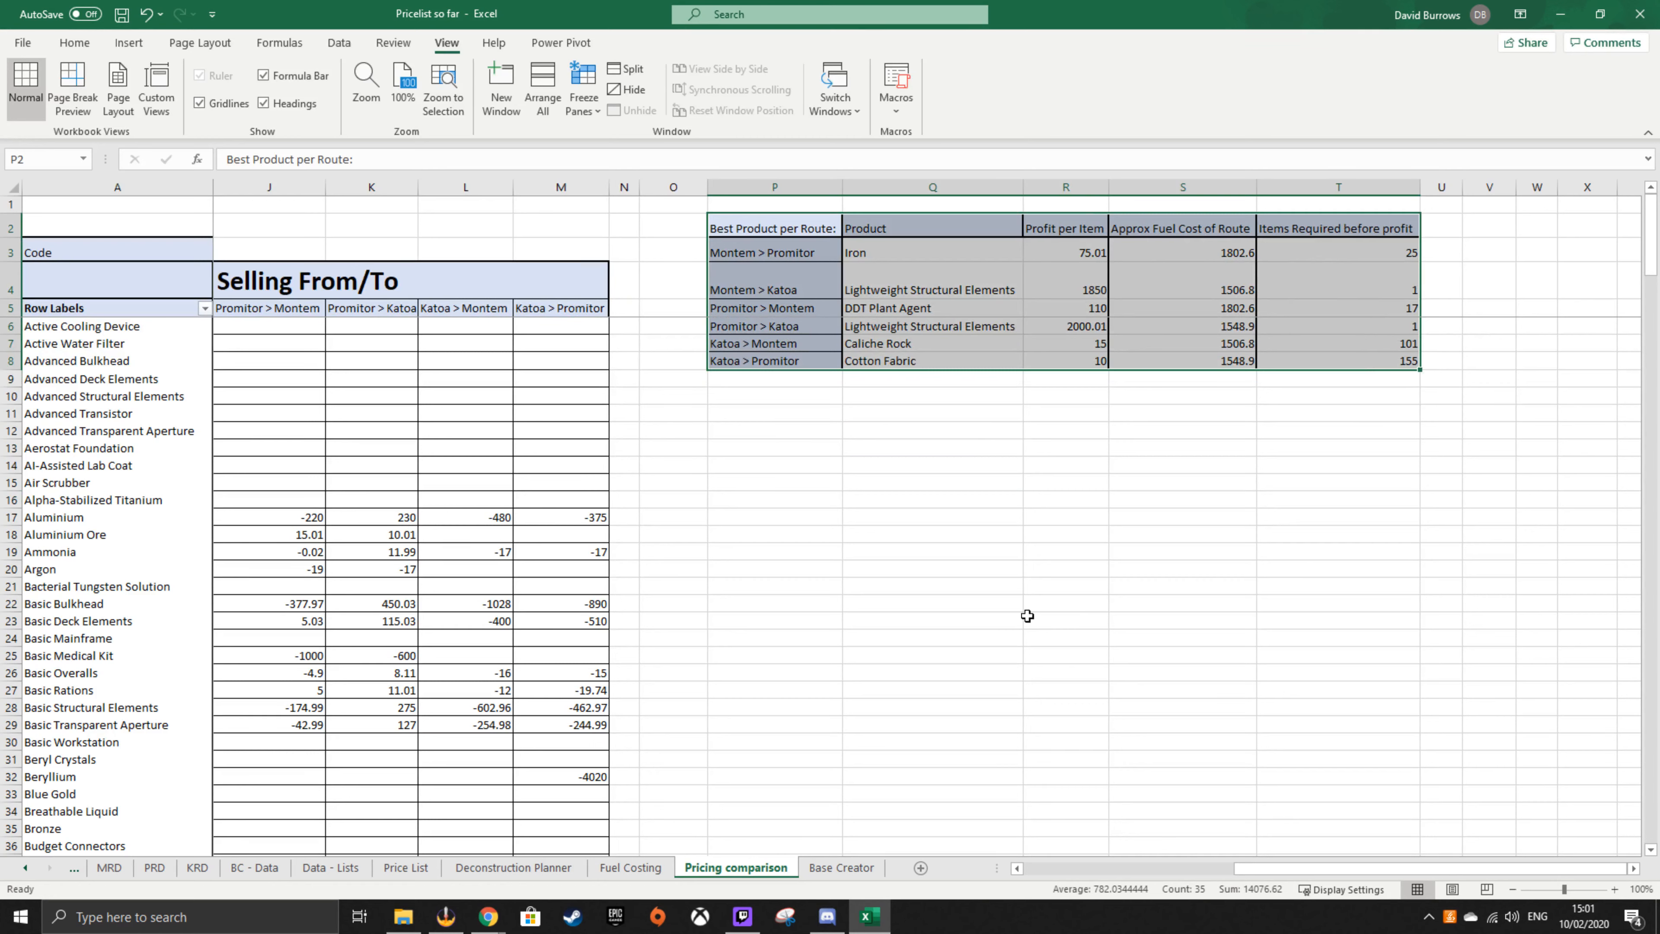
click(774, 330)
drag(791, 229, 1328, 359)
click(1183, 517)
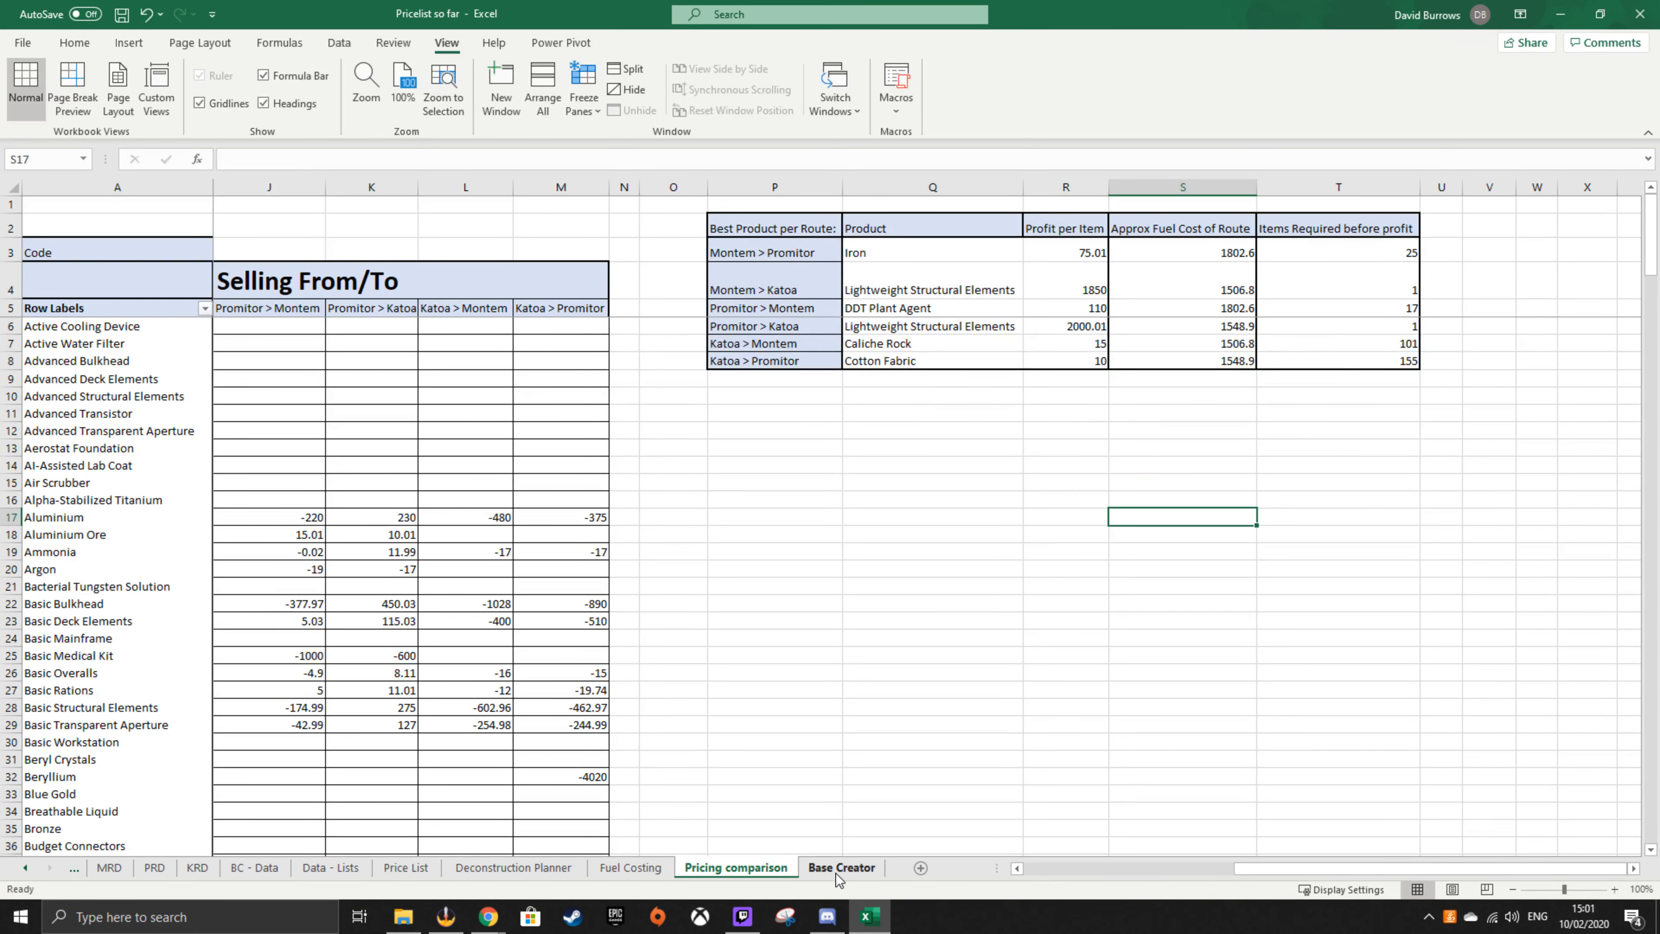
- Switch to Prosperous Universe to view the commodity exchanges and return to the route table in the Excel workbook
click(548, 801)
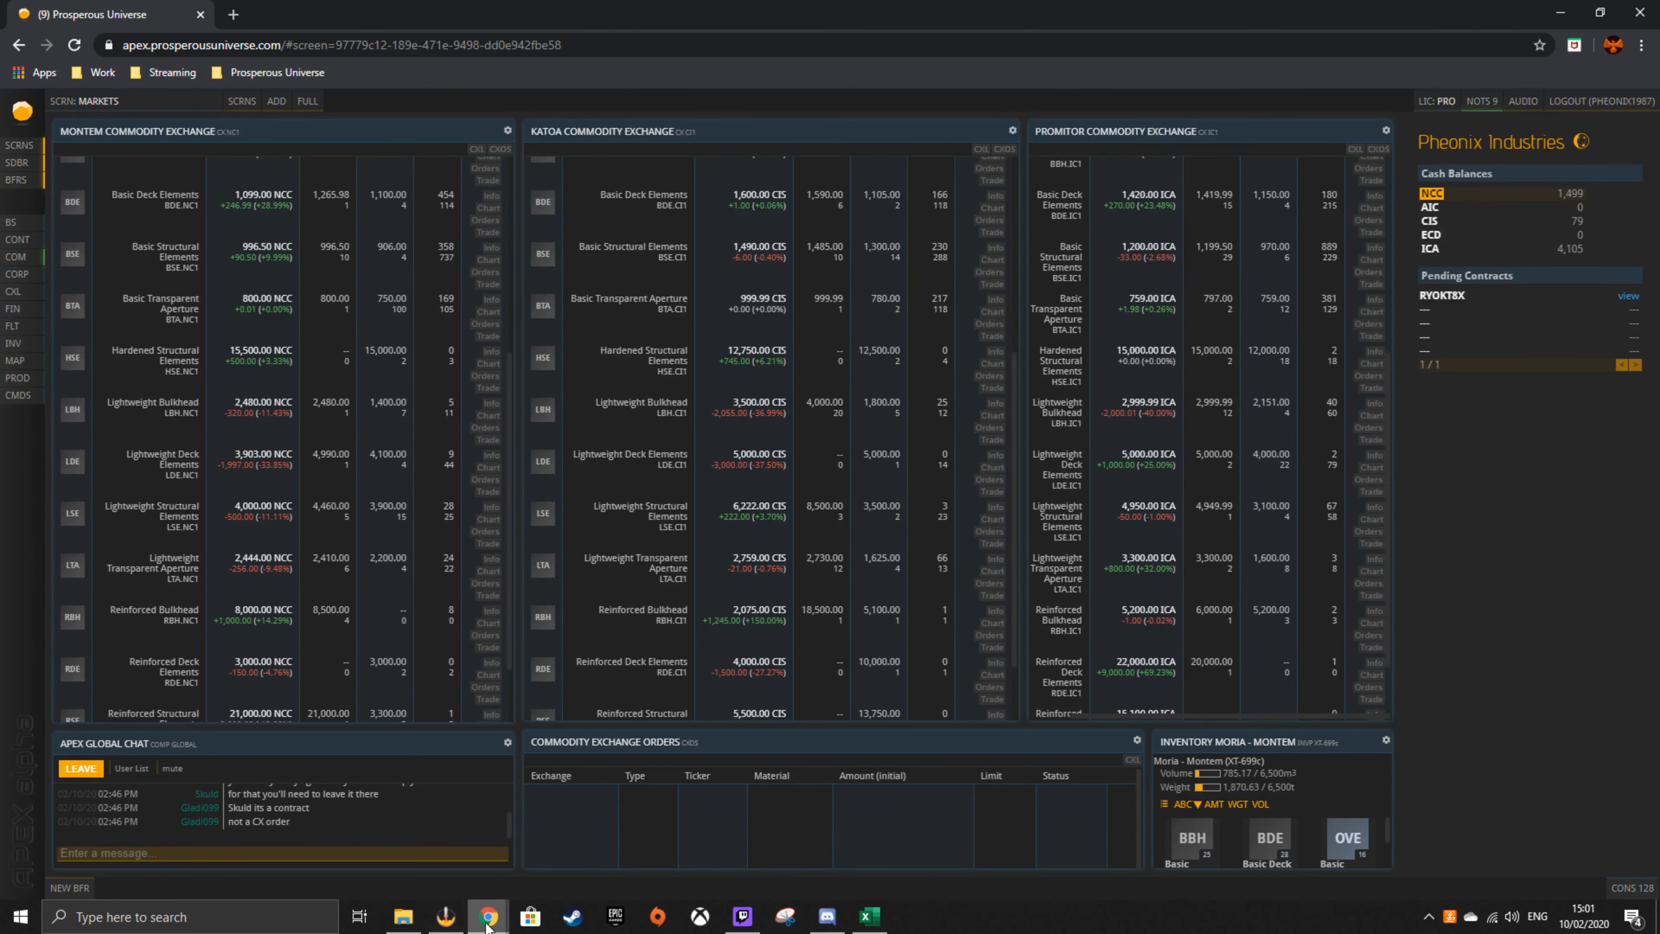
mouse_move(869, 915)
click(889, 869)
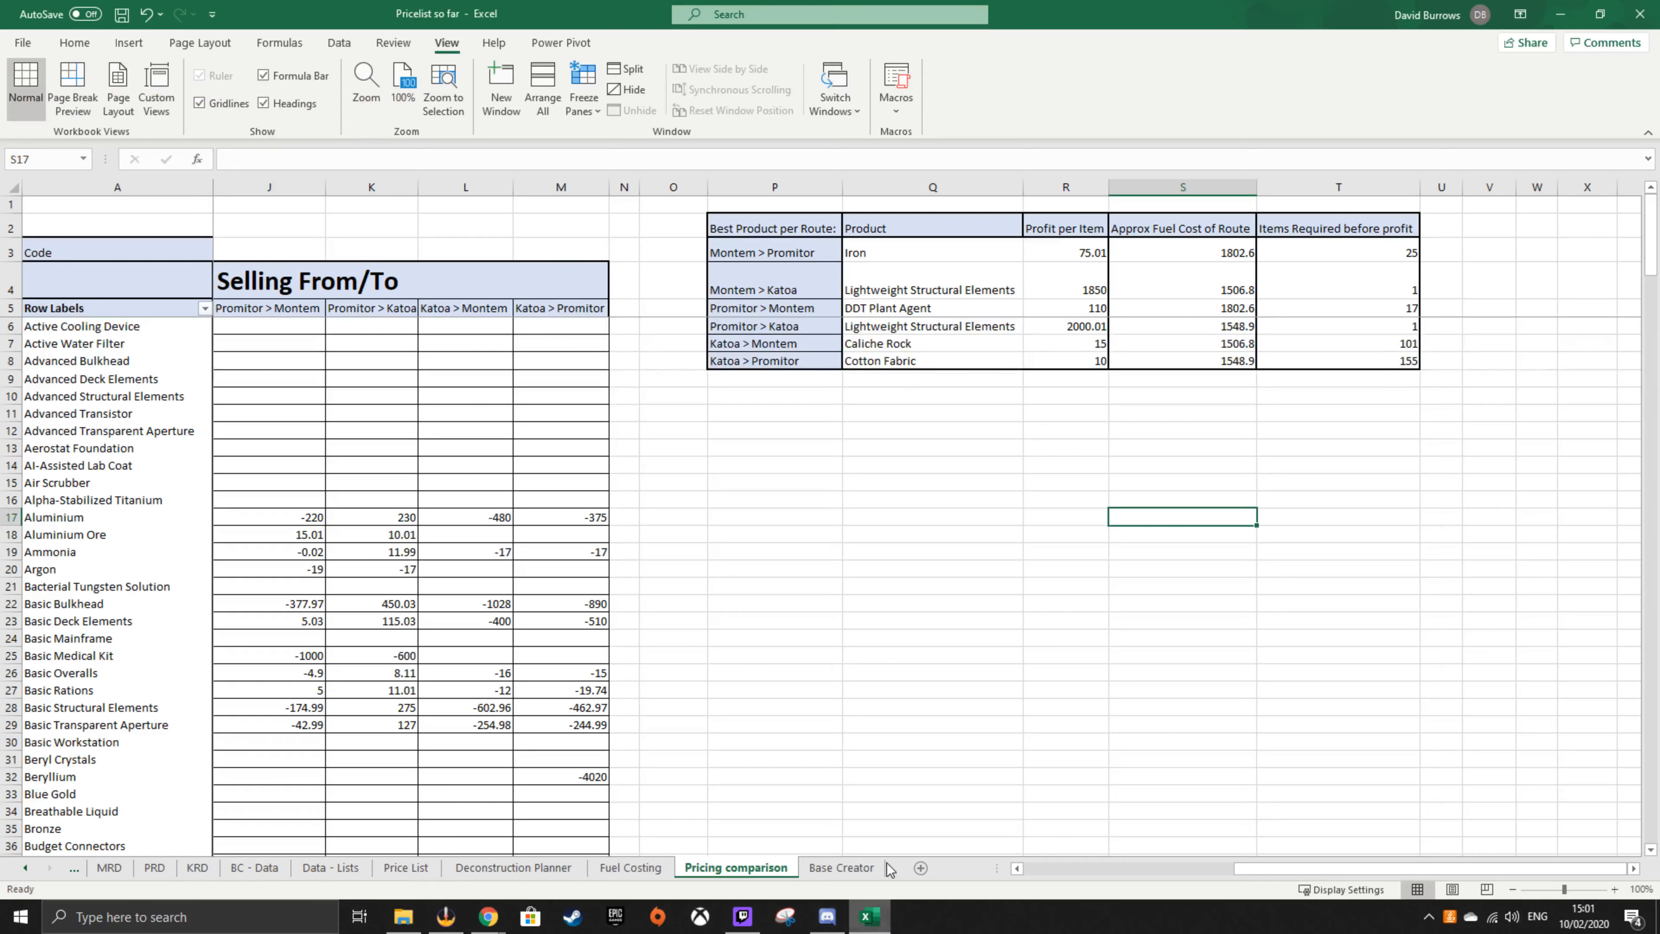
click(1021, 494)
click(772, 227)
- On the Base Creator sheet, set the Slot 2 building to HB1(Pioneer Habitation)
click(840, 868)
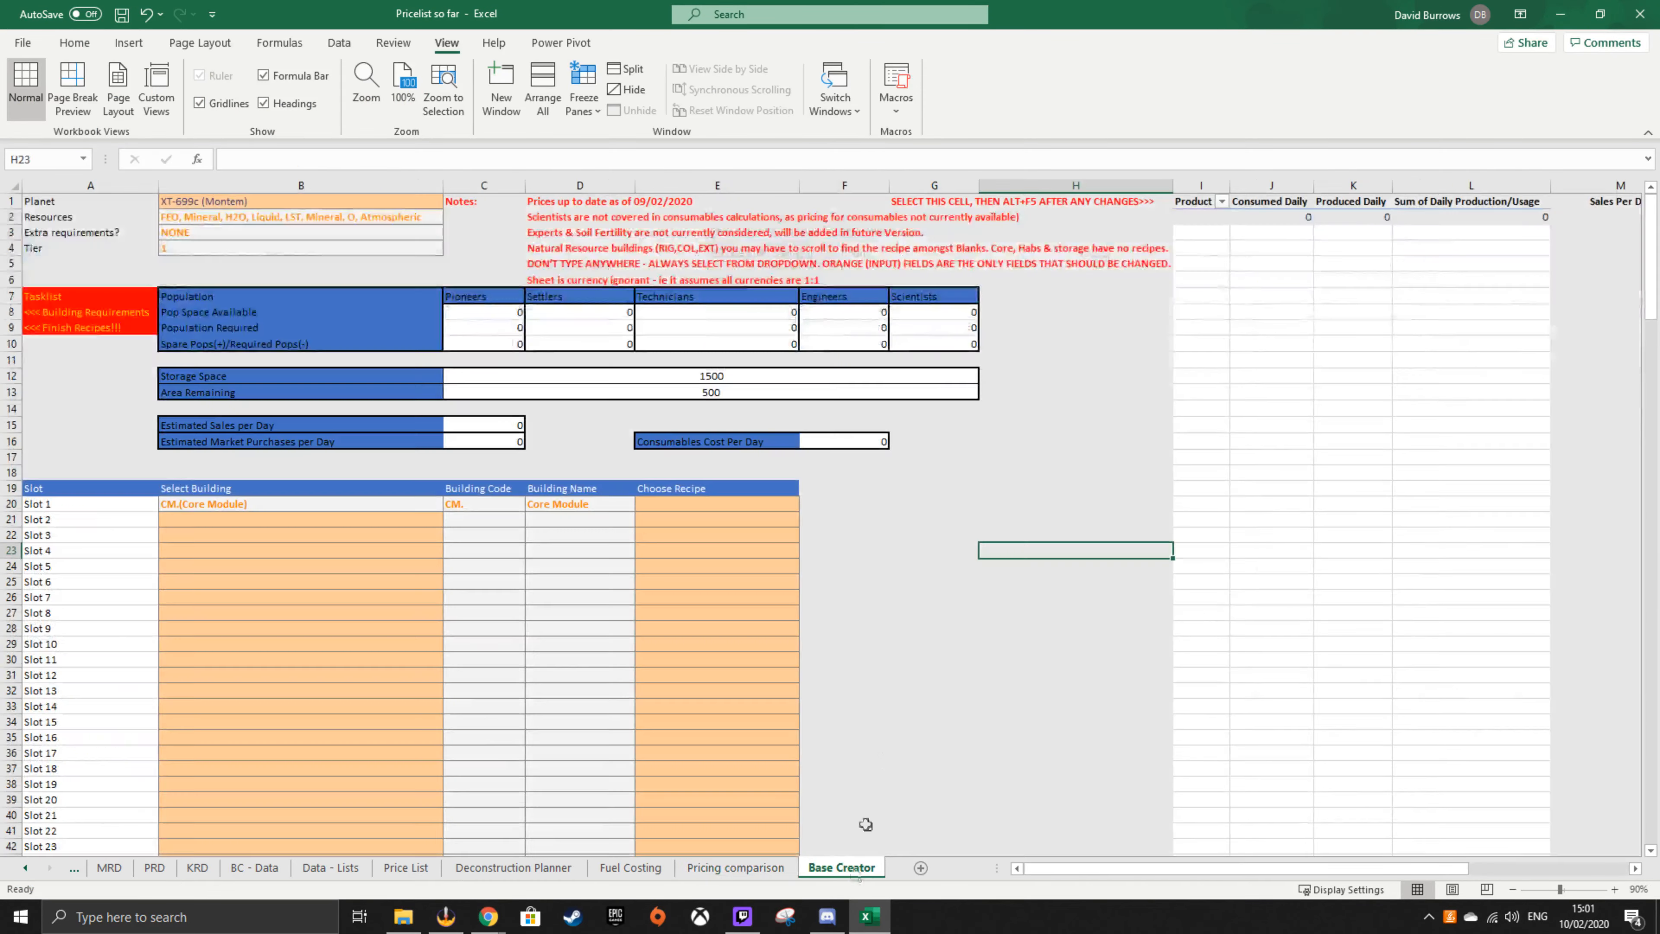
click(115, 516)
click(268, 520)
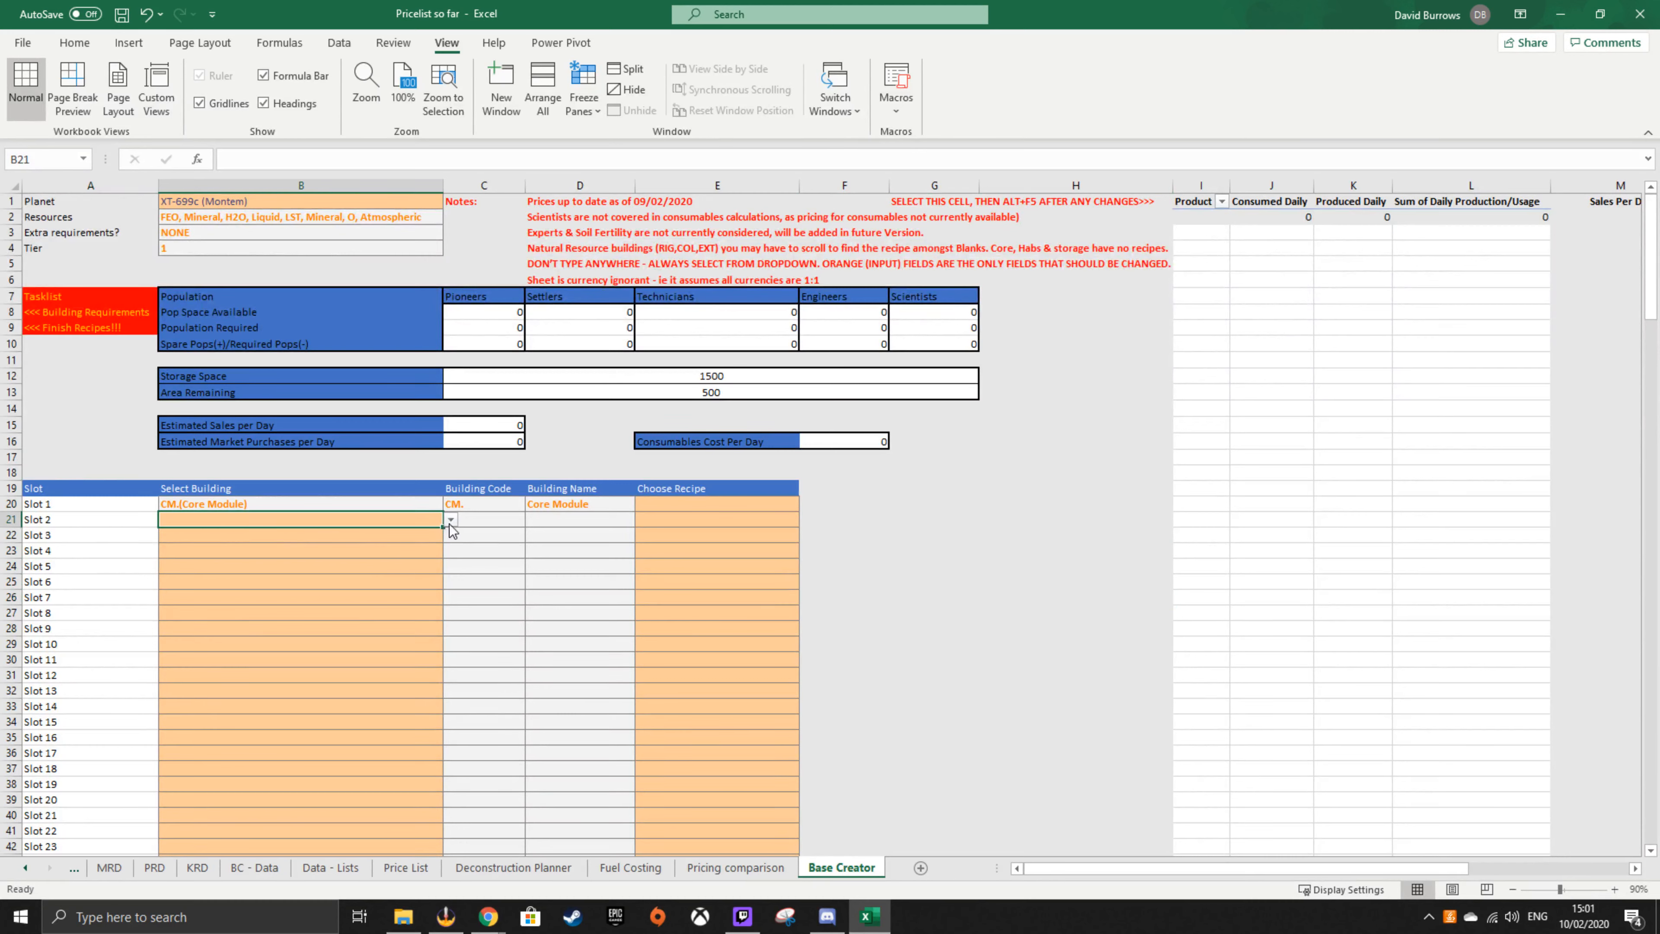
click(451, 520)
click(301, 541)
- Set the buildings of Slot 3 and Slot 4 to HB1(Pioneer Habitation)
click(425, 537)
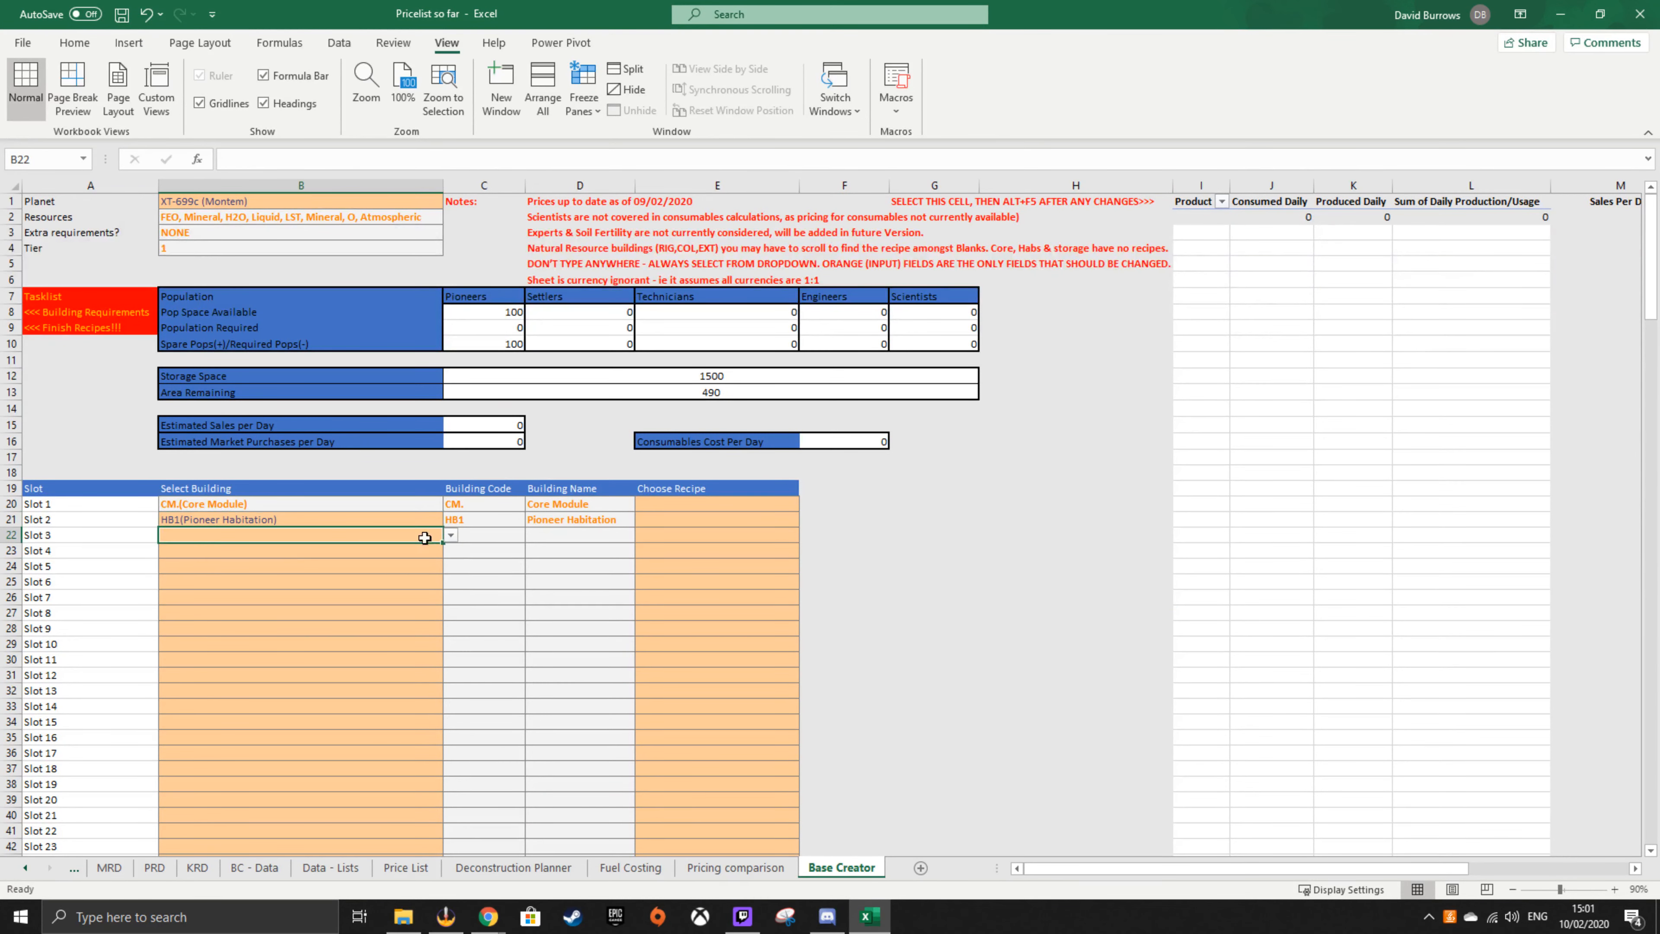
click(450, 535)
click(300, 569)
click(450, 536)
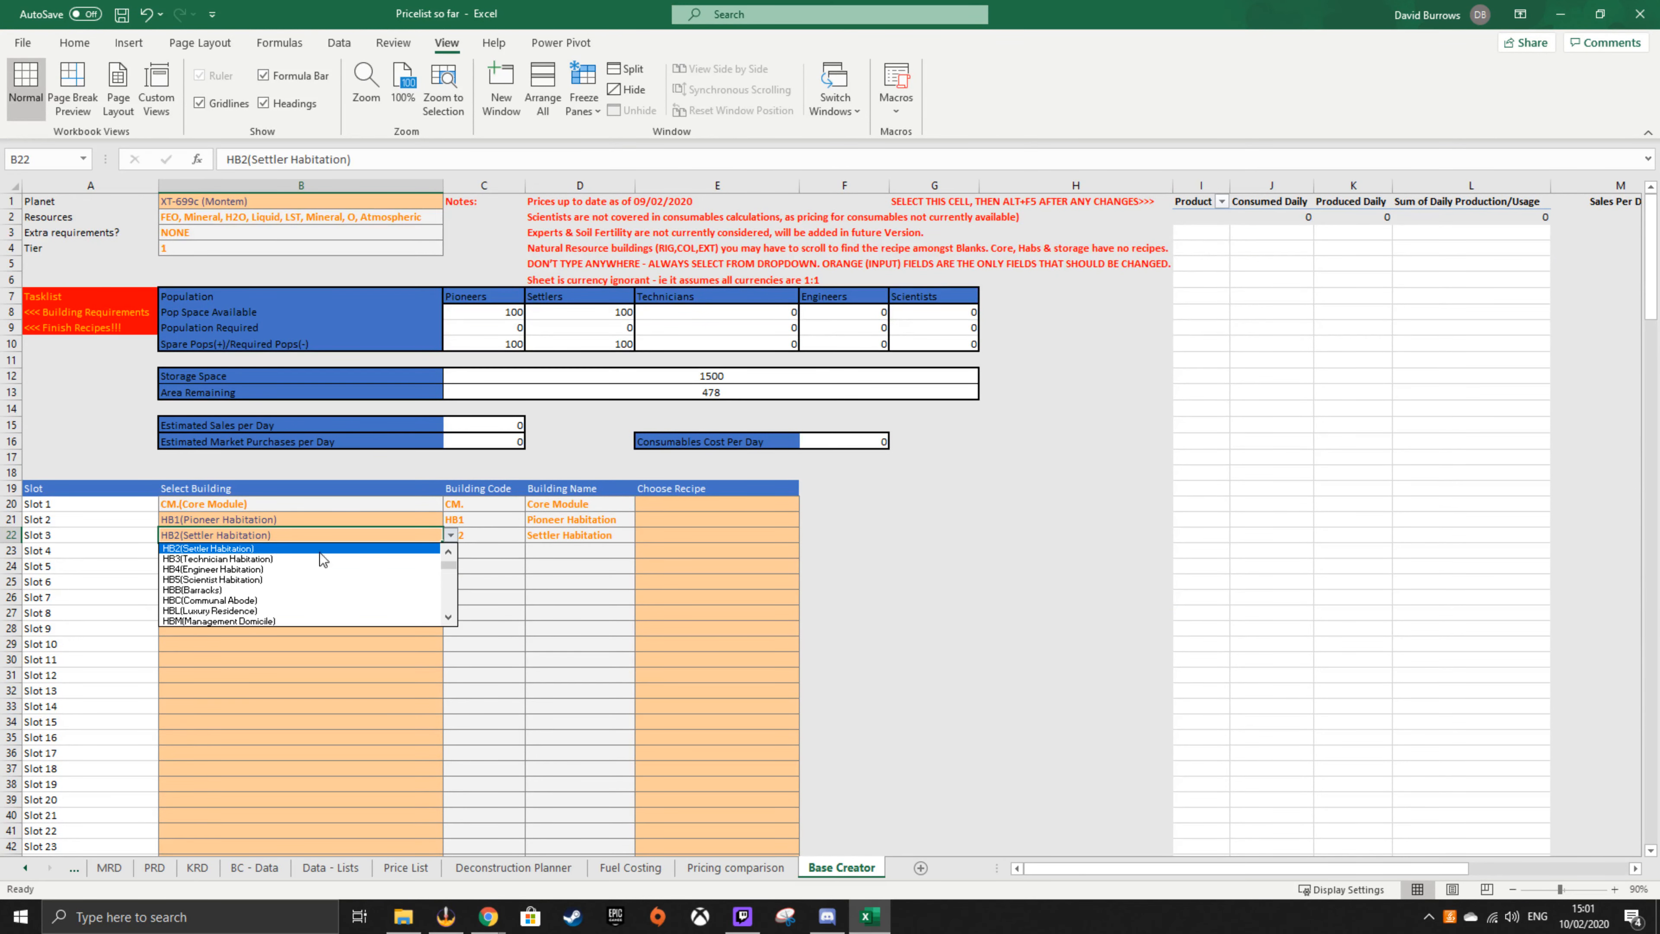
click(451, 551)
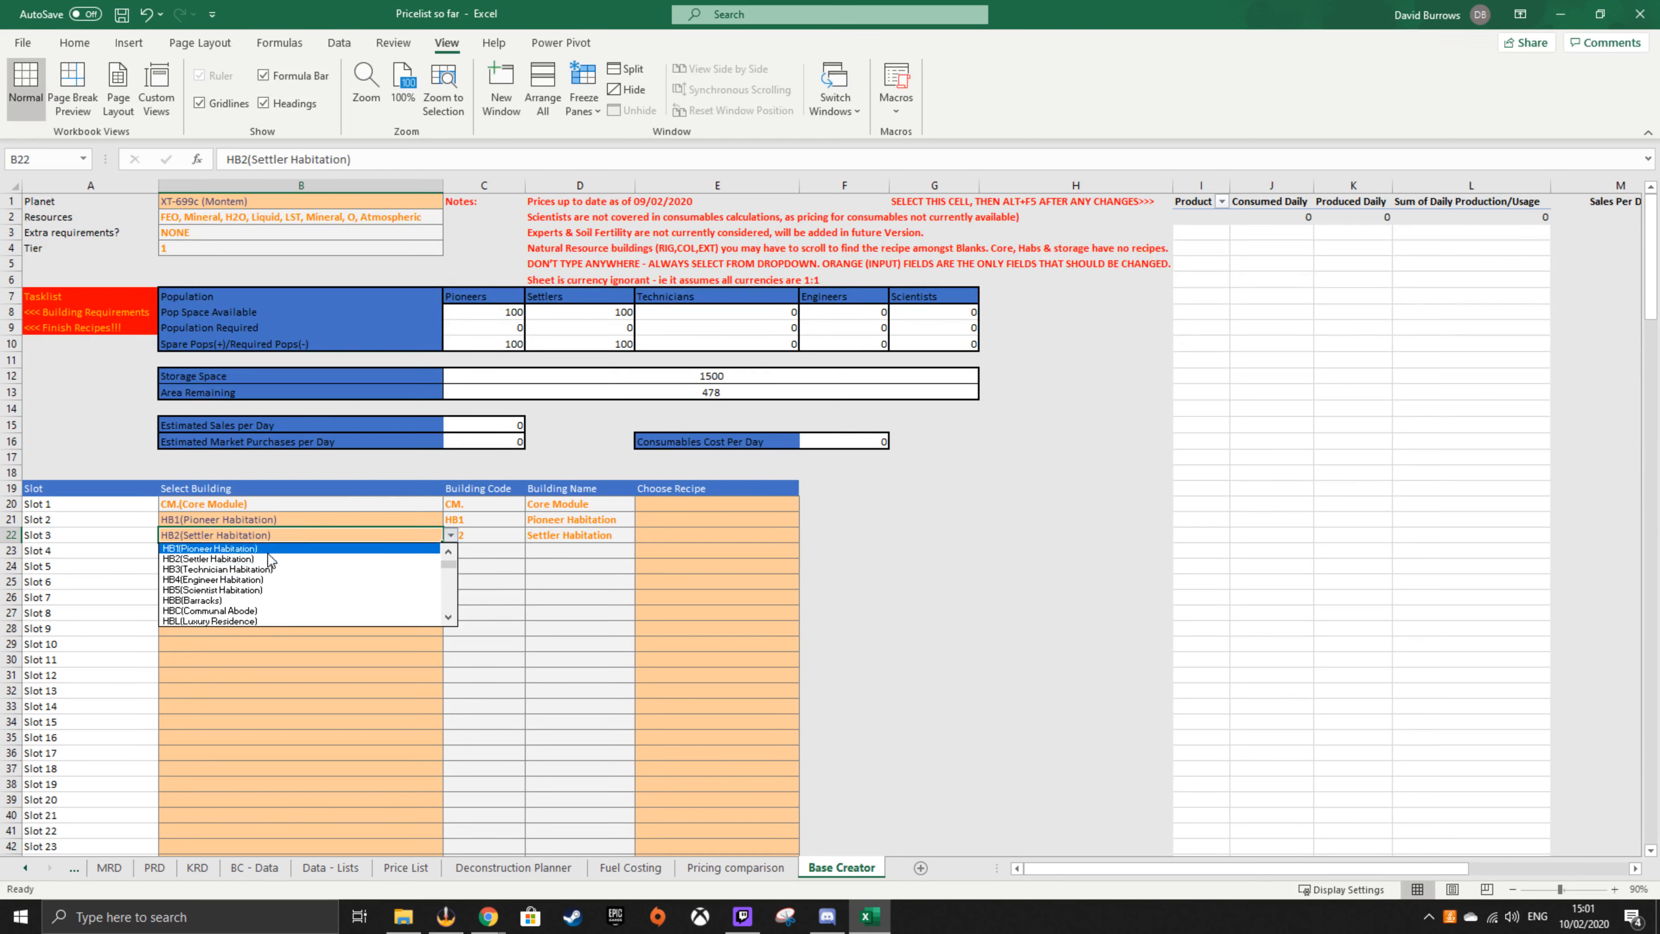
click(267, 550)
click(438, 551)
click(450, 551)
click(244, 565)
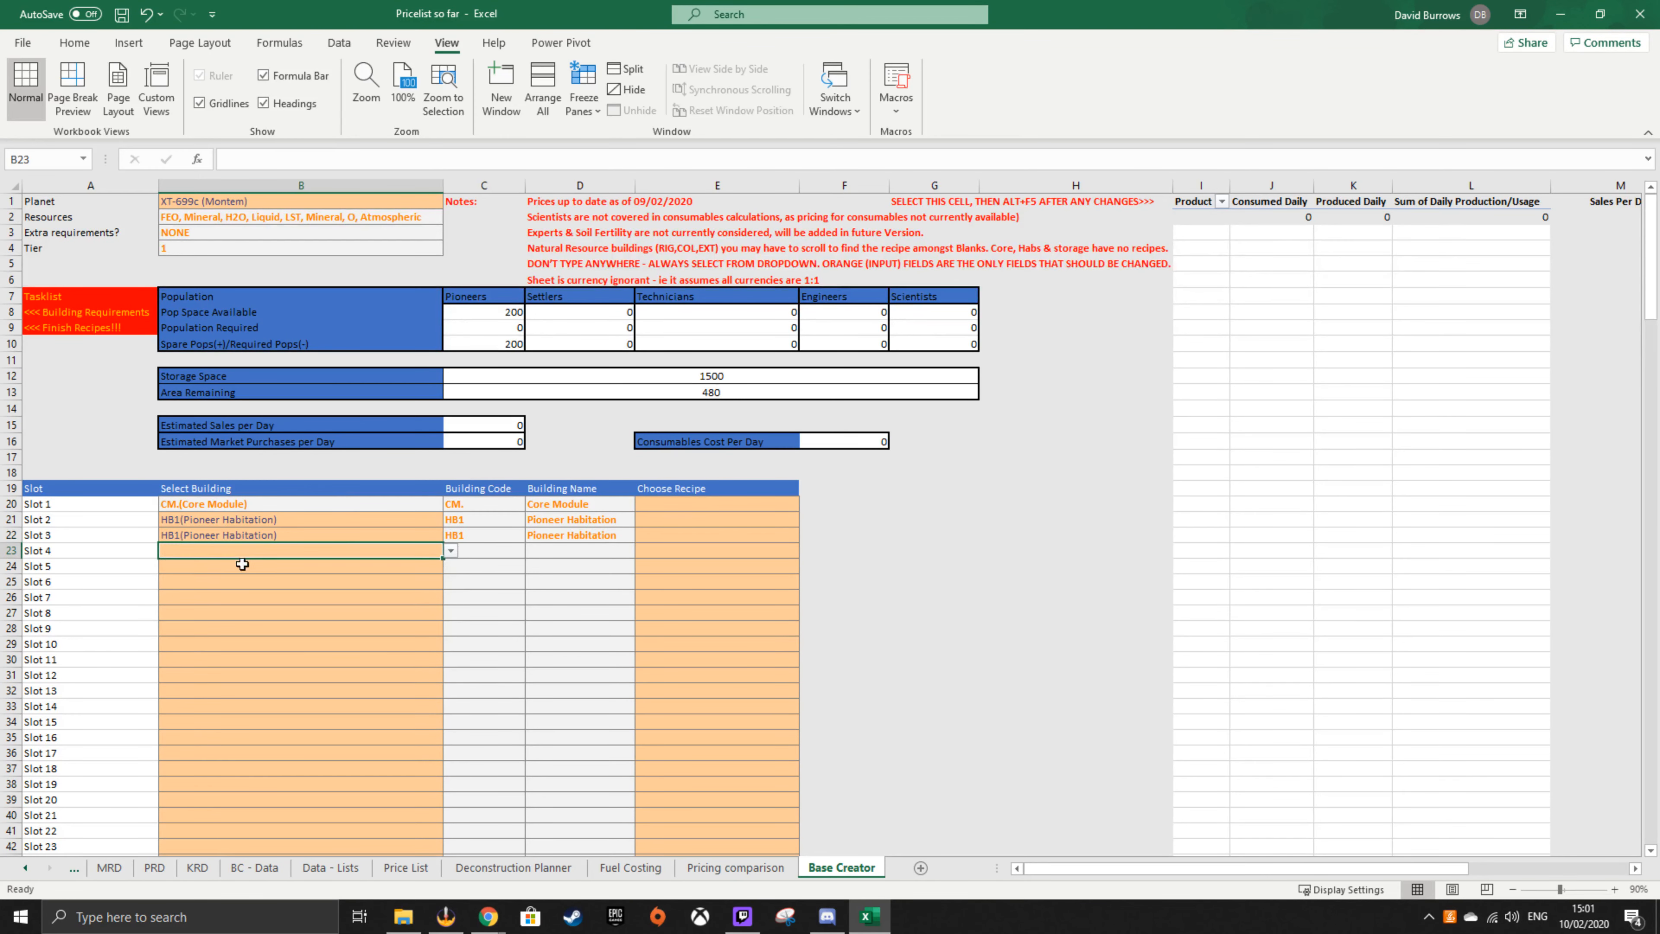
click(225, 566)
- Set the Slot 5 building to COL(Collector)
click(451, 566)
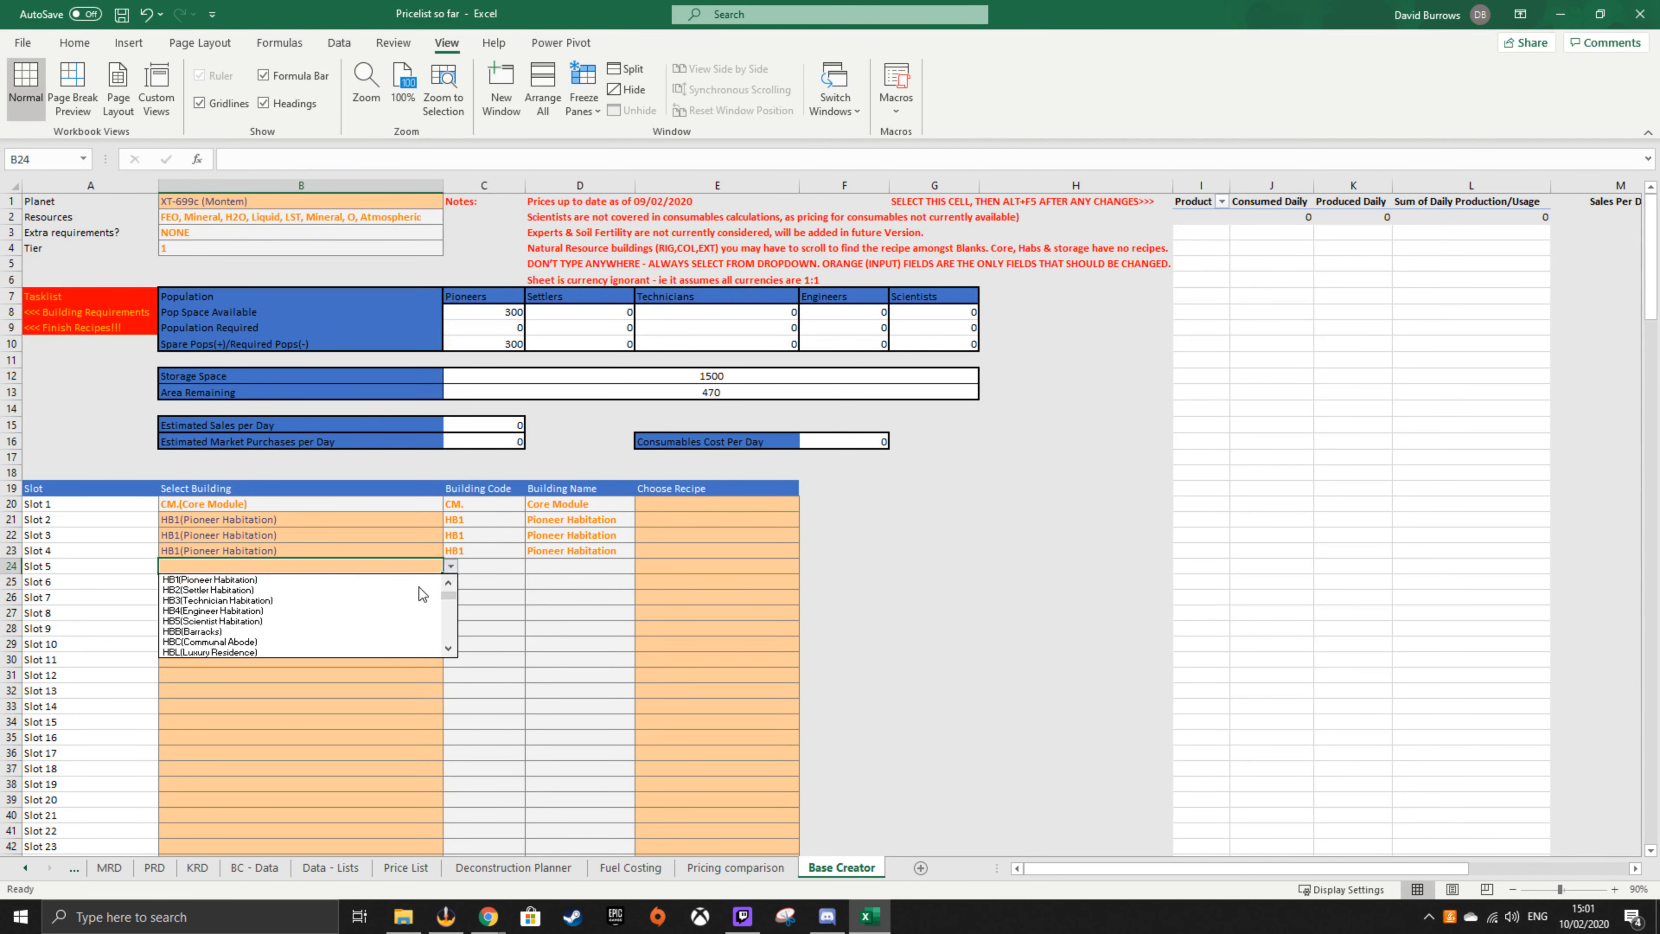
scroll(449, 647, down, 5)
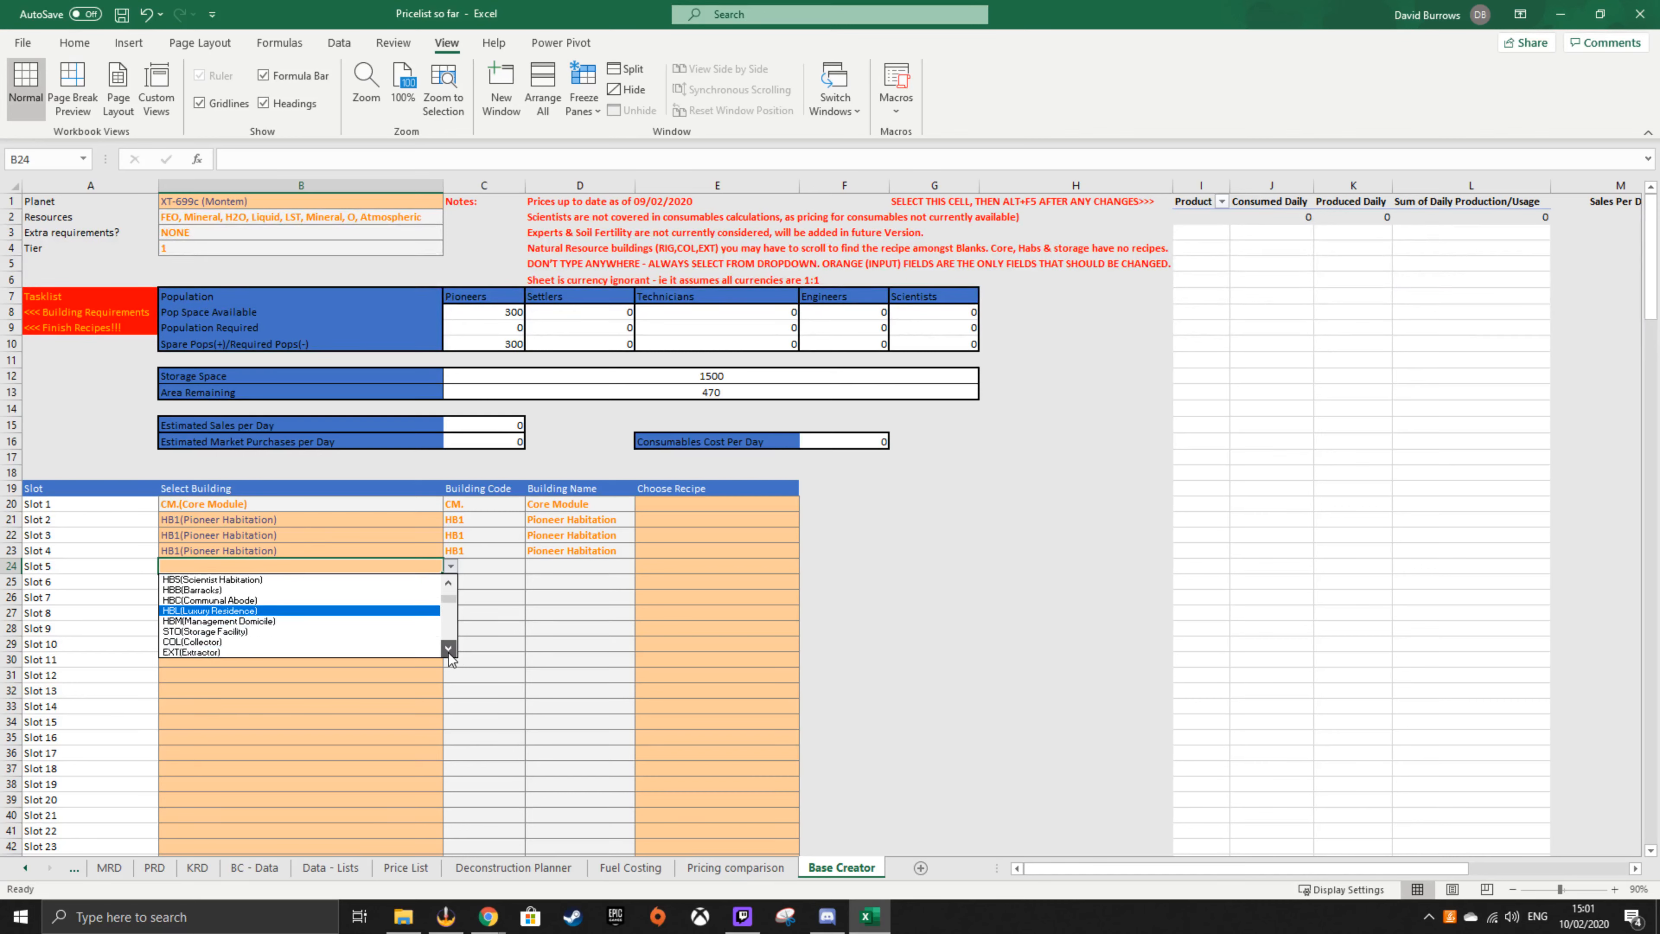
click(323, 620)
- Set the buildings of Slot 6 and Slot 7 to EXT(Extractor)
click(308, 582)
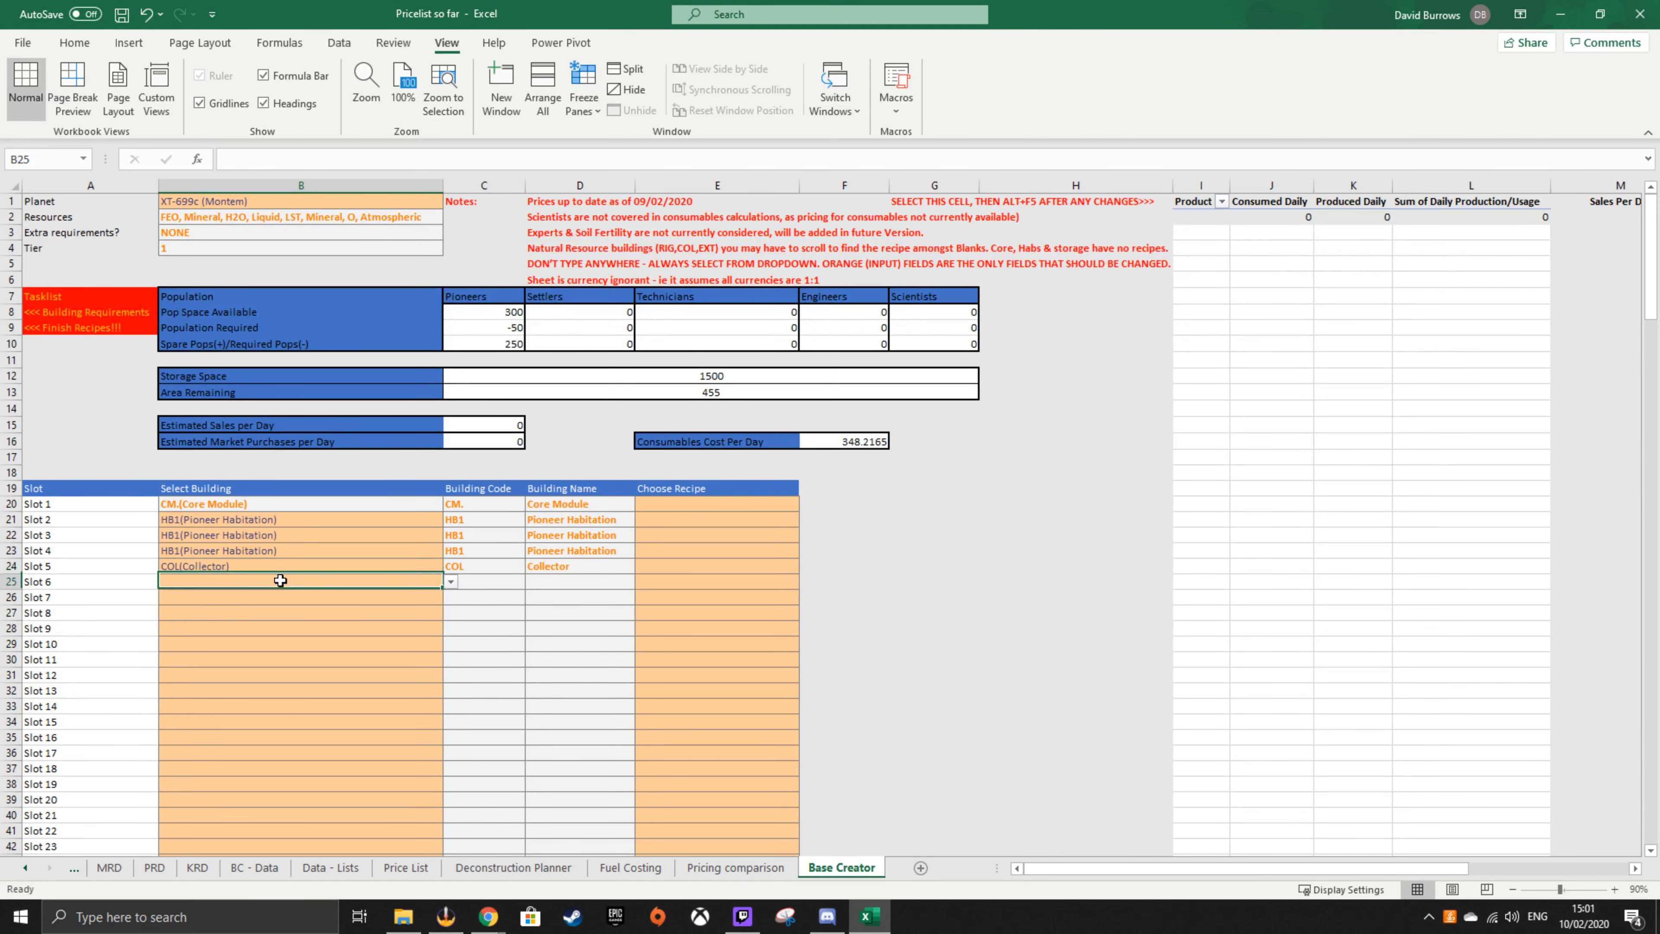
click(451, 582)
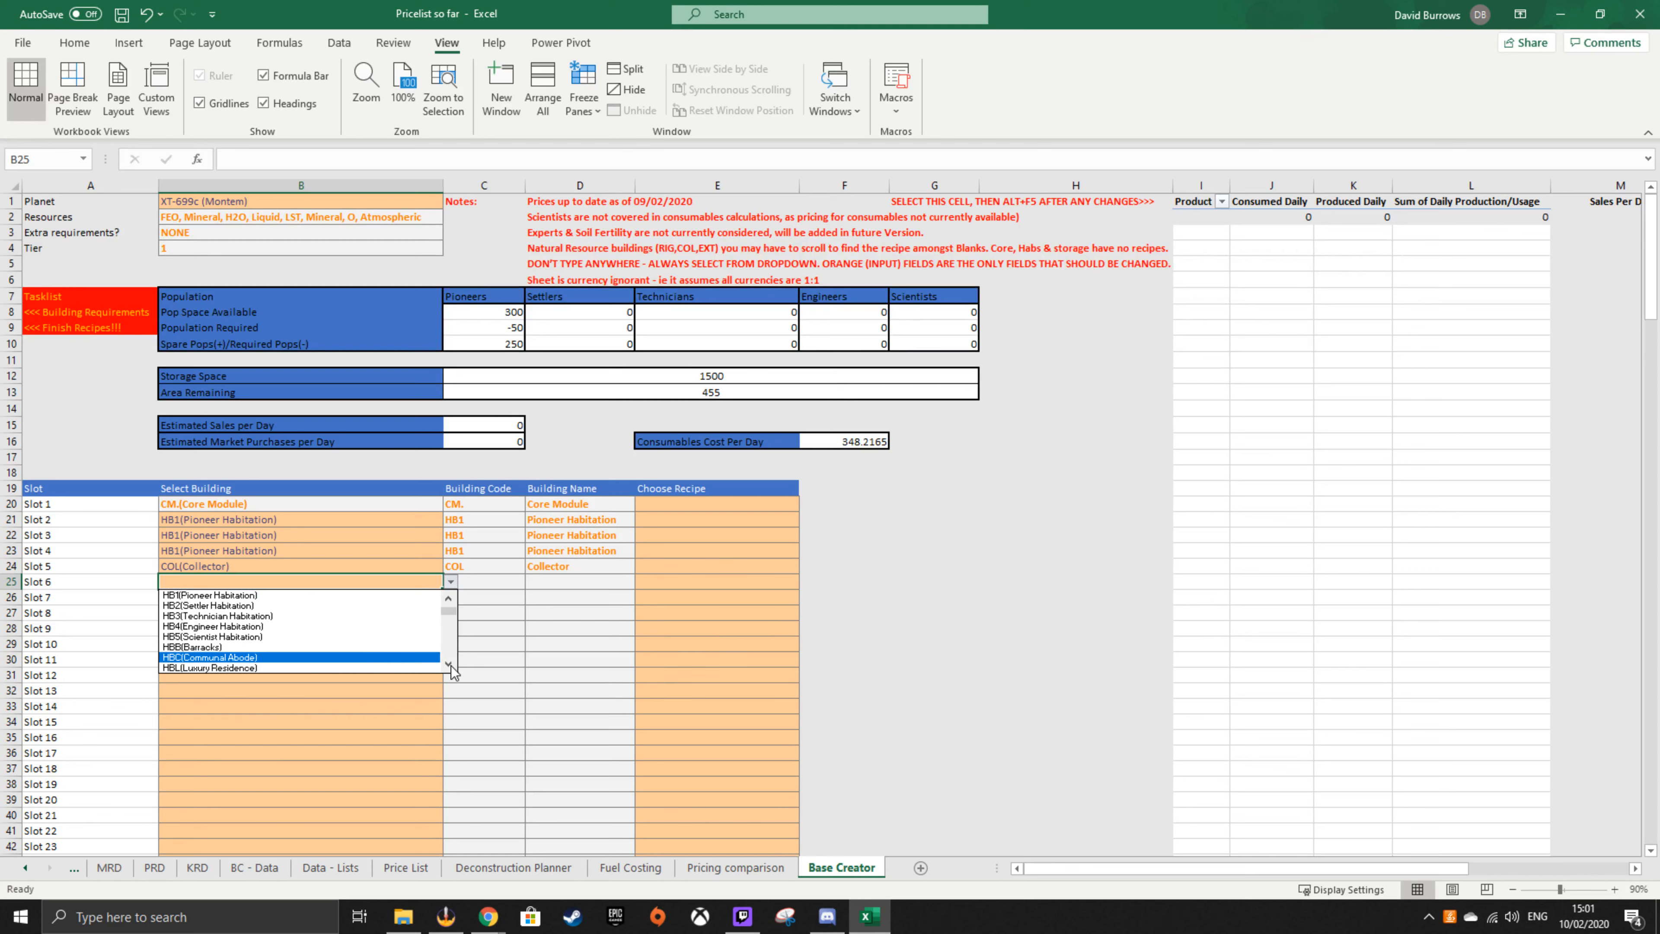
scroll(216, 632, down, 3)
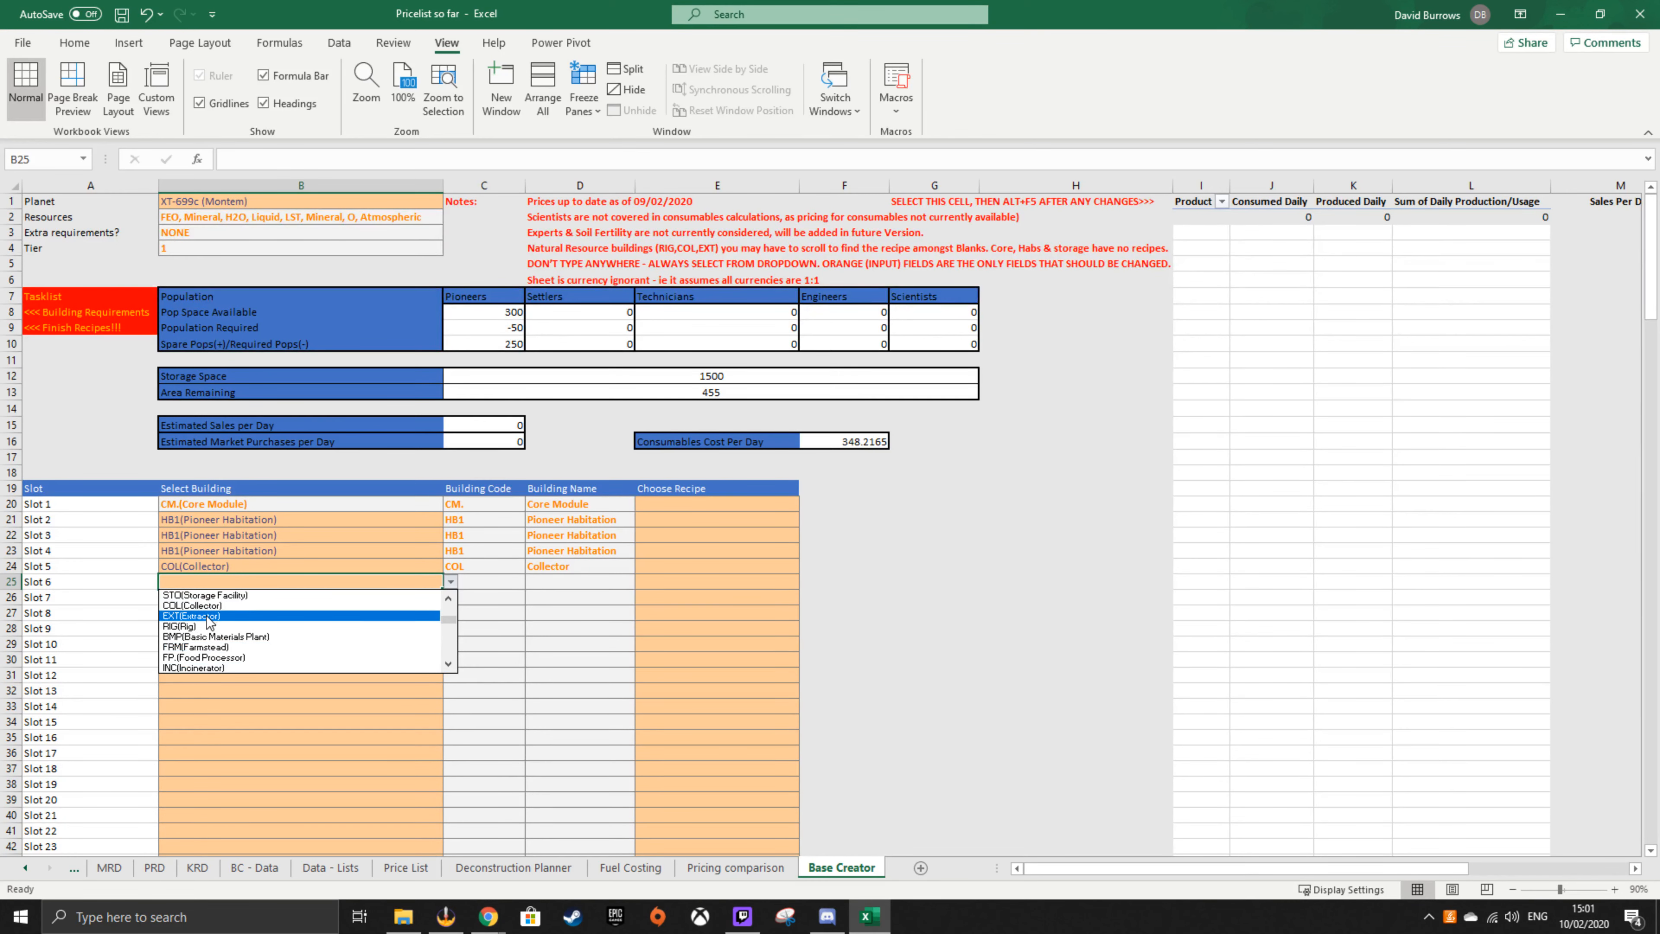
click(171, 615)
click(307, 597)
click(451, 597)
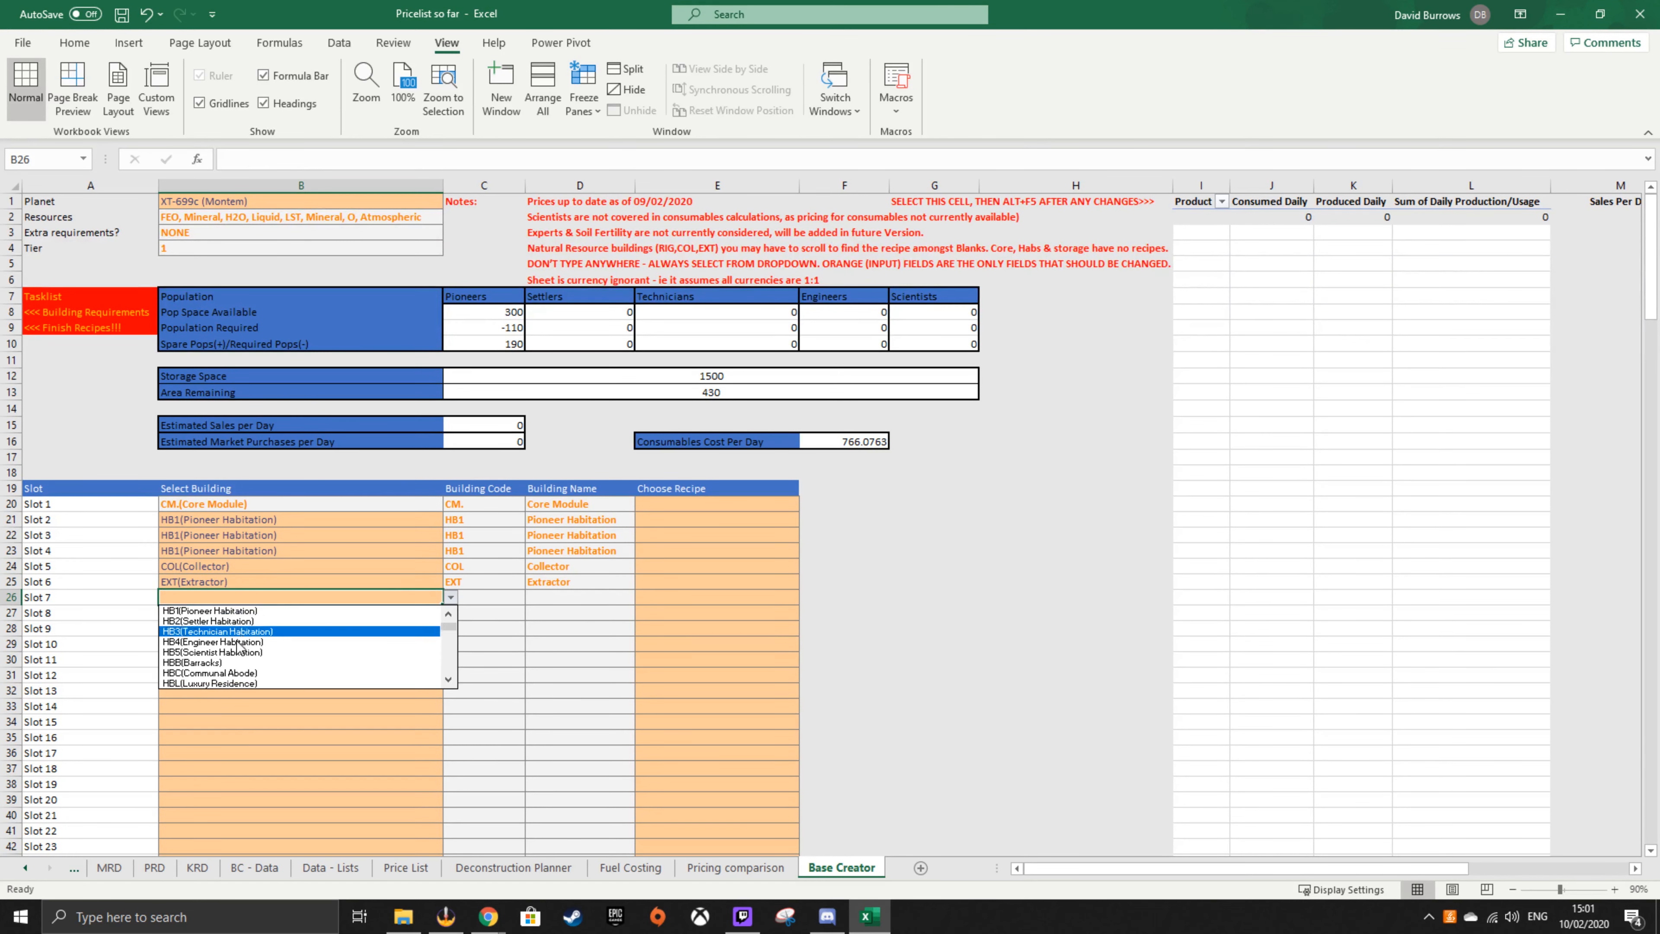
click(448, 680)
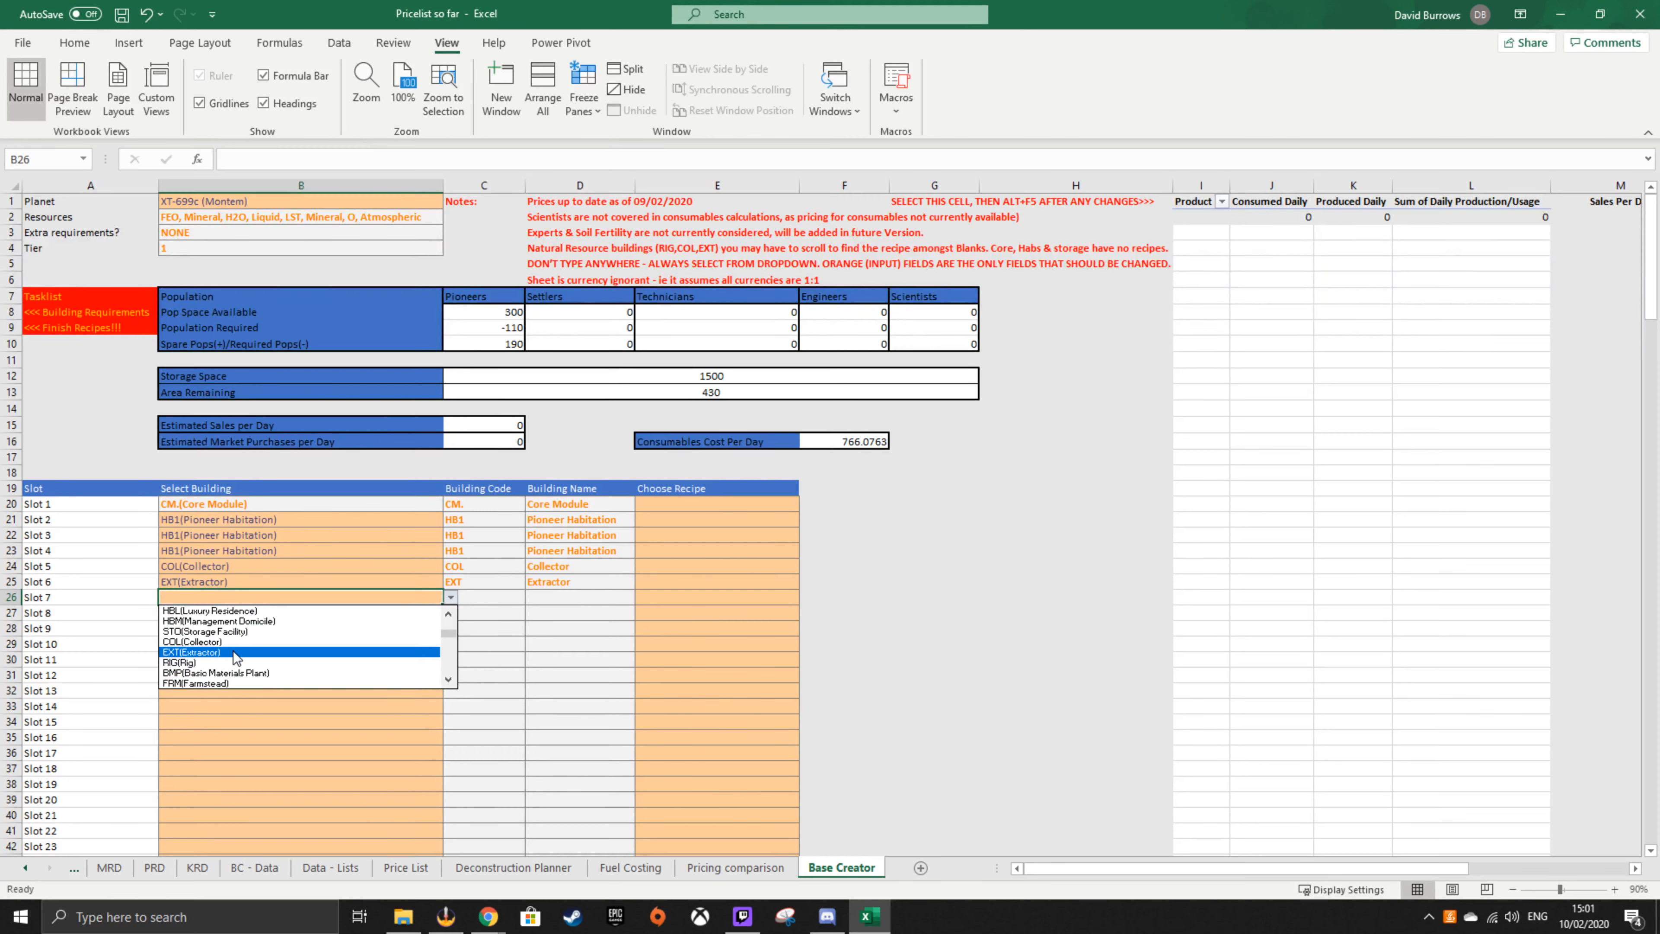
click(234, 652)
- Set the Slot 8 building to RIG(Rig) and the Slot 9 building to FRM(Farmstead)
click(326, 614)
click(451, 612)
mouse_move(376, 707)
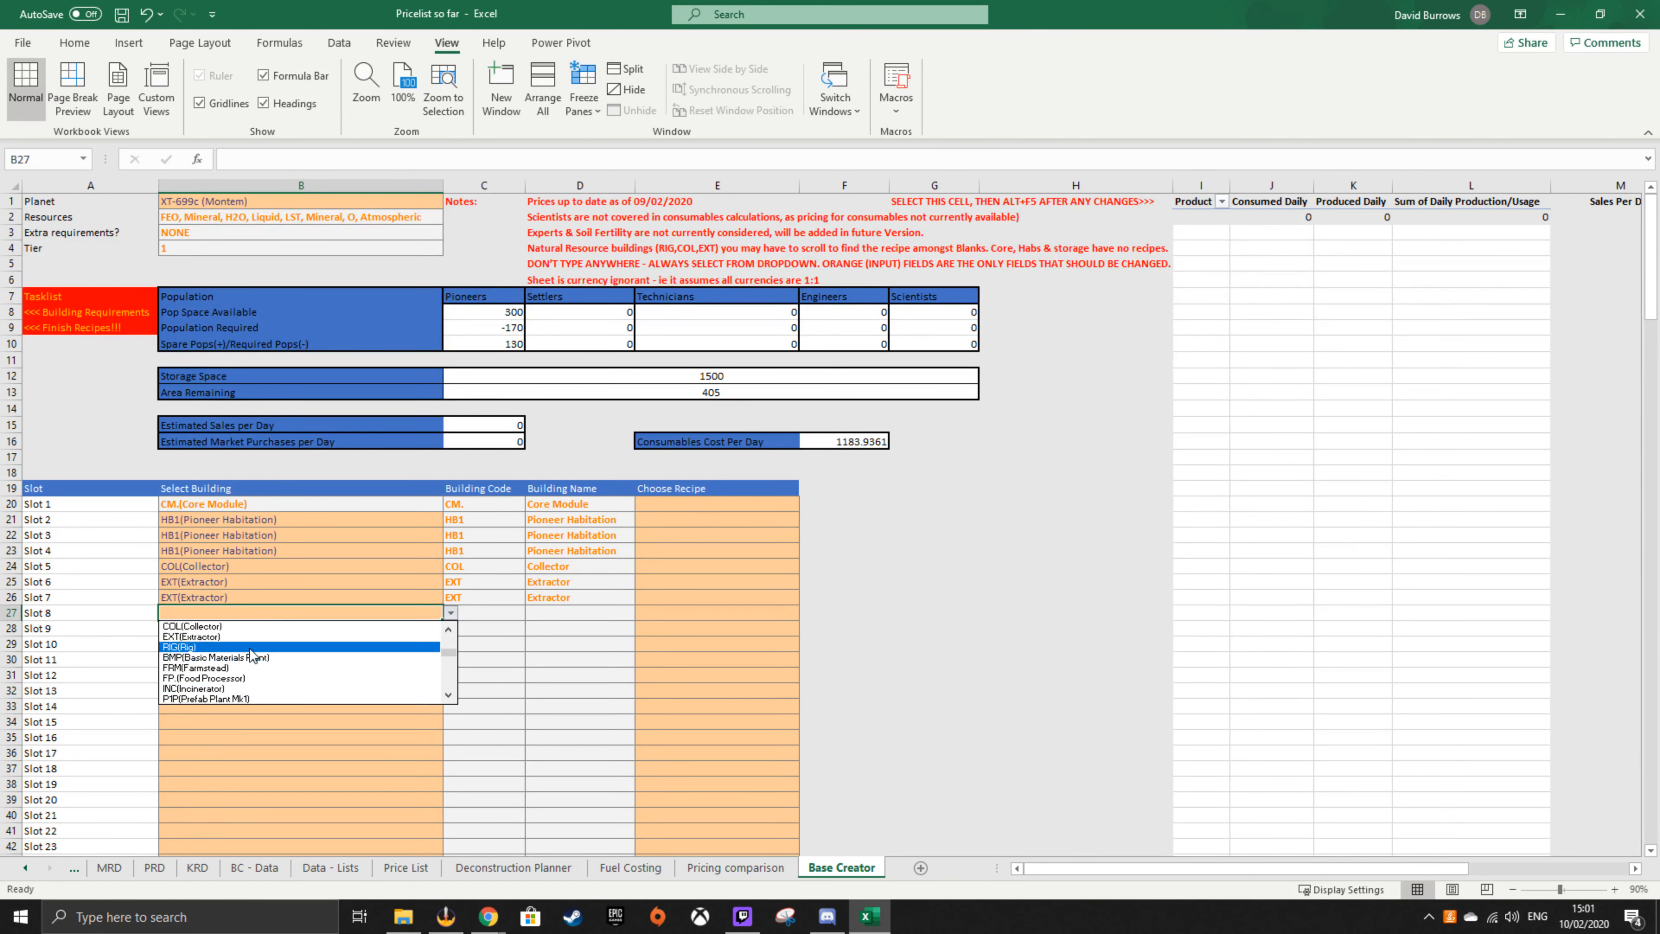
click(250, 649)
click(304, 628)
click(451, 628)
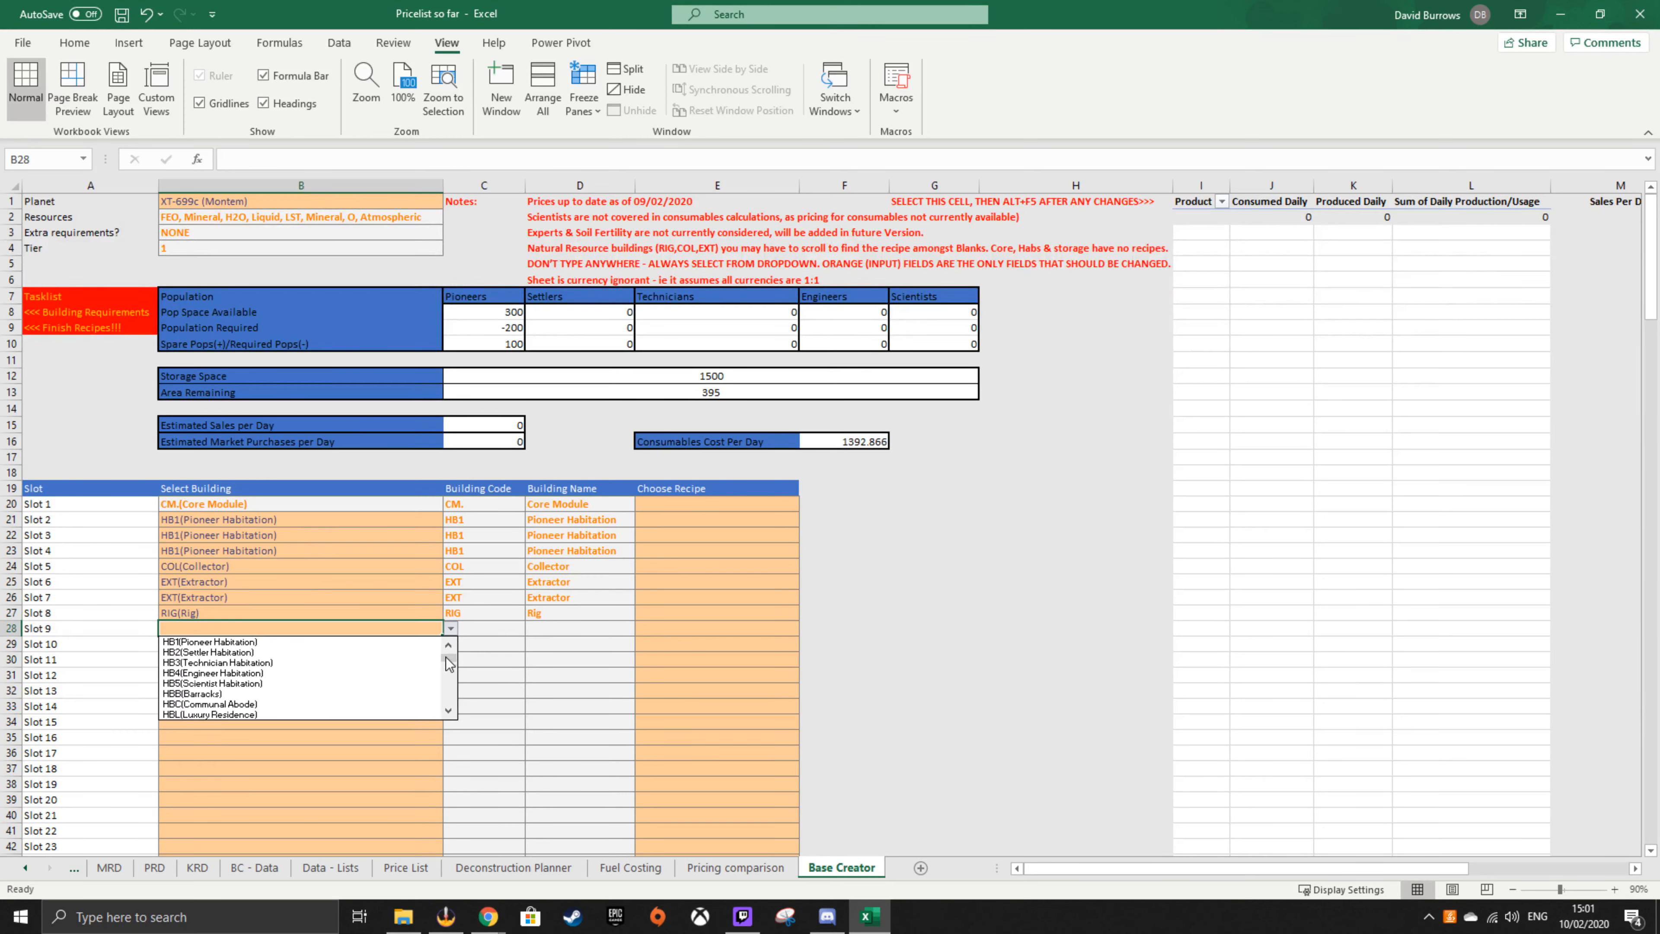
click(448, 711)
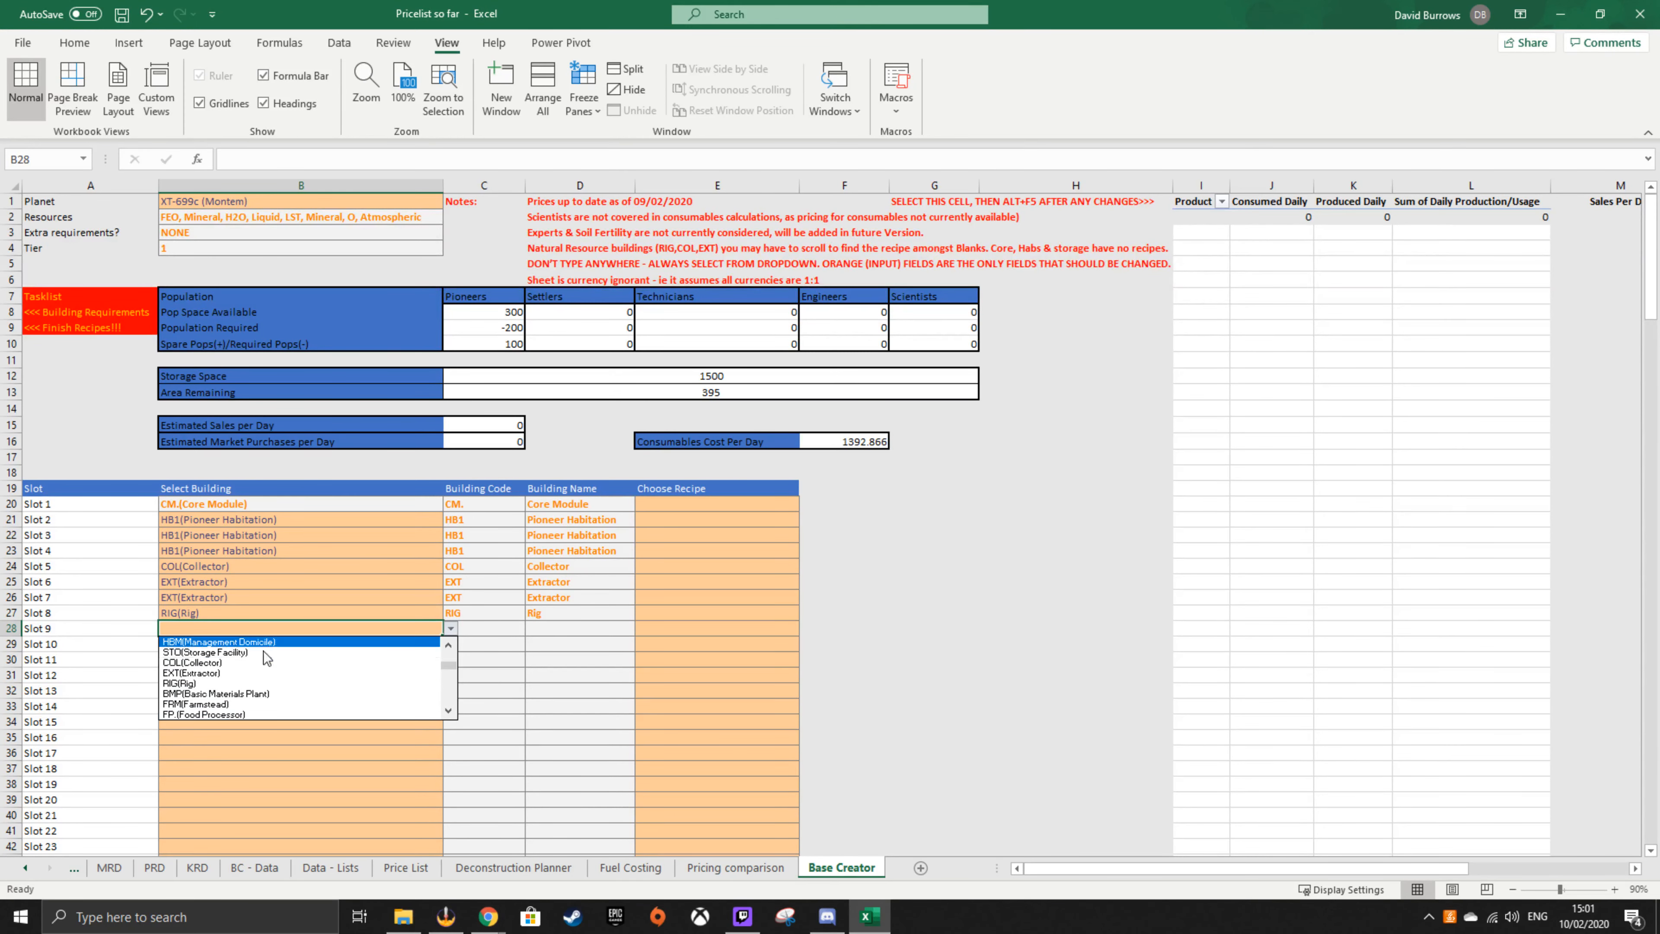
click(285, 704)
- Set the Slot 10 building to INC(Incinerator) and the Slot 11 building to P1P(Prefab Plant Mk1)
click(301, 644)
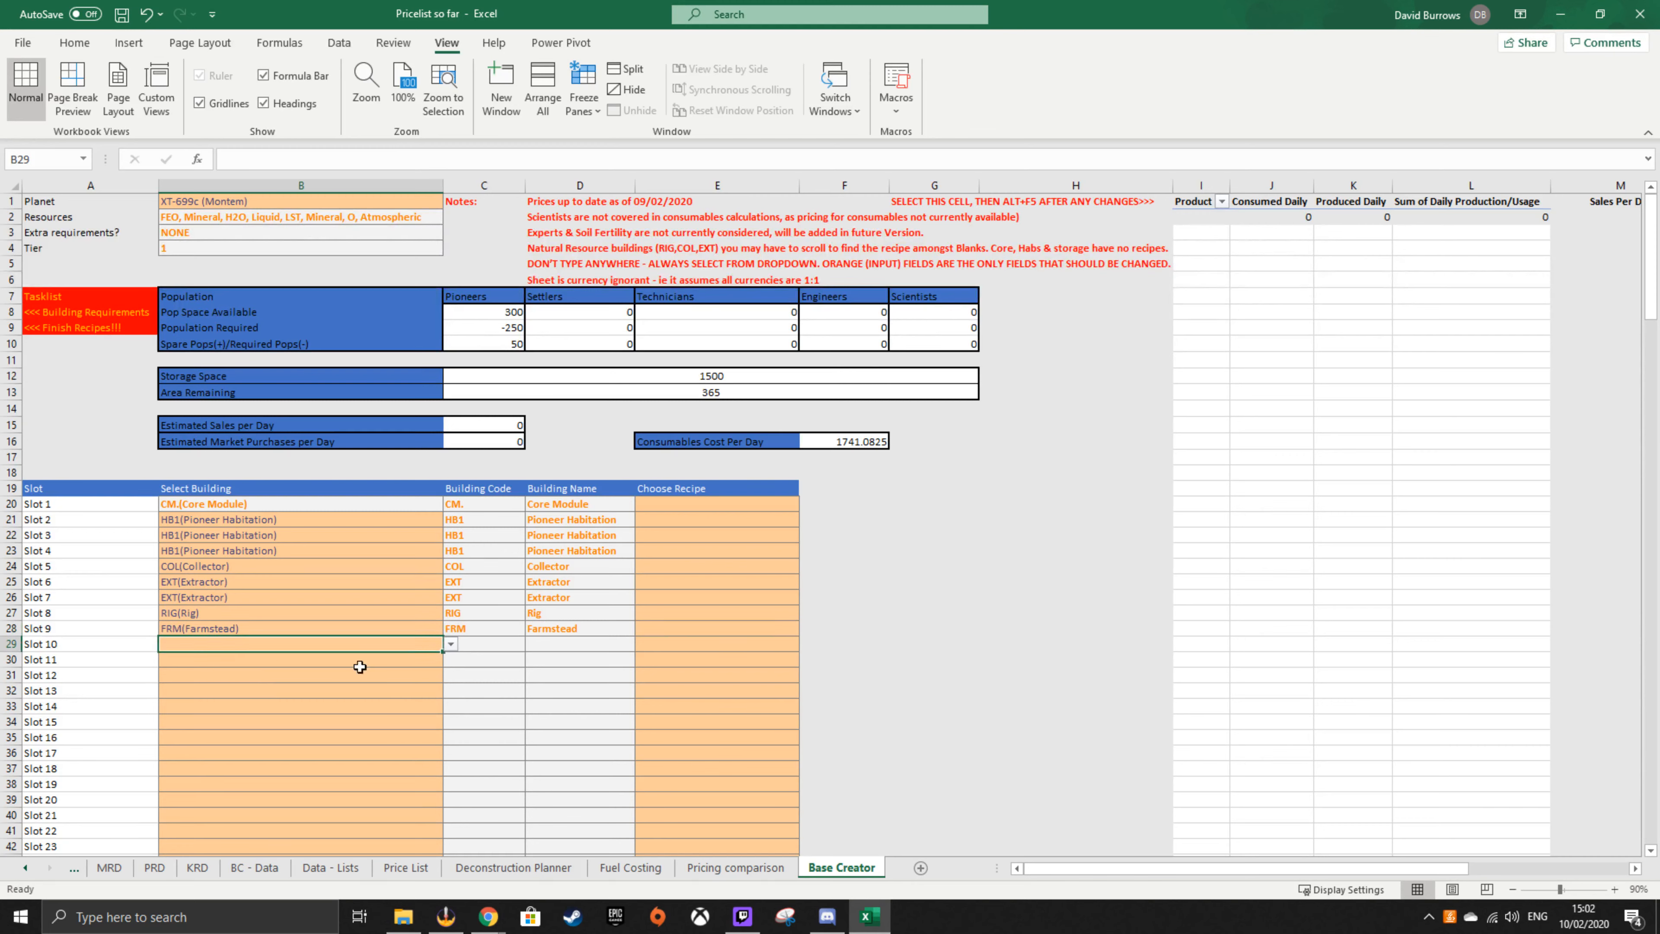
click(451, 645)
click(448, 726)
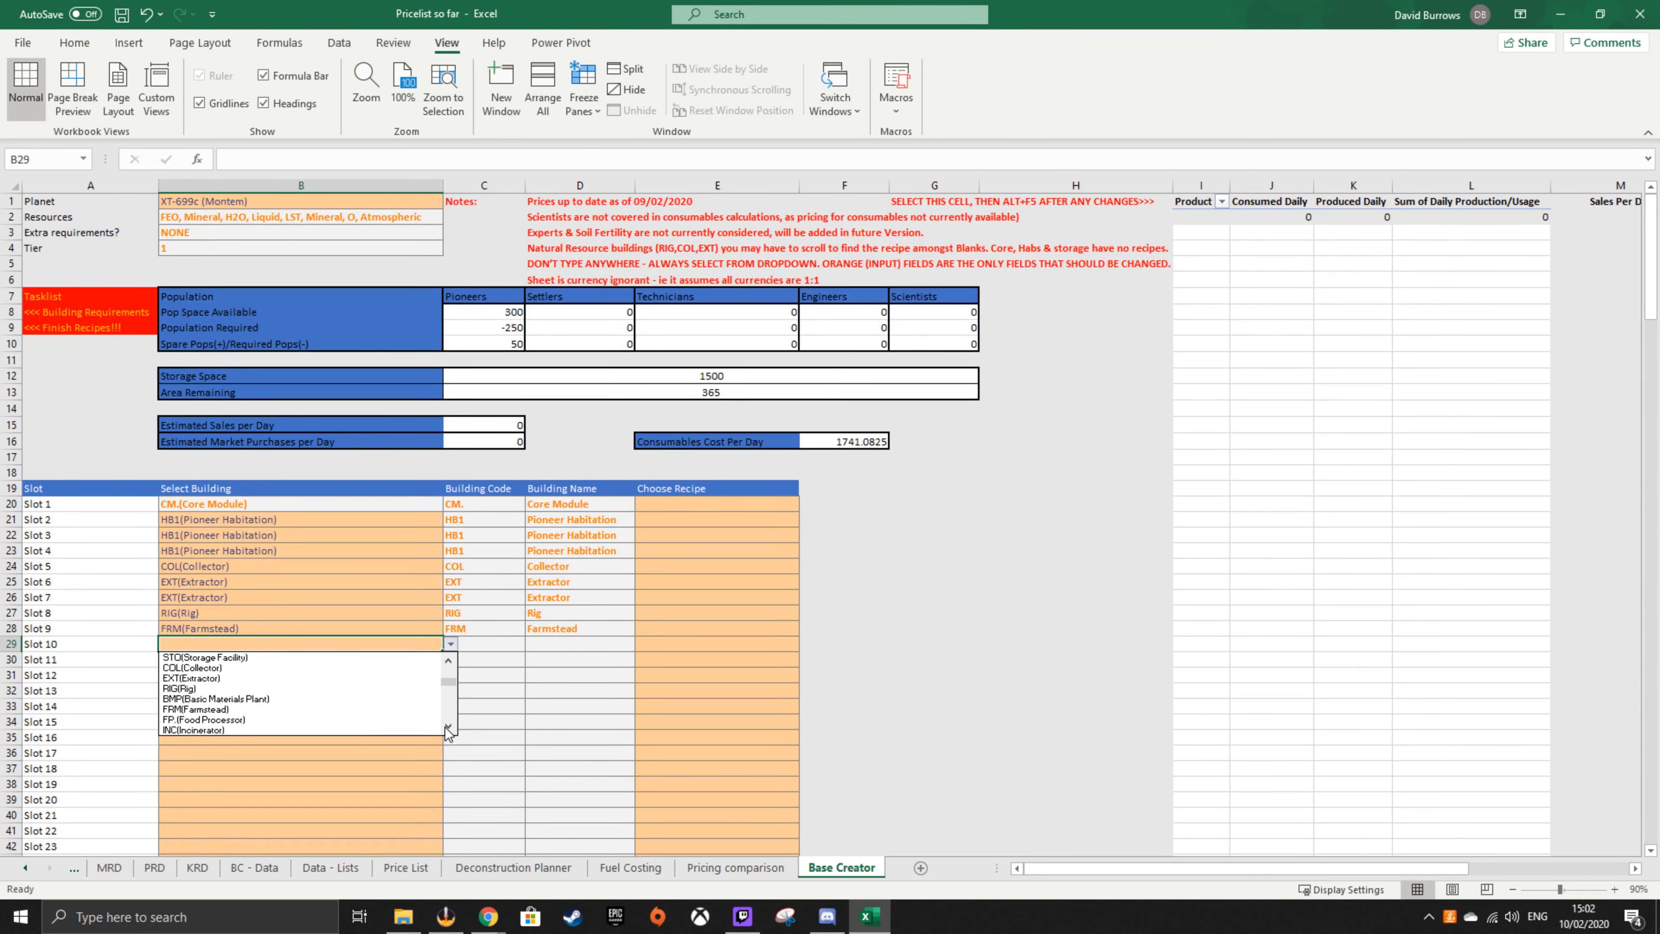
click(448, 726)
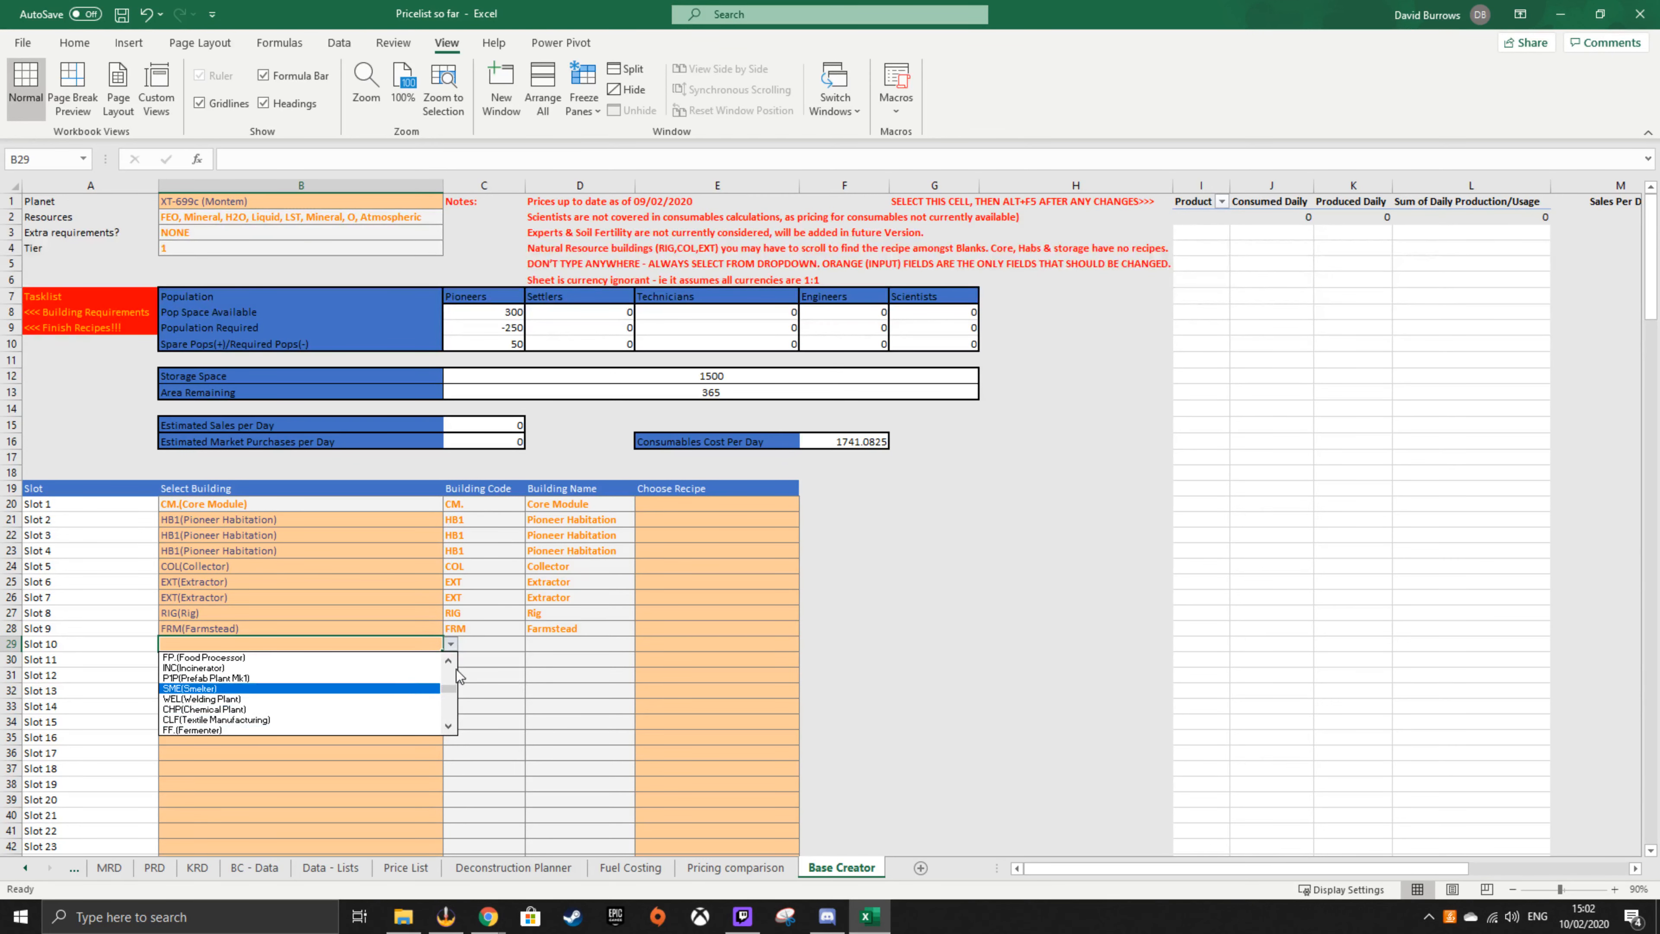
click(235, 668)
click(226, 658)
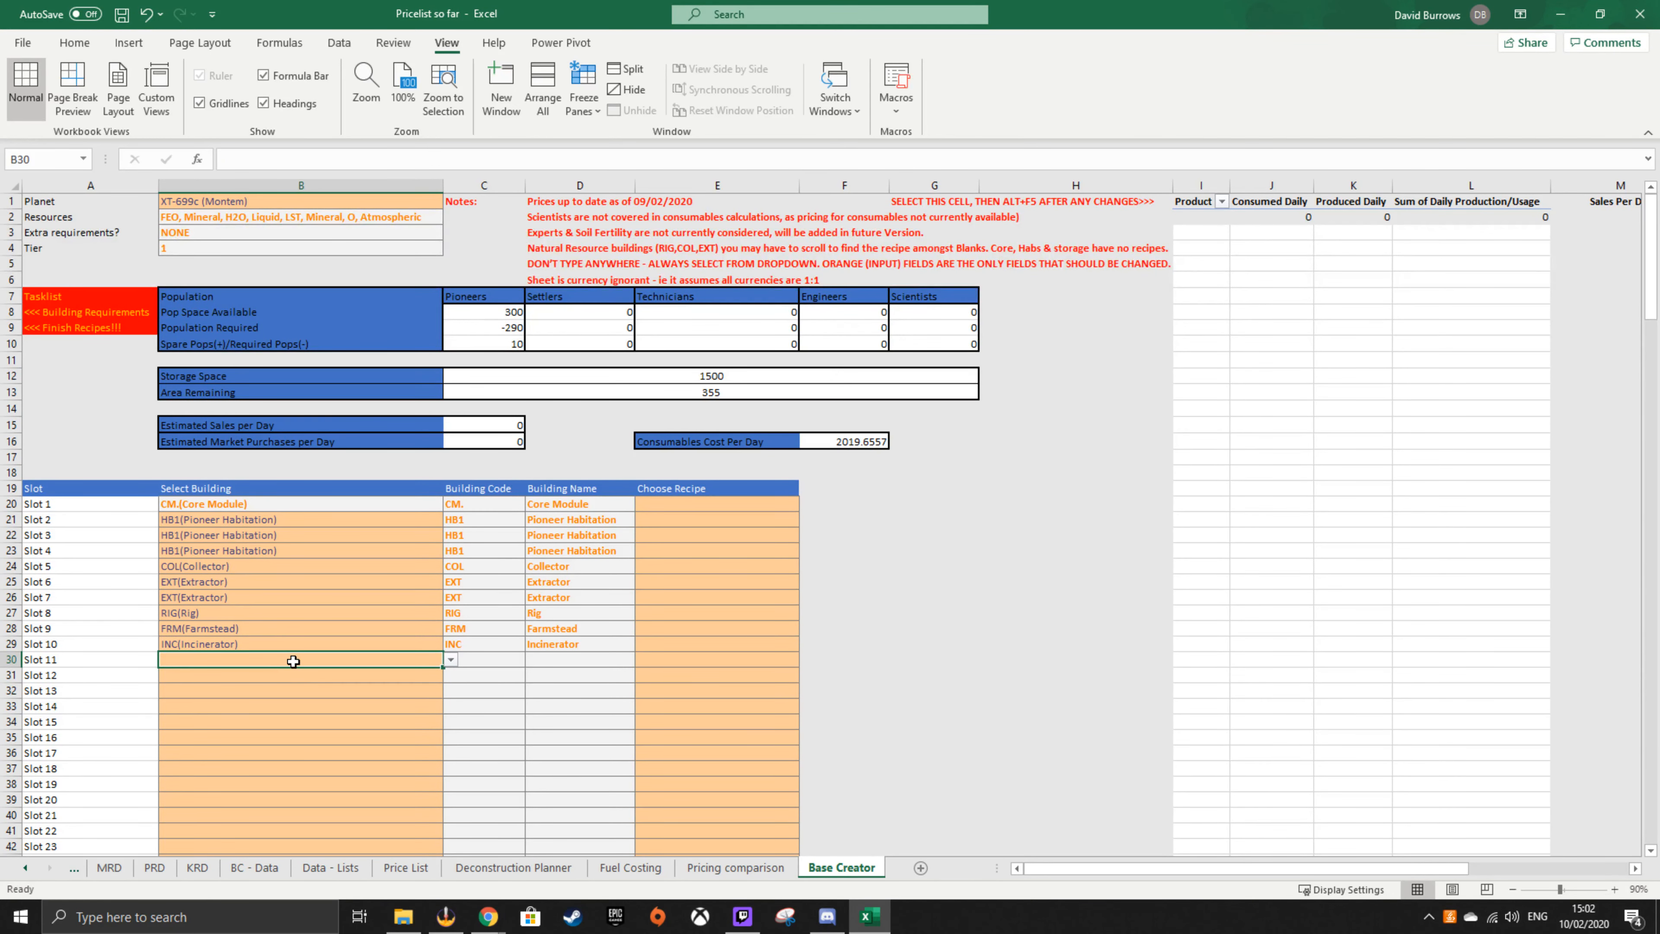
click(451, 659)
scroll(450, 744, down, 4)
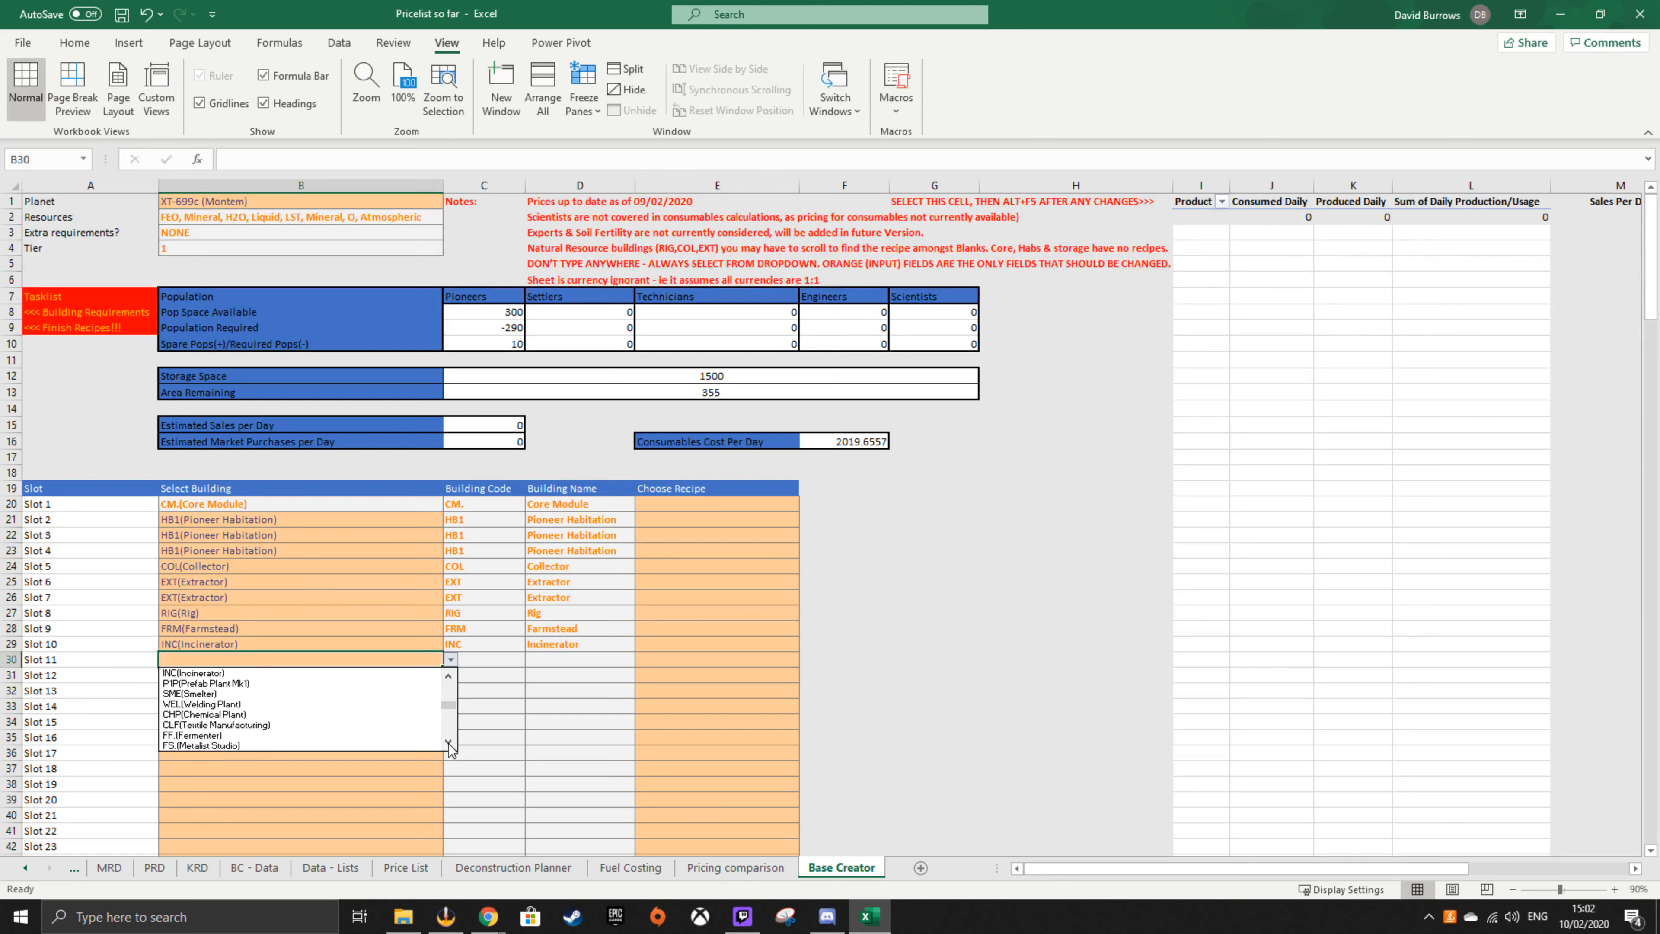
click(219, 683)
click(353, 680)
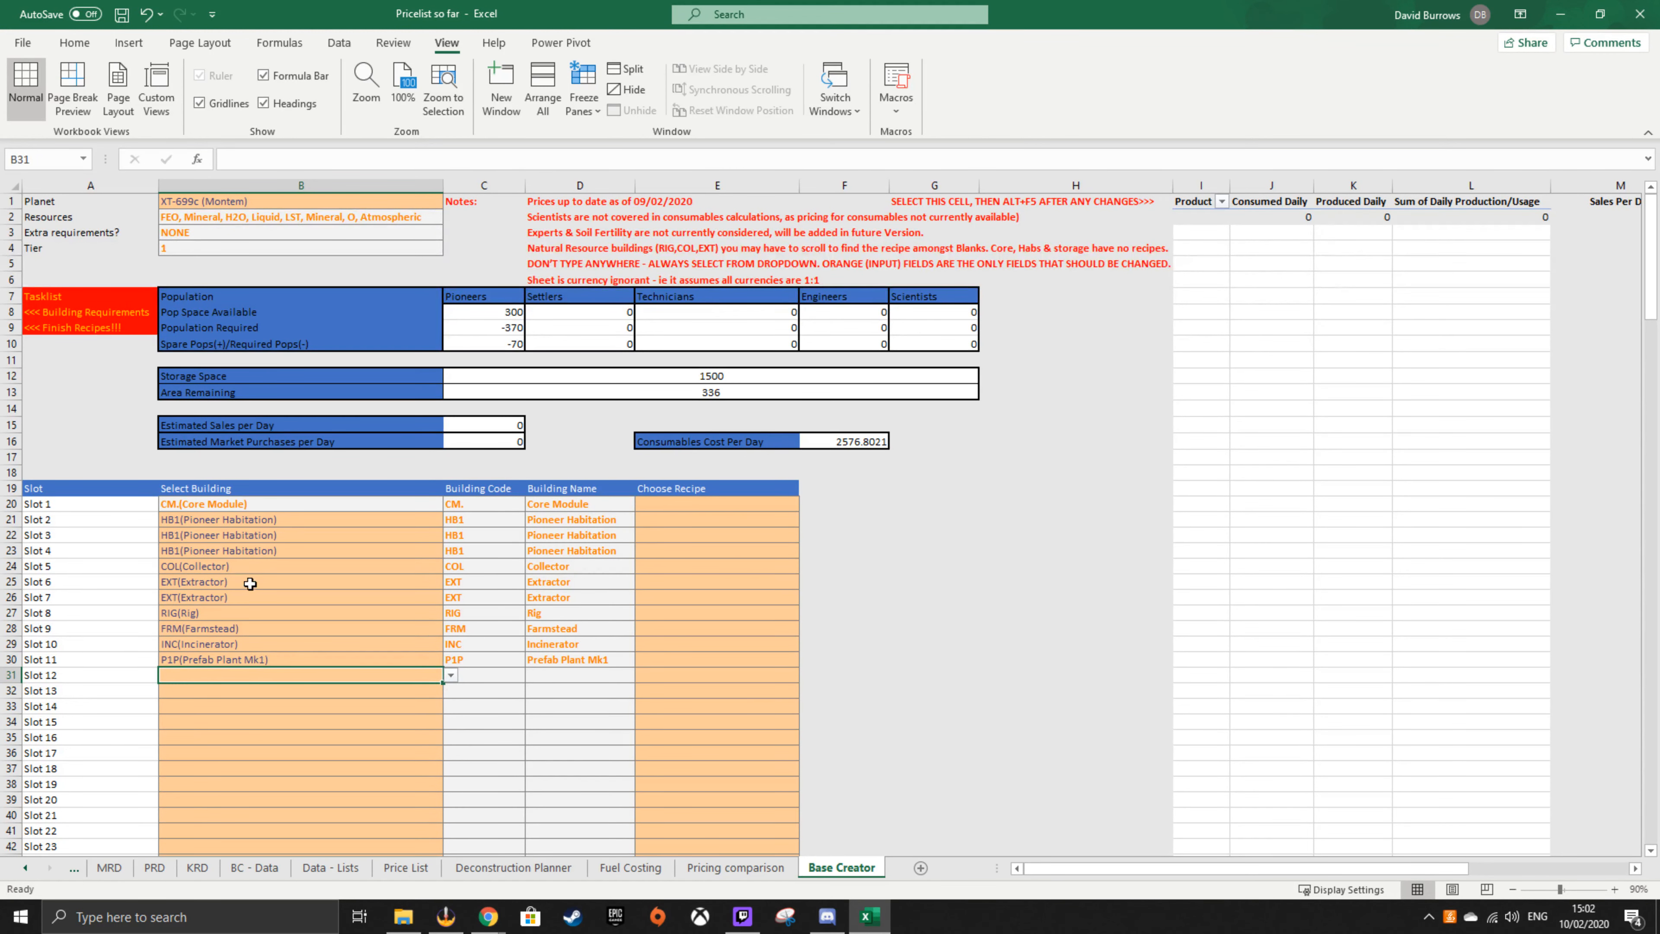
- Examine the Choose Recipe cells beside the Core Module and Pioneer Habitation rows
click(661, 582)
click(691, 521)
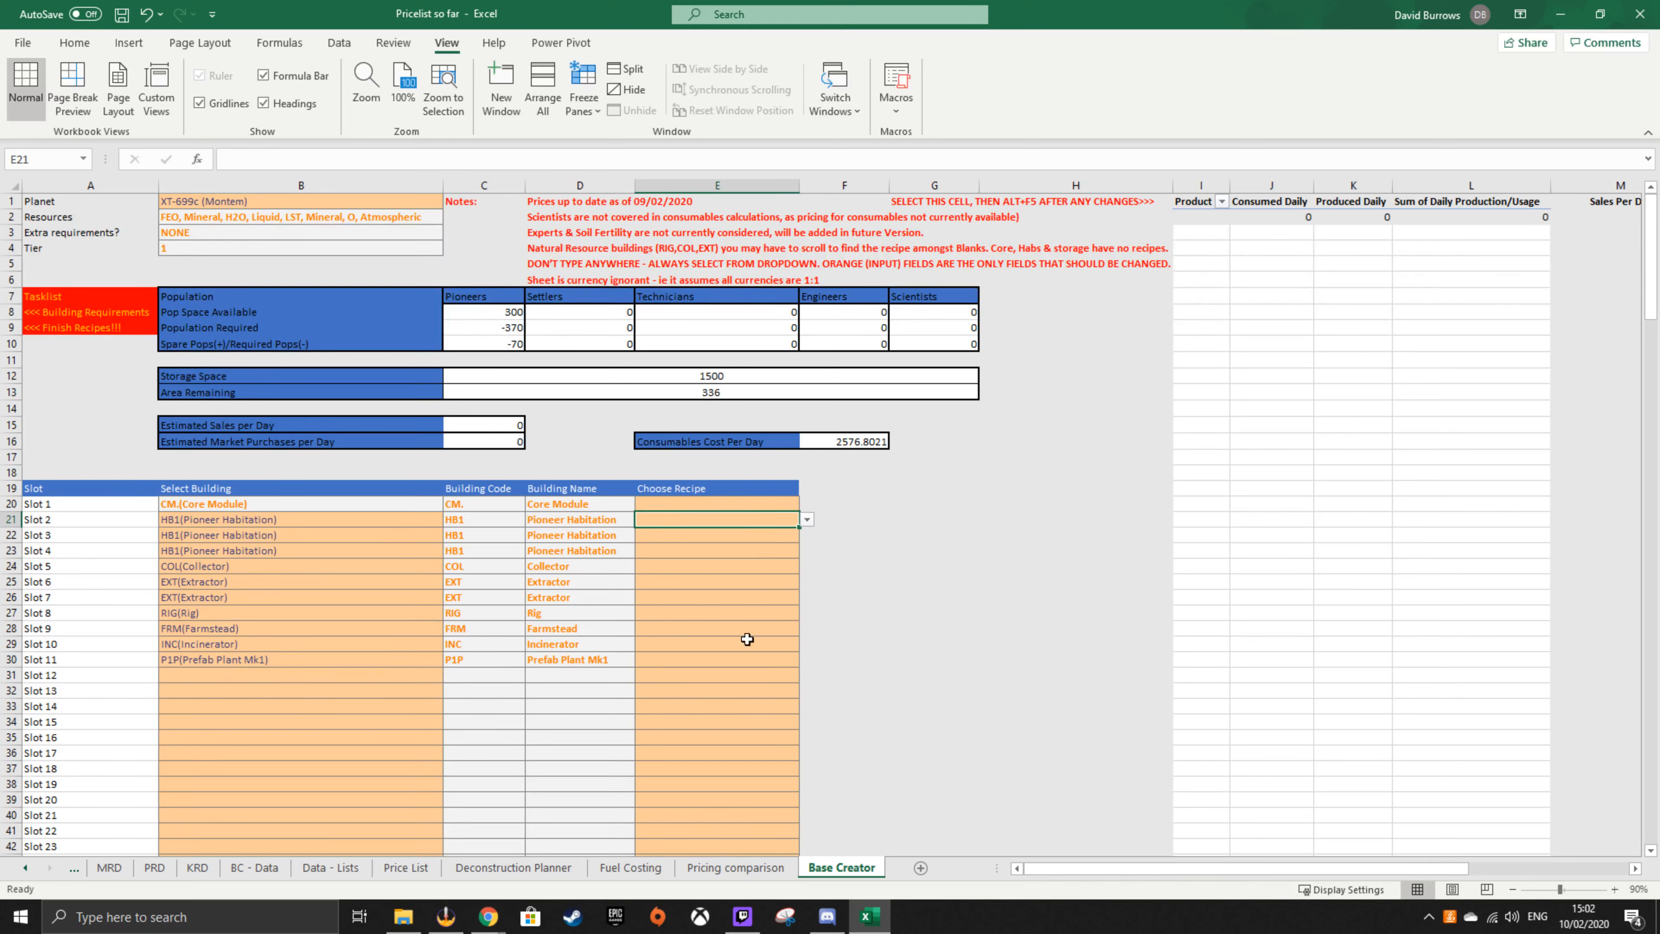
drag(708, 504, 706, 531)
drag(706, 554, 357, 508)
click(771, 550)
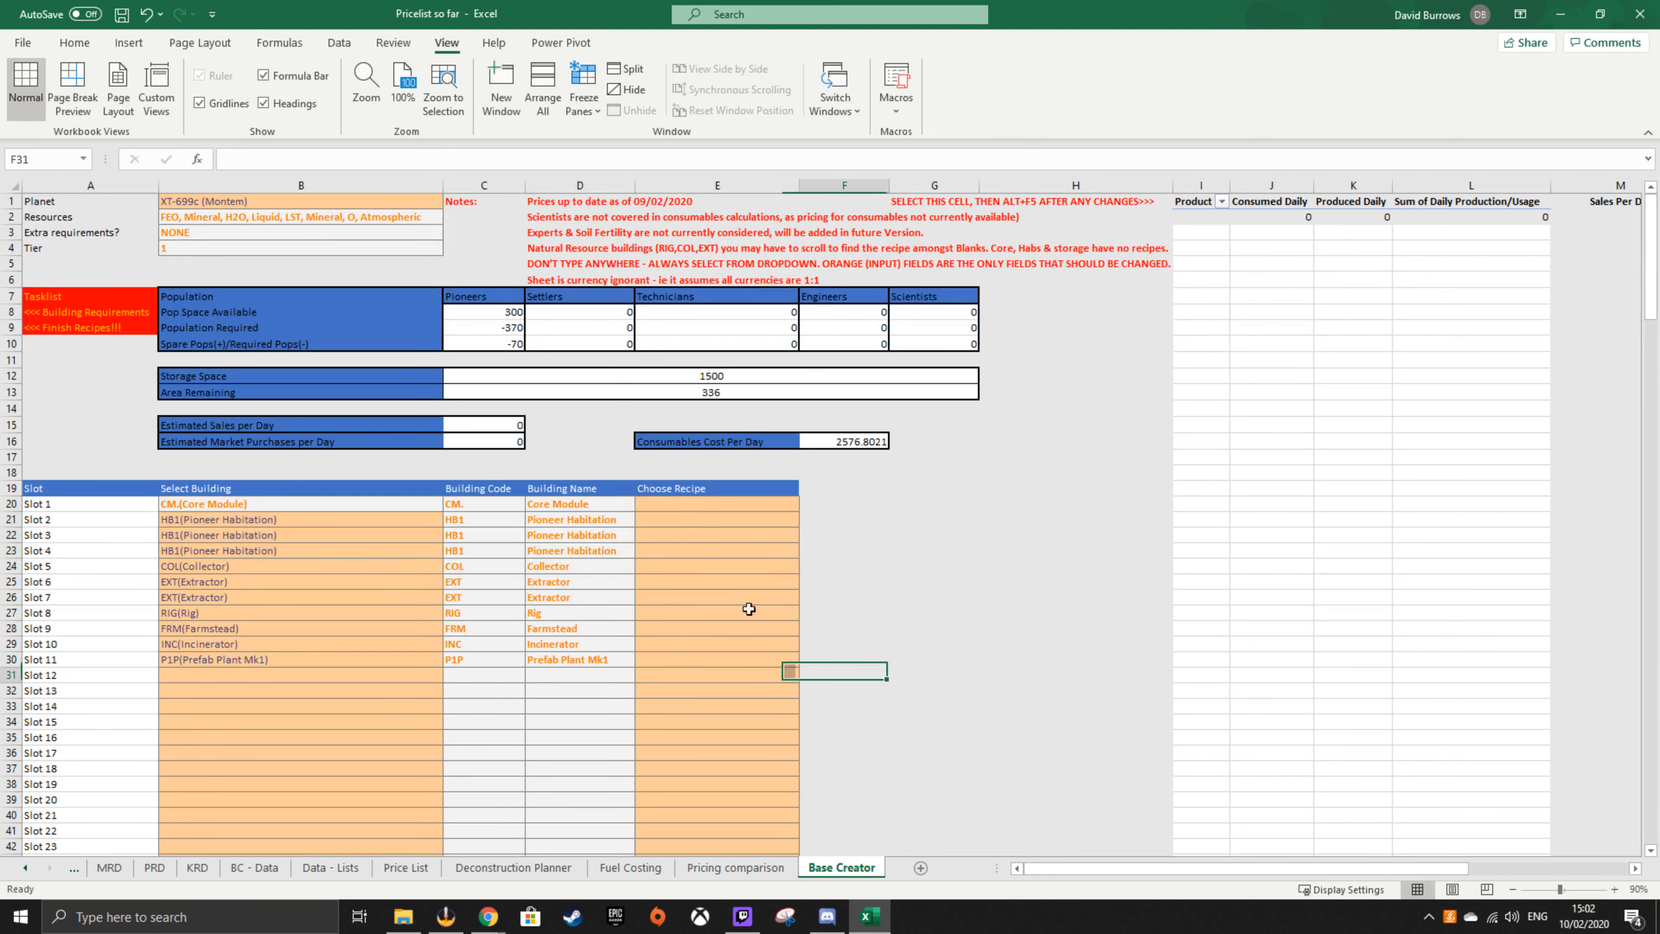
- Set the recipe of the Slot 5 Collector to O
click(778, 566)
click(807, 567)
click(808, 649)
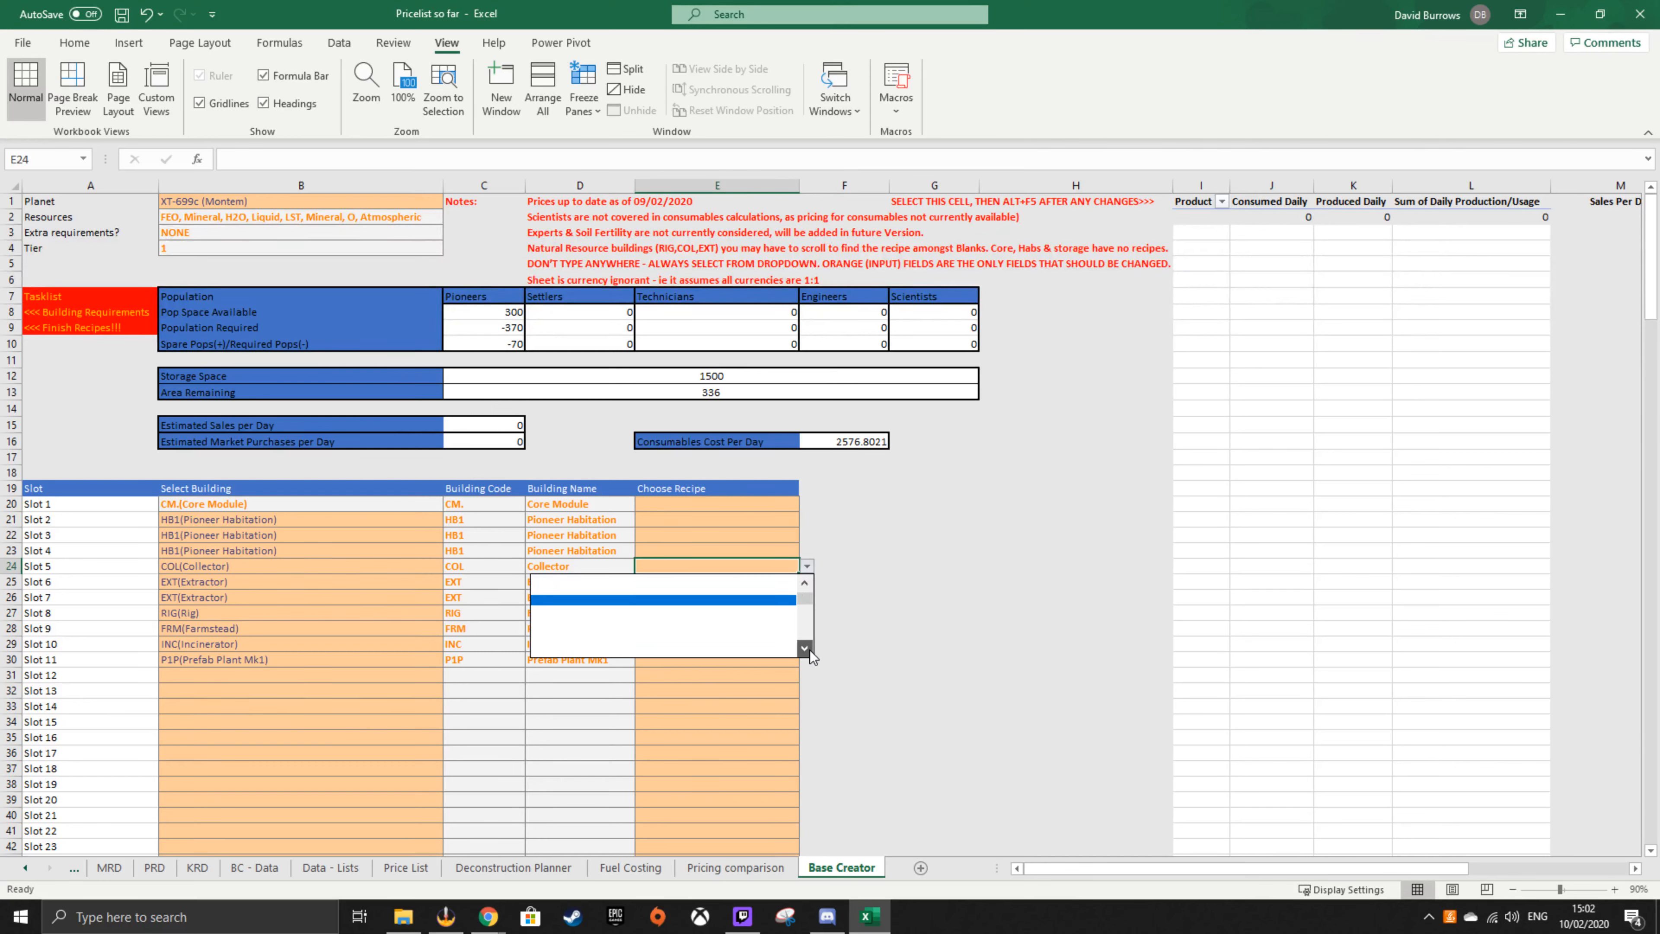
click(808, 649)
click(591, 601)
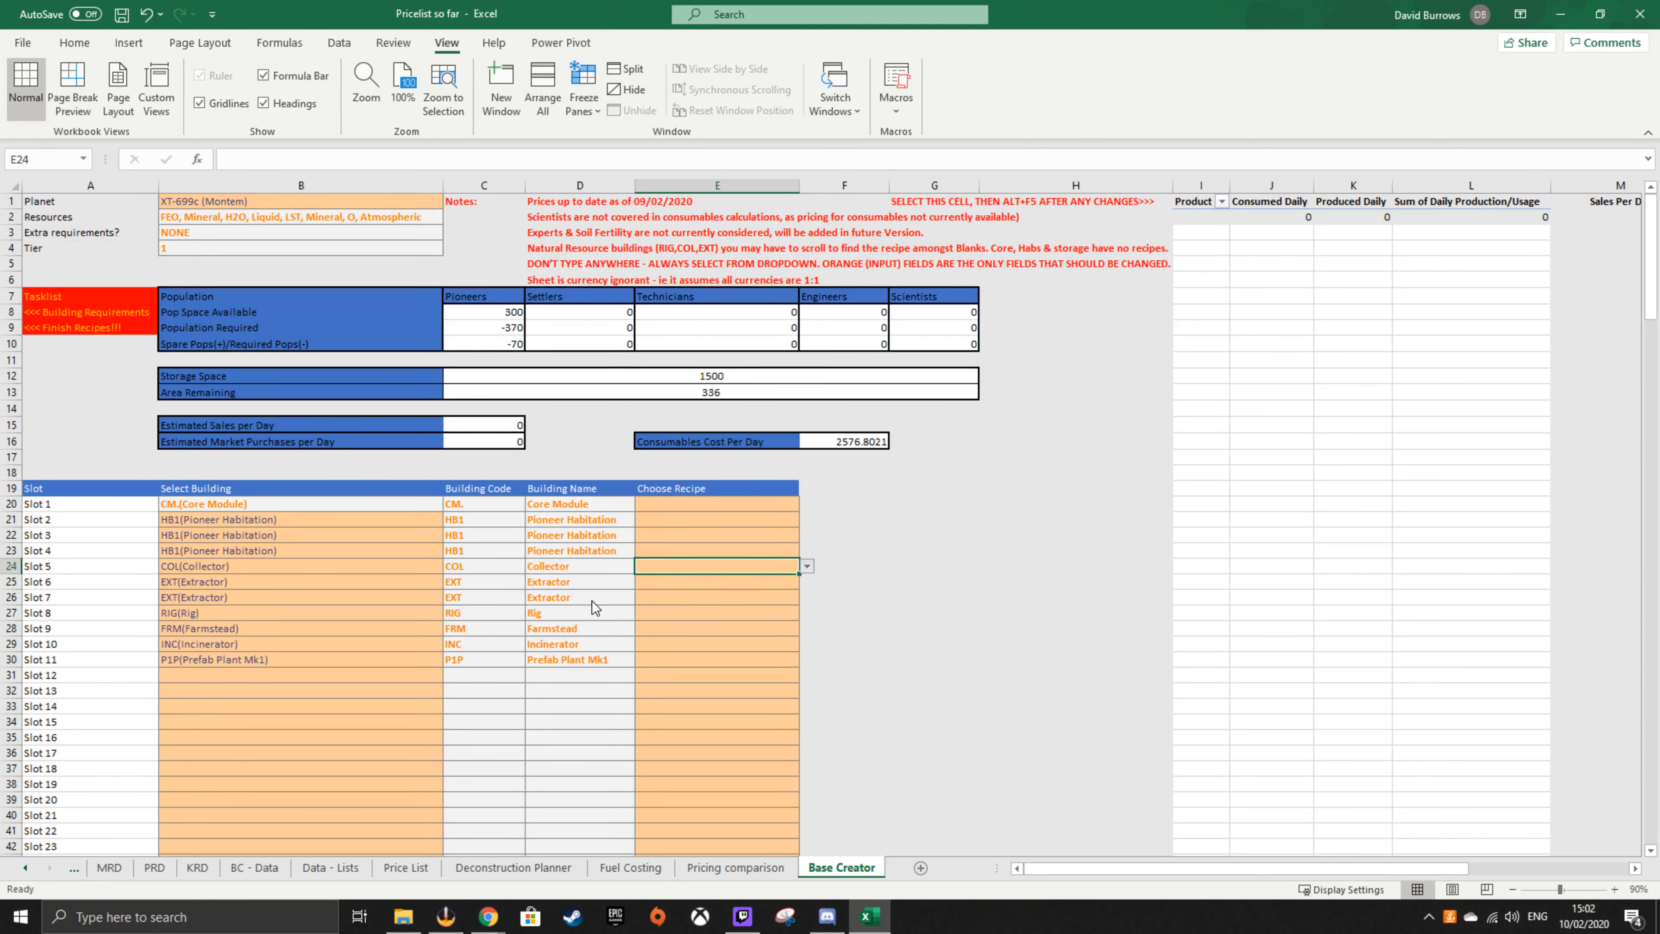
- Compare the Slot 5 Collector row and its recipe with the planet's Resources list
drag(134, 566, 752, 567)
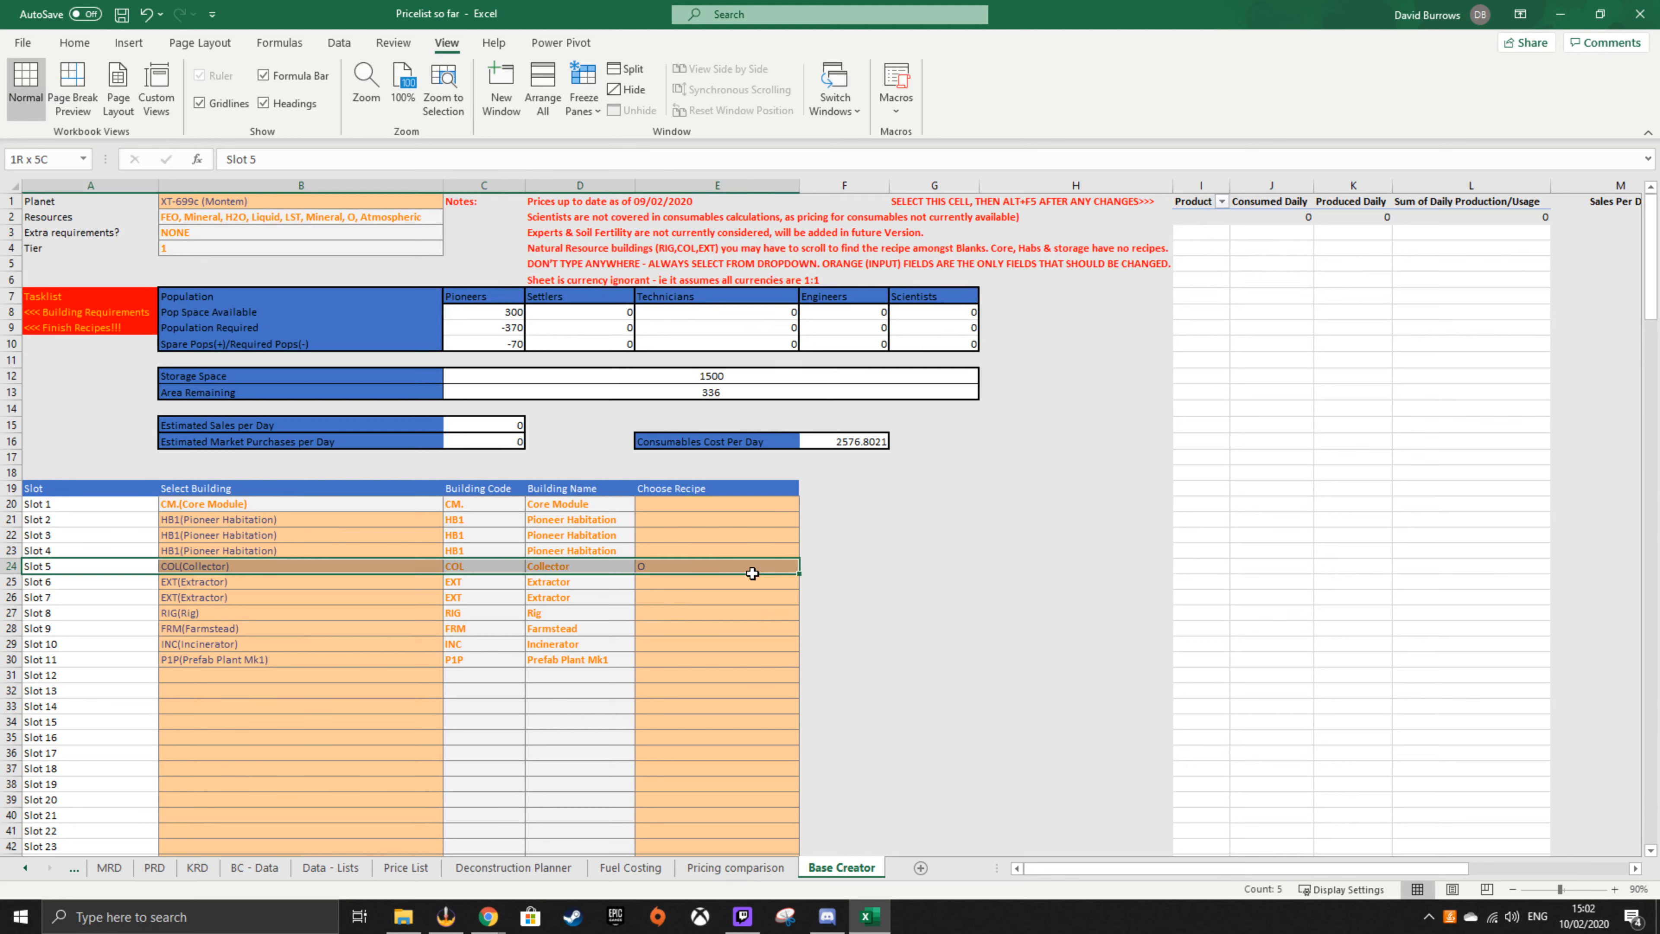
click(175, 220)
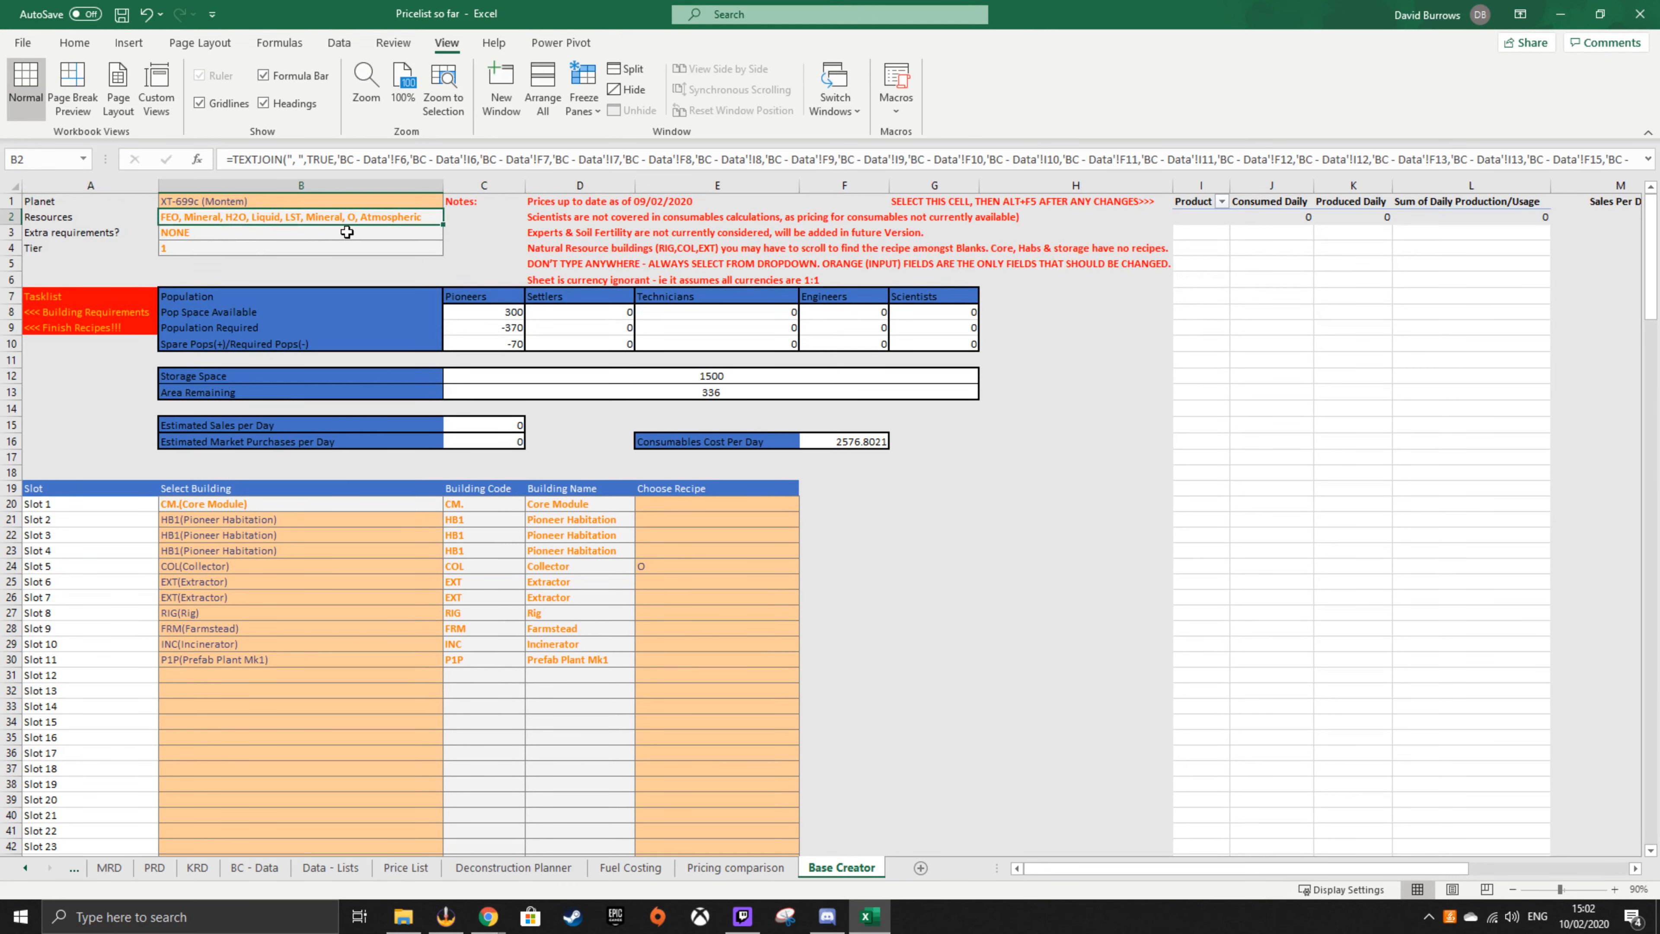
click(679, 568)
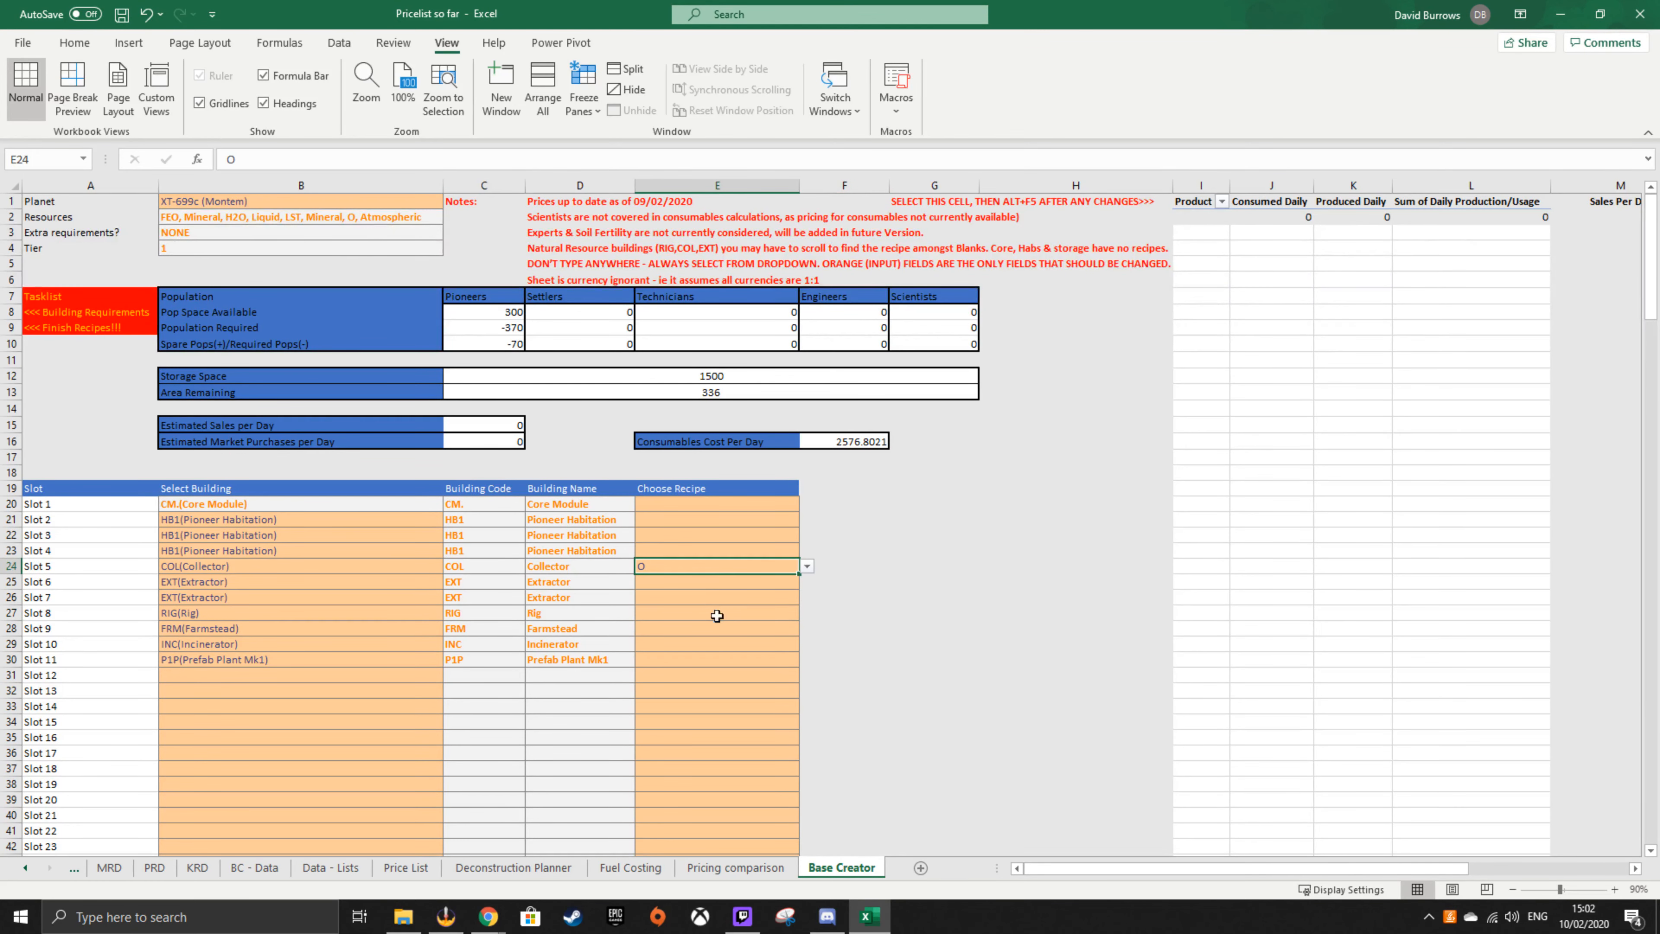
- Recheck the Slot 5 Collector's recipe options and set the recipe of the Slot 6 Extractor to FEO
click(808, 566)
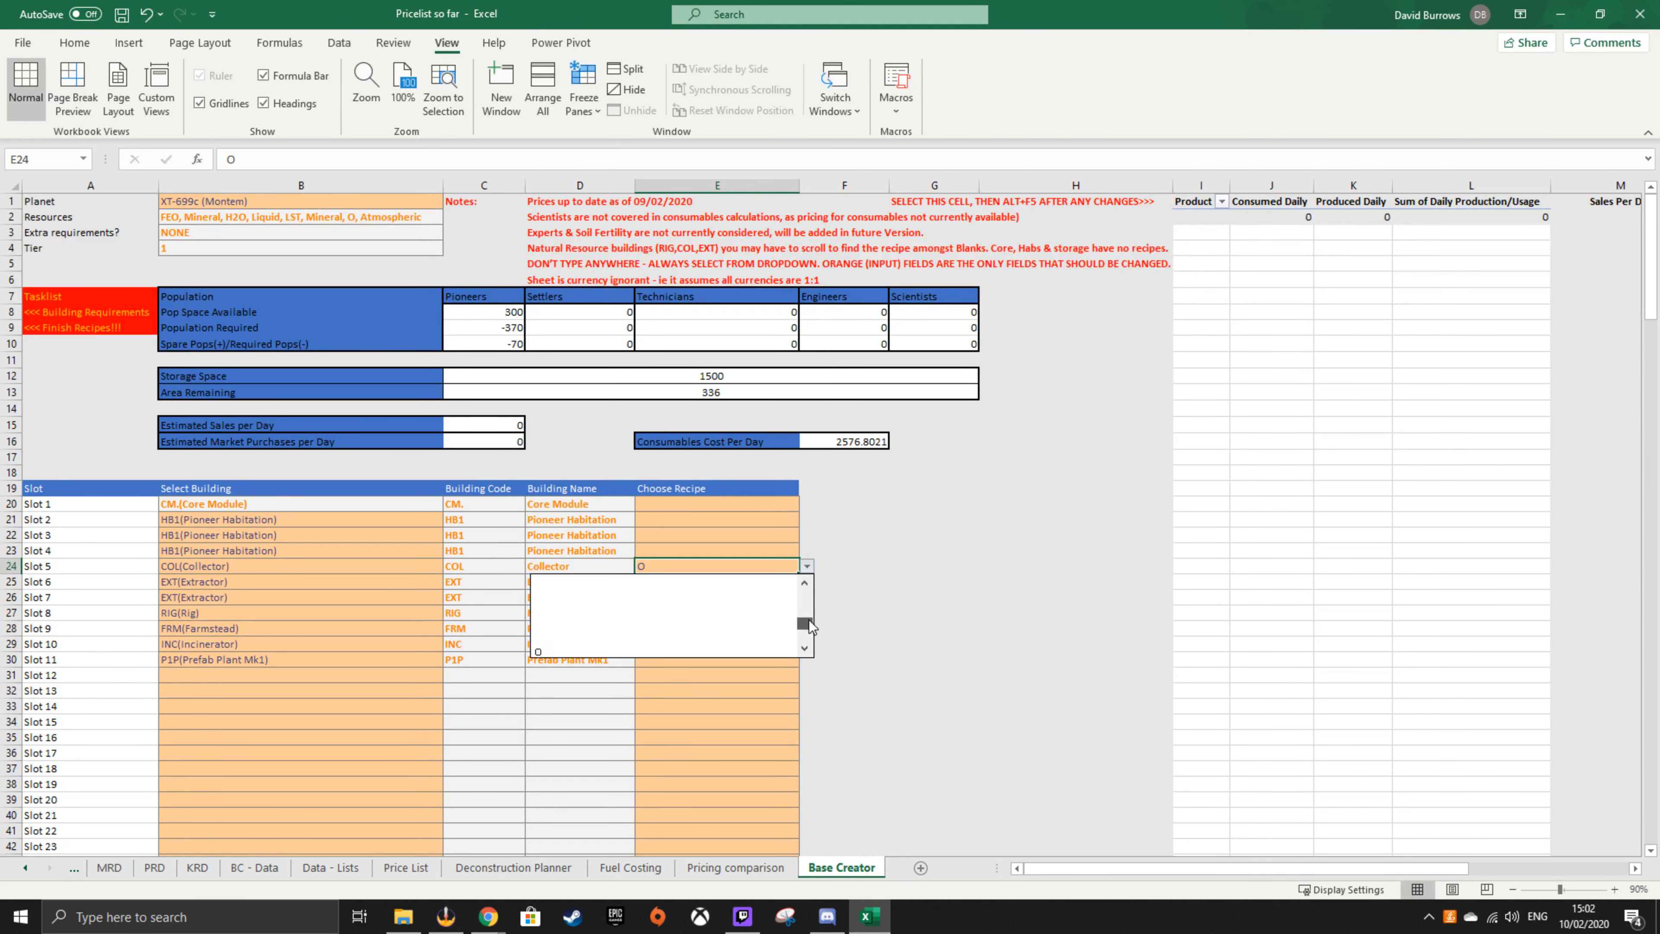
click(804, 648)
click(776, 625)
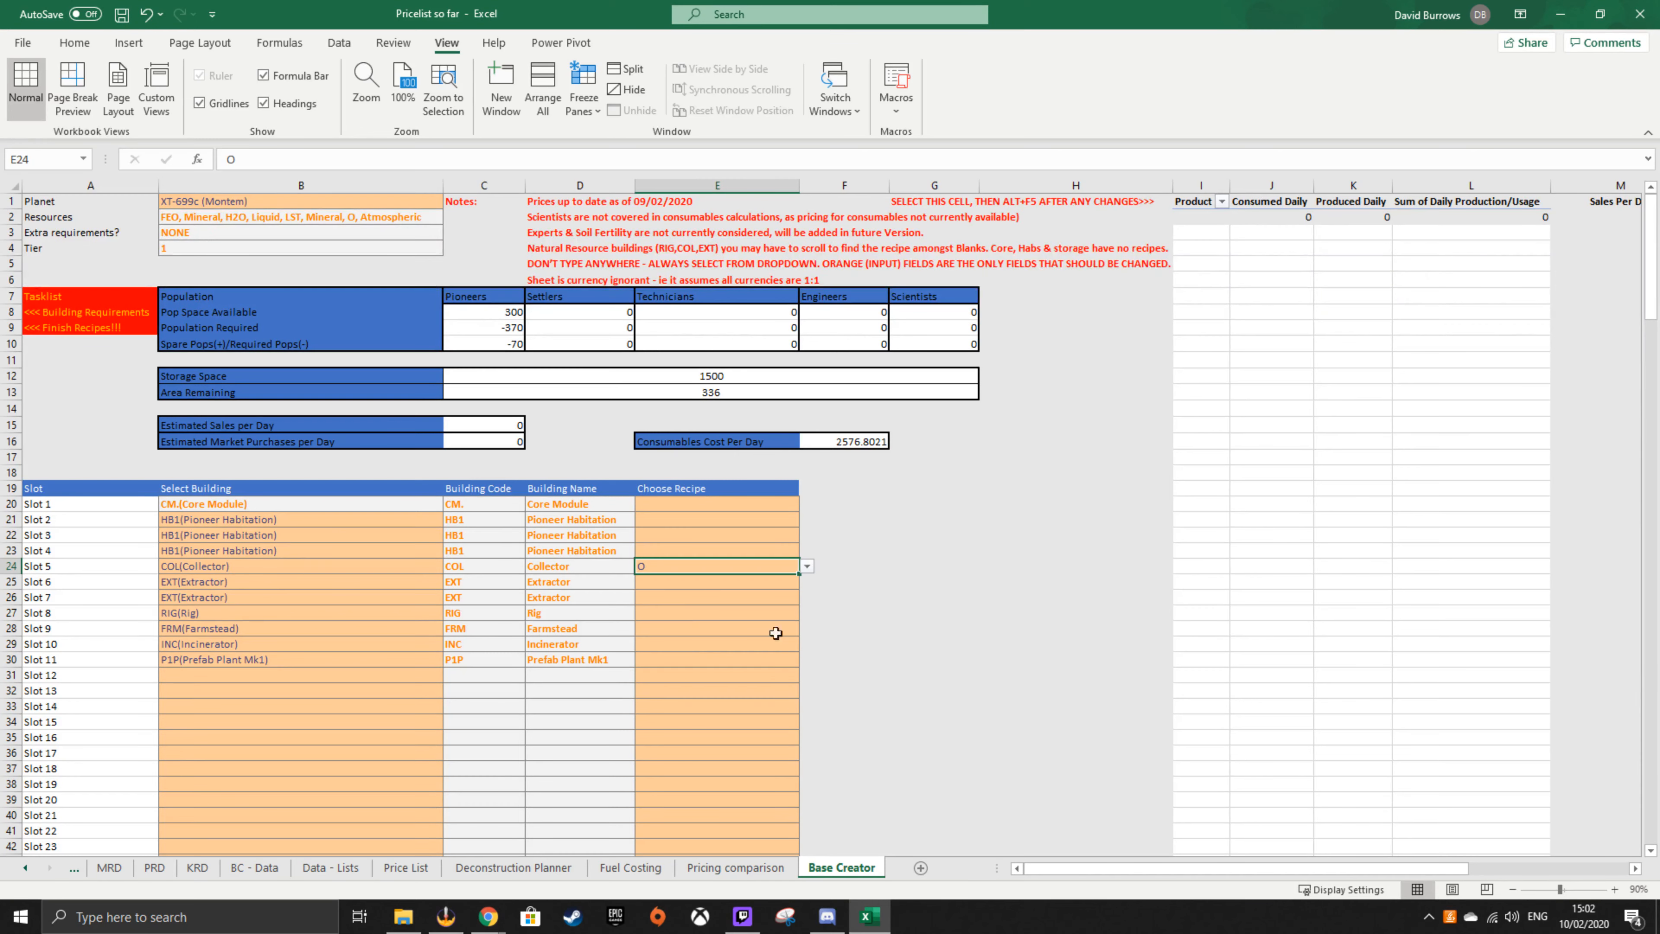
click(695, 586)
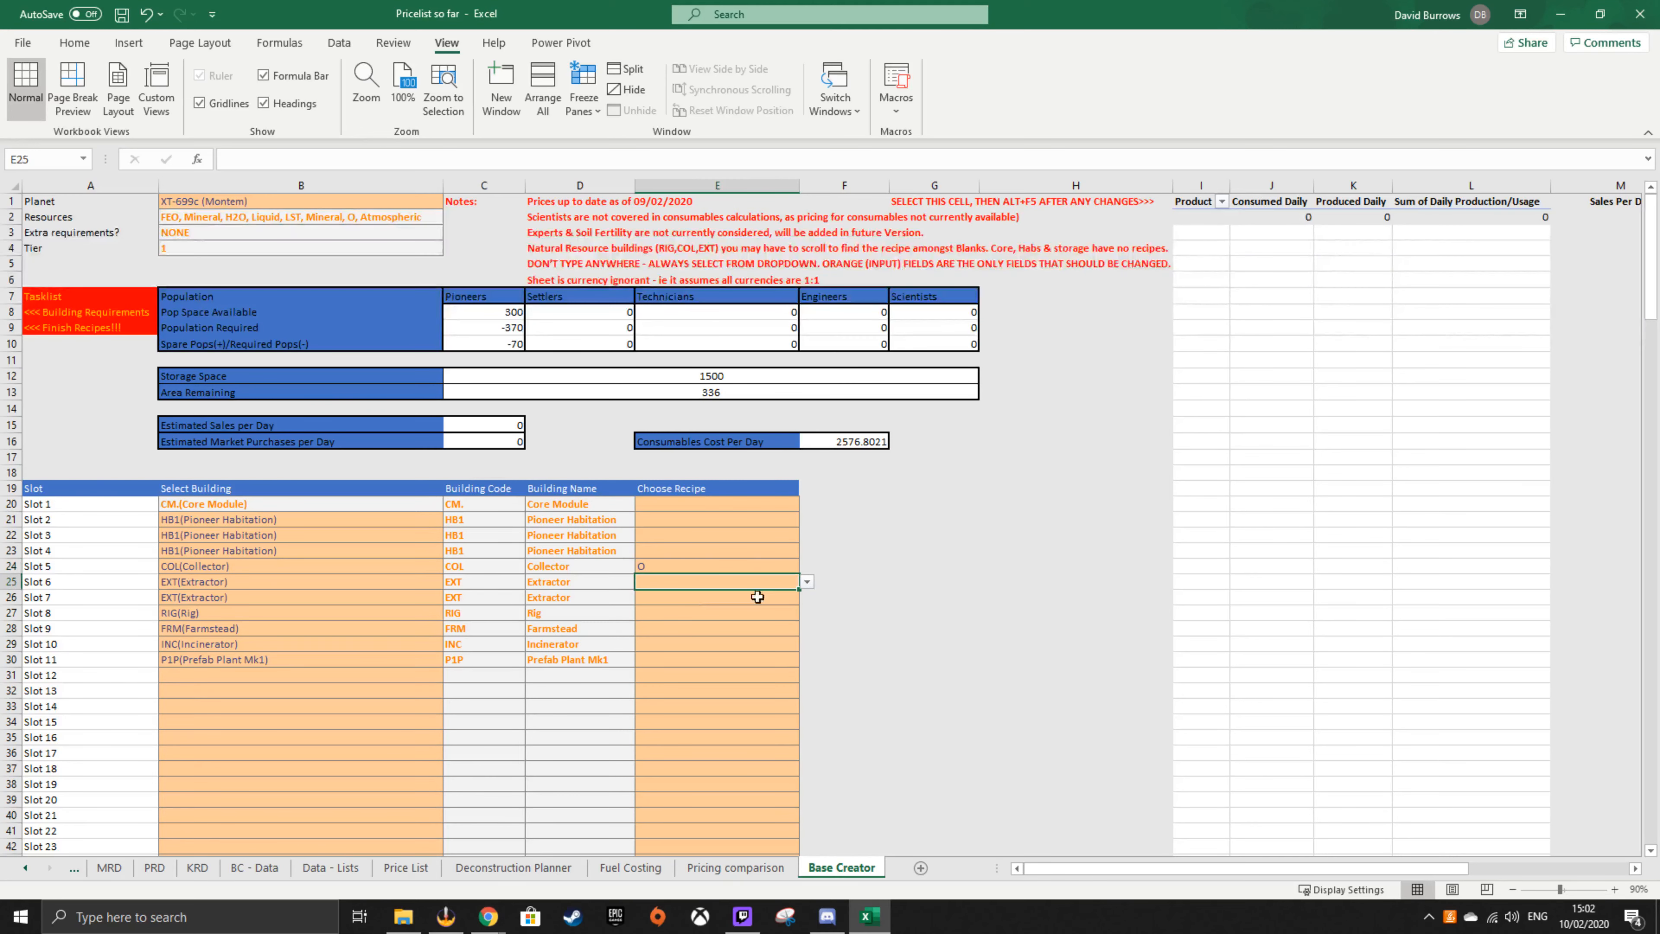
click(807, 583)
scroll(810, 615, down, 3)
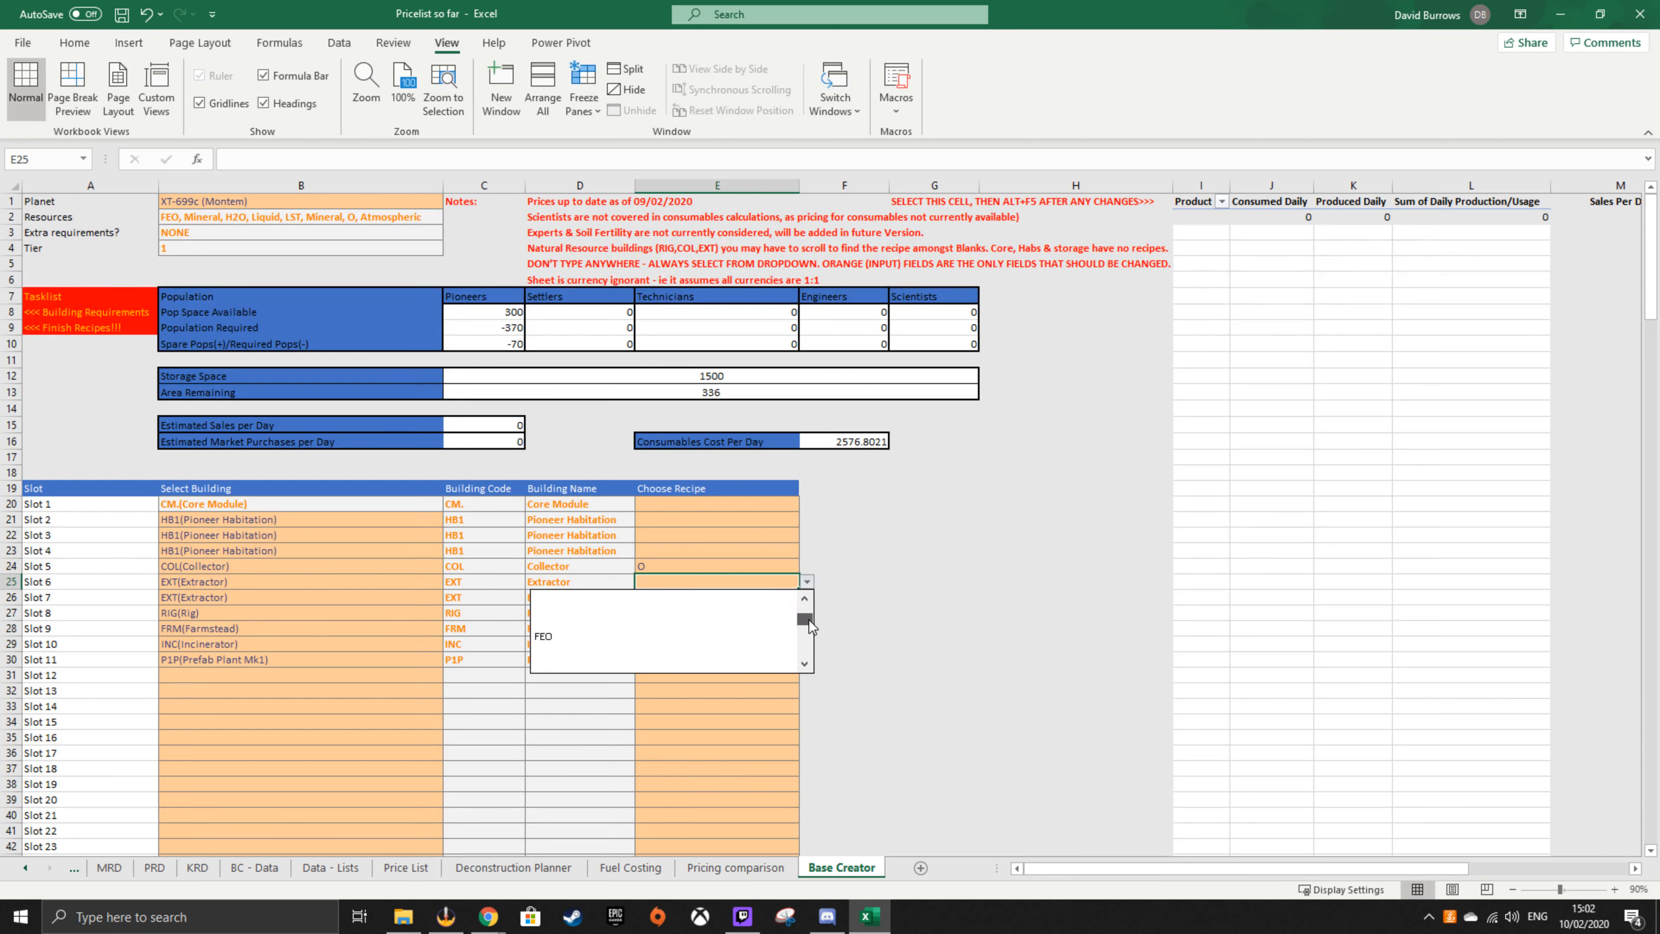
click(611, 647)
- Set the recipe of the Slot 7 Extractor to LST and that of the Slot 8 Rig to H2O
click(662, 597)
click(808, 599)
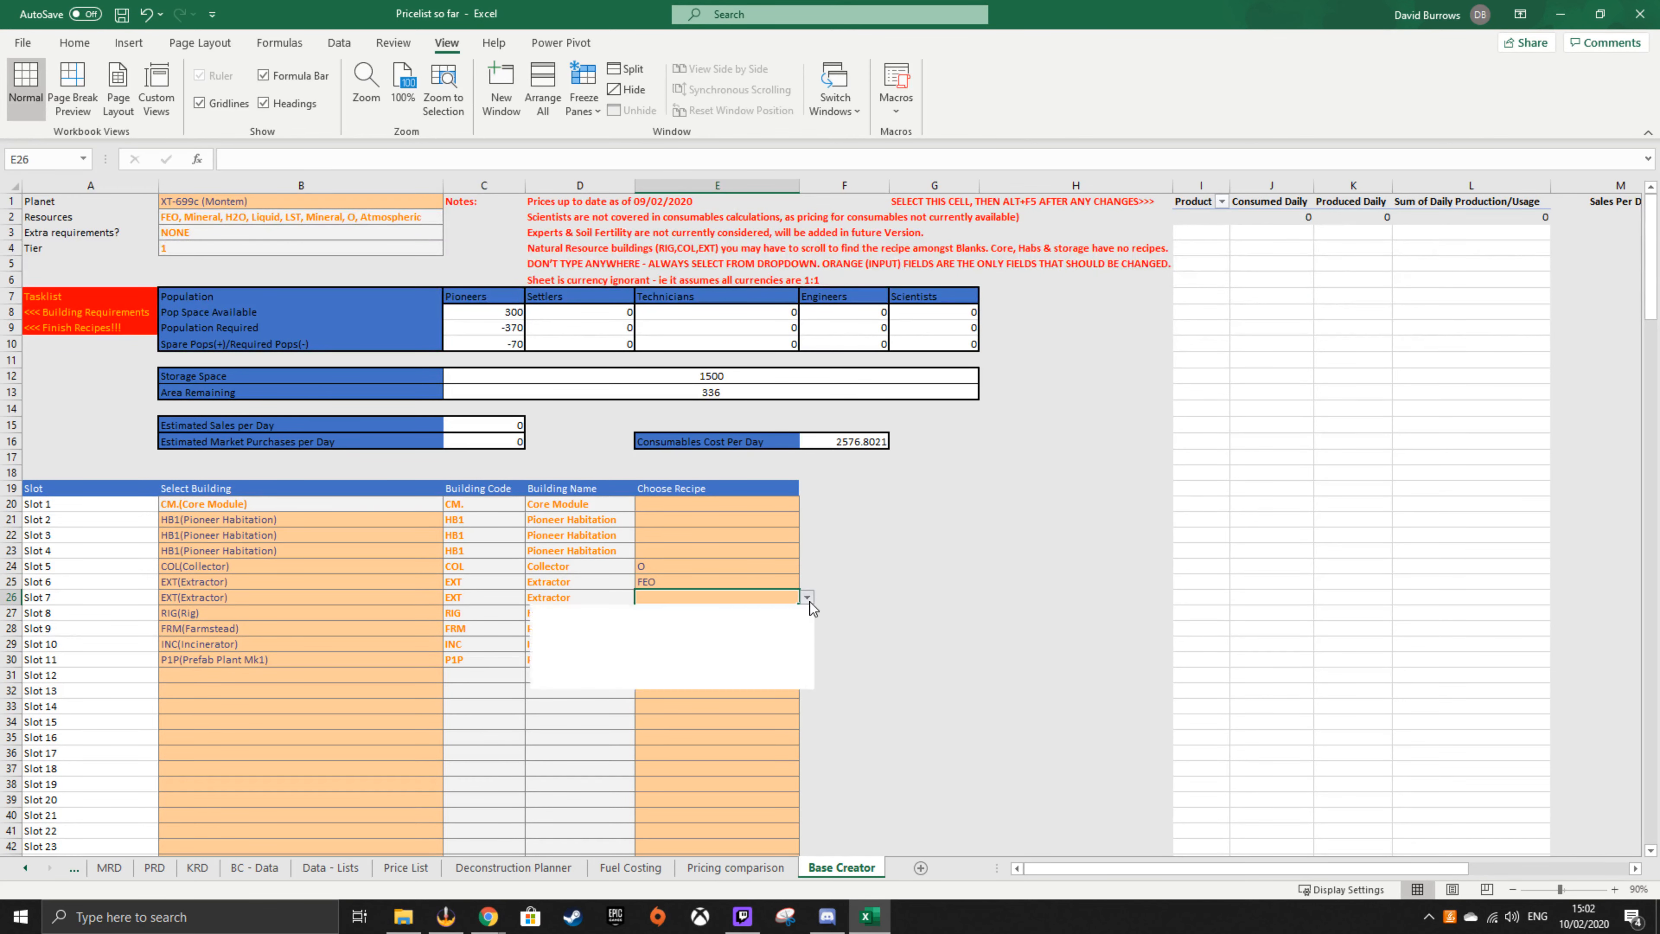
drag(808, 627, 808, 659)
click(654, 631)
click(666, 615)
click(808, 613)
click(598, 662)
- Set the recipe of the Slot 9 Farmstead to 4H2O=GRN
click(673, 631)
click(808, 629)
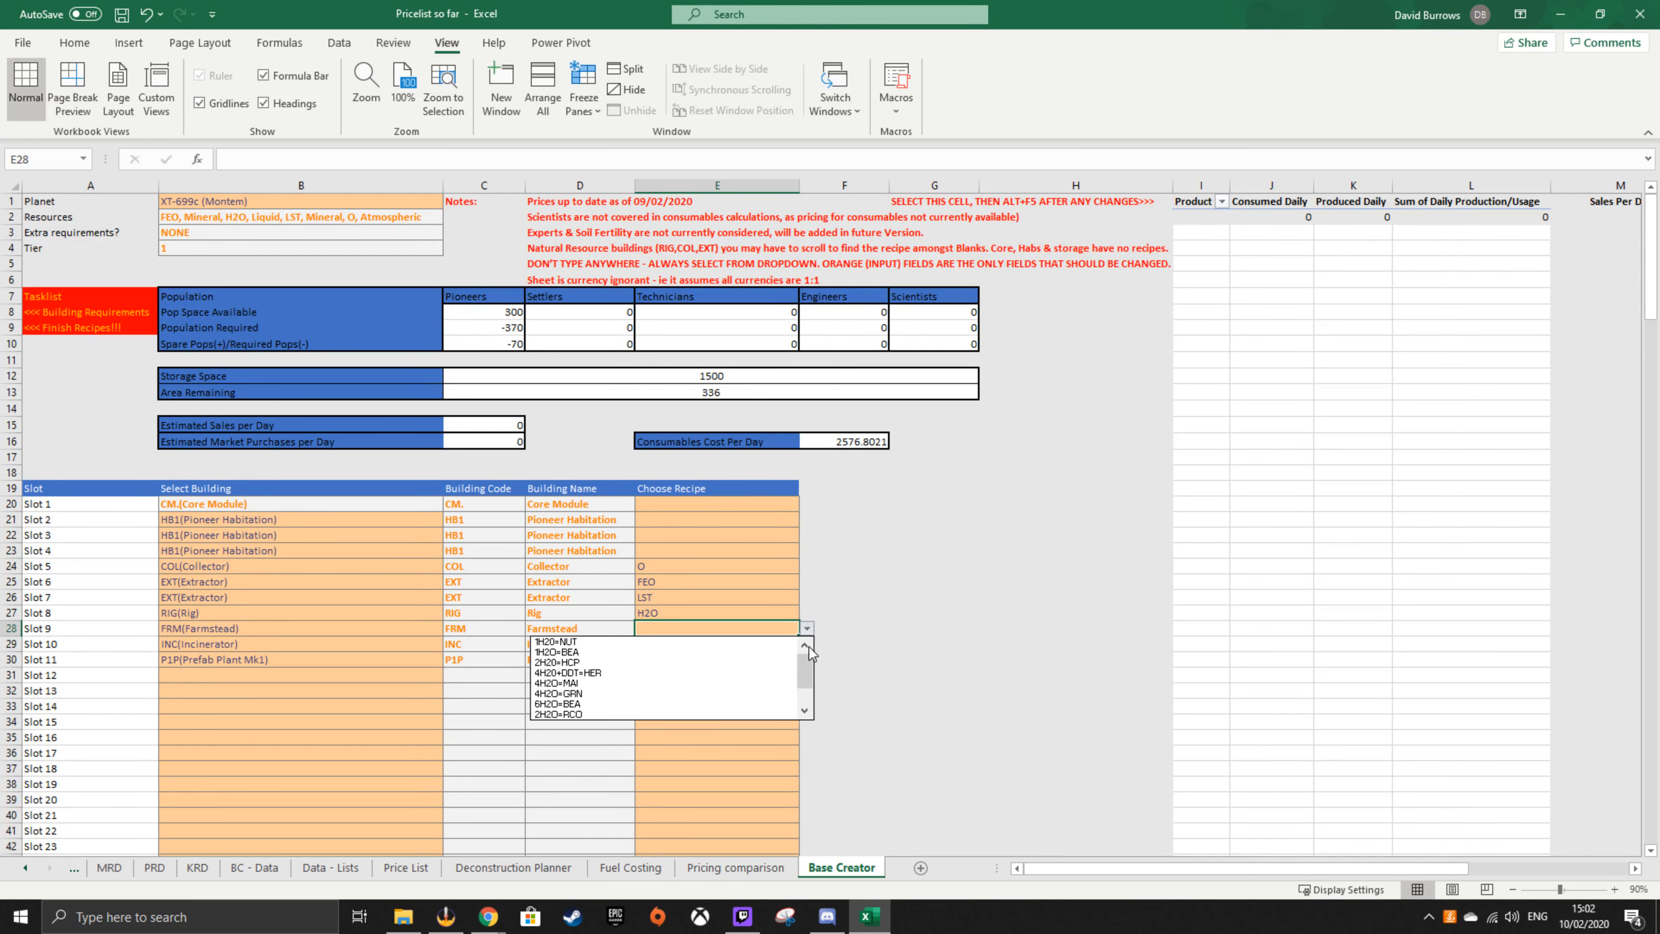
drag(807, 672, 806, 693)
click(591, 662)
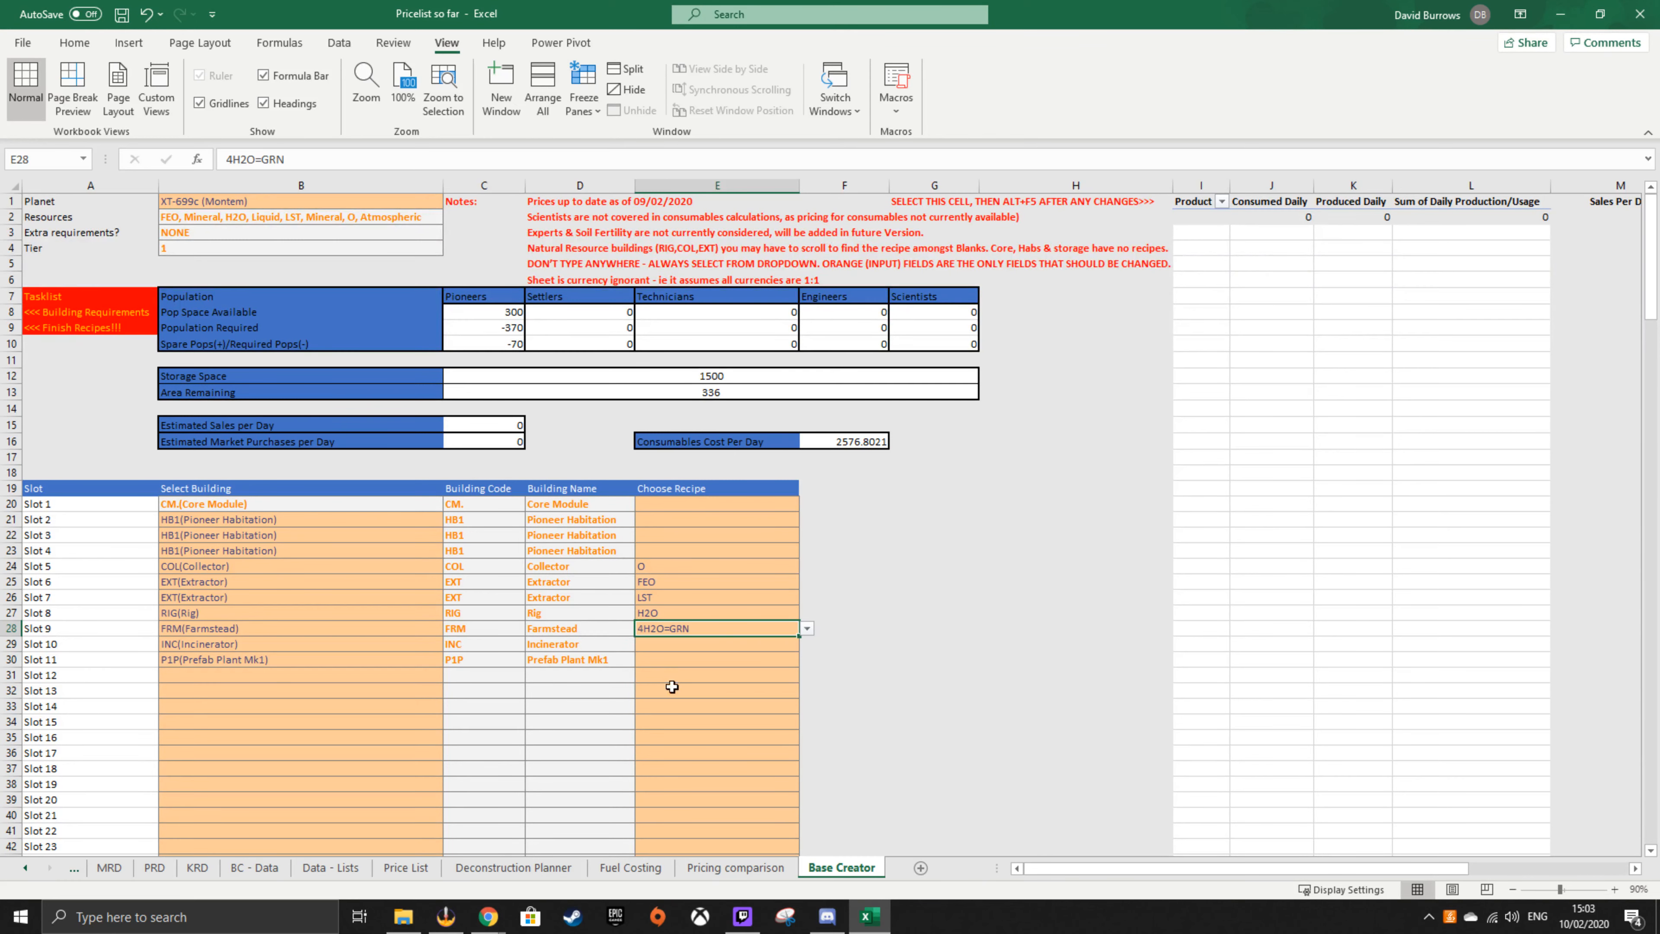
- Set the Slot 10 Incinerator's recipe to GRN=C and the Slot 11 Prefab Plant Mk1's recipe to FE+LST=BSE
click(683, 643)
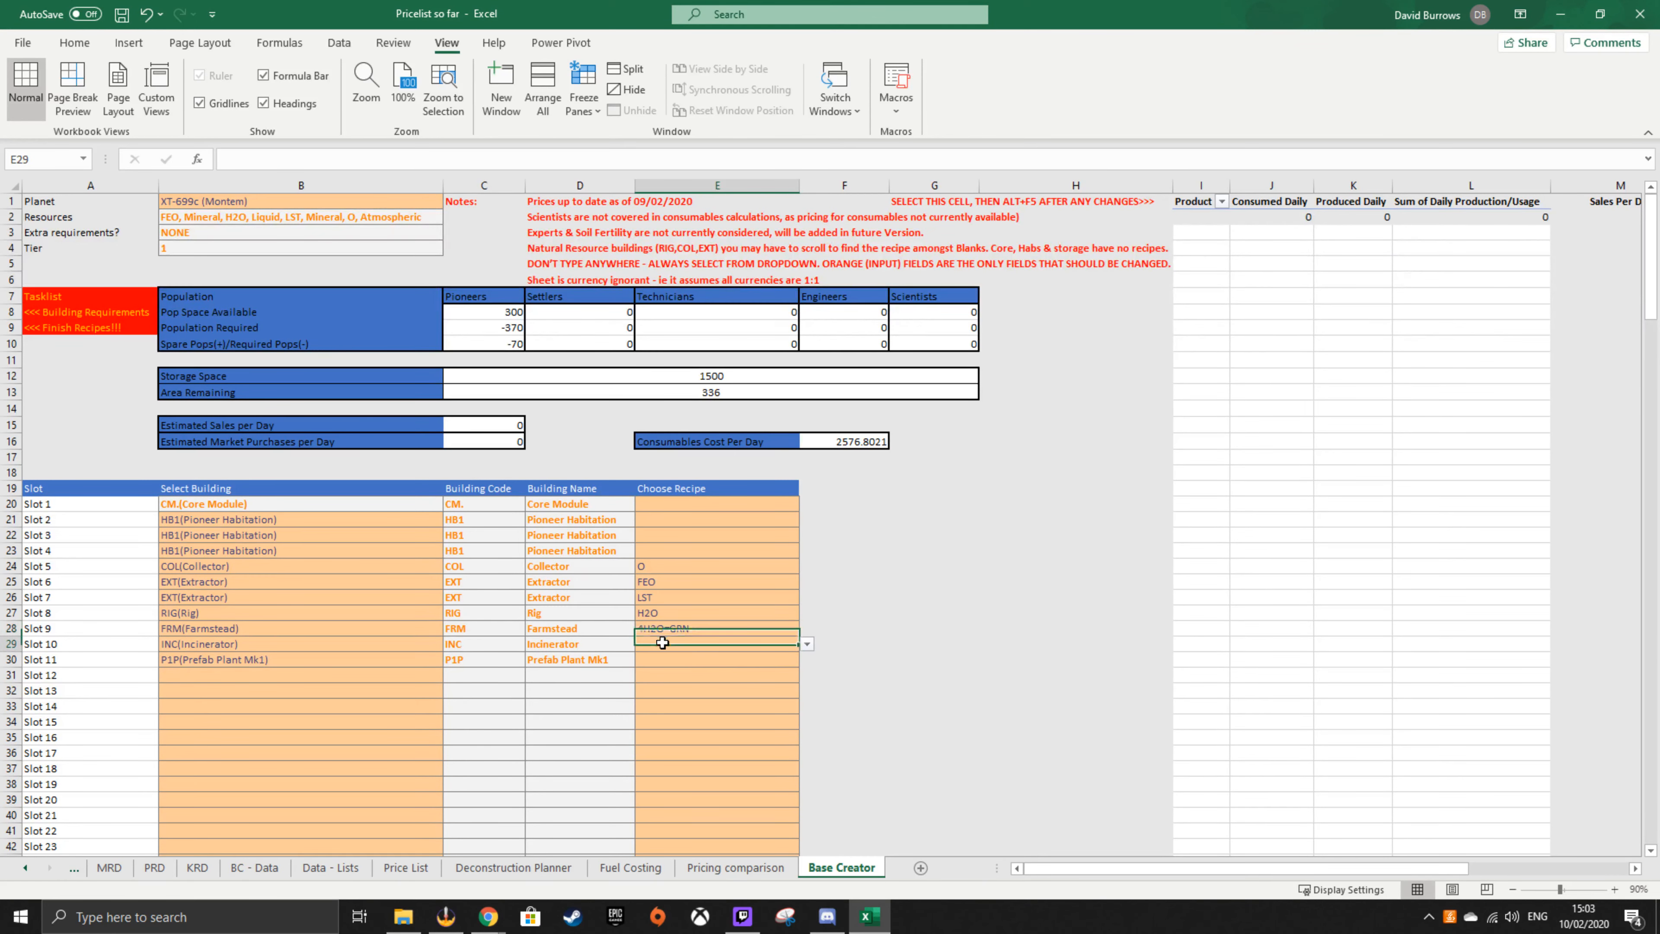
click(809, 644)
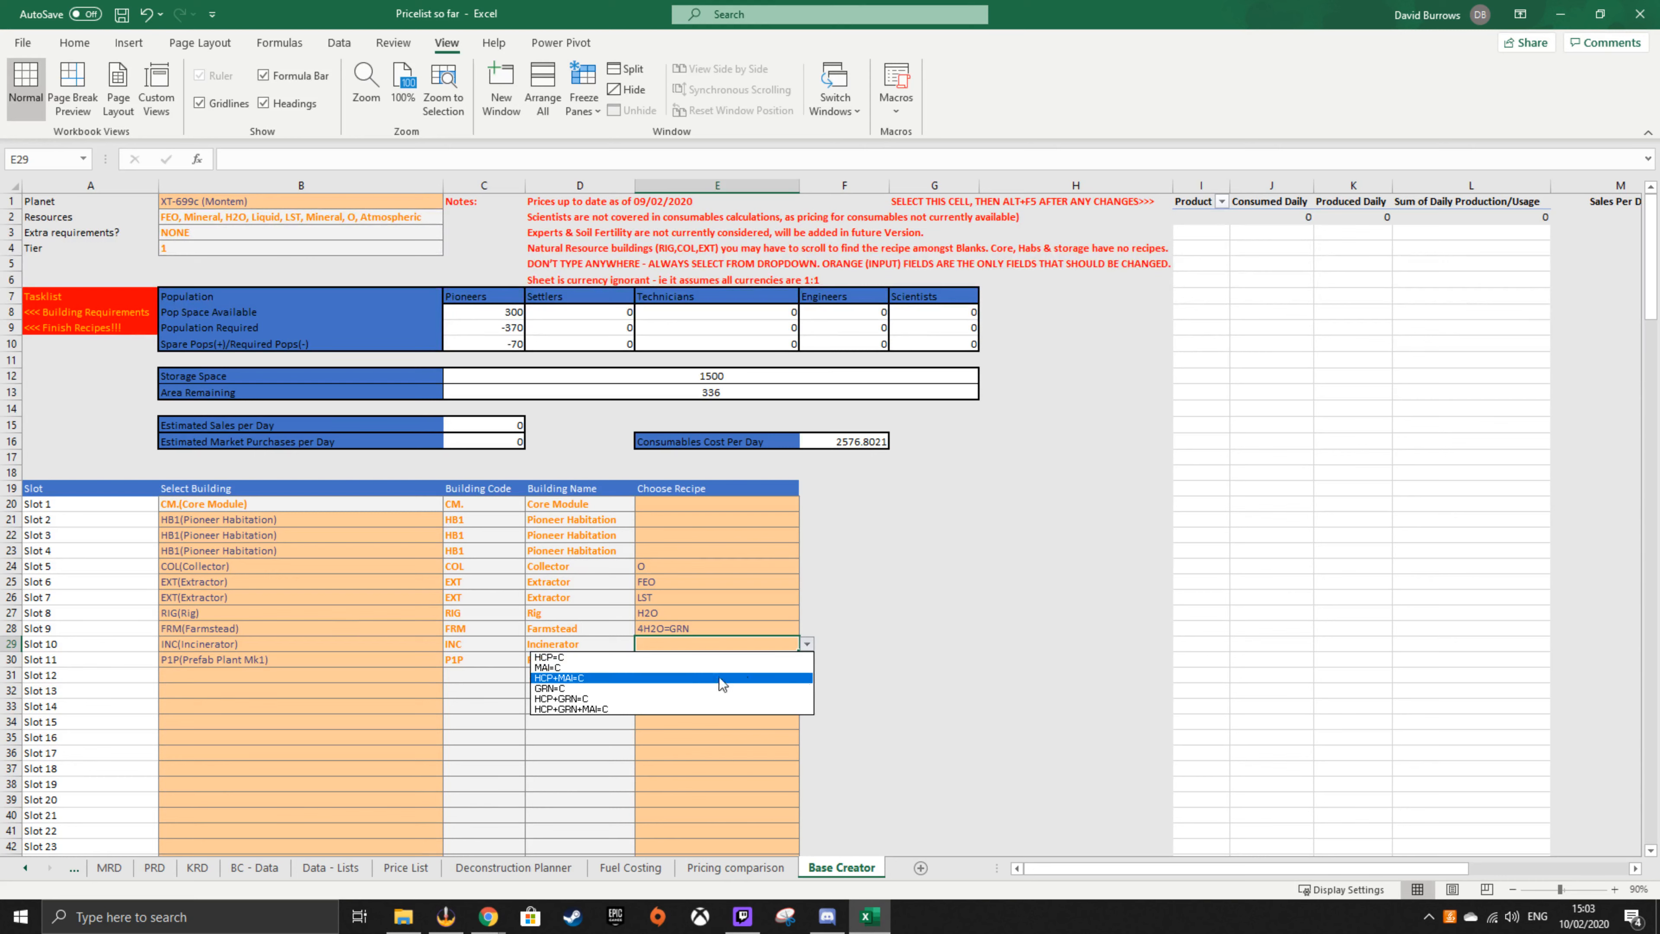
click(589, 688)
click(667, 660)
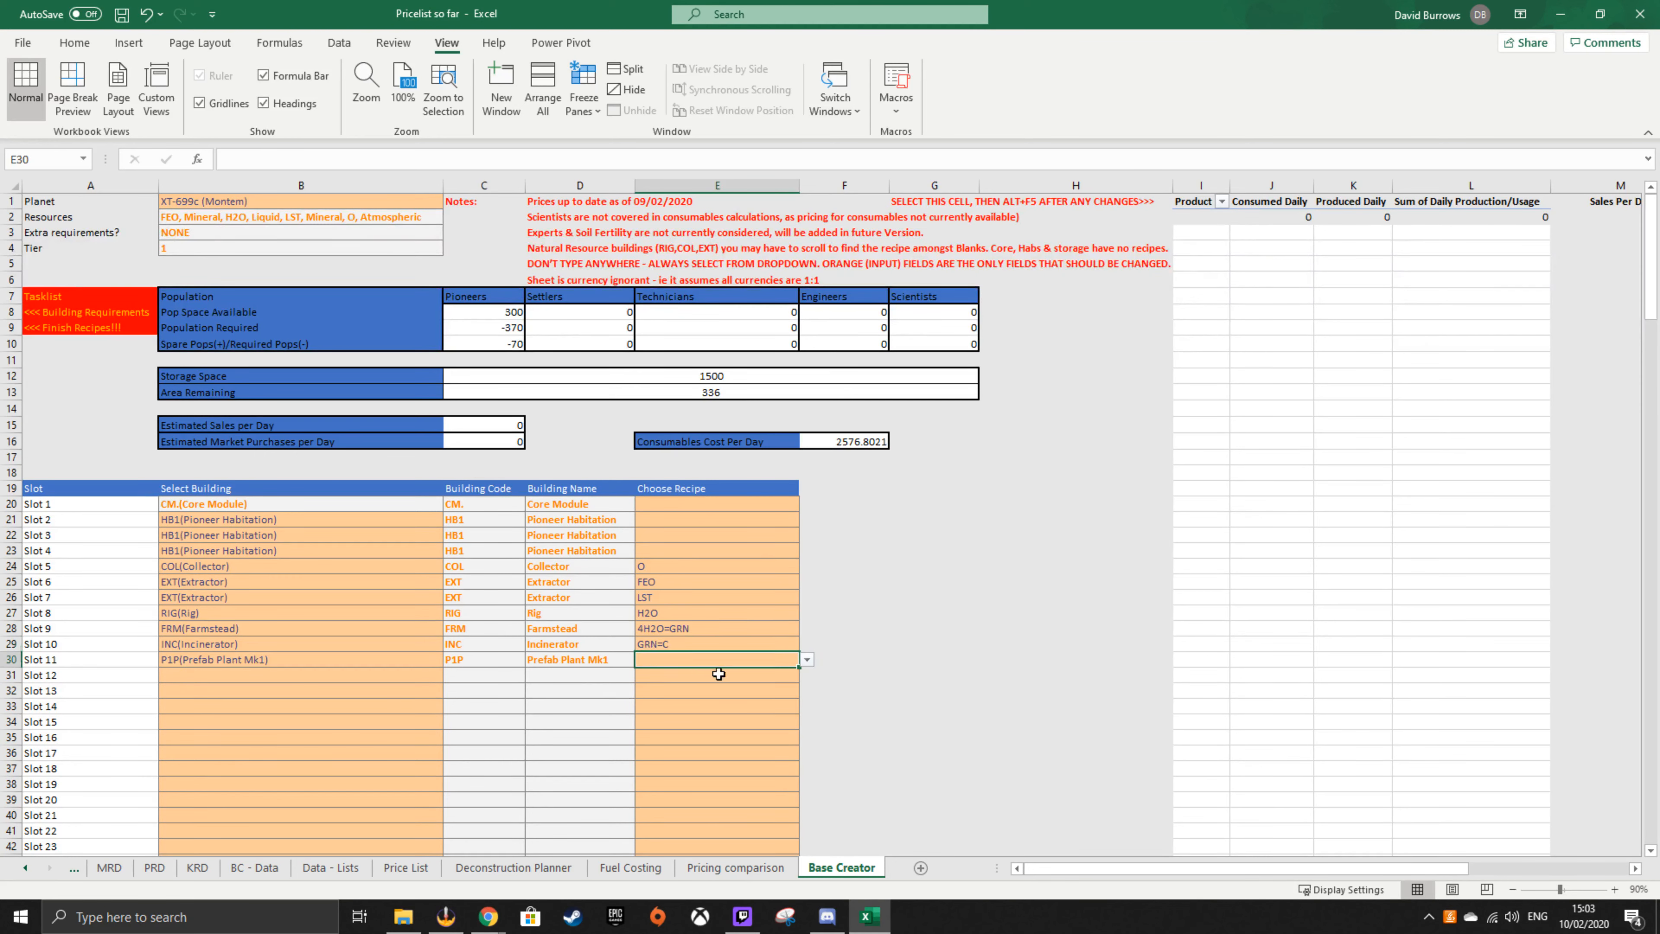
click(807, 659)
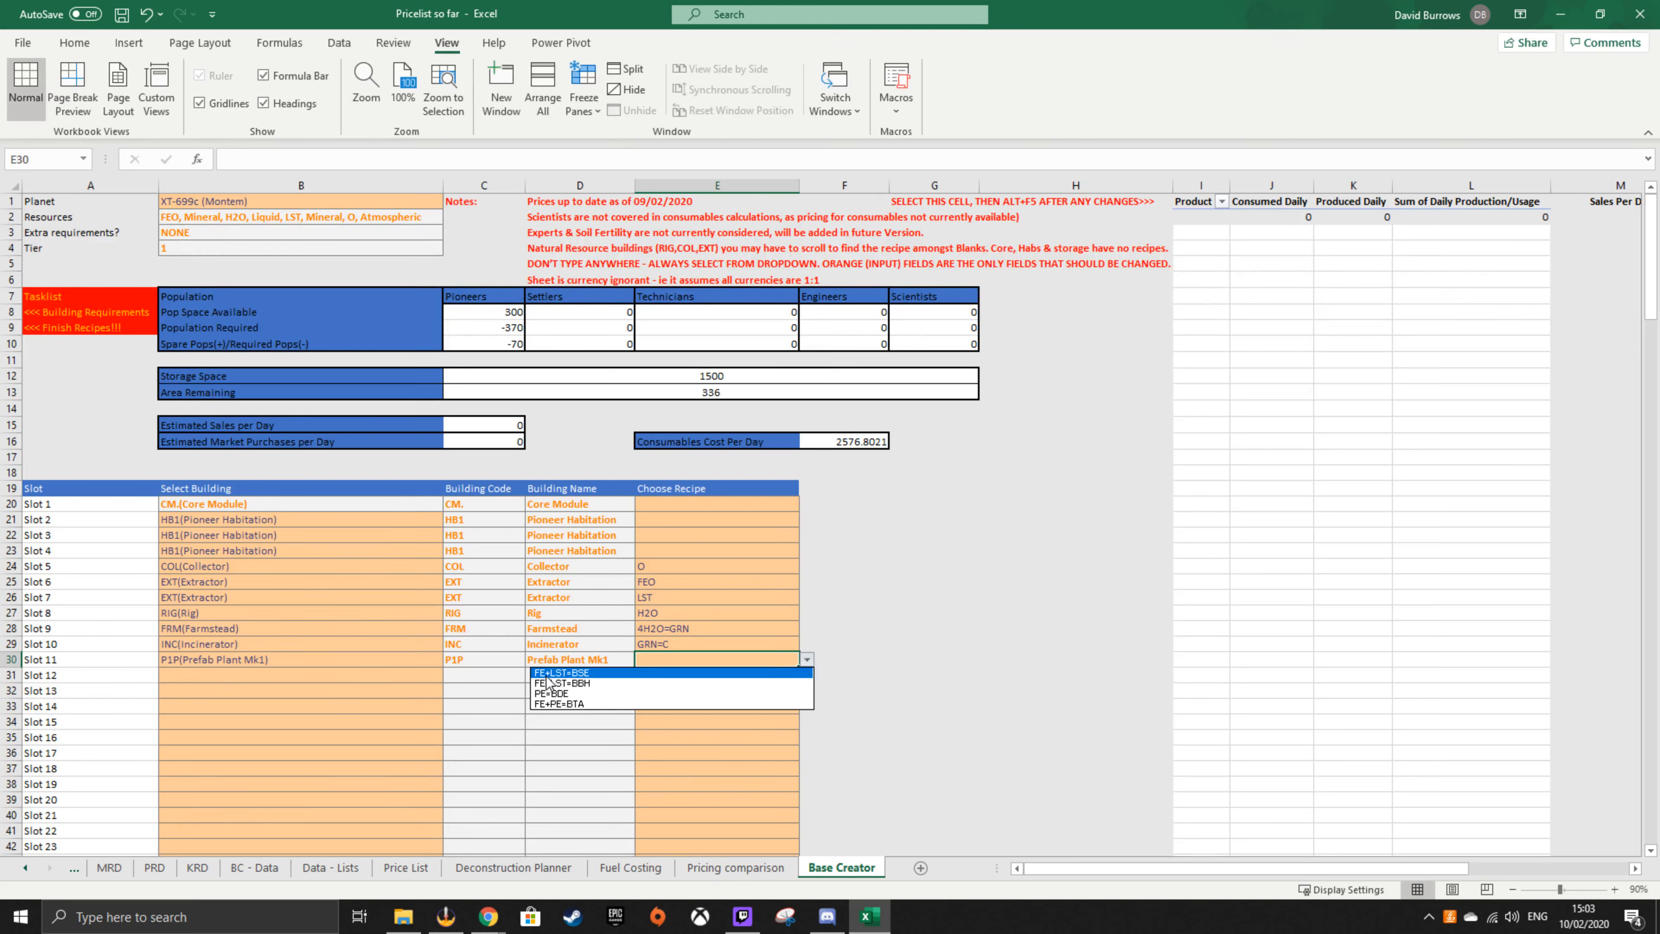
click(560, 675)
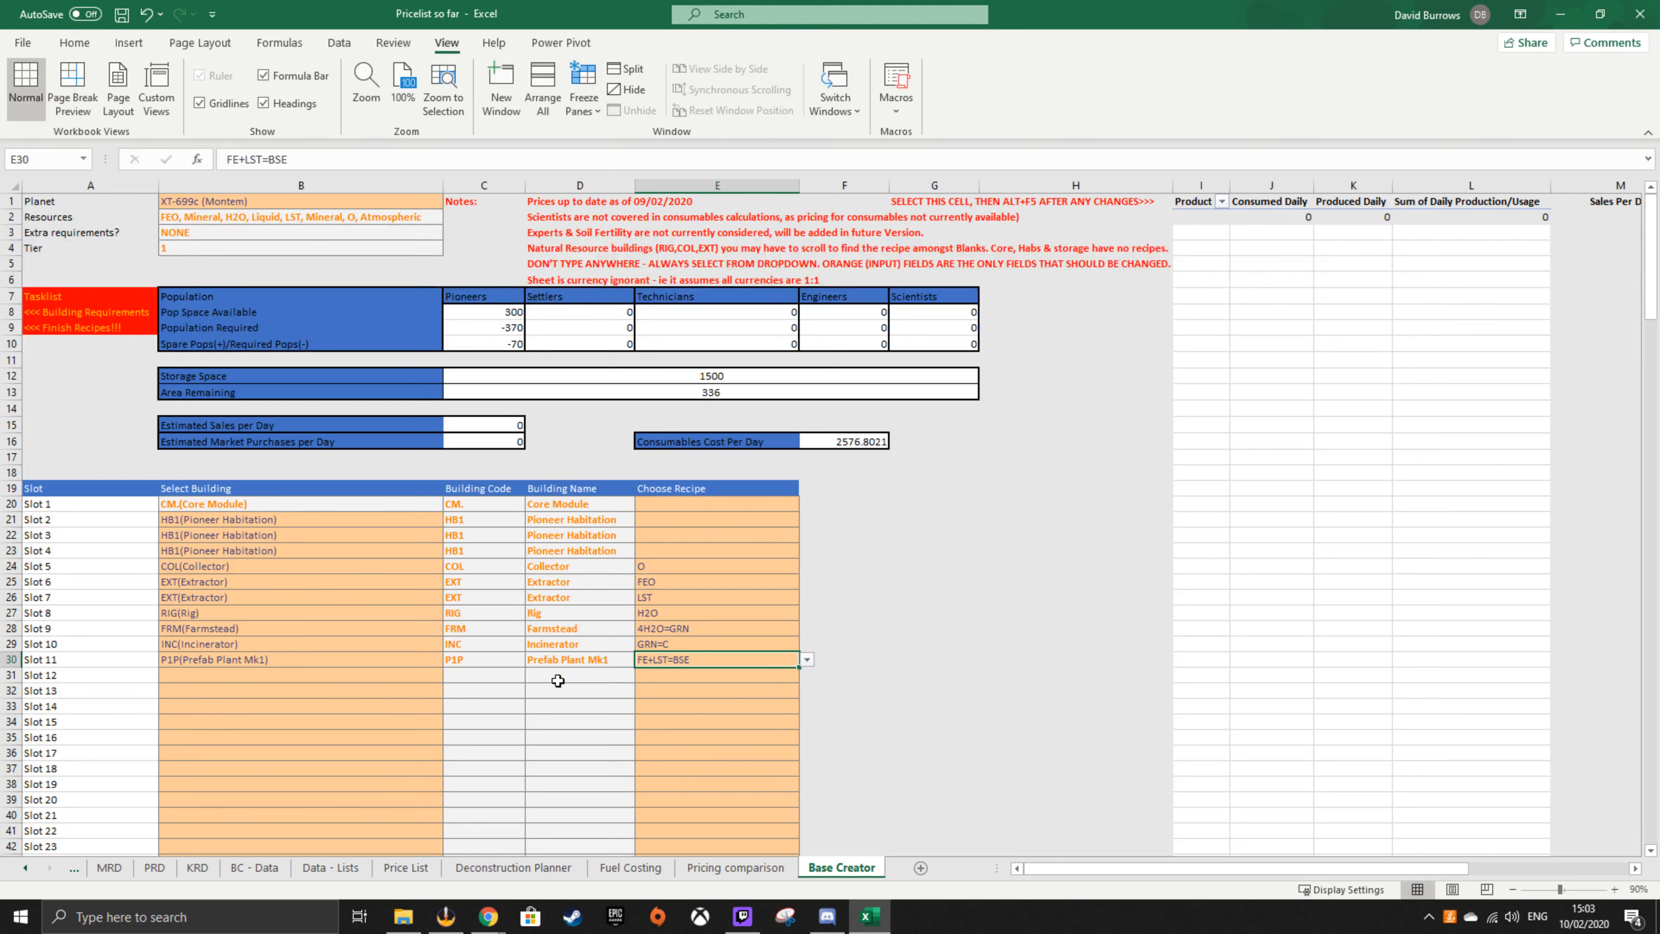
- Set the Slot 12 building to SME(Smelter)
click(278, 672)
click(451, 675)
drag(451, 698, 451, 725)
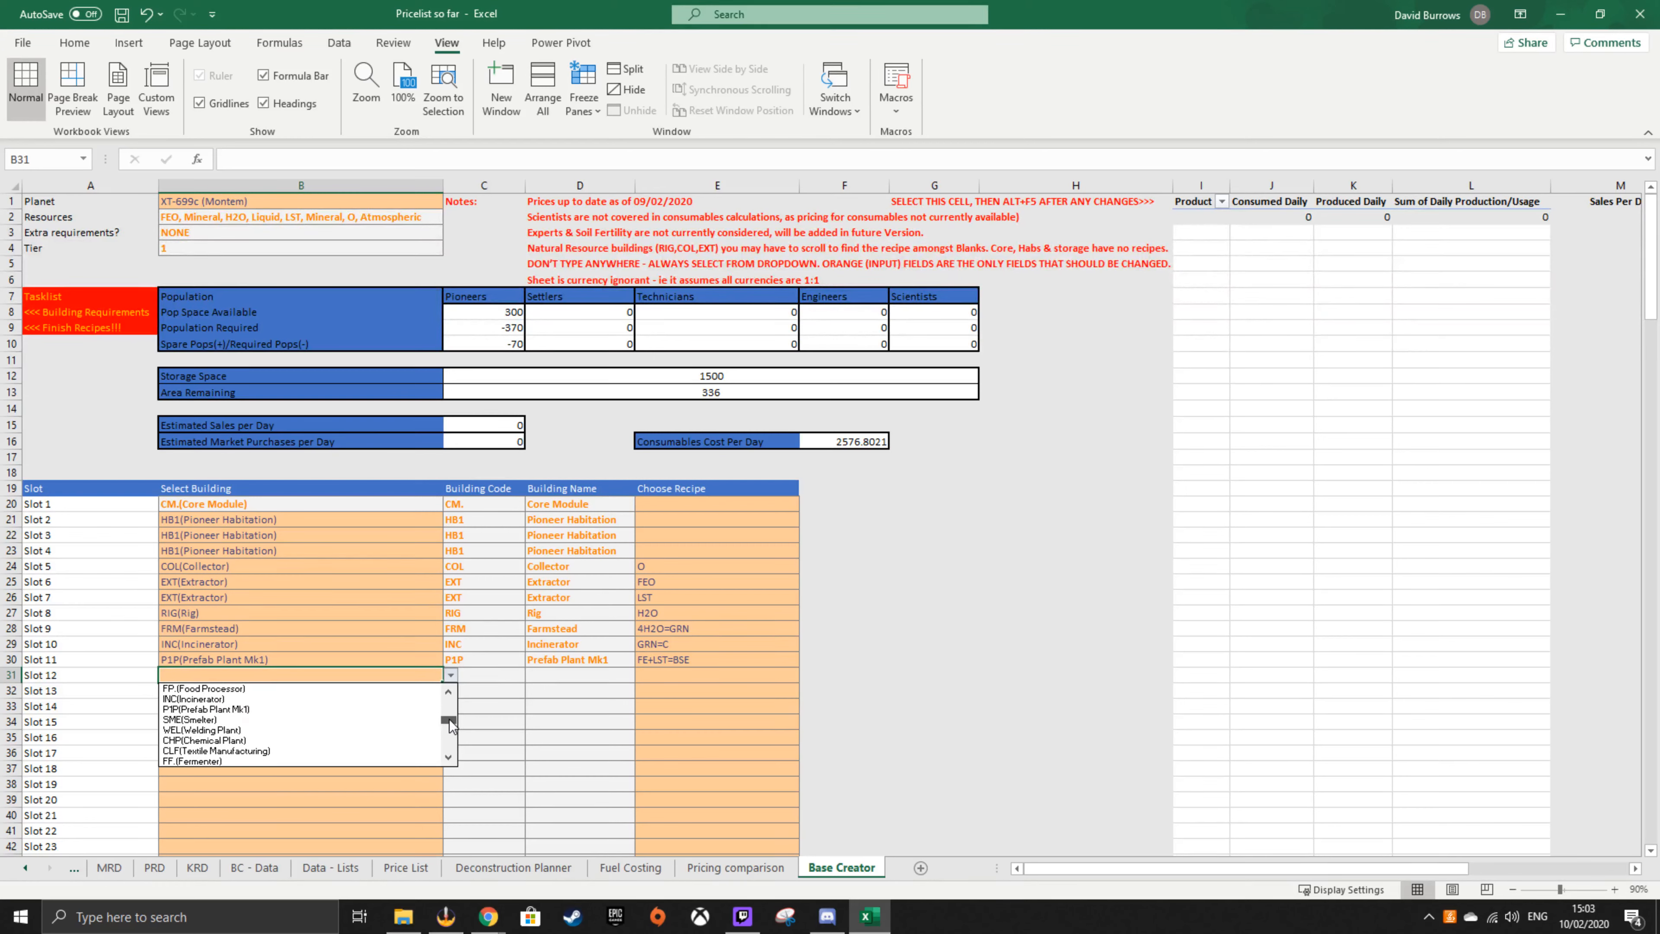
click(431, 719)
- Set the recipe of the Slot 12 Smelter to FEO+C+O+FLX=FE
click(697, 676)
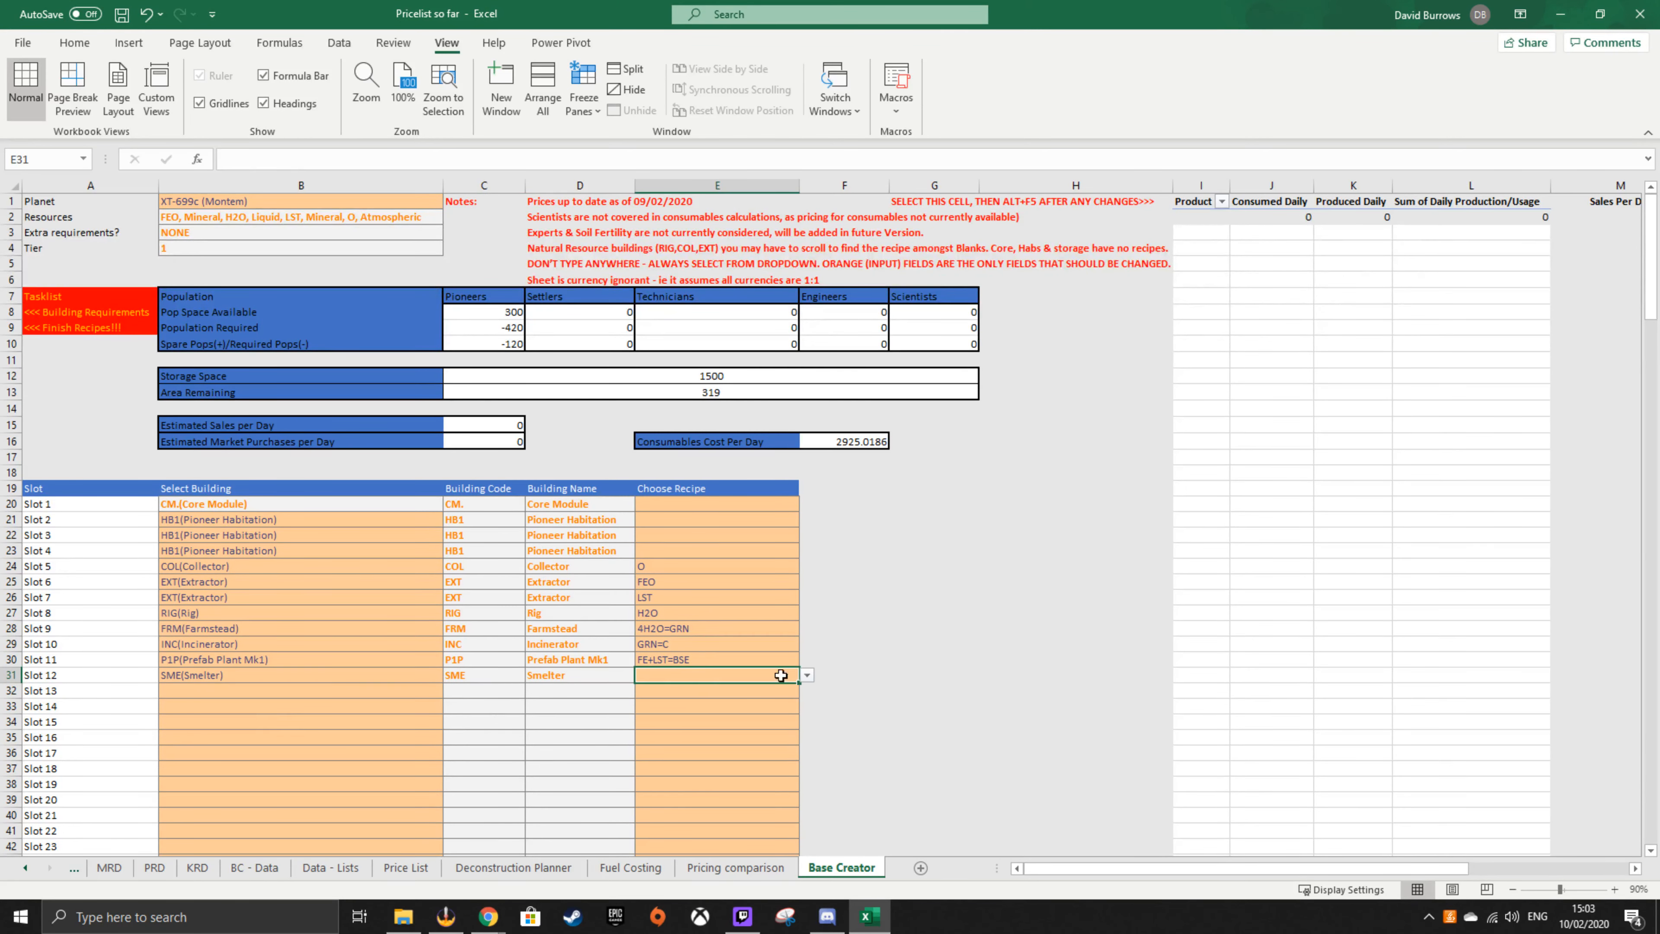
click(810, 678)
click(781, 678)
click(810, 678)
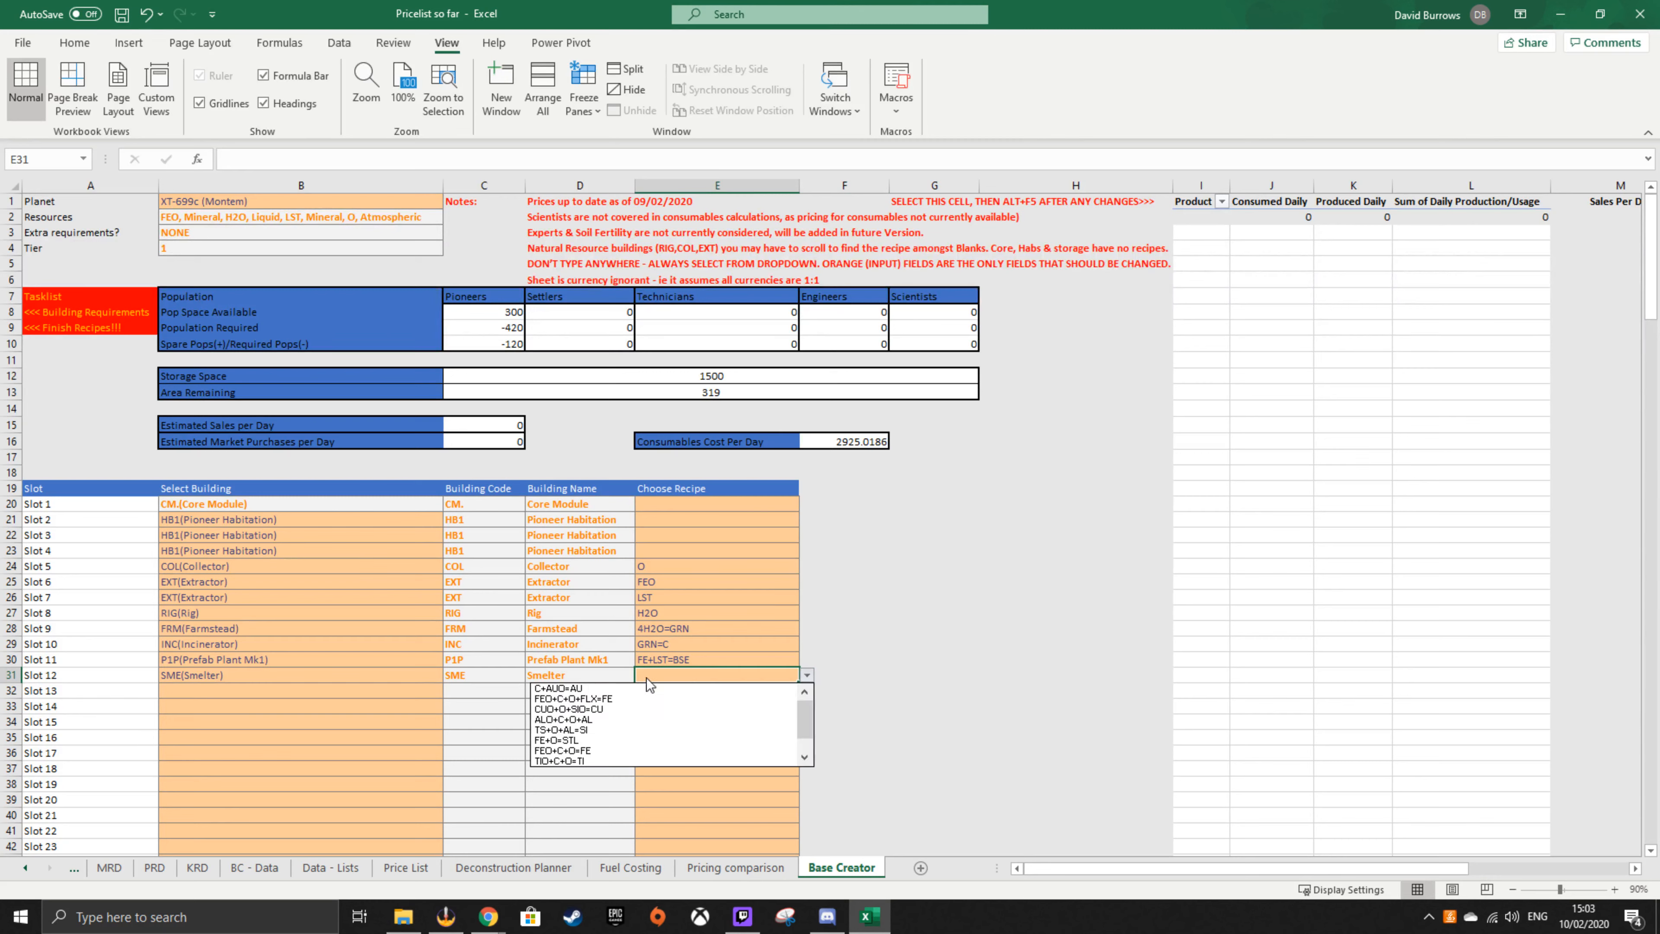
click(615, 700)
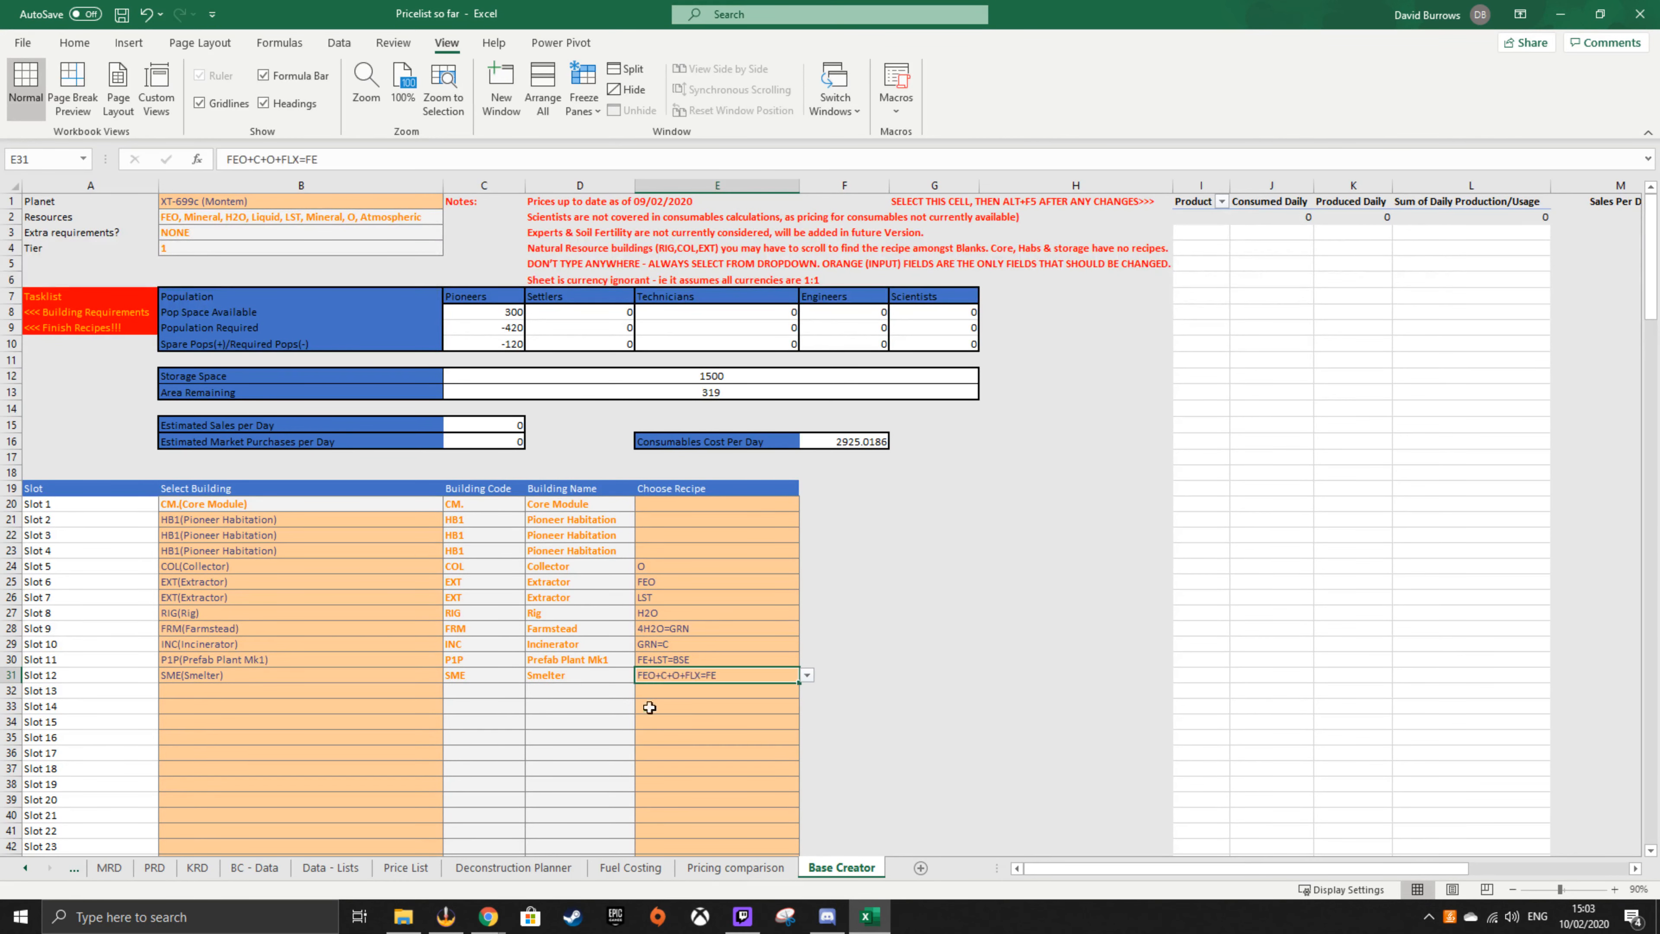
- Review the chosen recipes and refresh the Product PivotTable of daily consumption and production
click(903, 715)
click(676, 567)
drag(677, 566, 706, 677)
click(1211, 218)
click(1200, 204)
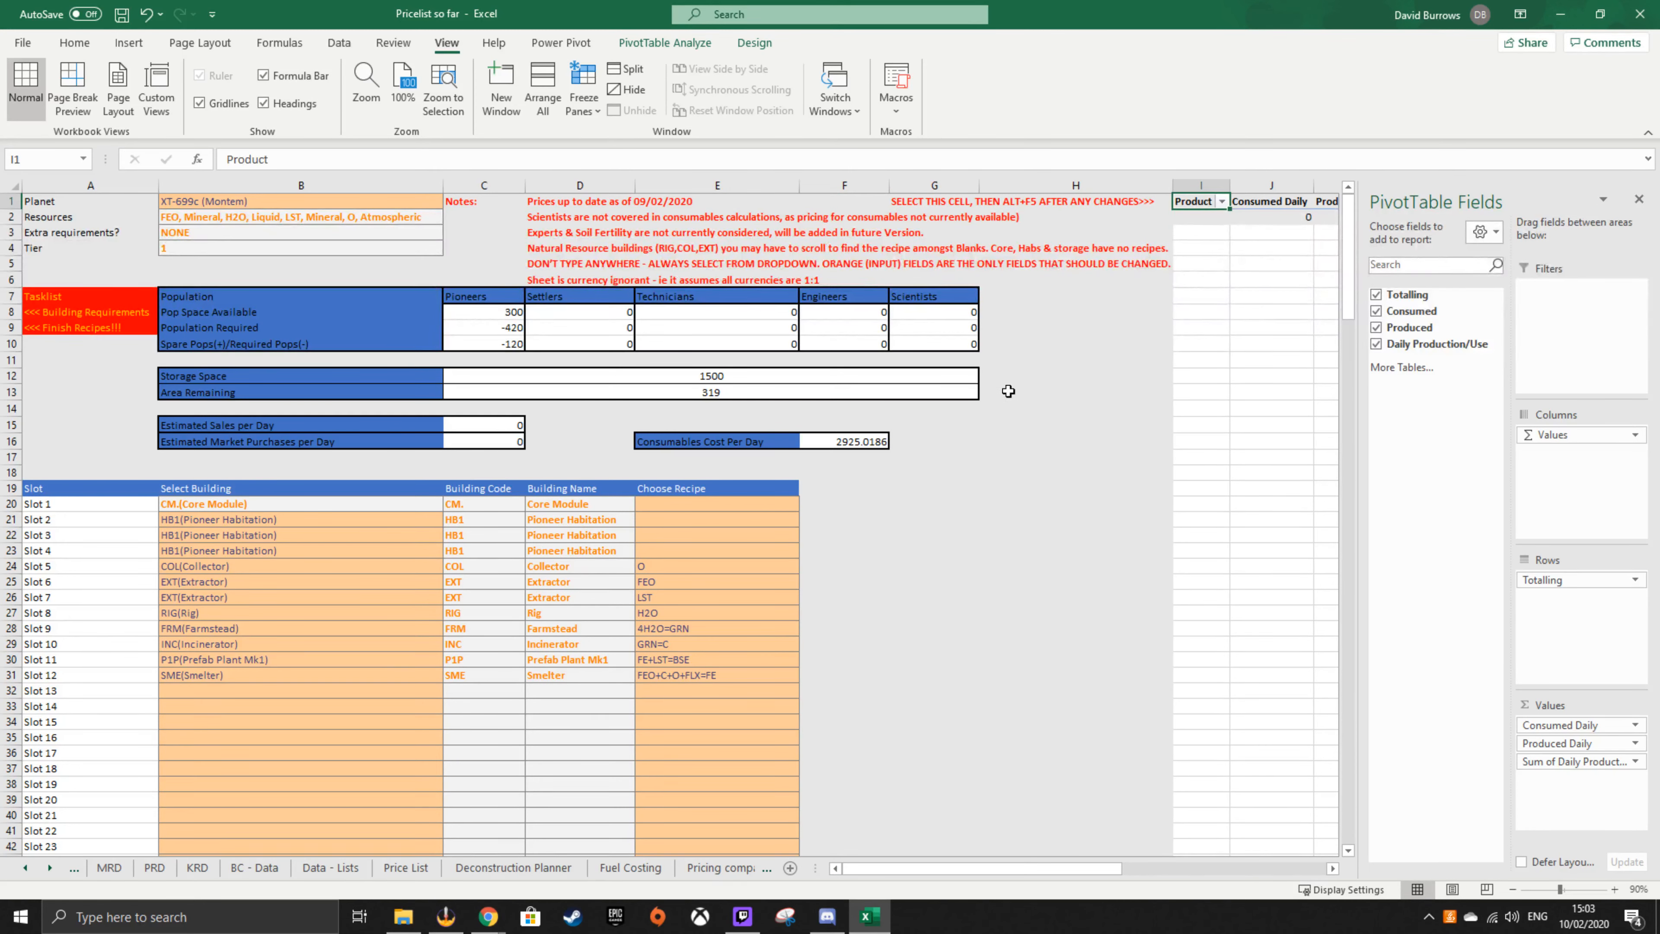
key(alt+F5)
drag(1072, 504, 1072, 472)
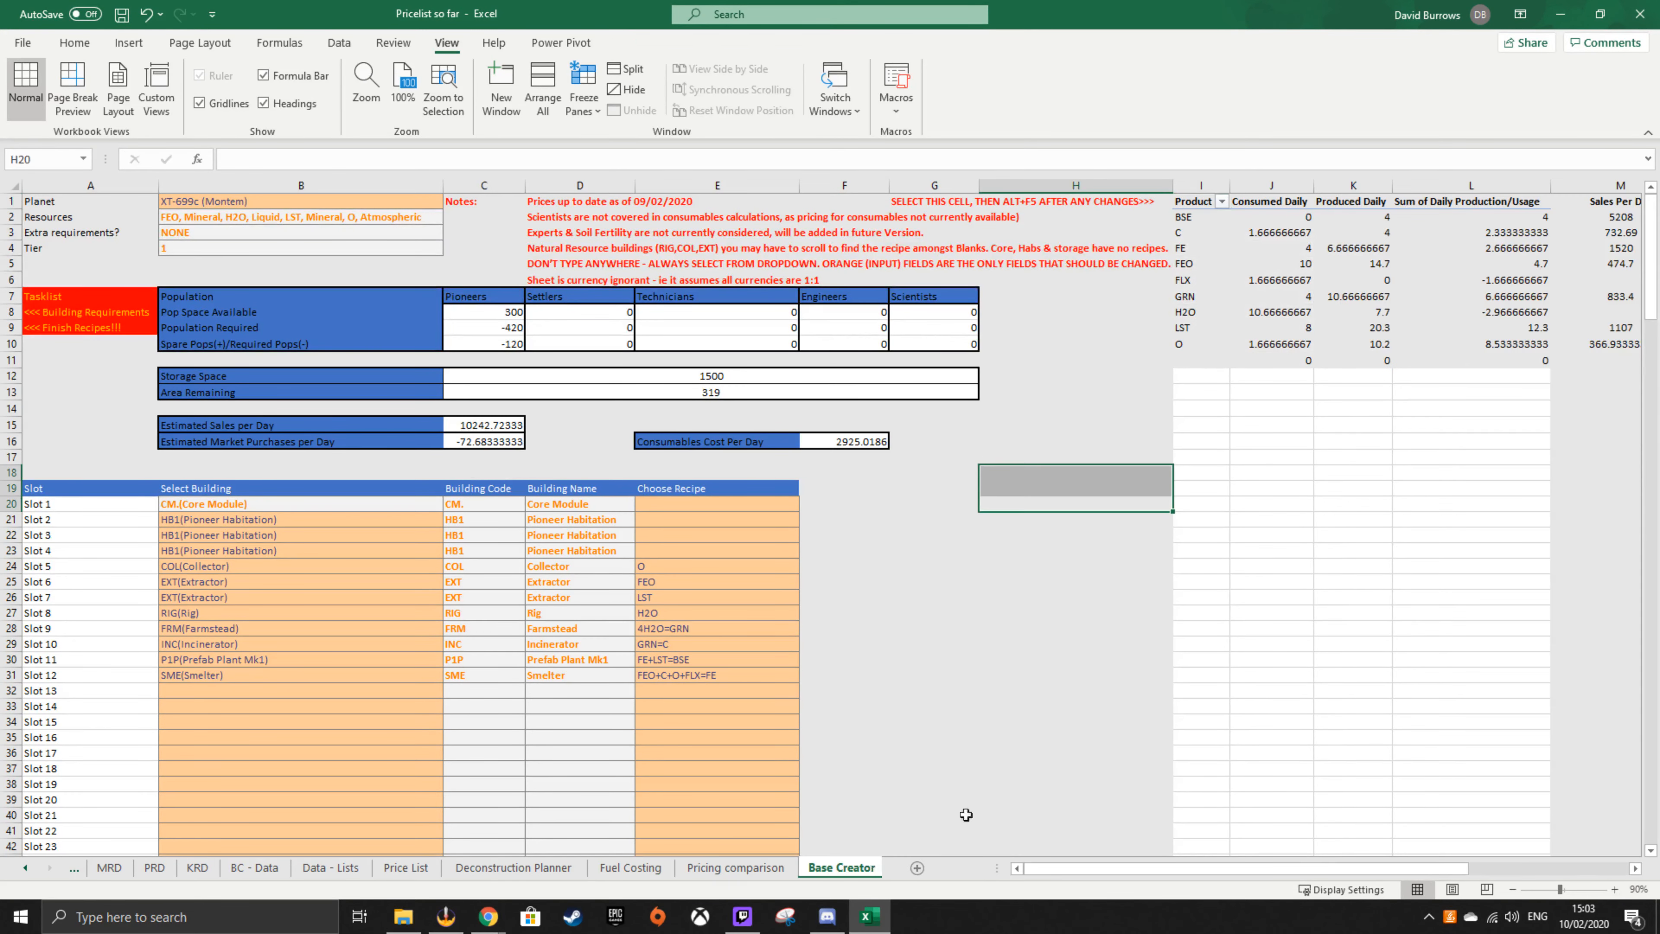
- Examine the Estimated Sales per Day cell and its formula alongside the chosen recipes
click(495, 467)
click(497, 428)
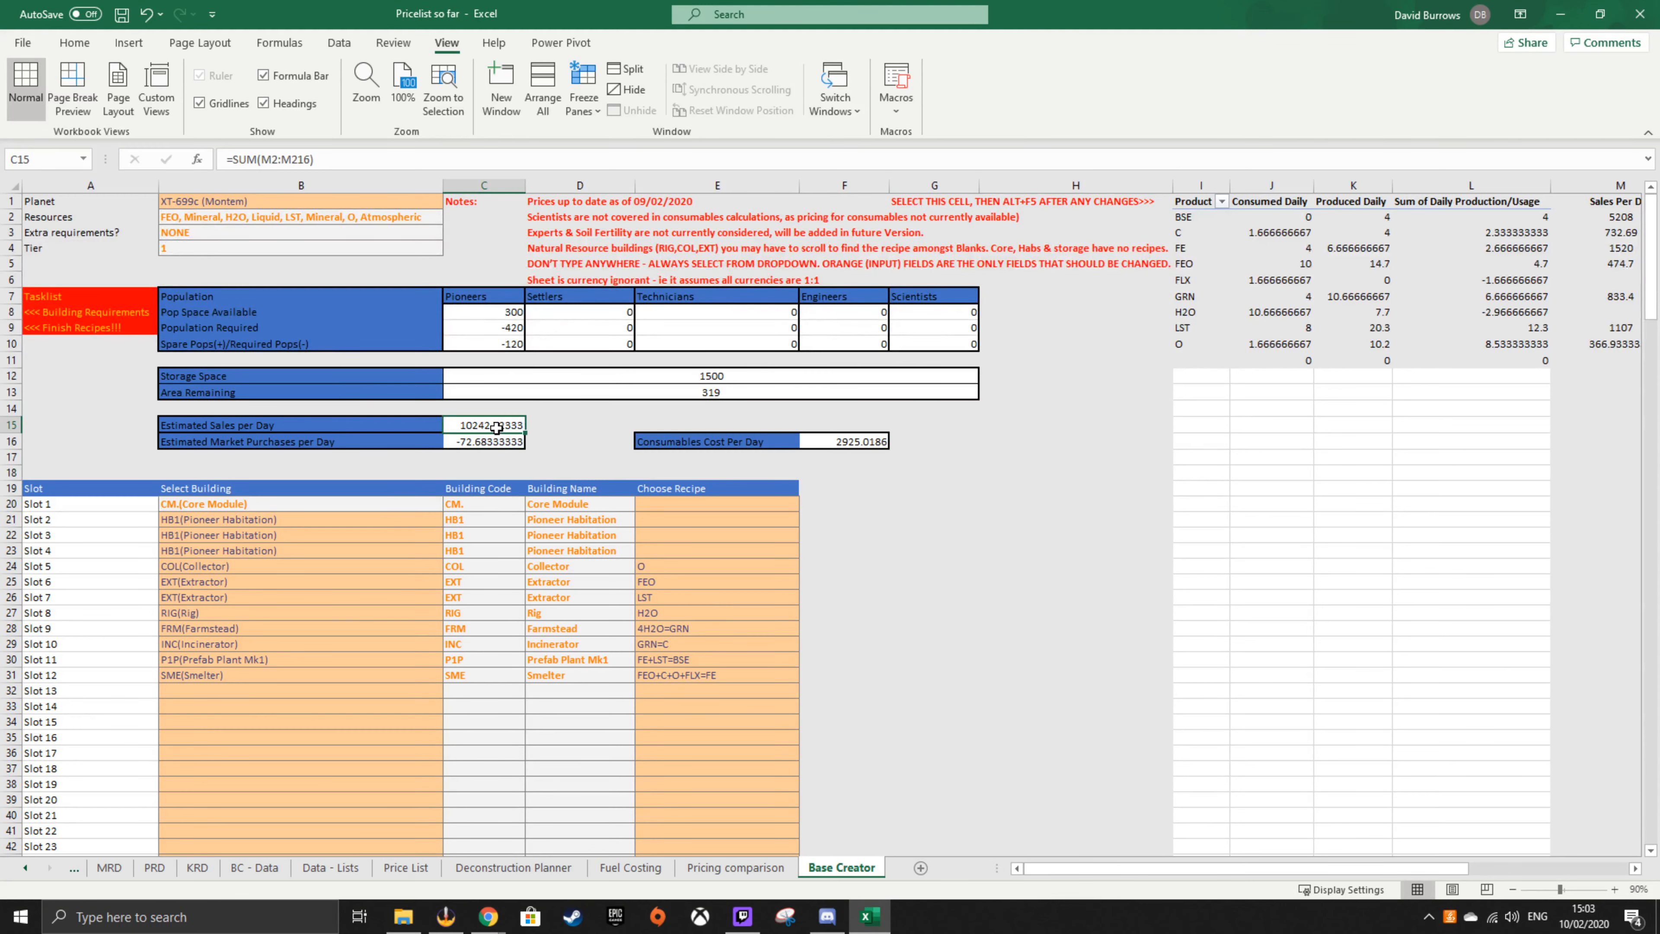
click(554, 460)
click(513, 428)
click(723, 661)
click(947, 581)
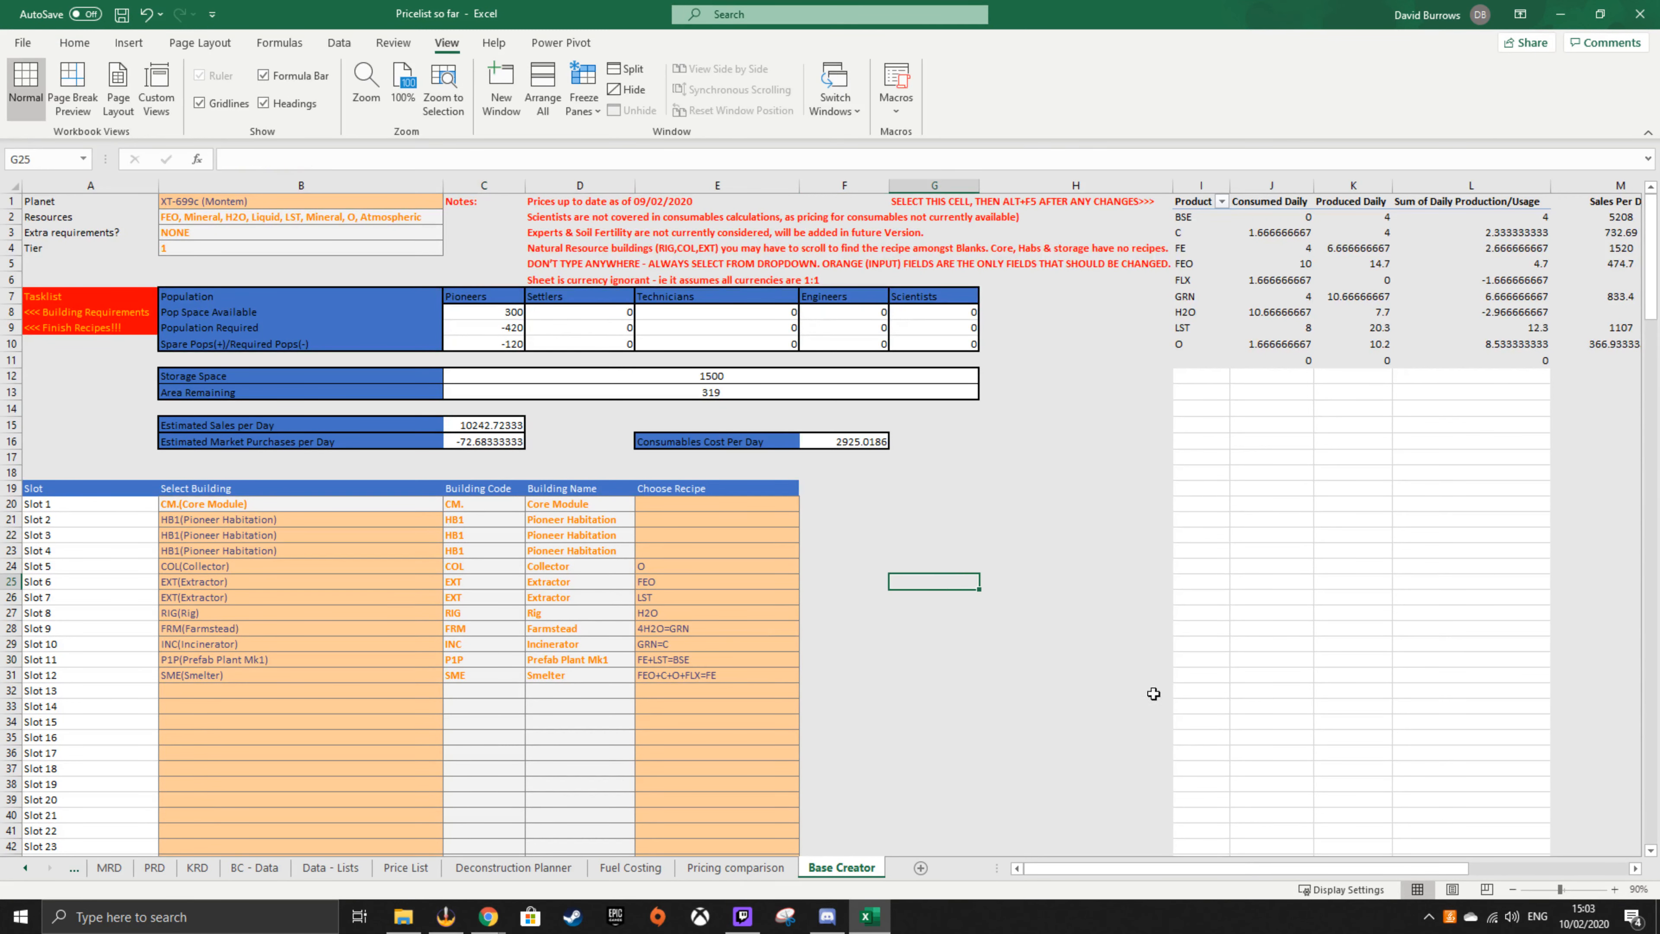
- Fill the H2O row's Buy from Market Cost Per day formula up to row 2 and down the rest of the column
drag(1270, 870, 1320, 870)
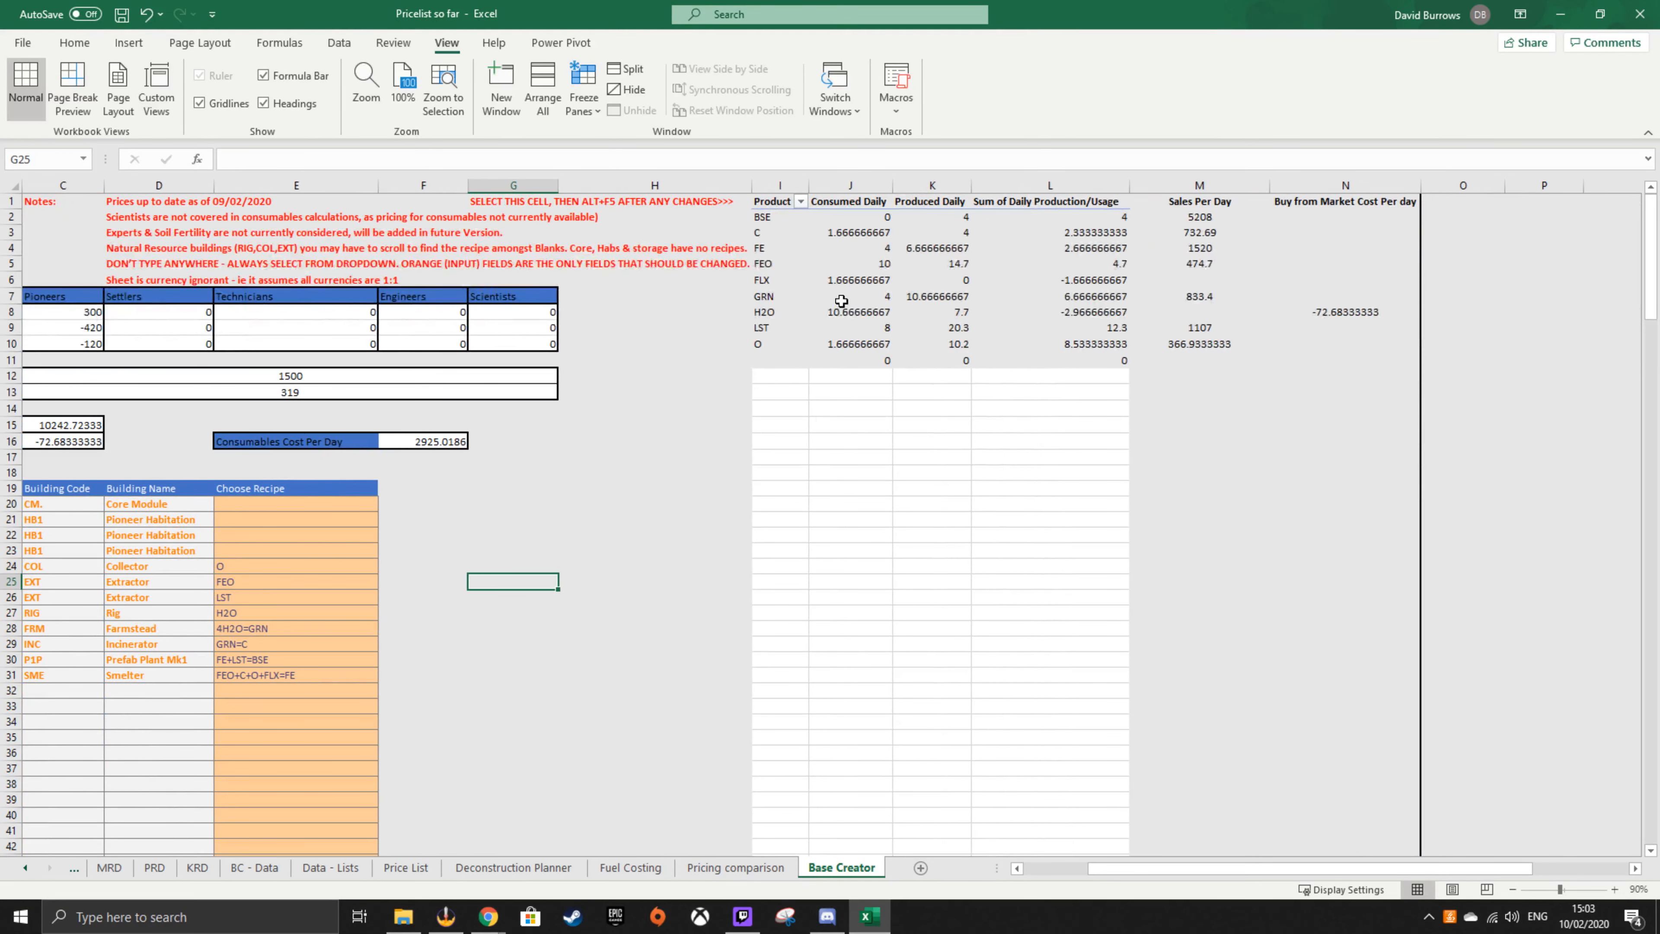
click(1249, 278)
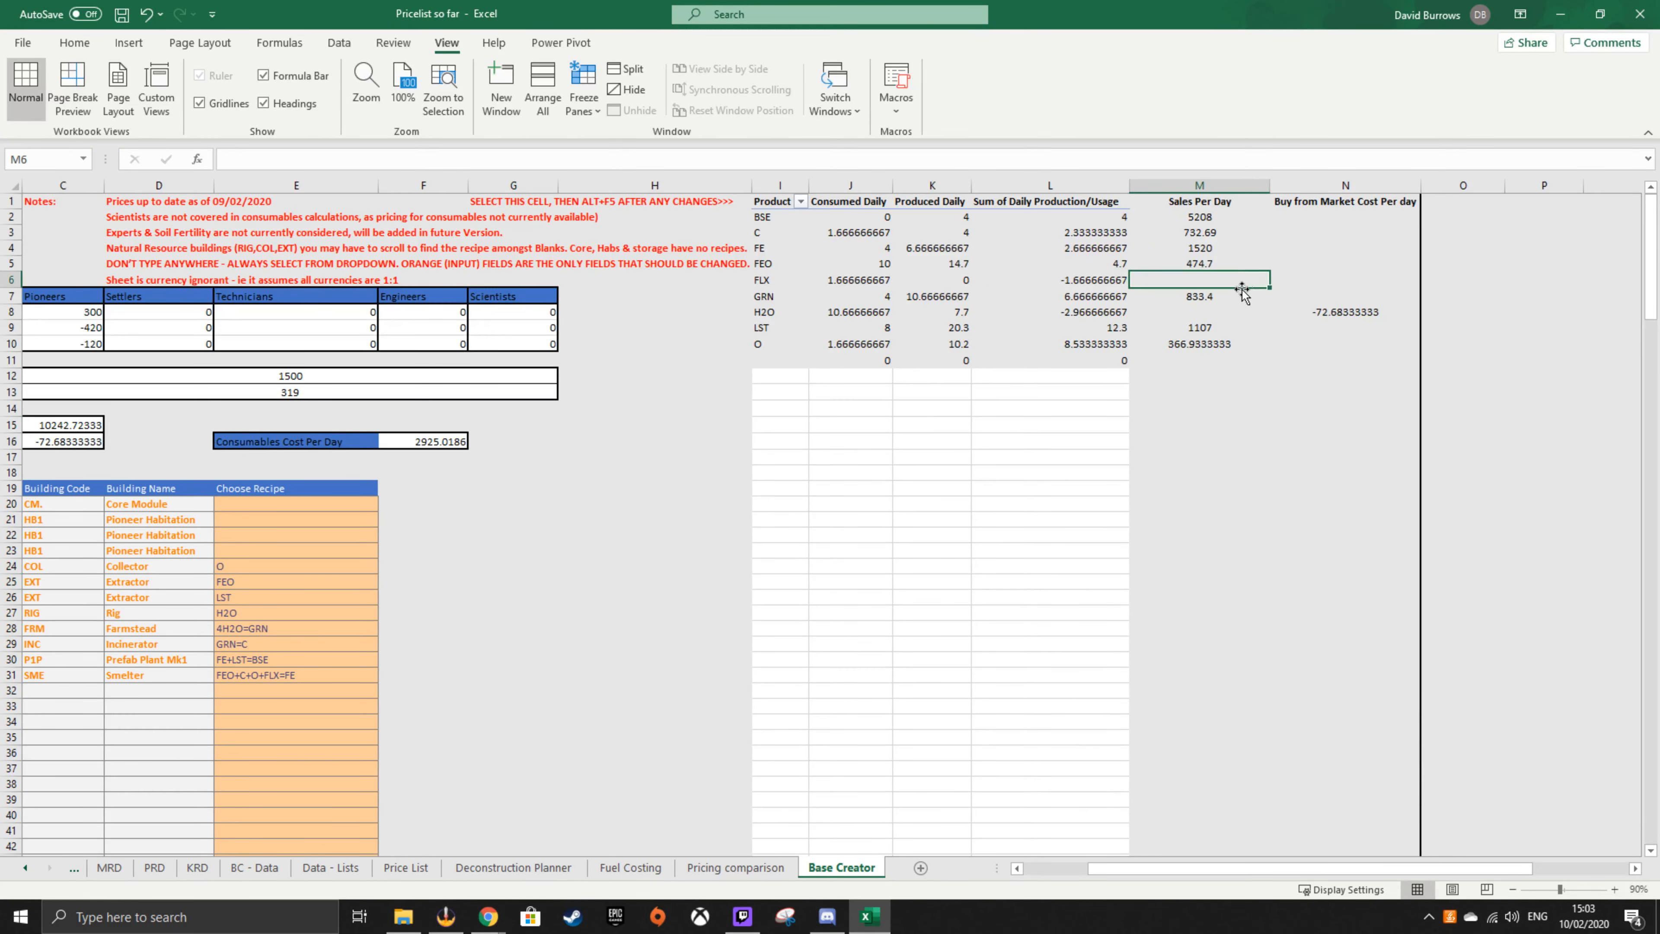
click(1359, 218)
click(1373, 312)
drag(1420, 318, 1420, 209)
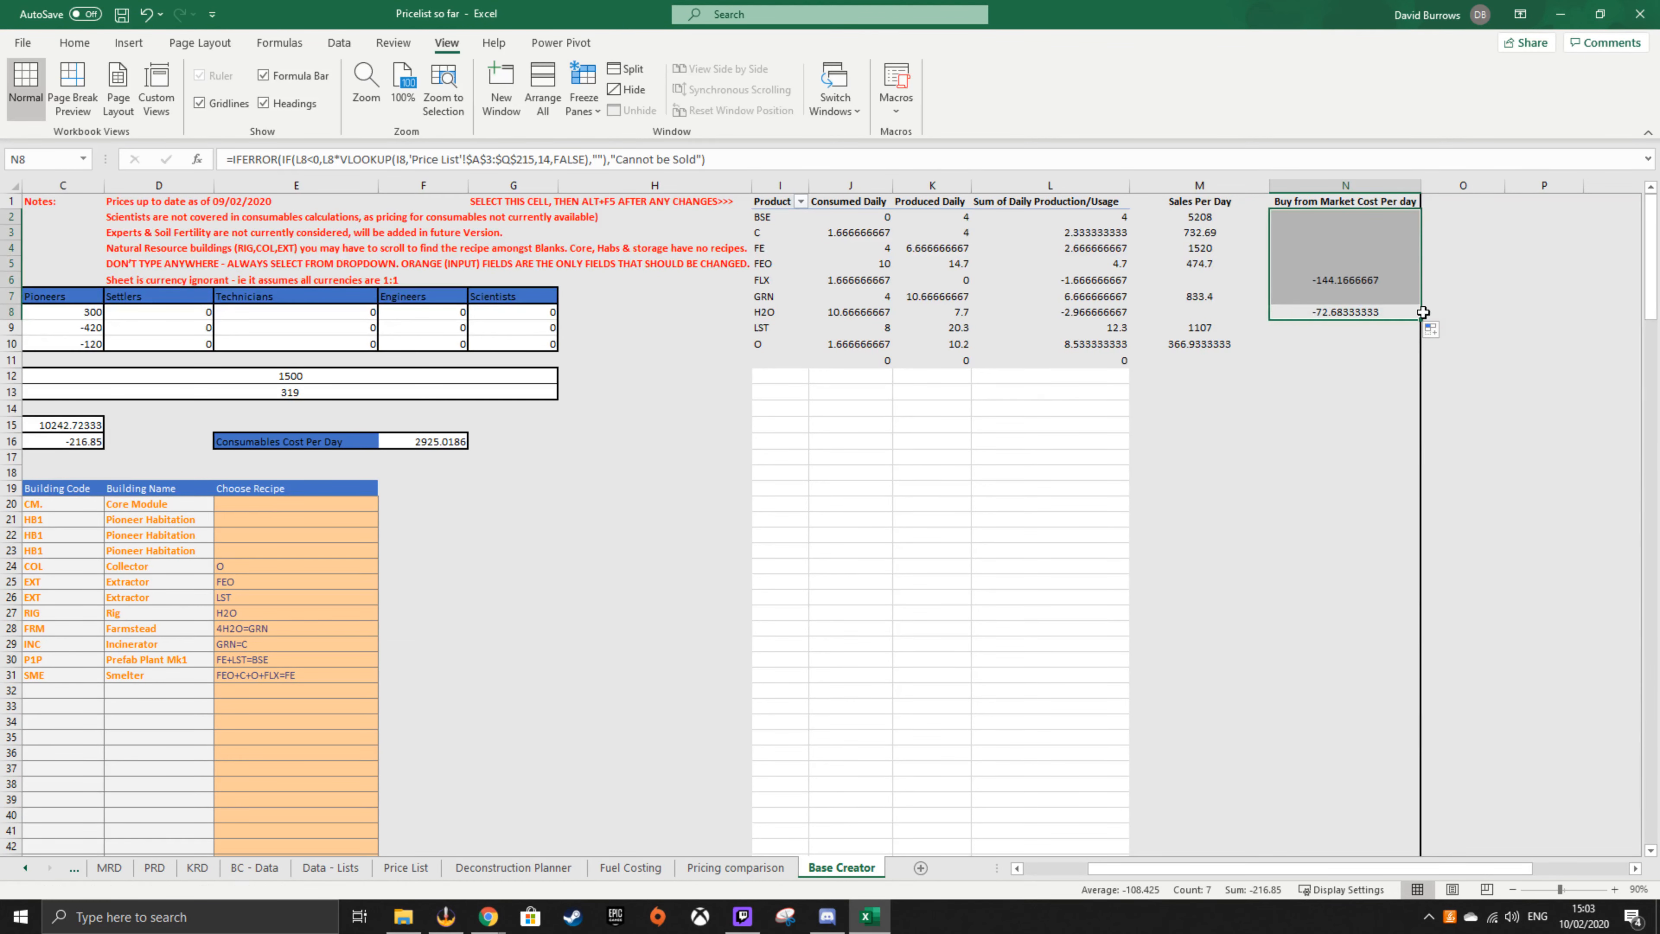
drag(1420, 319, 1387, 929)
drag(1386, 831, 1386, 831)
click(1545, 746)
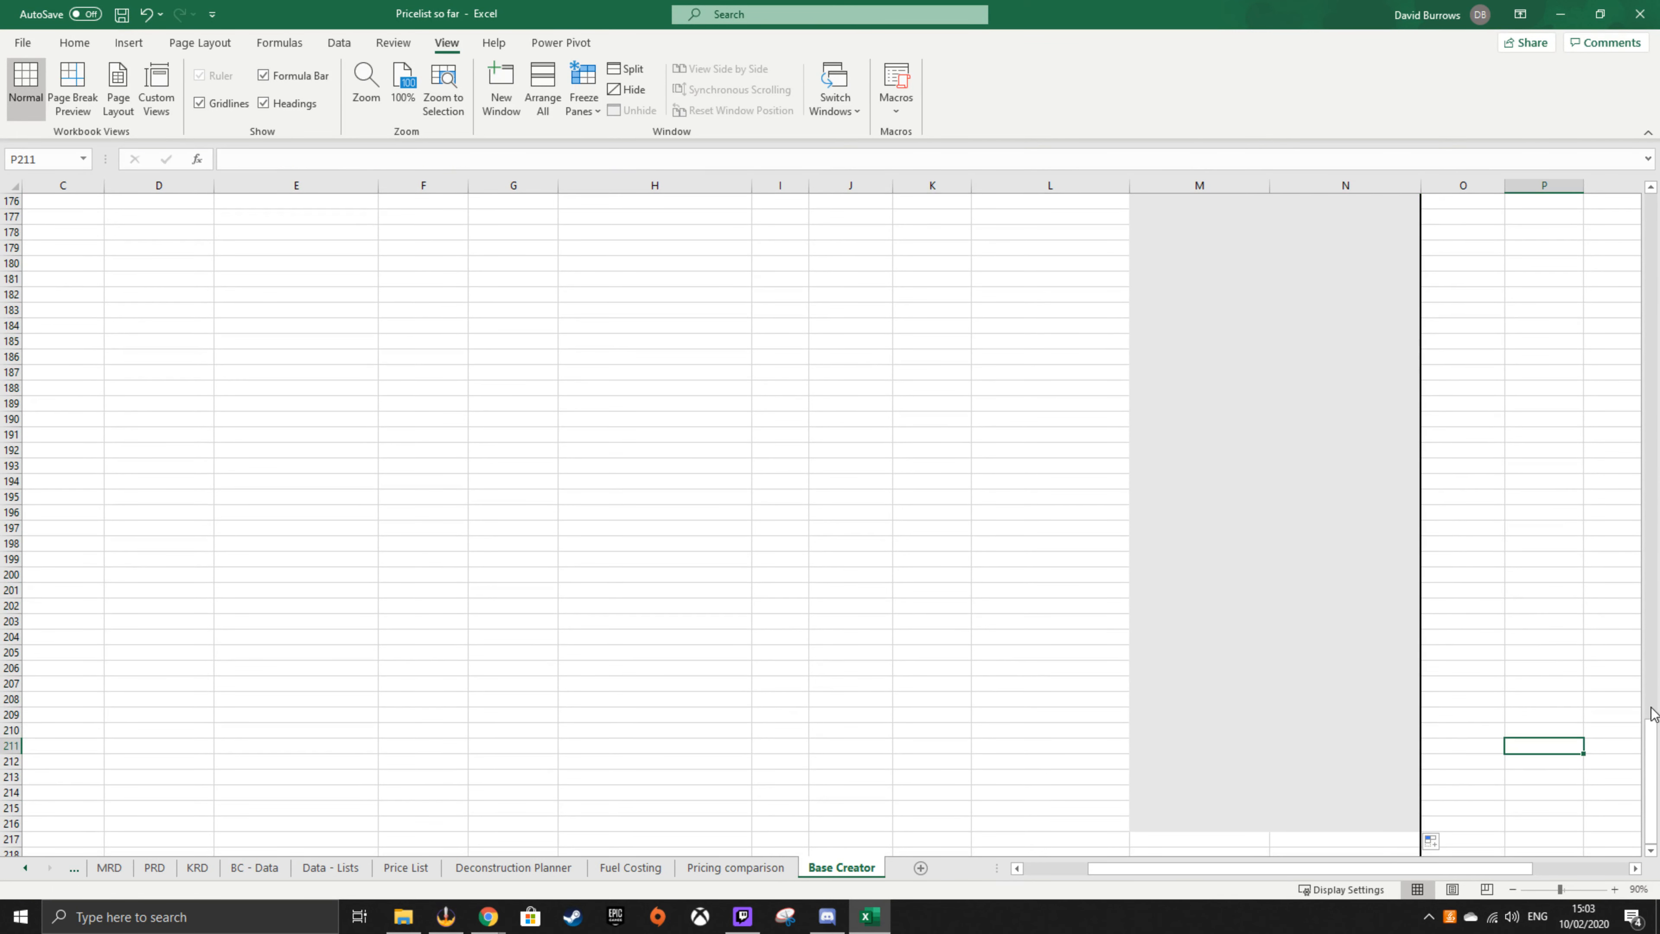
drag(1650, 742, 1654, 216)
click(1283, 376)
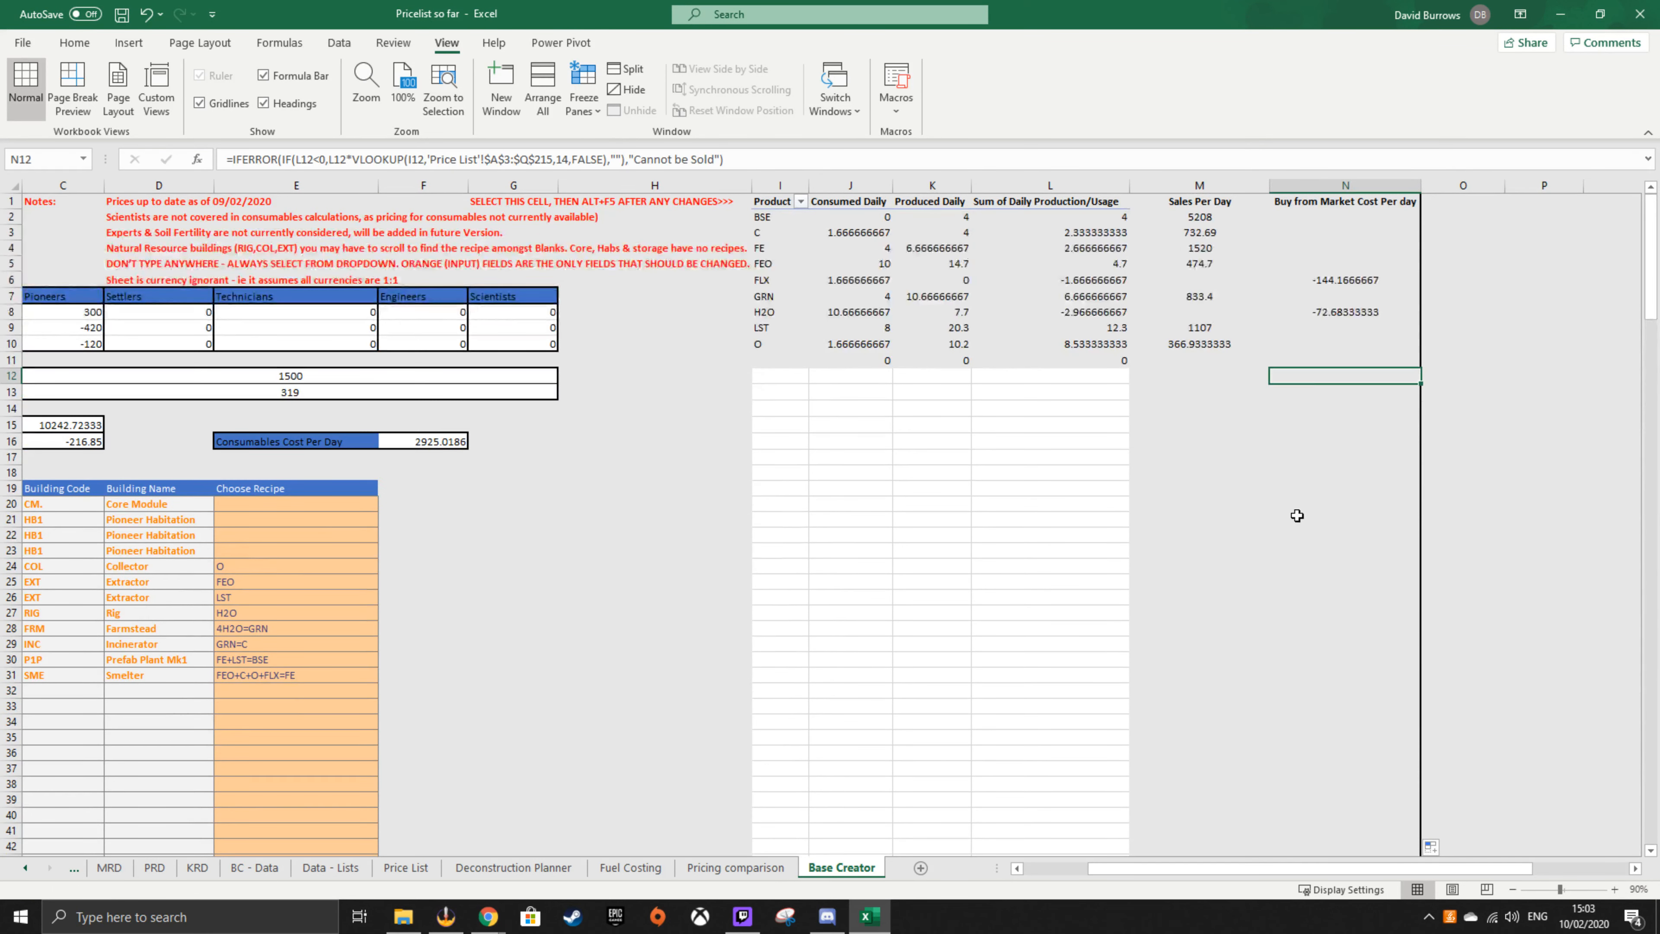
- Examine the Buy from Market Cost Per day entries in the FLX and H2O rows
click(1345, 273)
click(535, 608)
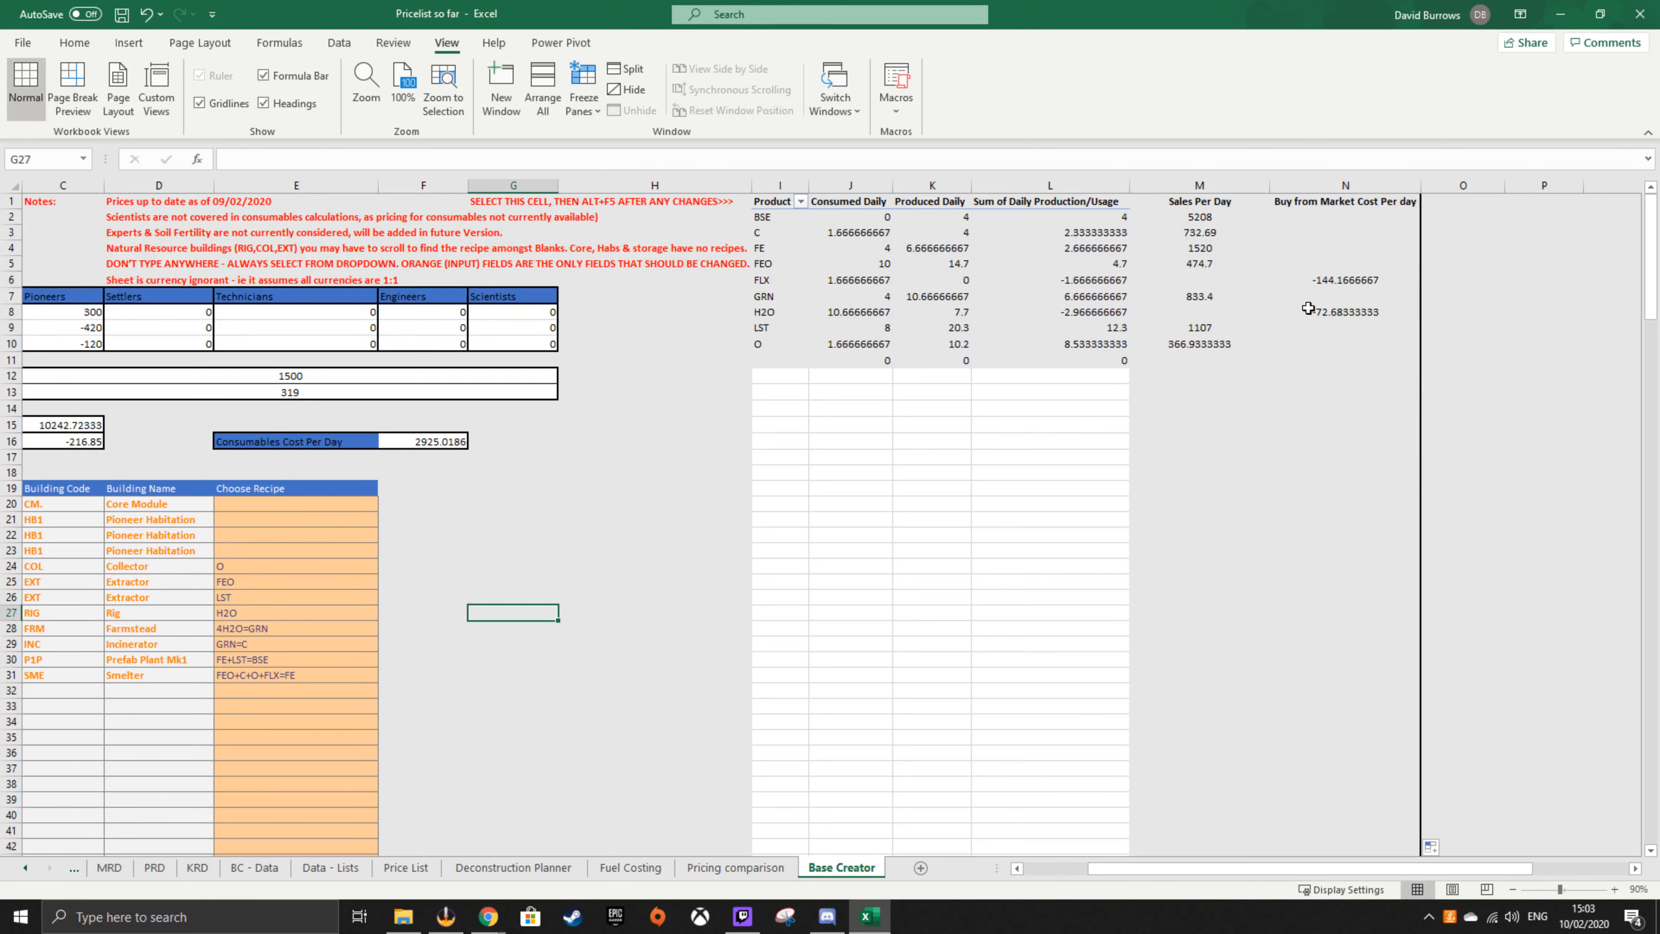
drag(1346, 279, 761, 280)
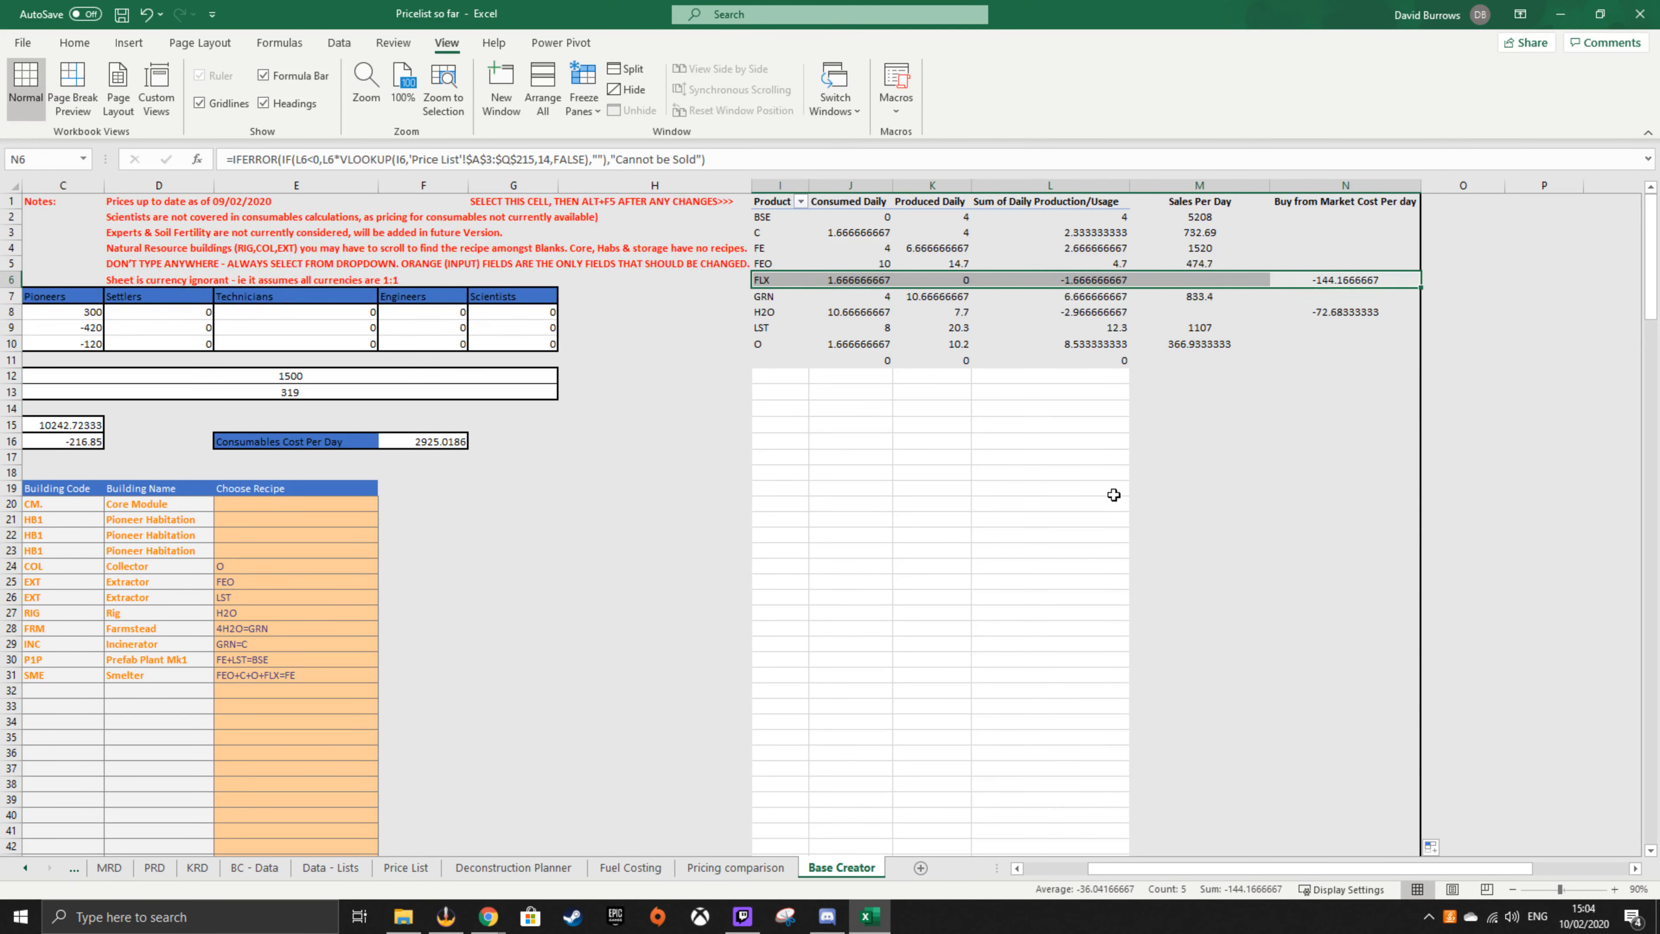
drag(1365, 312, 1333, 280)
click(572, 504)
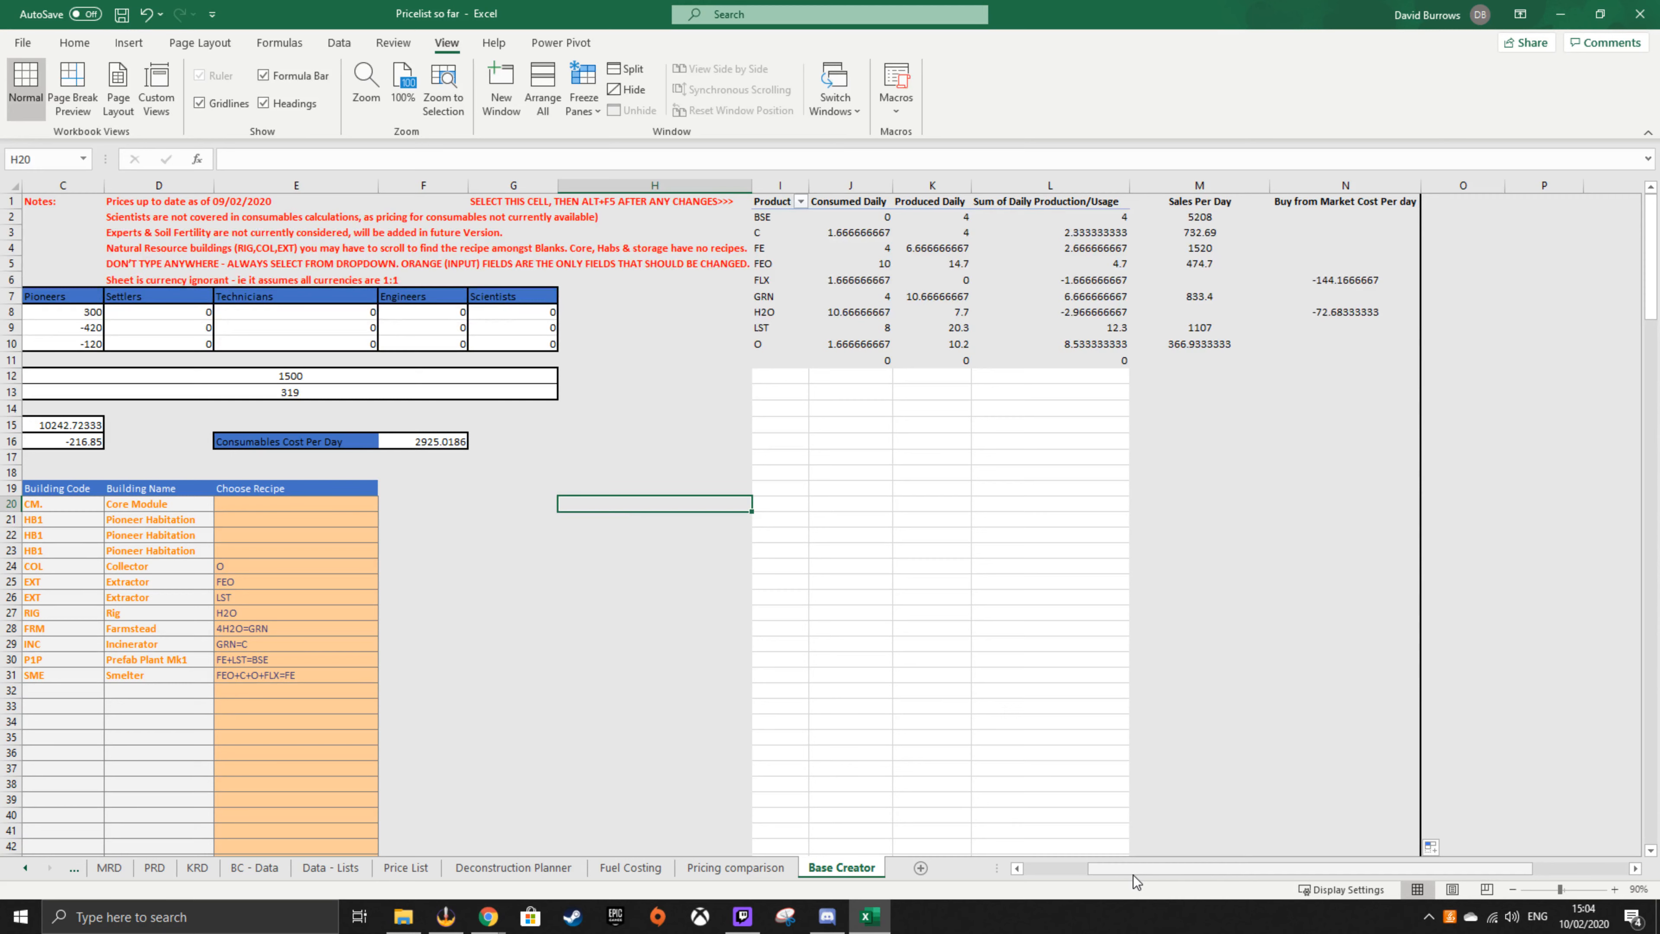
- Compare the Smelter recipe with the FLX row's daily usage and market cost, and inspect the H2O row's daily usage
drag(1185, 869, 1163, 869)
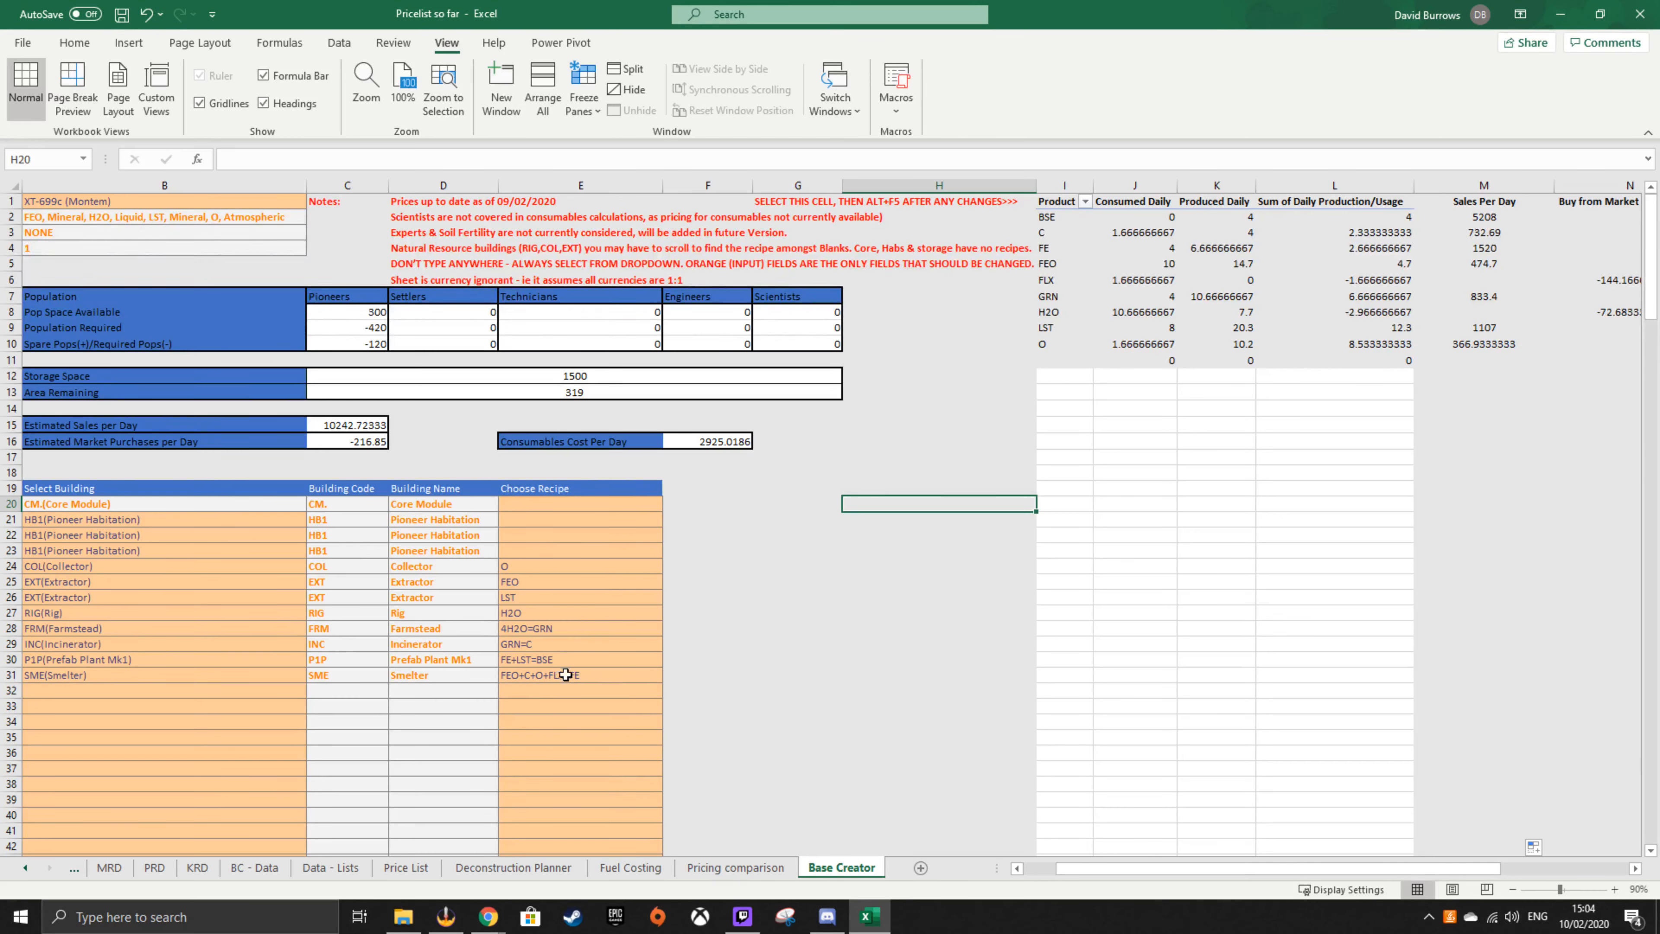
drag(1326, 868, 1358, 868)
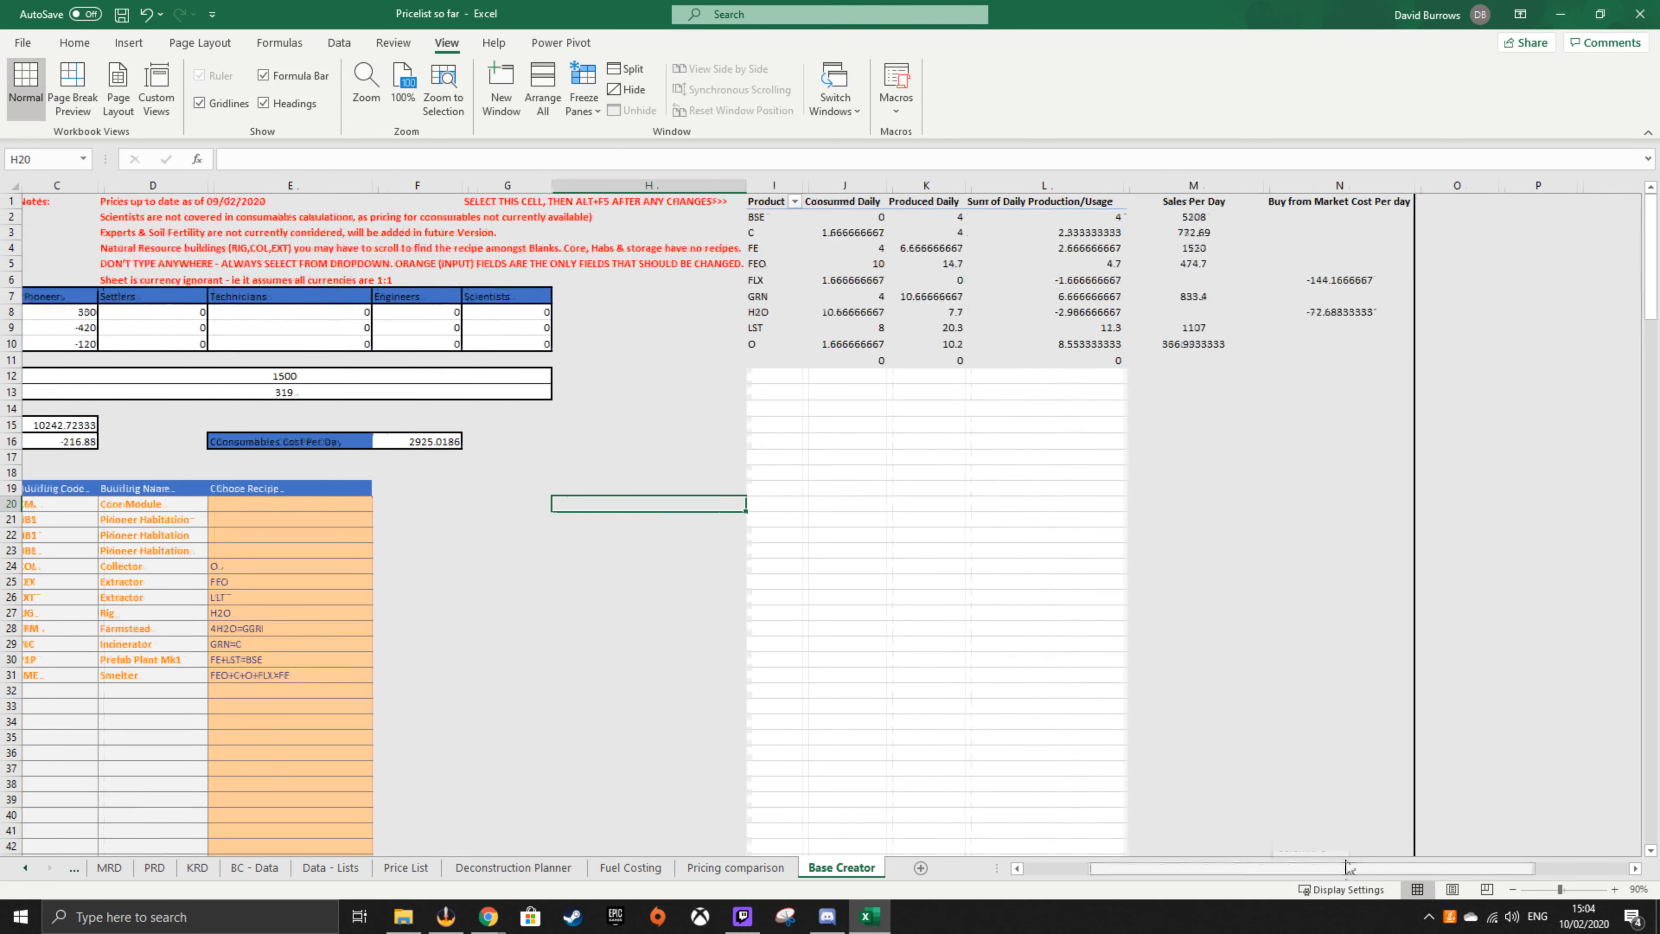
drag(775, 281, 1320, 280)
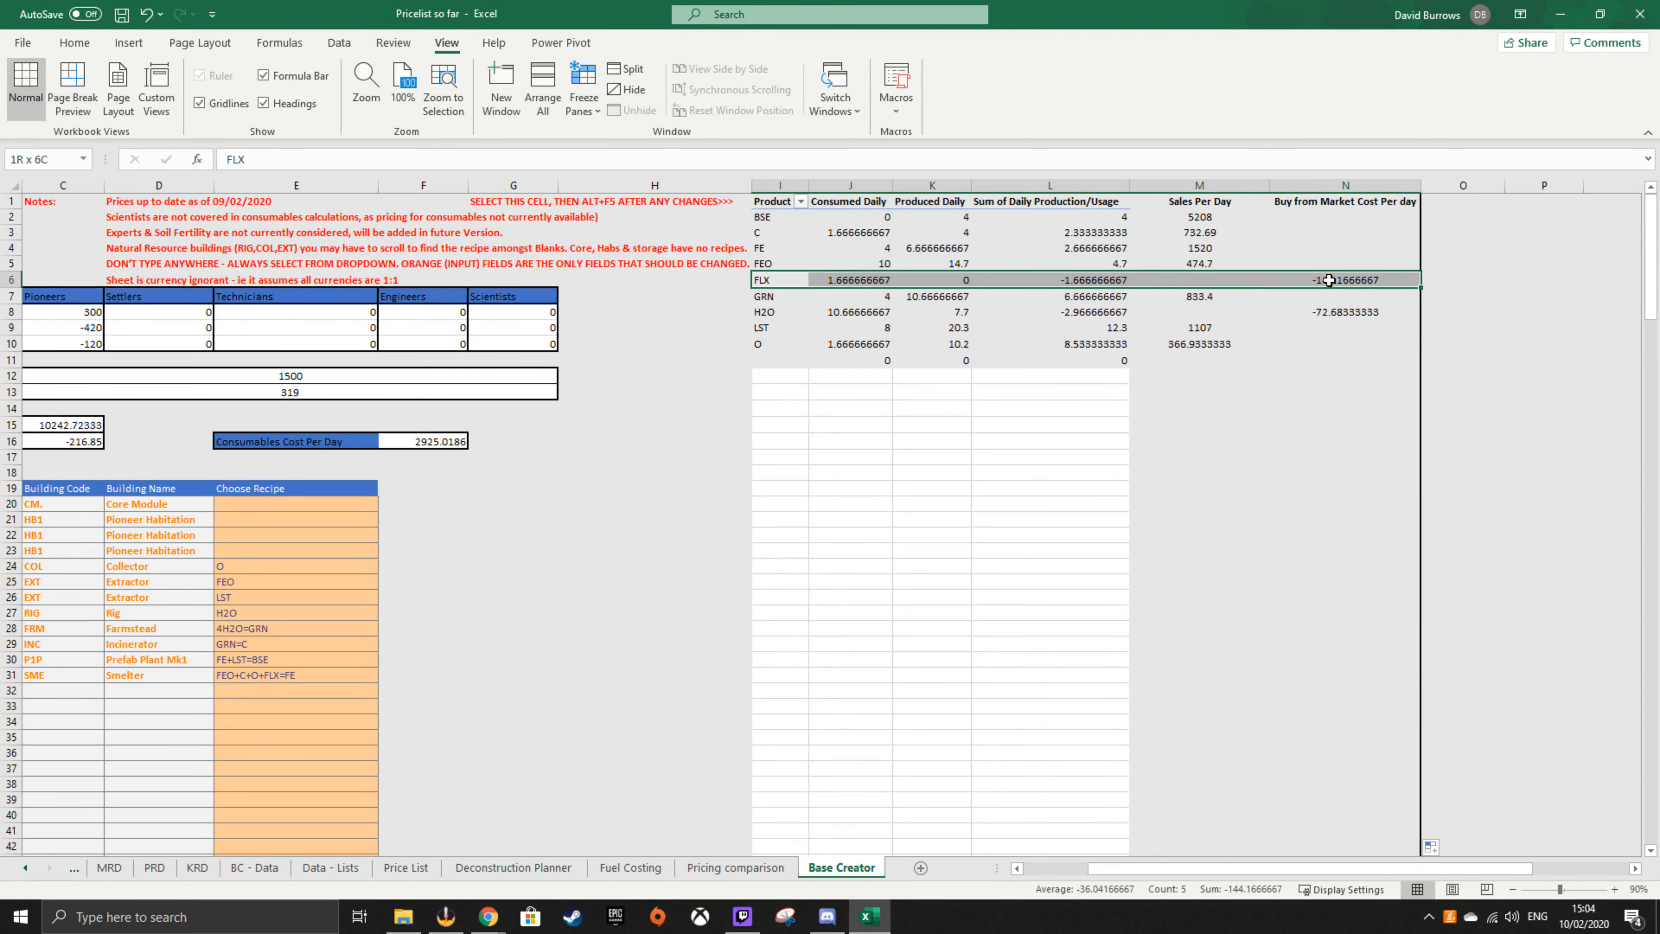
click(1228, 449)
click(1095, 285)
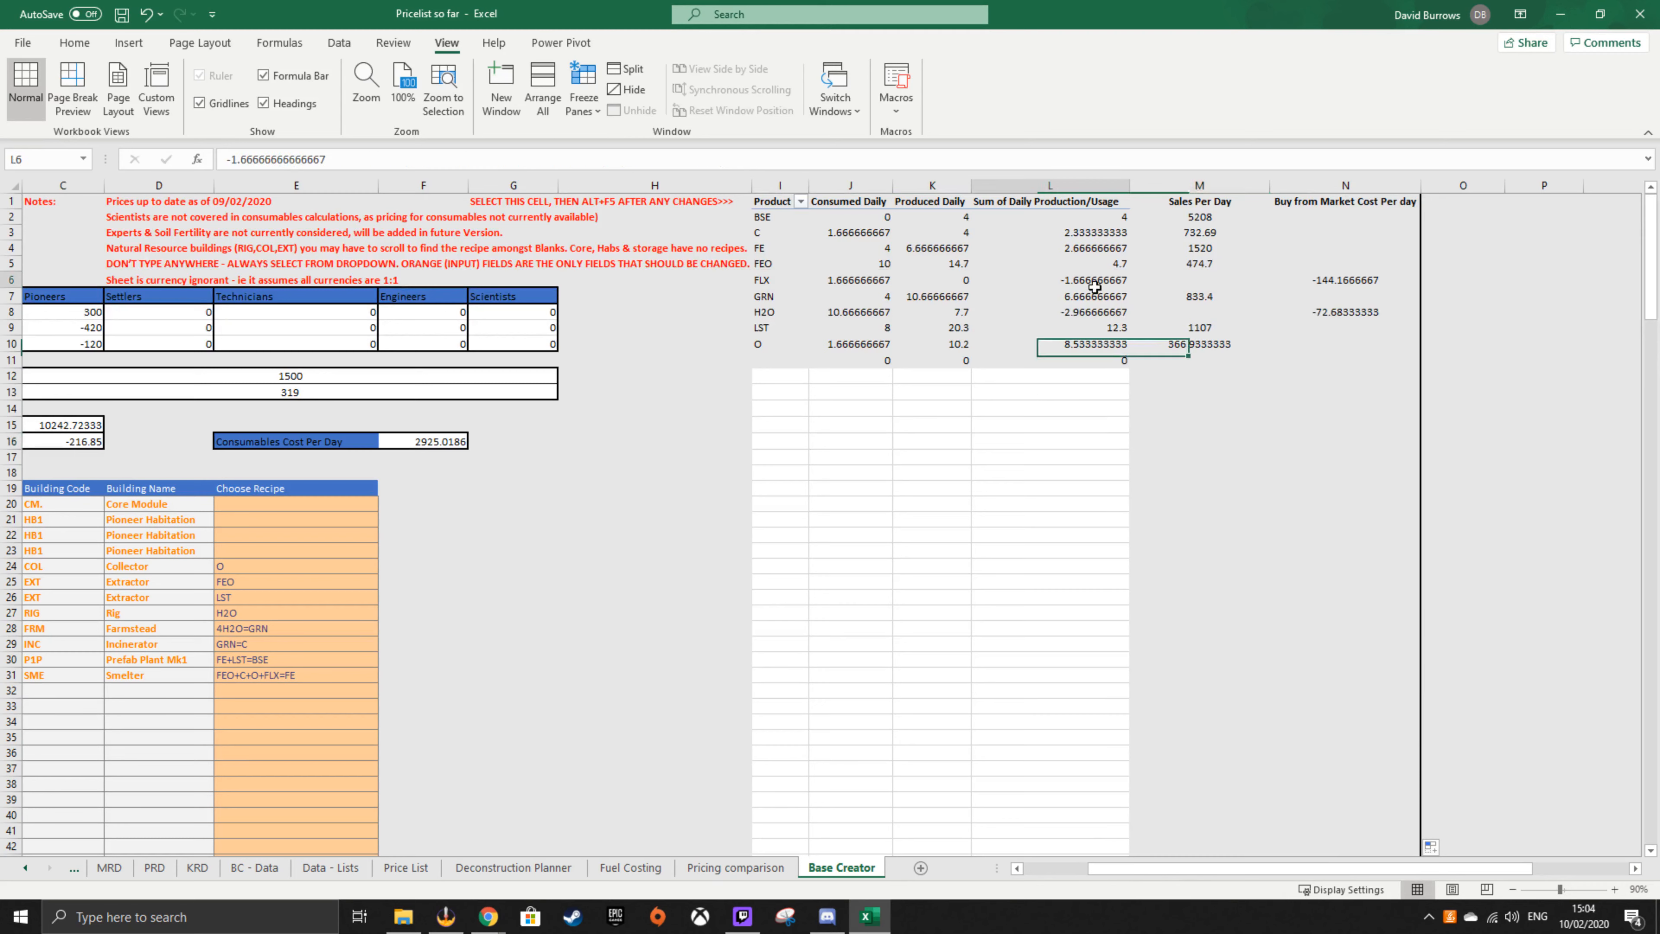
click(1182, 403)
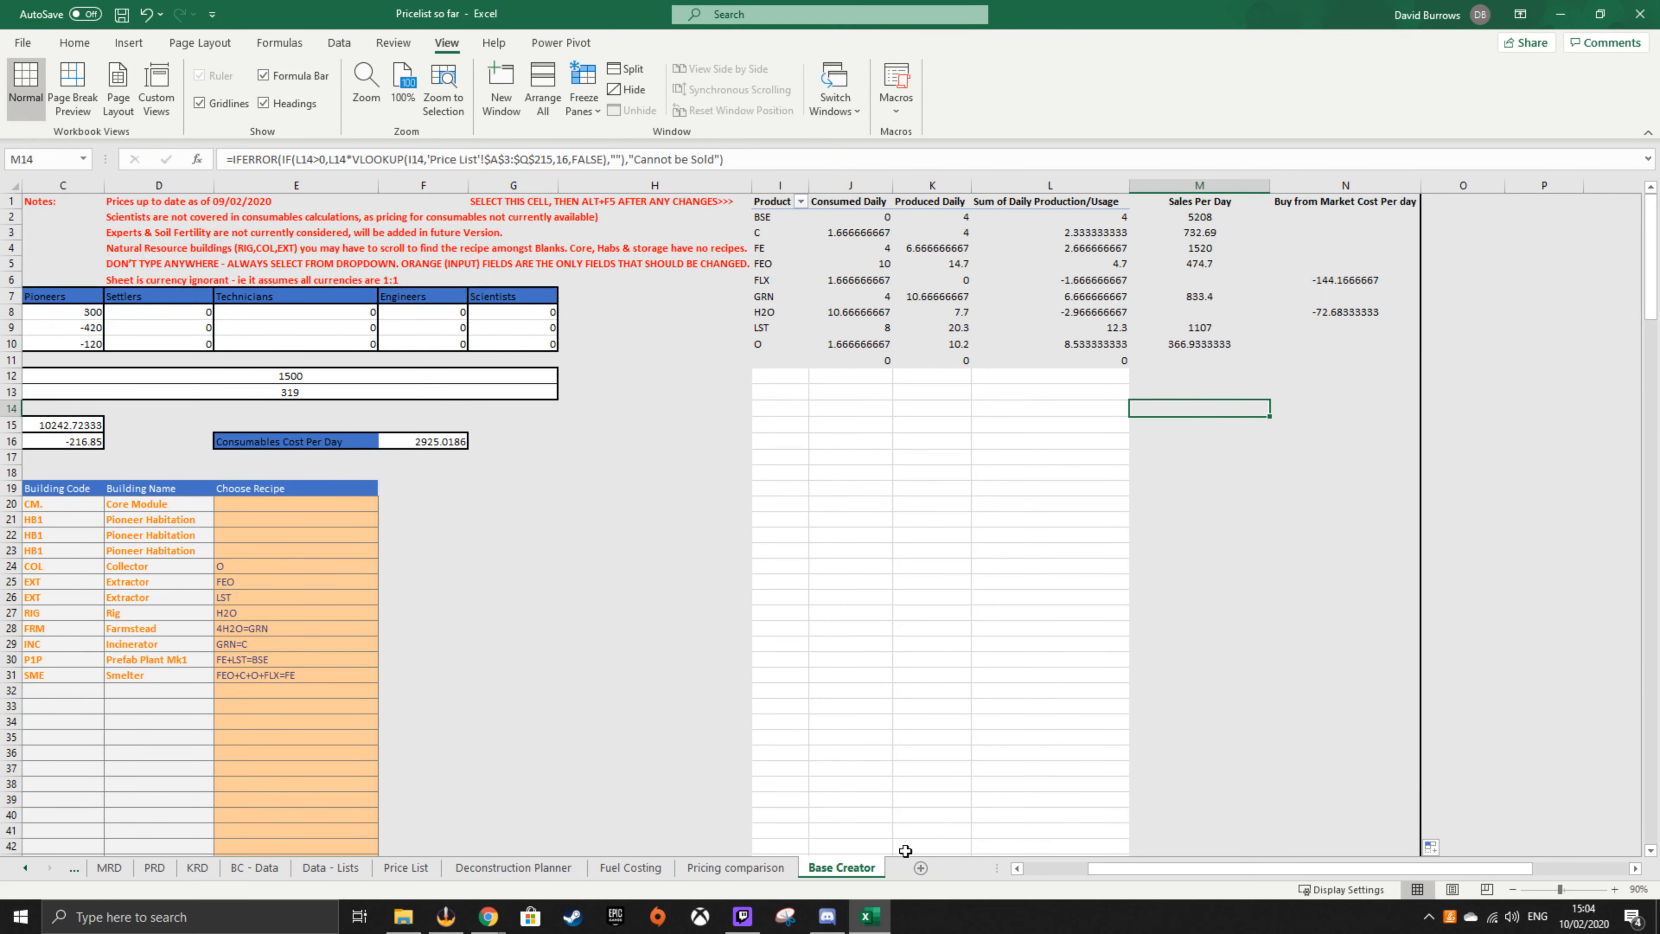
mouse_move(1095, 869)
mouse_down()
mouse_move(1046, 869)
mouse_move(1122, 868)
mouse_up()
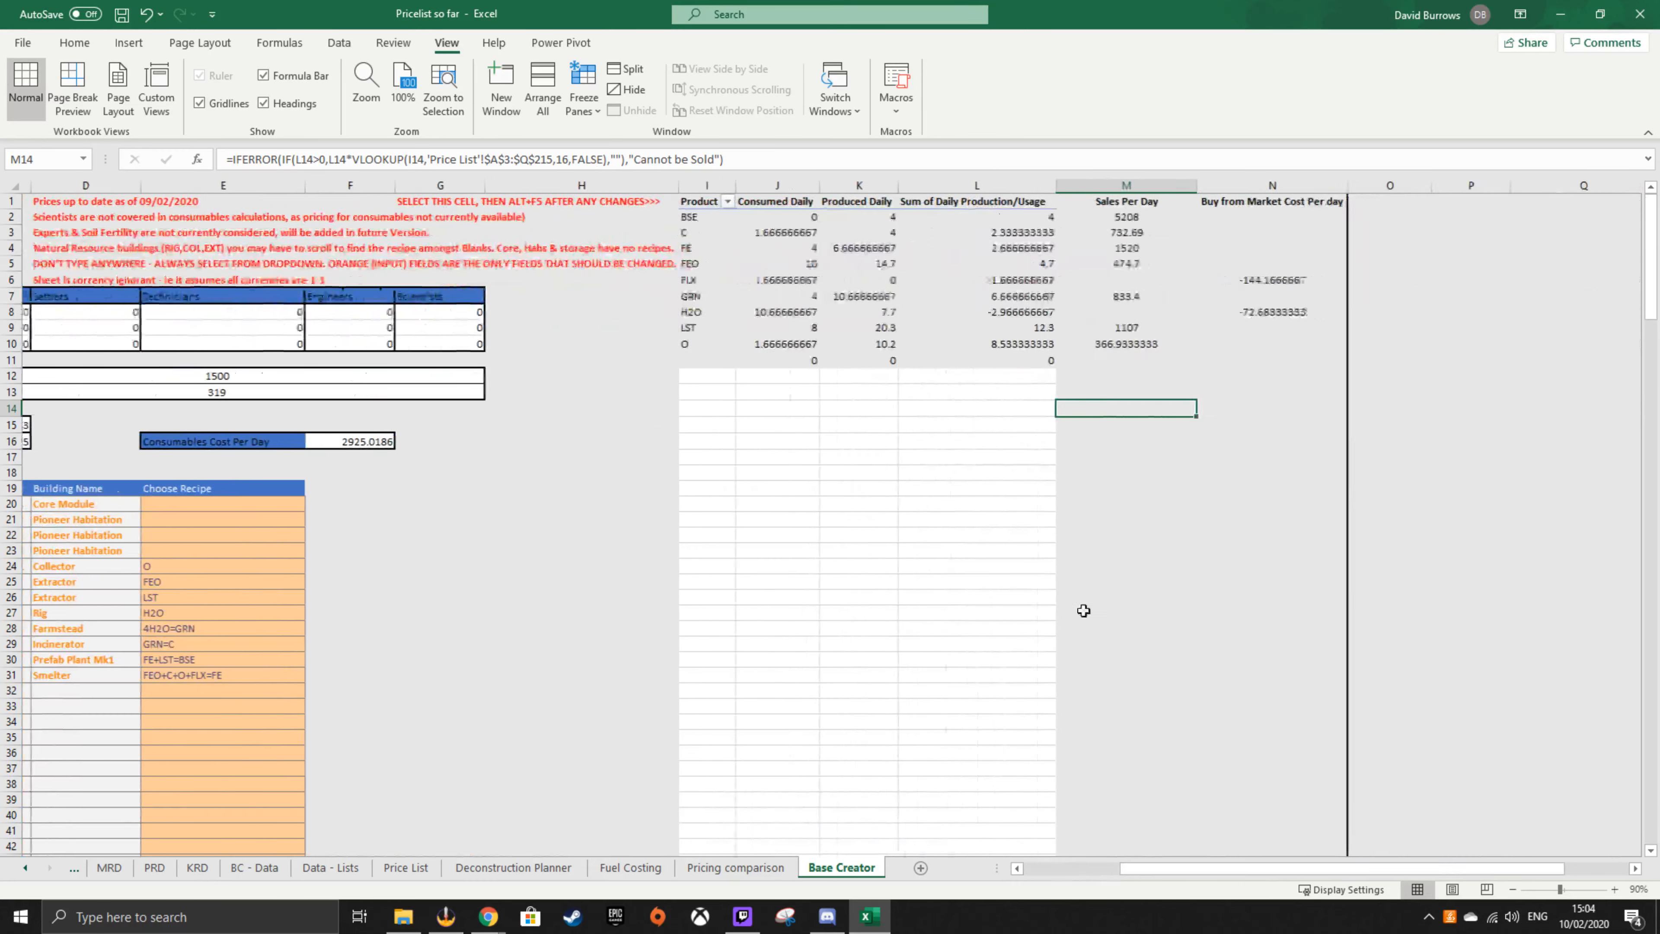
drag(1268, 280, 798, 283)
click(677, 312)
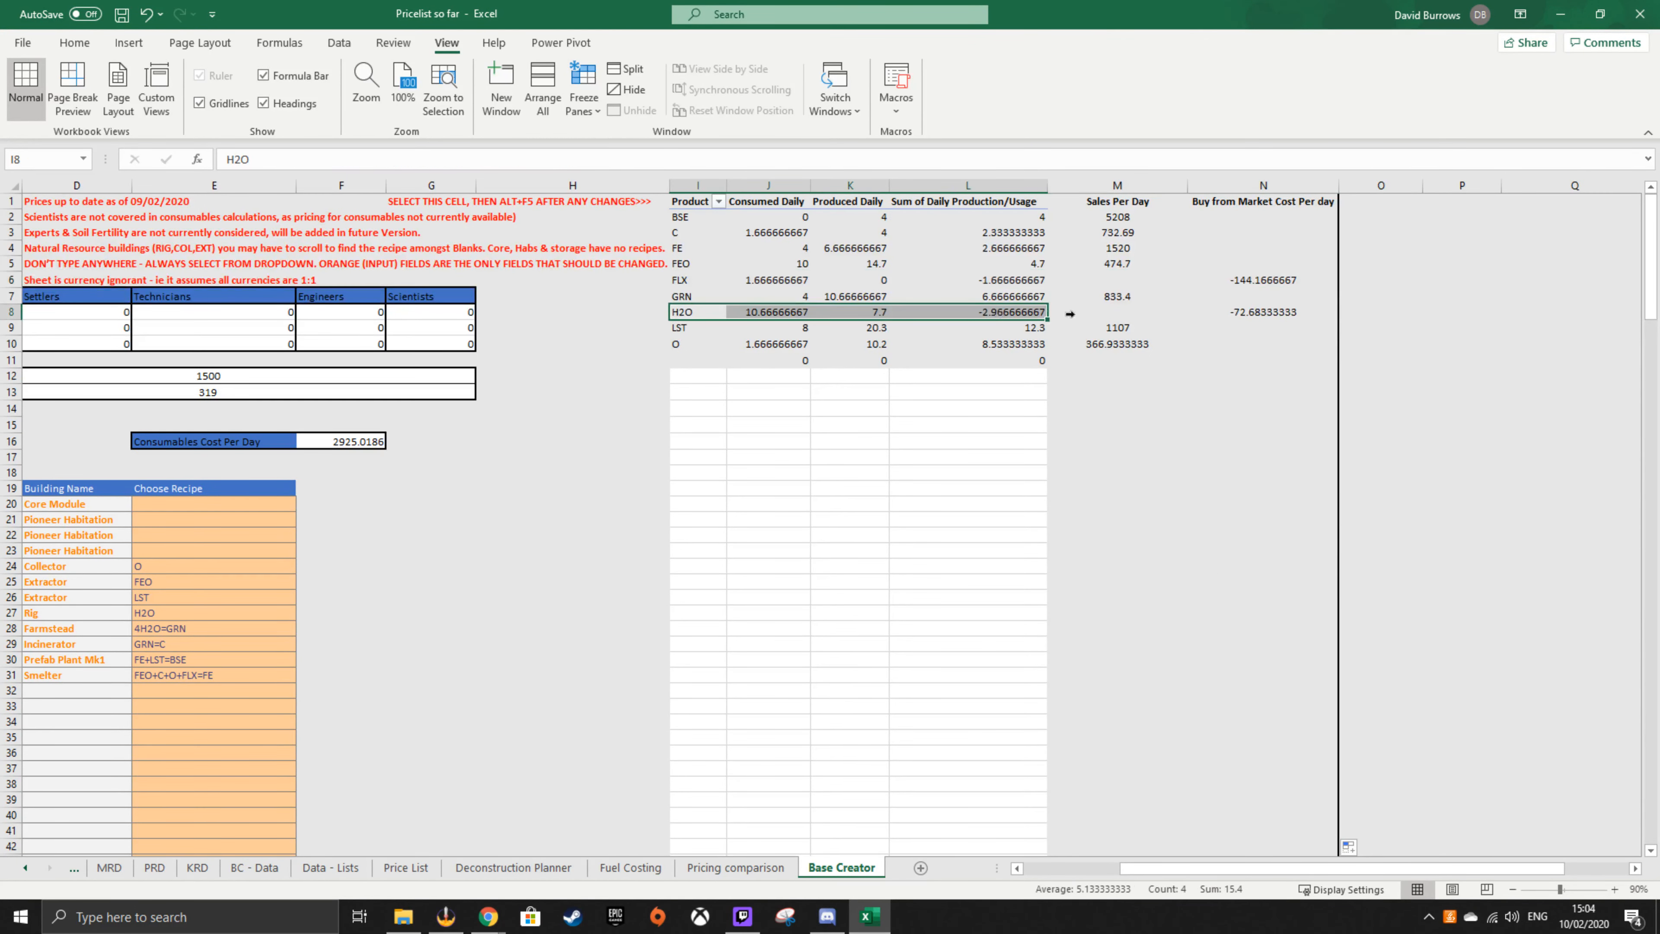
- Examine the H2O row's Produced Daily and Consumed Daily values in the product table
click(849, 438)
key(Up)
key(Up)
key(Up)
key(Up)
key(Up)
key(Up)
key(Up)
key(Up)
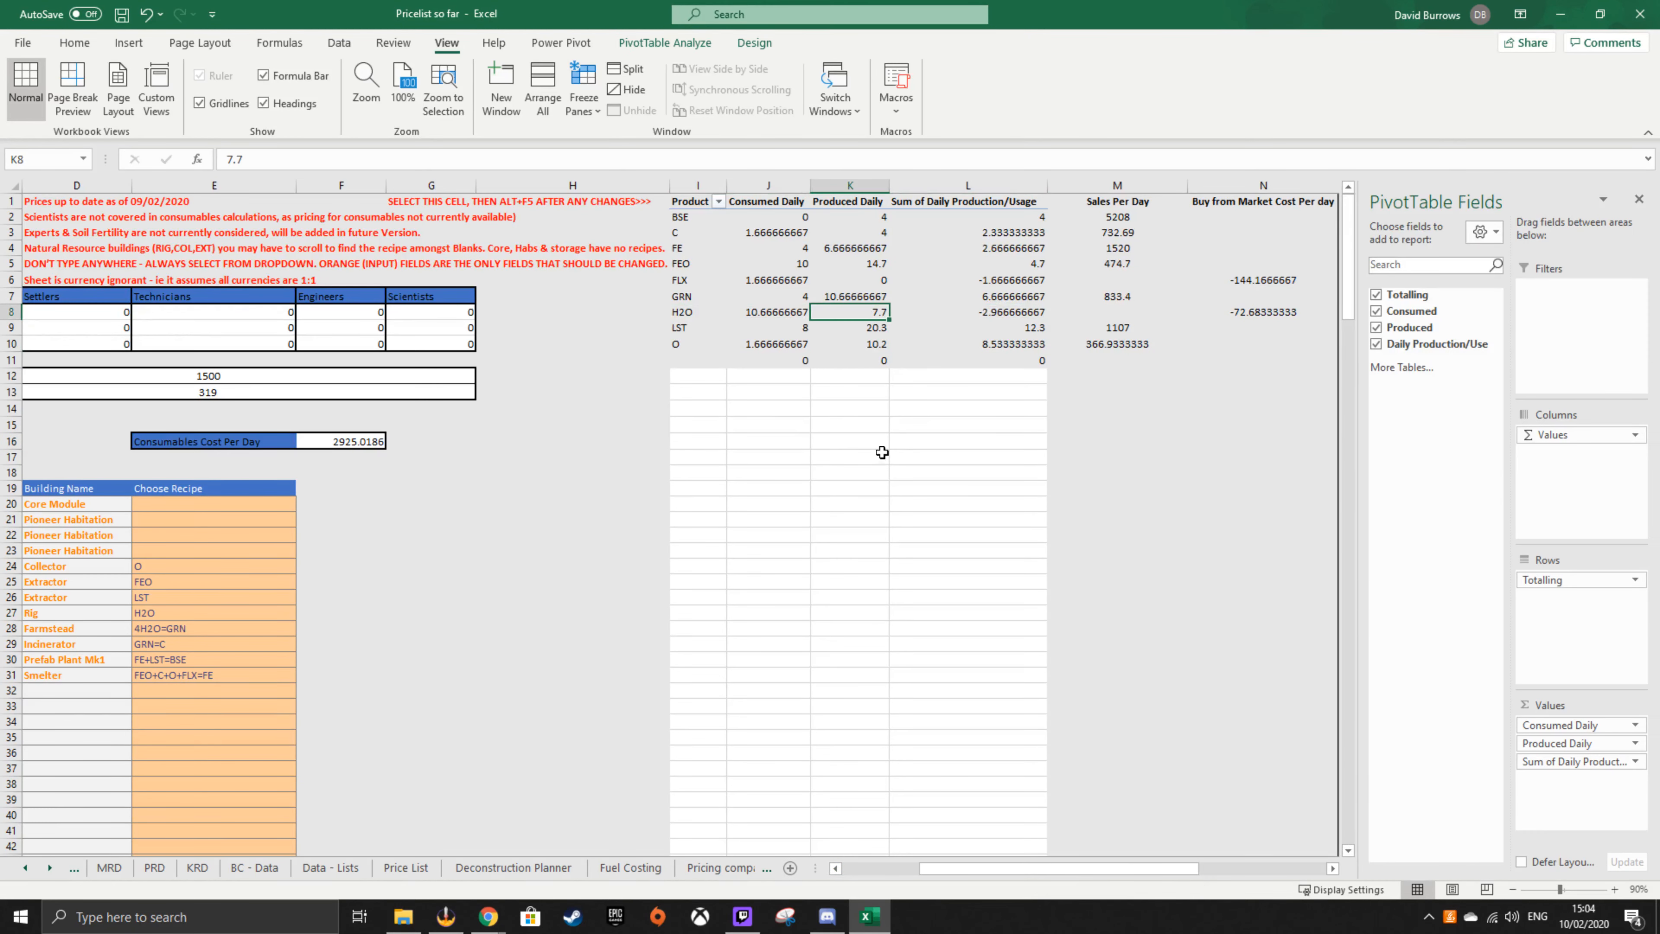
click(777, 313)
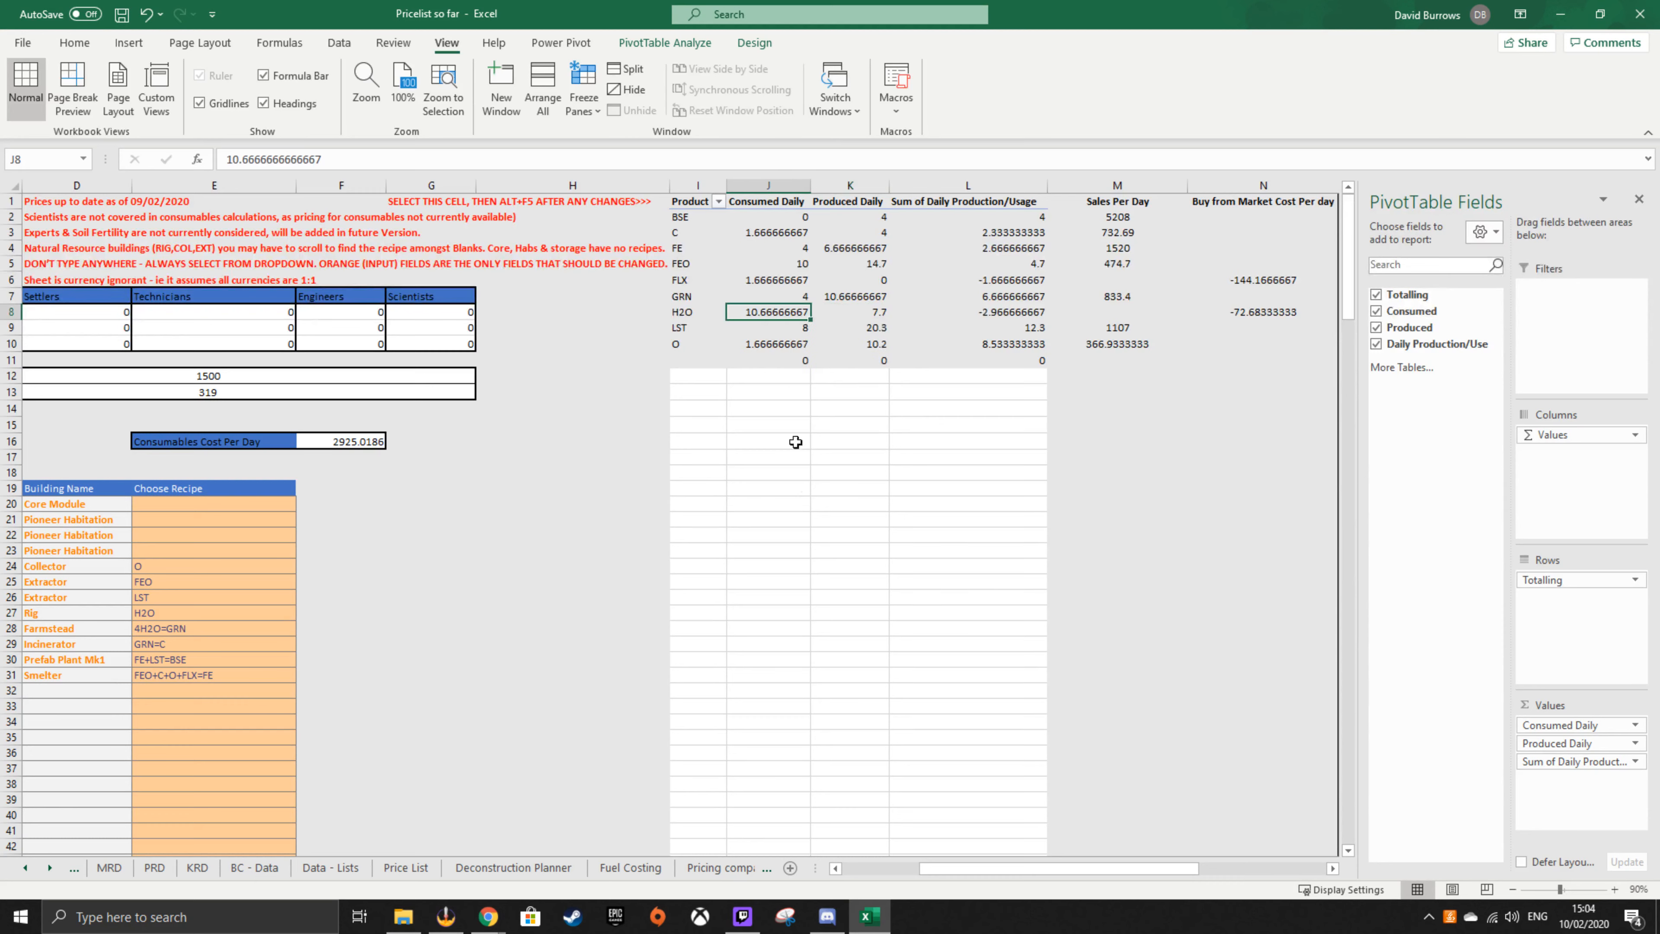
click(816, 520)
- Set the building in Slot 13 to RIG(Rig)
drag(1210, 870, 1113, 870)
click(399, 690)
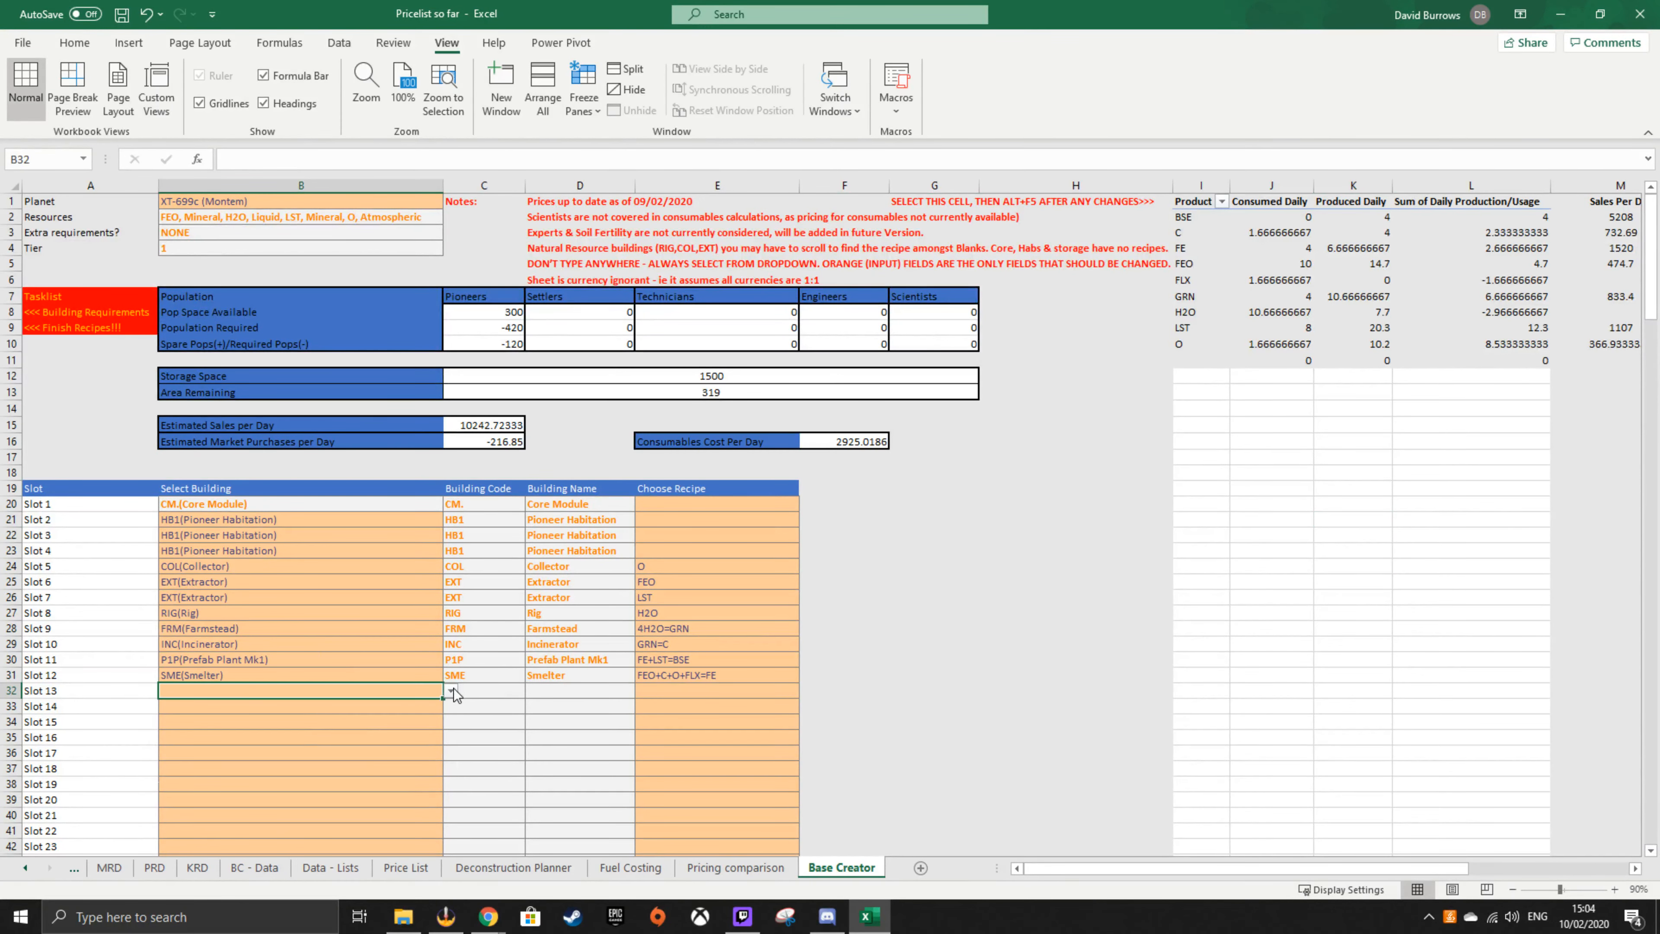
click(452, 692)
click(453, 770)
click(453, 770)
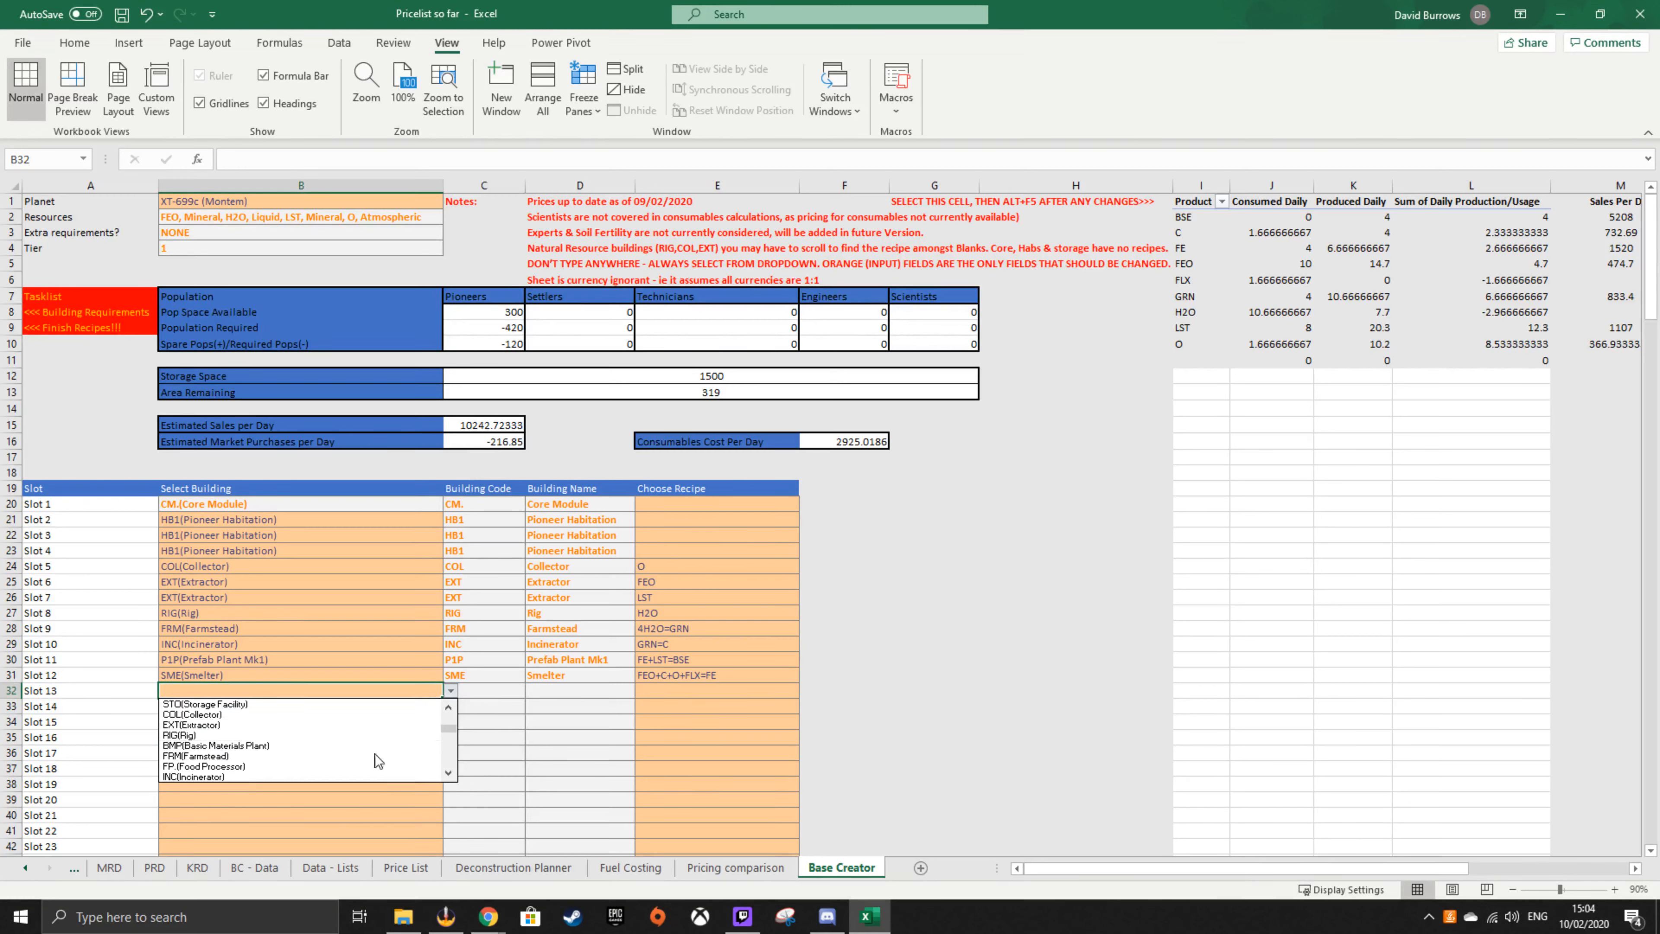
click(261, 736)
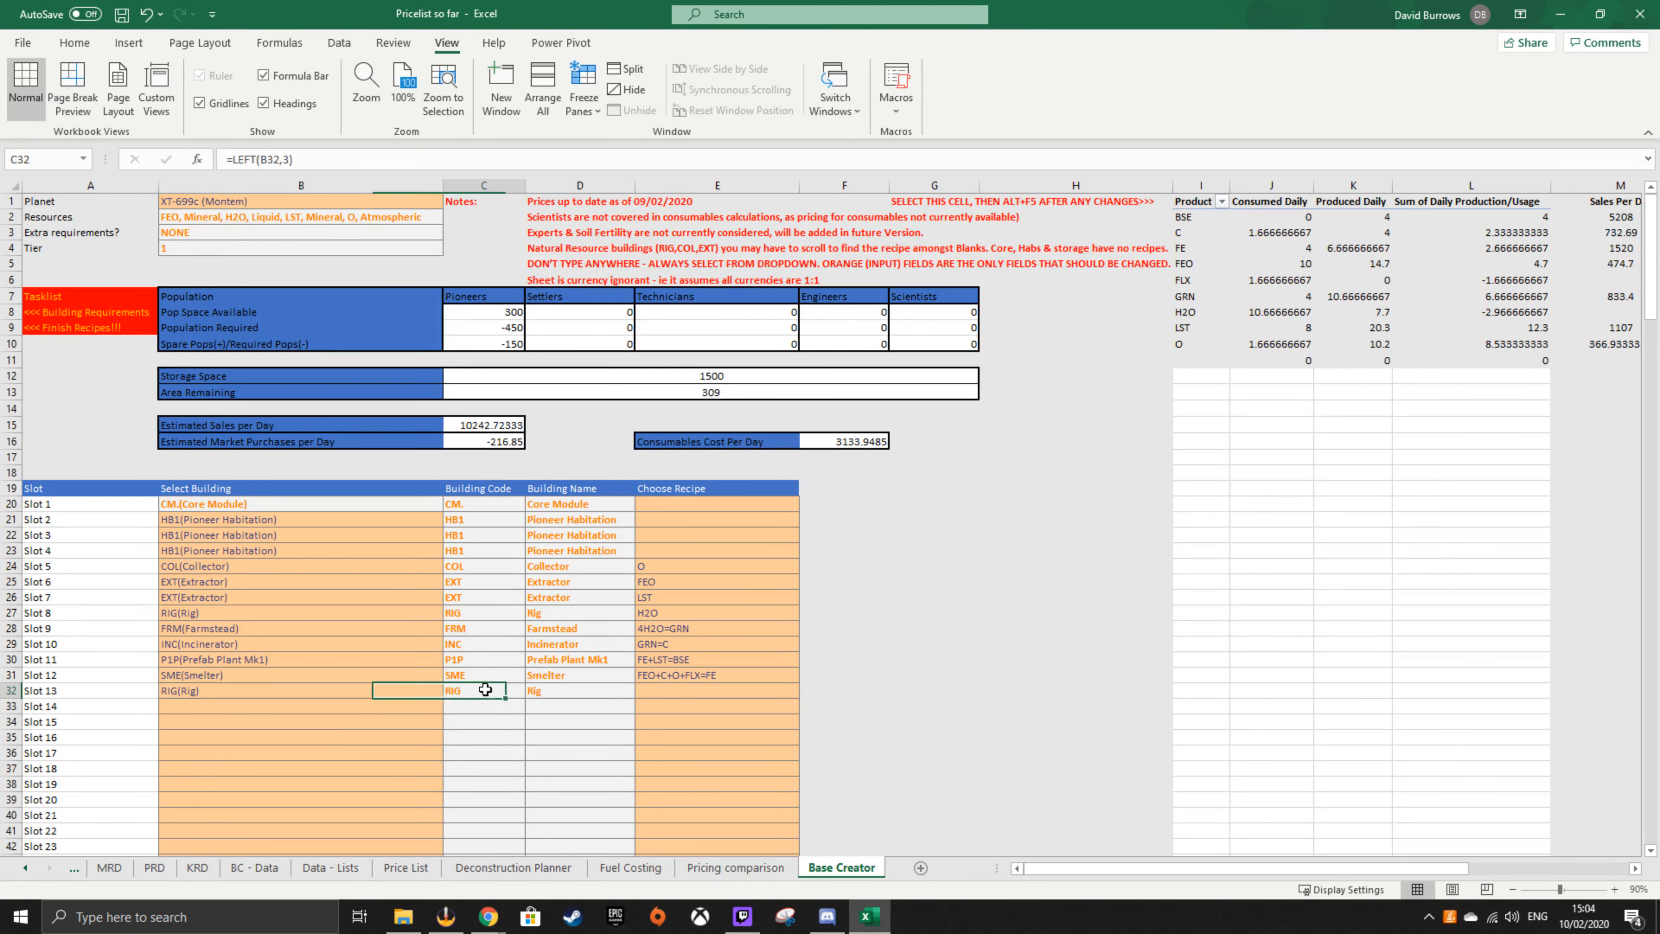
- Choose the H2O recipe for the Slot 13 Rig and refresh the product pivot table
click(686, 691)
click(807, 691)
click(805, 772)
click(643, 746)
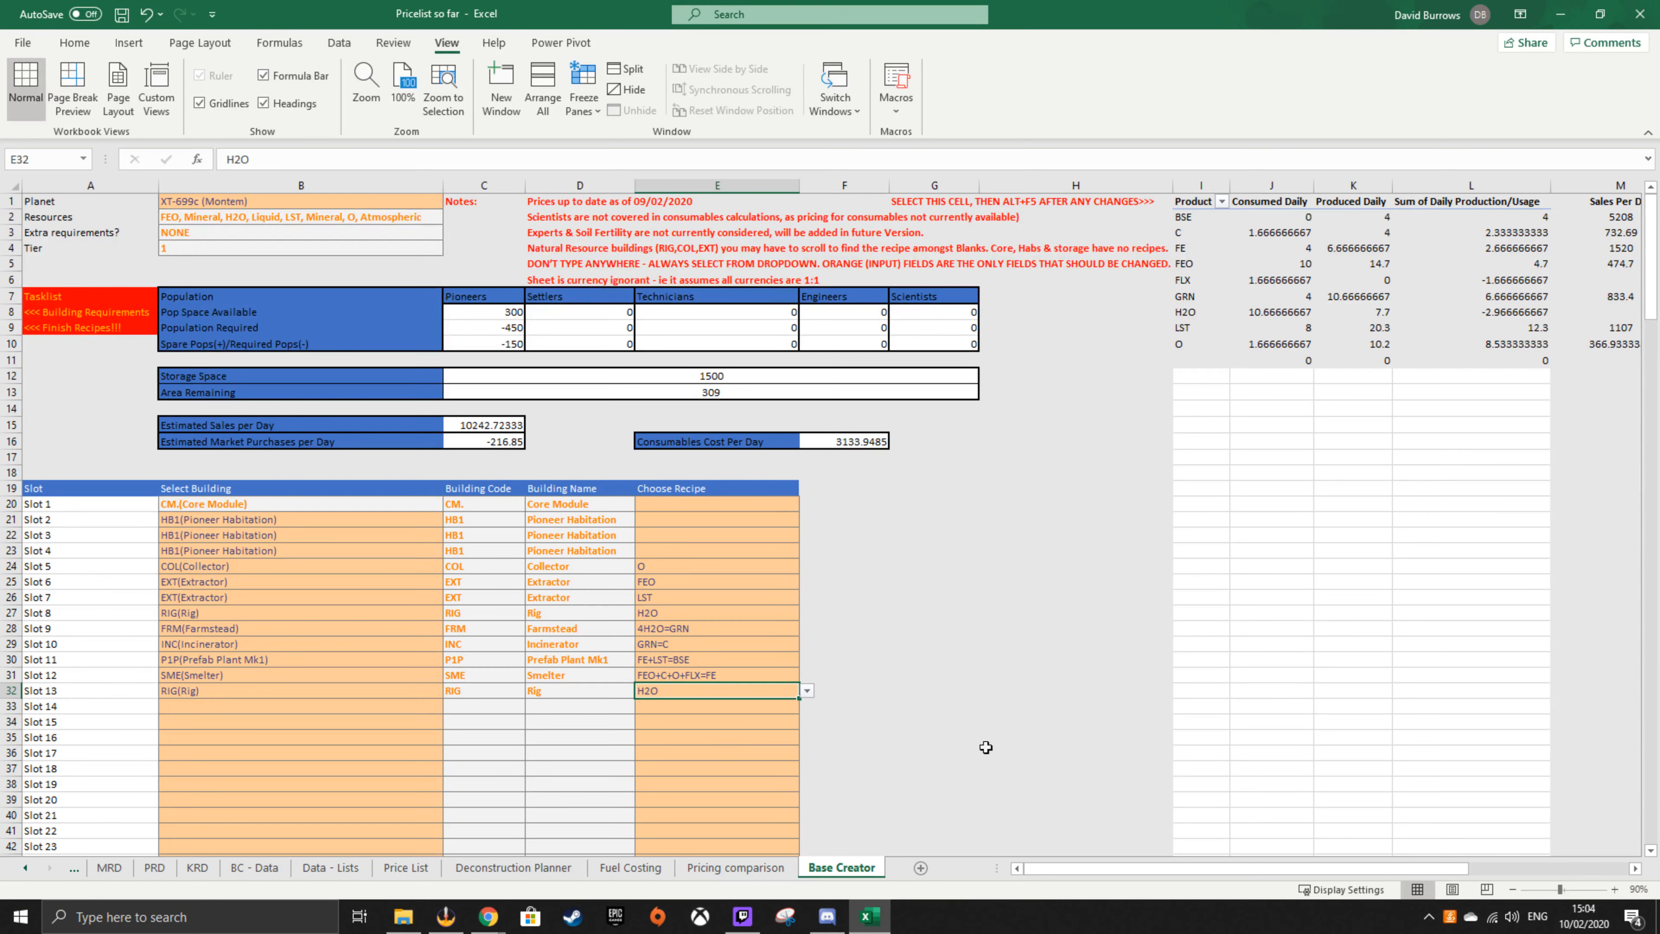
click(1075, 738)
click(1207, 207)
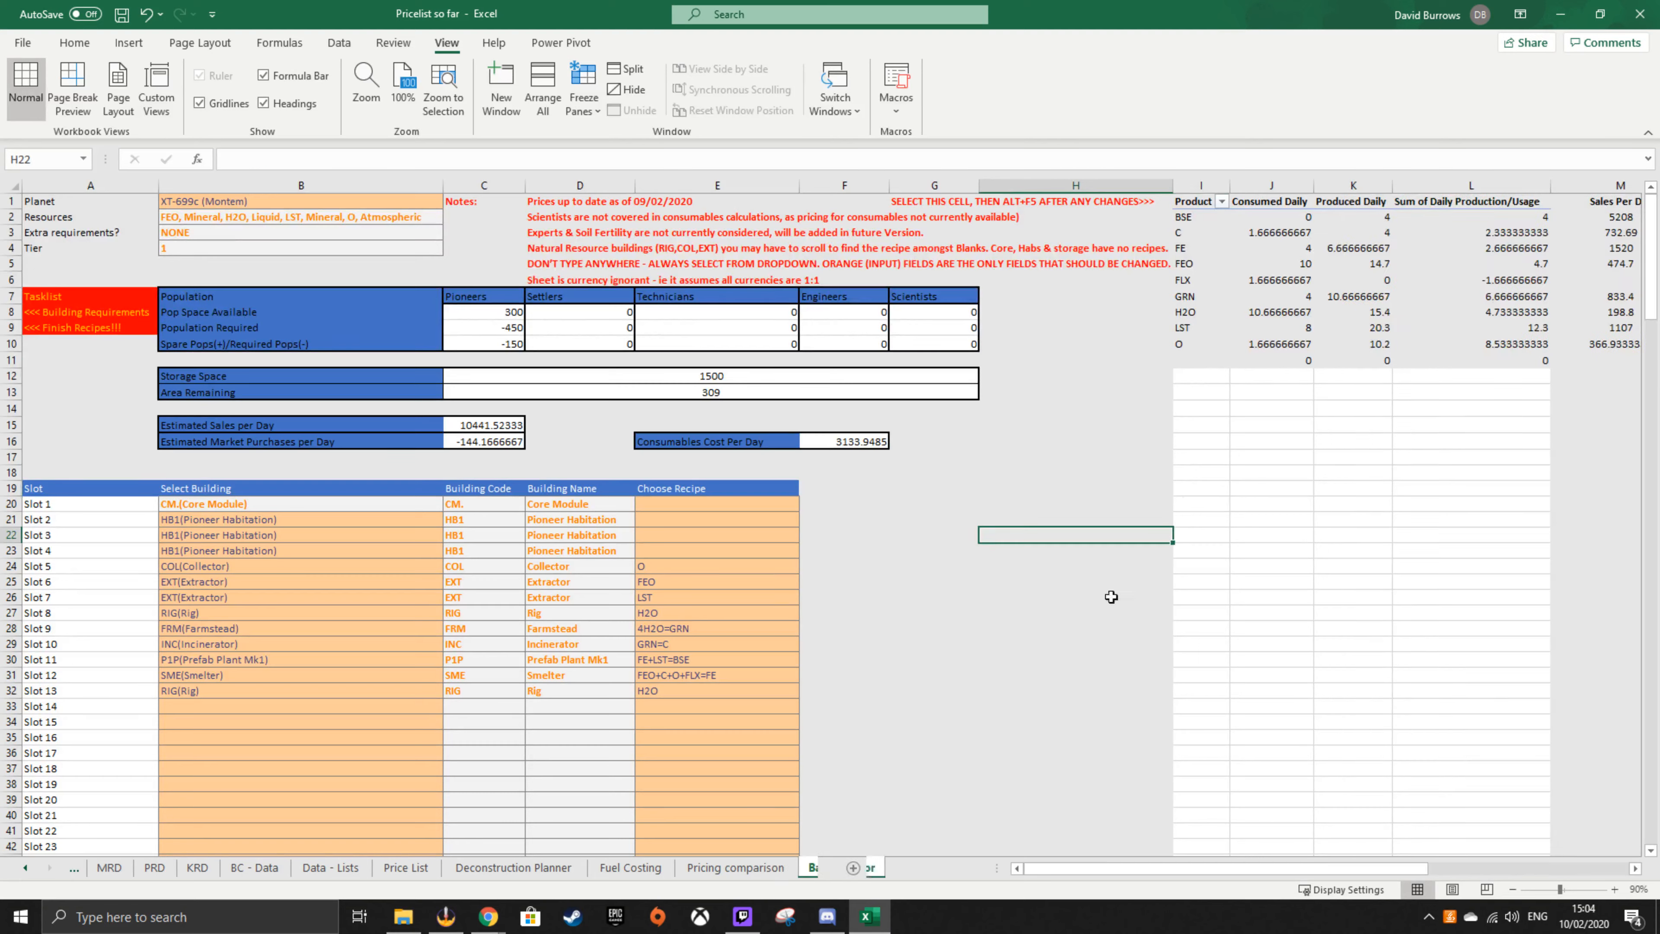
click(1115, 534)
- Examine the Sales Per Day column and the FLX row's usage and Buy from Market Cost Per day
drag(1128, 868, 1258, 870)
drag(1108, 216, 1110, 360)
drag(1211, 221, 1200, 344)
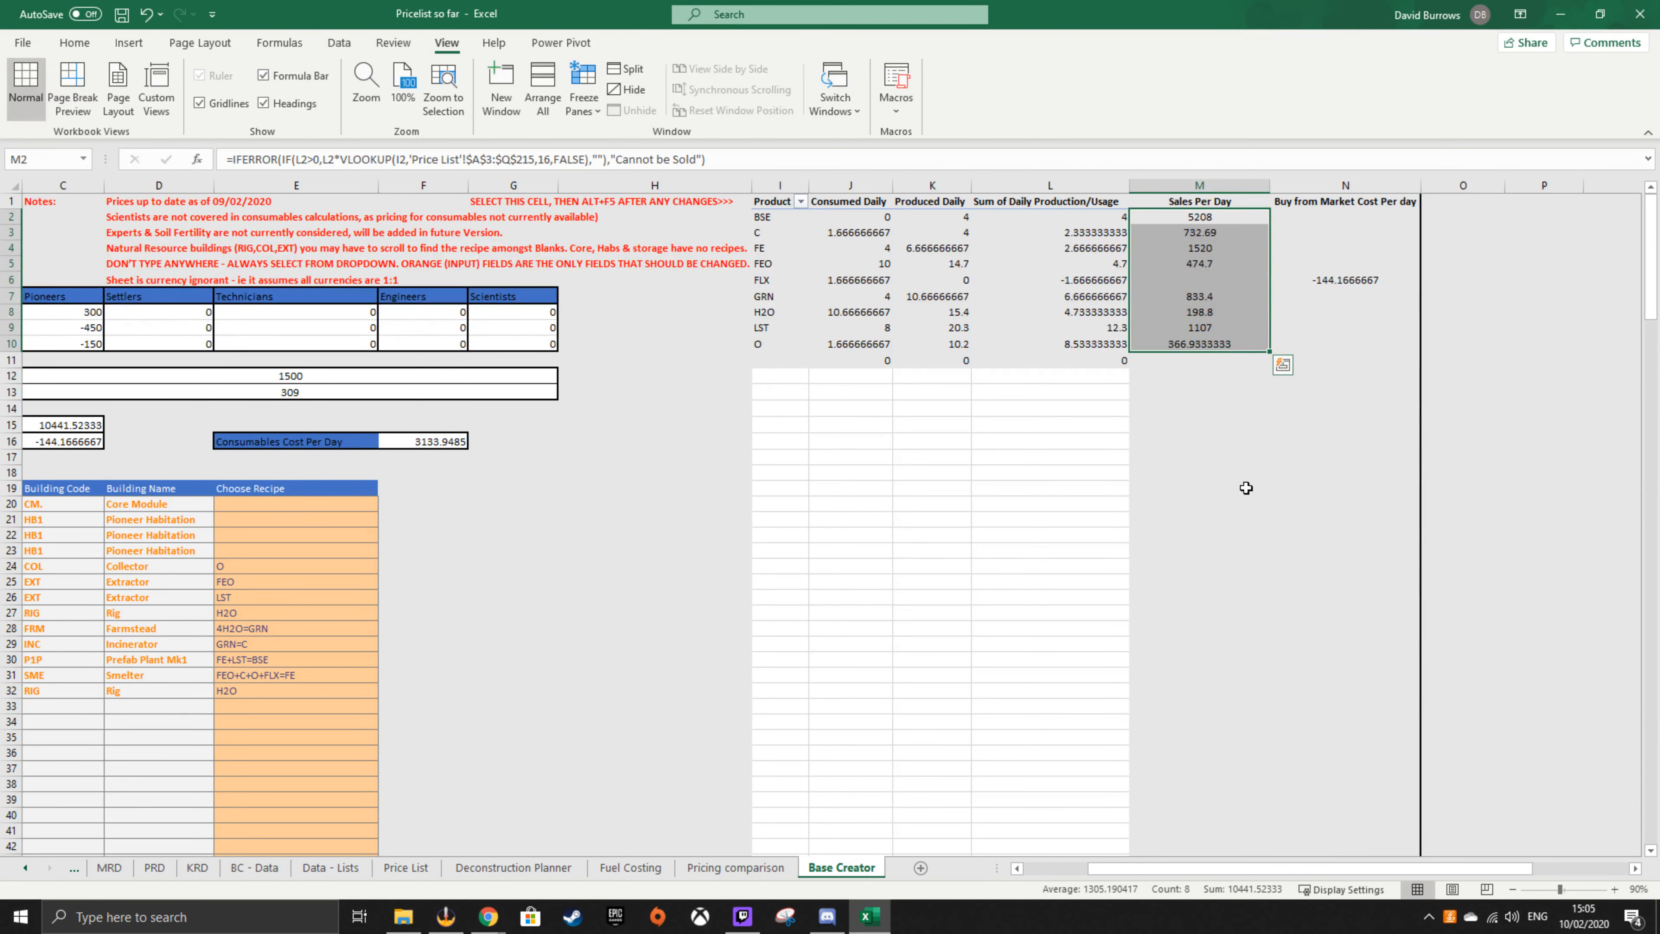
click(1384, 269)
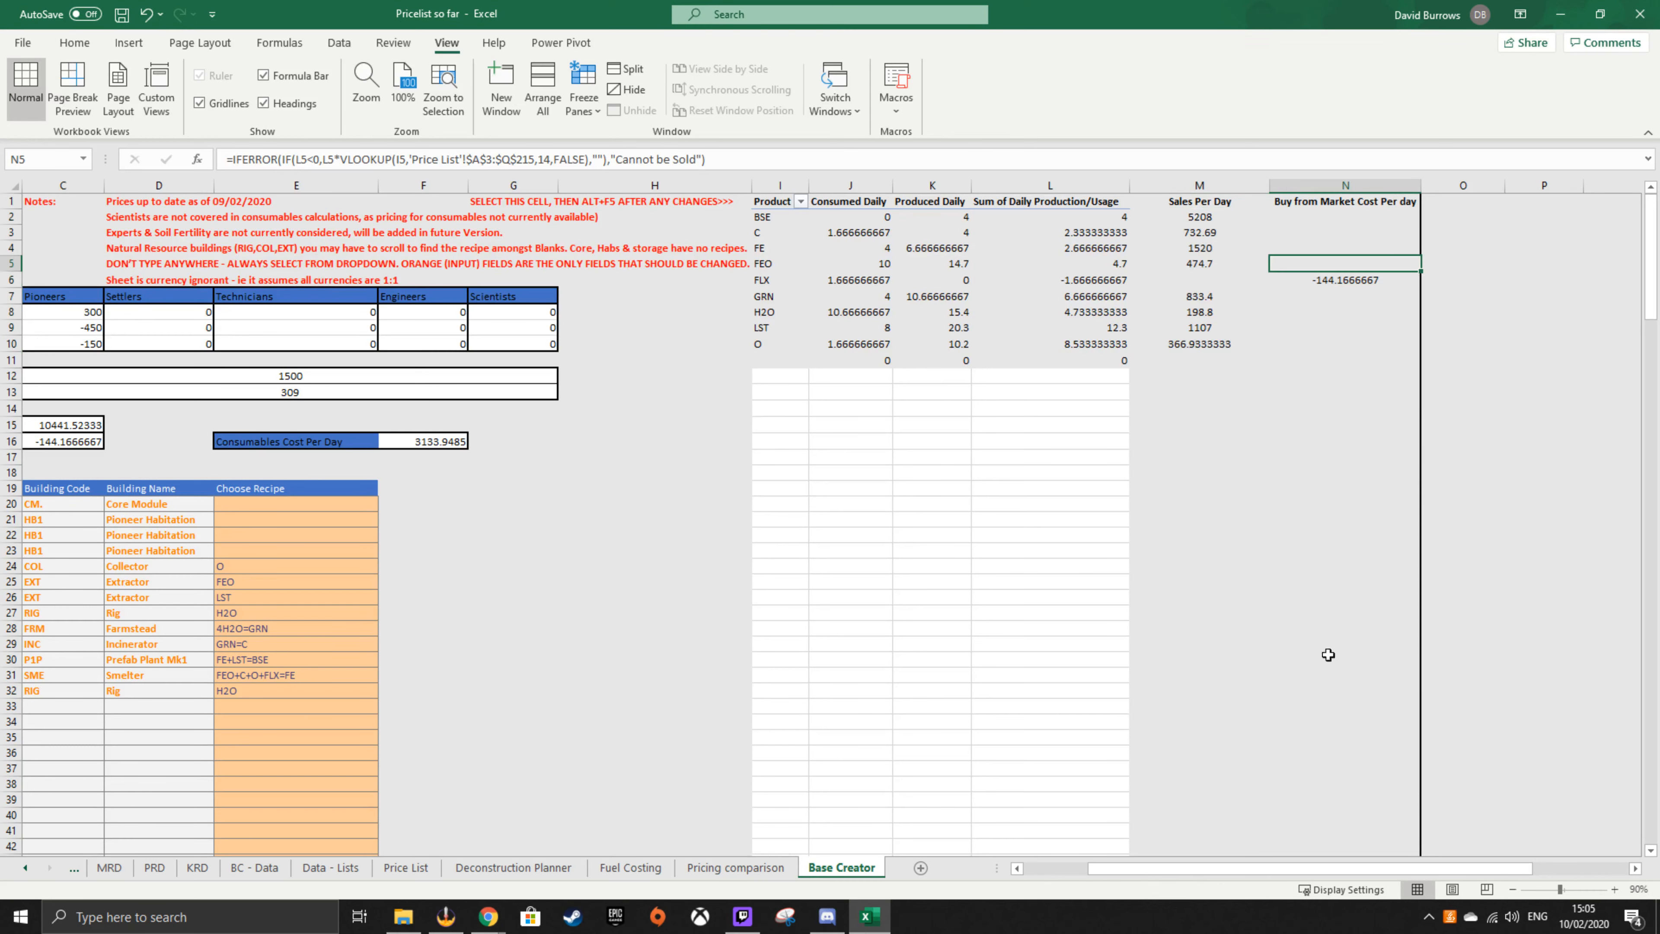
click(1372, 287)
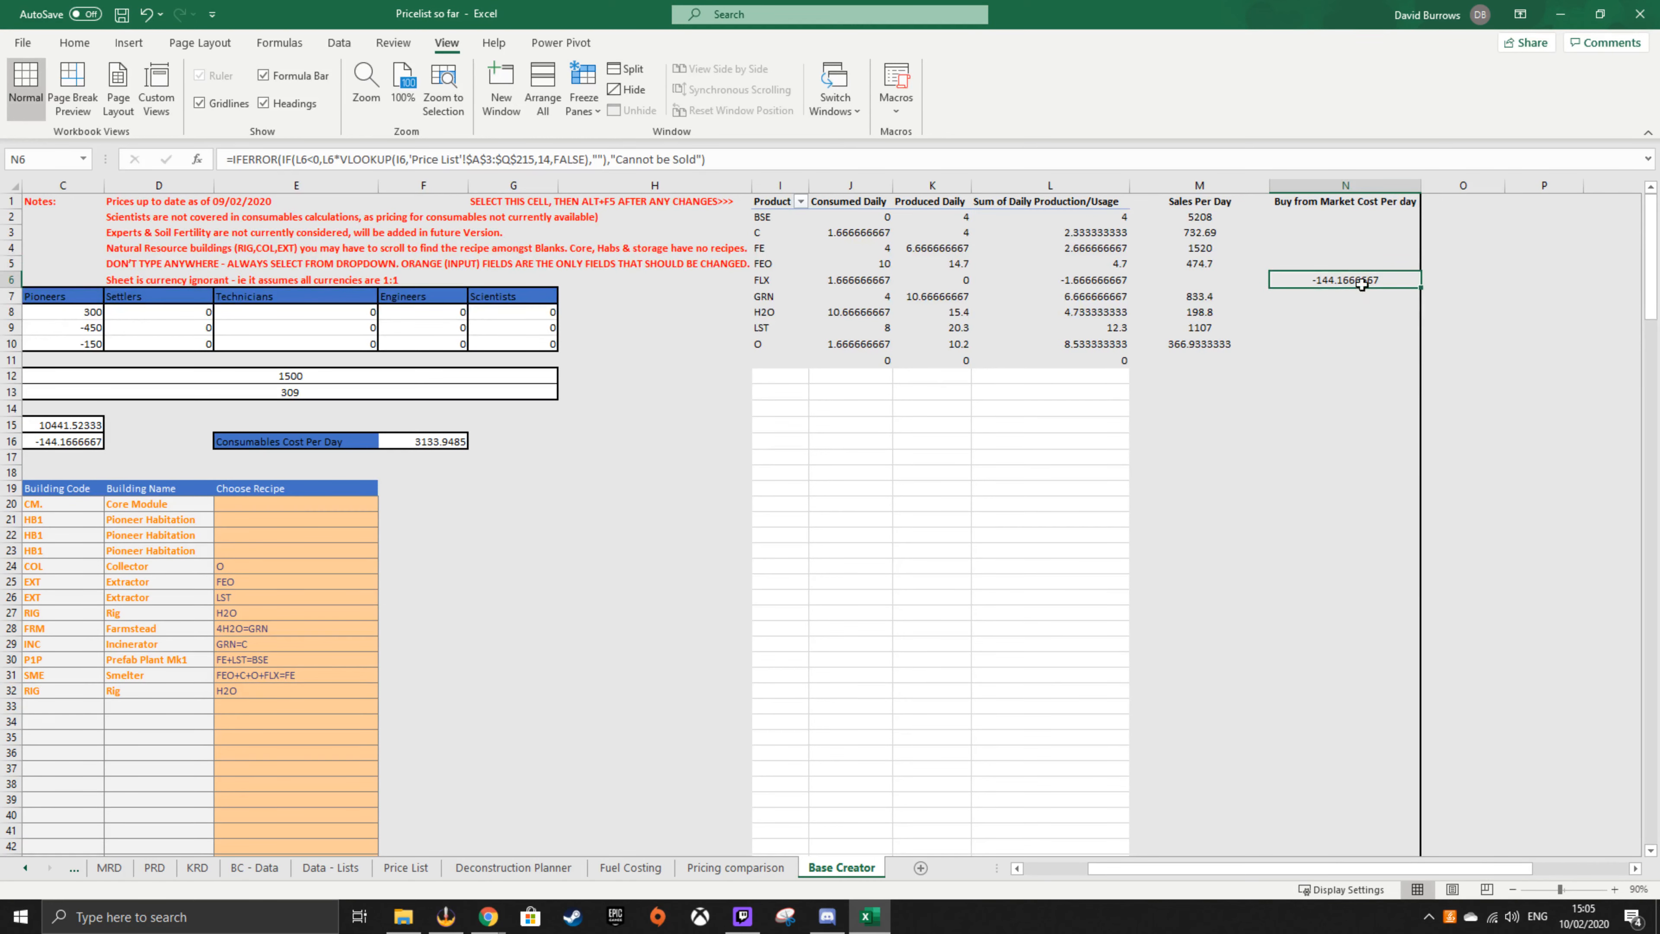
drag(1295, 279, 778, 280)
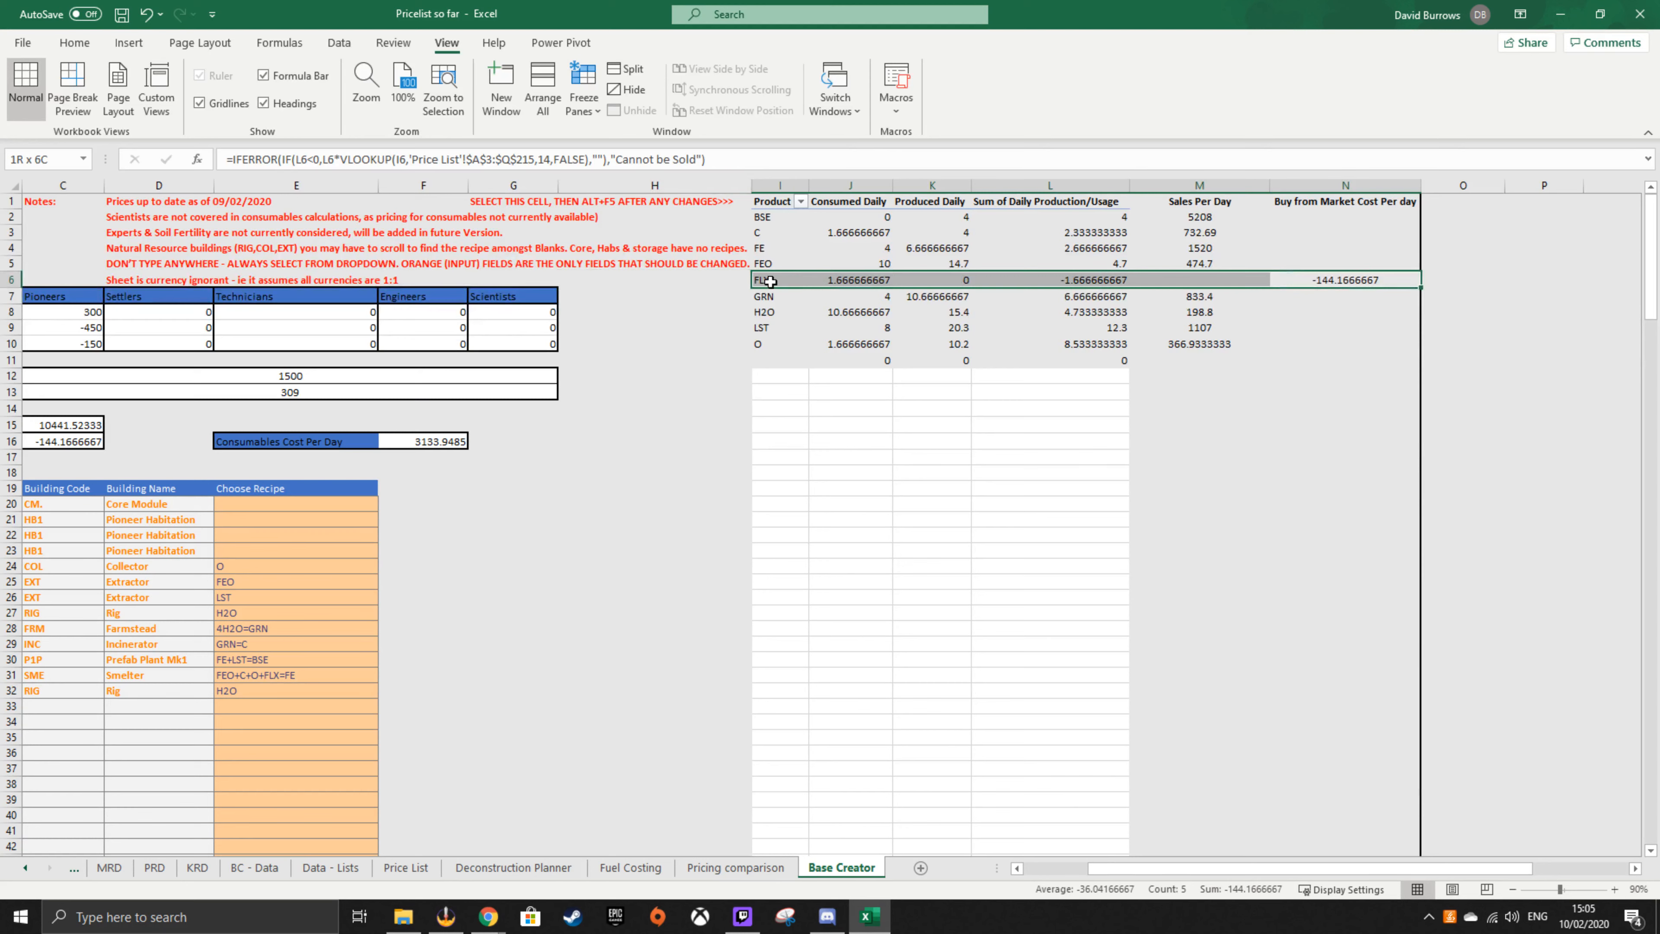
click(1388, 475)
drag(1359, 281, 778, 281)
- Examine the Montem, Promitor and Katoa Buy prices on the Price List sheet
click(400, 868)
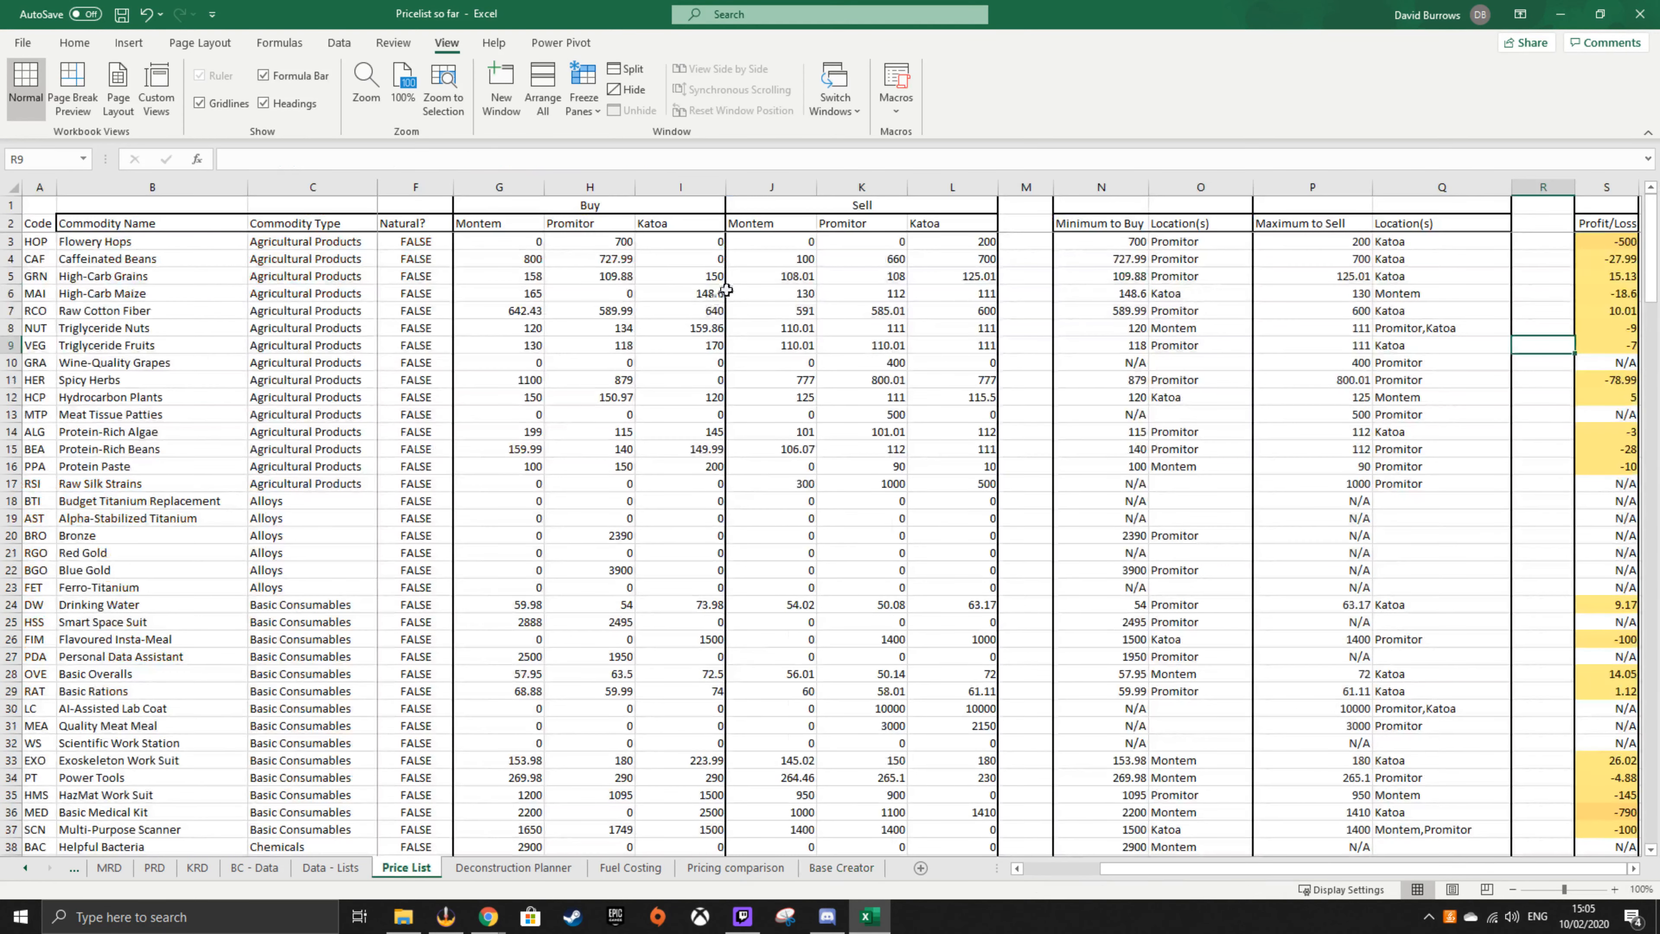
drag(598, 207, 634, 630)
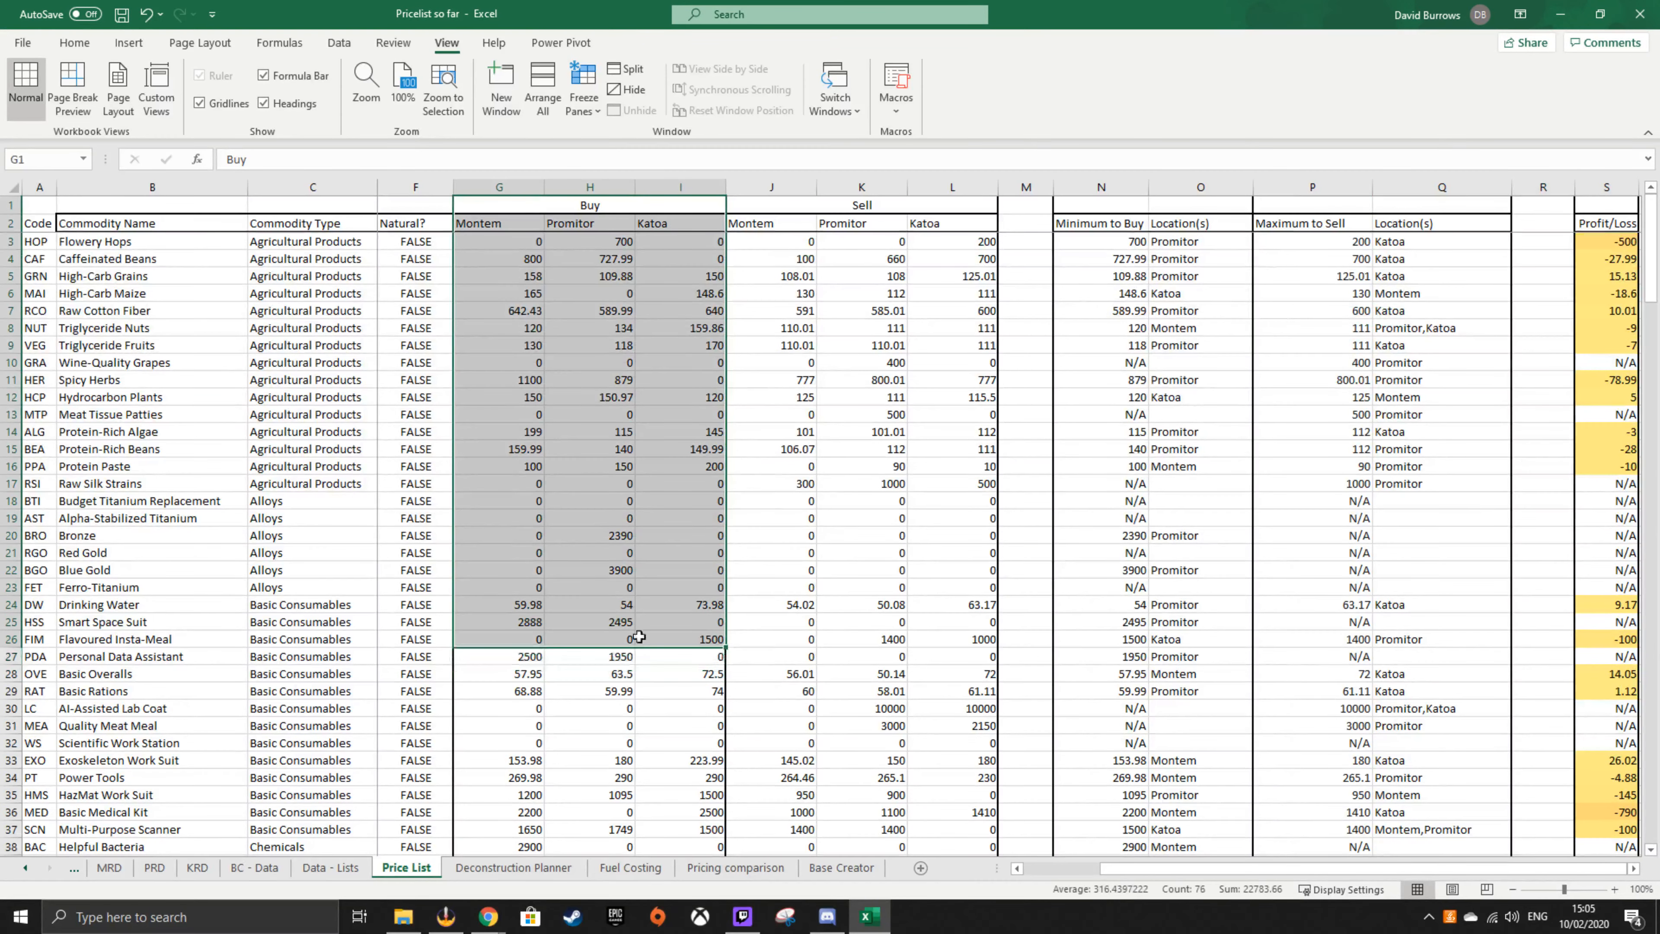
click(1026, 640)
- Return to the Base Creator sheet and review the FLX market cost, the price date note and the whole product table
click(842, 868)
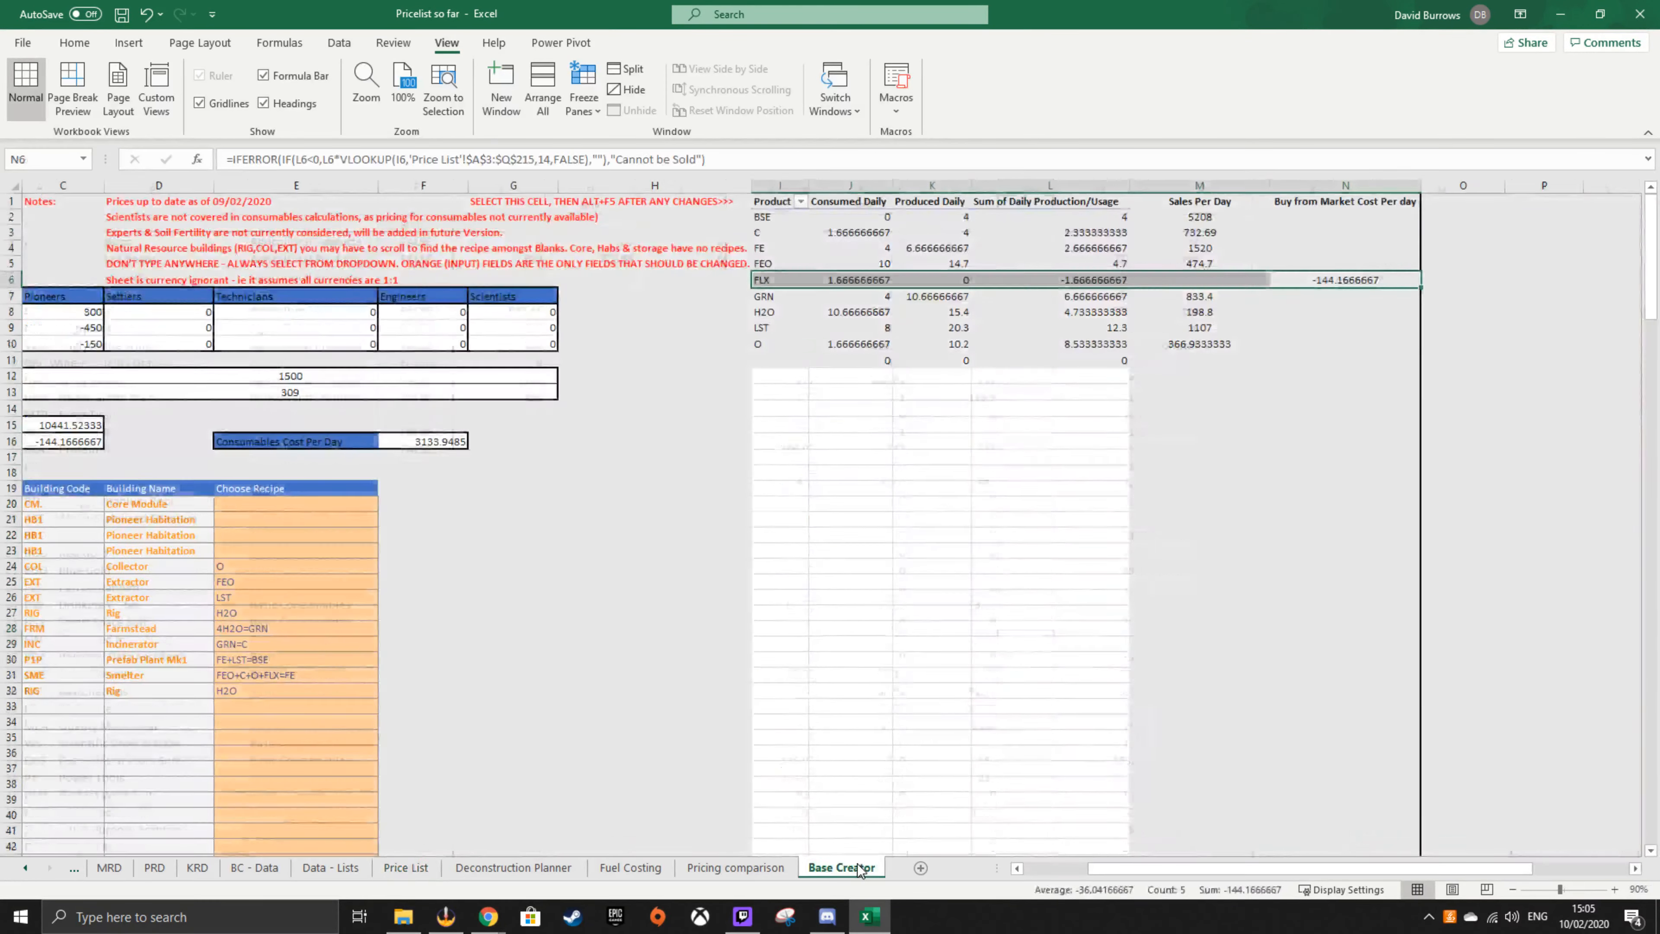
click(1343, 281)
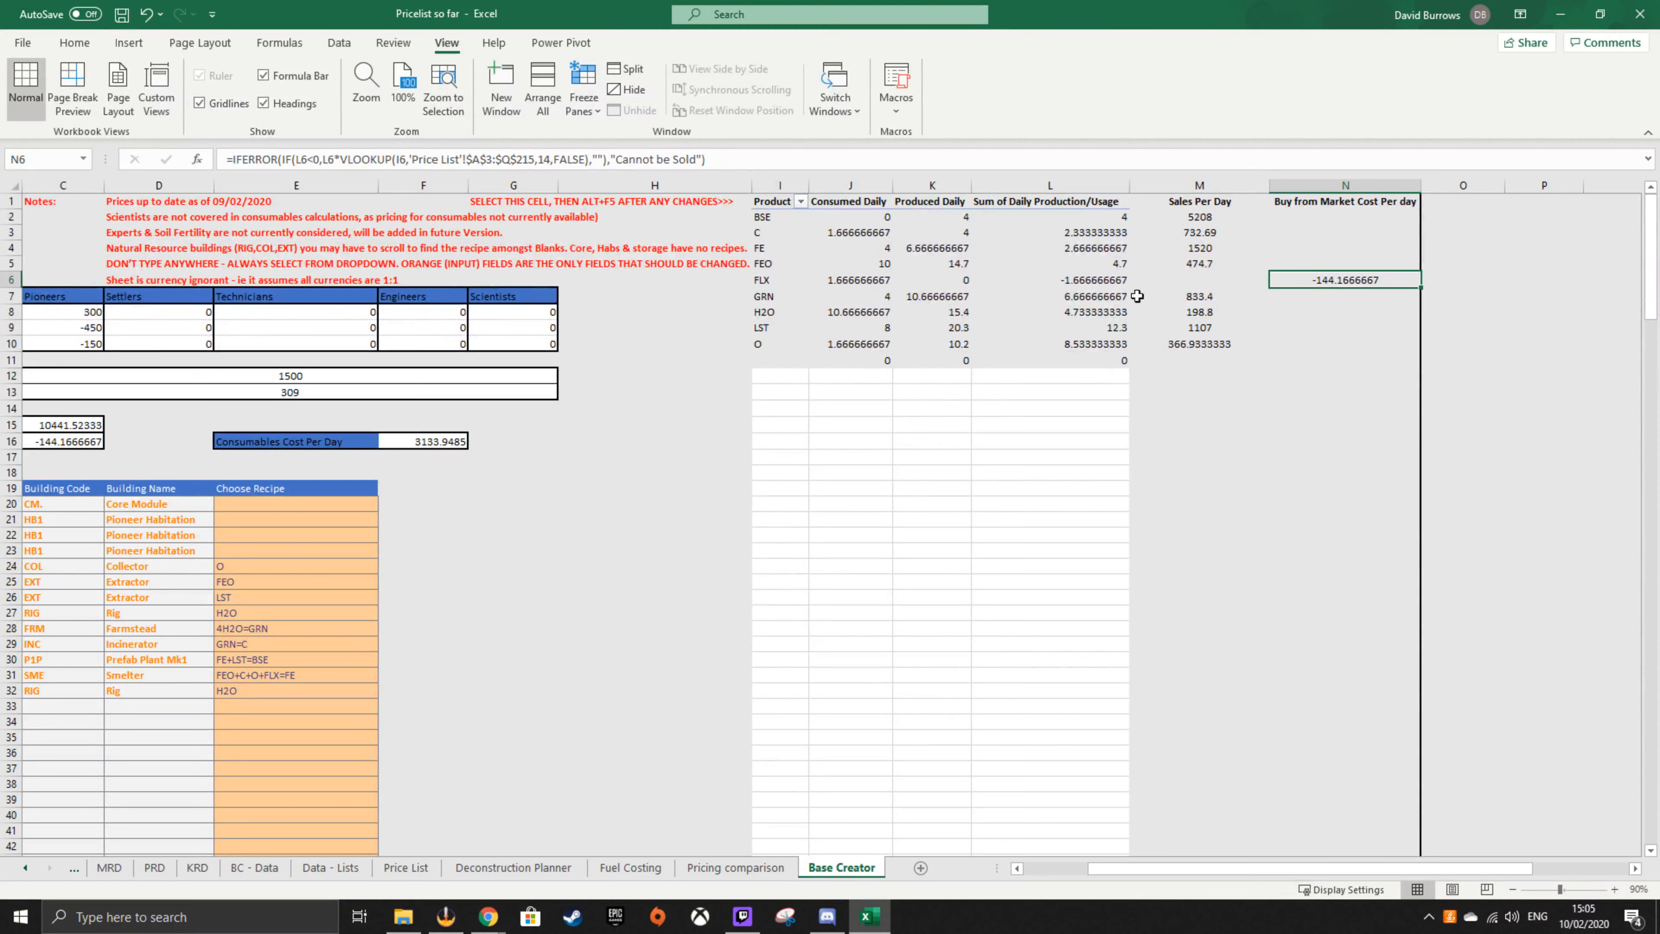
click(228, 196)
key(Left)
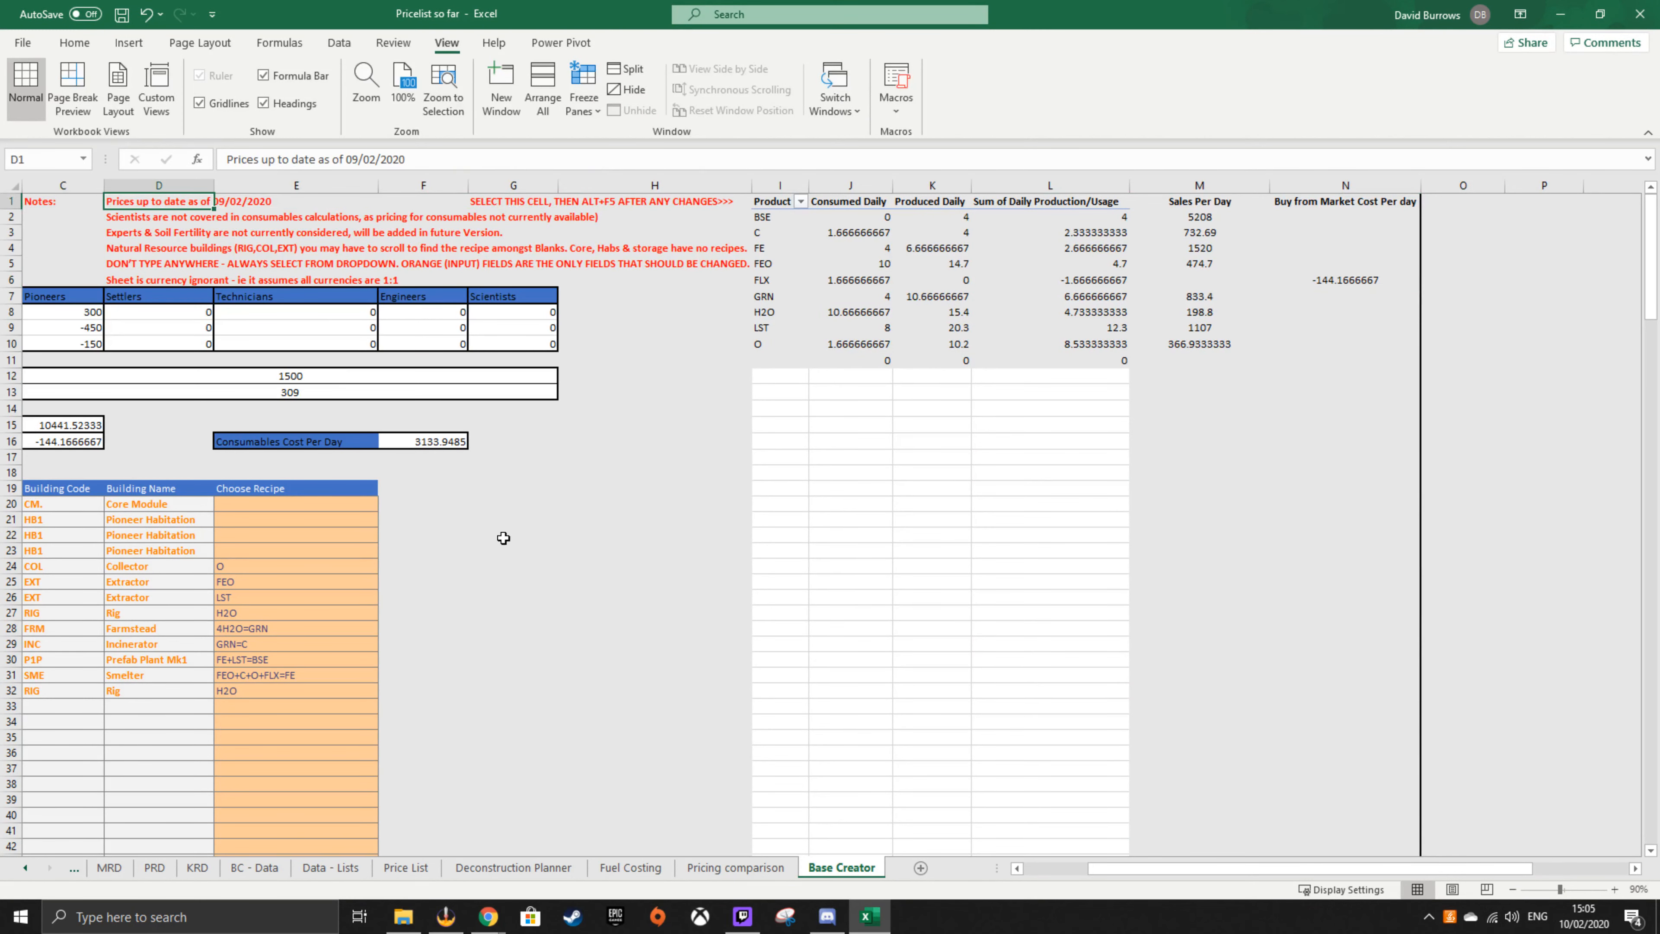
click(1198, 361)
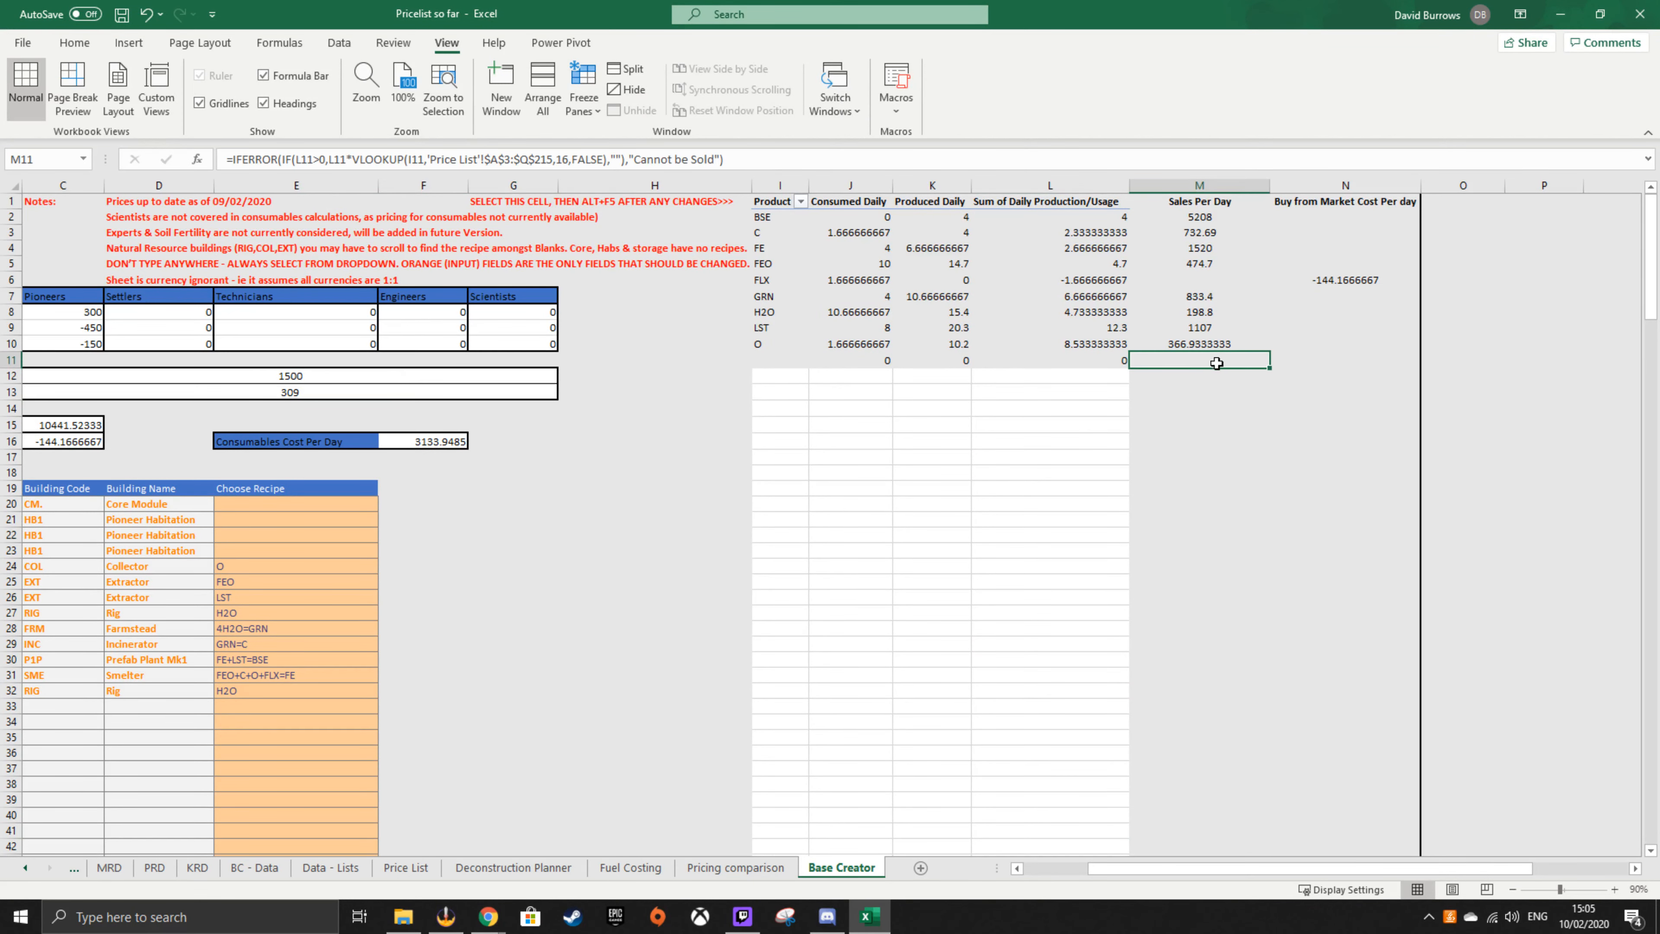
drag(1217, 363, 781, 219)
click(1278, 505)
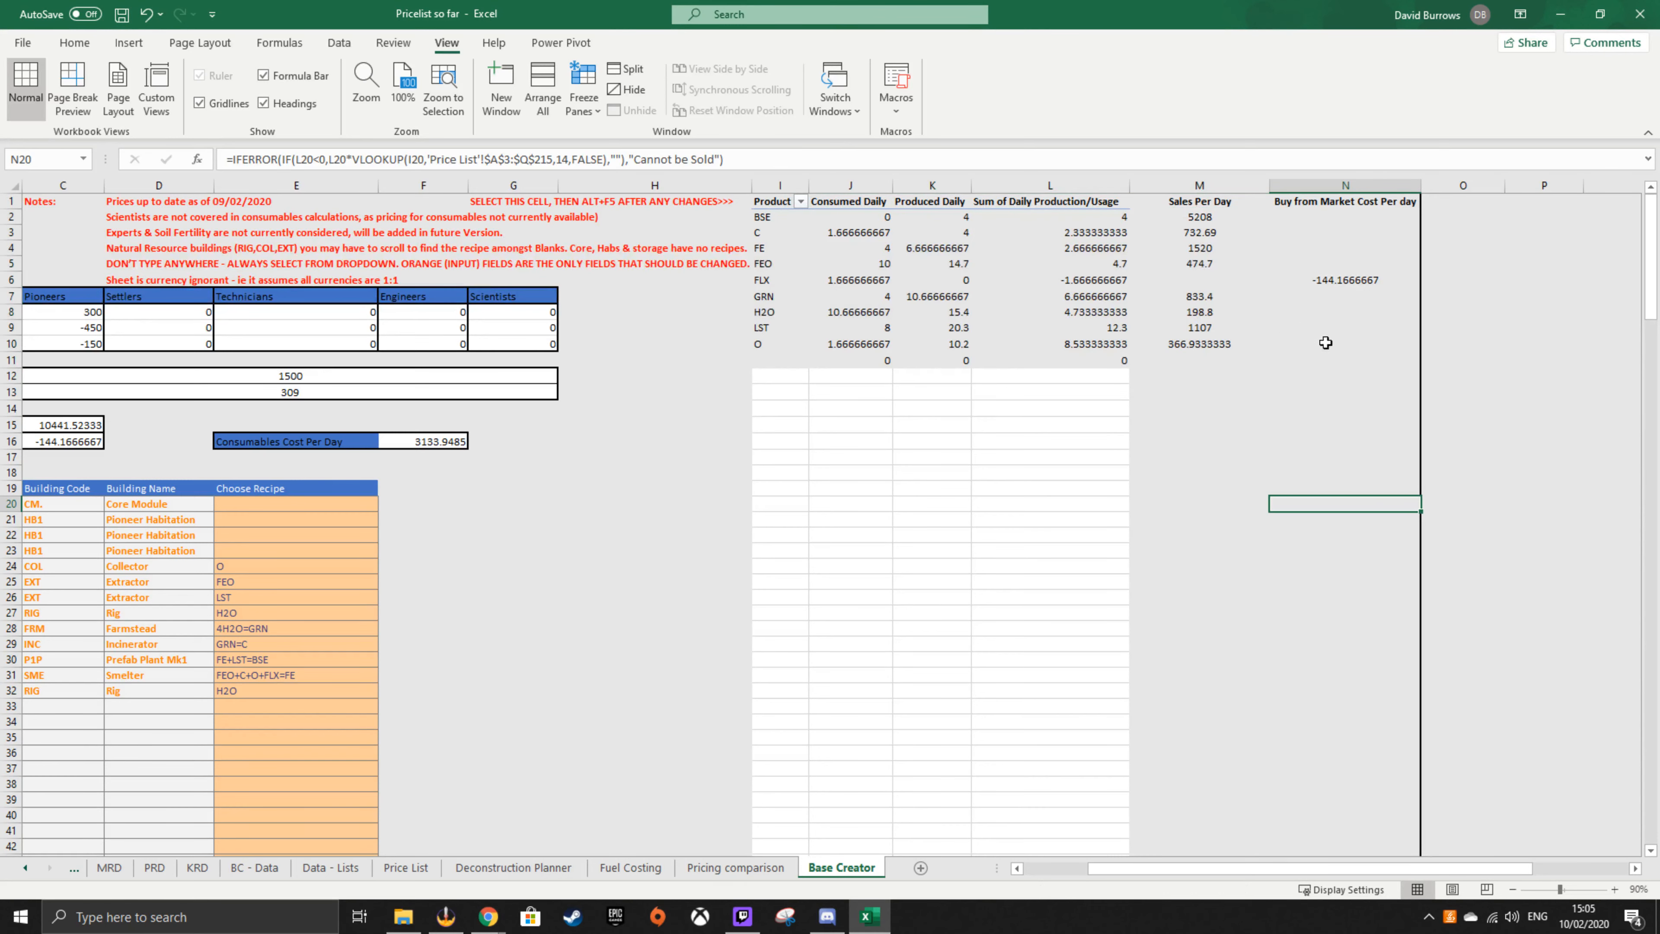
drag(1352, 361, 788, 216)
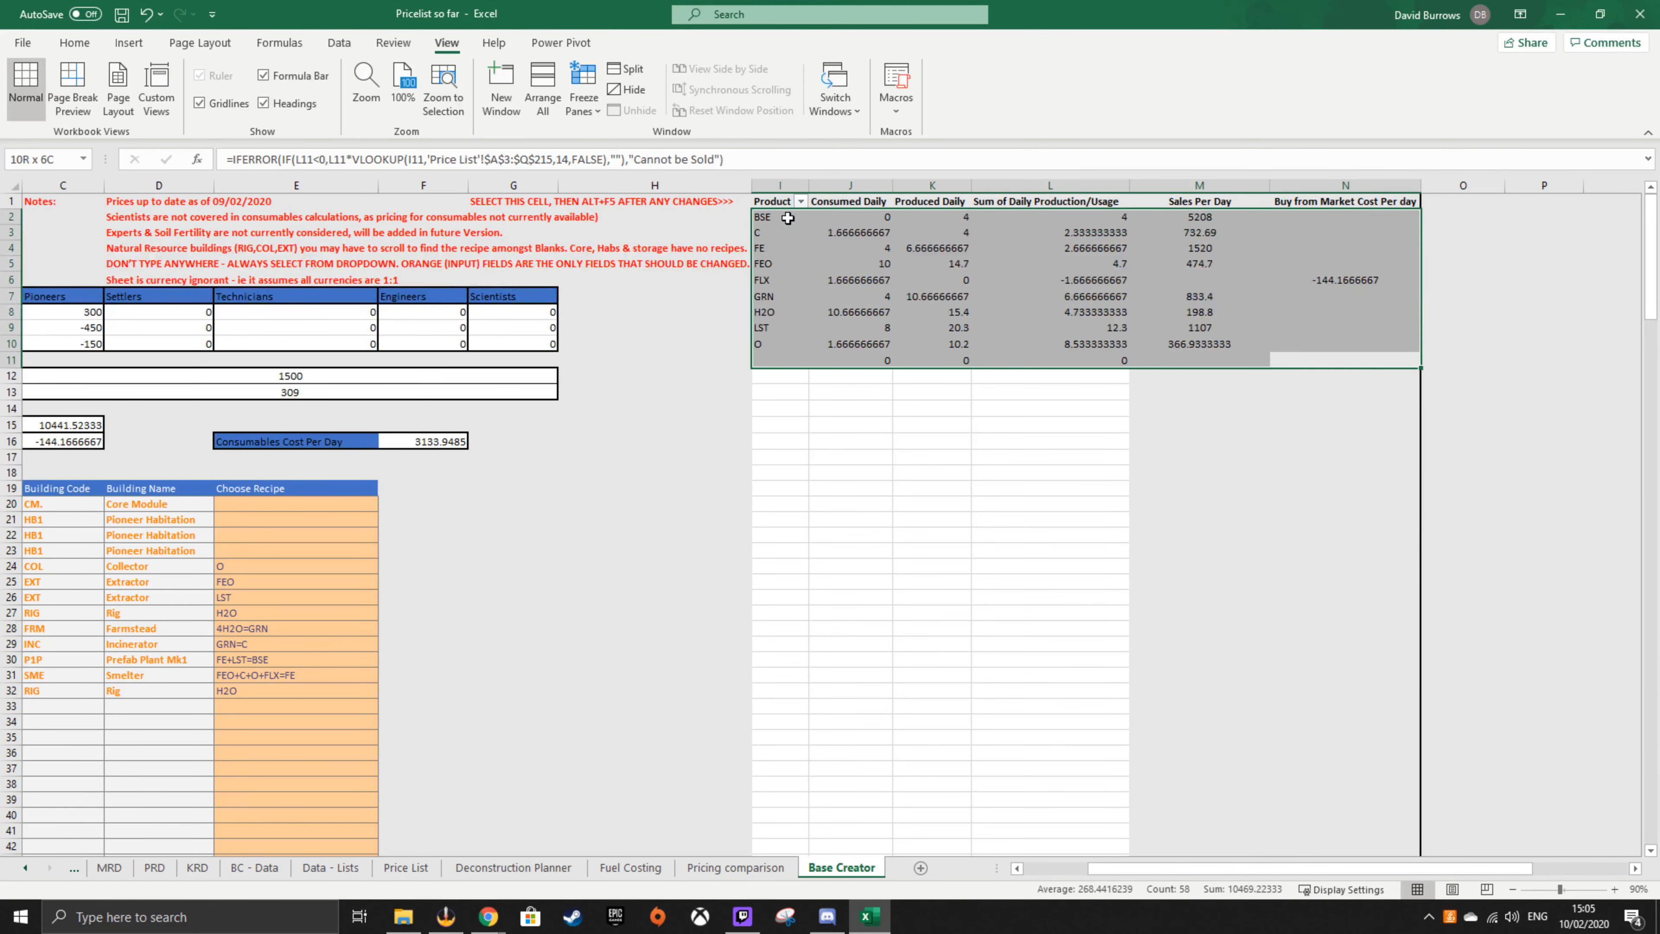
click(695, 532)
- Examine the Estimated Sales per Day and Estimated Market Purchases per Day figures
drag(1248, 868, 1184, 868)
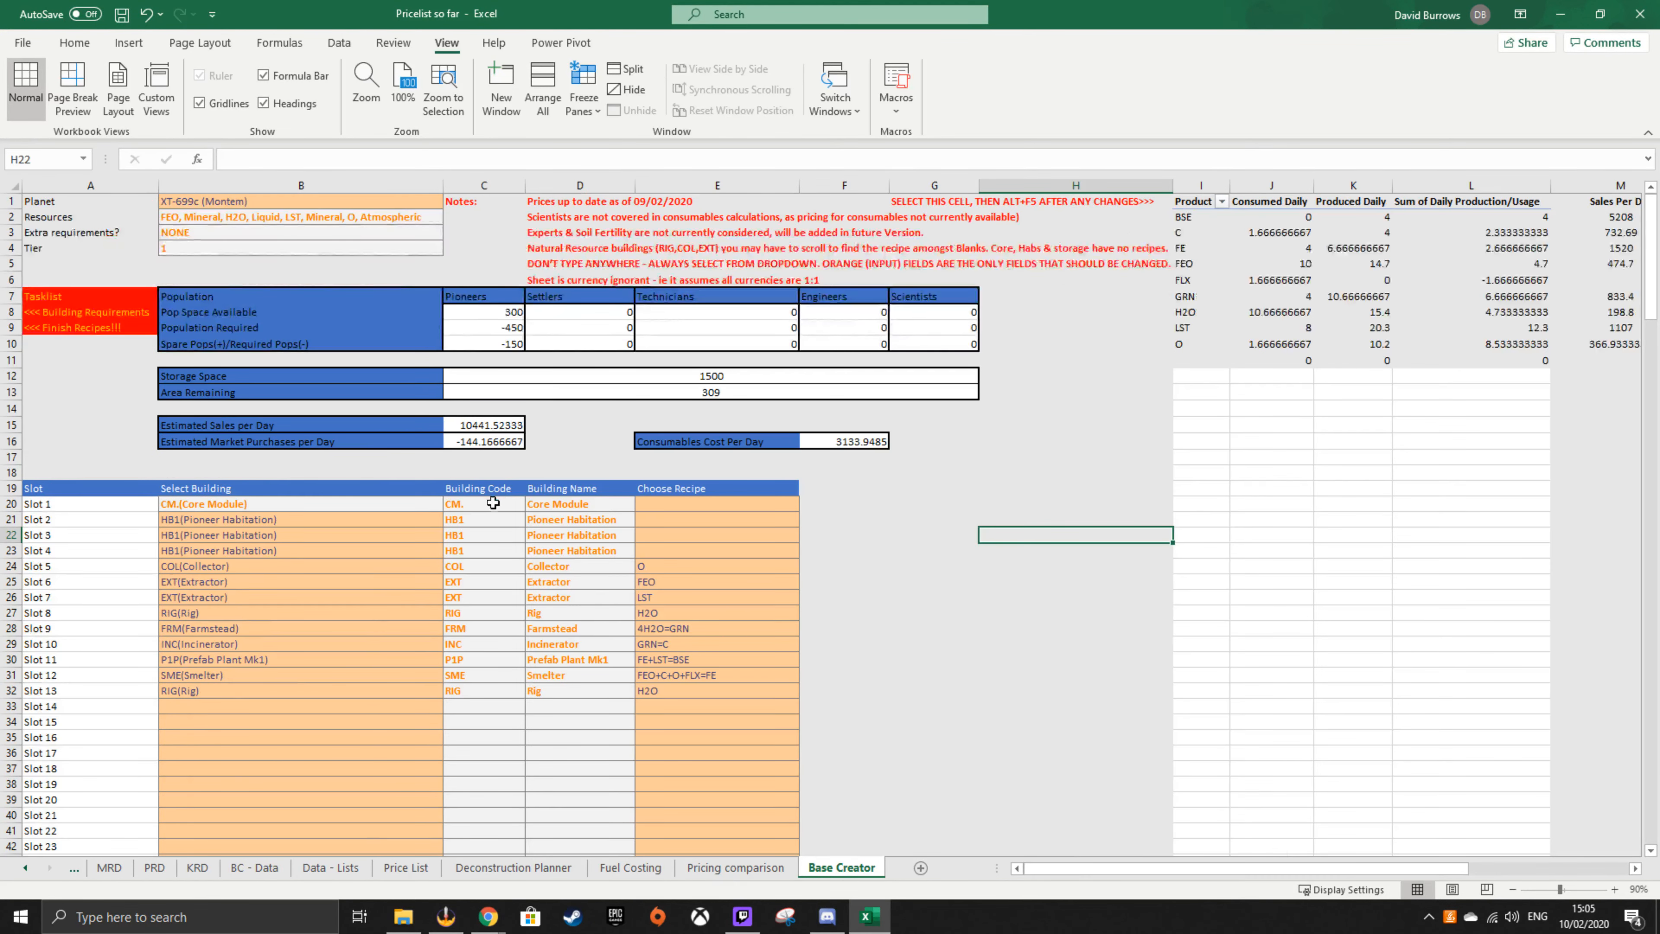
drag(275, 425, 496, 441)
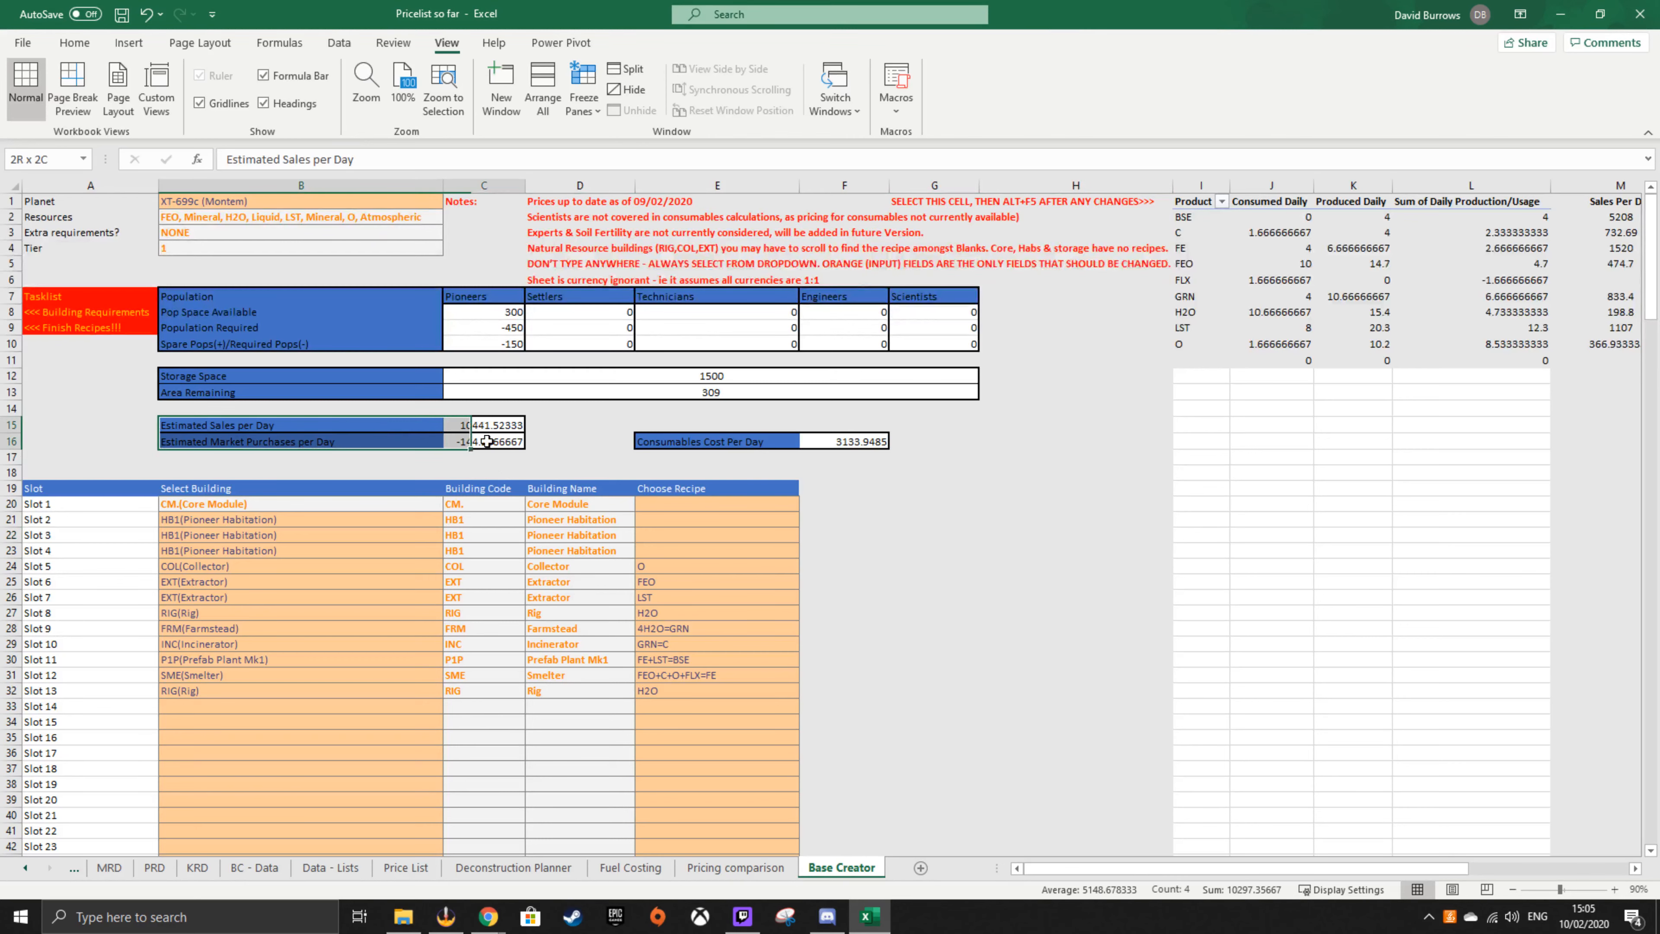
click(311, 459)
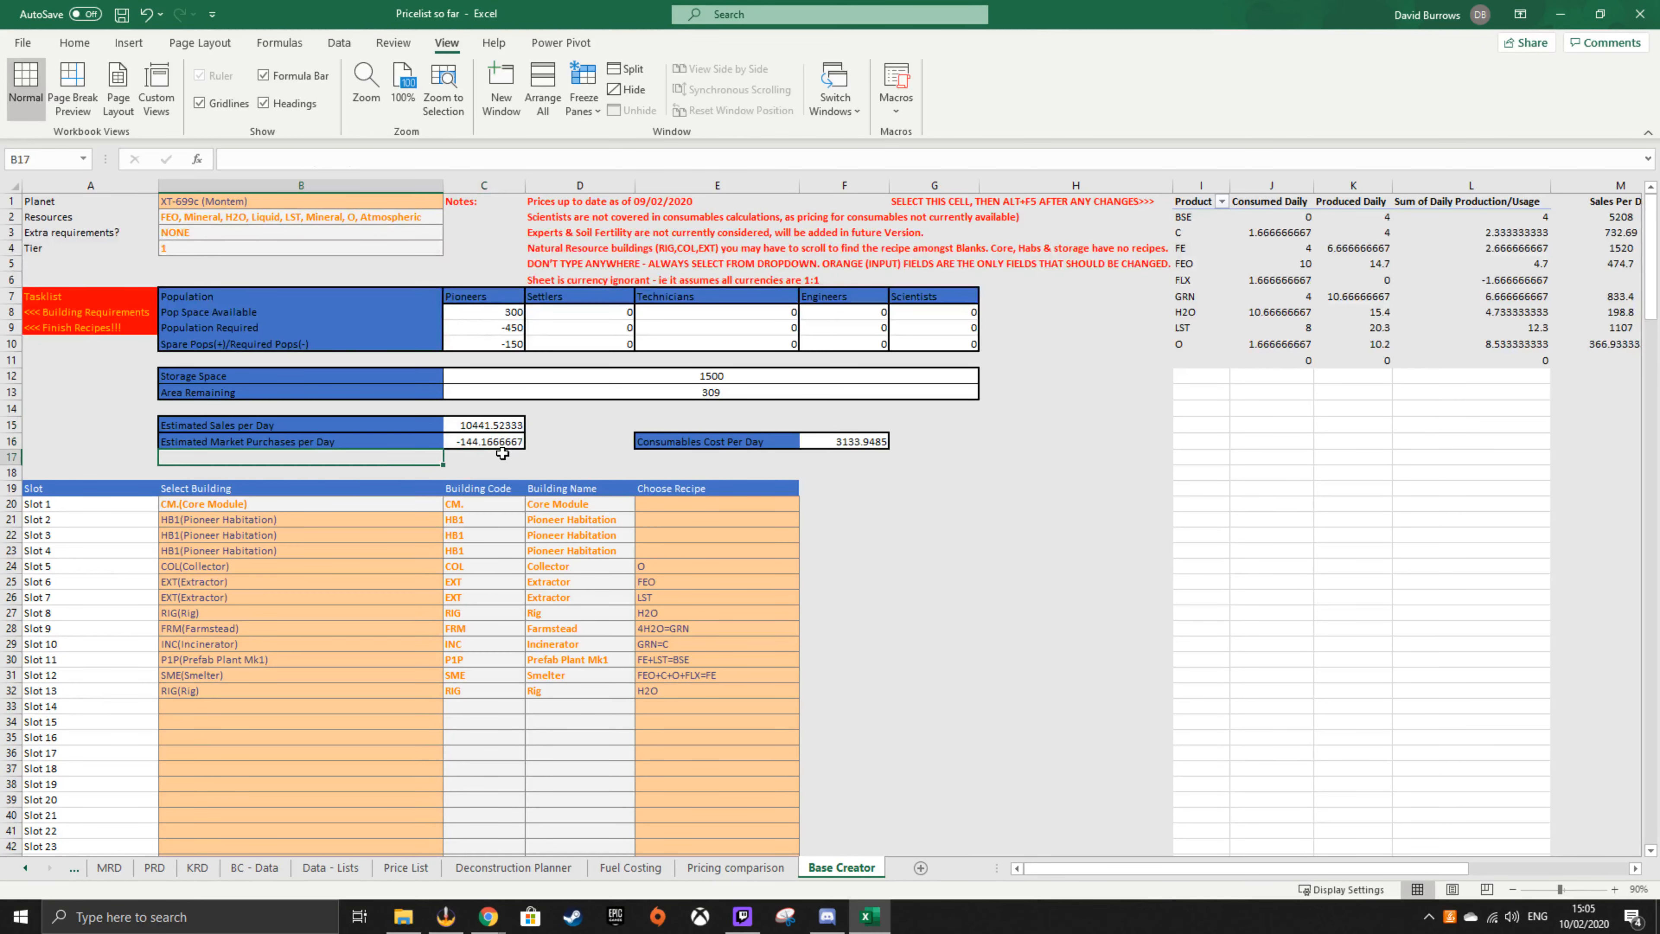
click(547, 462)
- Compare the filled building slots with the pioneers' Pop Space Available and Population Required in the population table
drag(78, 521, 719, 691)
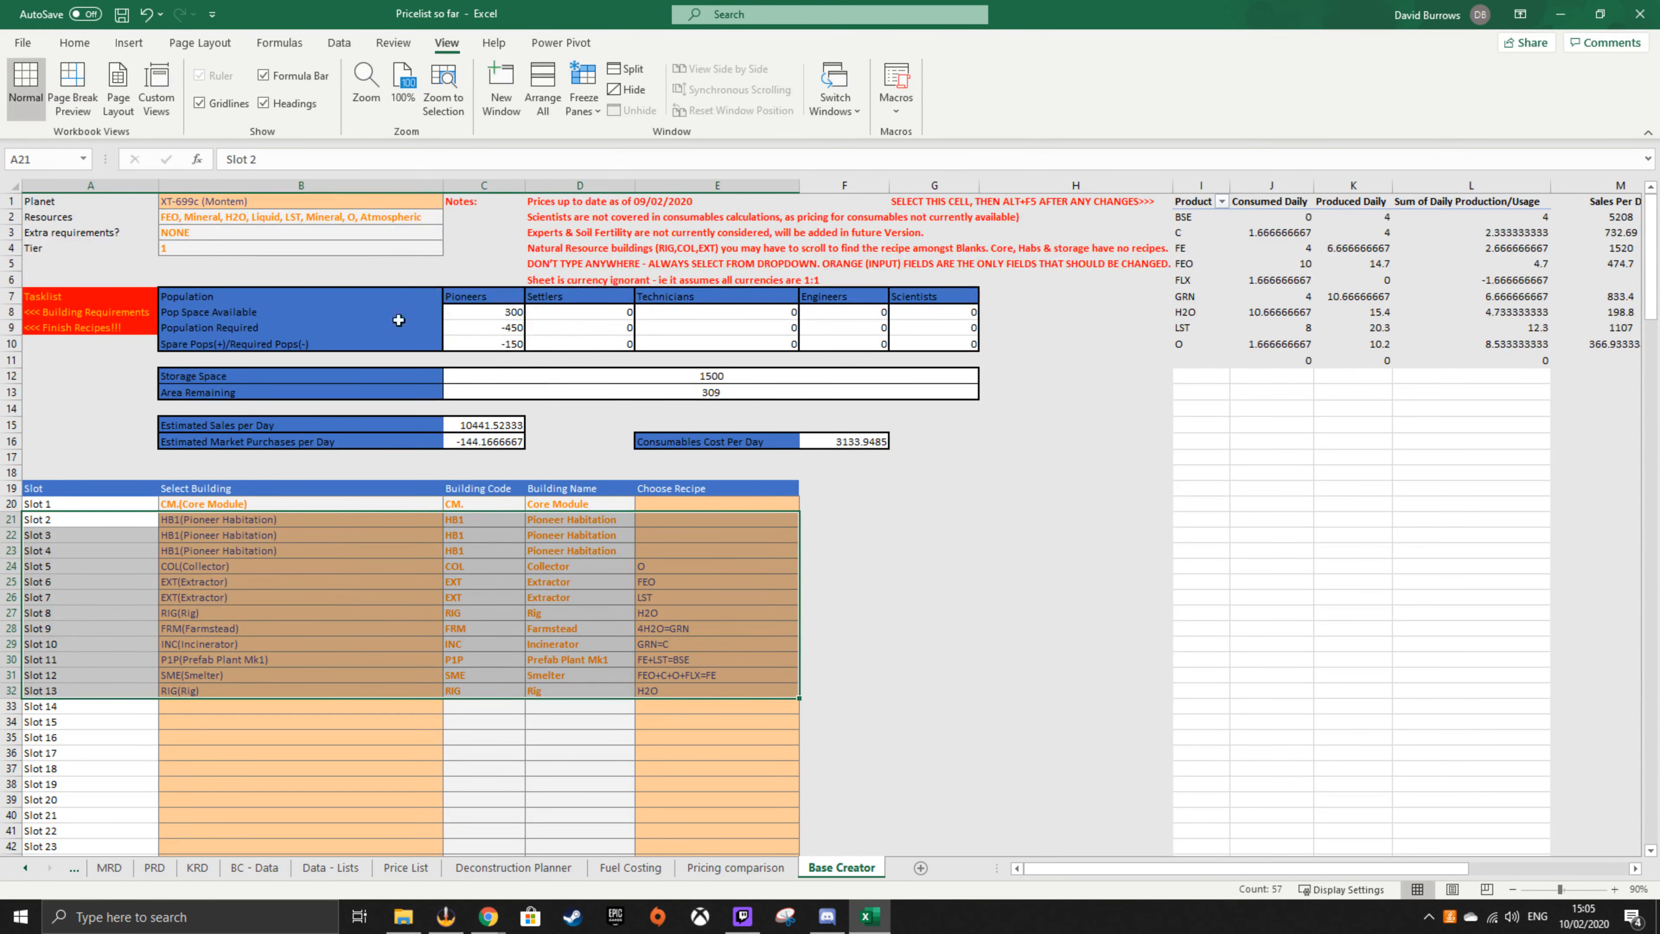
drag(244, 294, 929, 346)
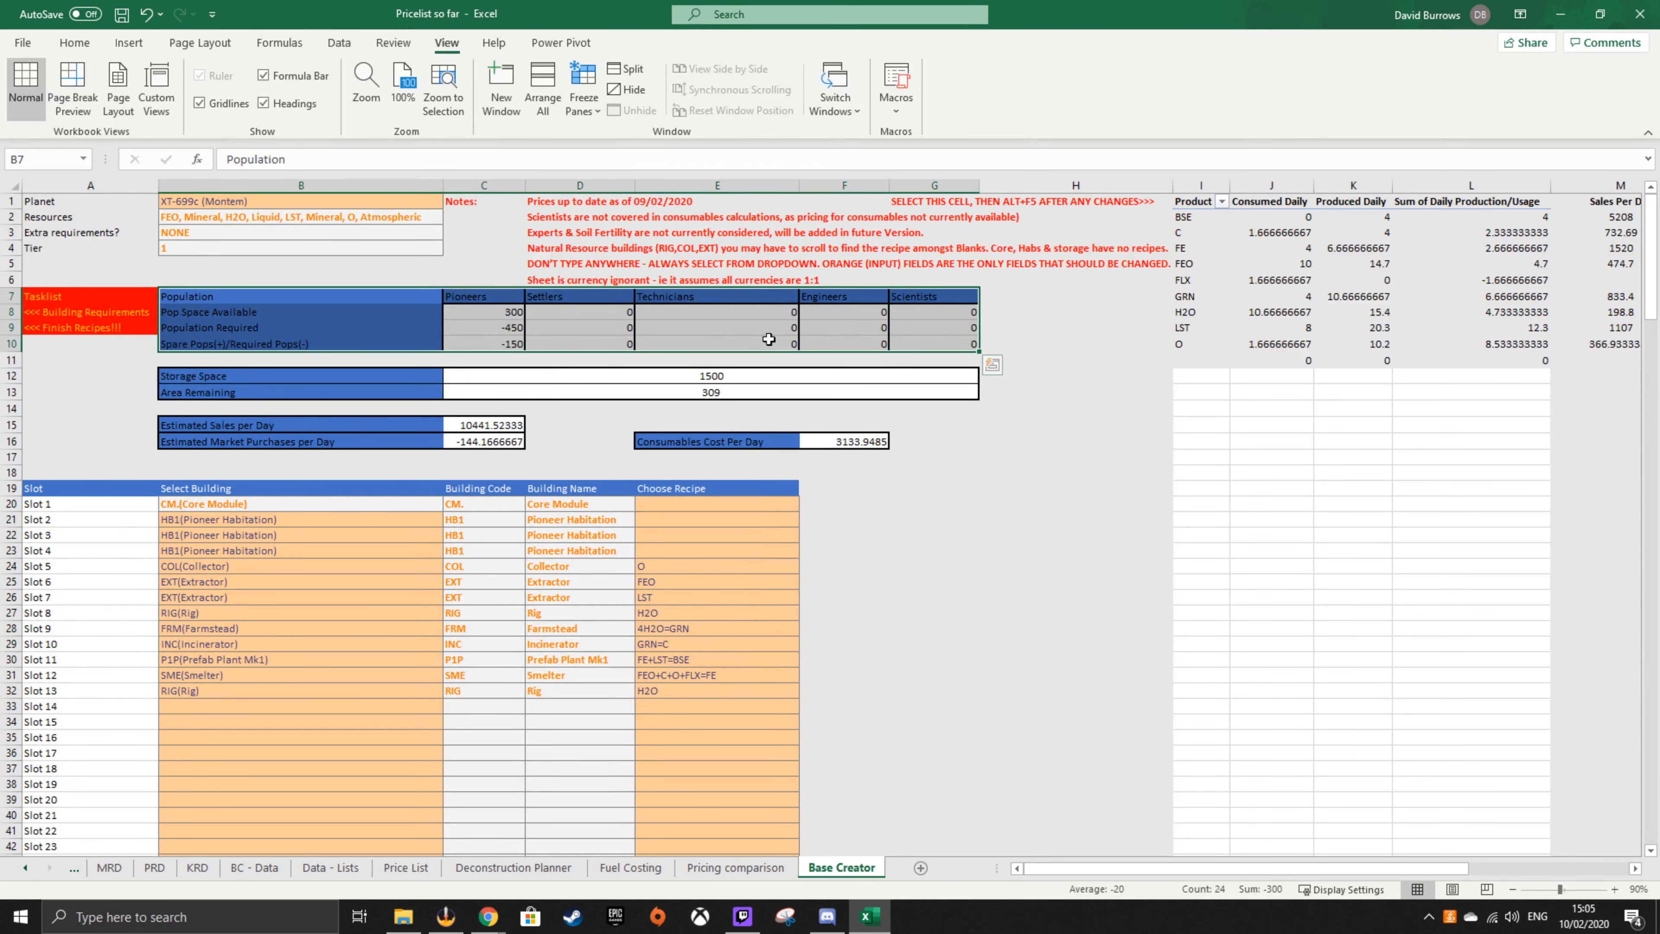
click(502, 310)
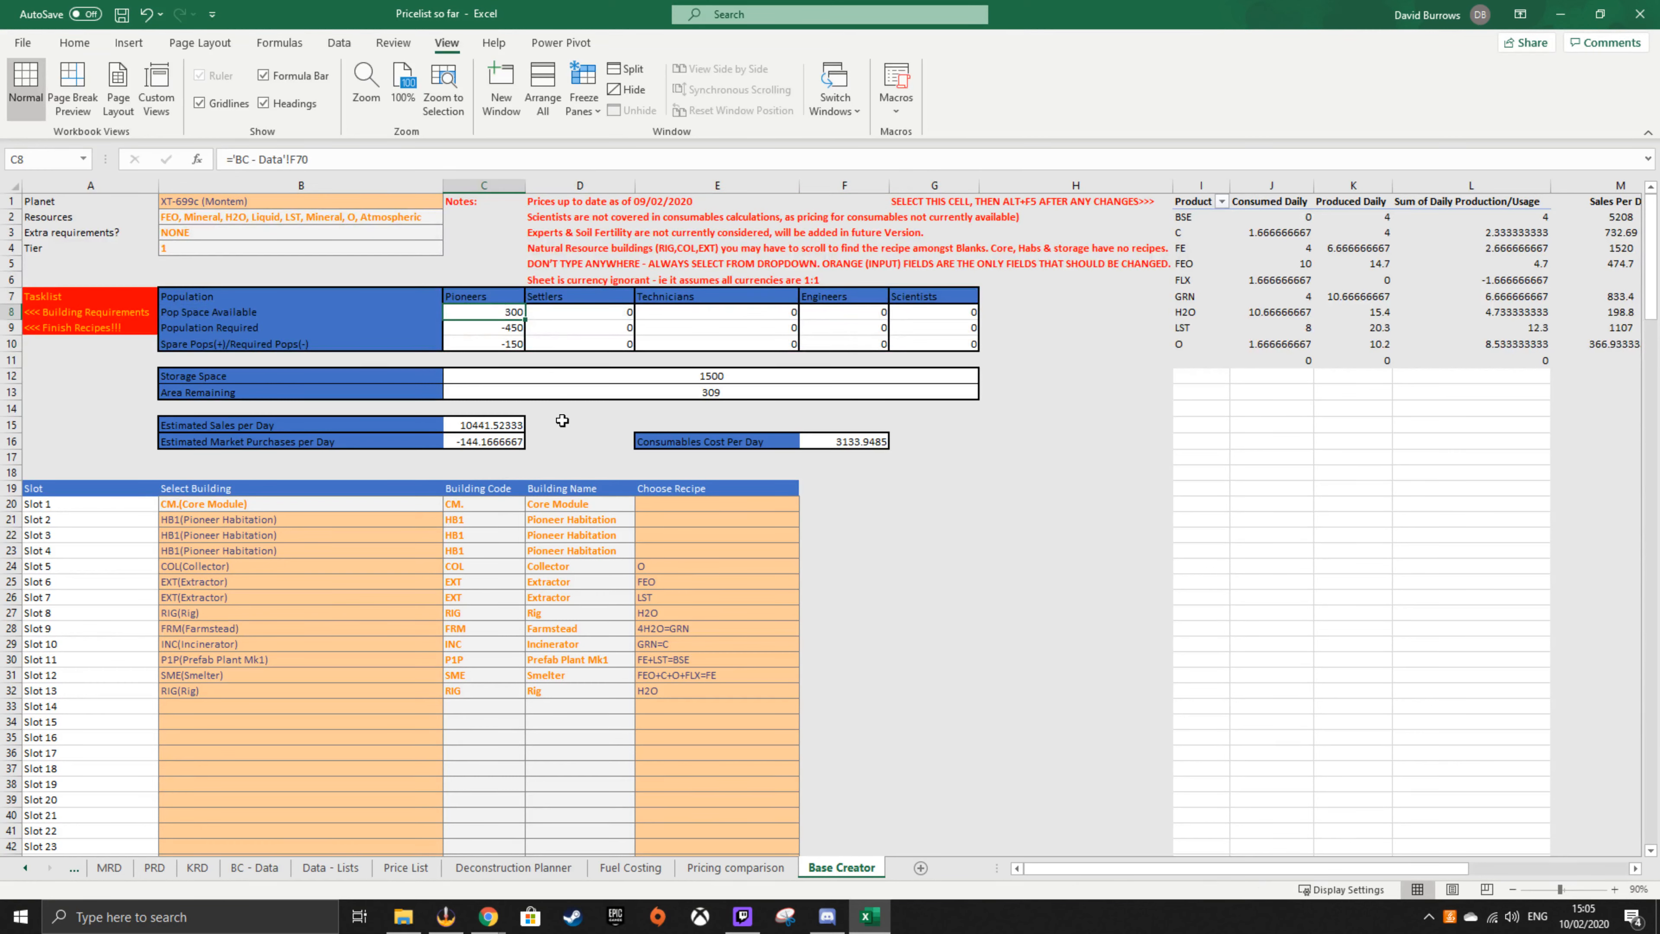
click(506, 326)
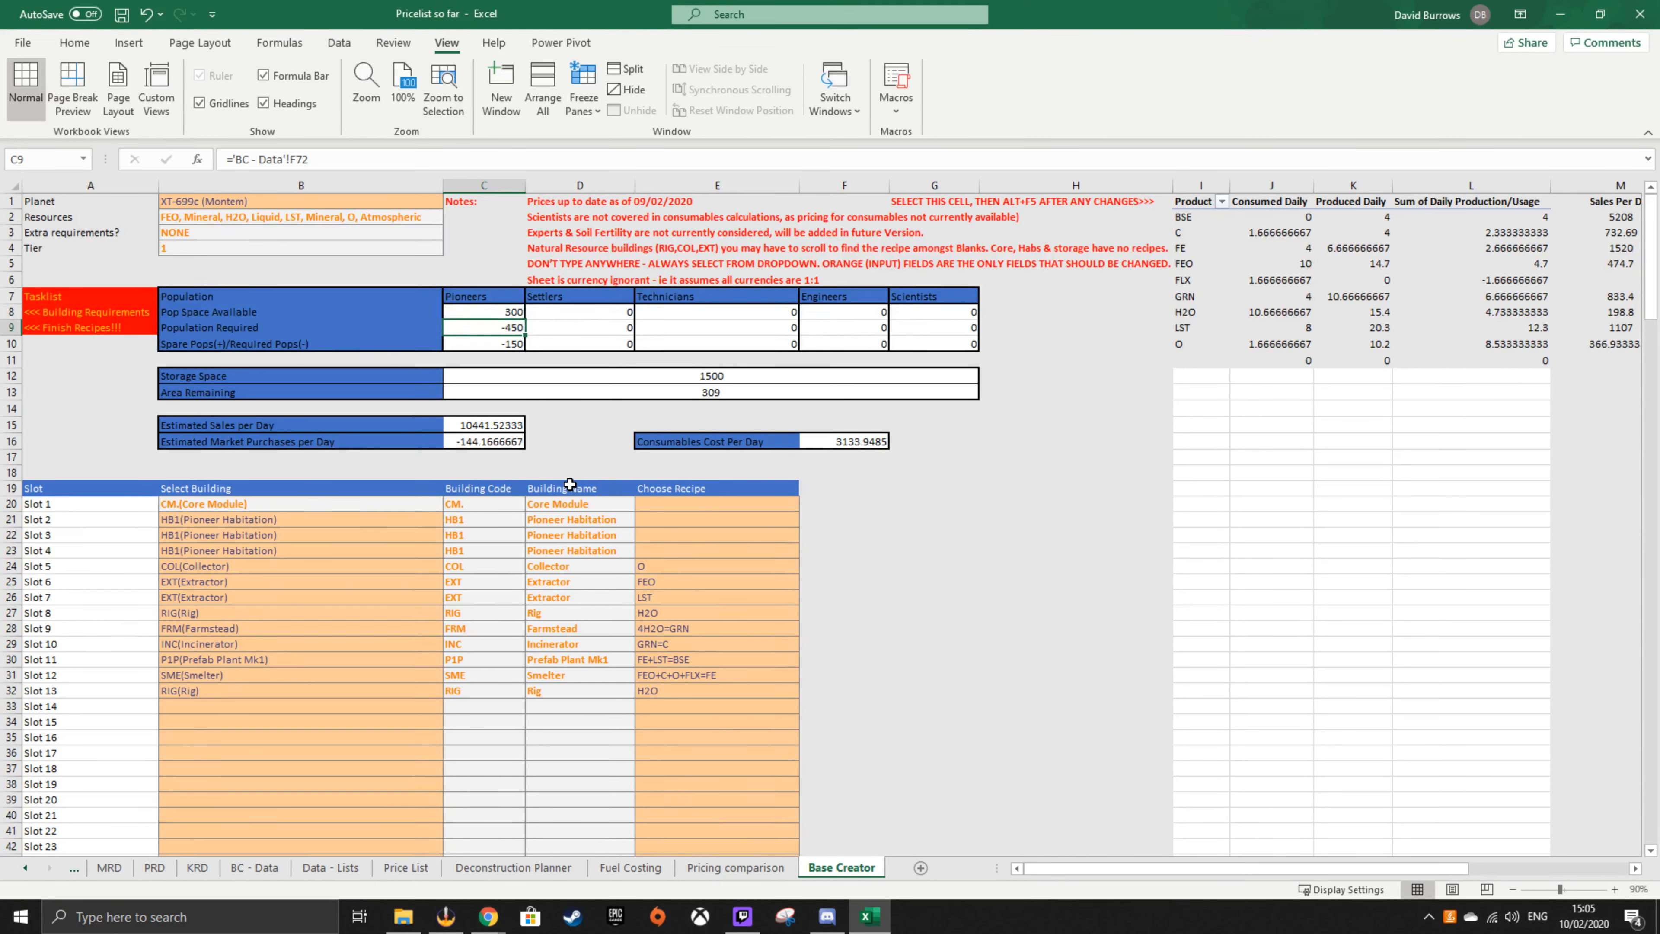
- Set Slots 14 and 15 to HB1(Pioneer Habitation) and check the pioneers' population figures
click(311, 706)
click(451, 707)
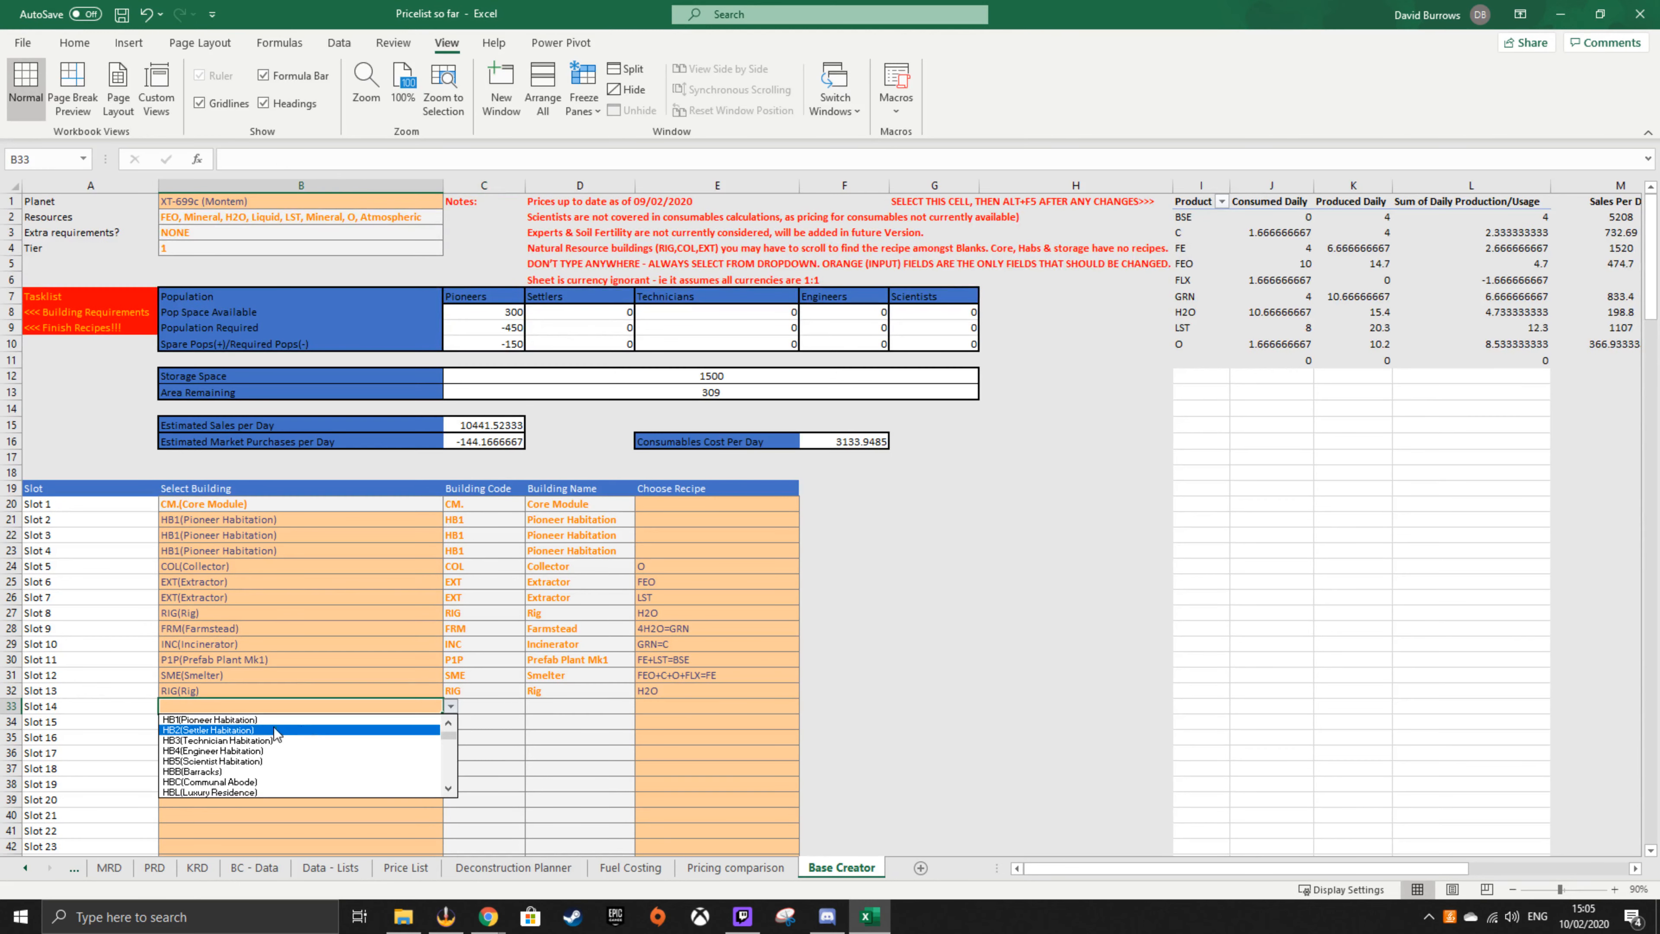
click(264, 722)
click(267, 724)
click(451, 722)
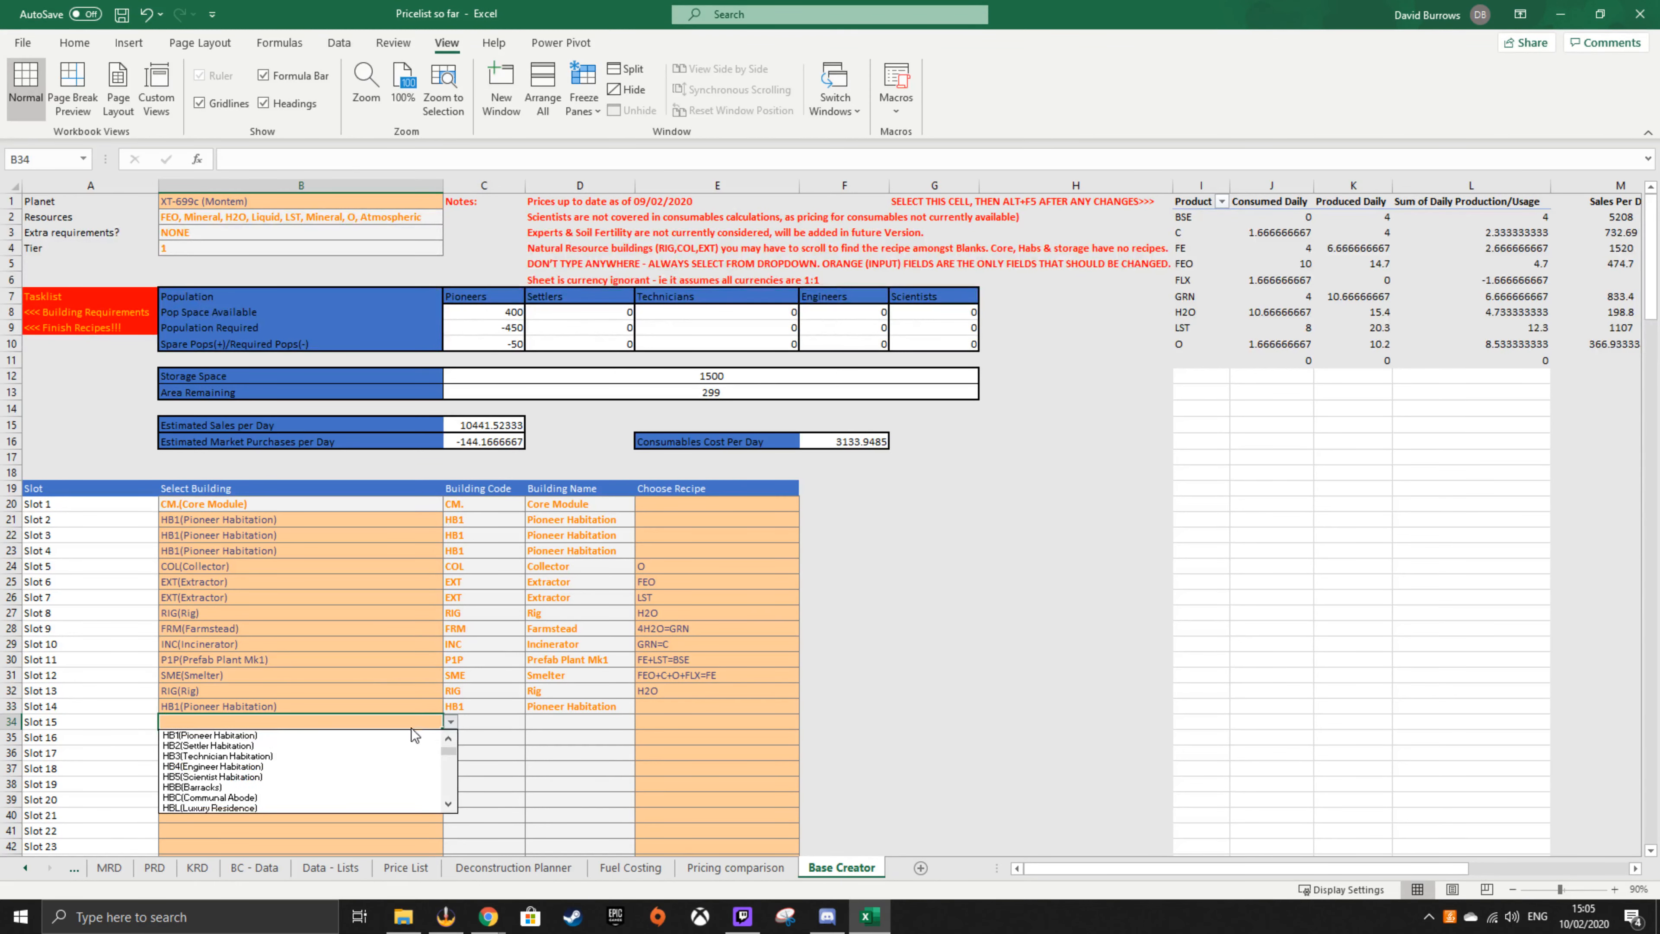
click(278, 739)
click(871, 662)
drag(503, 312, 509, 344)
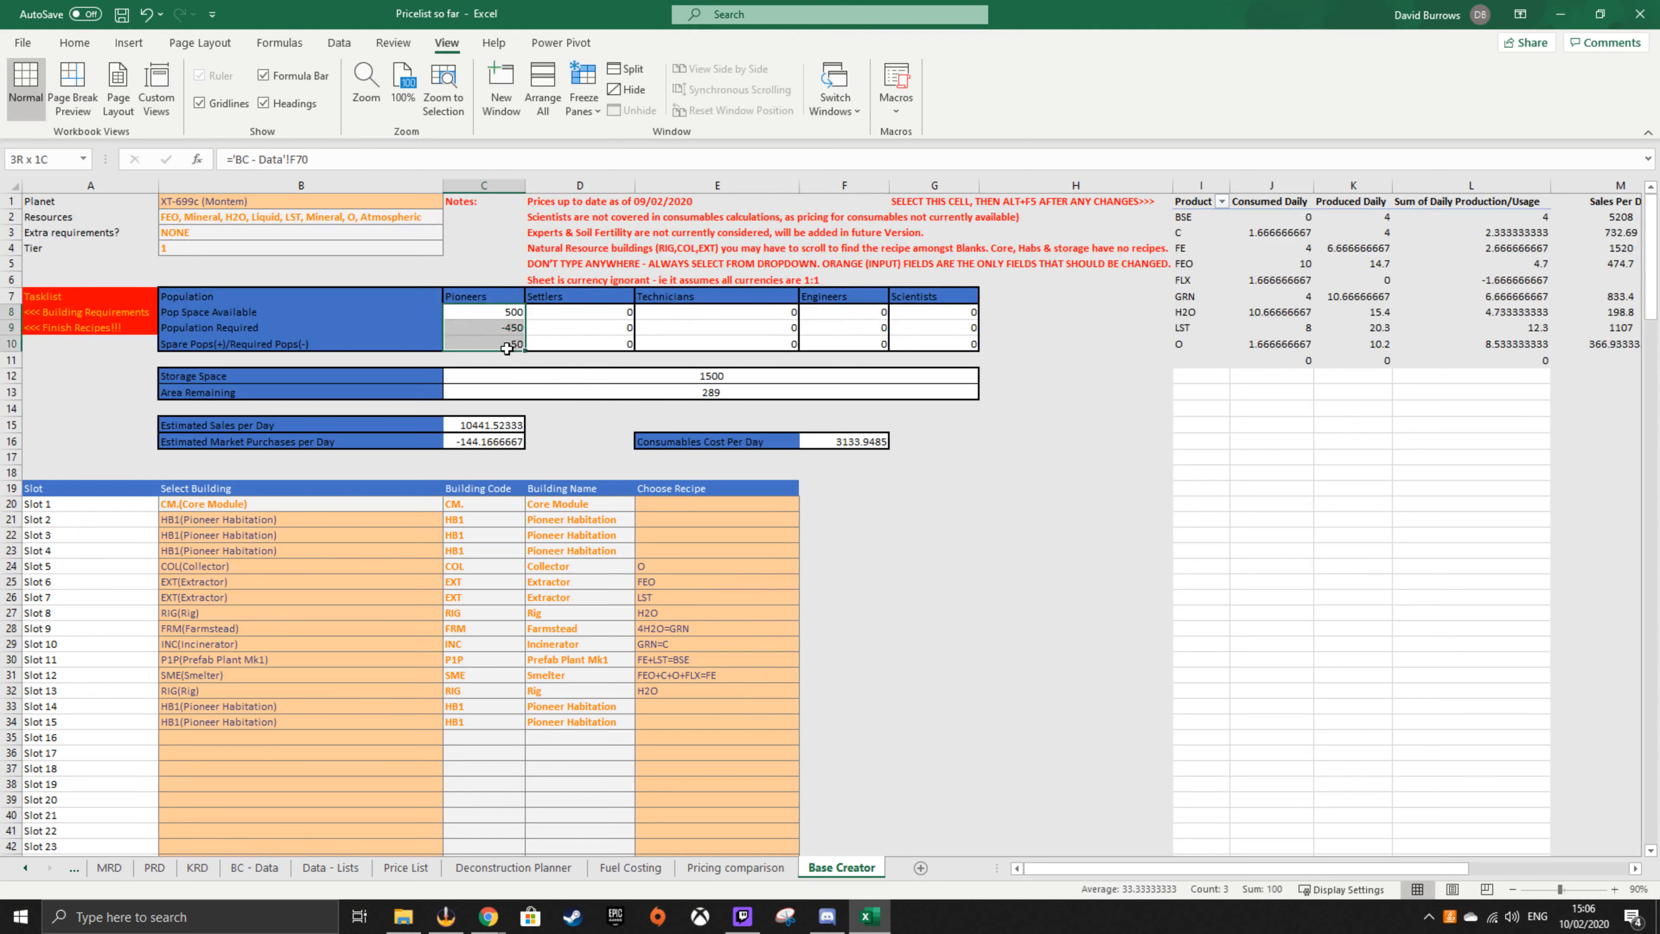
click(840, 614)
- Examine the Consumables Cost Per Day formula alongside the pioneers' Population Required and the Estimated Sales per Day
click(864, 443)
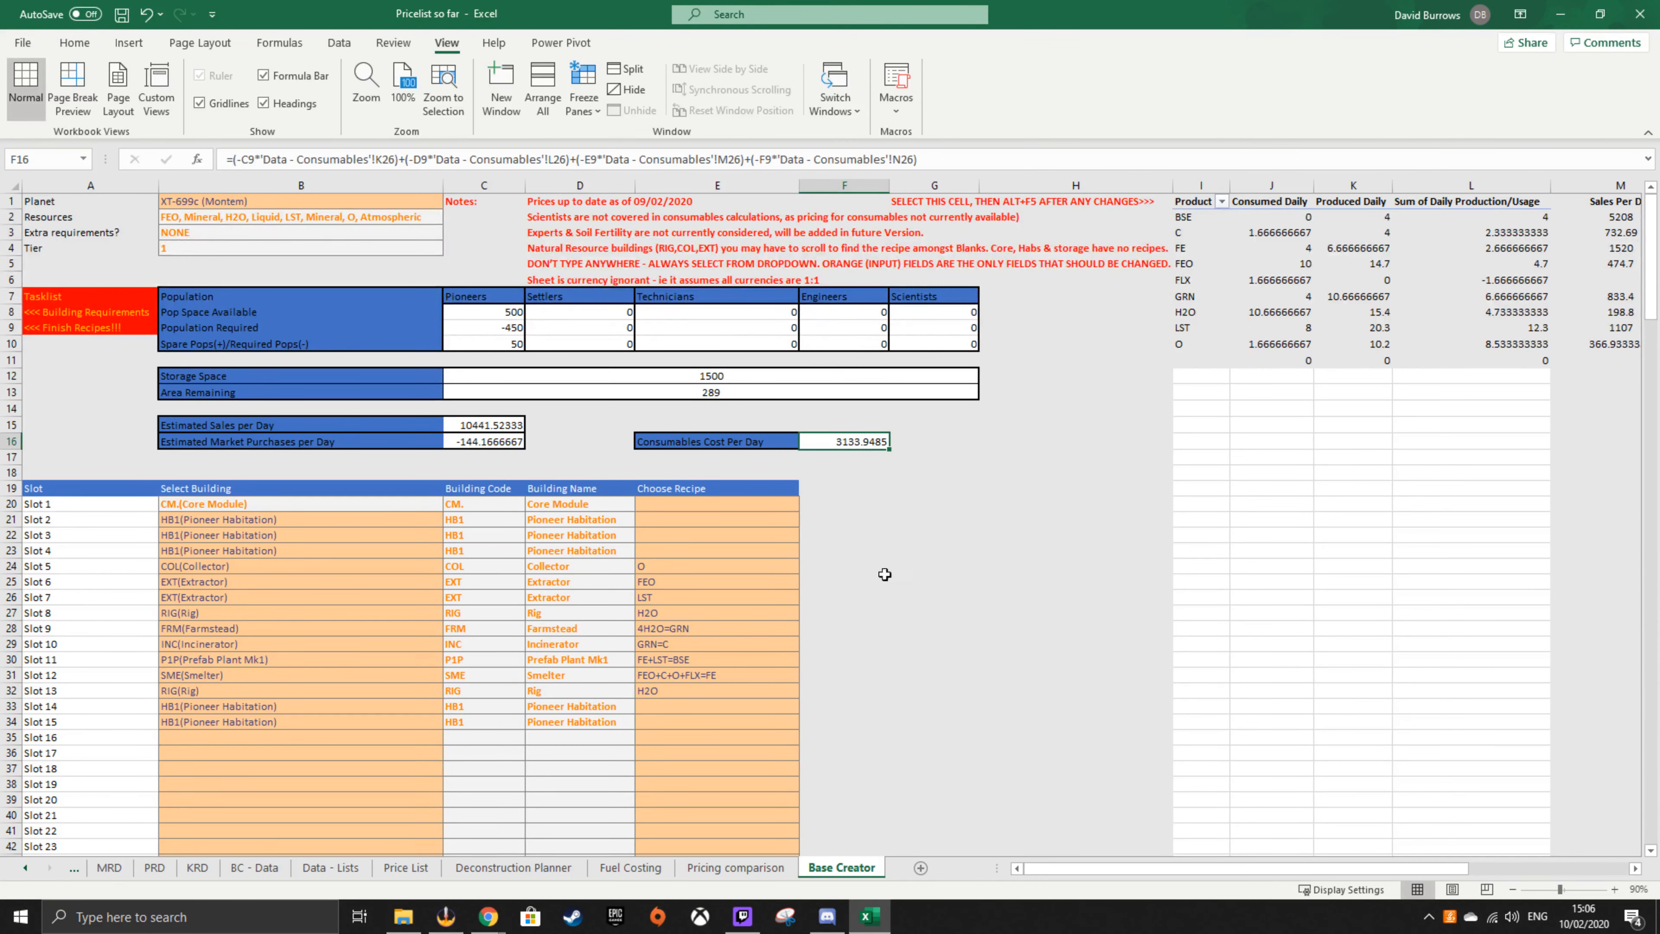
click(953, 483)
click(864, 443)
click(503, 329)
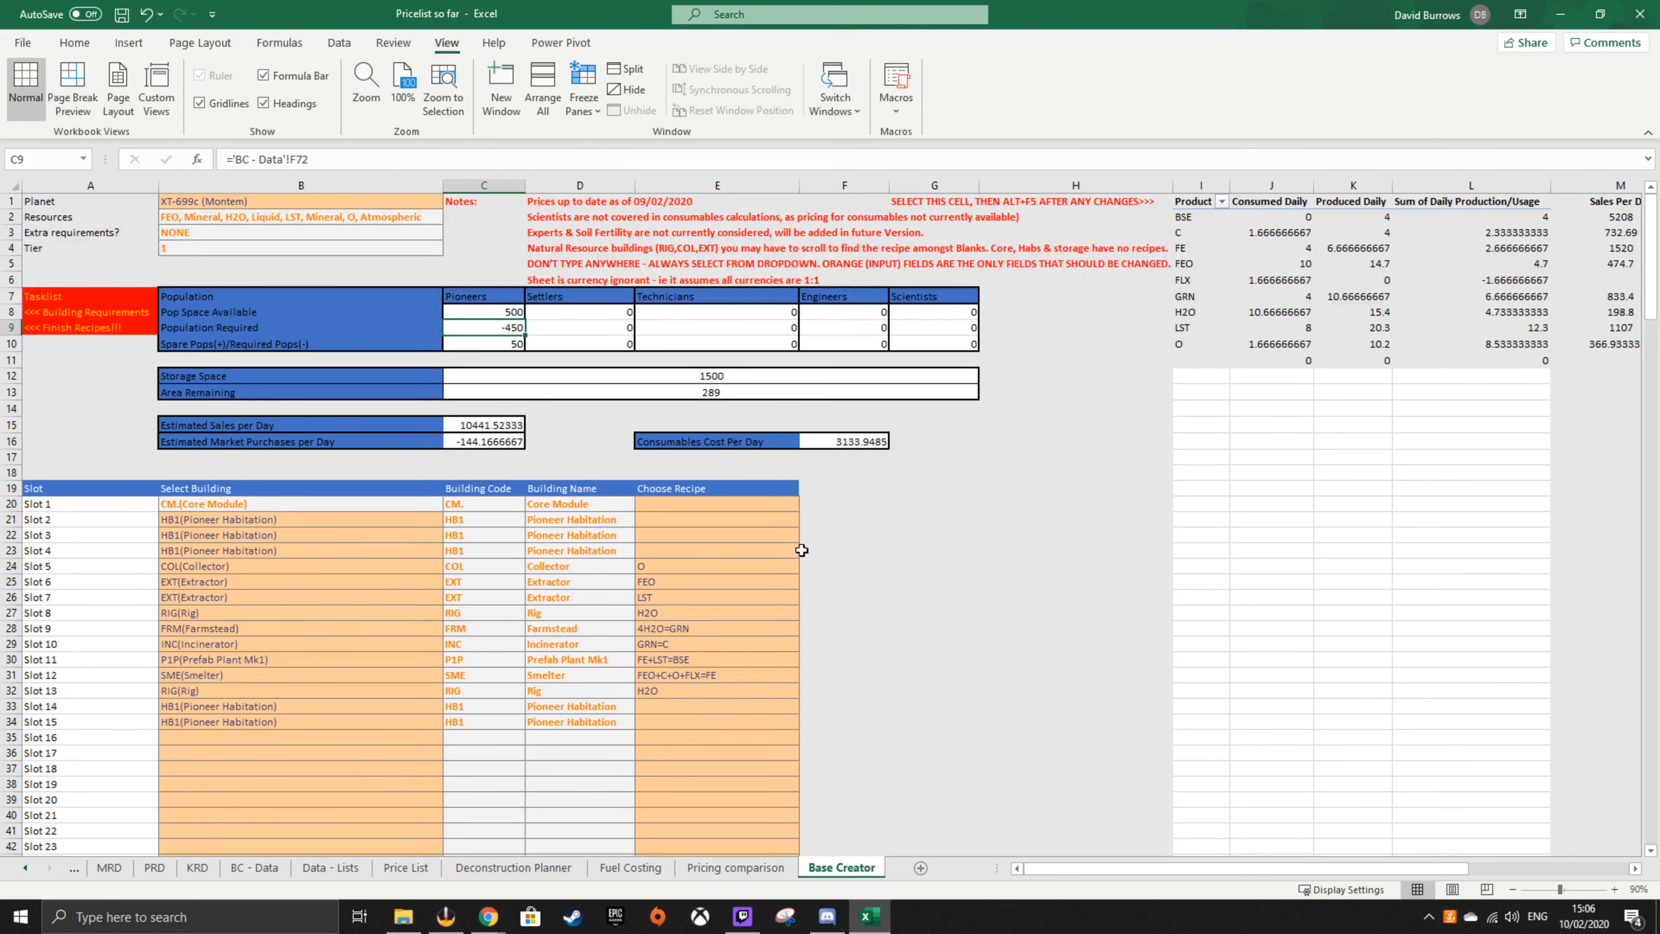
click(891, 520)
click(861, 446)
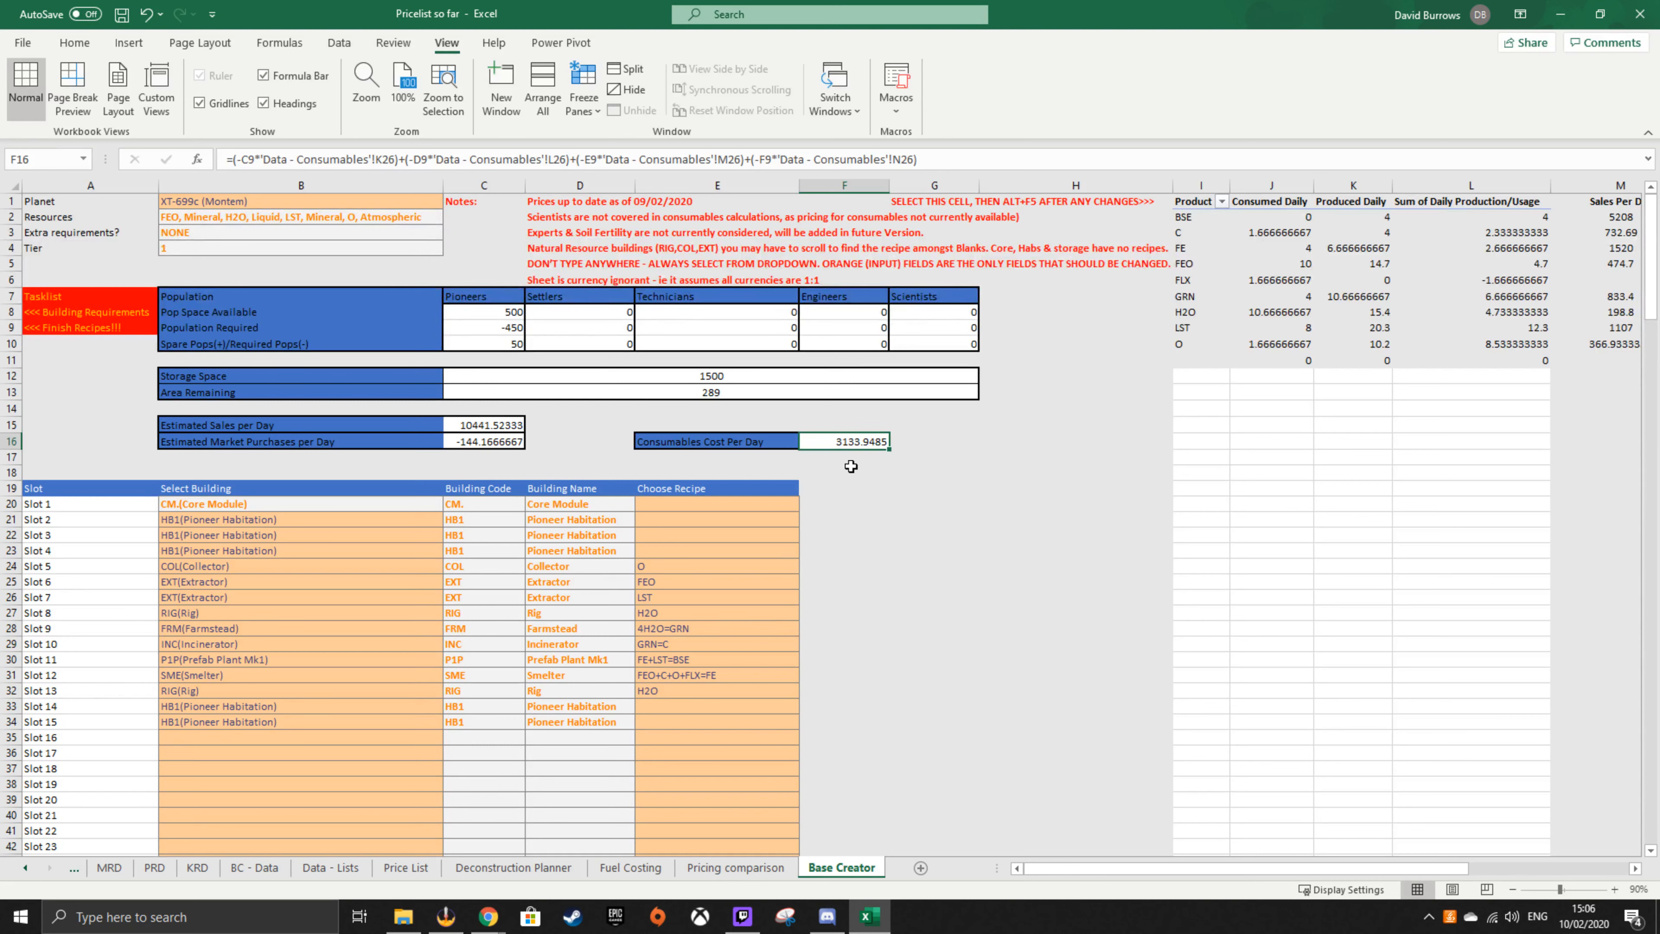
click(737, 444)
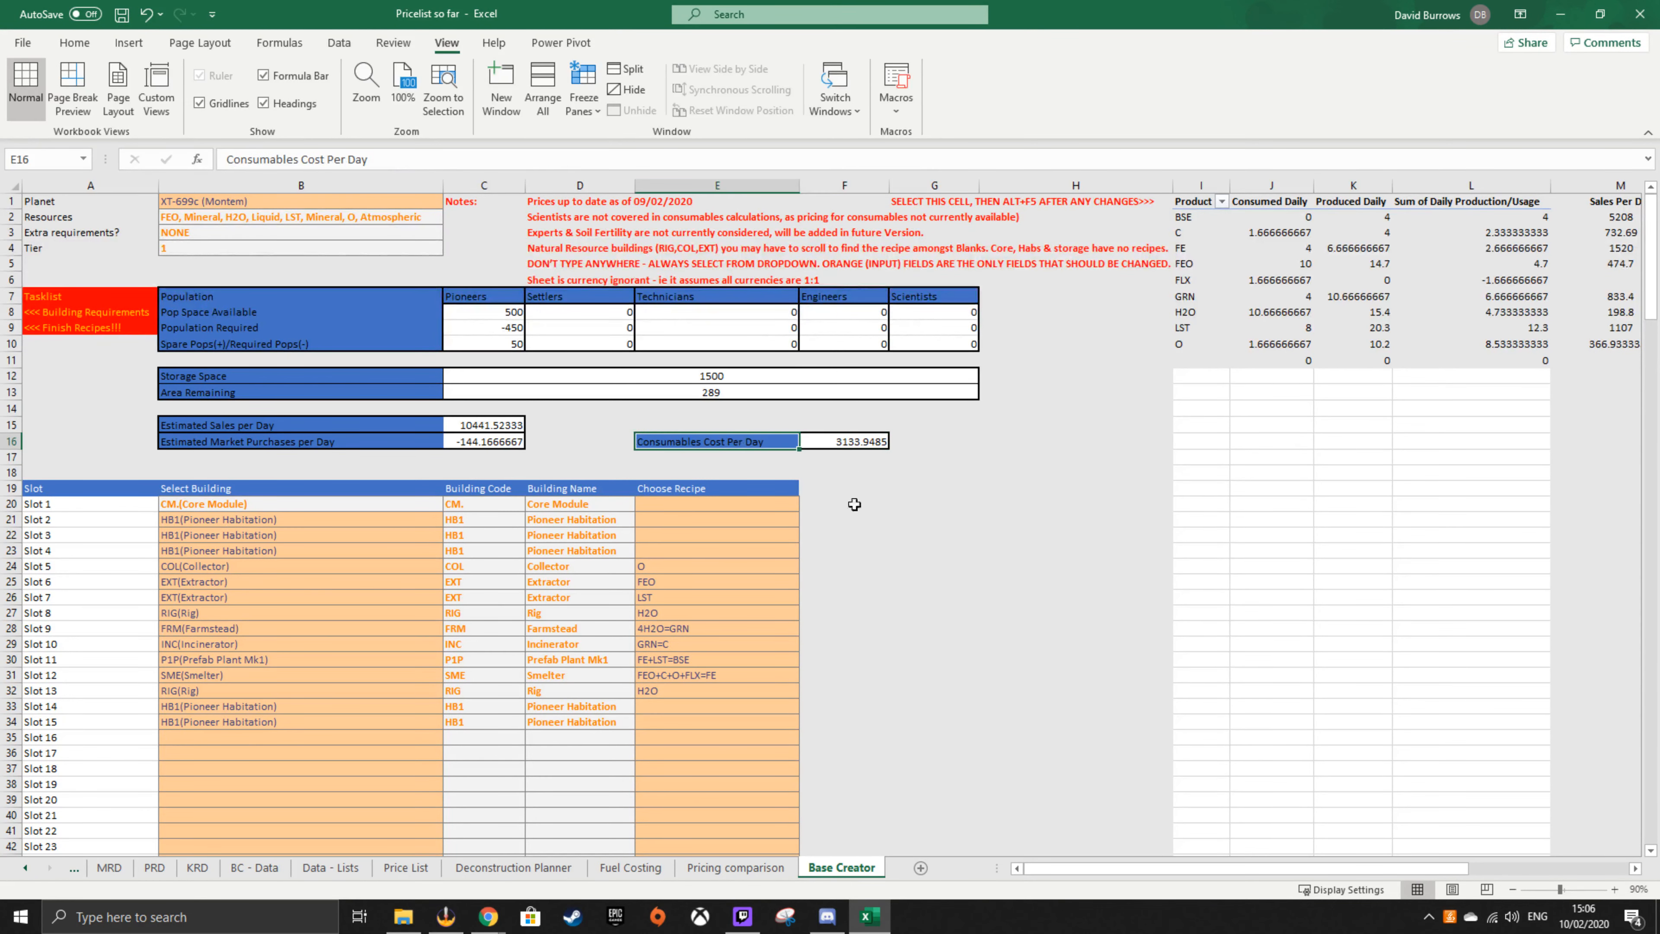
click(896, 490)
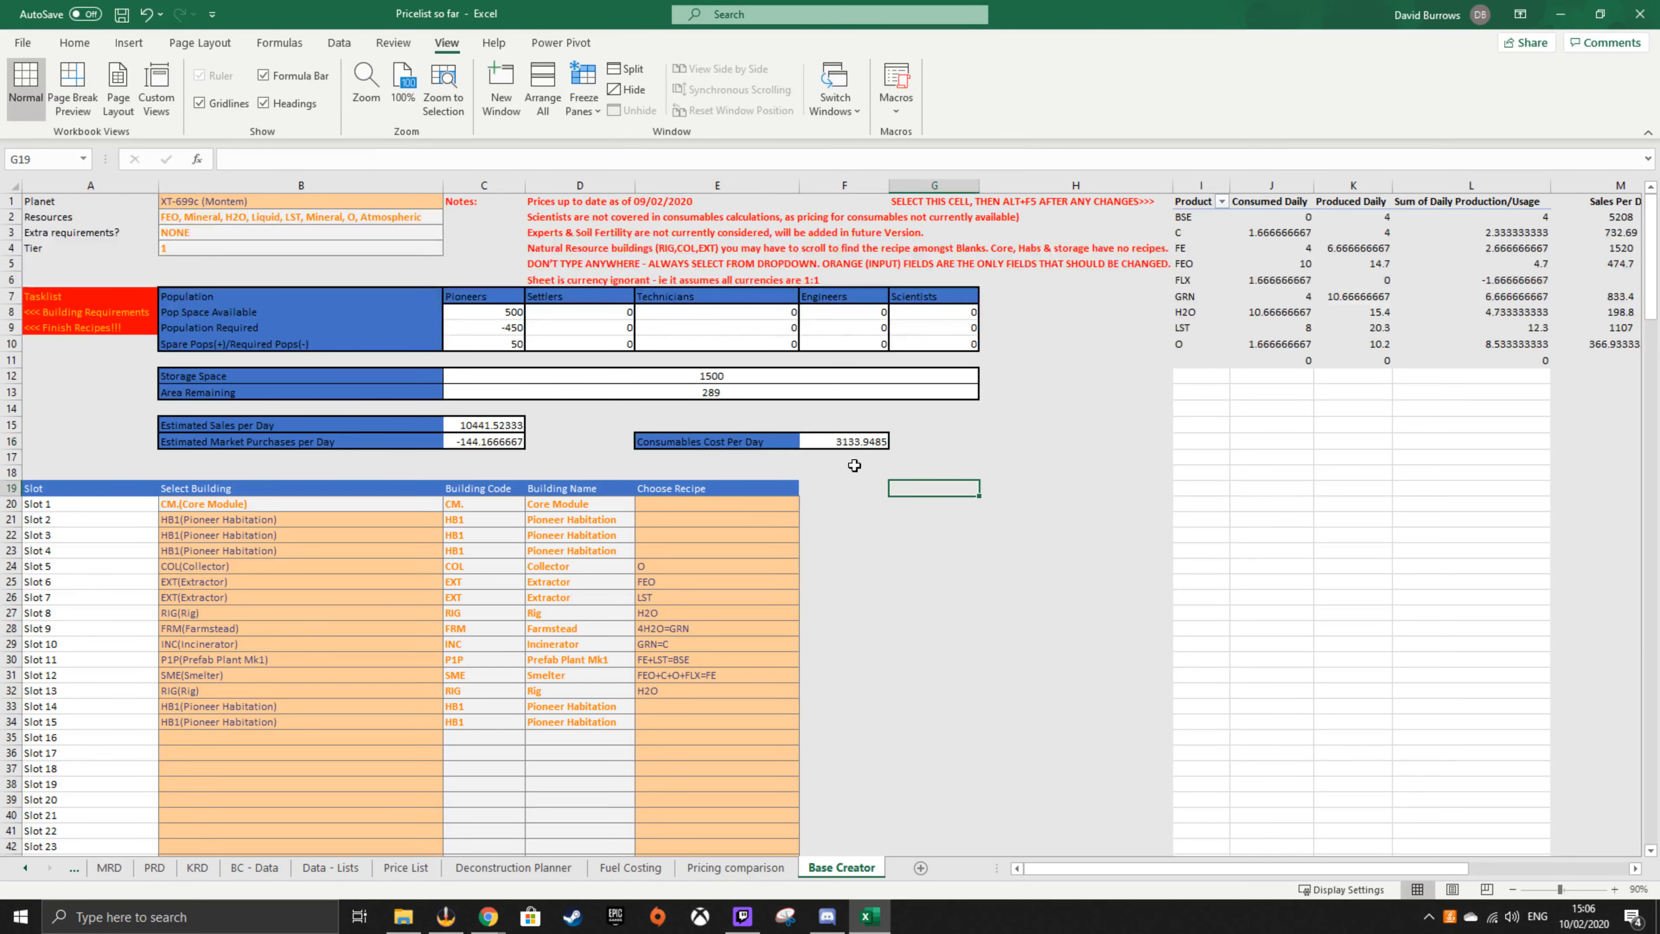
click(483, 428)
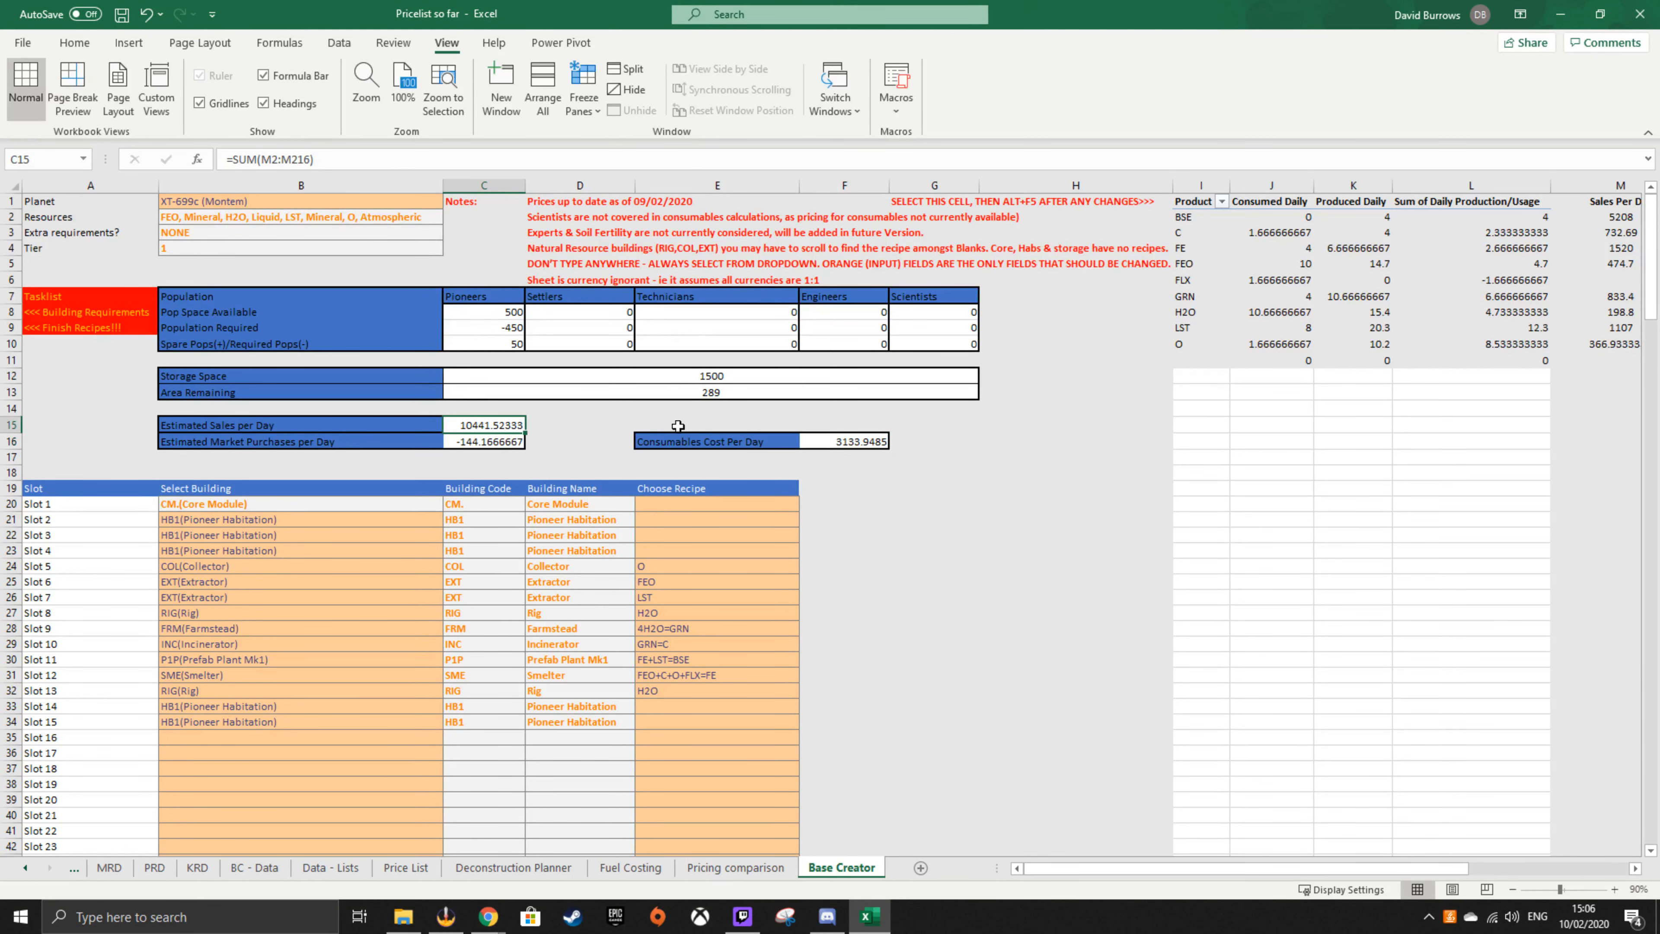
- Enter the label "Profit Per Day (-Consumable& Market)" in cell B17, beneath Estimated Market Purchases per Day
click(333, 461)
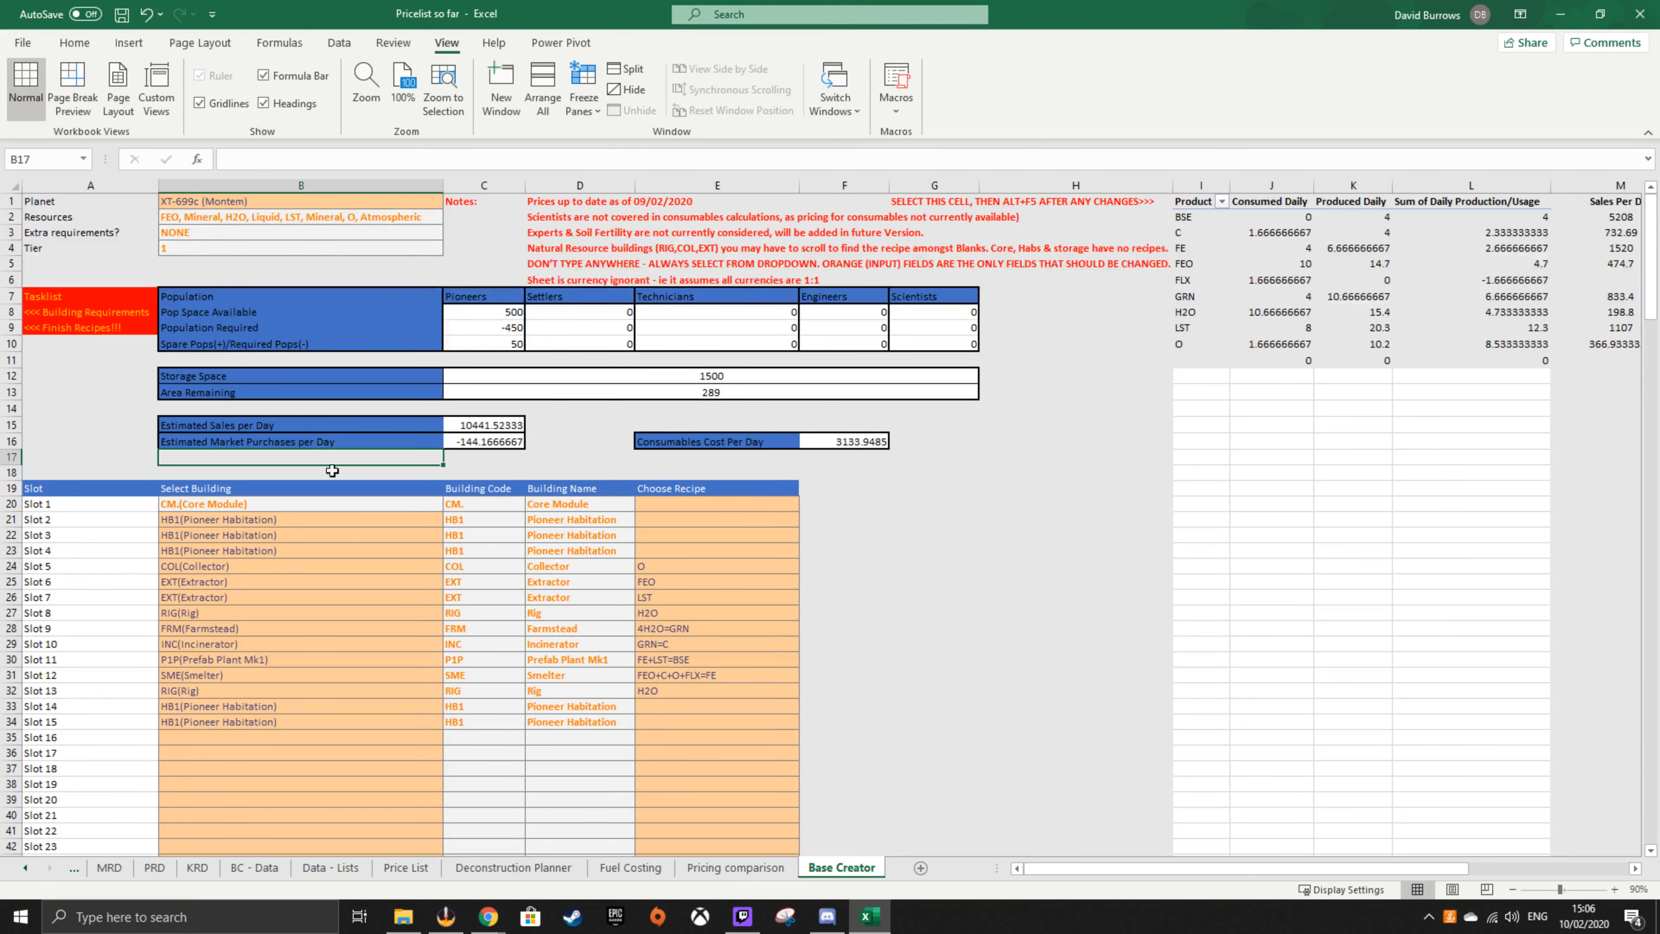
double_click(303, 456)
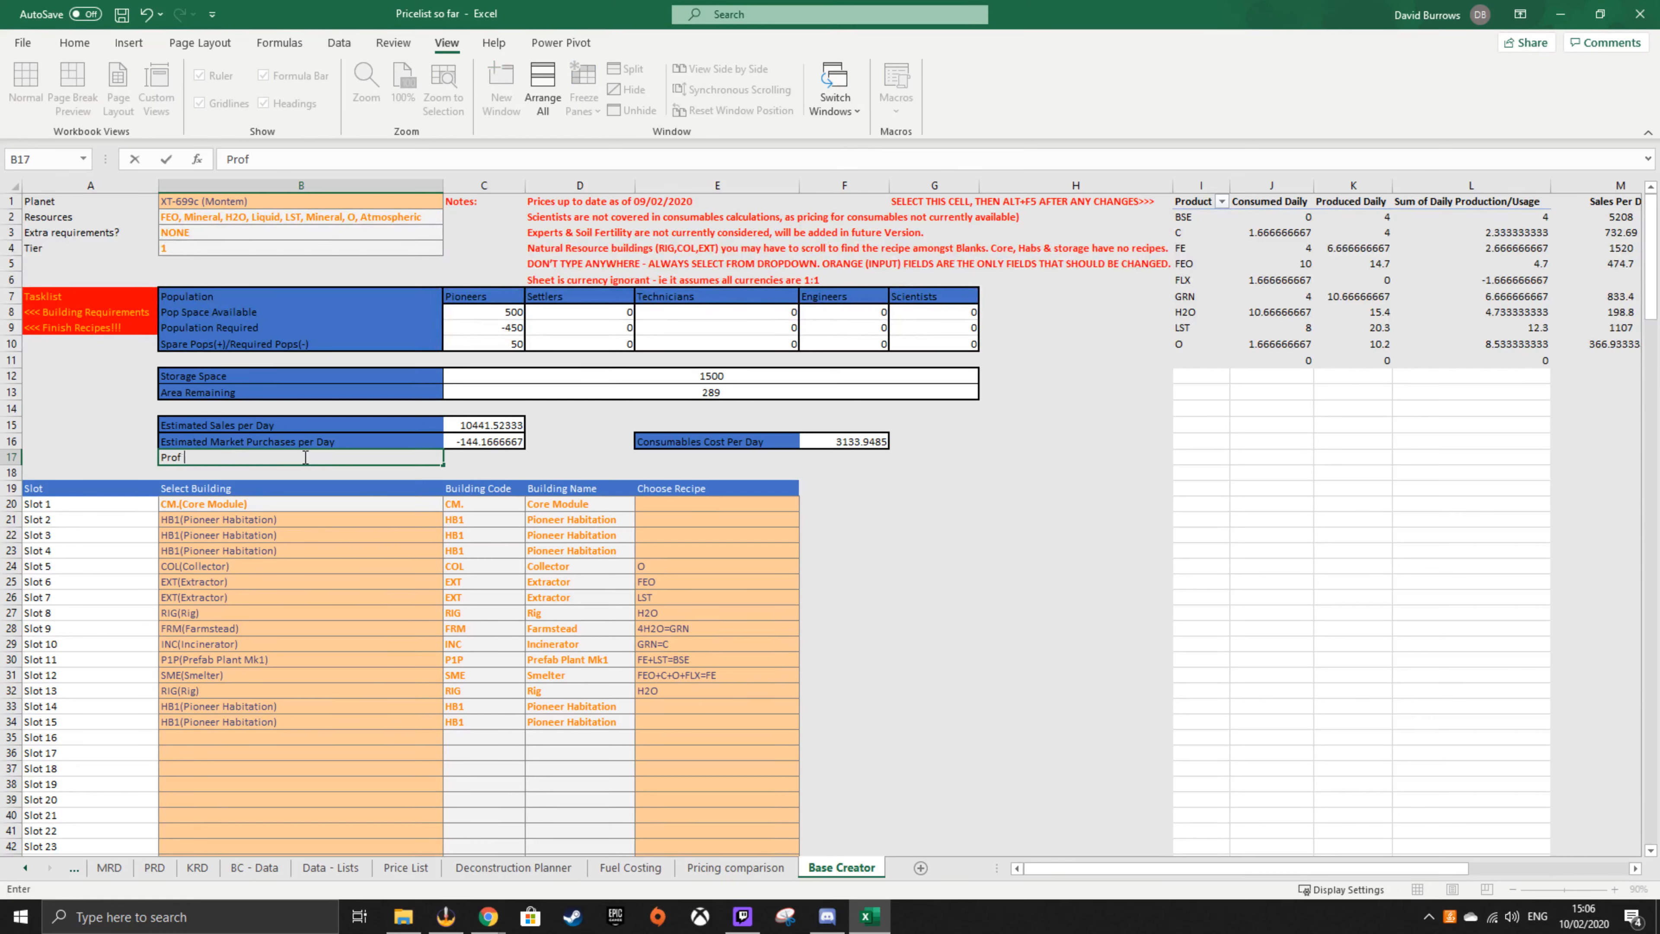
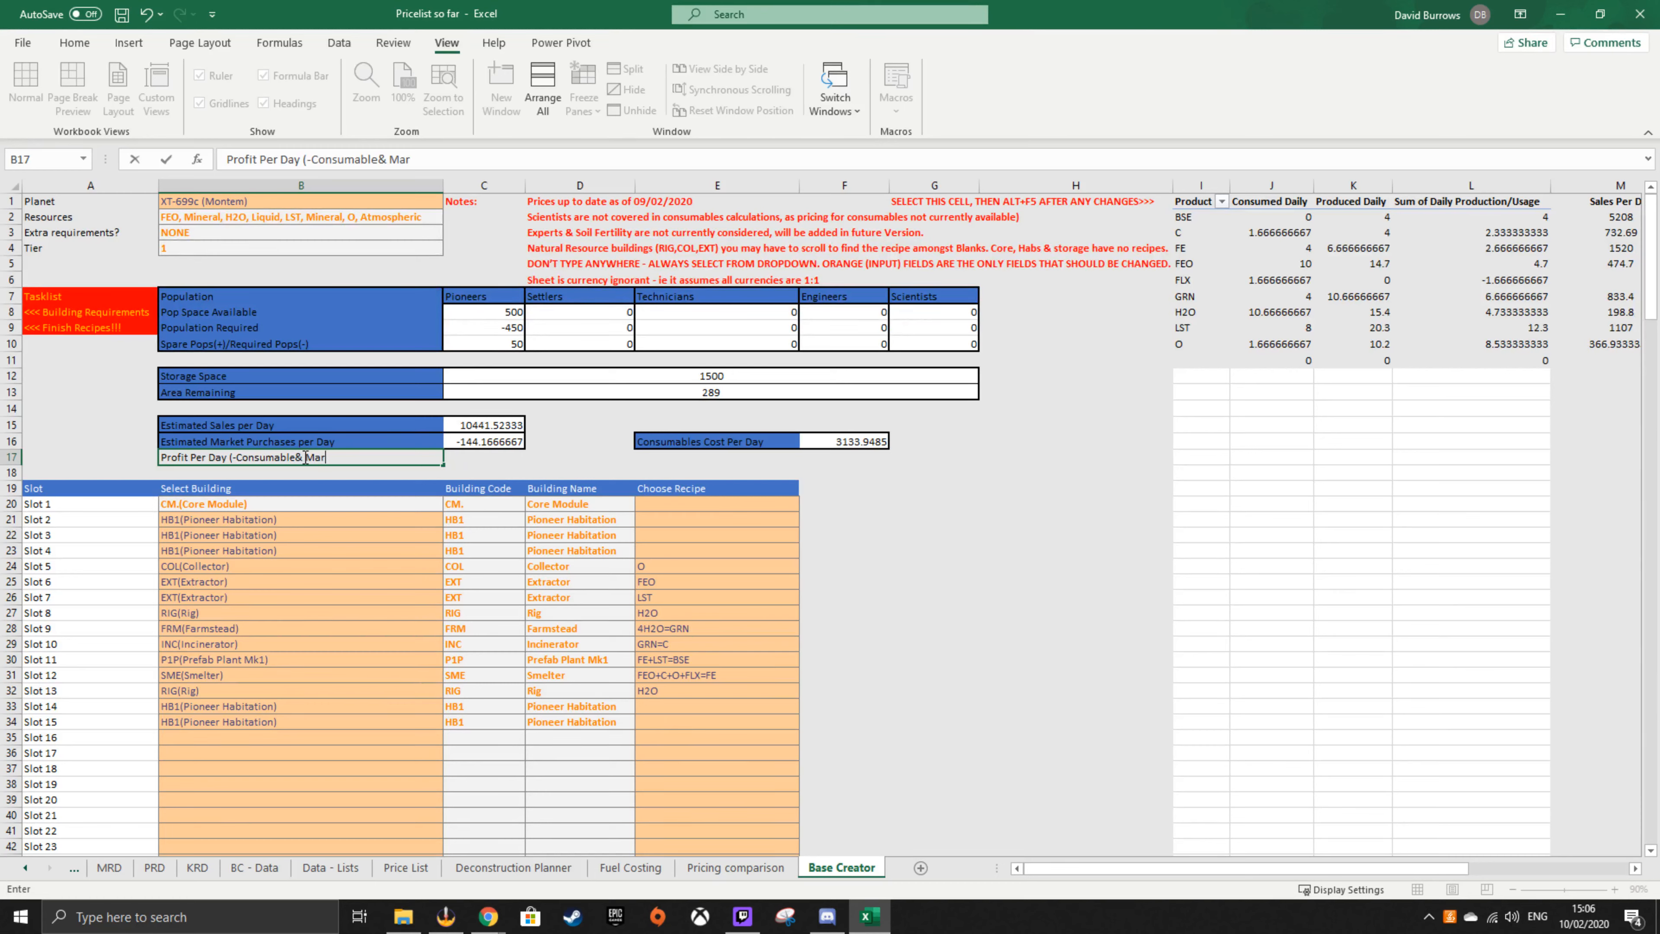
key(Return)
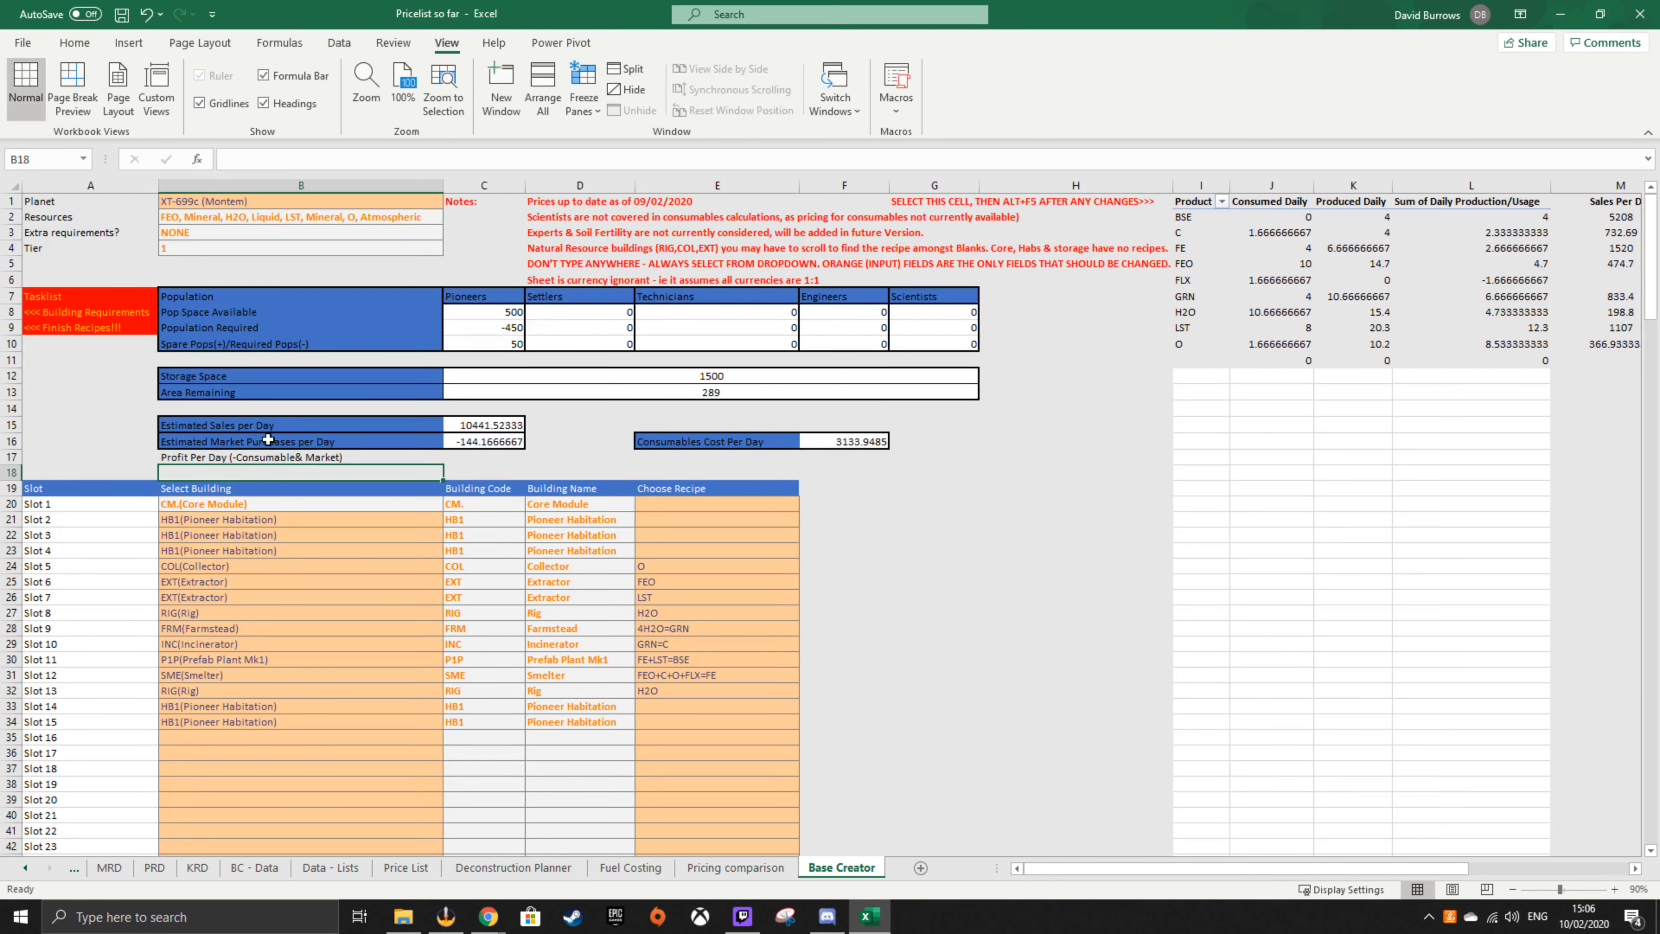
- Calculate the daily profit in C17 with the formula =C15-C16-F16, subtracting market purchases and consumables cost from sales
click(465, 457)
text(=)
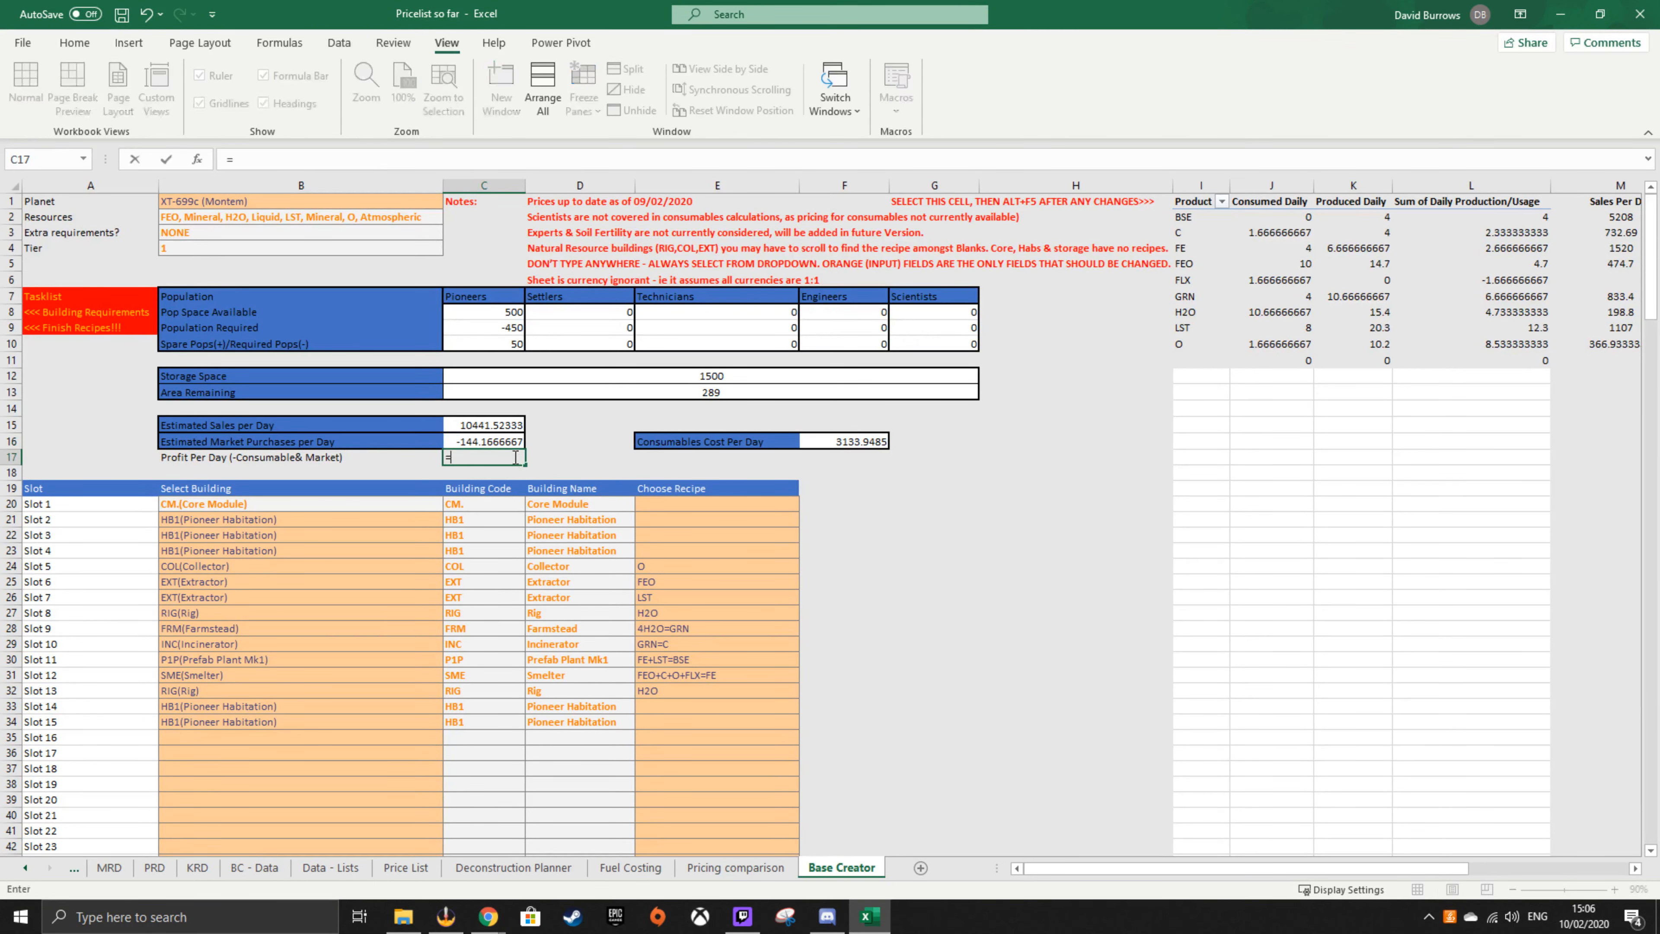
click(511, 425)
text(-)
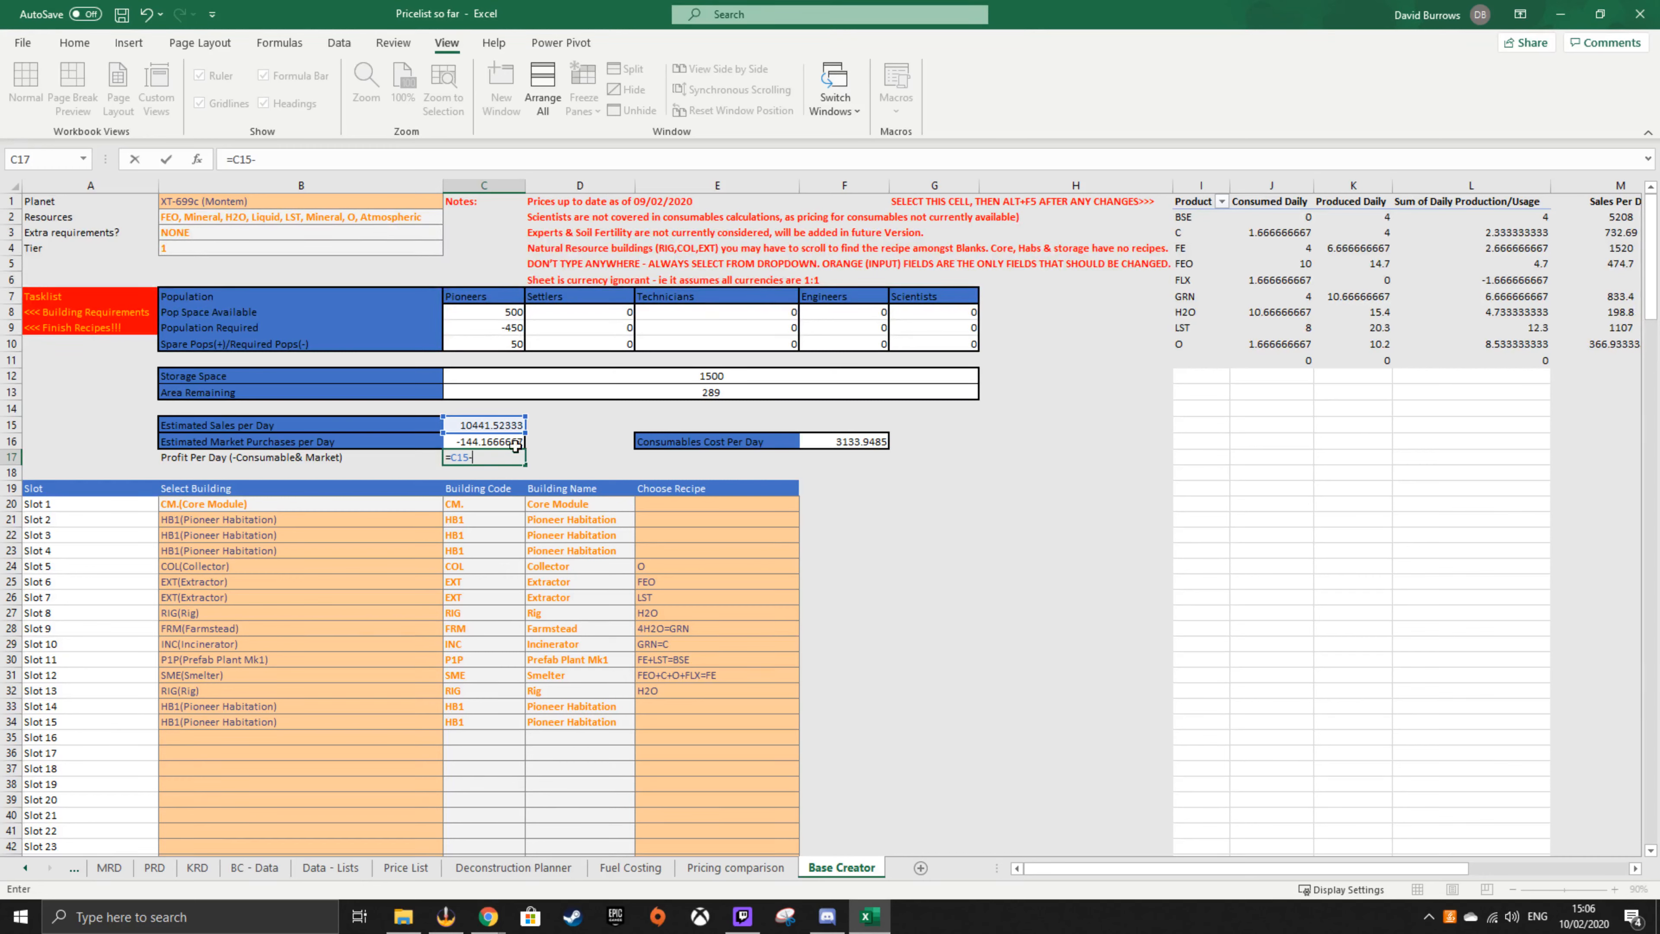
click(507, 439)
text(-)
click(843, 442)
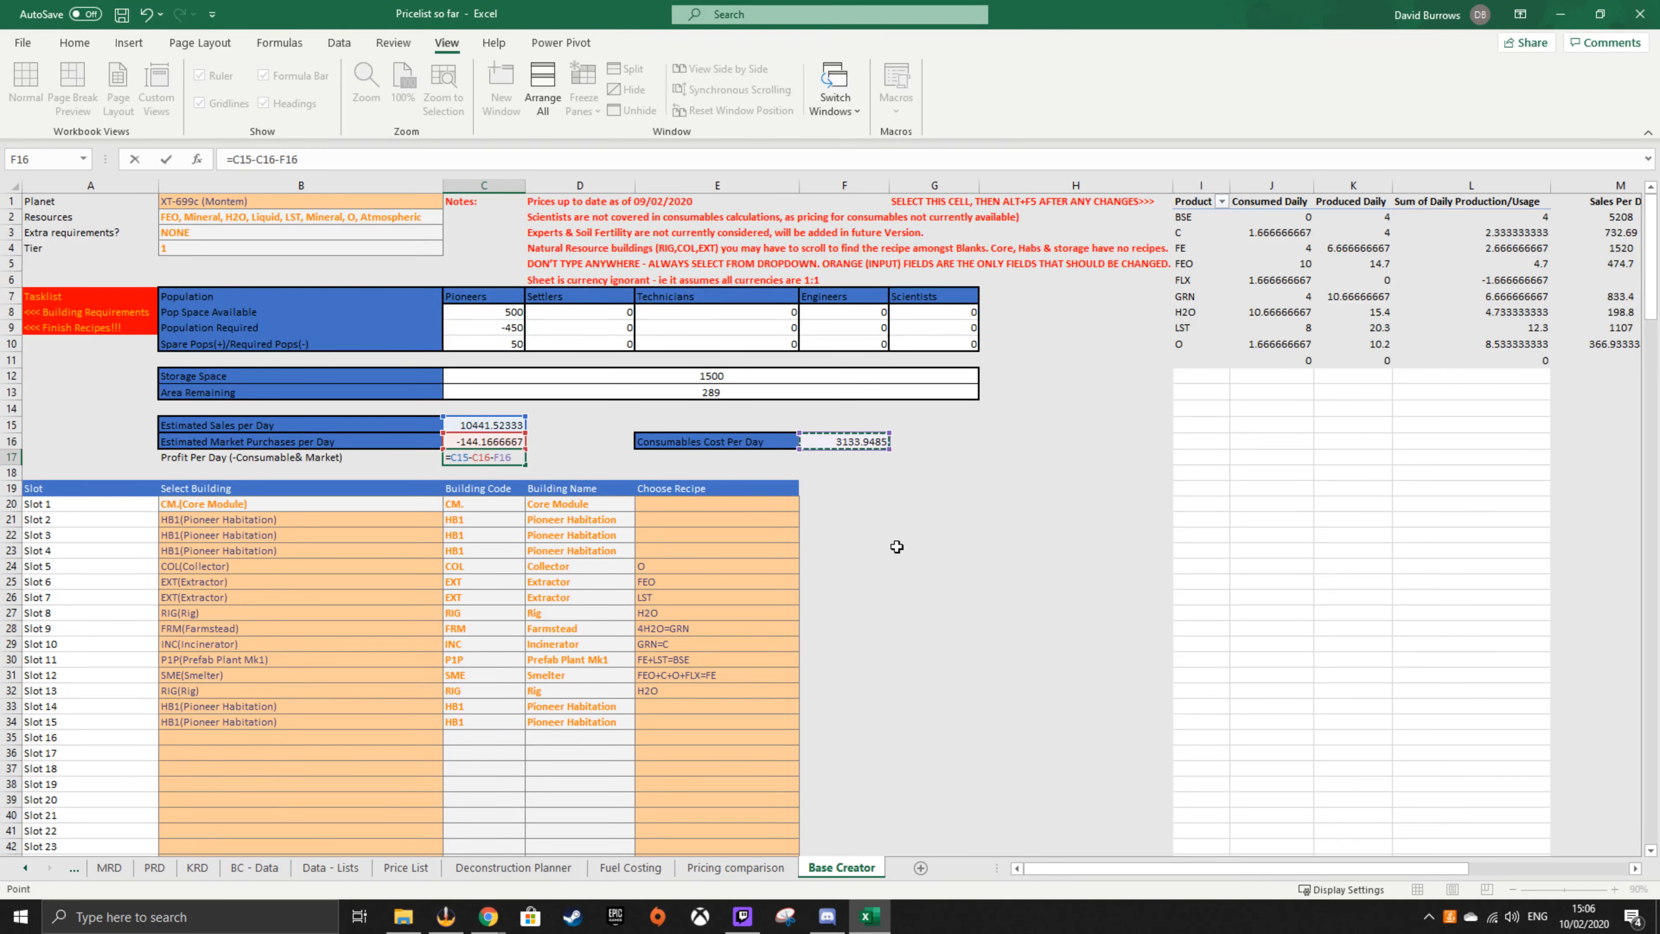
key(Return)
- Add borders to the Profit Per Day label and value, and carry down only the formatting of the Estimated Market Purchases row
drag(504, 457, 301, 457)
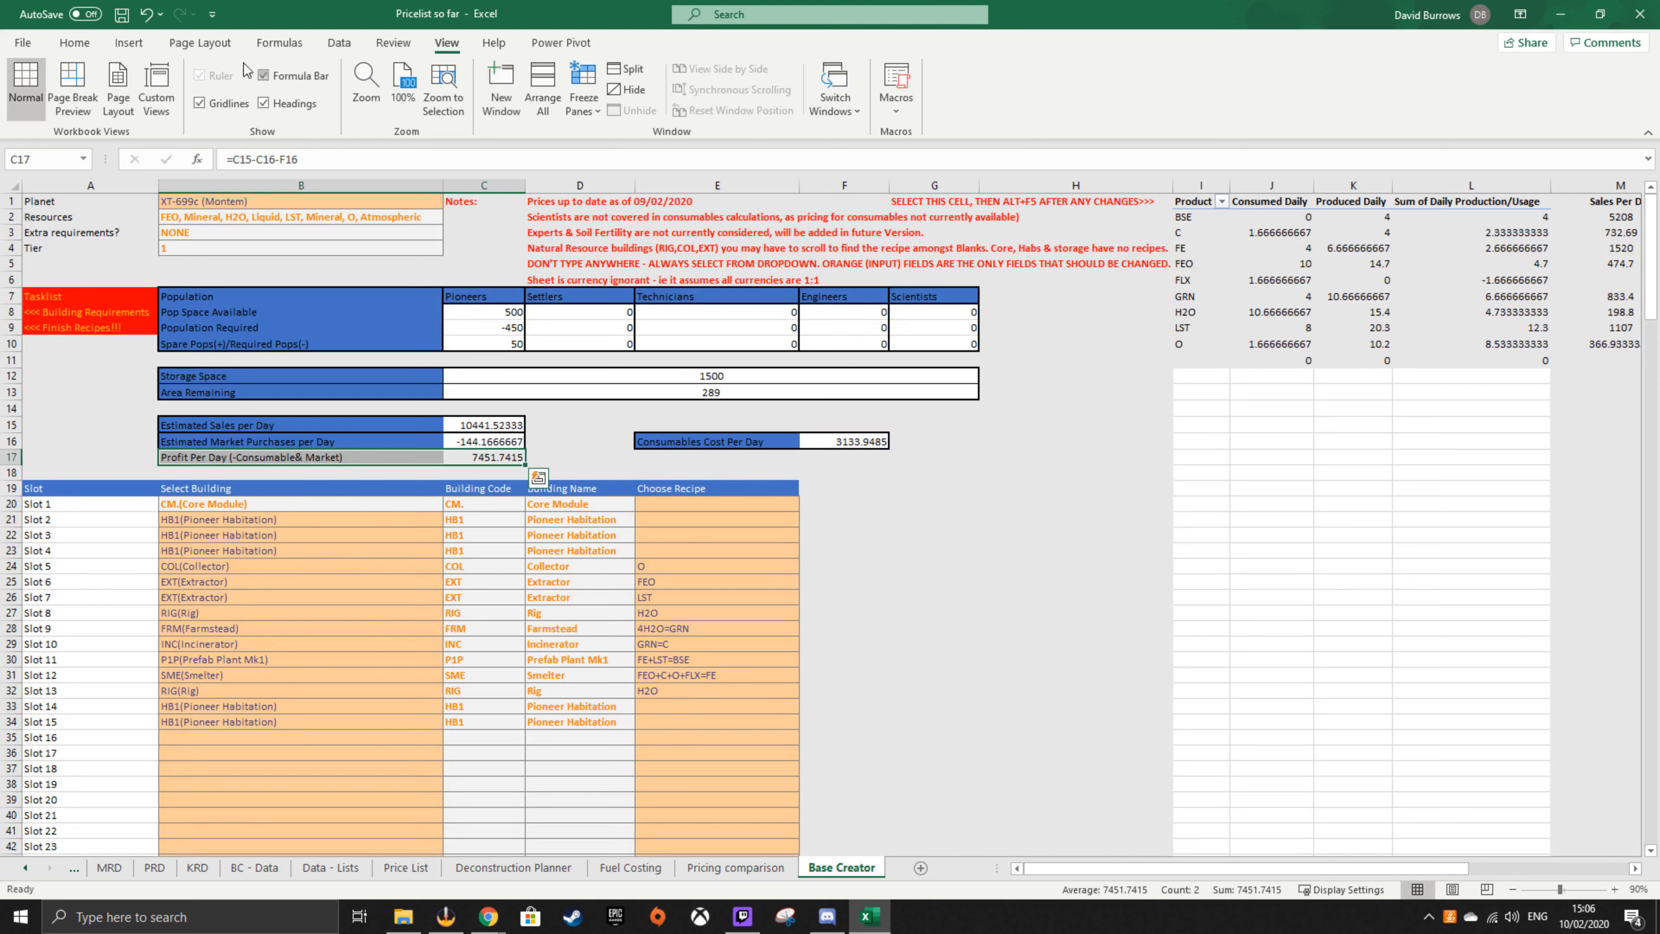
click(74, 43)
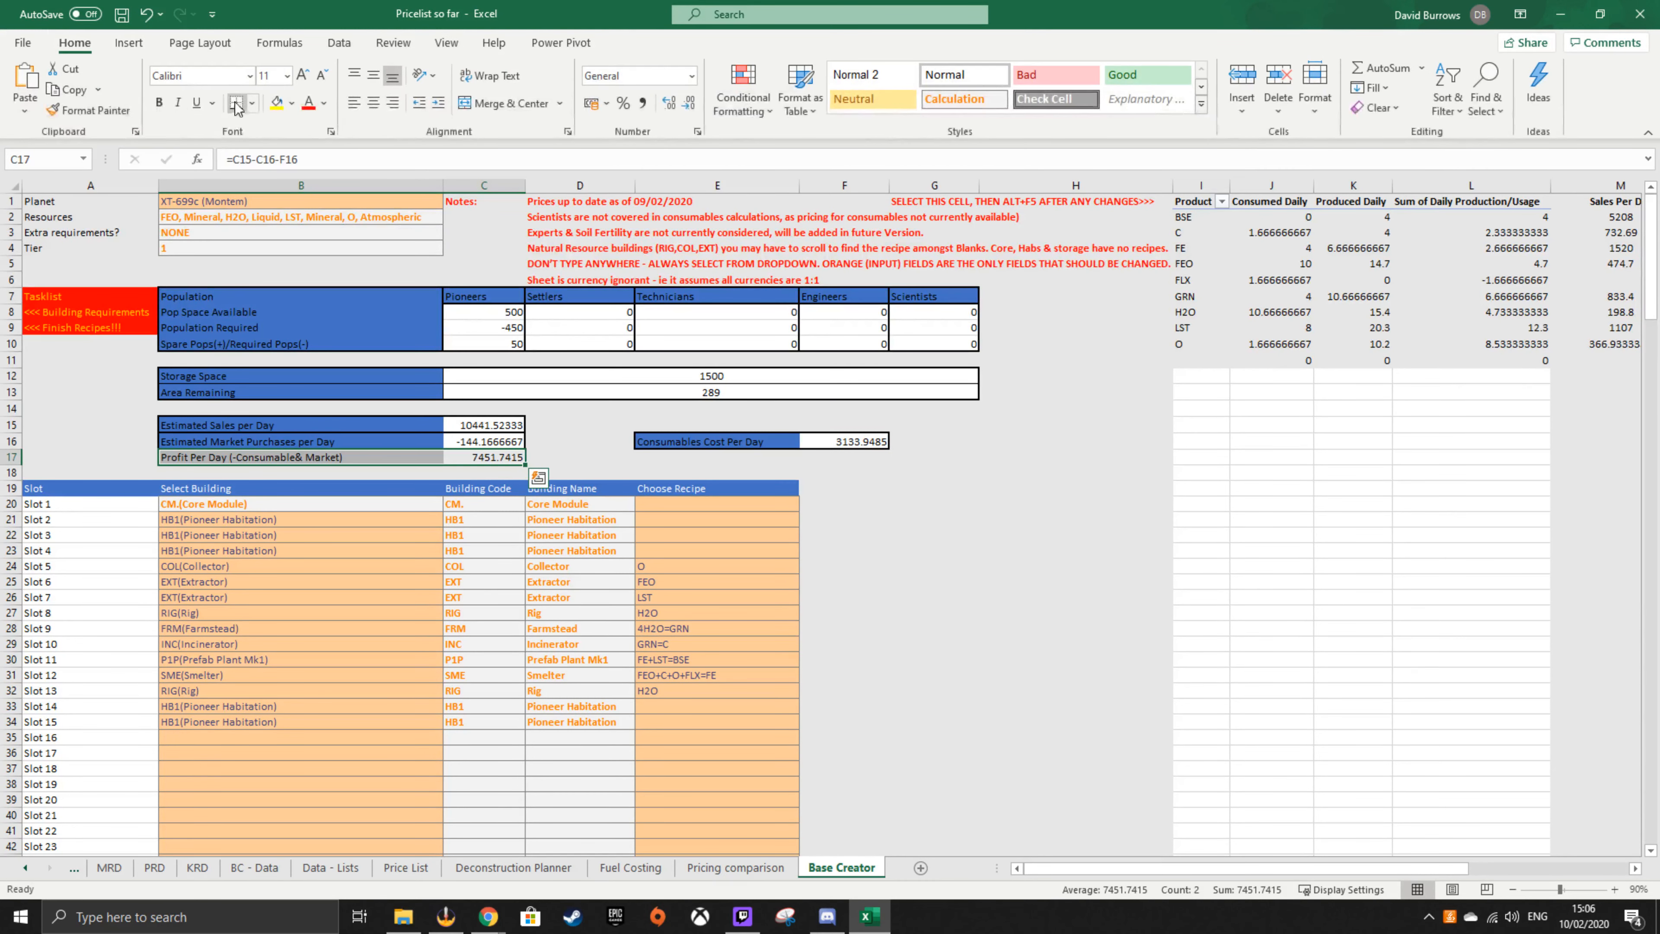
click(251, 102)
click(311, 321)
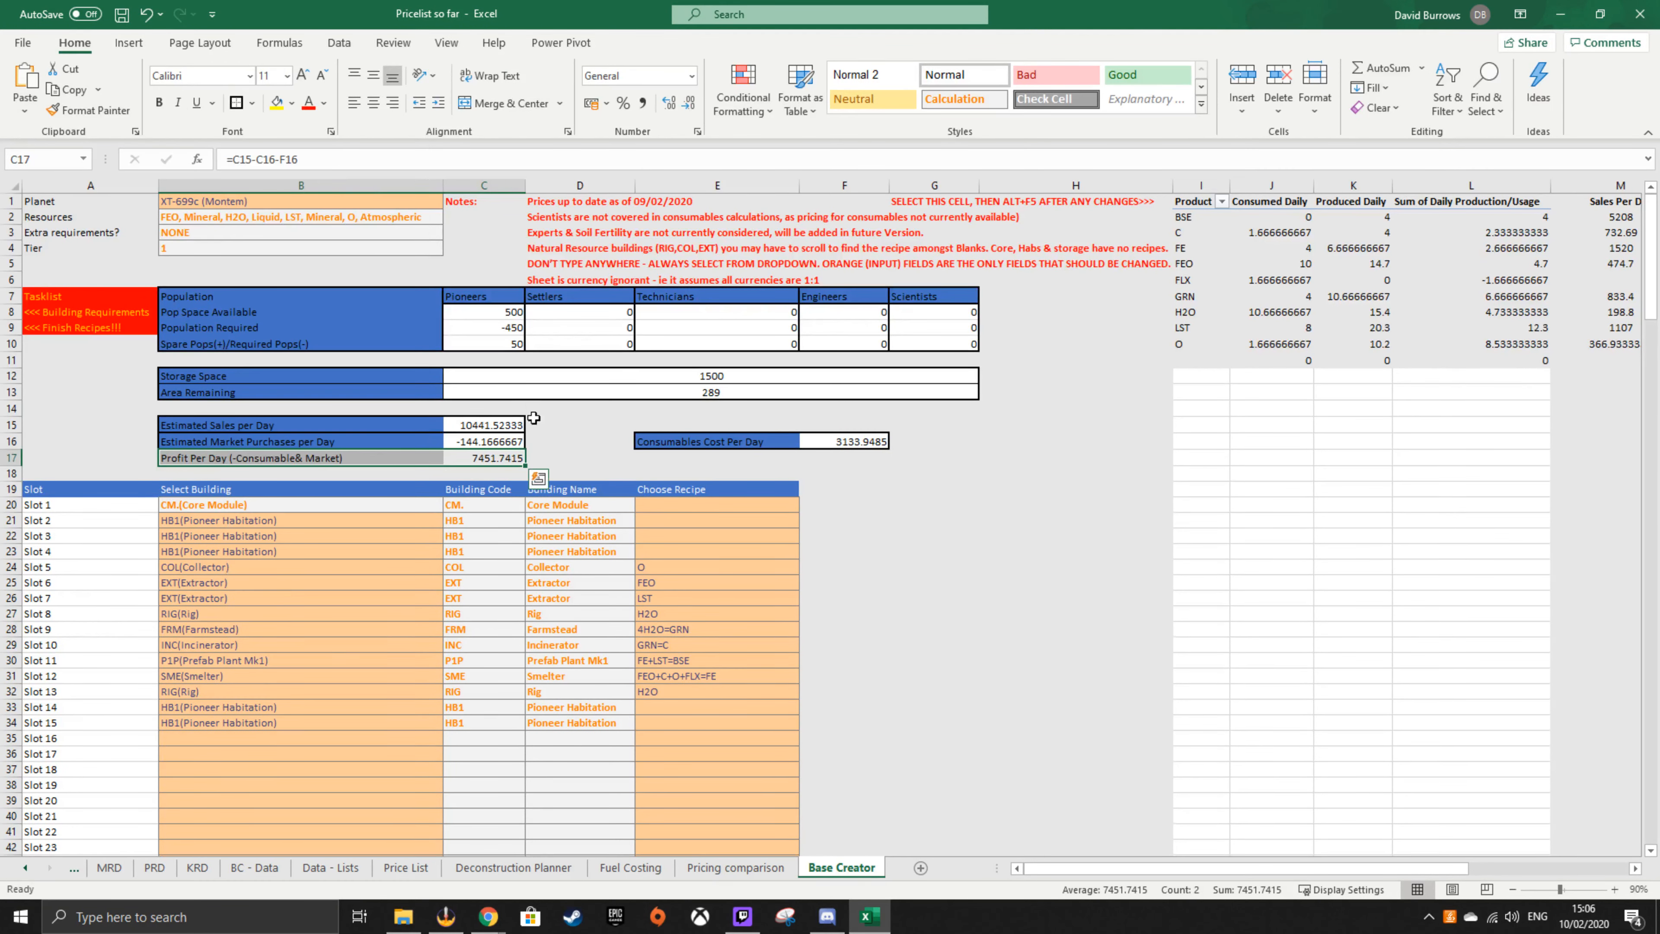
click(582, 445)
drag(300, 443, 528, 466)
click(538, 475)
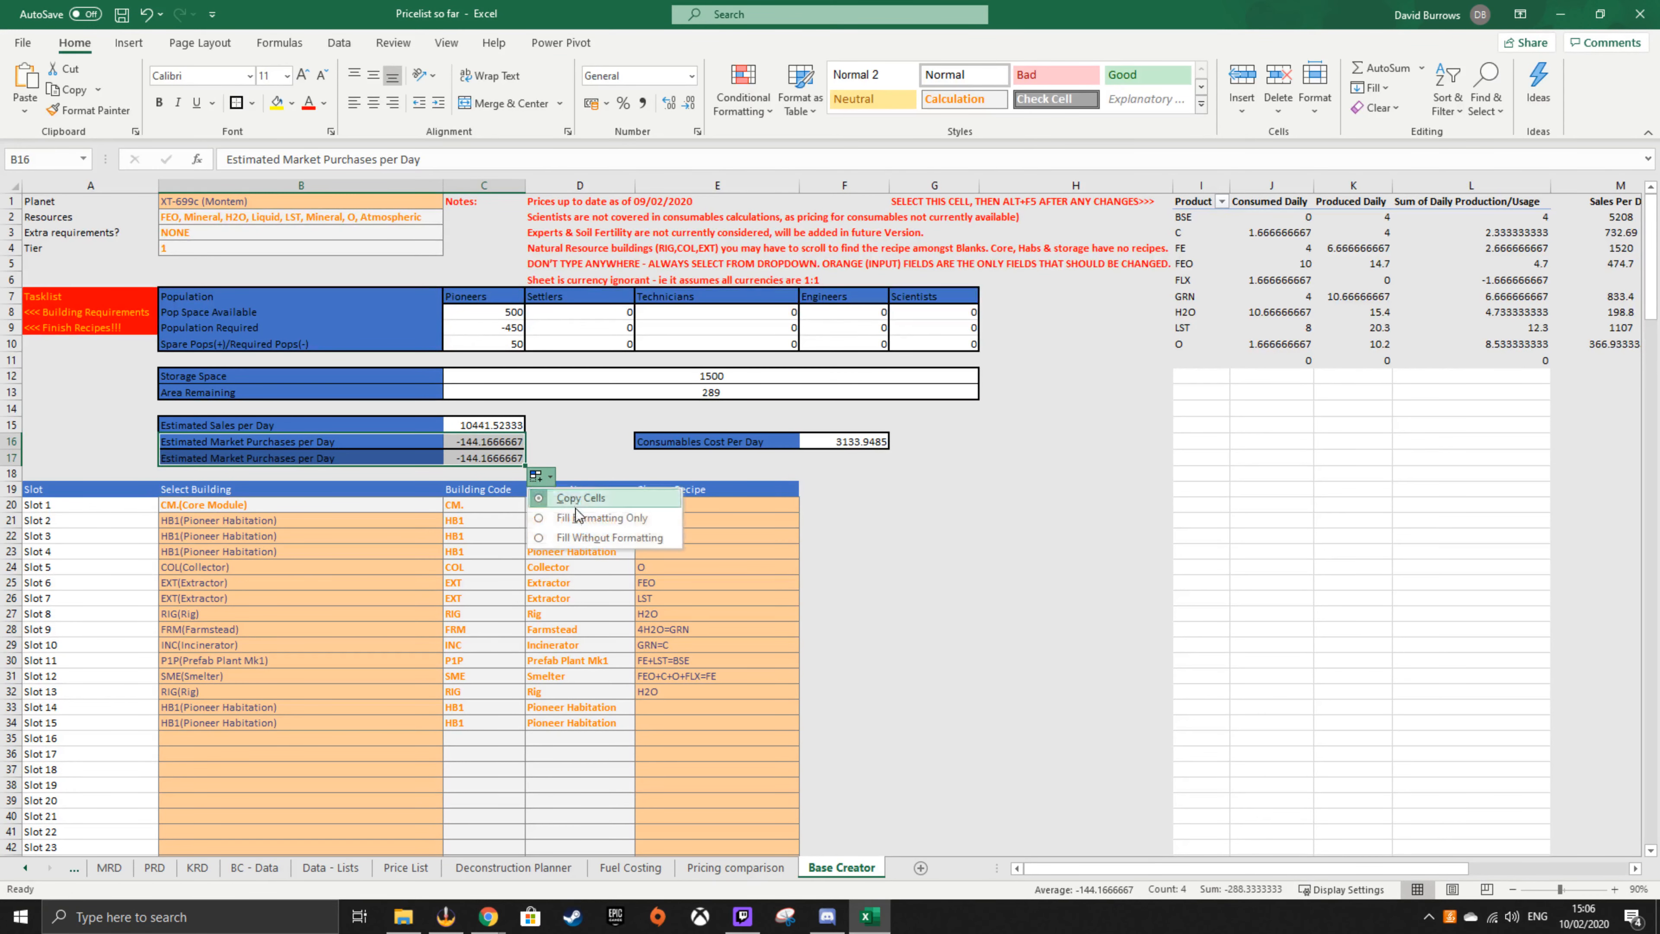
click(586, 538)
key(ctrl+z)
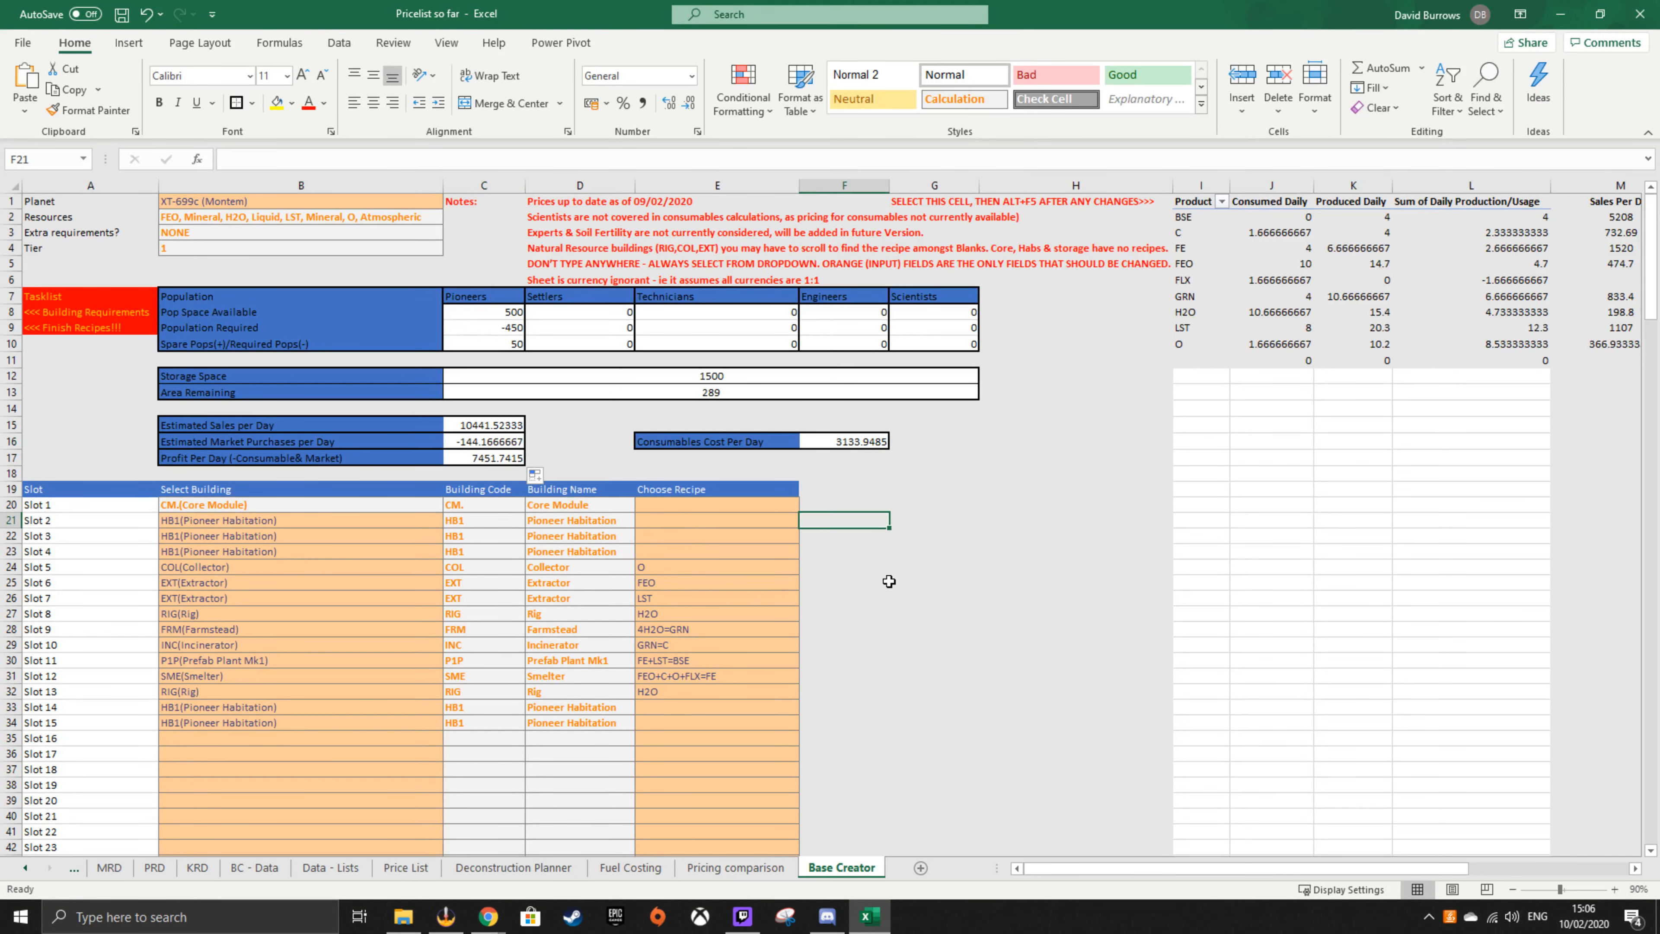
- Review the formatted Profit Per Day row and its formula
click(601, 455)
drag(498, 459, 239, 465)
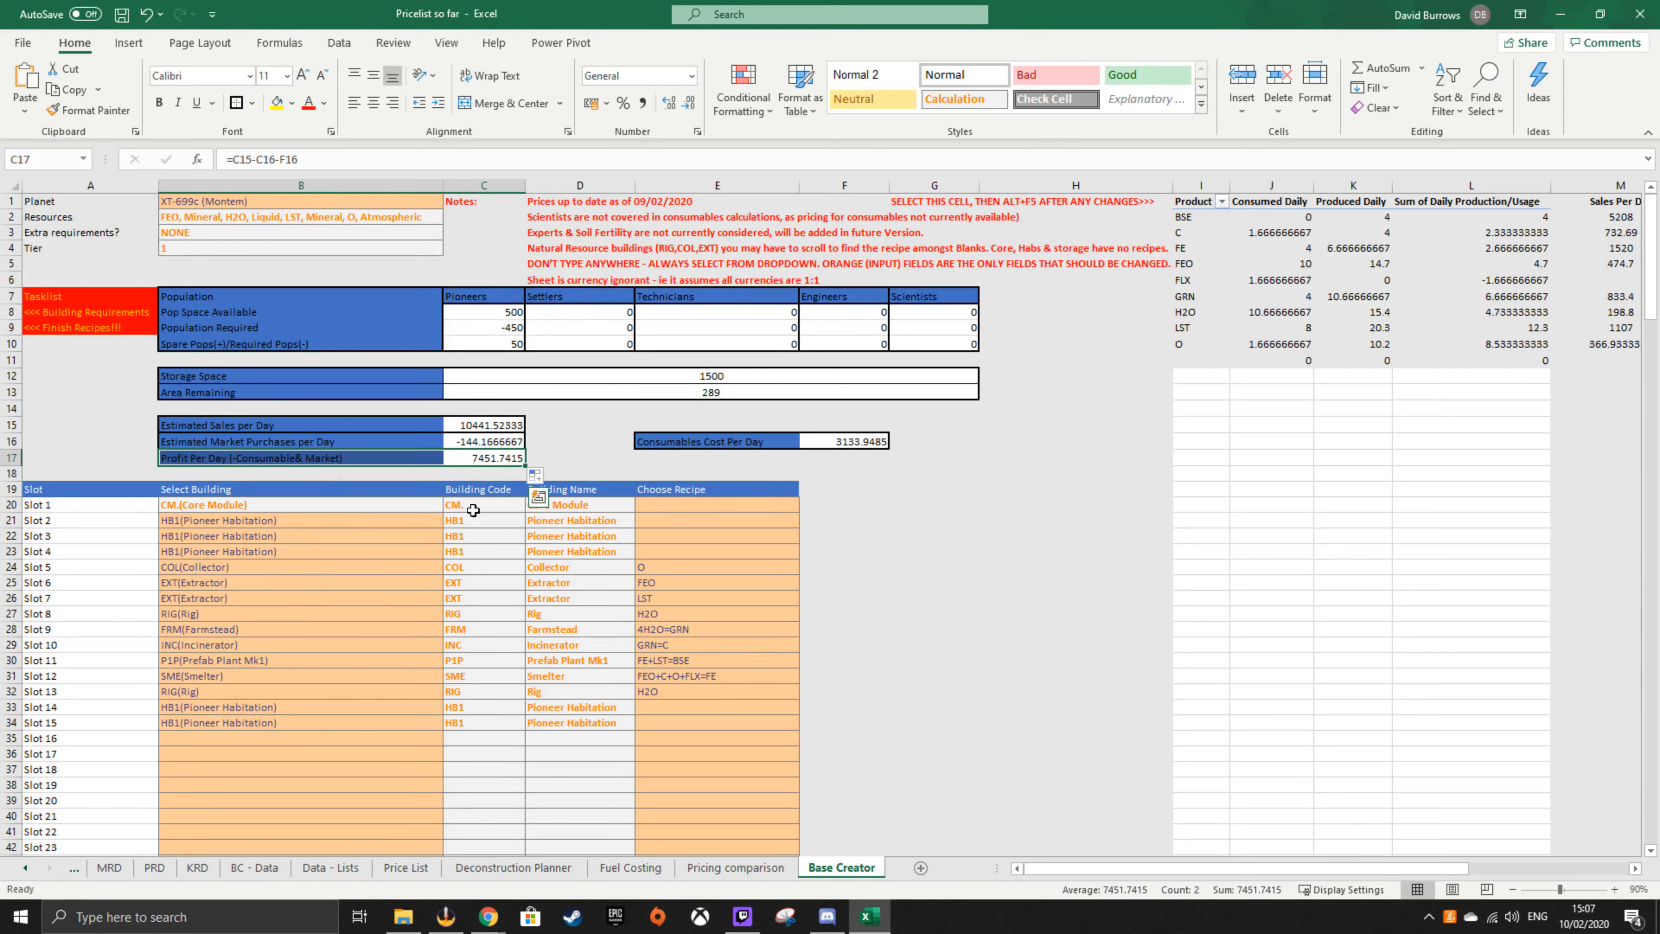
click(861, 545)
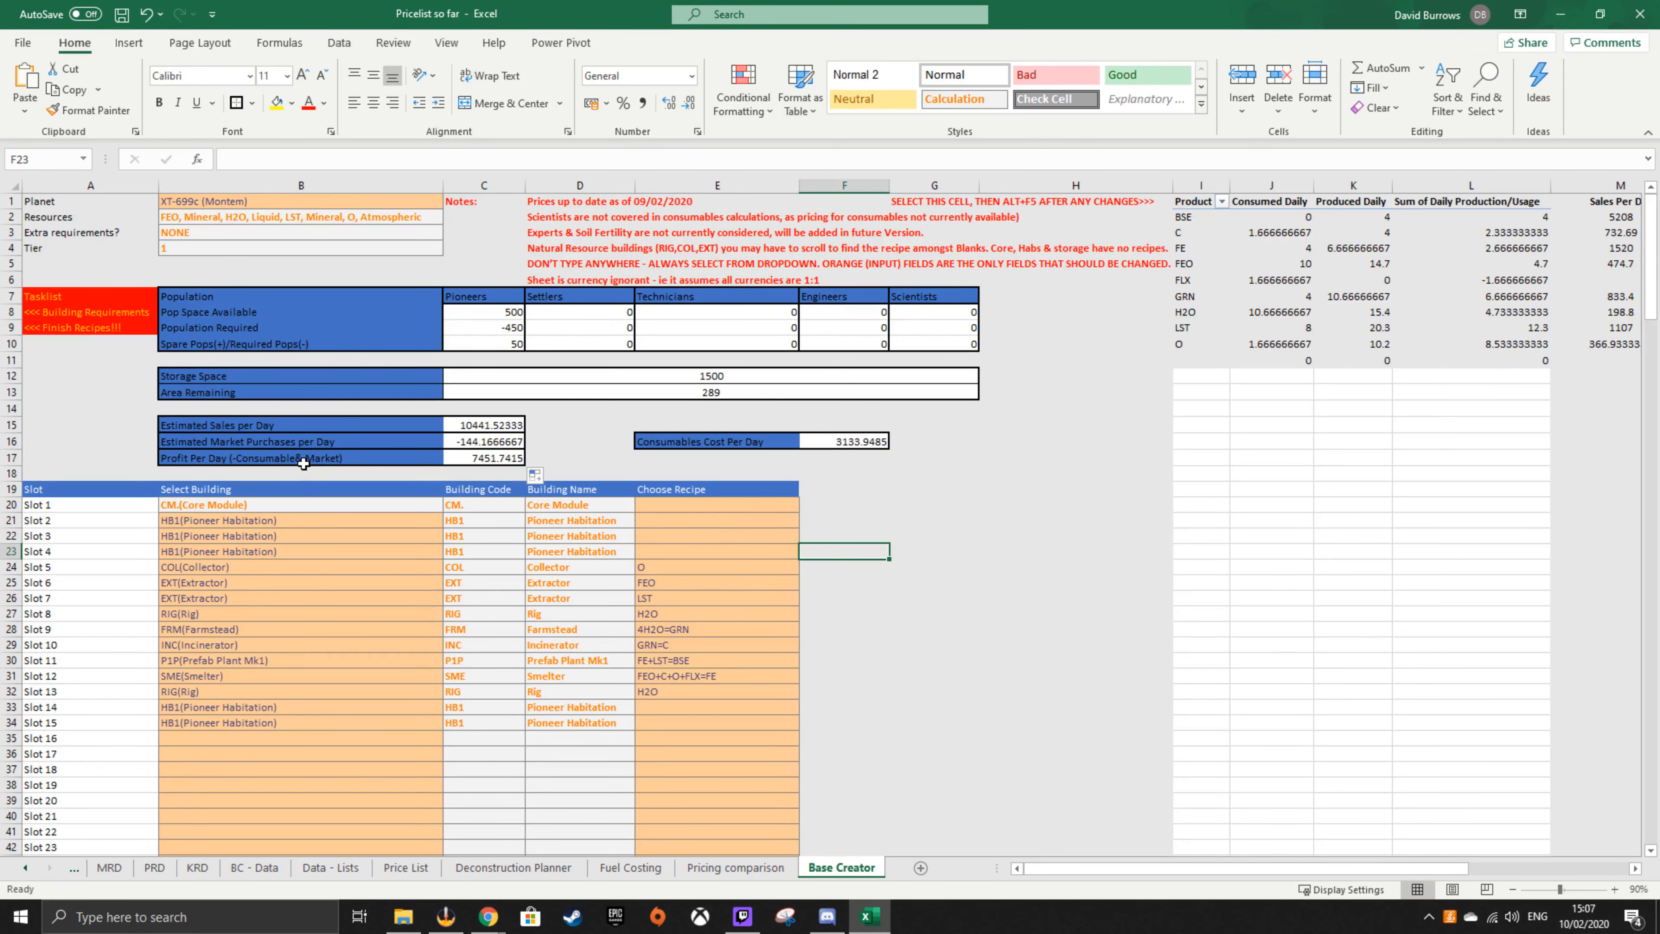
drag(169, 464, 503, 459)
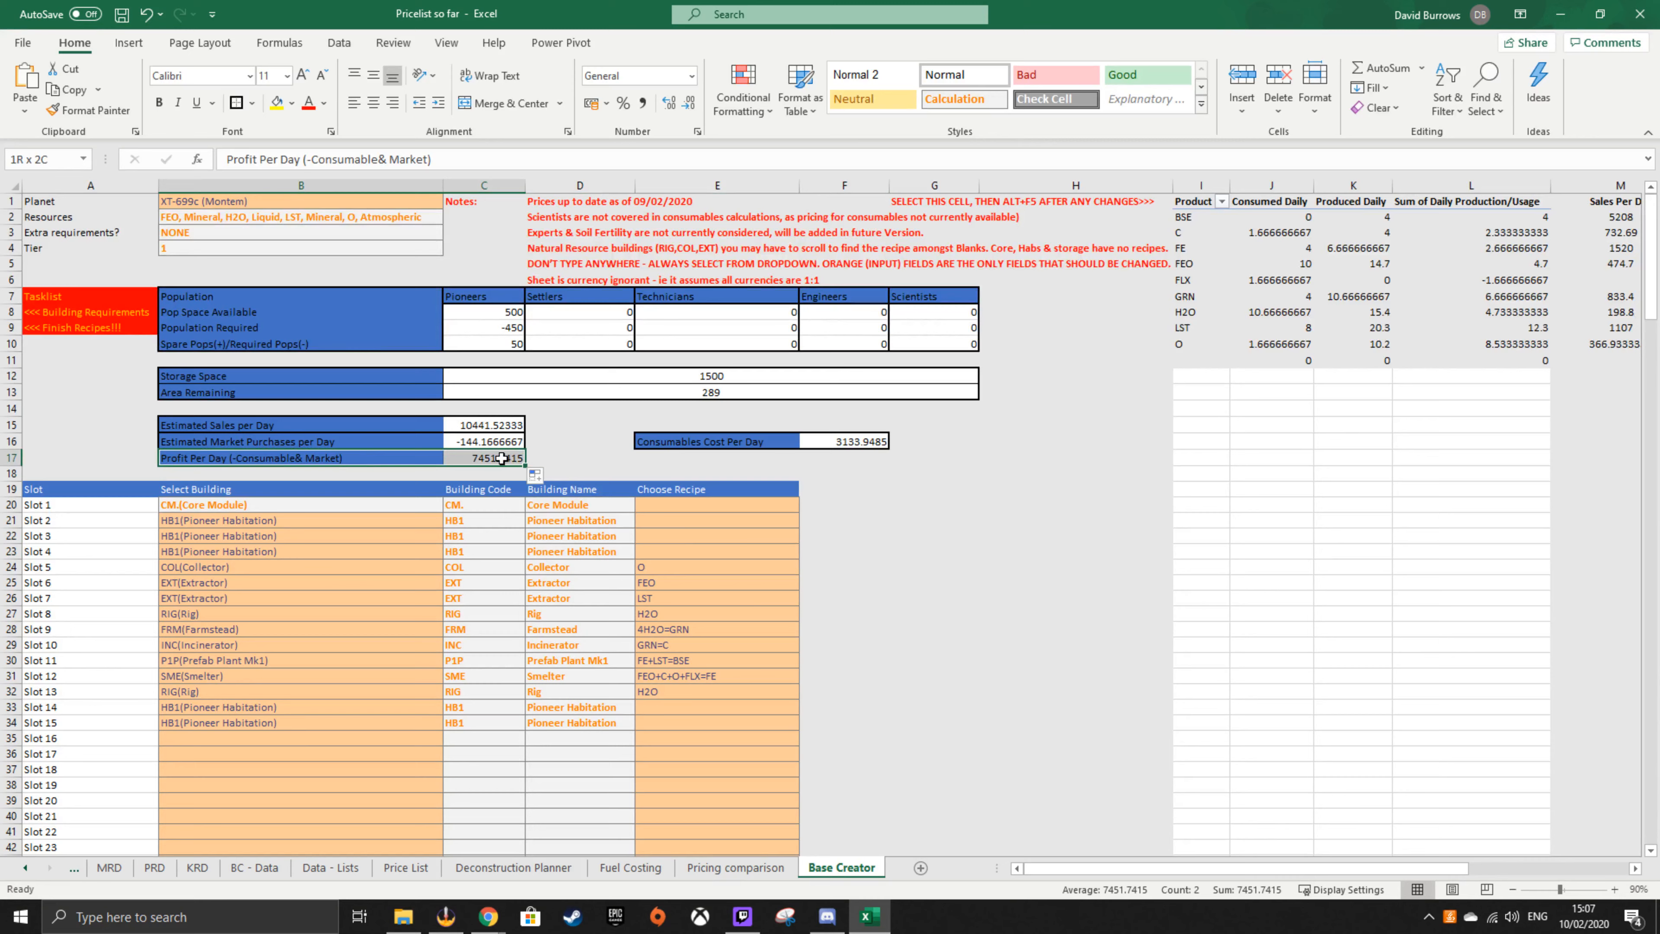
click(958, 690)
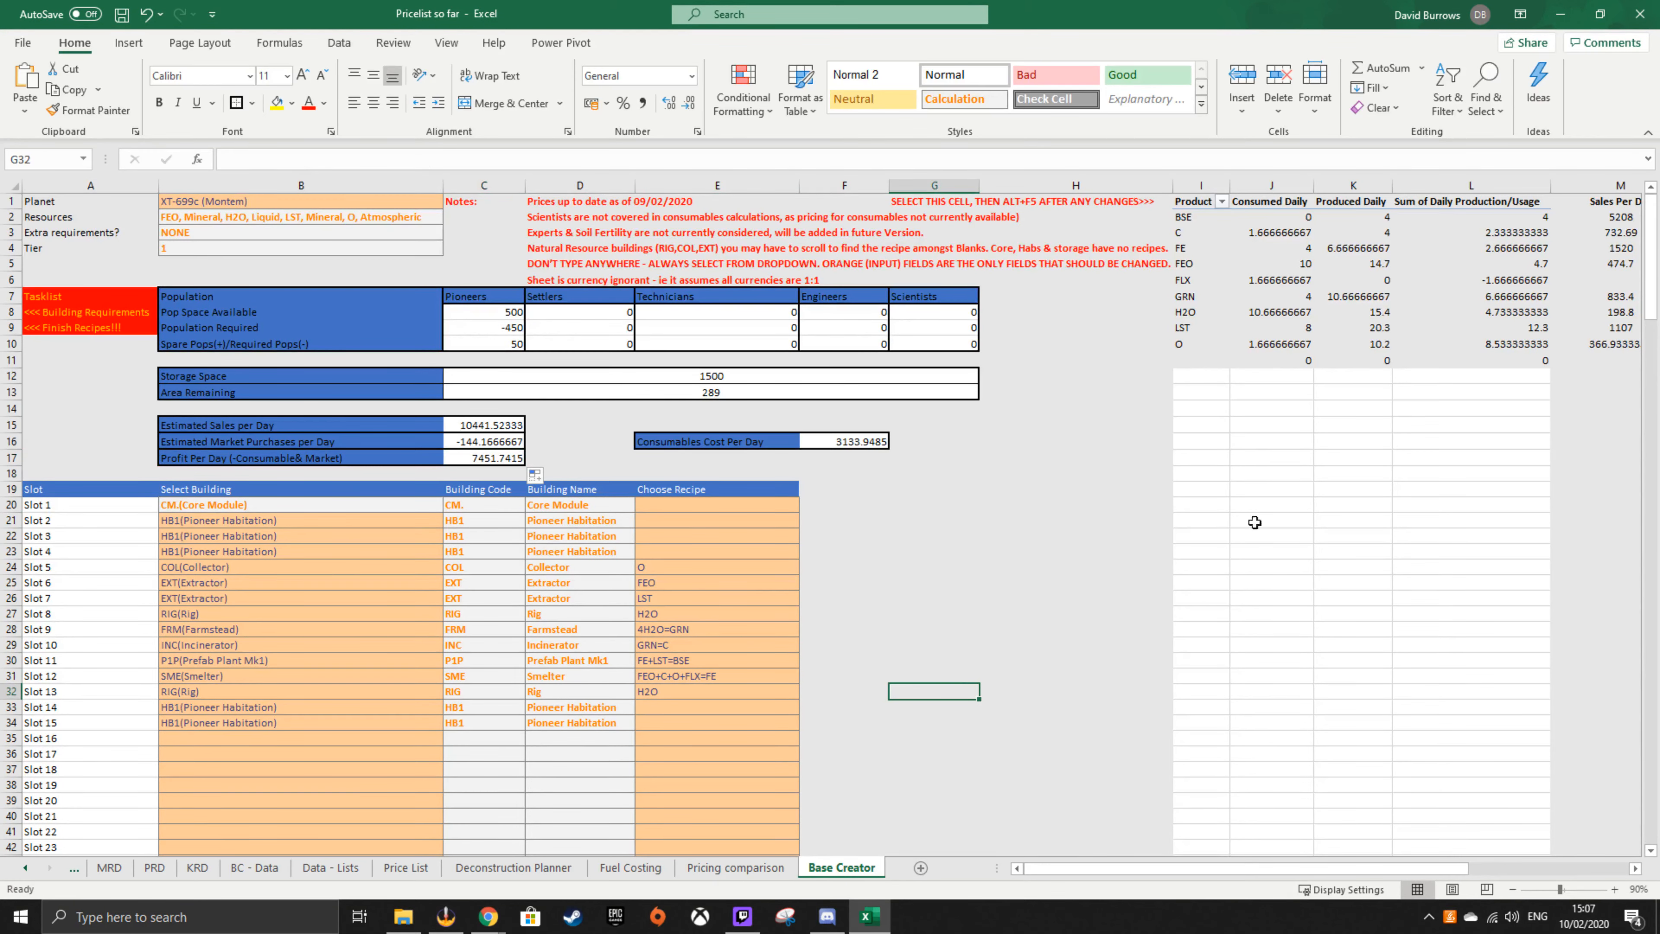
- Examine the FLX row of the product table through to Buy from Market Cost Per day, with the sheet at 80% zoom
mouse_move(1373, 870)
mouse_down()
mouse_move(1418, 875)
mouse_move(1363, 875)
mouse_up()
drag(1210, 870, 1170, 863)
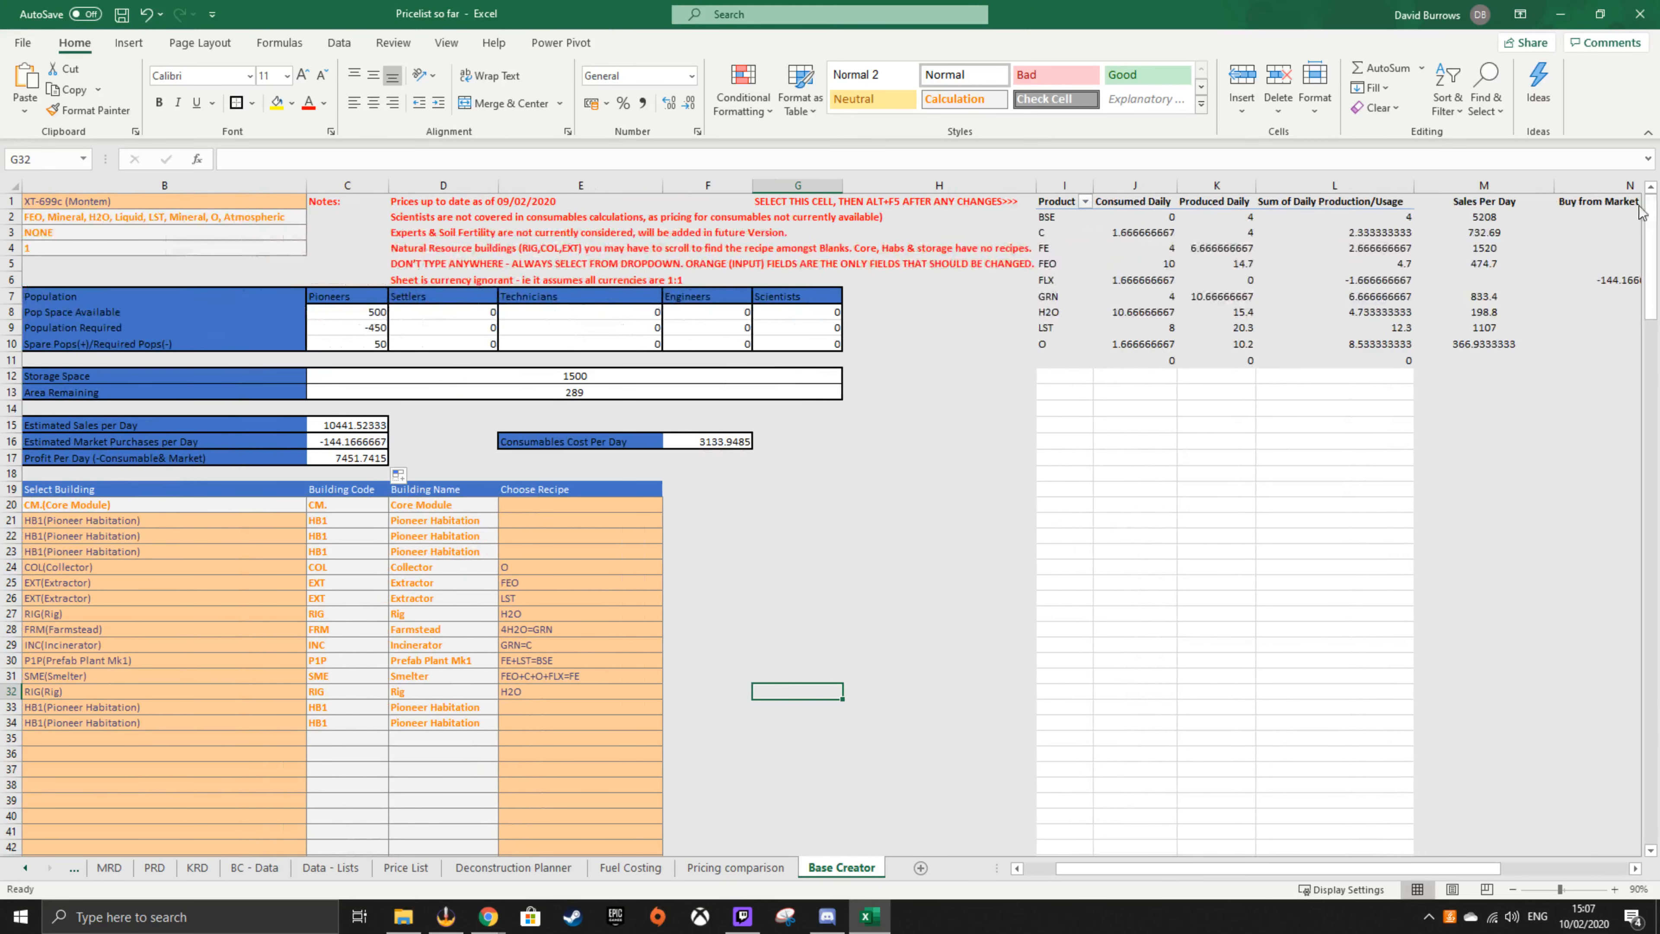
drag(1603, 279, 1059, 280)
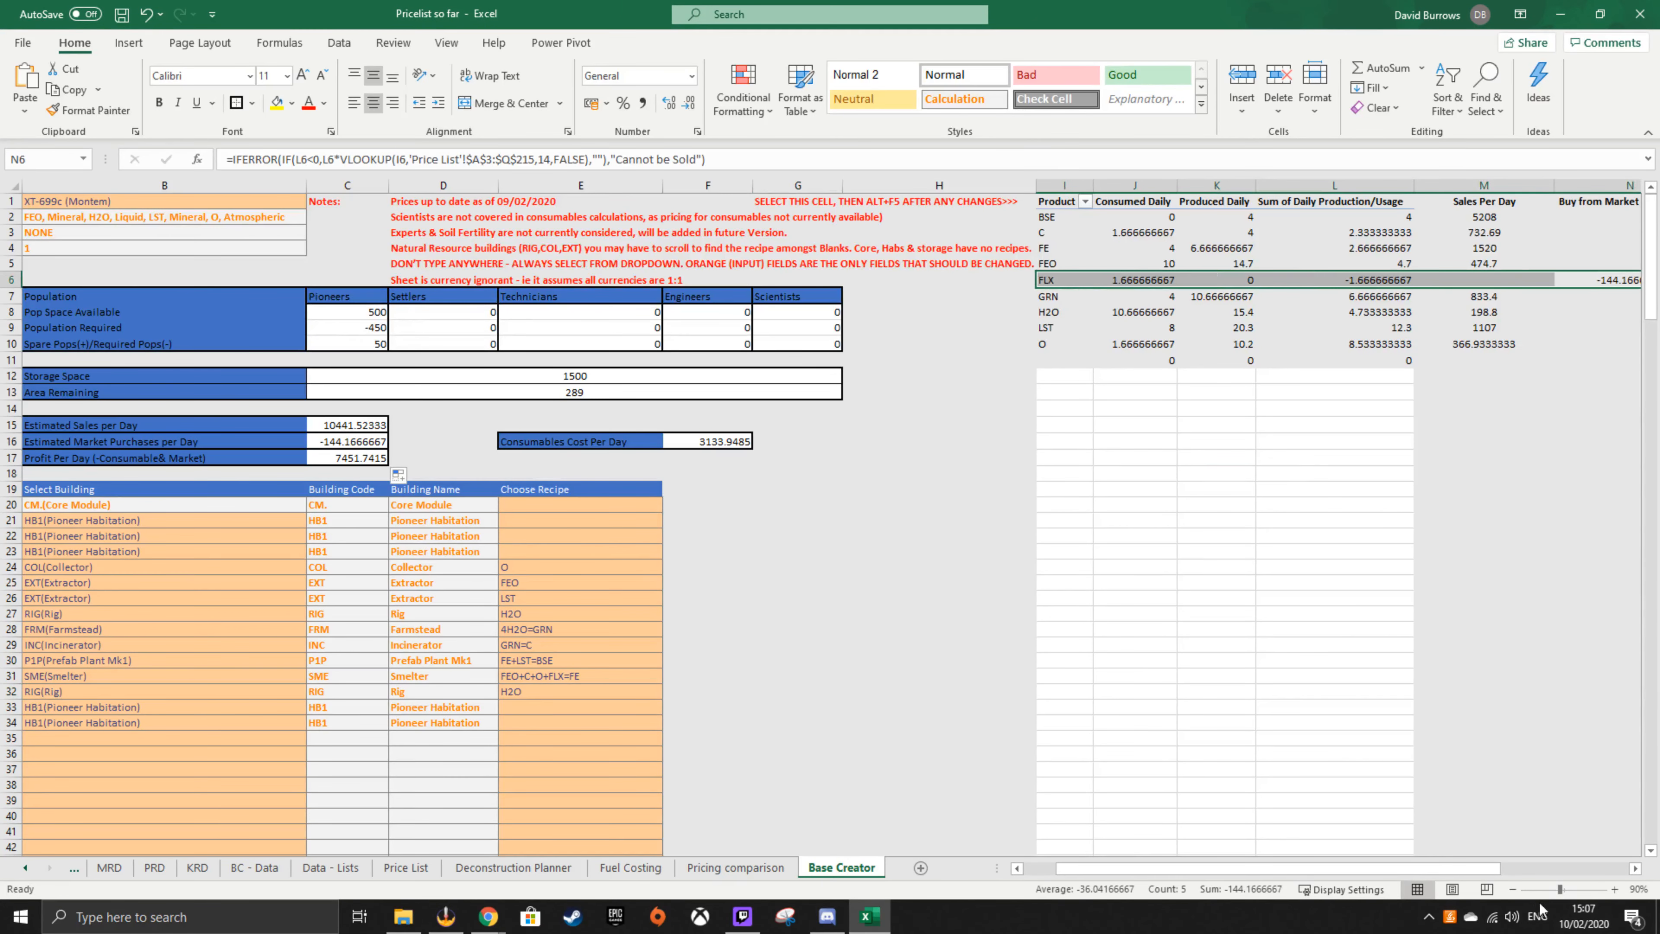
click(1511, 889)
click(1511, 889)
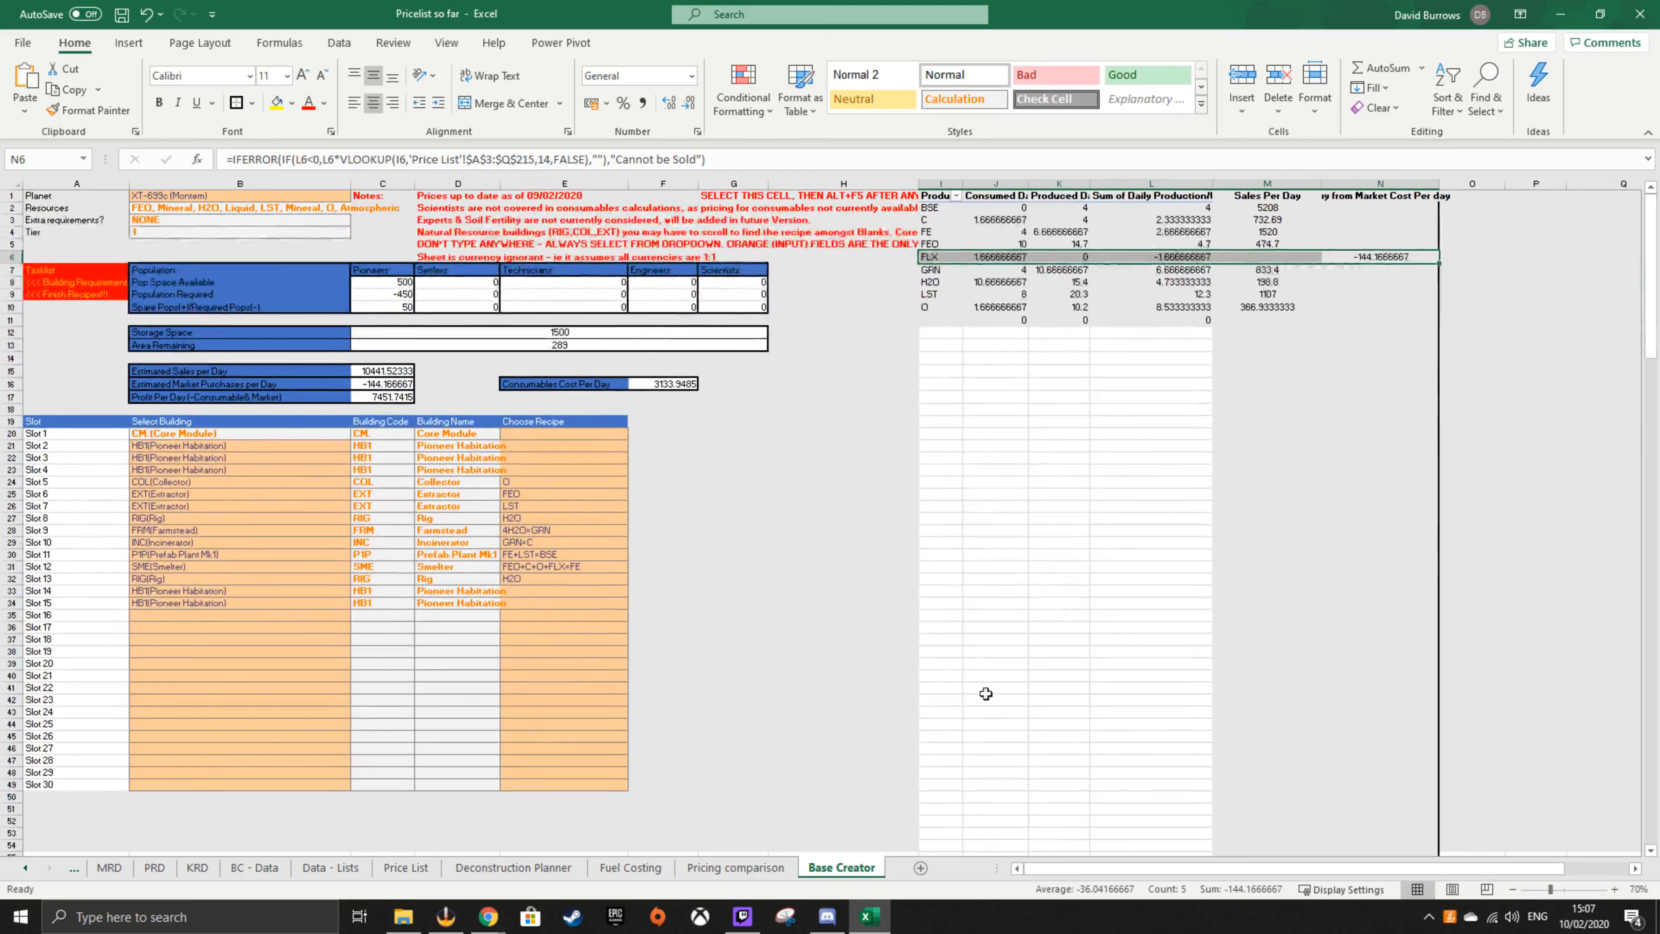
click(940, 652)
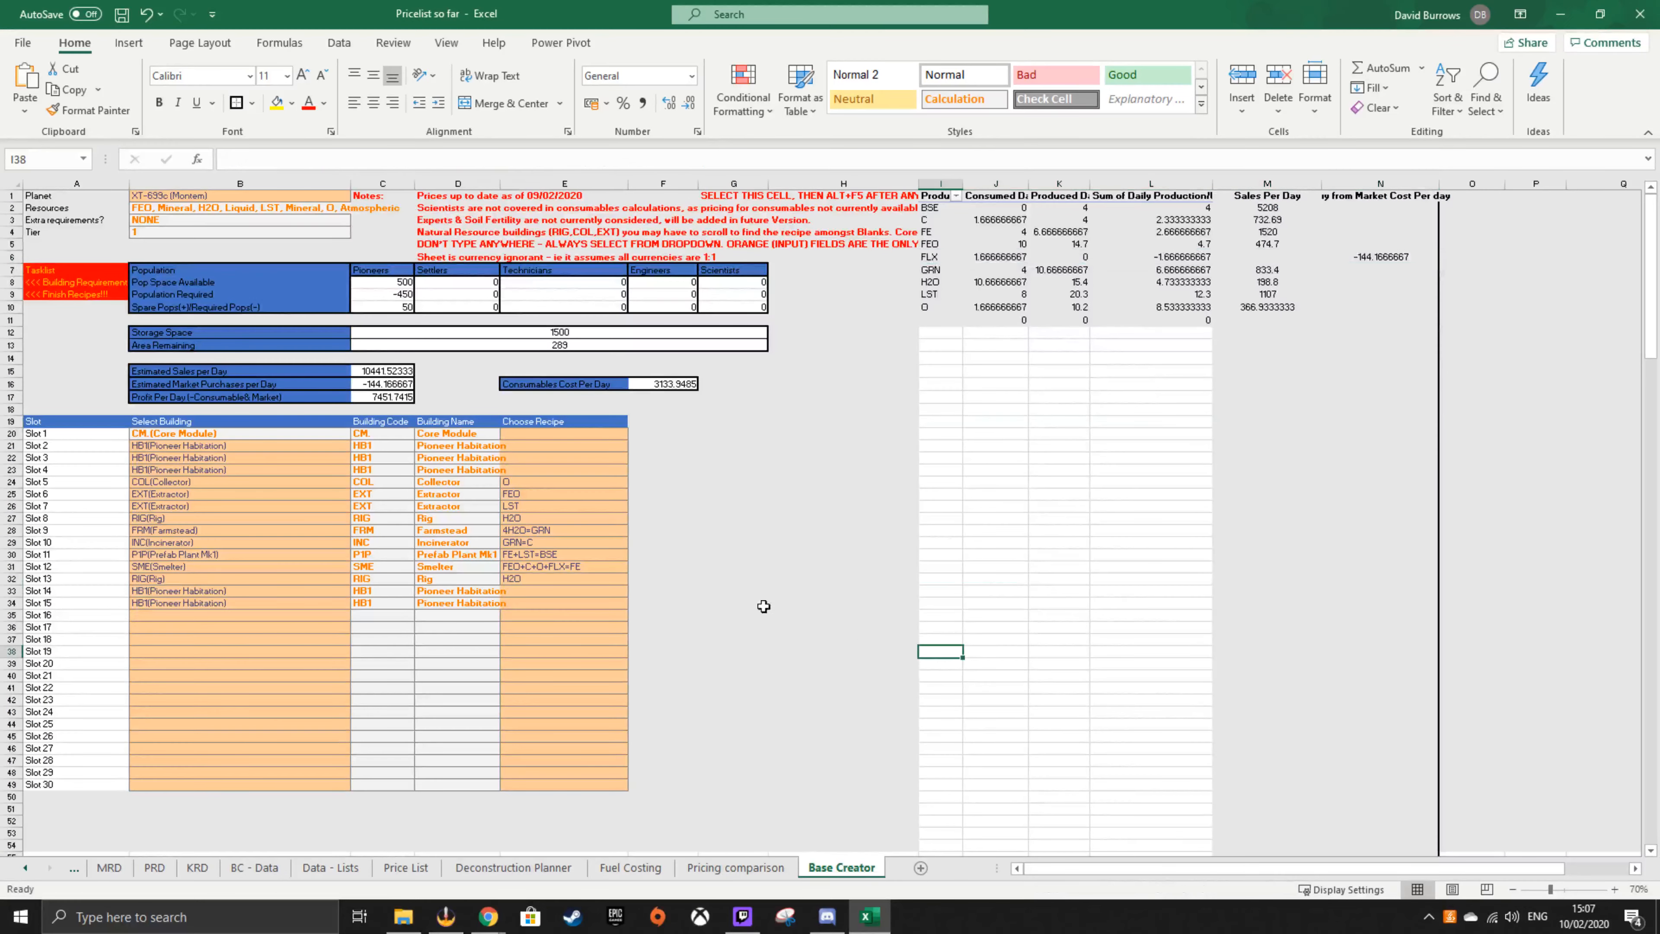
click(1615, 890)
drag(1373, 868, 1340, 868)
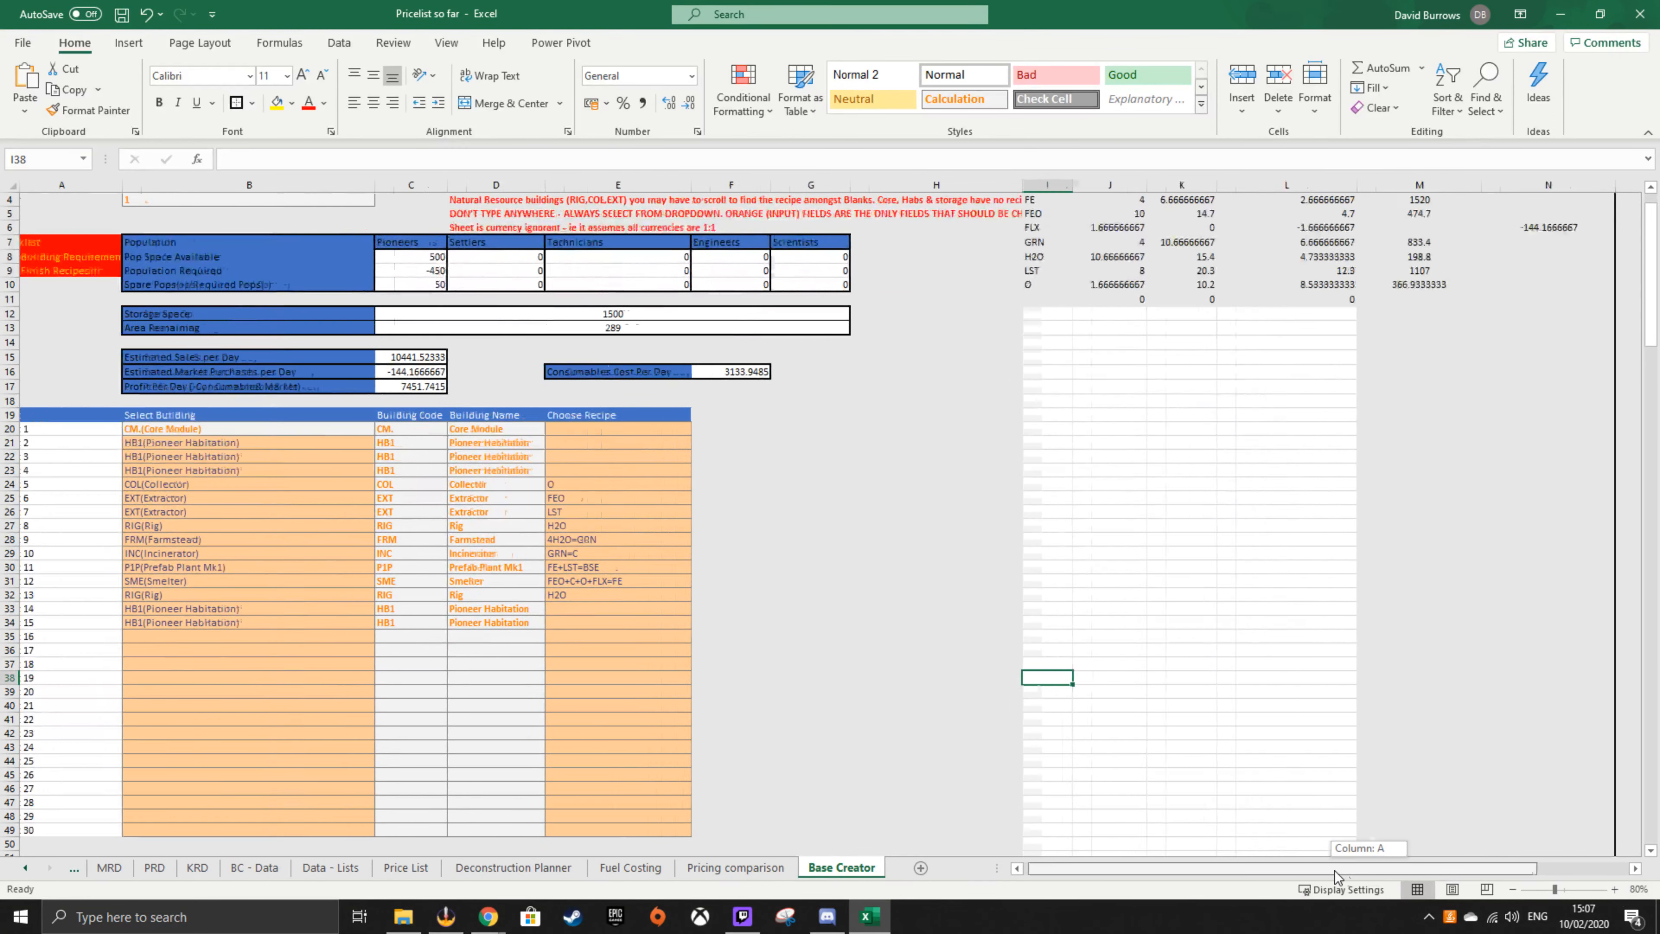
scroll(1246, 749, up, 1)
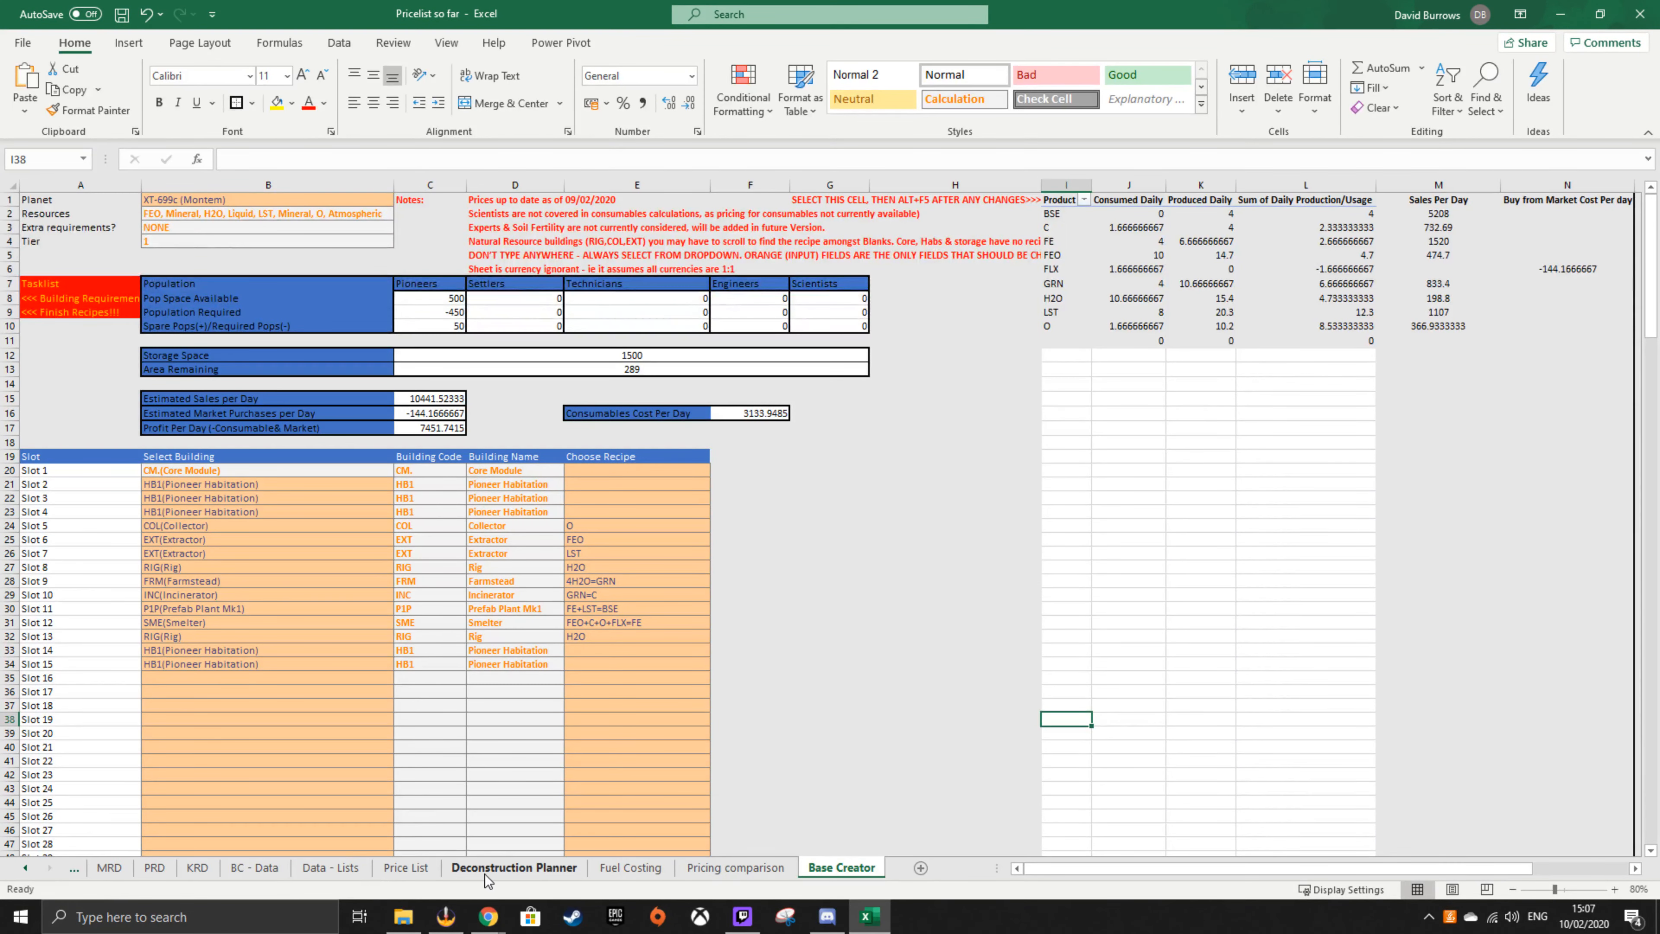
- Switch to Prosperous Universe in the Chrome browser and open the saved EXCEL COPY PROM screen
mouse_move(488, 916)
click(429, 868)
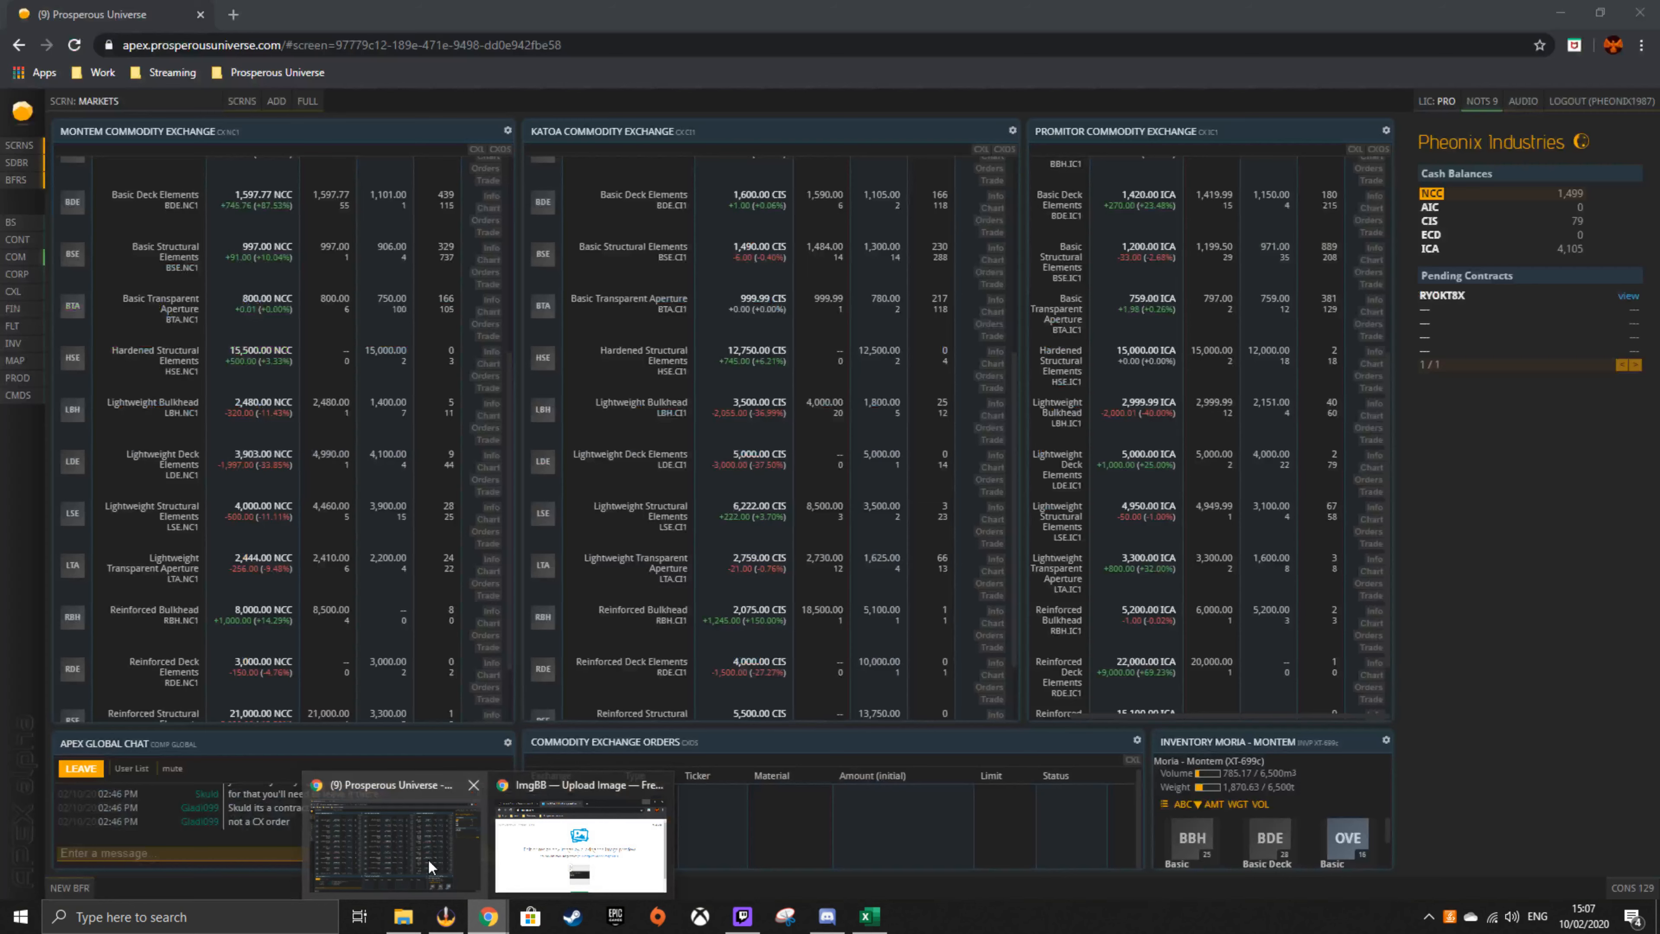
mouse_move(241, 101)
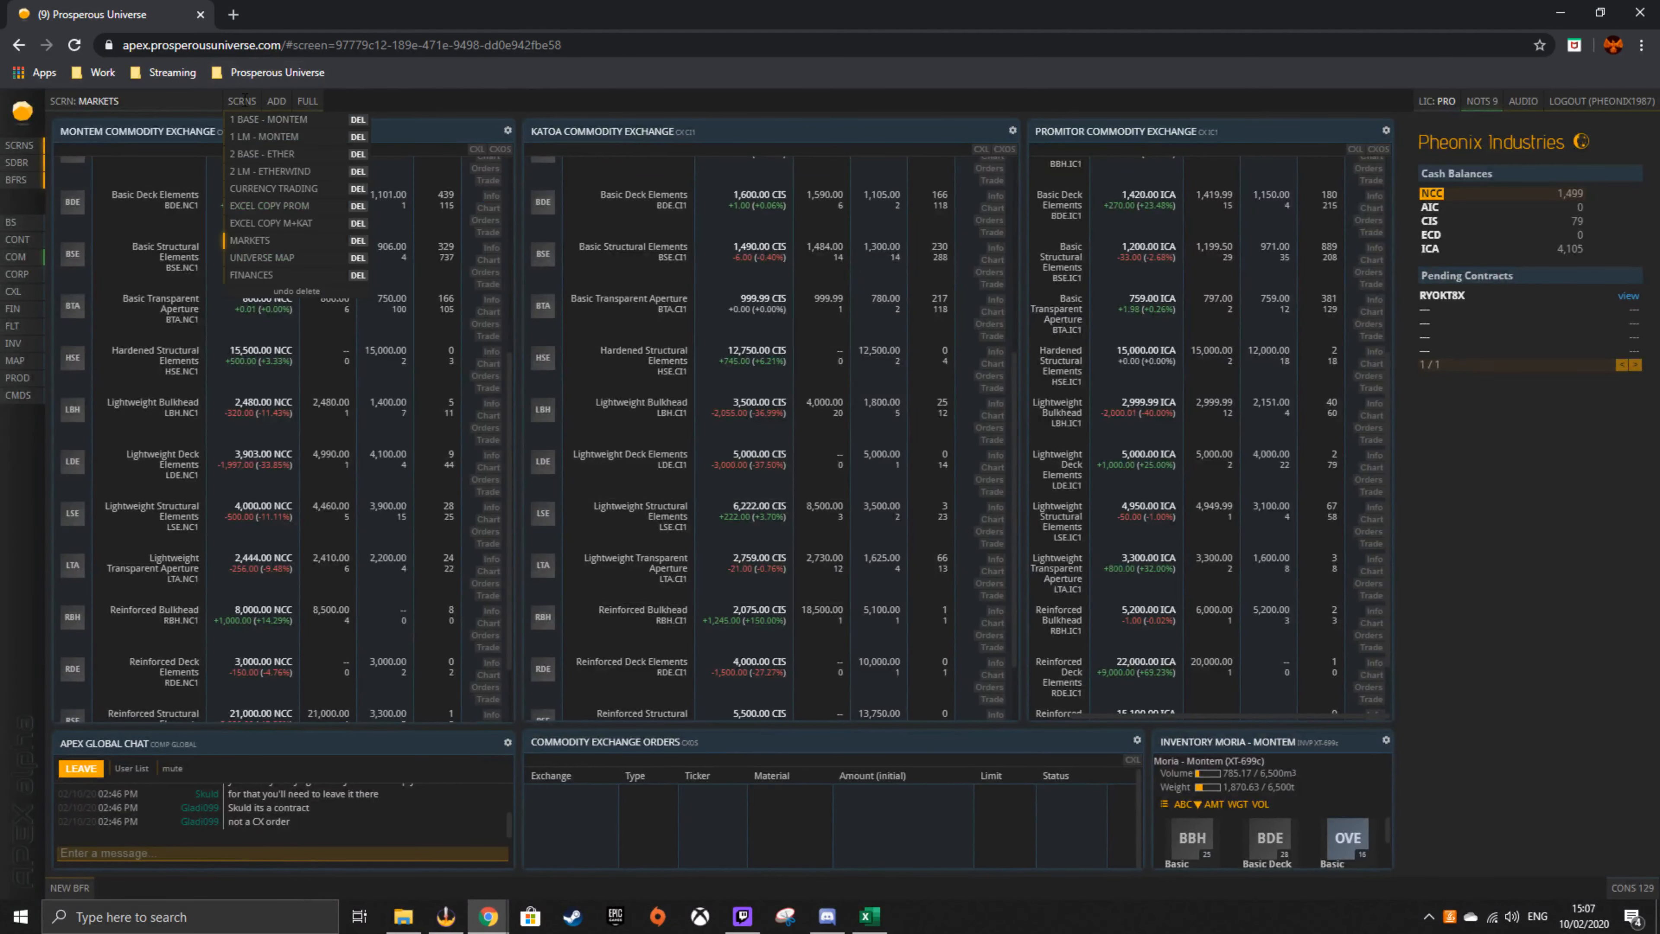
click(268, 208)
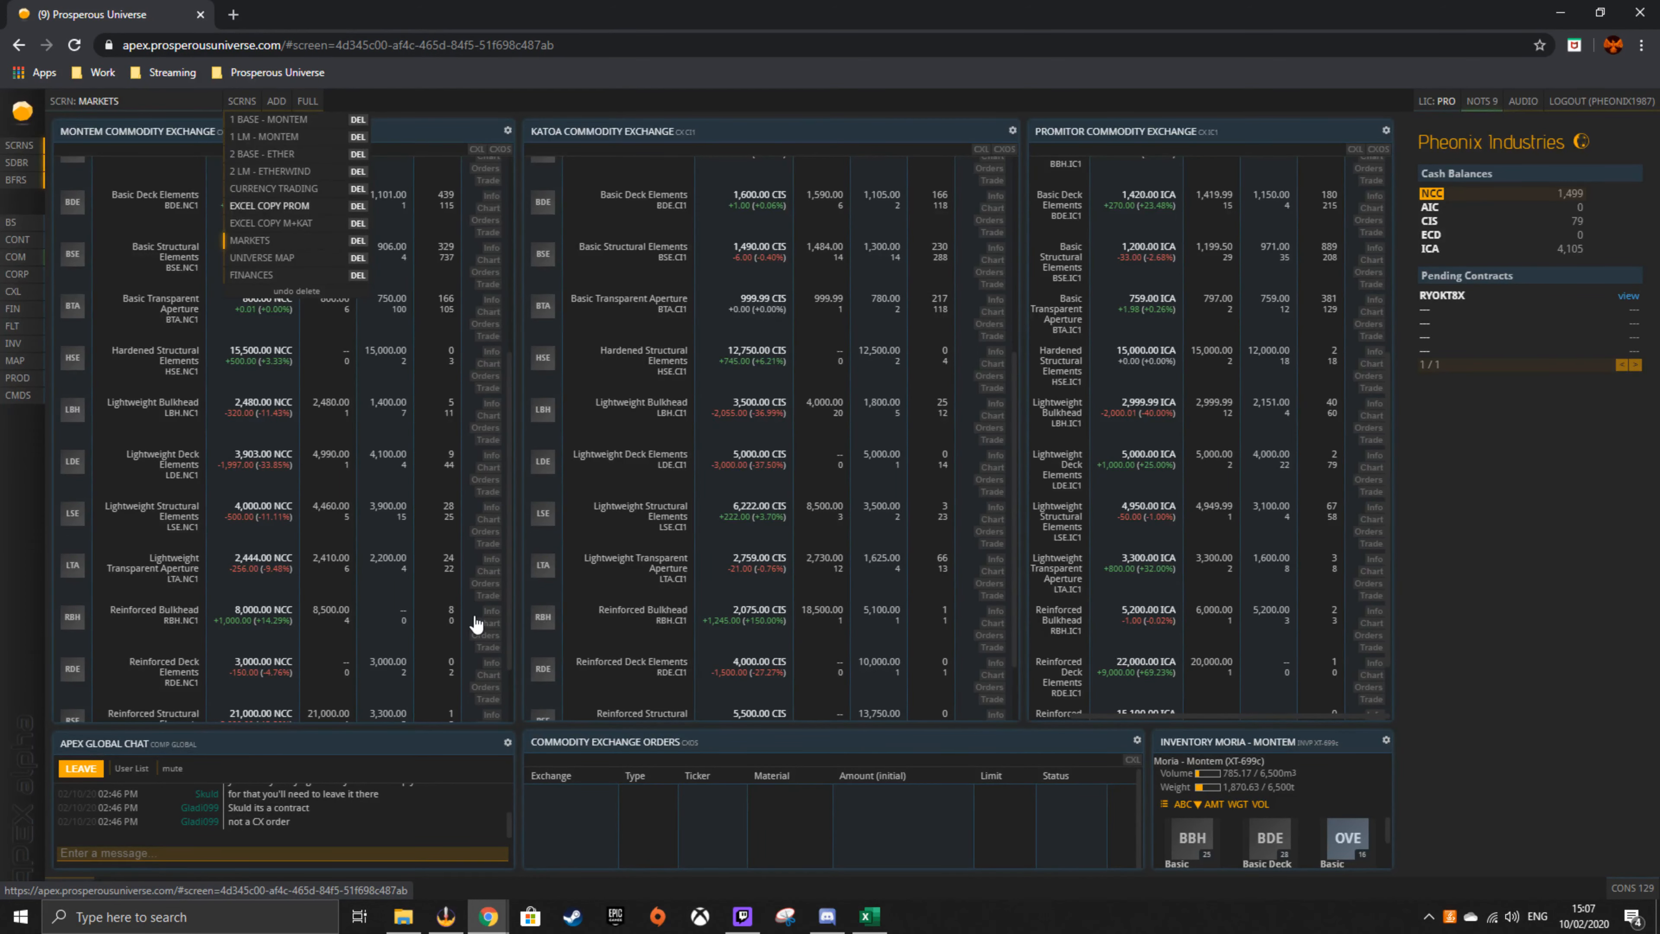
click(299, 204)
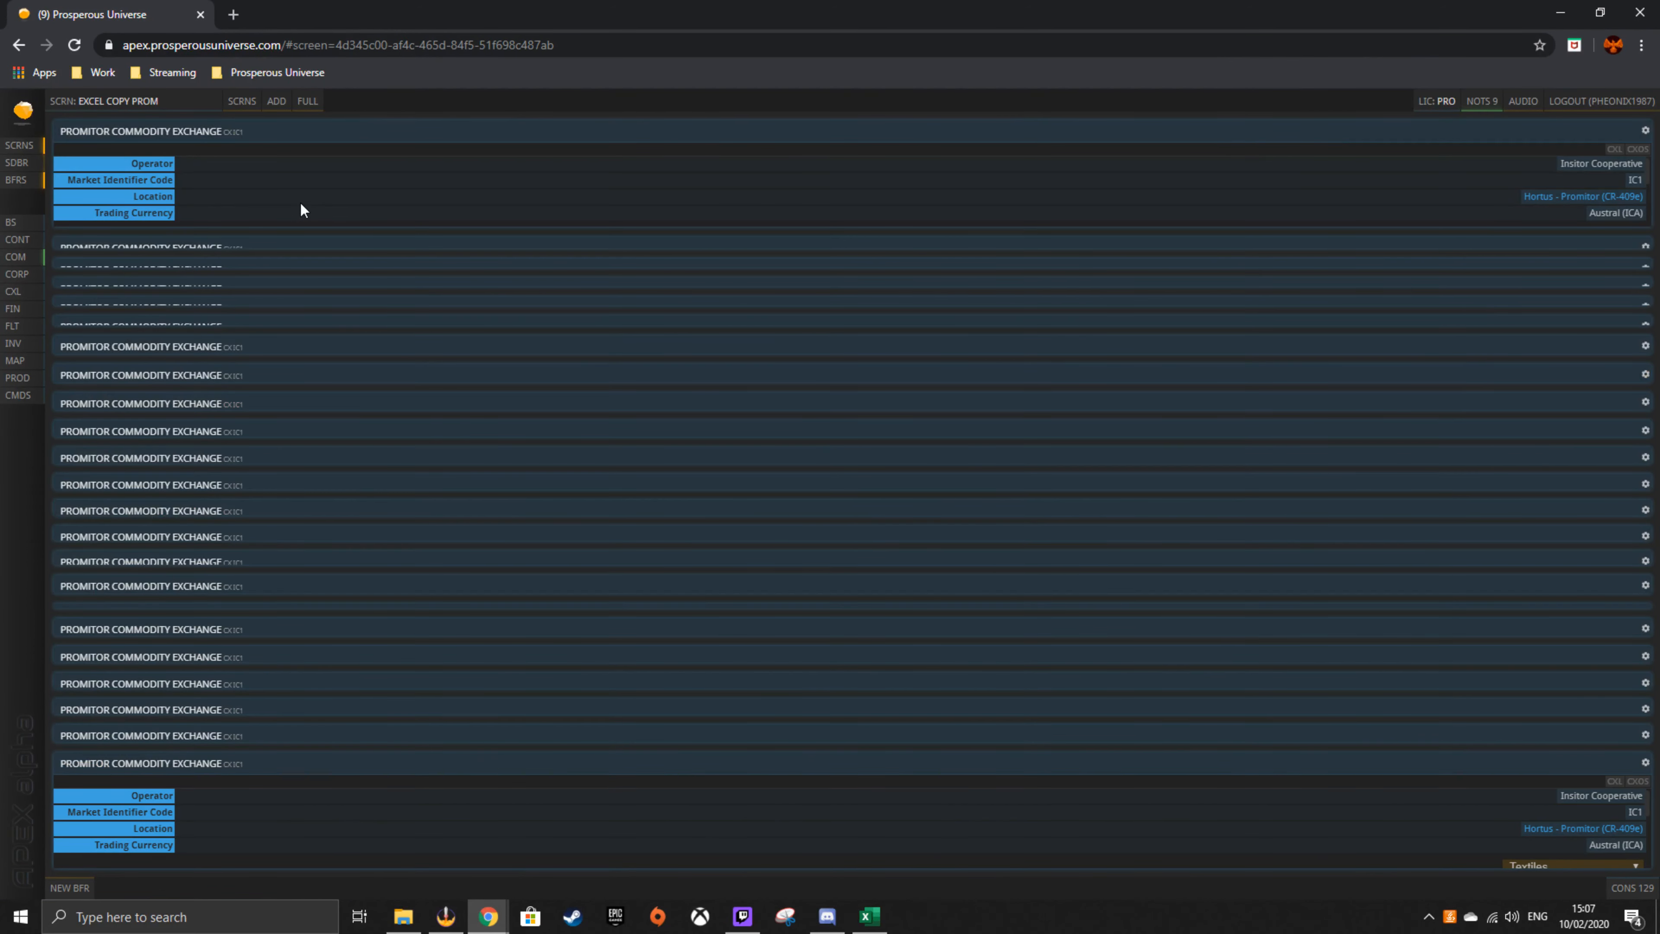
- Copy all Promitor Commodity Exchange listings, from the end of the last panel up to Operator in the first
scroll(1654, 824, down, 5)
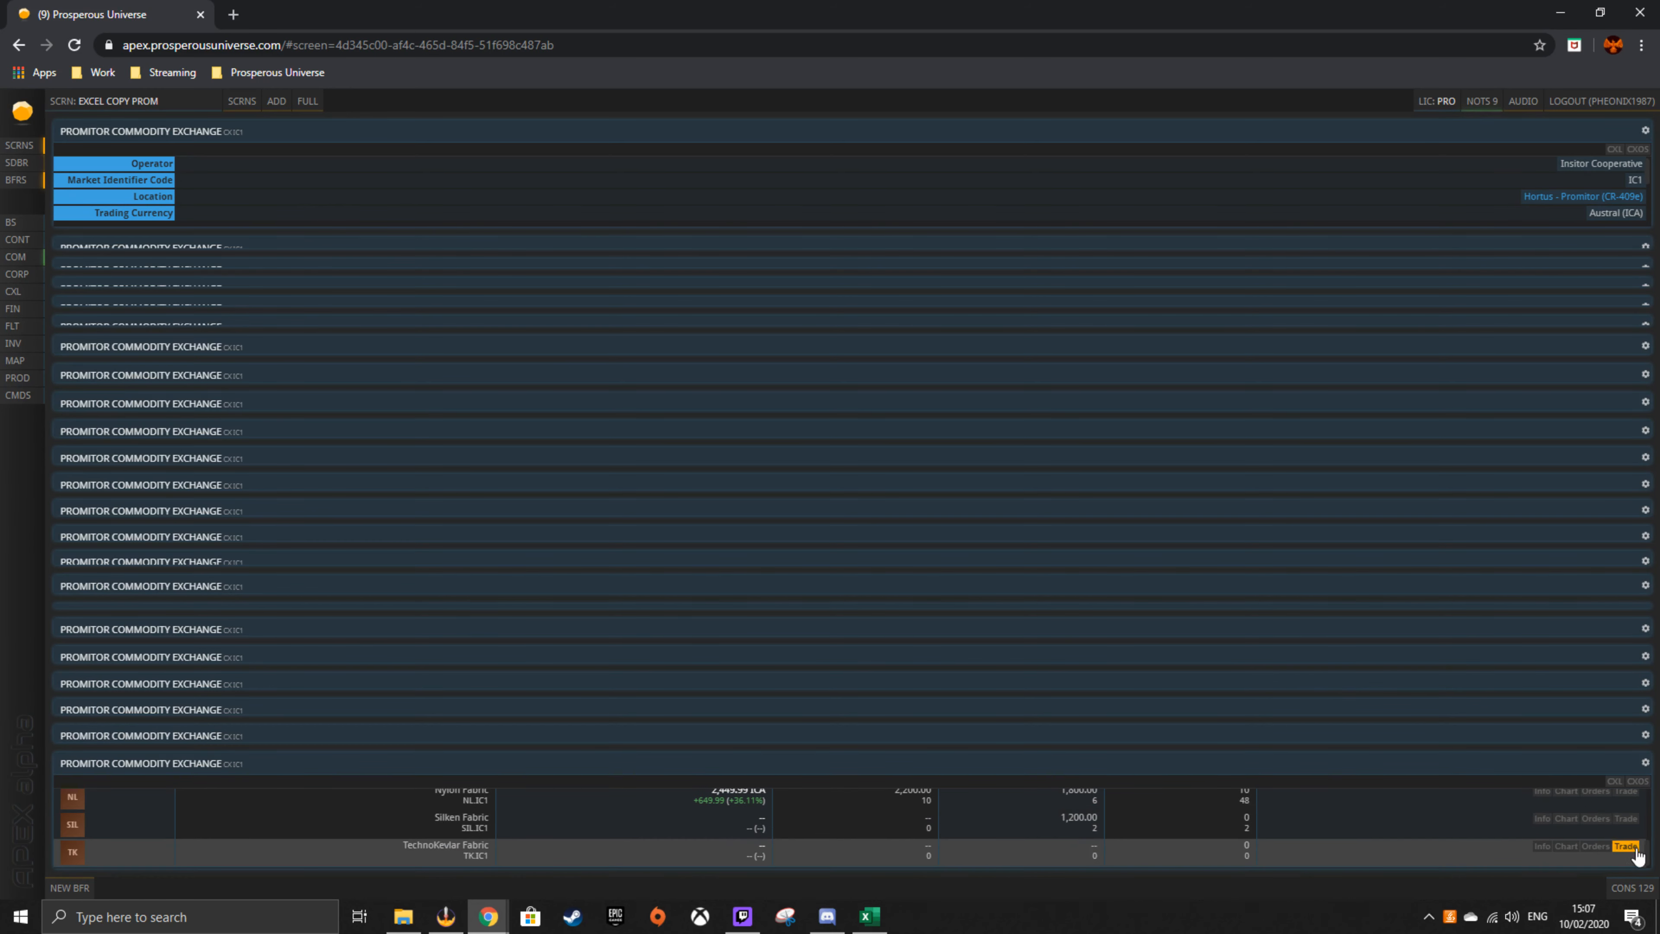
drag(1647, 850, 149, 164)
right_click(149, 164)
click(184, 175)
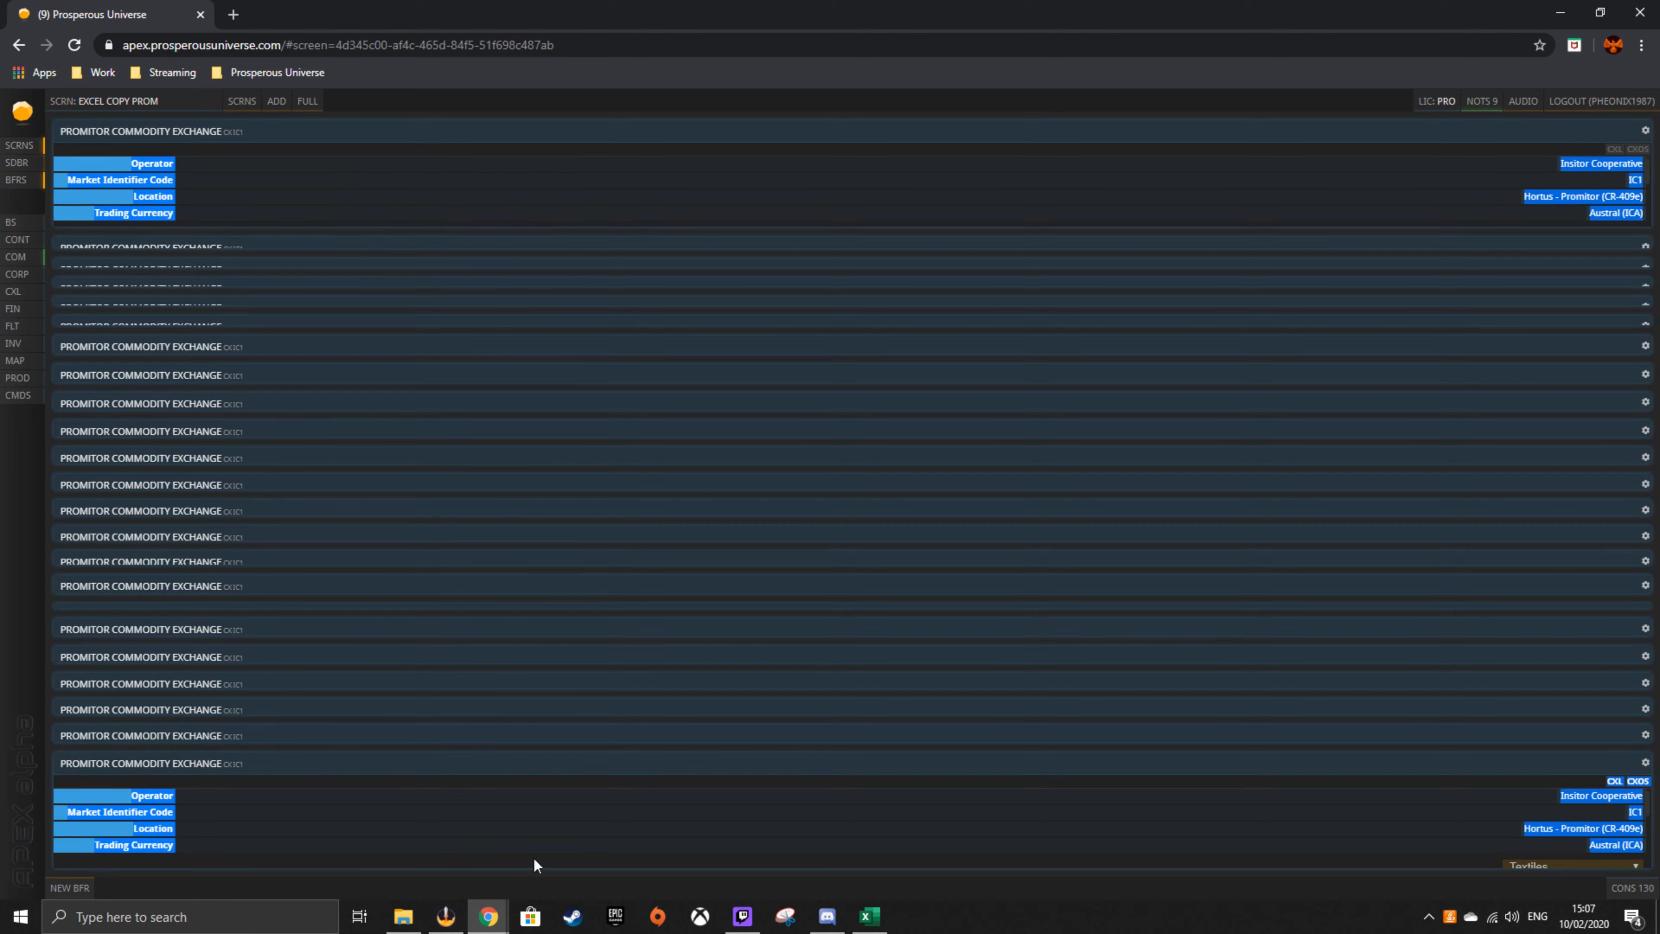
- Check the Excel workbook briefly, then return to Chrome and review the EXCEL COPY PROM screen's name and last exchange panel
click(858, 929)
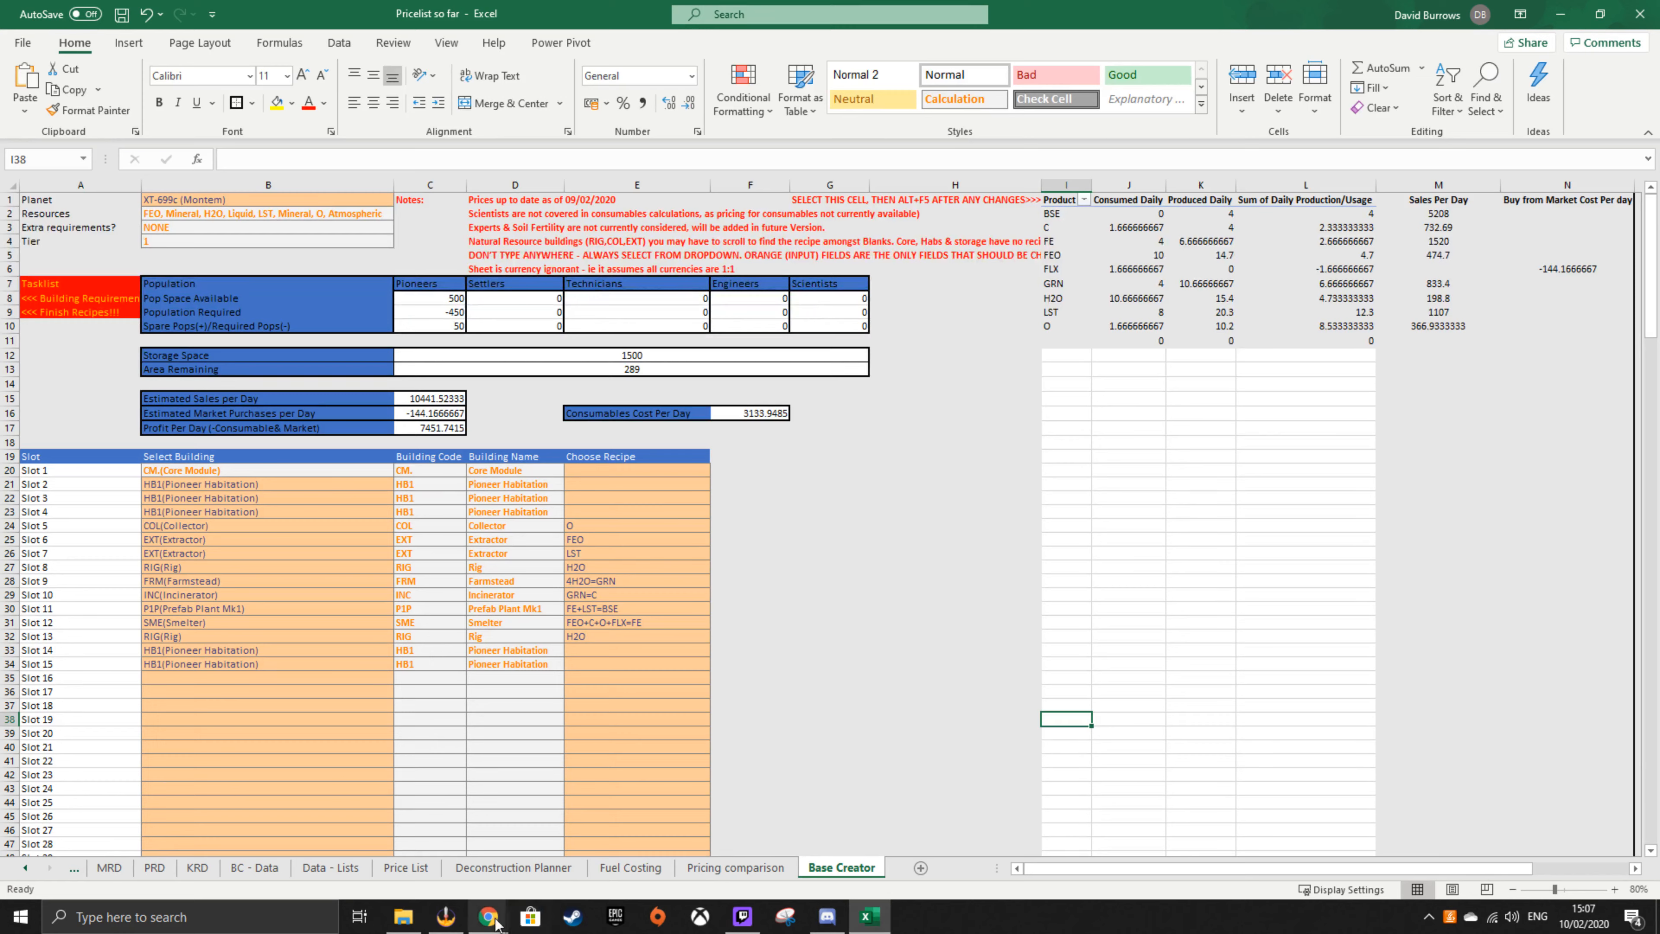
mouse_move(489, 916)
click(428, 847)
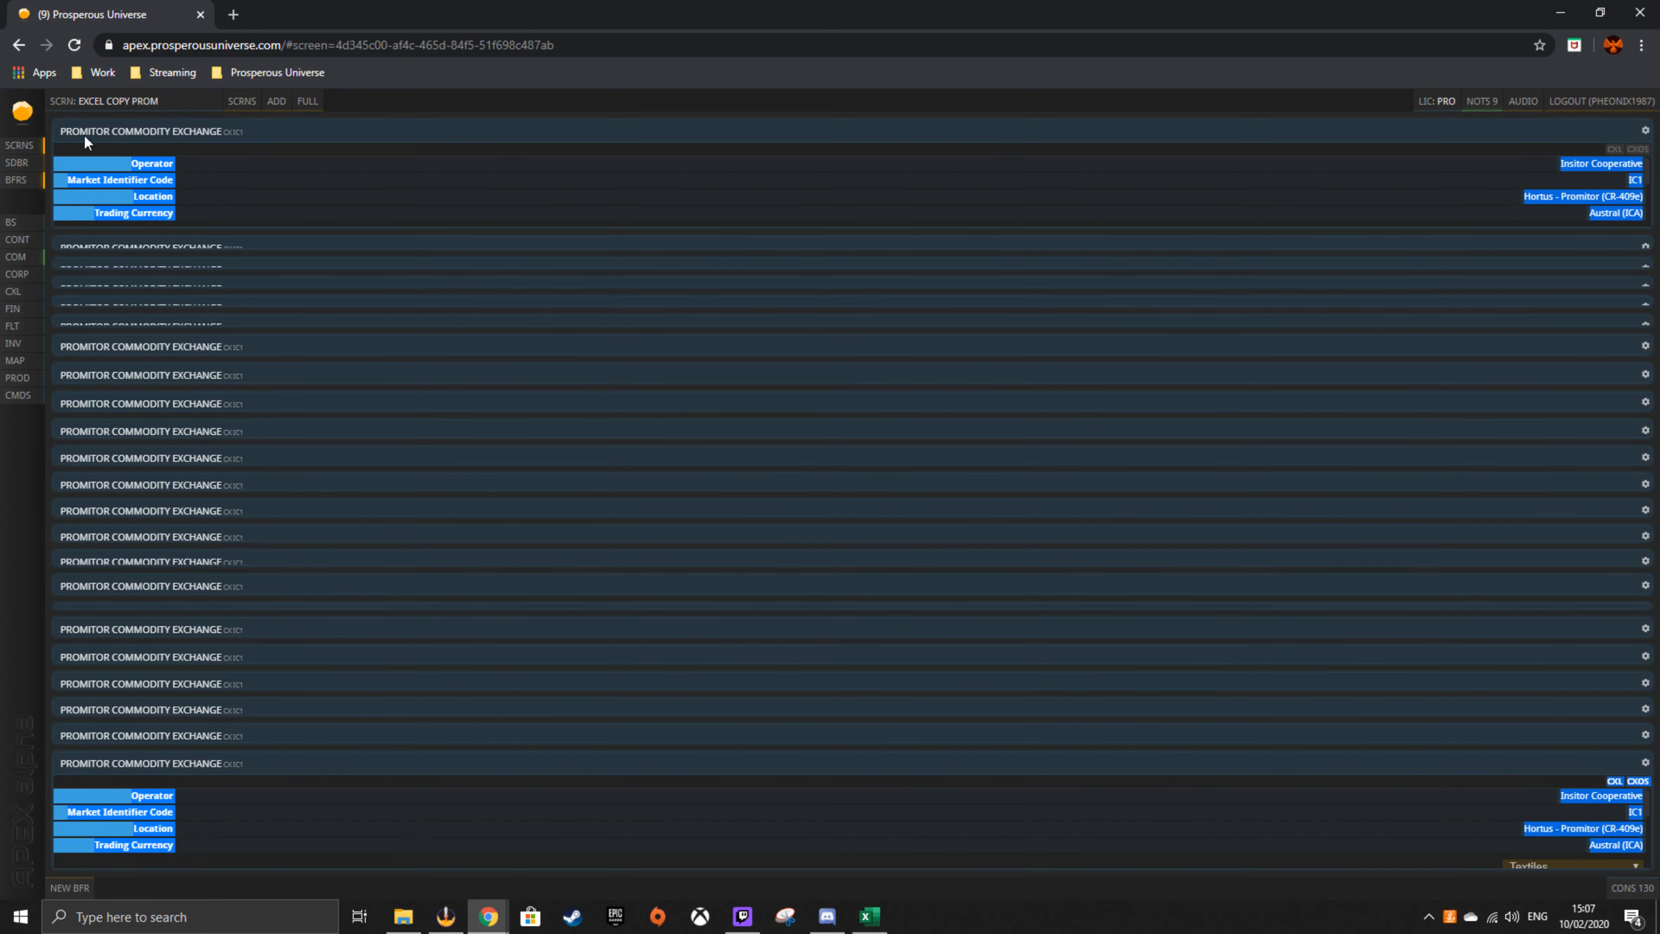
drag(160, 101, 100, 101)
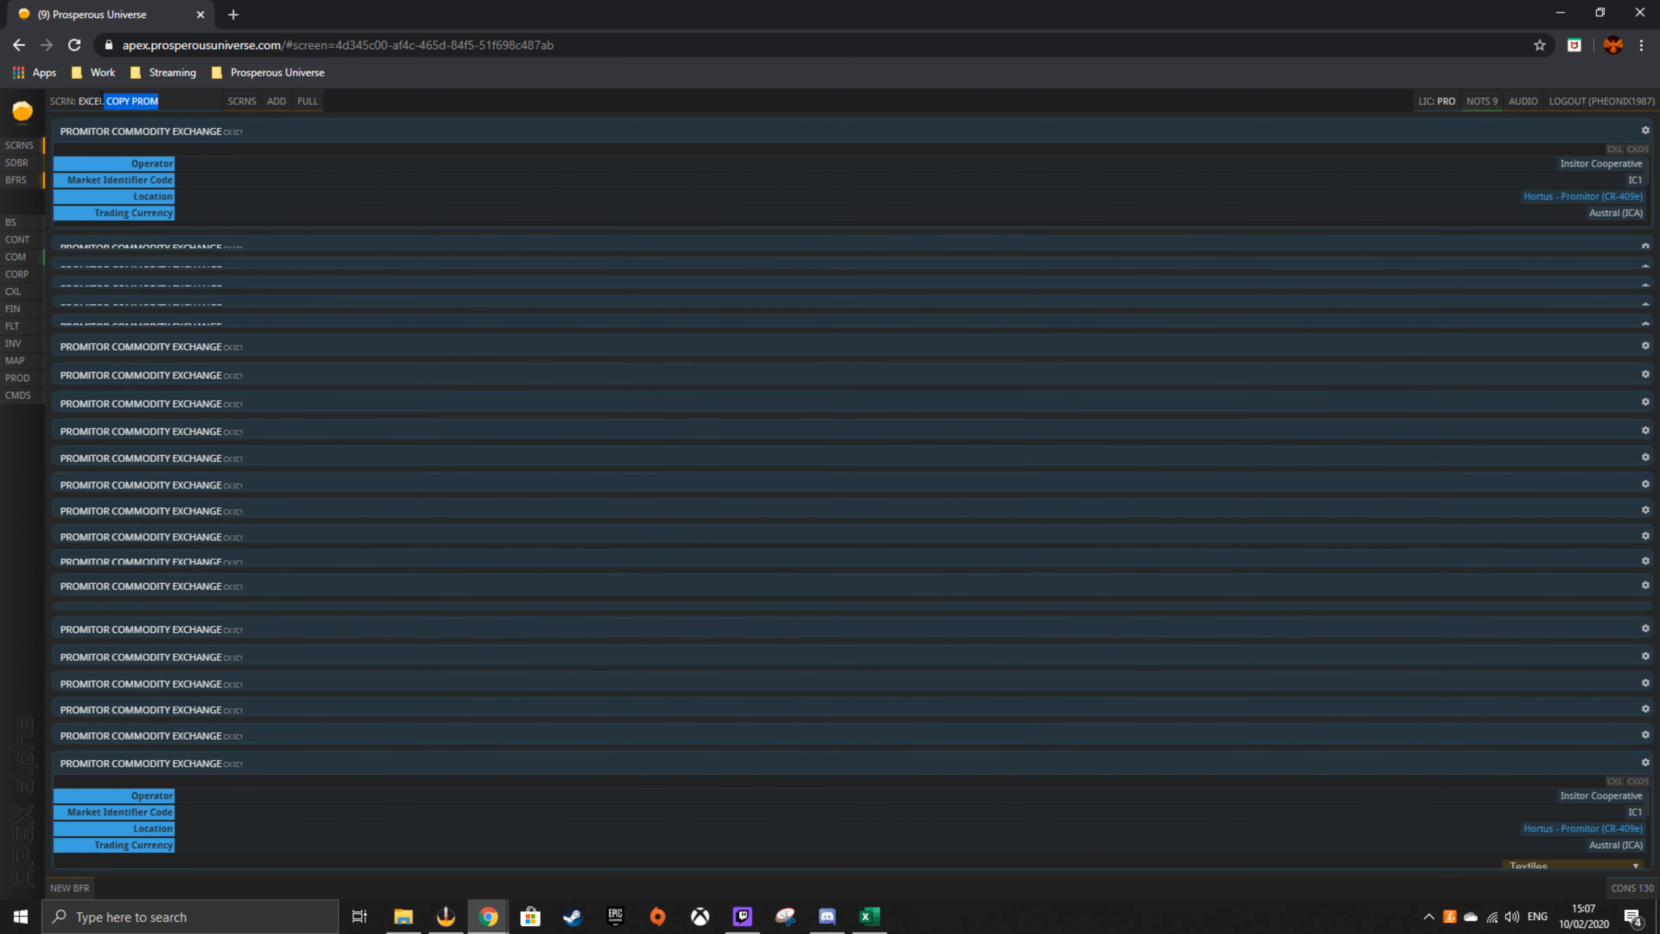
click(280, 189)
scroll(1556, 844, down, 5)
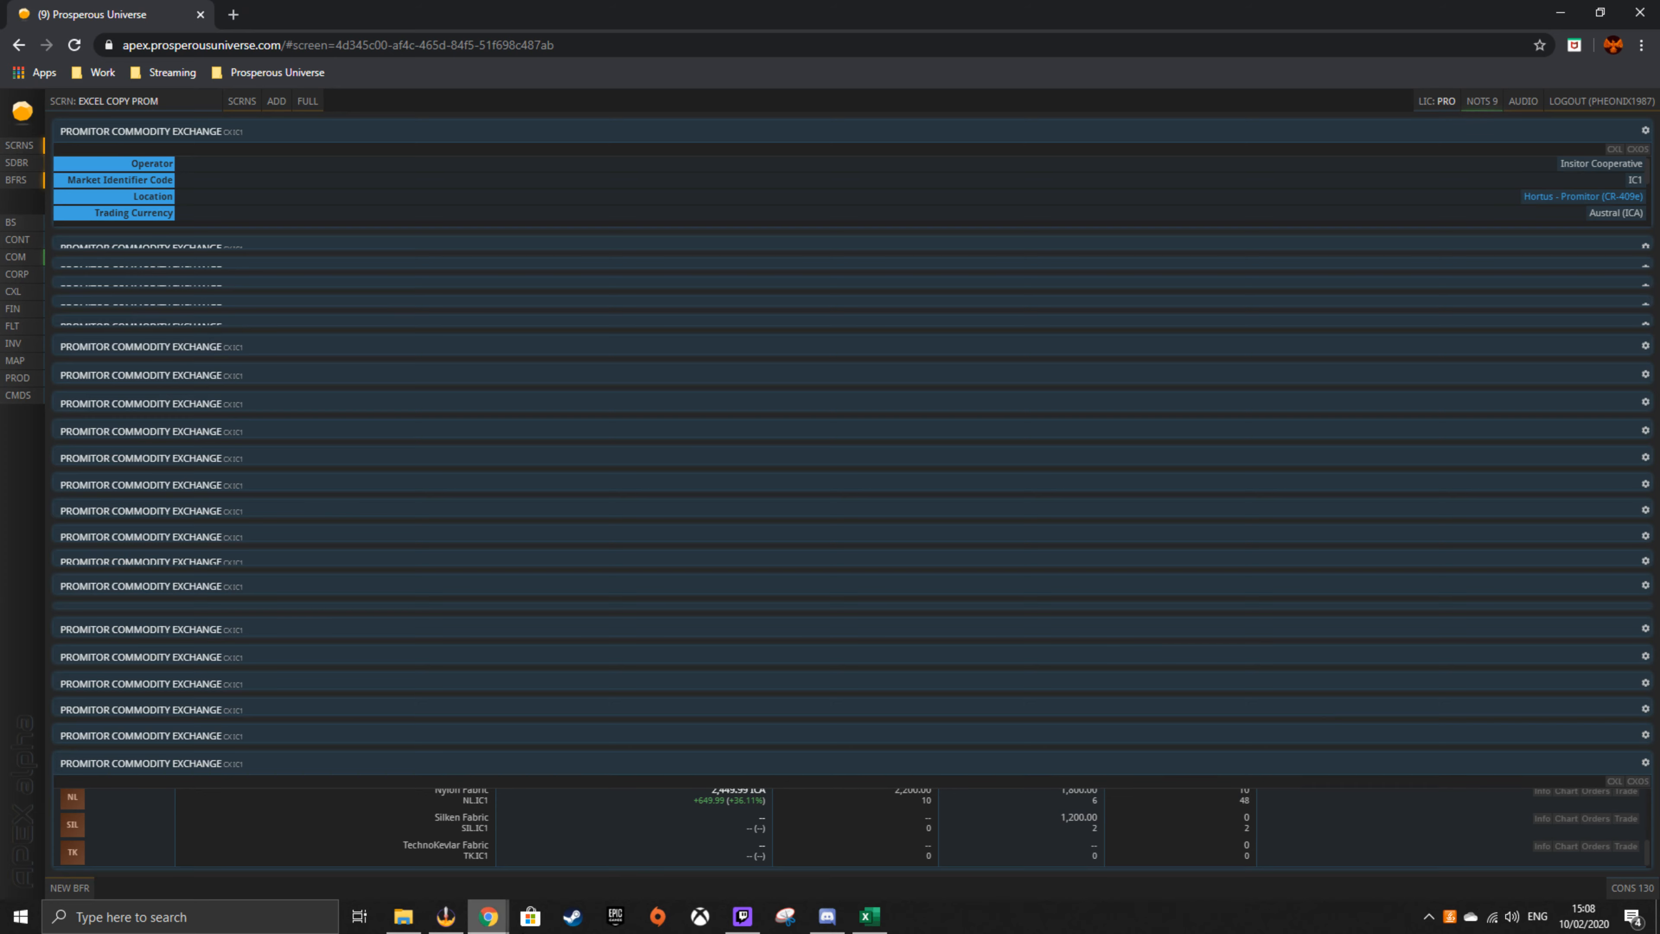
- Switch to Excel and paste the copied Promitor listings at cell A3 of the PRD sheet, matching the destination formatting
click(876, 918)
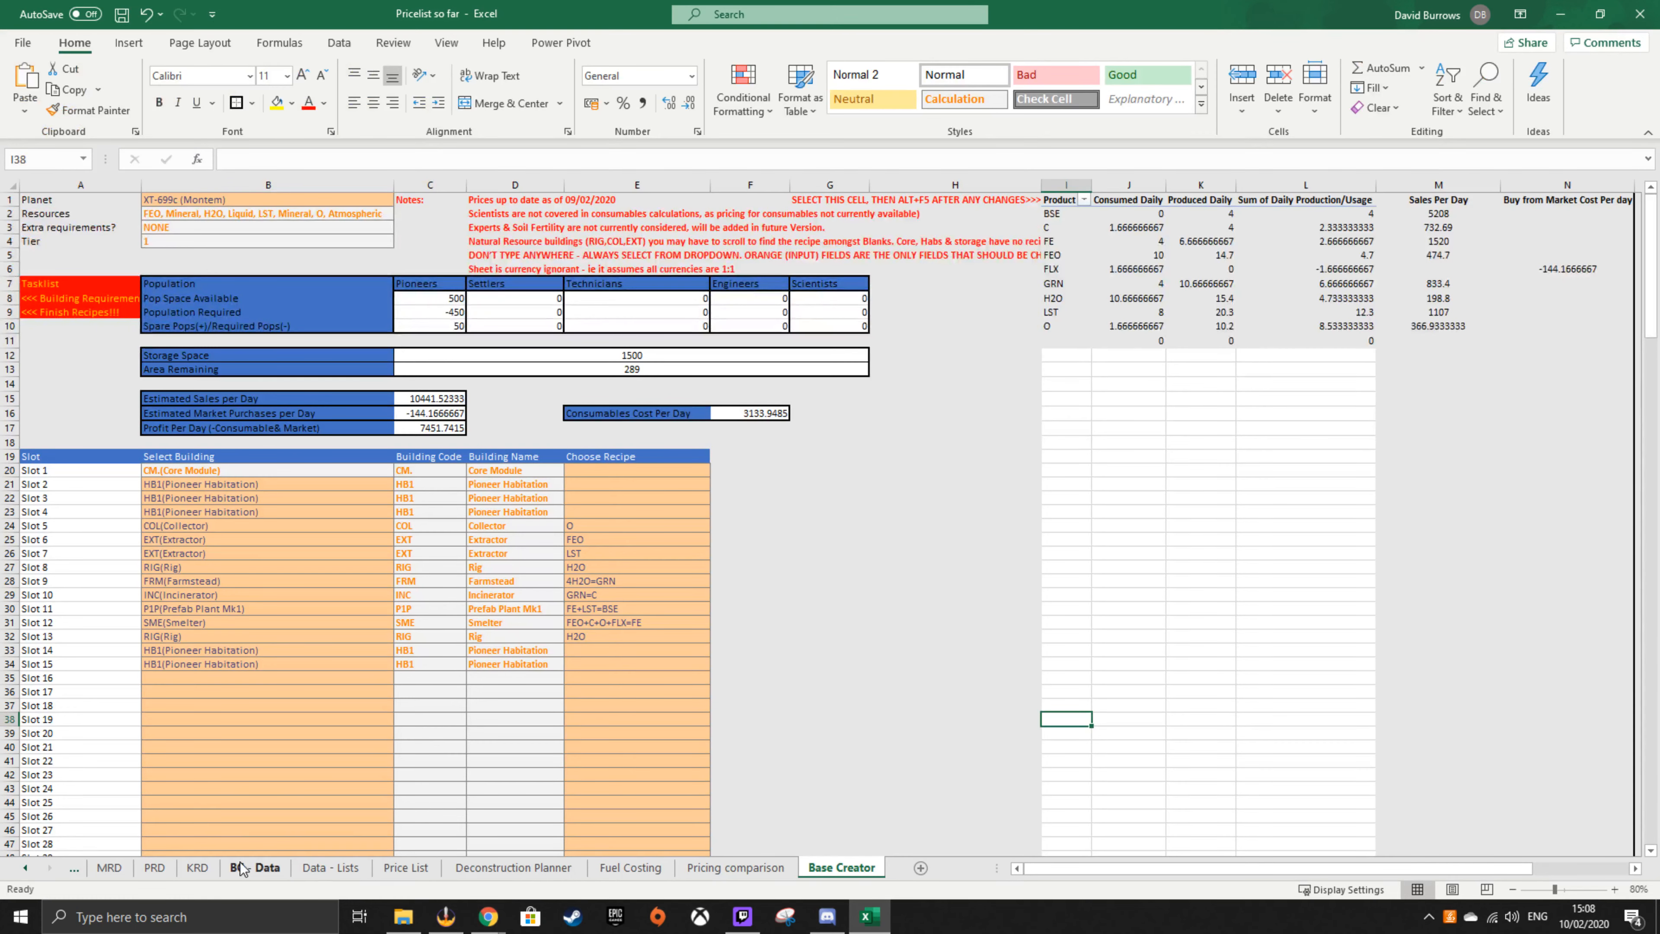
click(155, 867)
click(50, 241)
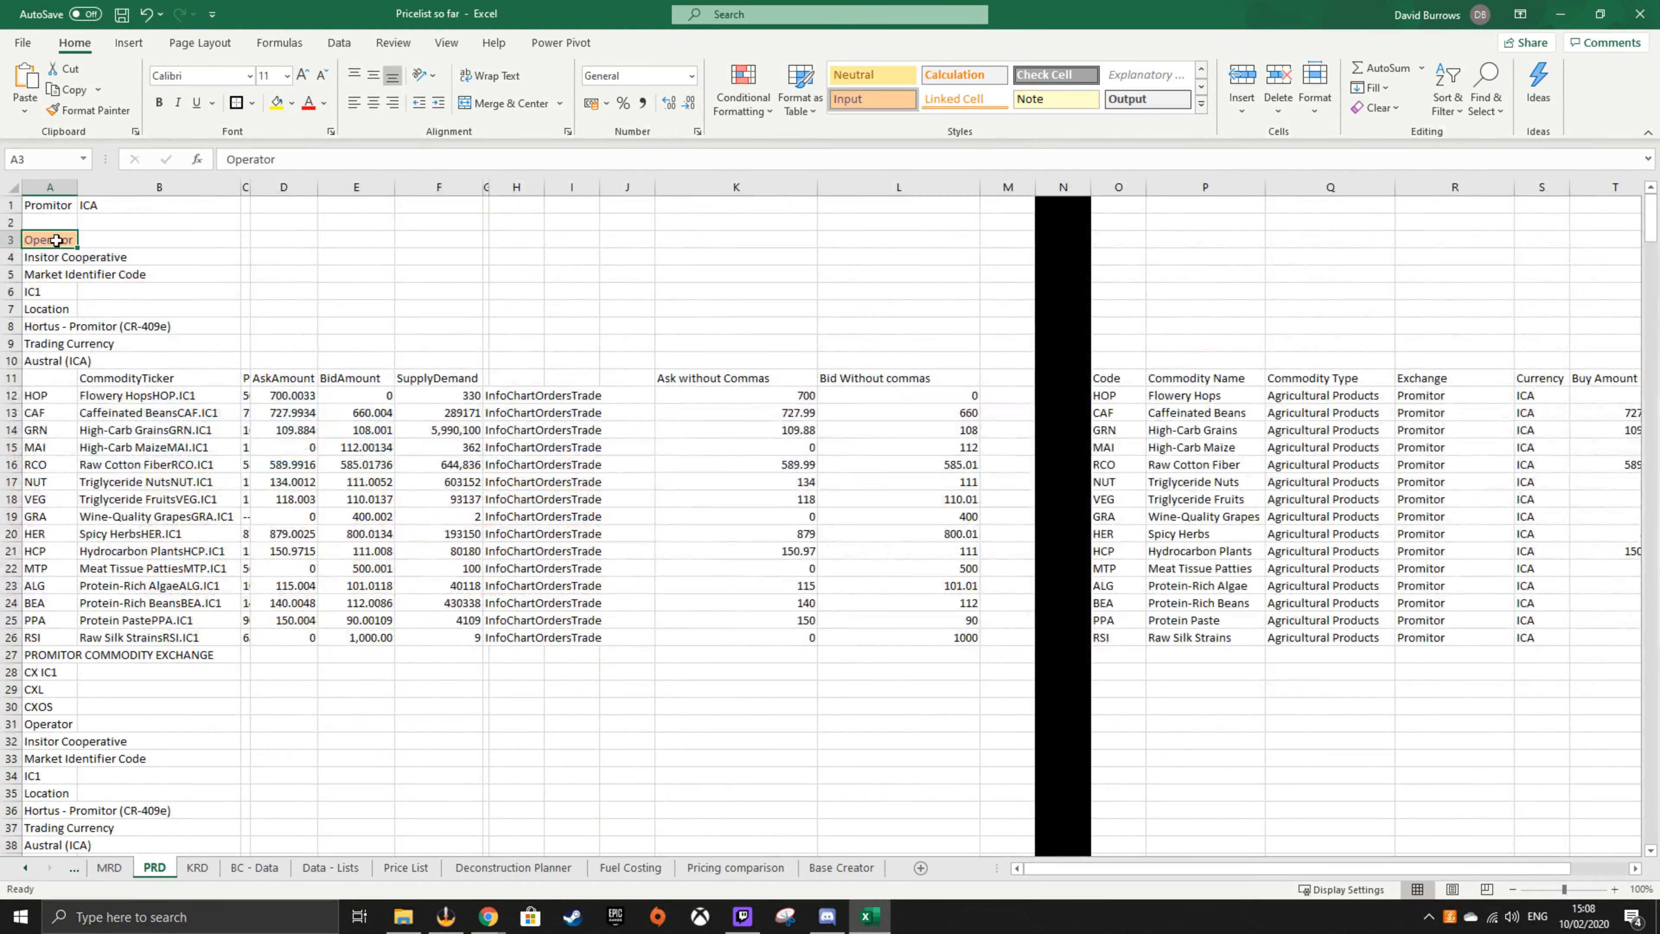
right_click(51, 240)
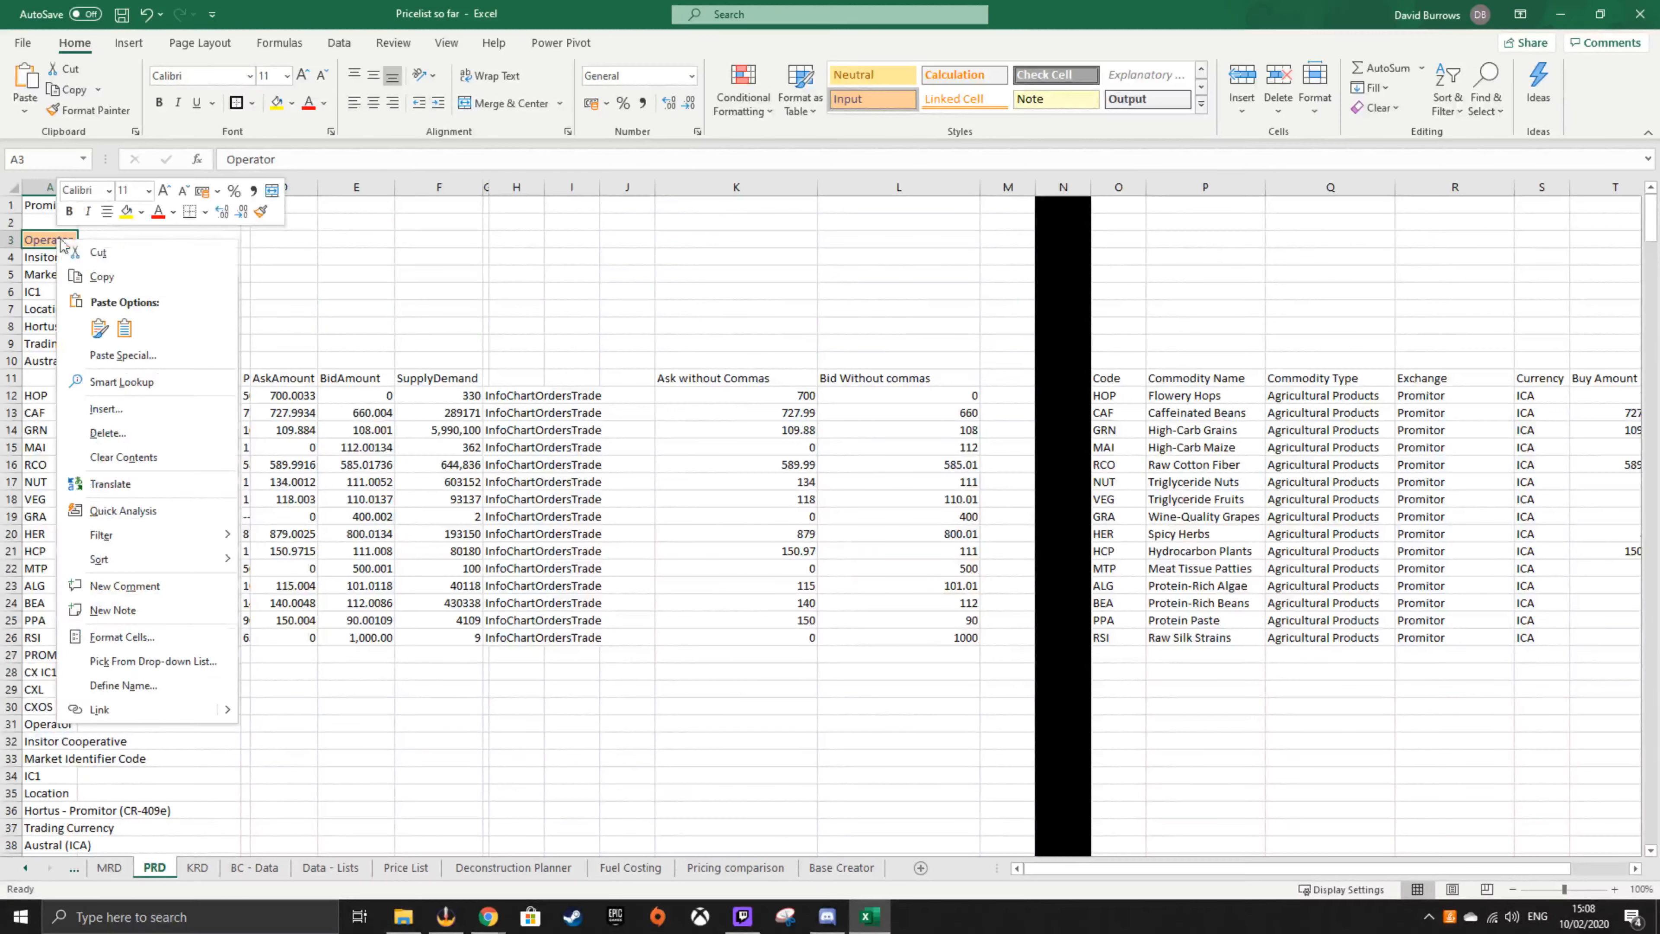
click(125, 329)
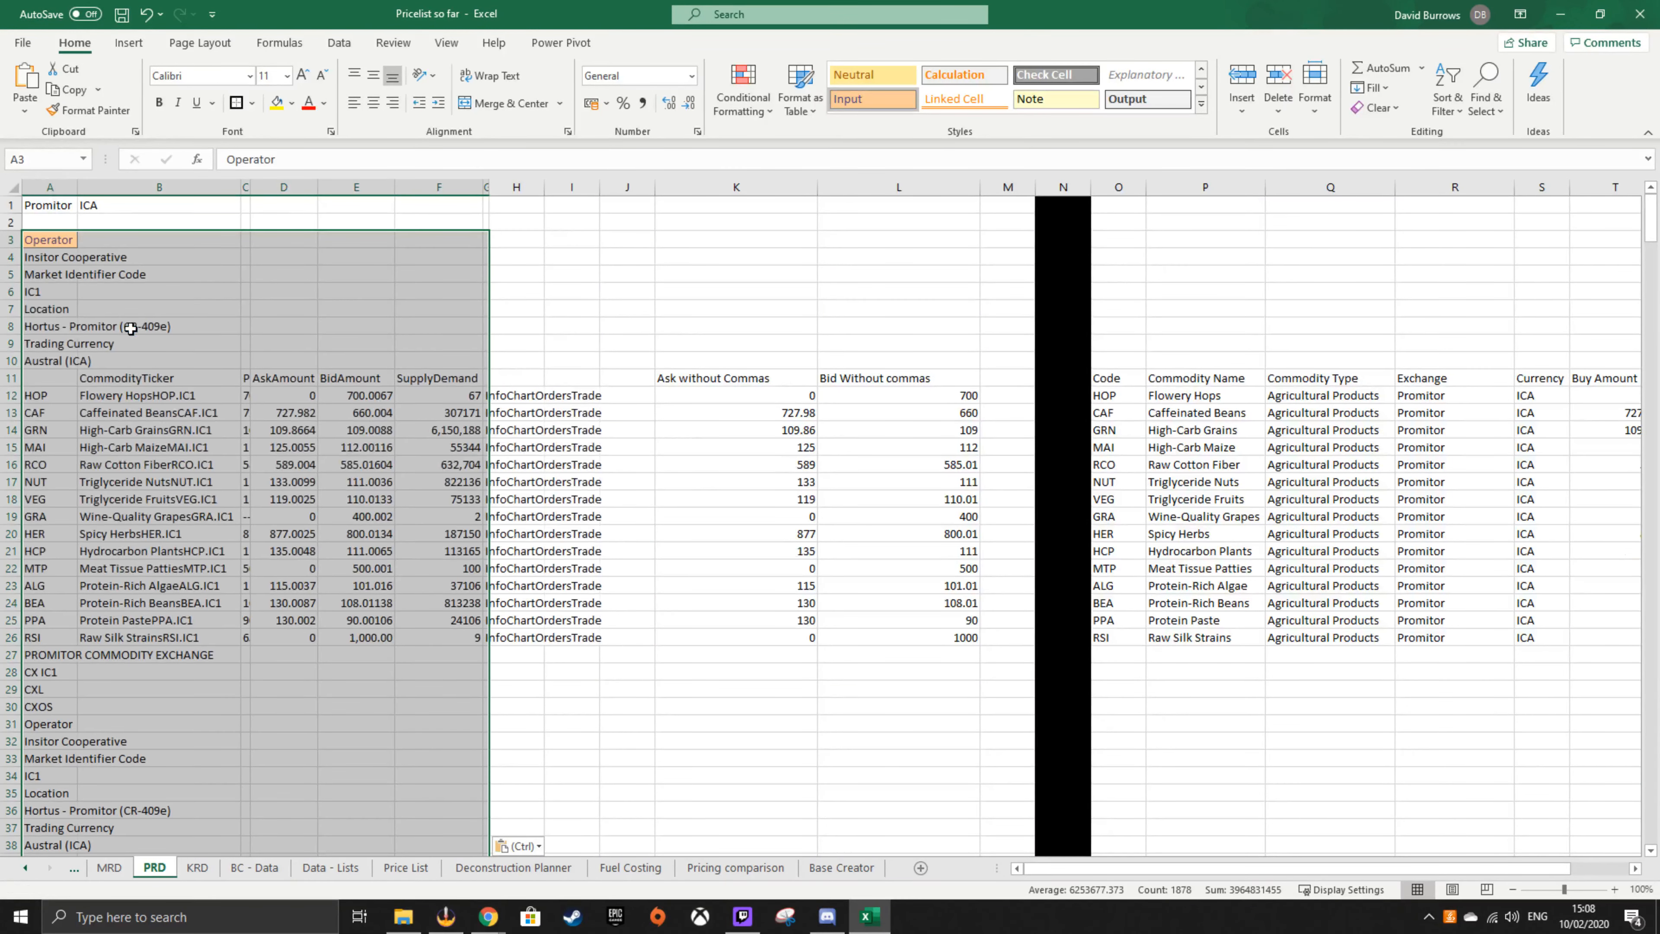
click(804, 270)
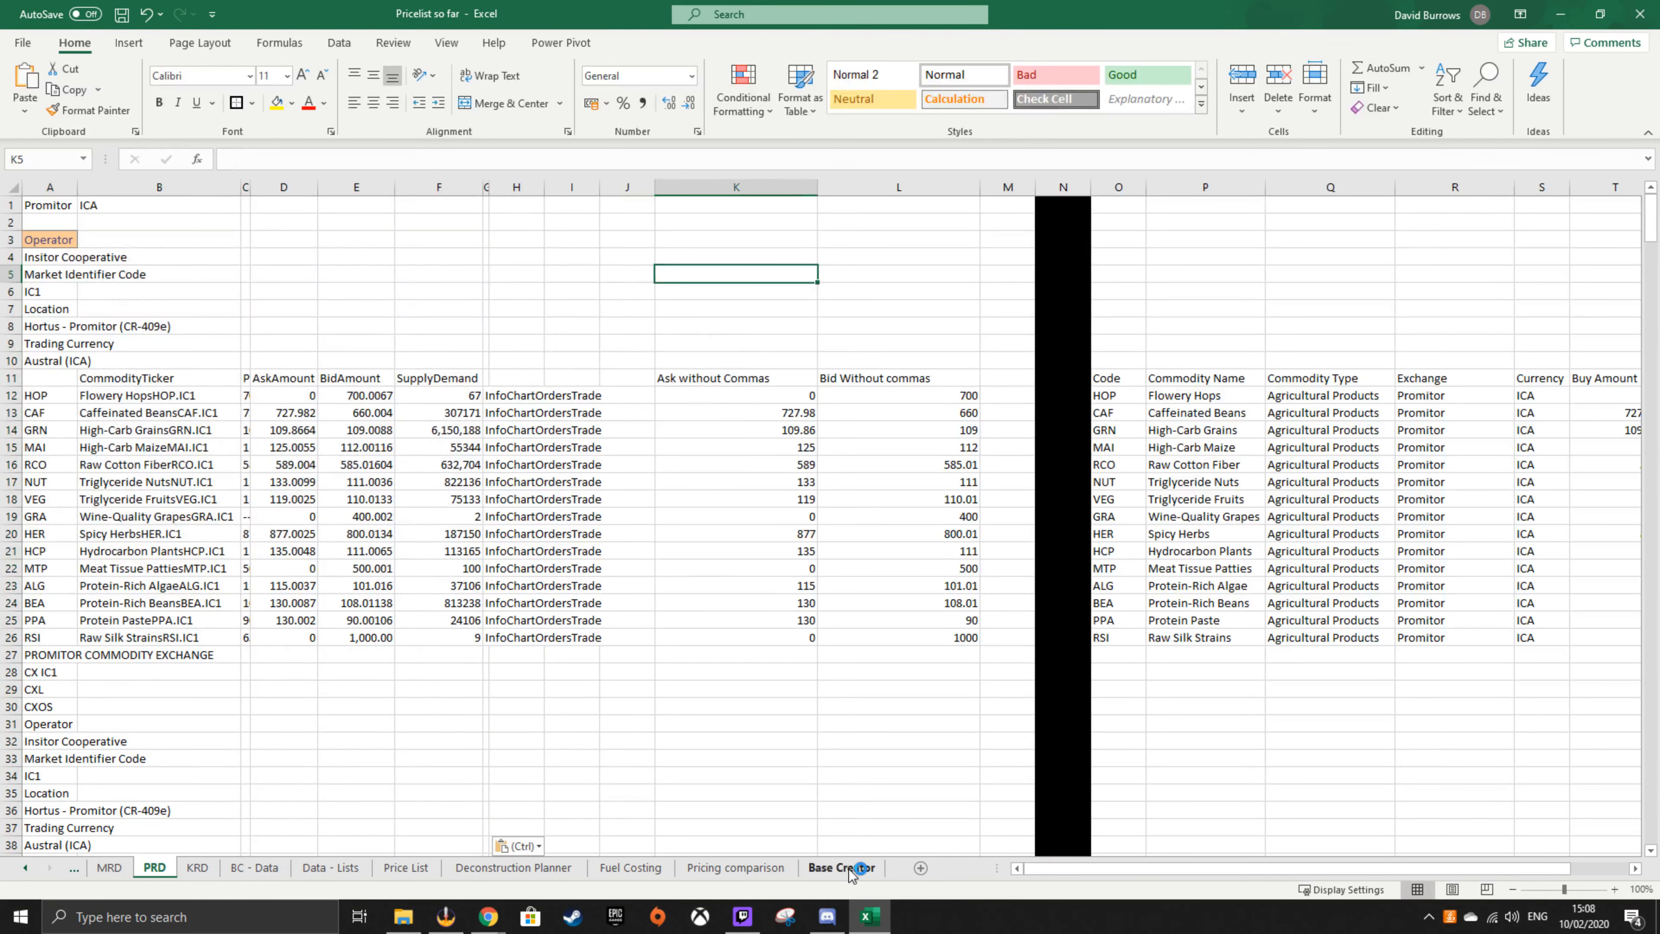
- Return to Prosperous Universe in Chrome and open the saved EXCEL COPY M+KAT screen
click(488, 916)
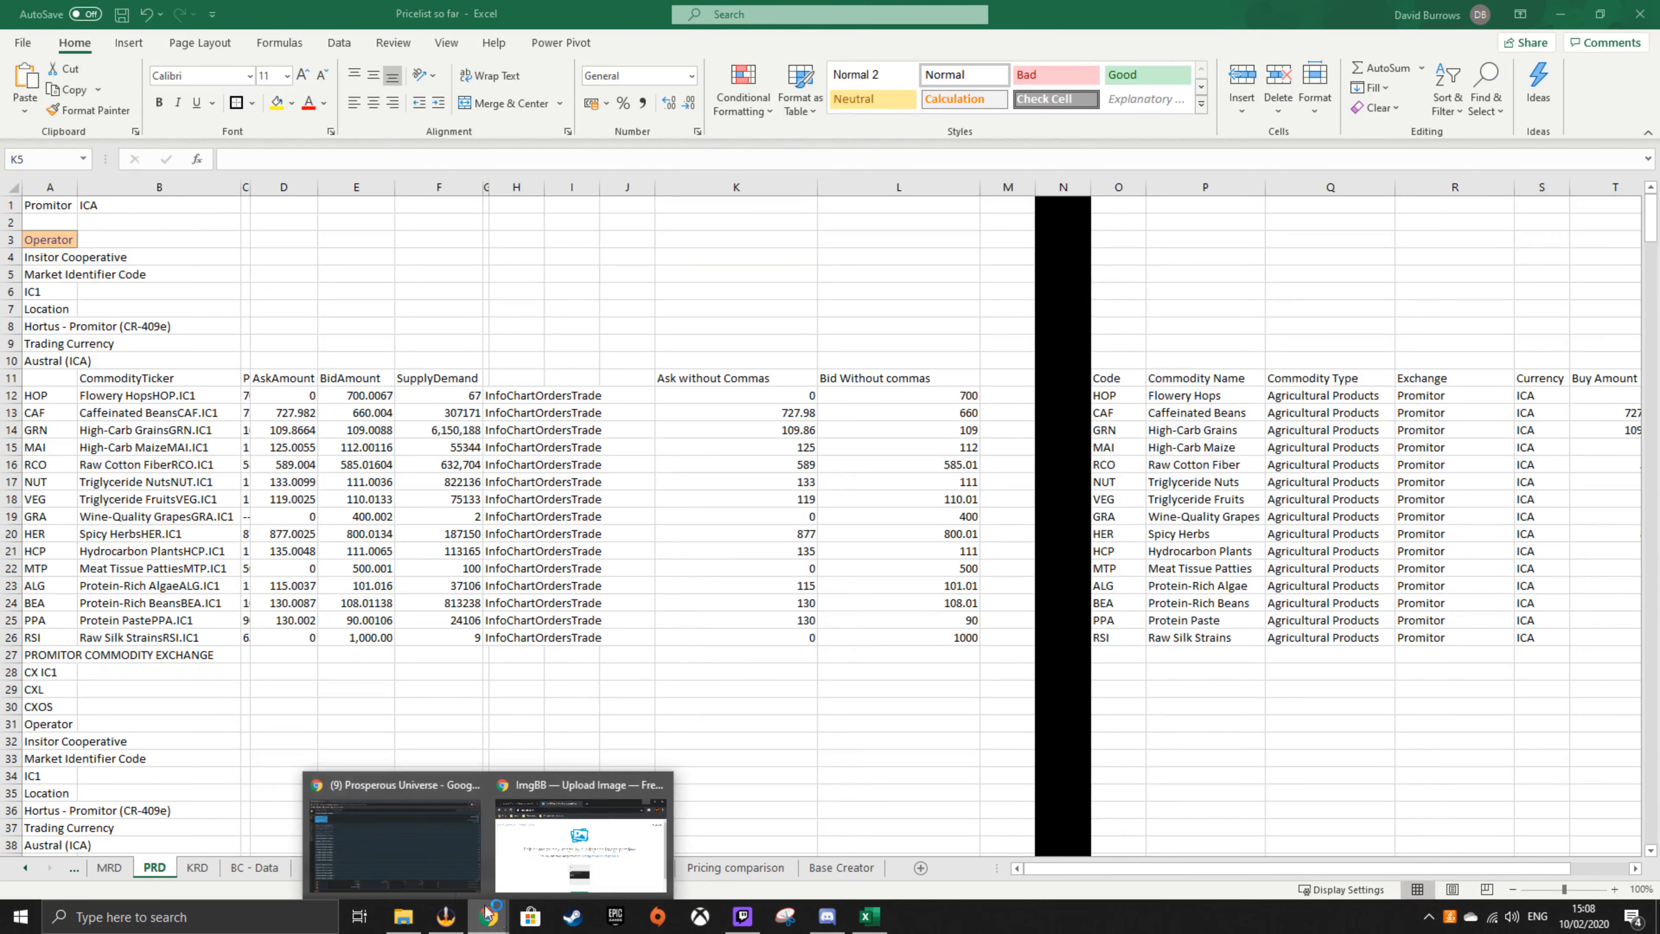
click(392, 844)
mouse_move(270, 111)
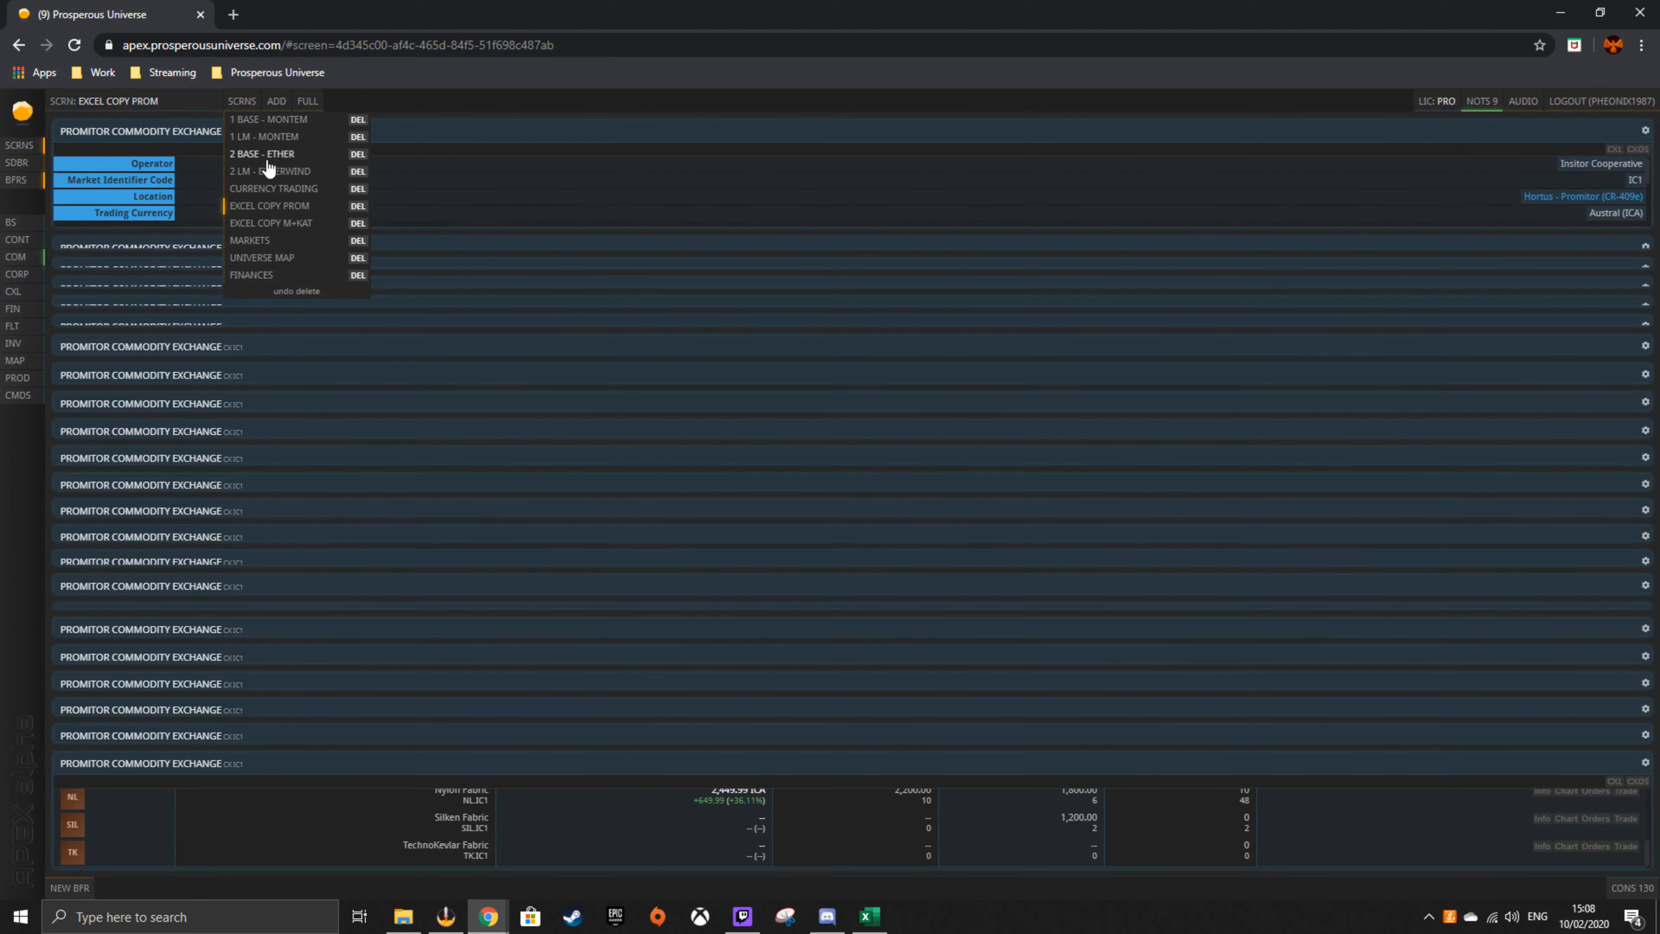
click(275, 223)
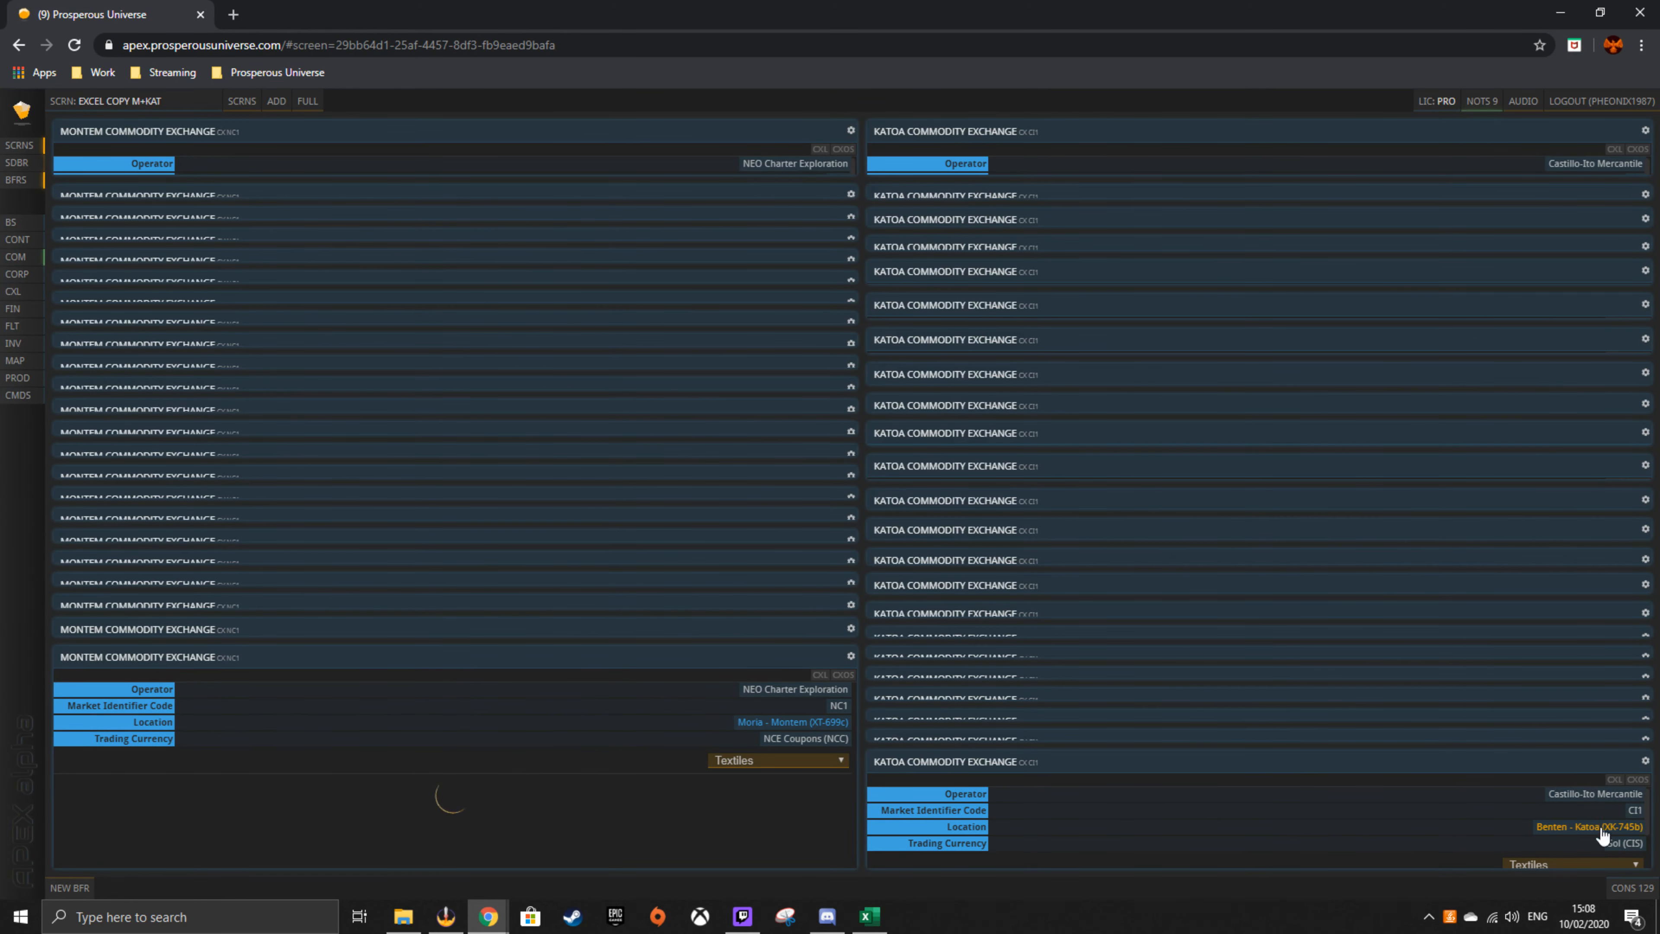
- Copy all Katoa Commodity Exchange listings, from the end of the last panel up to Operator in the first
drag(1648, 829, 1652, 872)
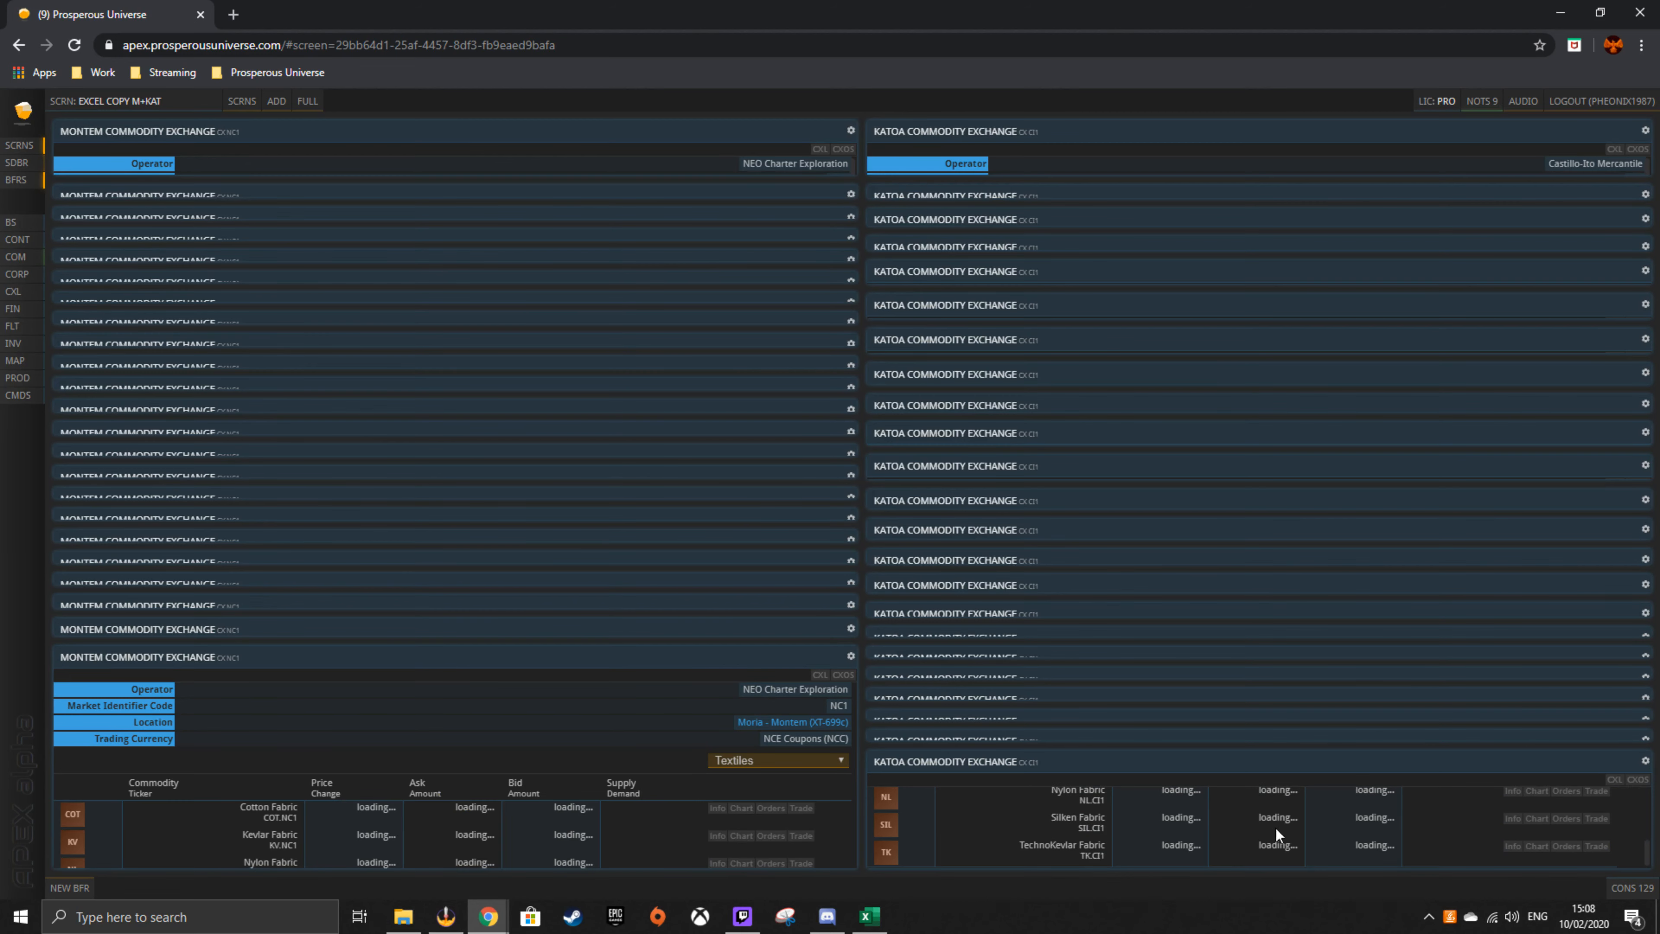
scroll(653, 830, down, 2)
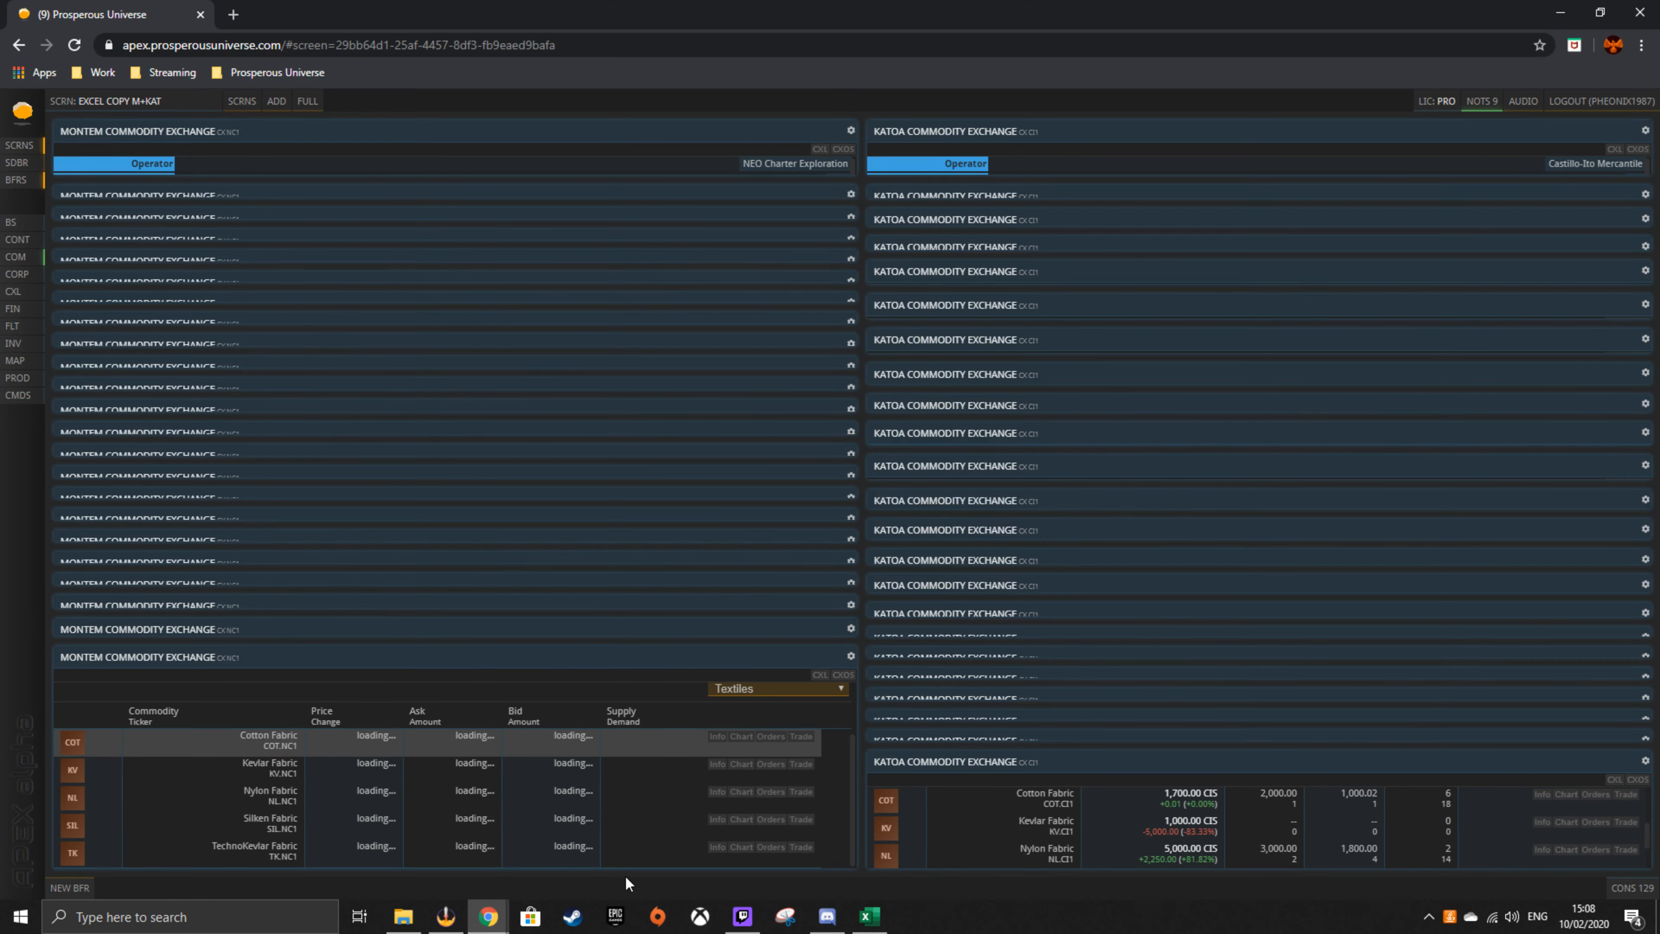
scroll(1326, 806, down, 1)
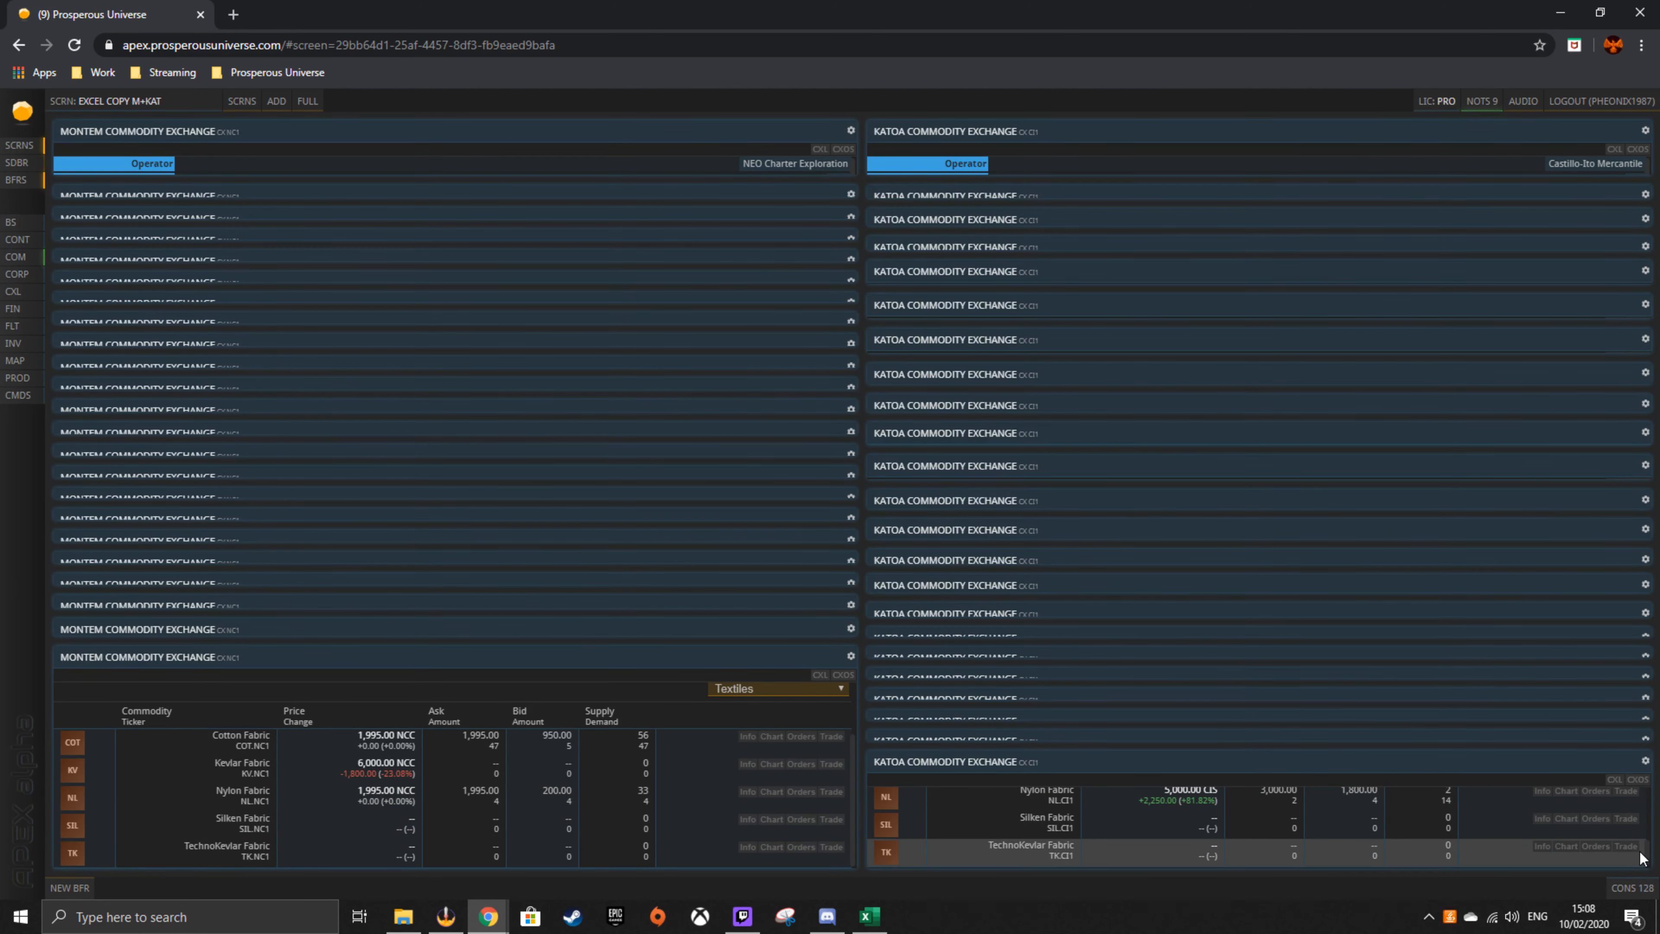
drag(1597, 831, 952, 164)
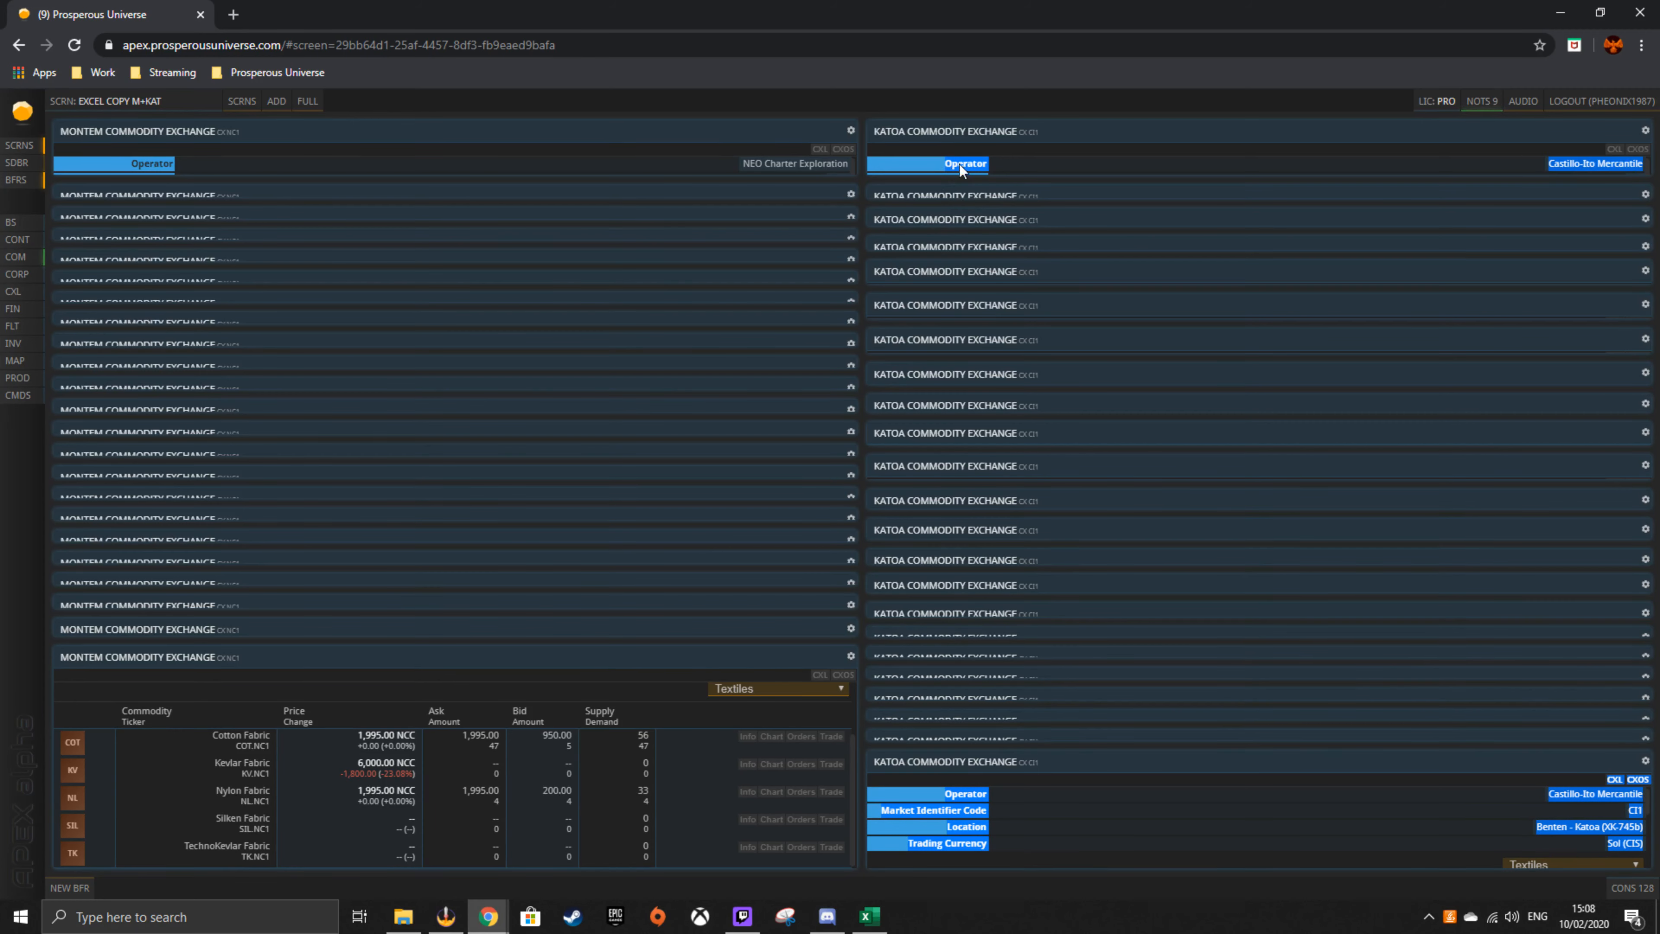
right_click(960, 163)
click(1000, 172)
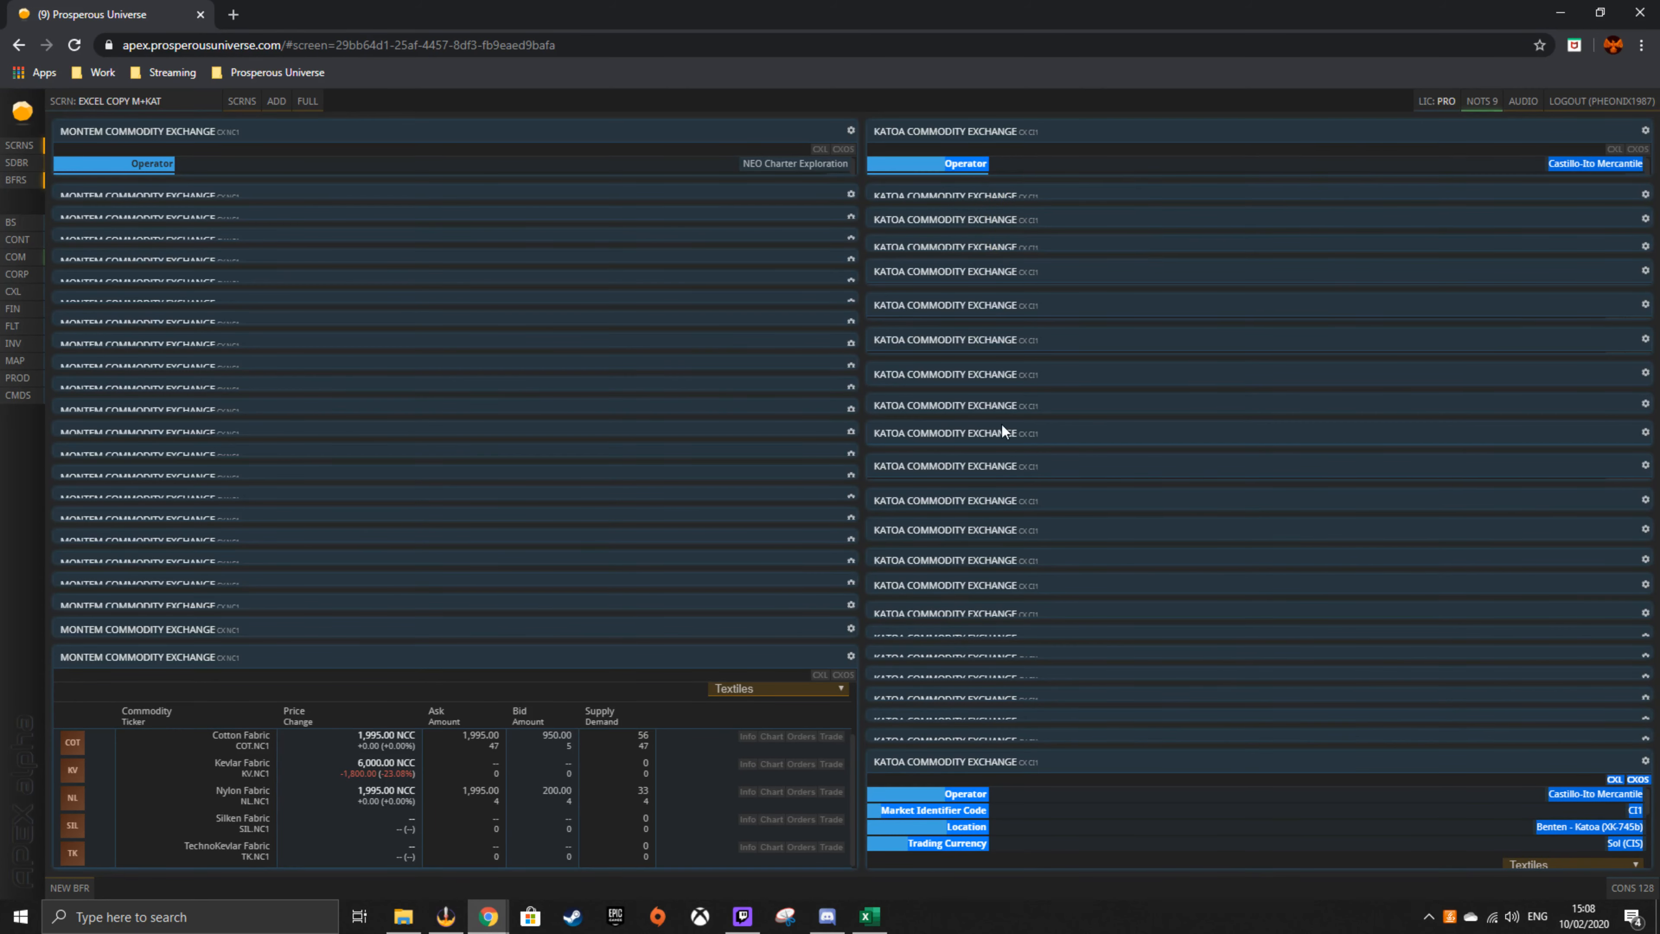
- Switch to Excel and paste the Katoa listings at cell A3 of the KRD sheet, matching the destination formatting
click(869, 916)
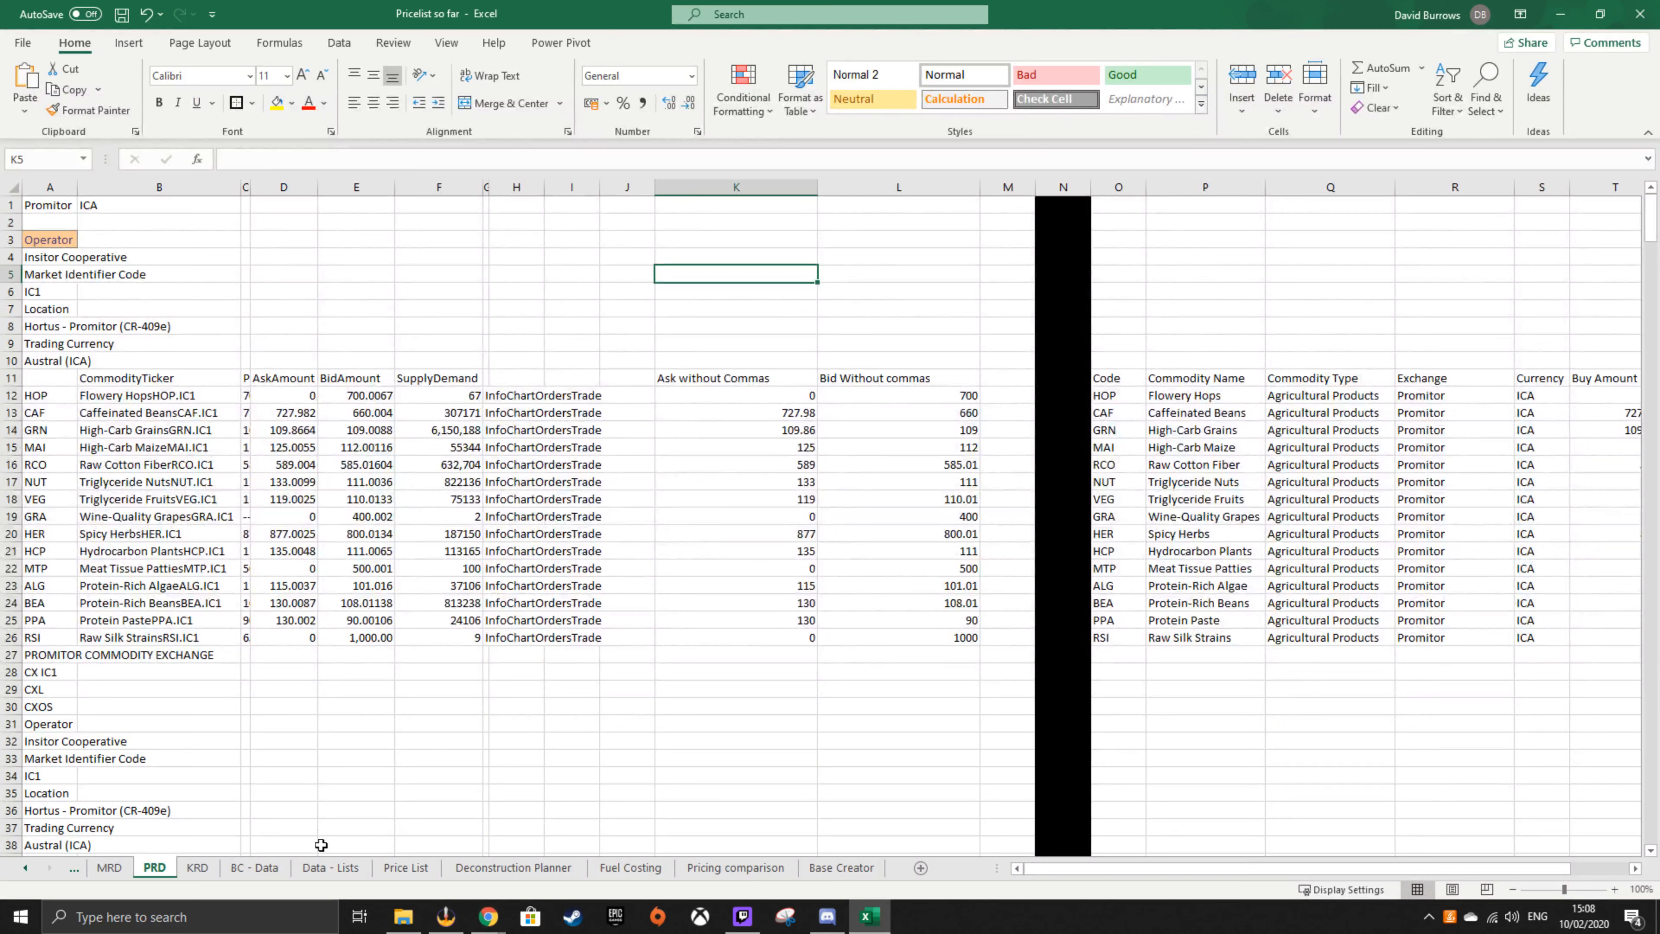
mouse_move(488, 916)
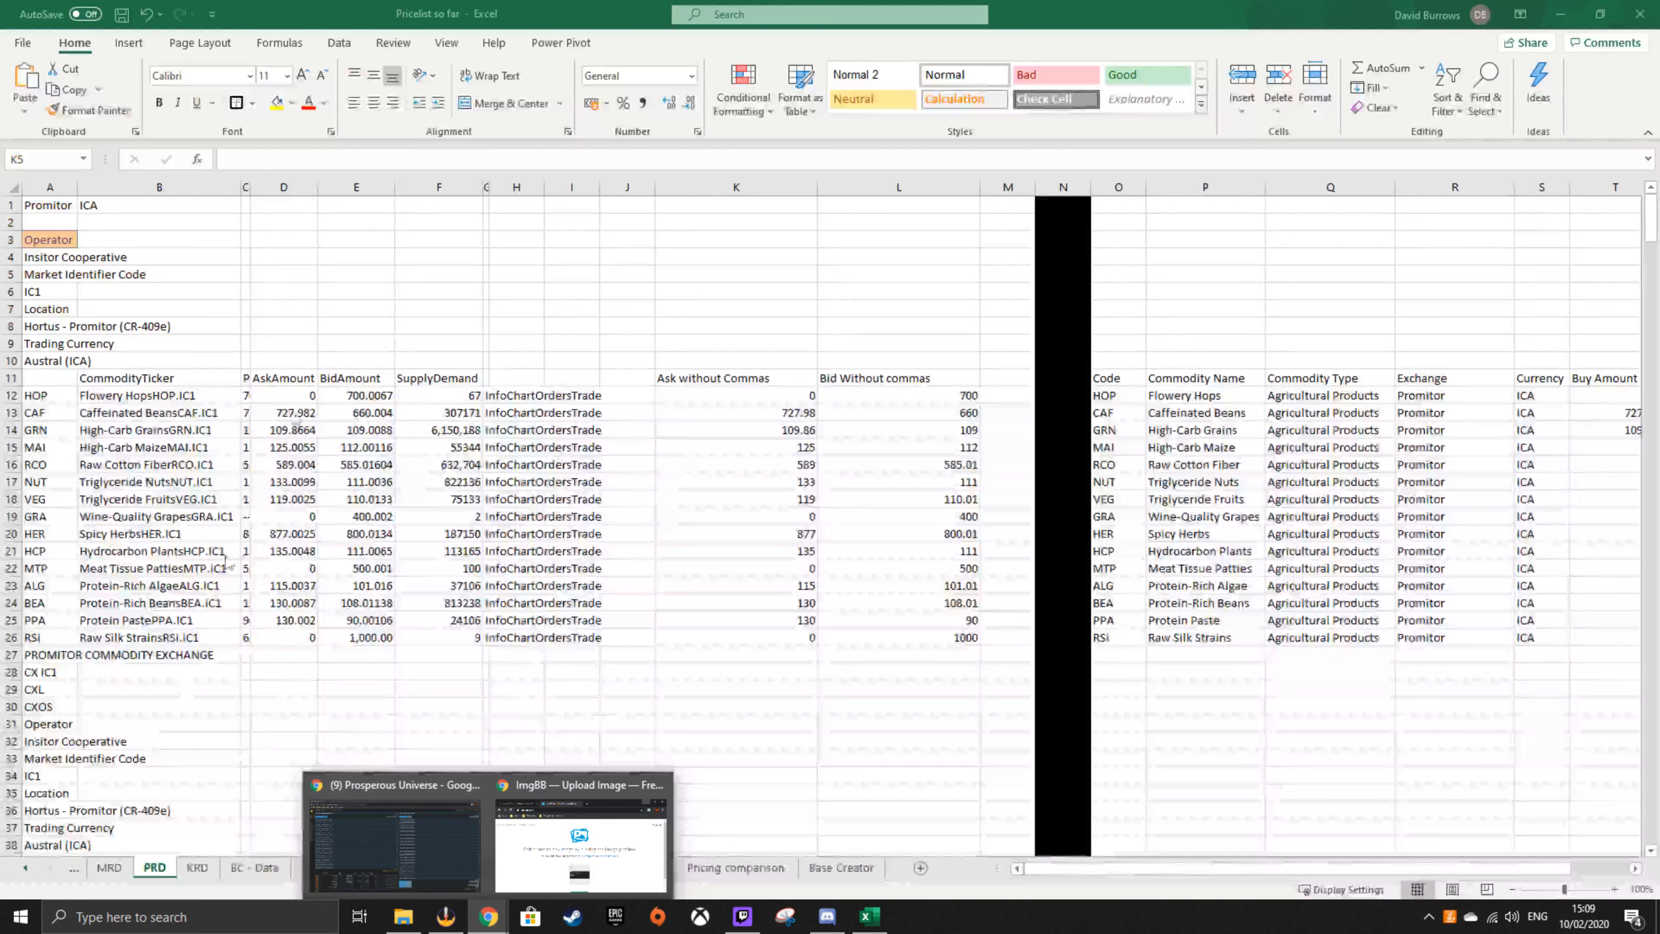
click(198, 867)
click(49, 241)
right_click(49, 243)
click(119, 332)
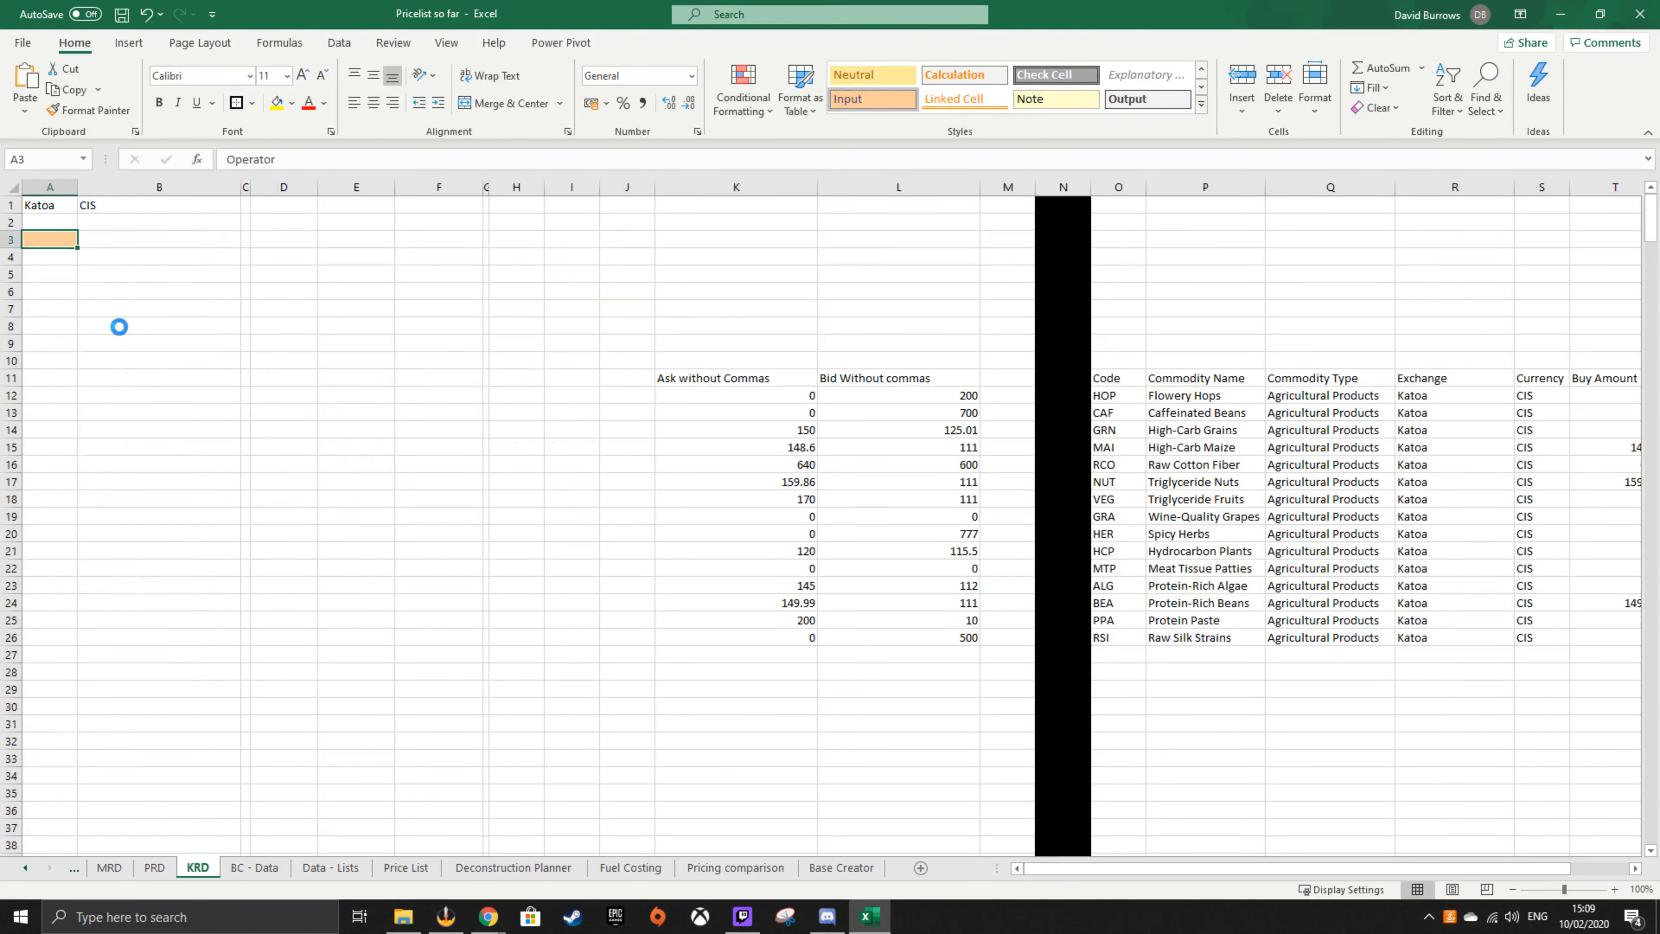
click(573, 256)
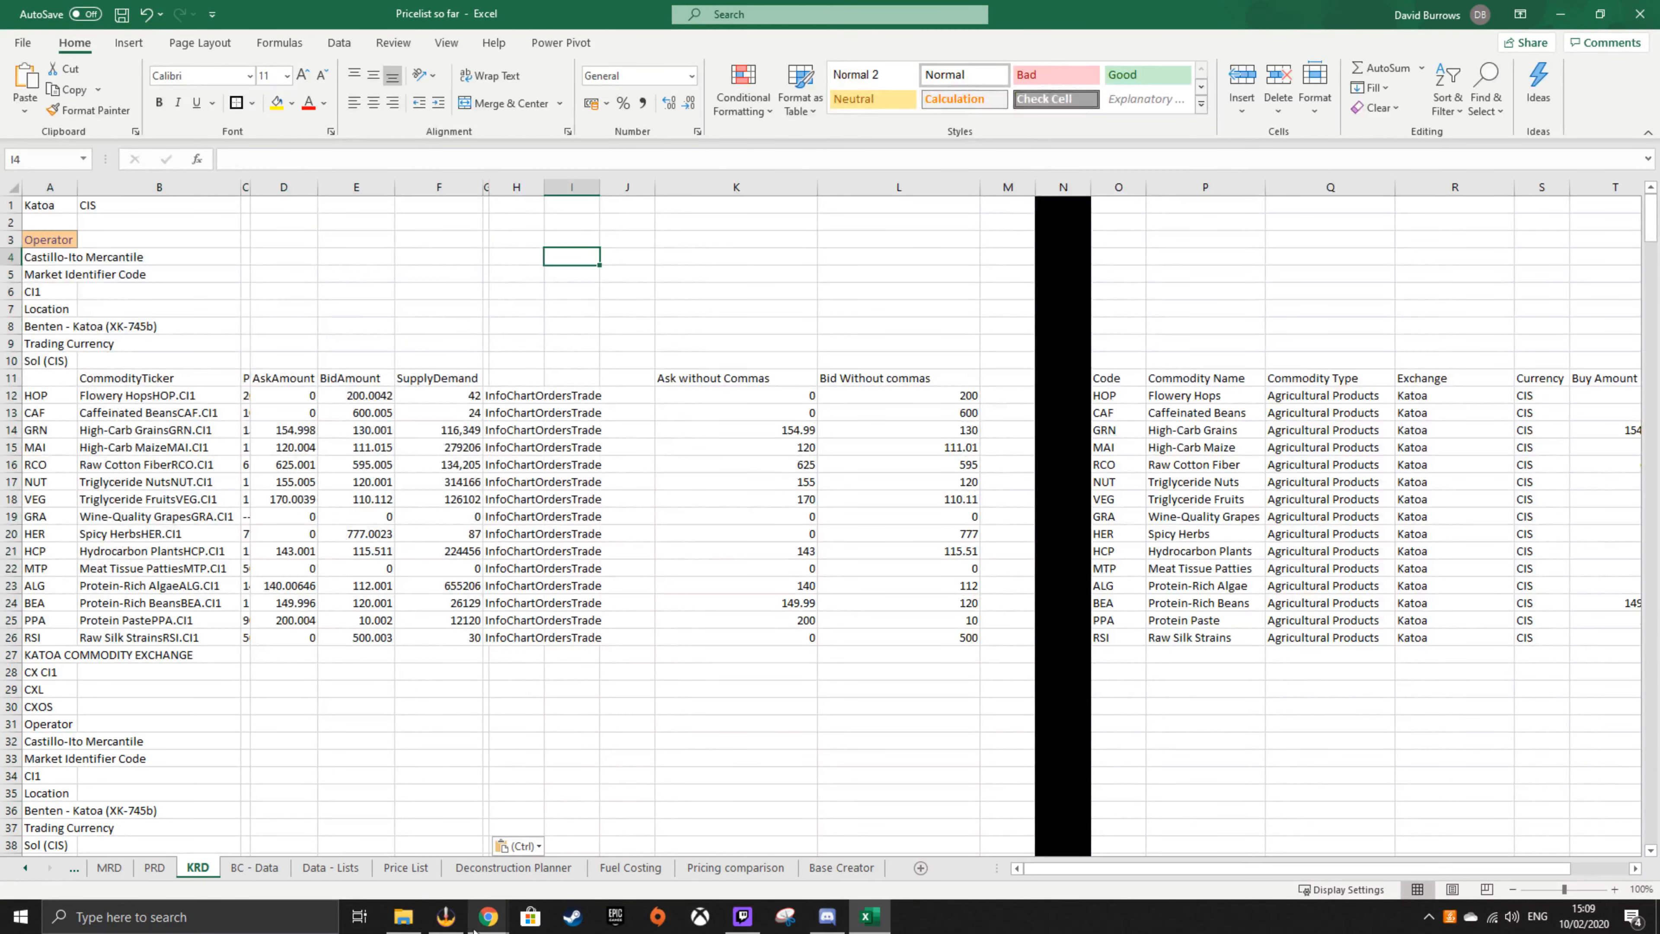
- Return to the EXCEL COPY M+KAT screen in Chrome and copy all Montem Commodity Exchange listings, from the last panel's end up to the first Operator
mouse_move(488, 916)
click(335, 879)
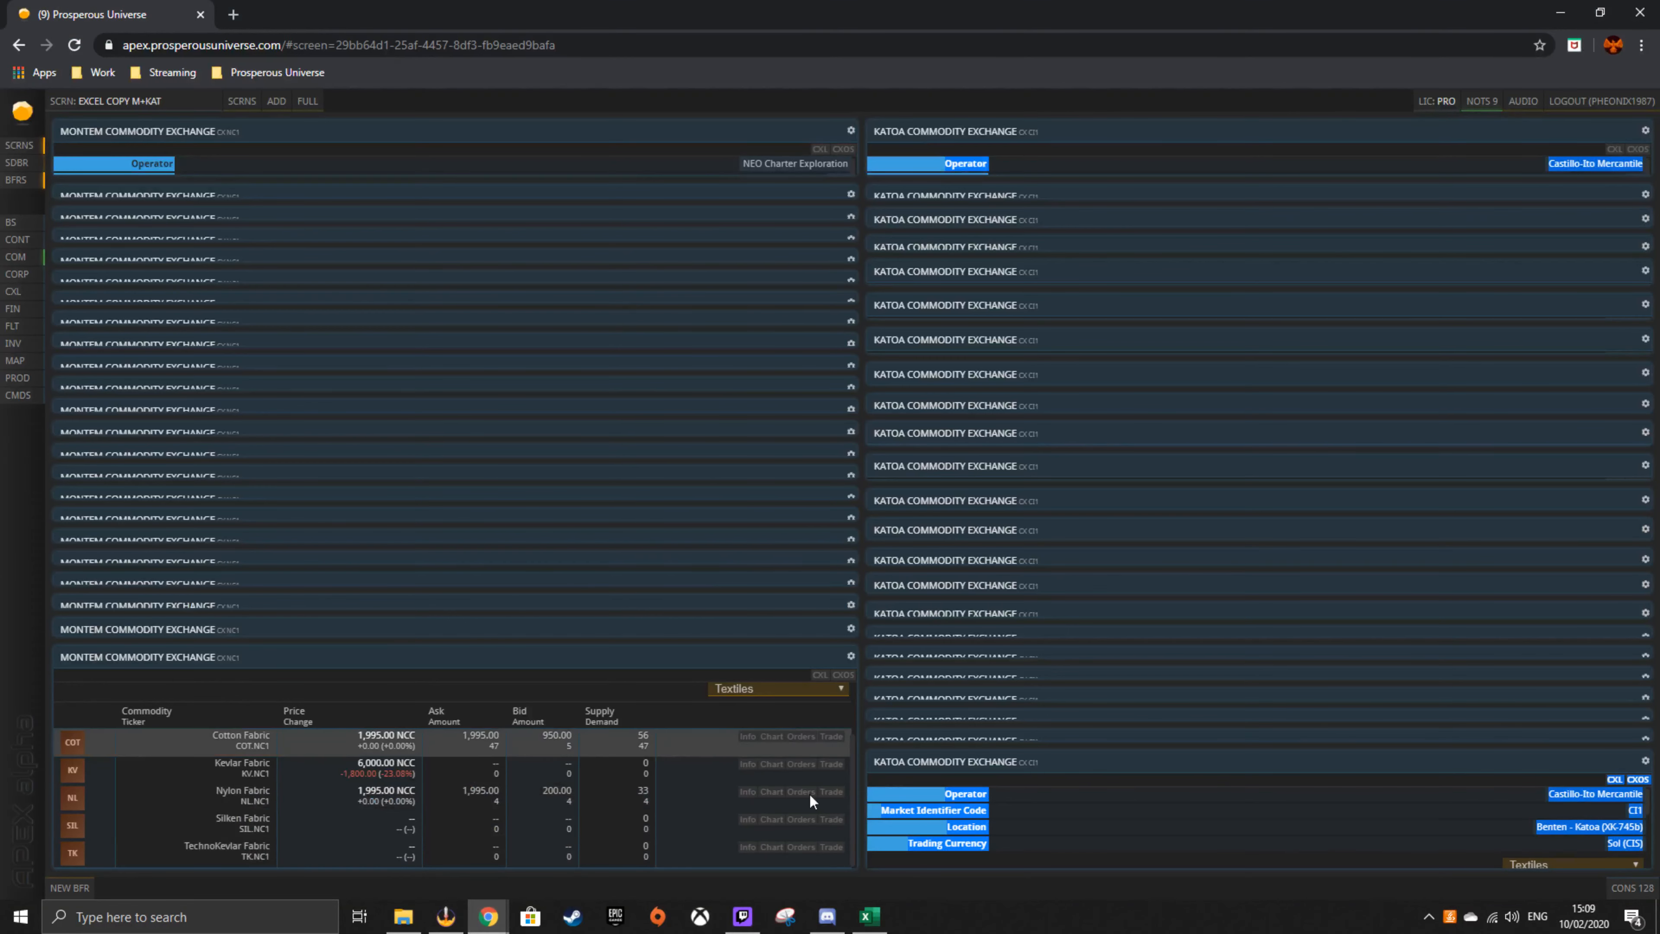
click(846, 848)
drag(846, 848, 316, 484)
drag(179, 326, 132, 170)
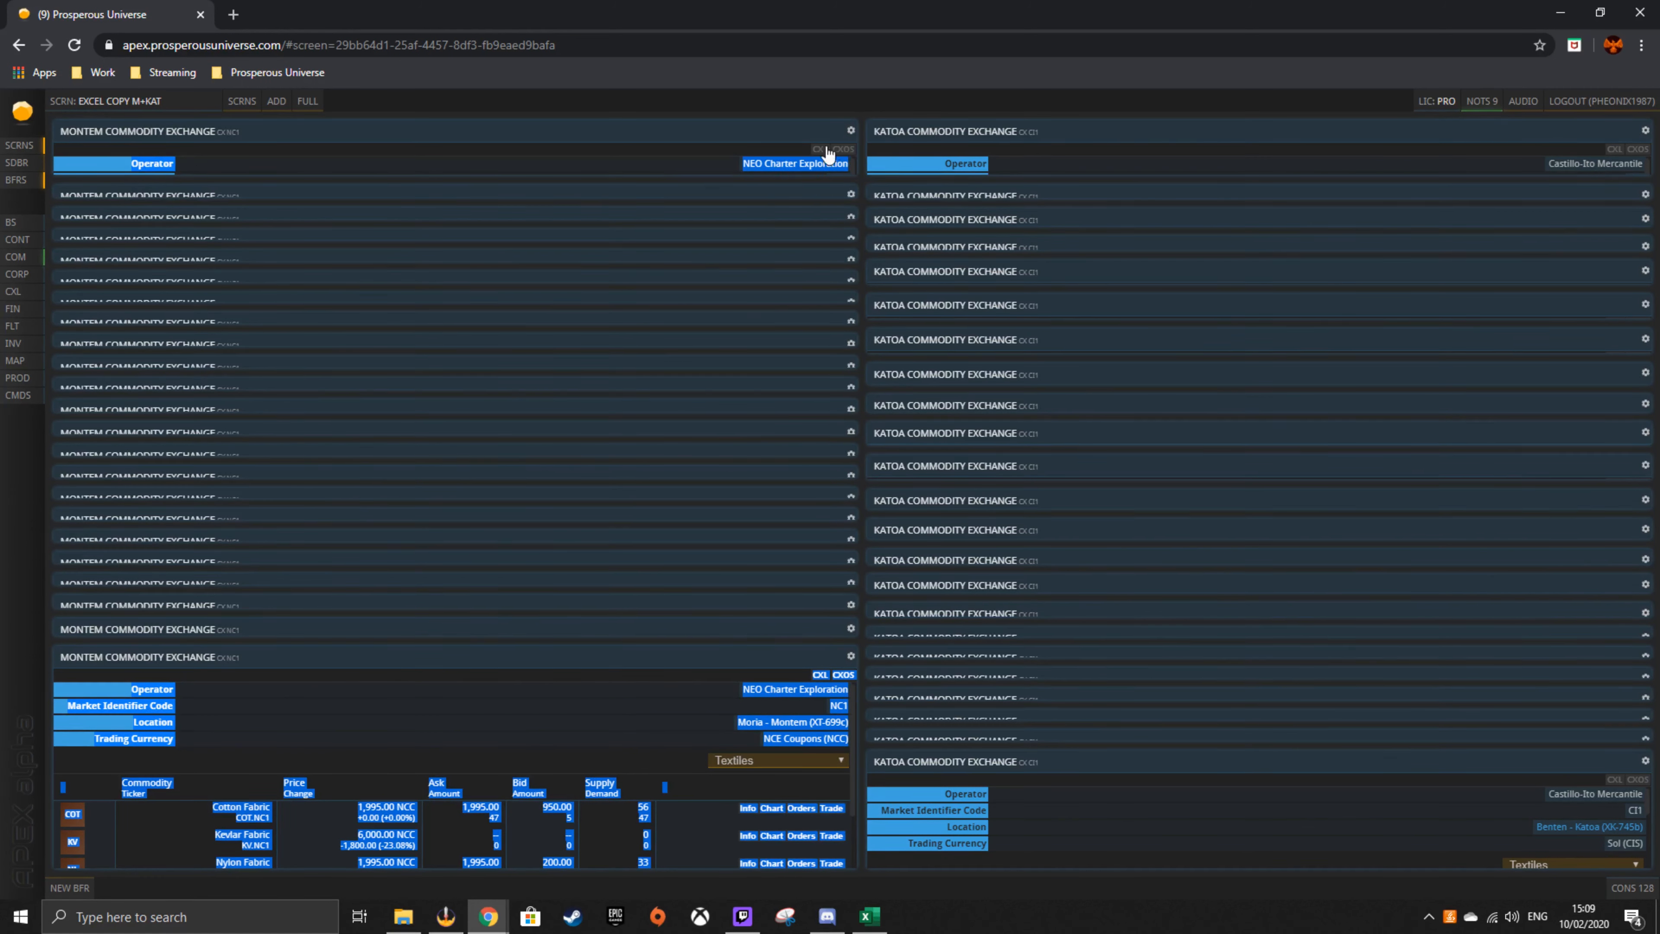
right_click(157, 167)
click(187, 180)
- Switch to Excel and paste the Montem listings at cell A3 of the MRD sheet, matching the destination formatting
click(870, 916)
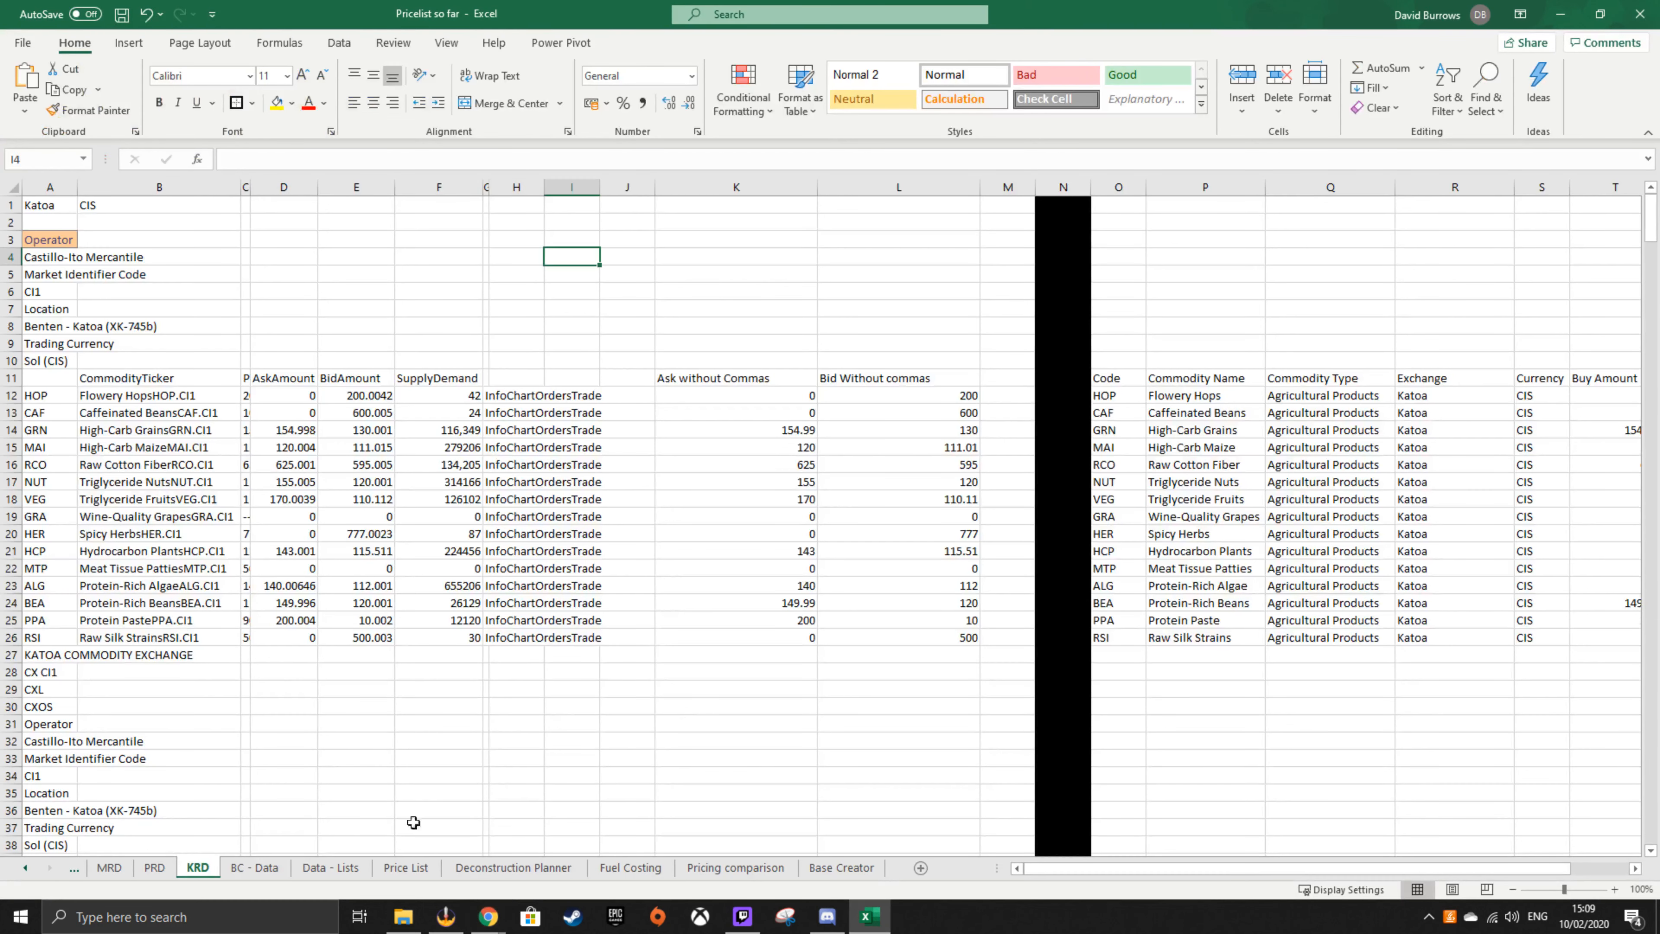
click(109, 868)
click(49, 241)
right_click(51, 240)
click(117, 327)
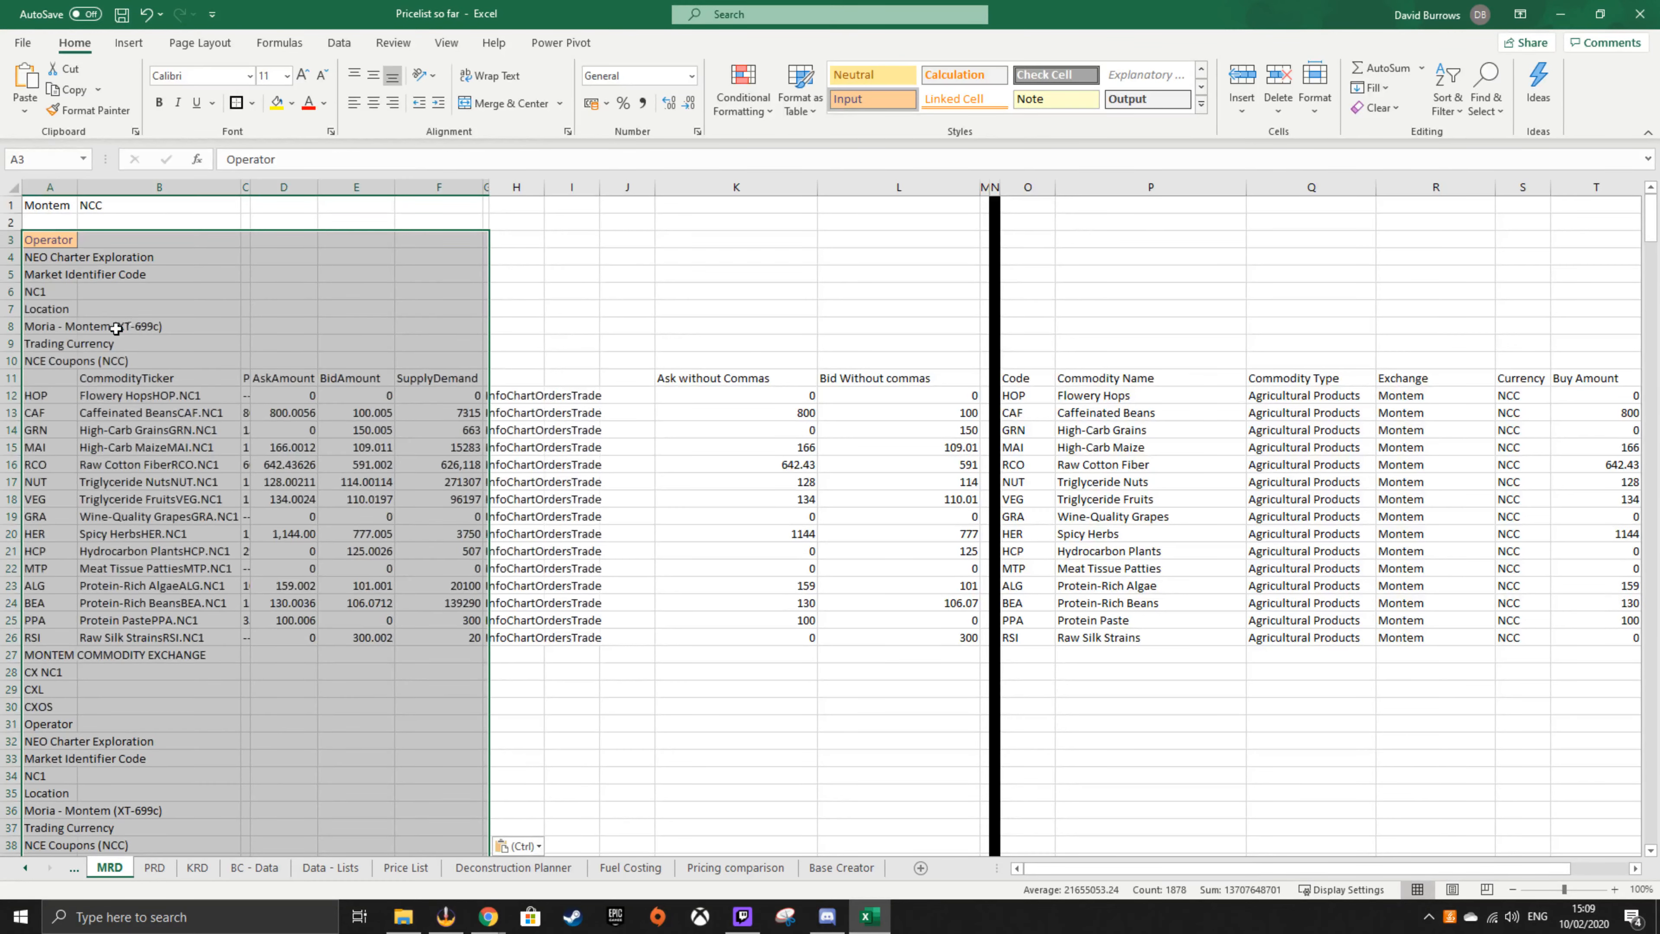
click(611, 278)
click(719, 672)
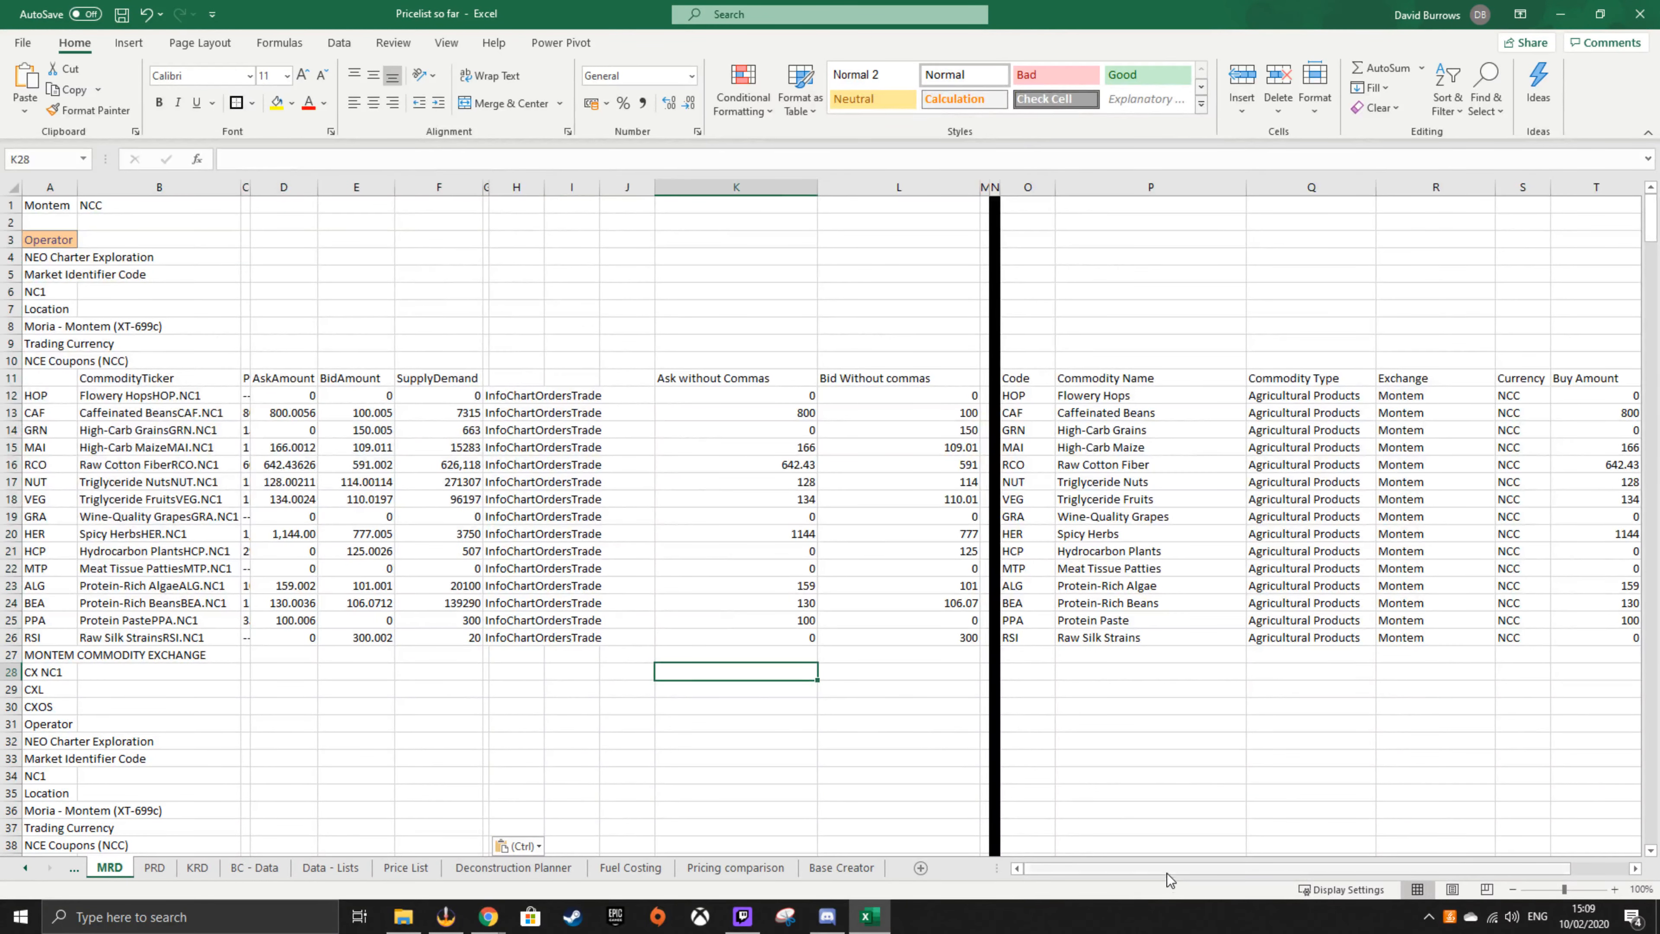
mouse_move(1289, 871)
mouse_down()
mouse_move(1346, 877)
mouse_move(1289, 877)
mouse_up()
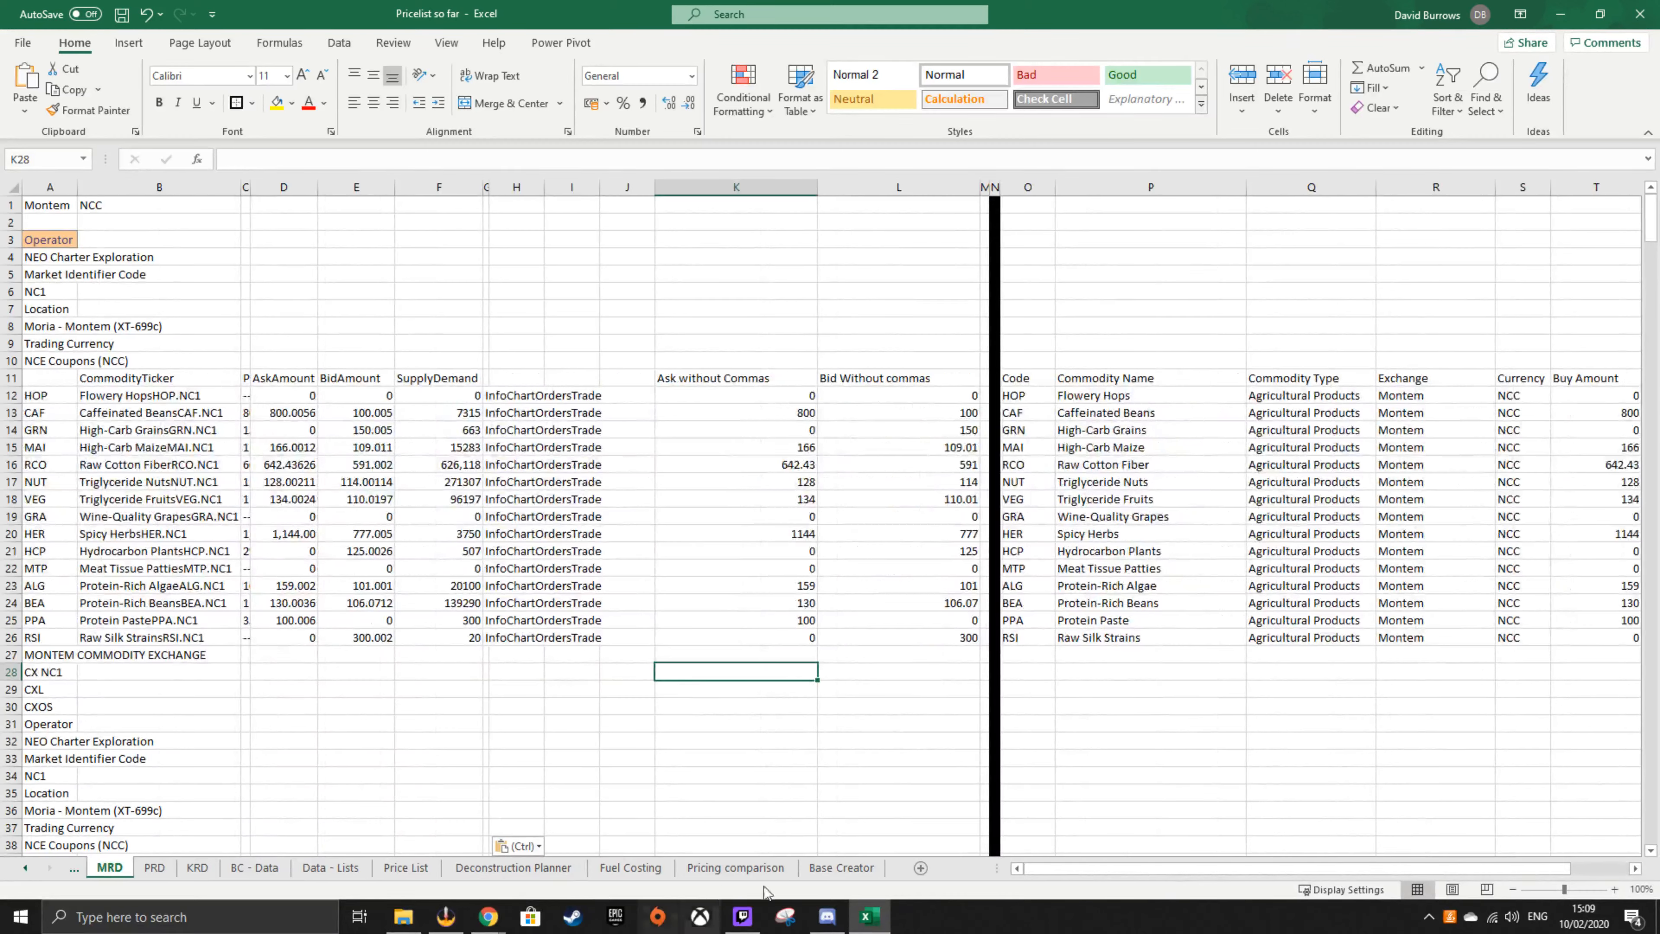
- Examine the Sales Per Day values and the FLX row's Buy from Market Cost Per day on the Base Creator sheet
click(841, 868)
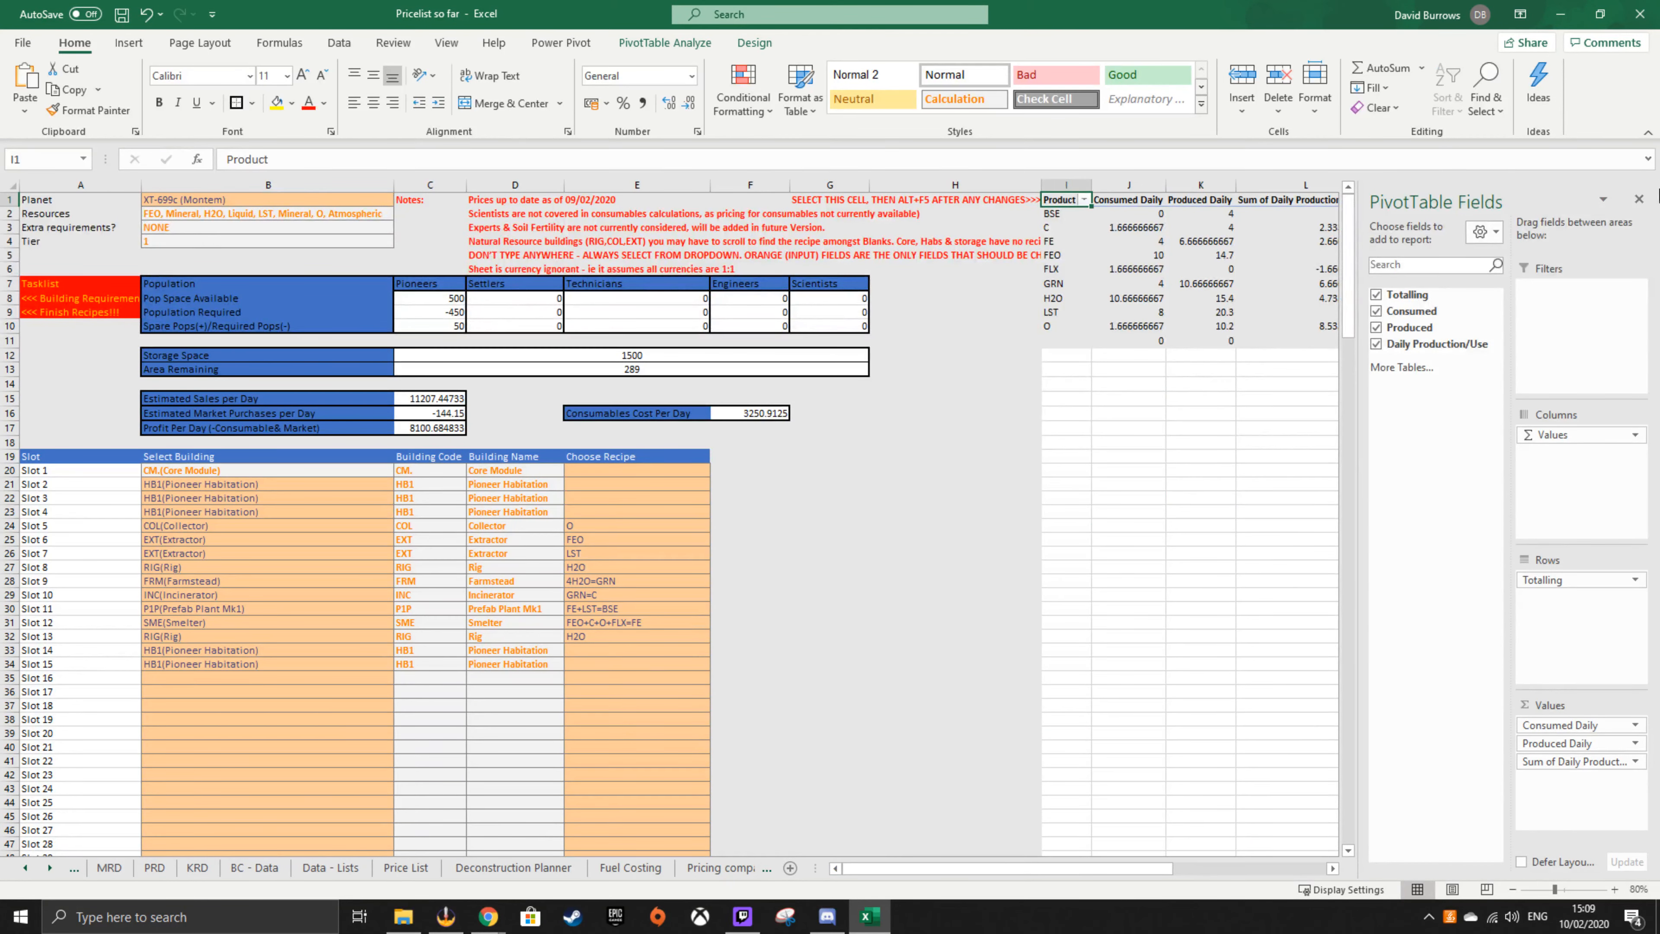
click(1141, 555)
scroll(1254, 776, right, 3)
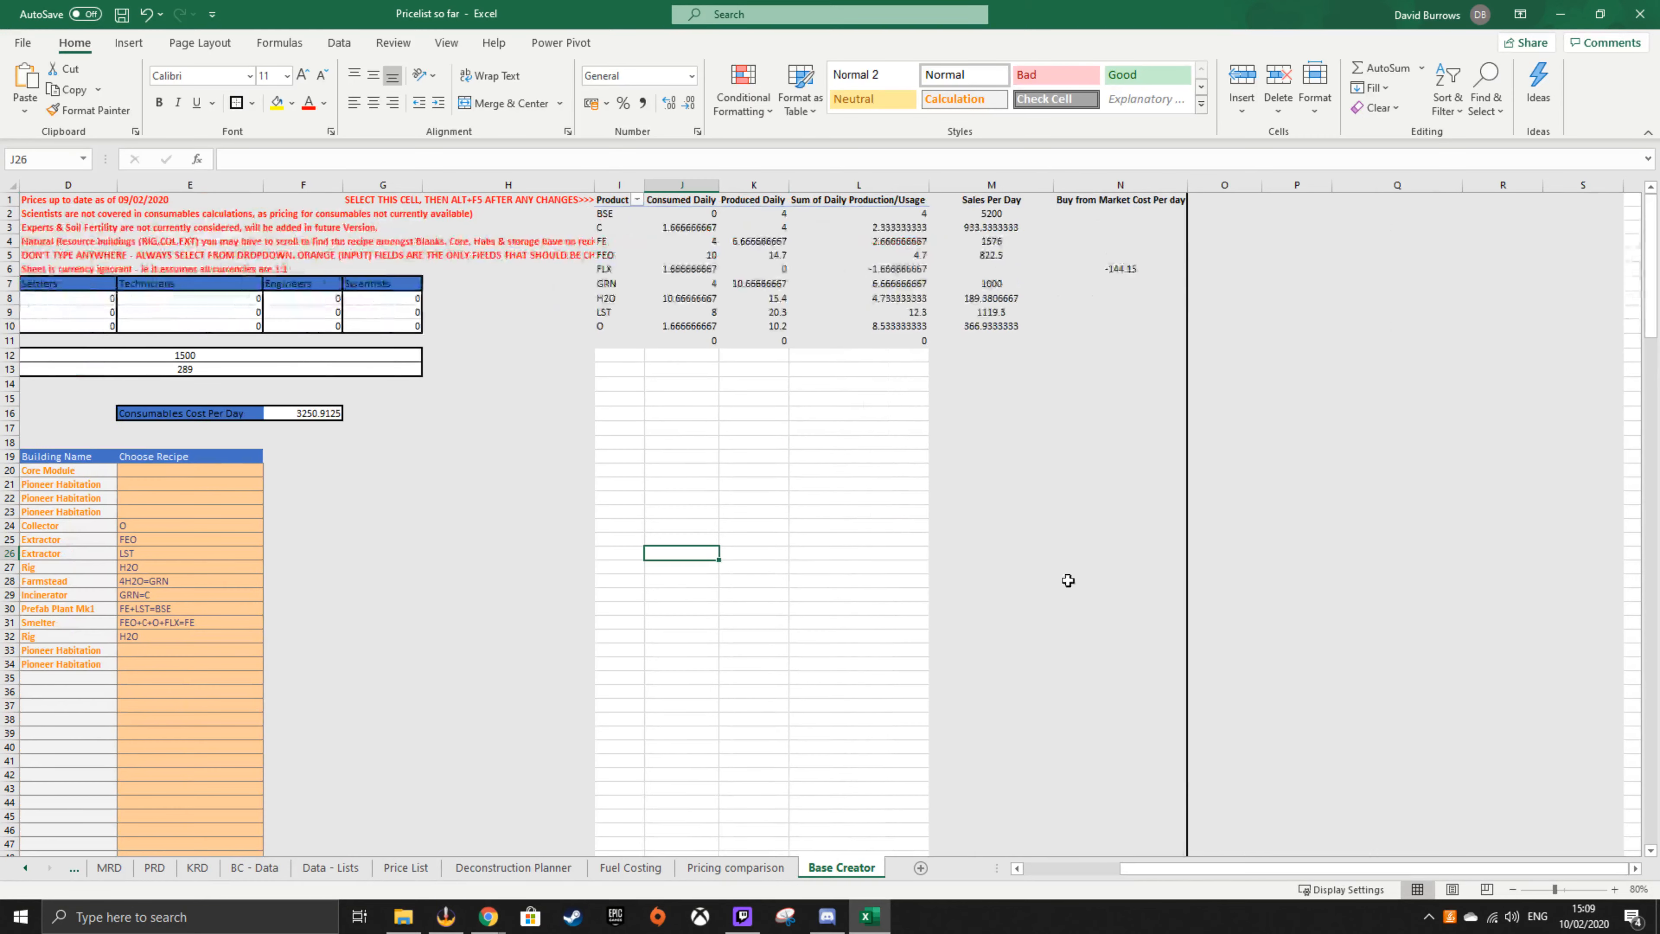
click(607, 202)
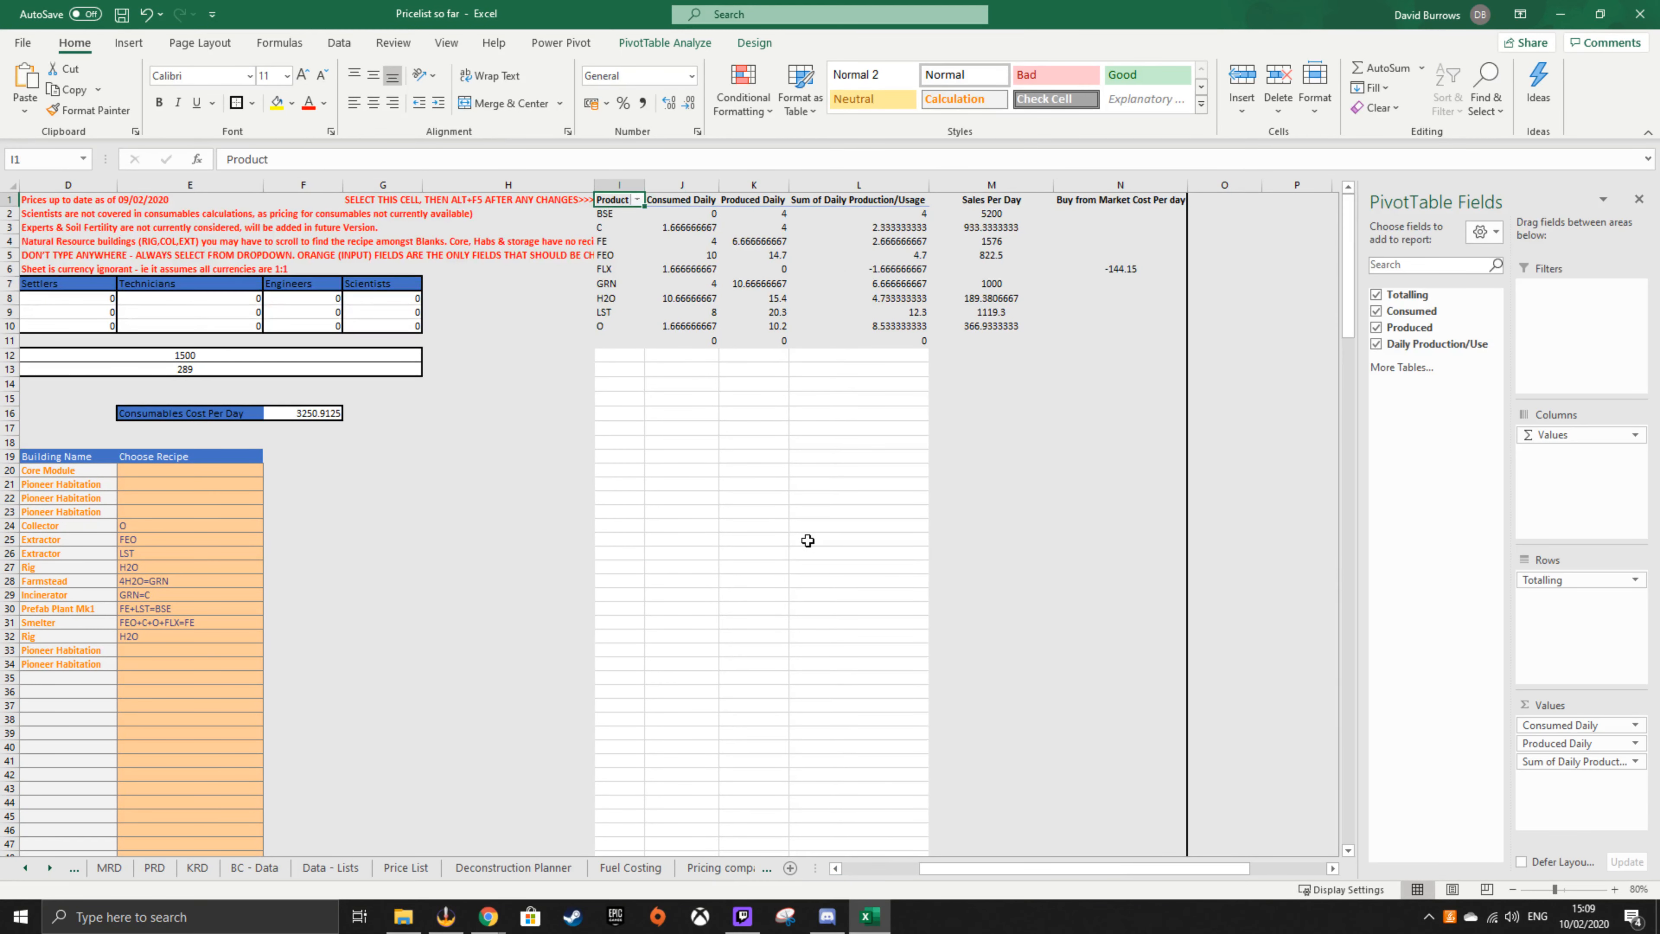
click(1023, 213)
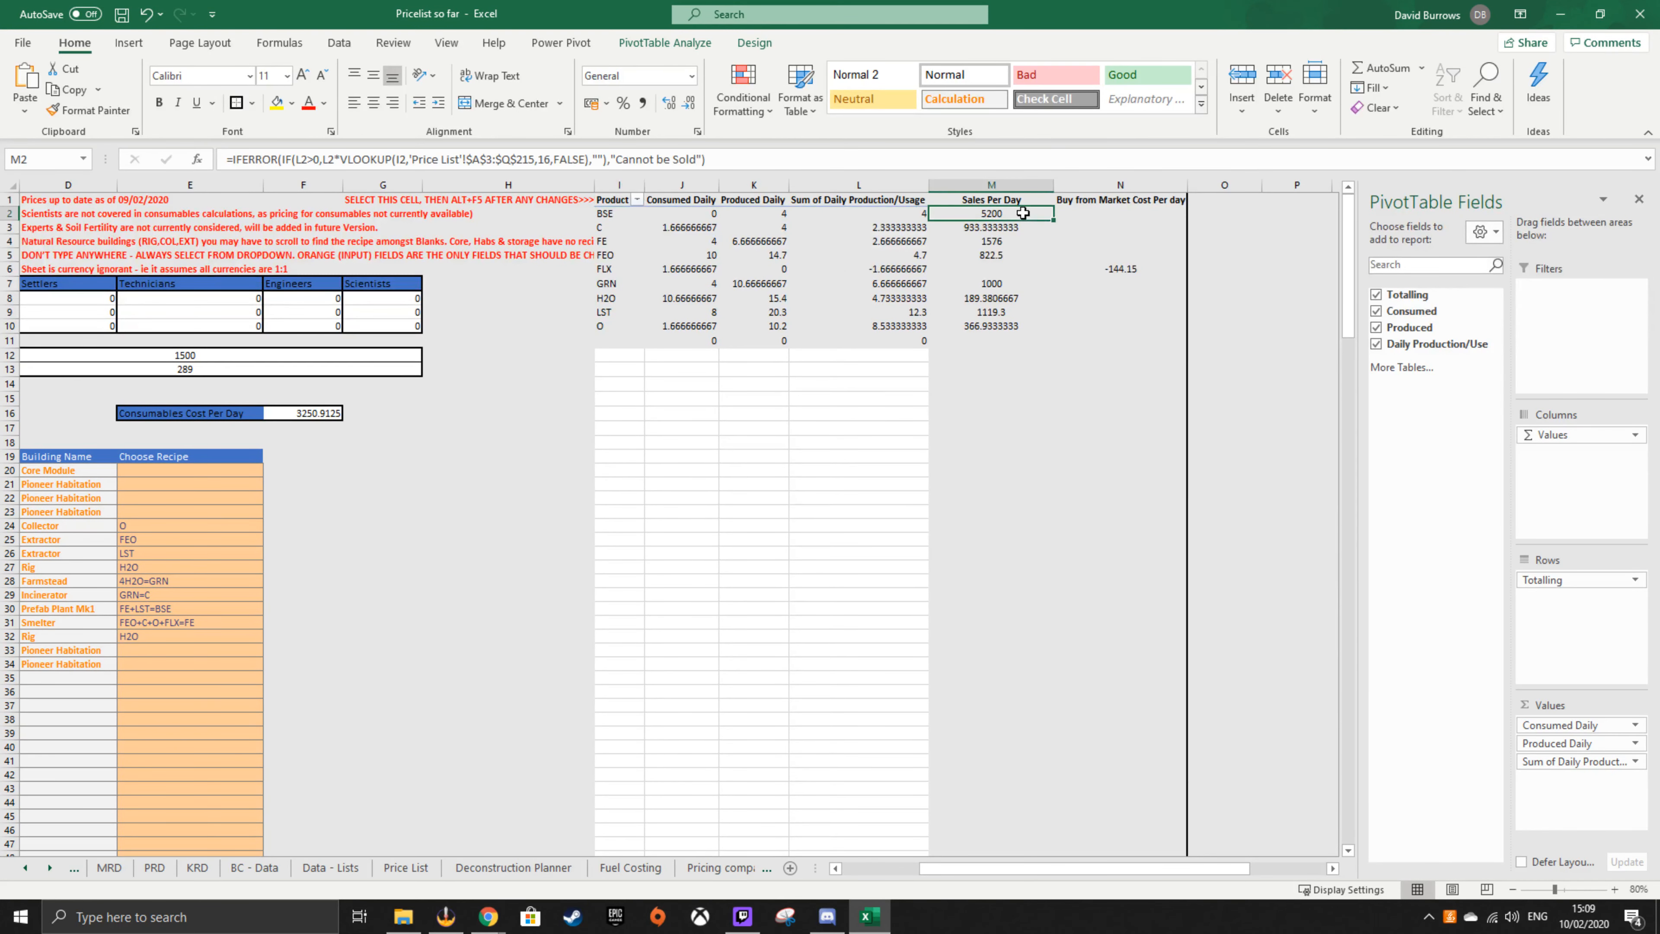
drag(1023, 213, 1023, 341)
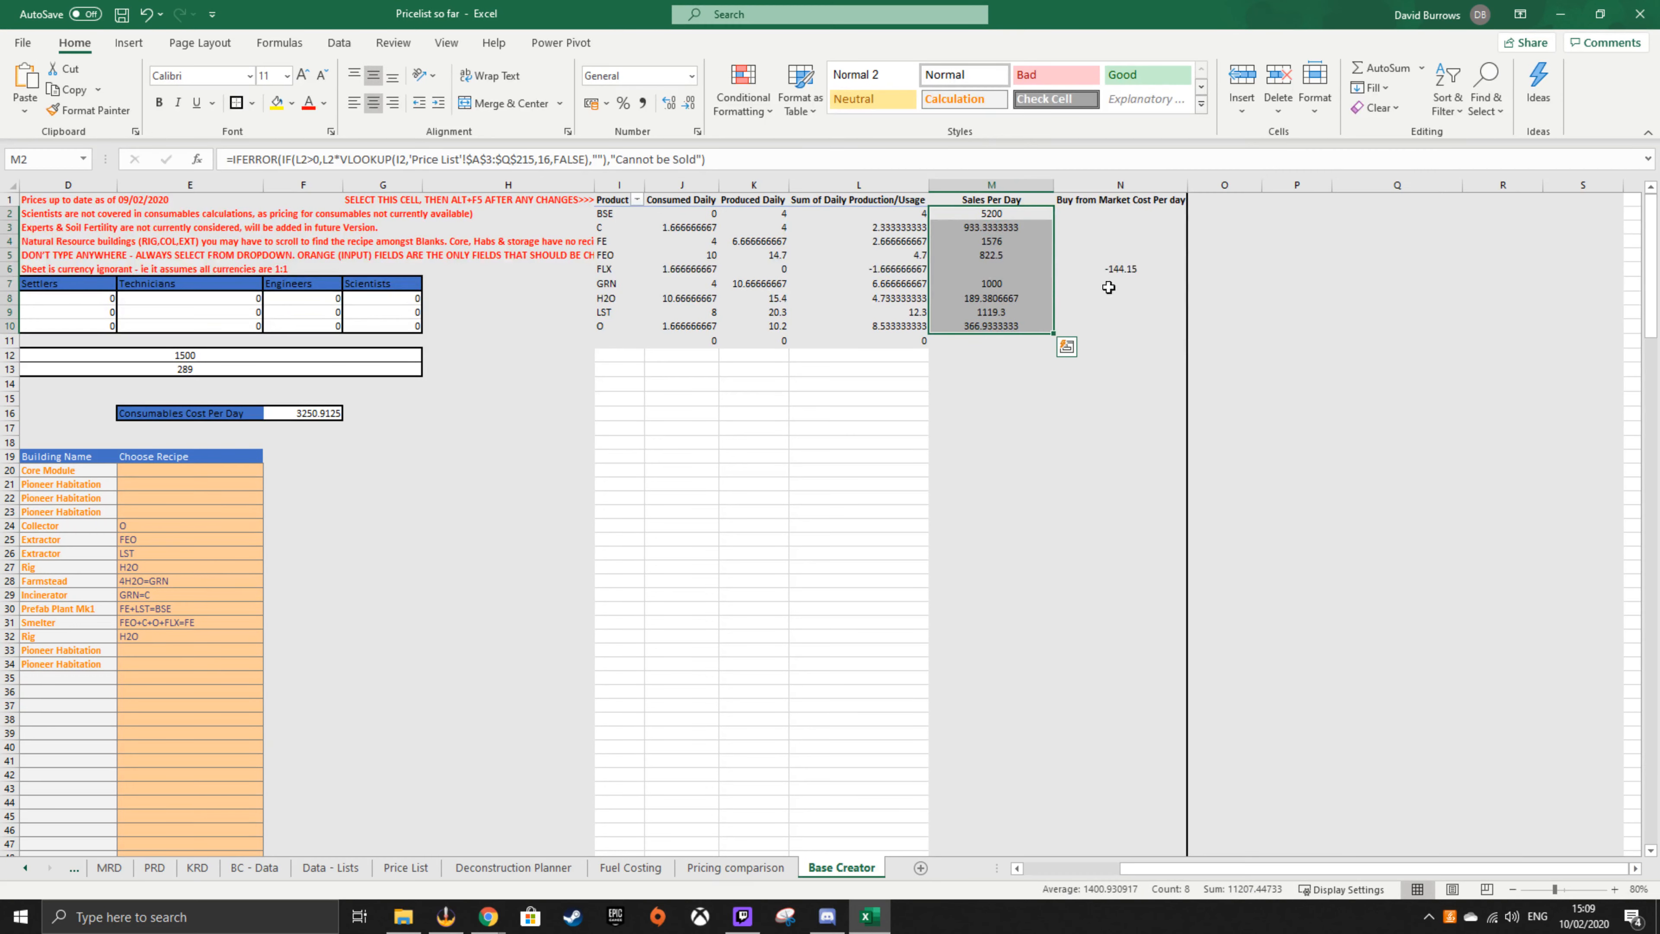
click(1125, 257)
click(1126, 268)
click(990, 208)
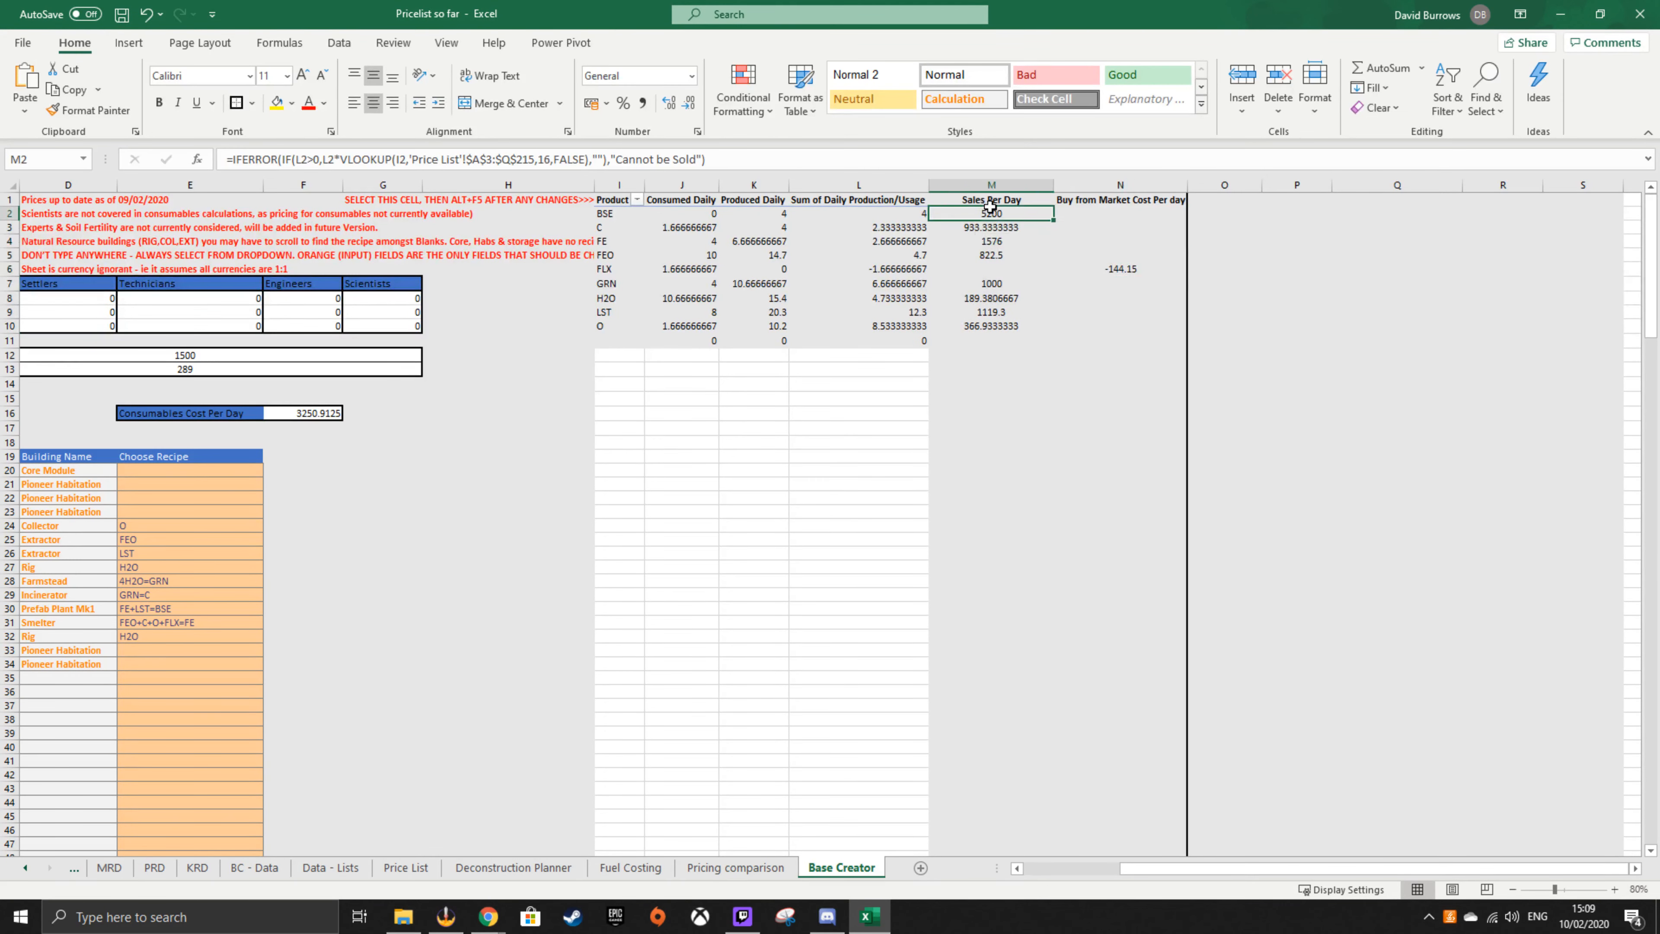
drag(990, 214, 991, 329)
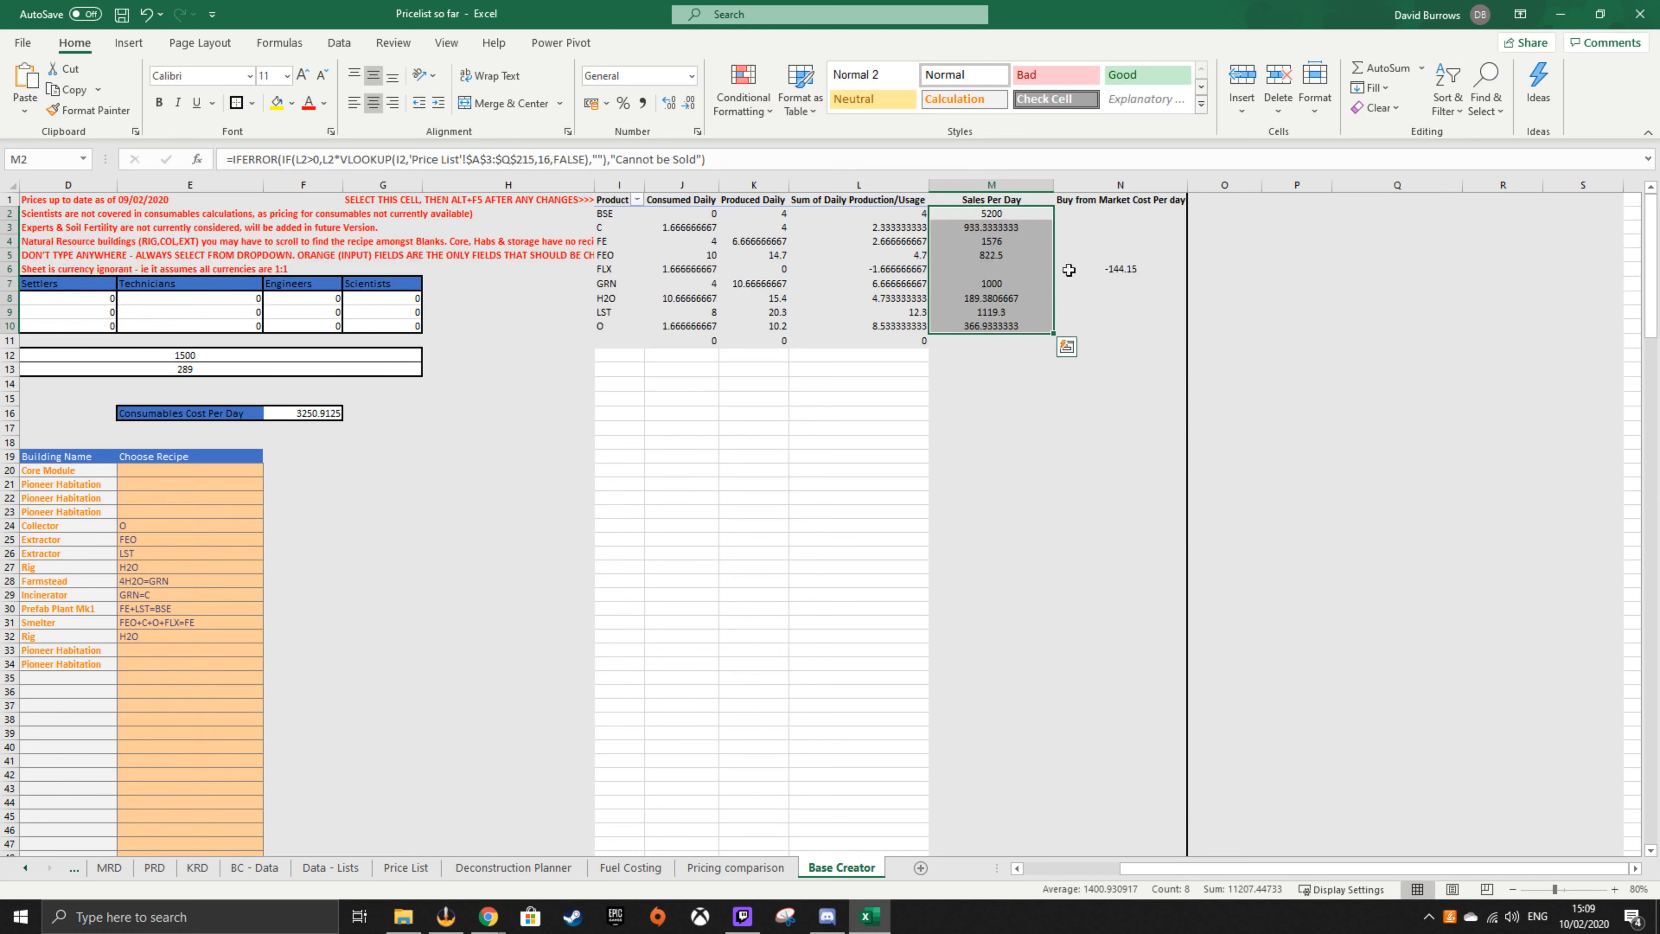
click(1132, 266)
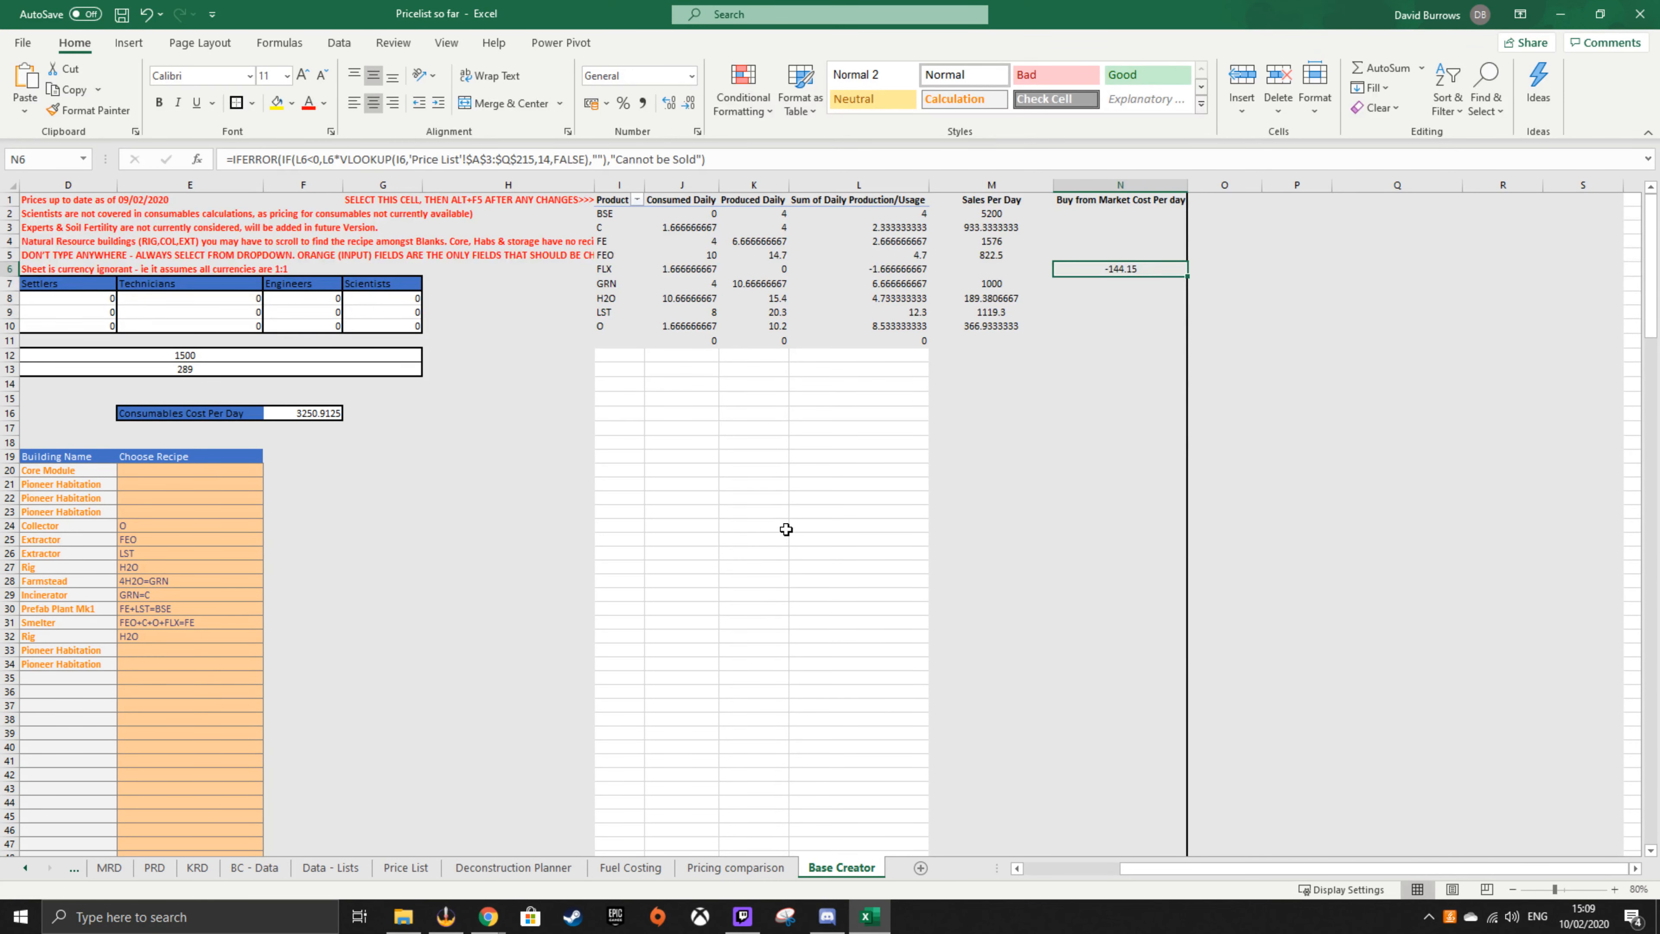
- Refresh the Base Creator product PivotTable and check the Sales Per Day values and the FLX row's market purchase cost
click(642, 204)
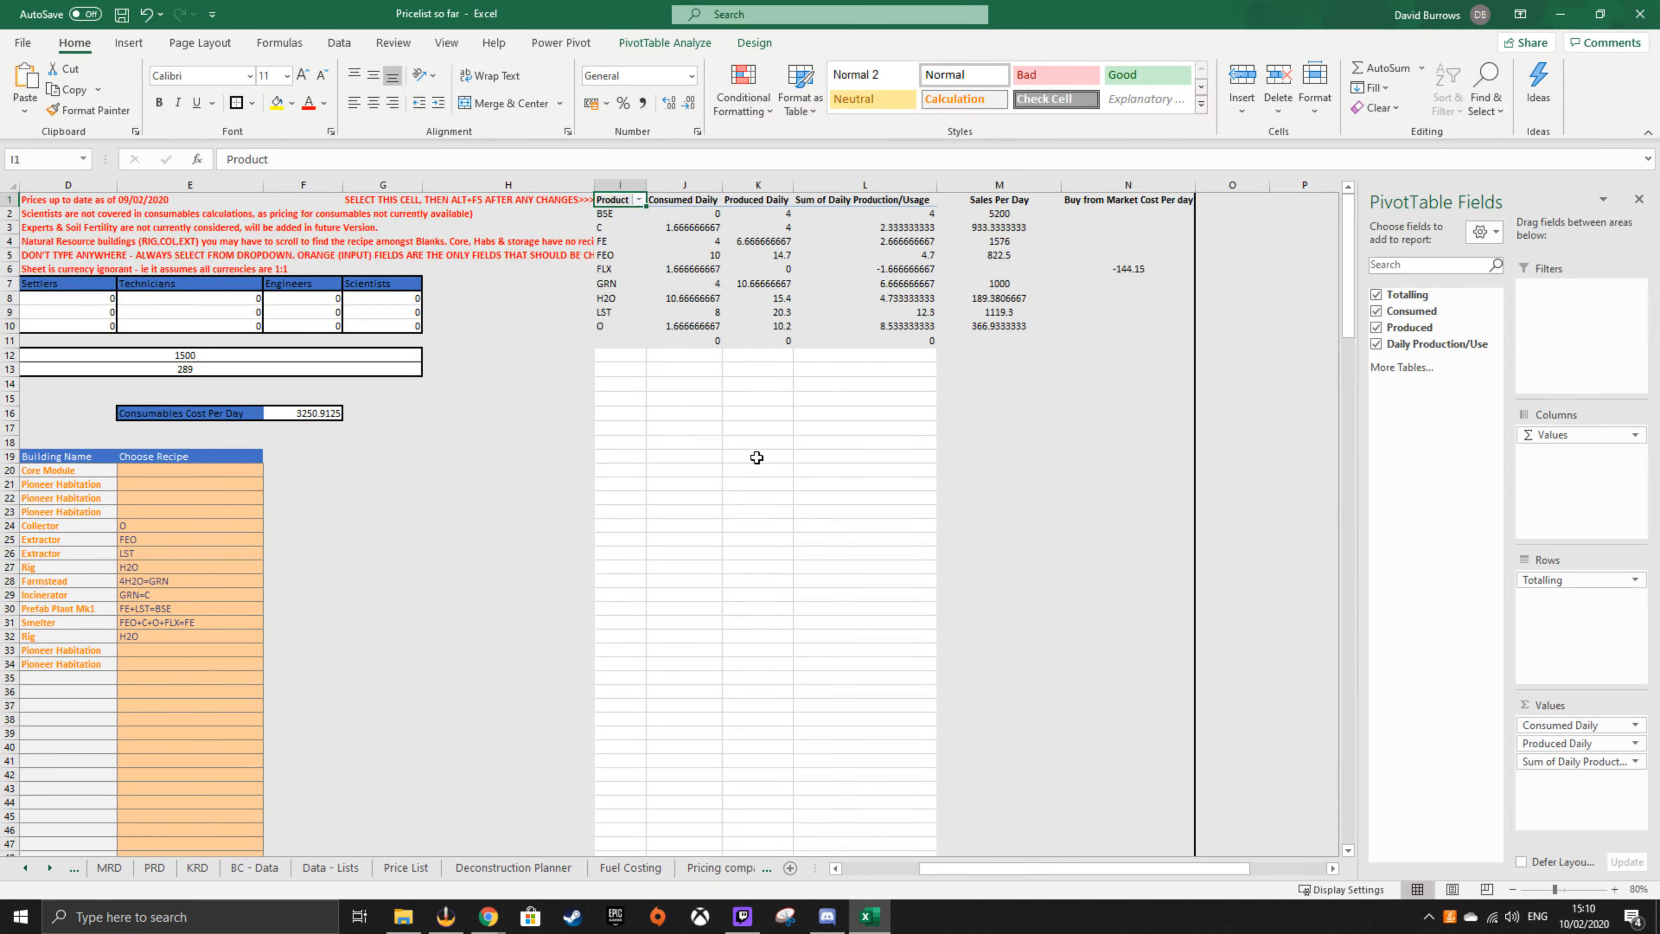
click(760, 484)
drag(1006, 208, 1000, 327)
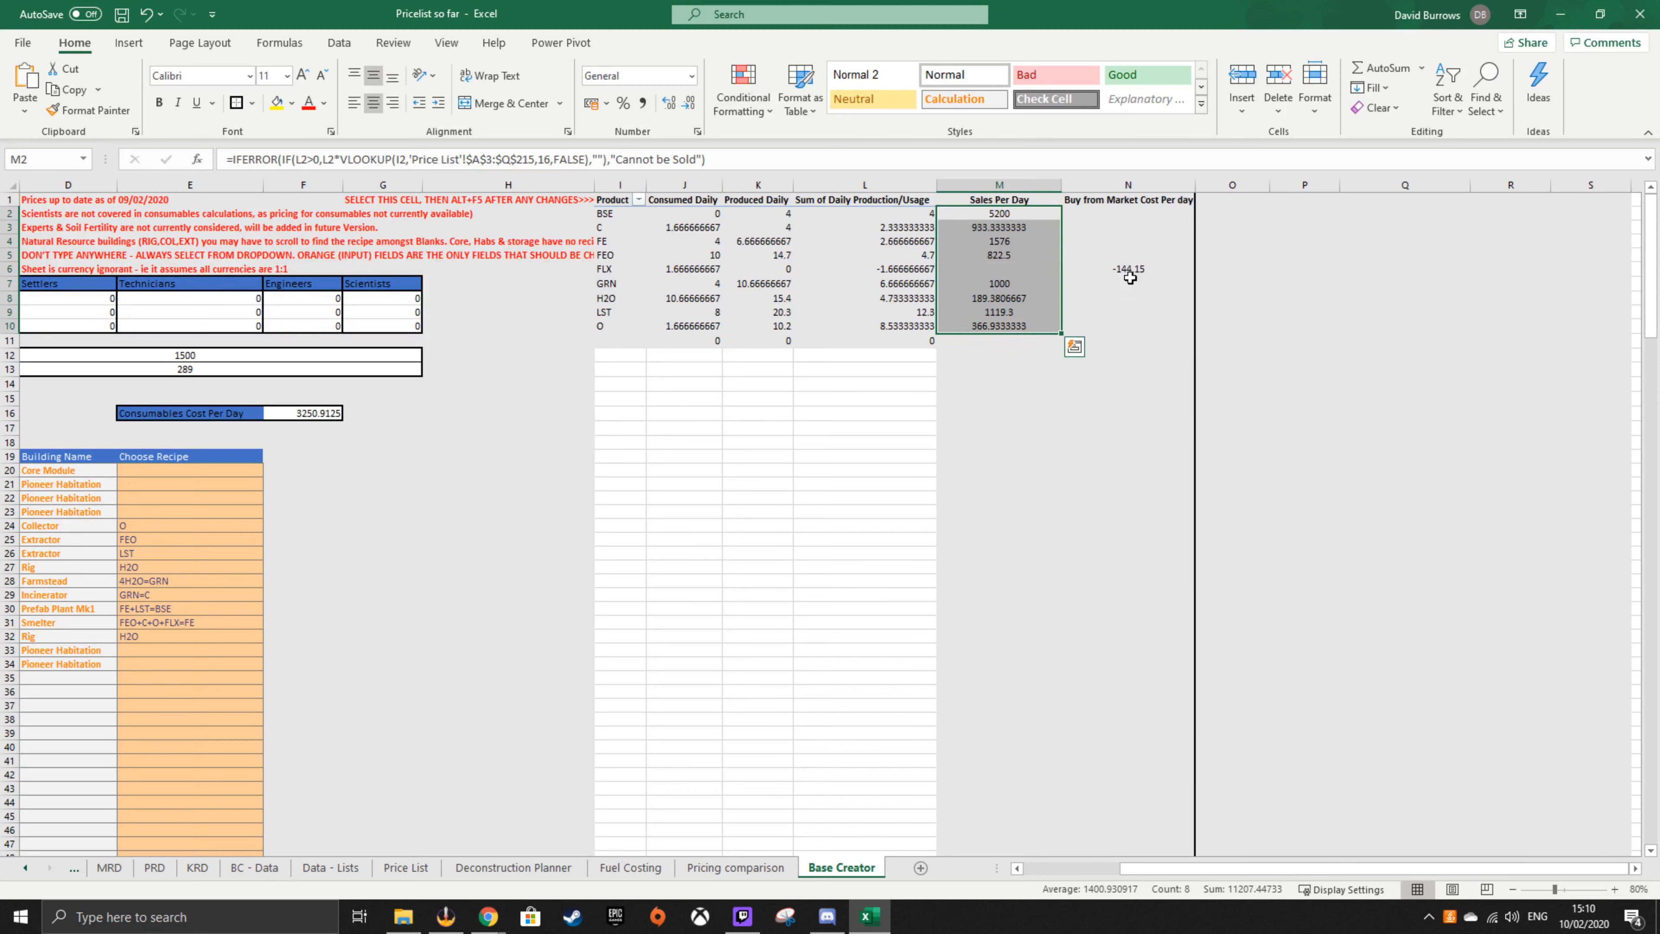
click(1119, 268)
- Review the Base Creator summary of estimated sales, market purchases and profit per day in C15:C17
drag(1363, 869, 1052, 864)
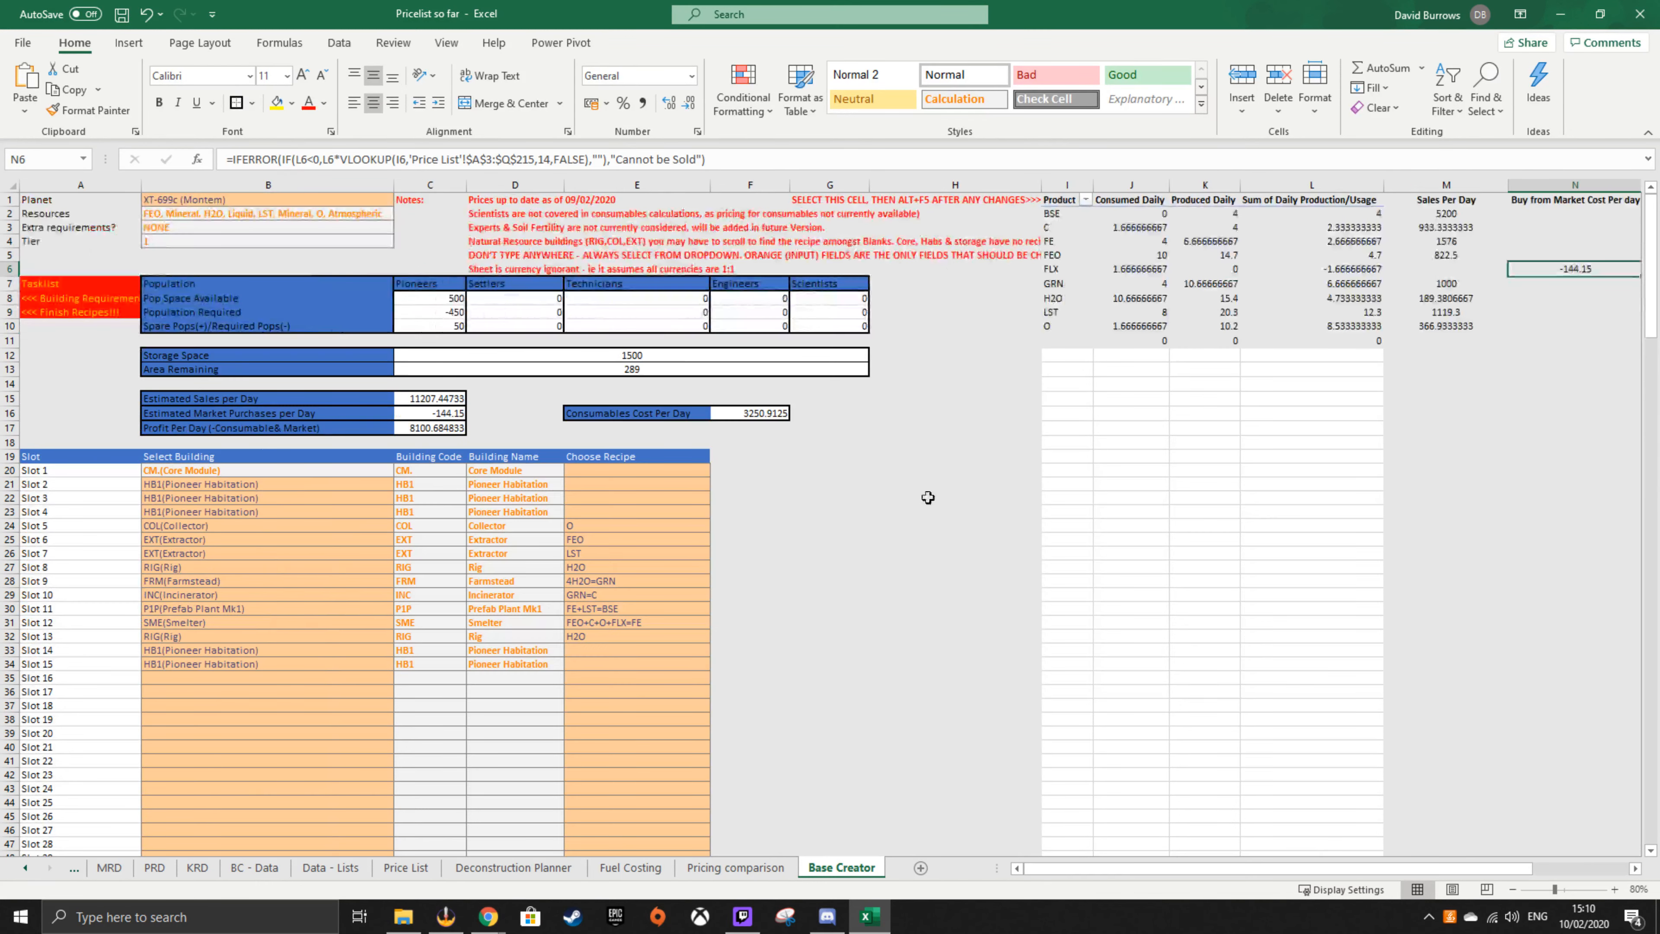
click(954, 512)
drag(446, 401, 447, 429)
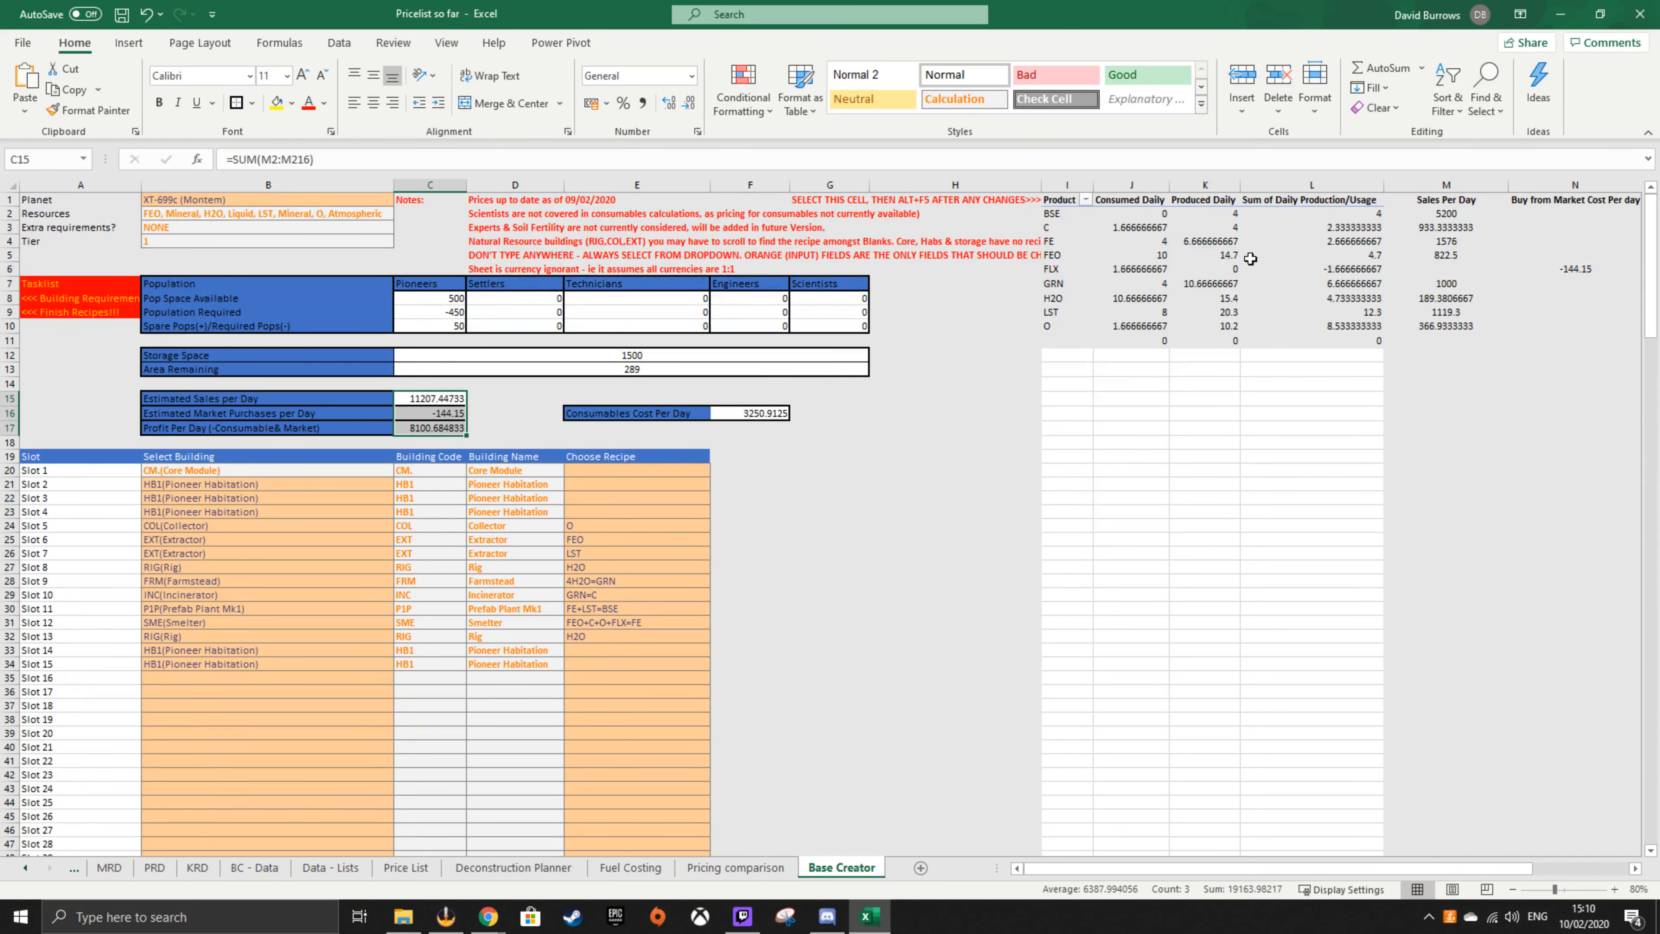
- Review the Sales Per Day values in M2:M10 and the daily sales, purchases and profit summary in C15:C17
drag(1476, 216, 1472, 342)
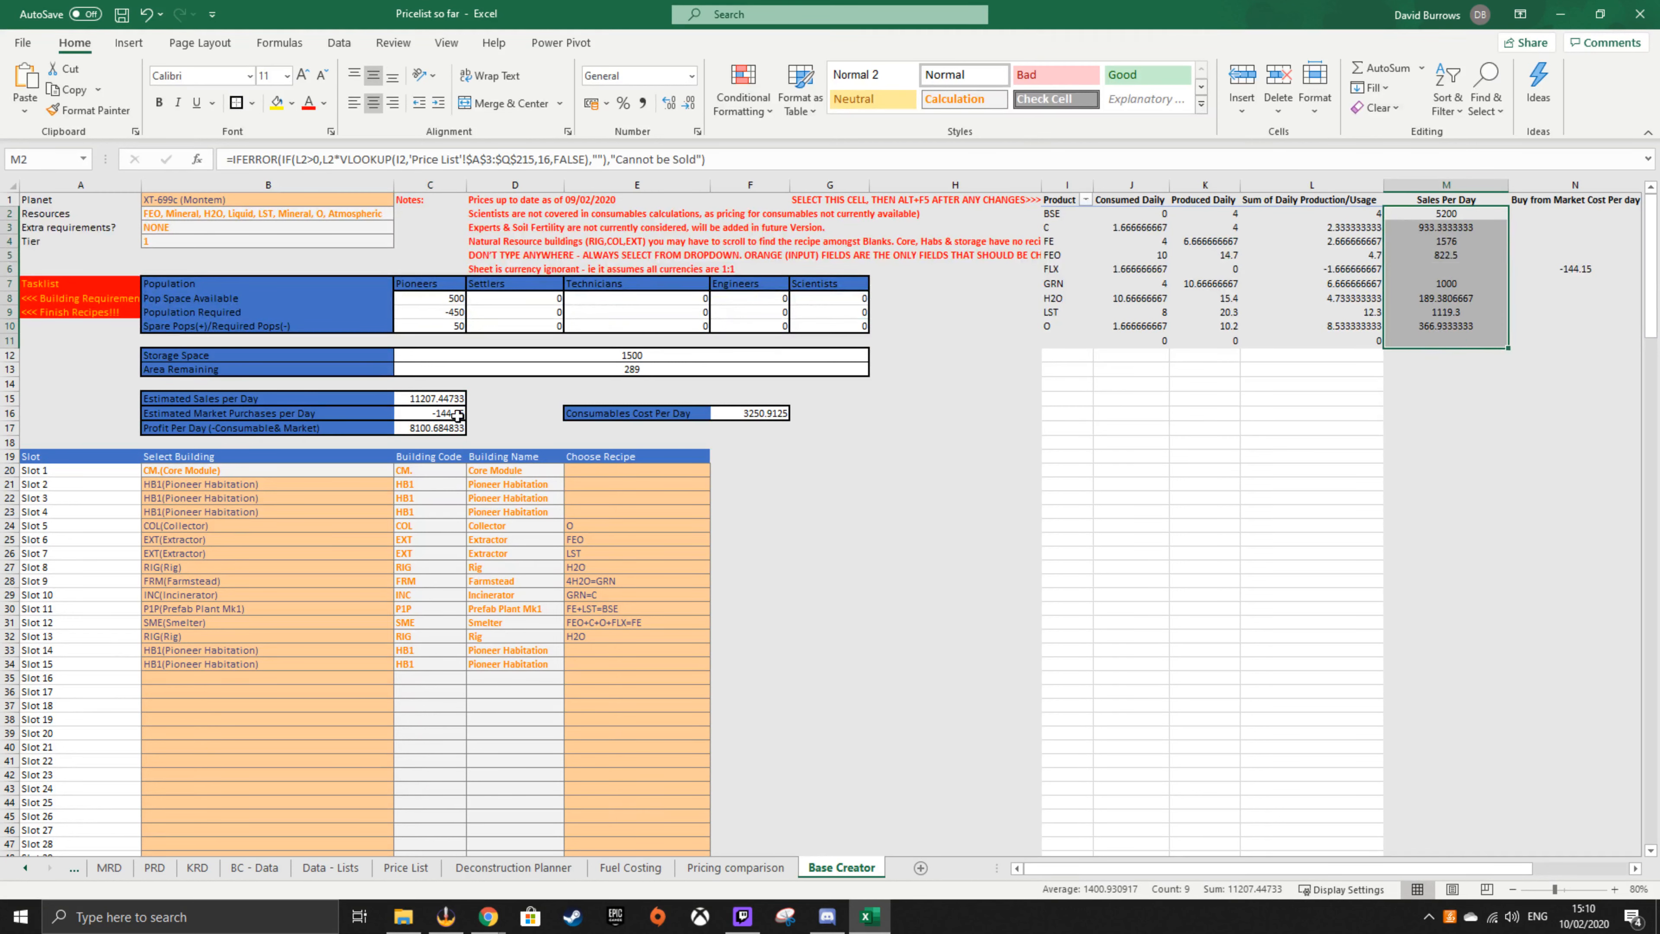
drag(453, 399, 447, 429)
click(447, 428)
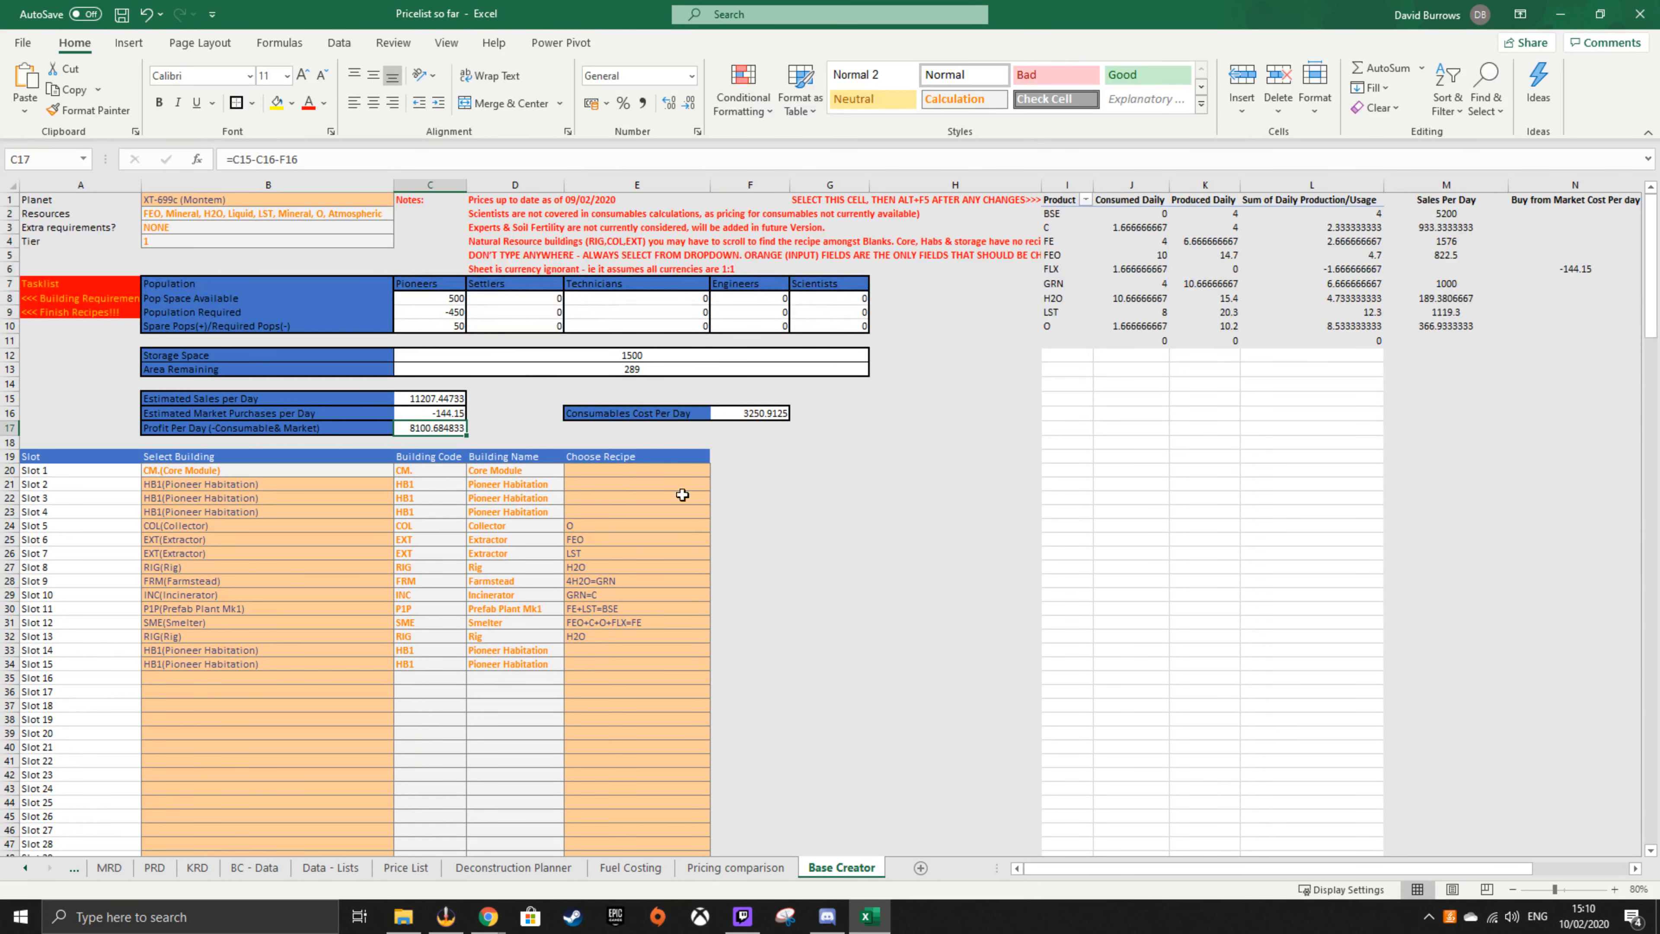
- Inspect the Consumables Cost Per Day formula in F16 on the Base Creator sheet
click(804, 462)
click(766, 409)
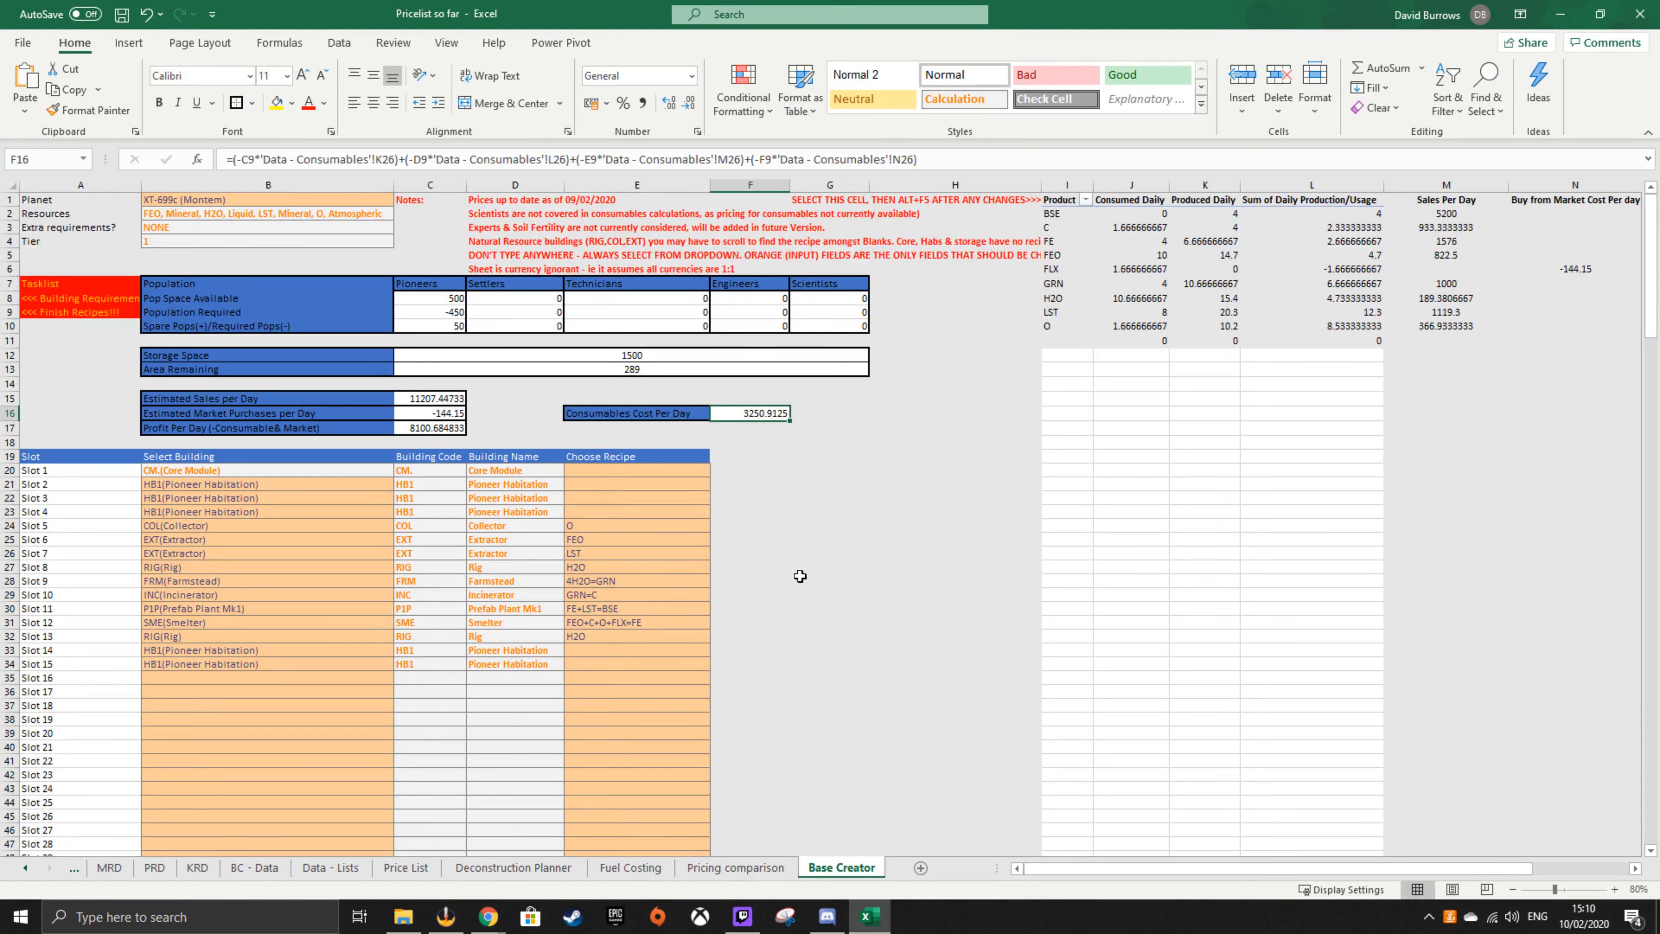
click(796, 469)
click(755, 419)
- Open the Data - Consumables sheet and examine its item prices and the Pioneer Cost per day formula in K2
click(25, 867)
click(25, 868)
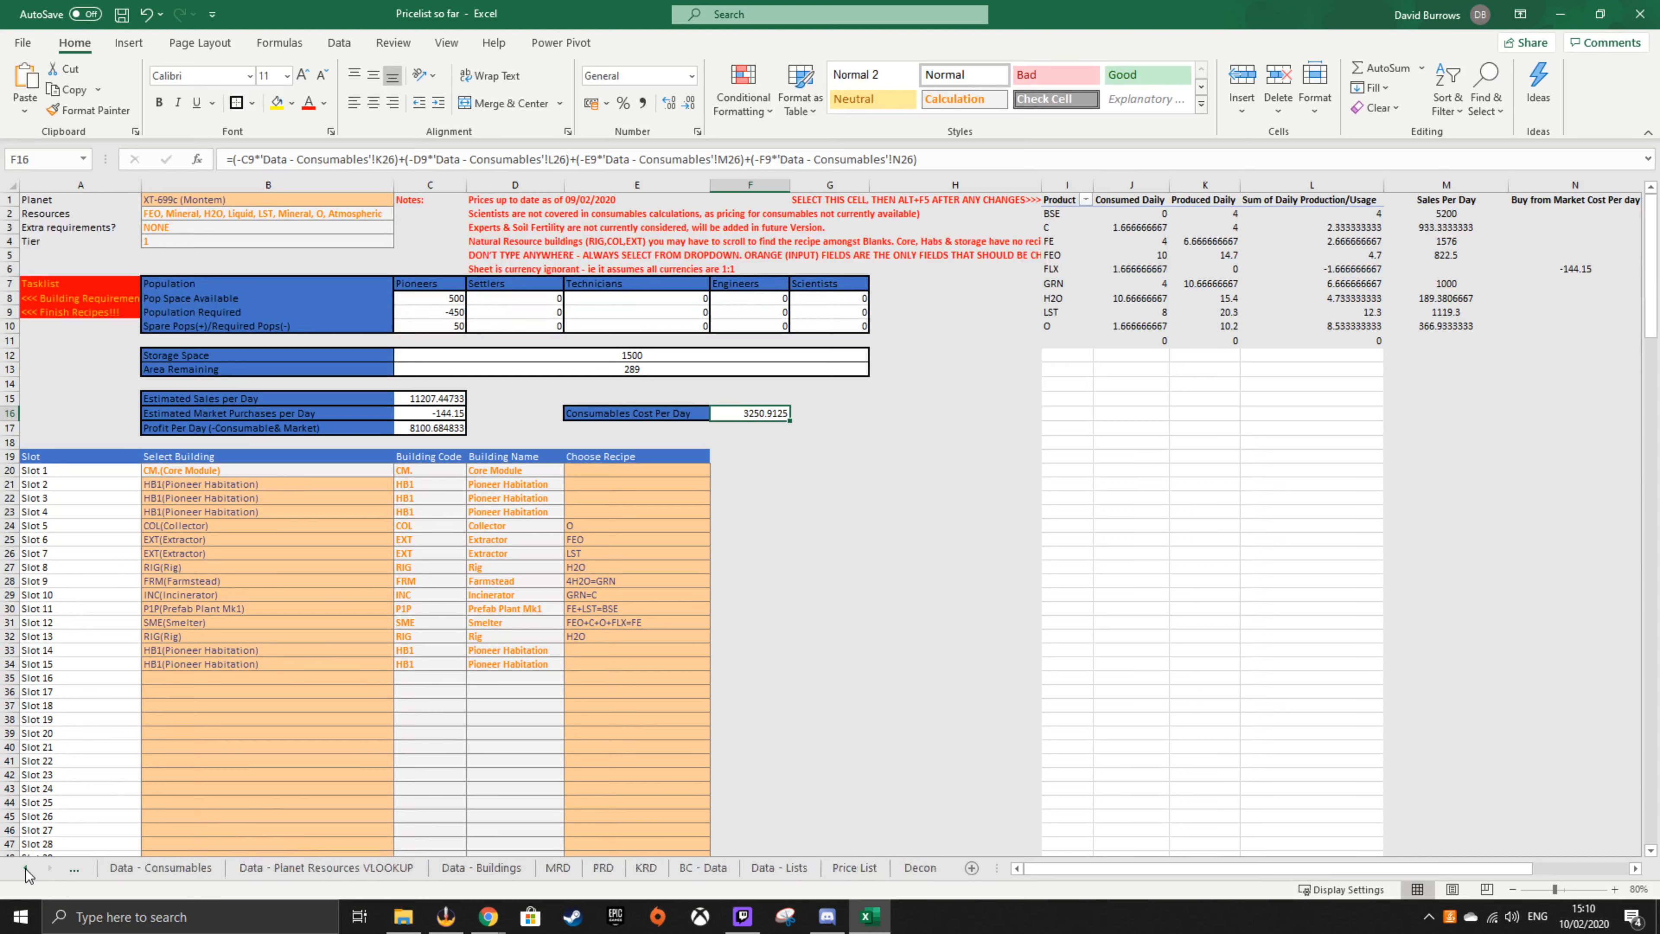
click(297, 867)
drag(299, 224, 304, 621)
click(719, 797)
drag(1070, 877, 1109, 877)
mouse_move(216, 223)
mouse_down()
mouse_move(1093, 216)
mouse_move(1086, 262)
mouse_move(648, 226)
mouse_move(209, 226)
mouse_up()
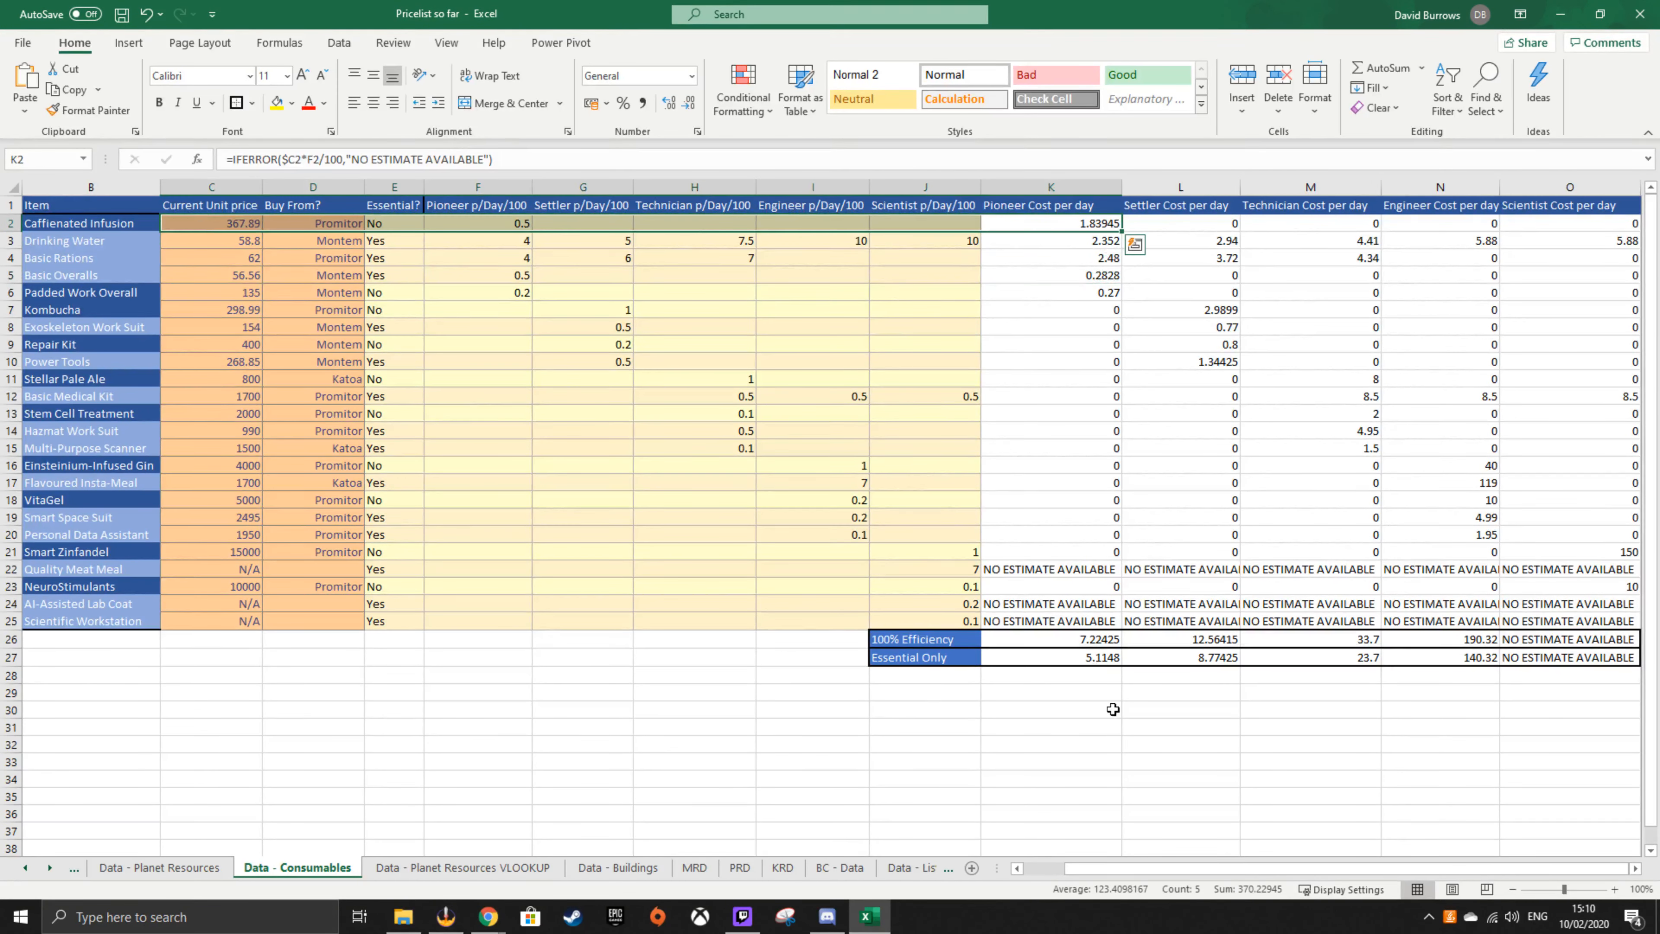
click(1100, 225)
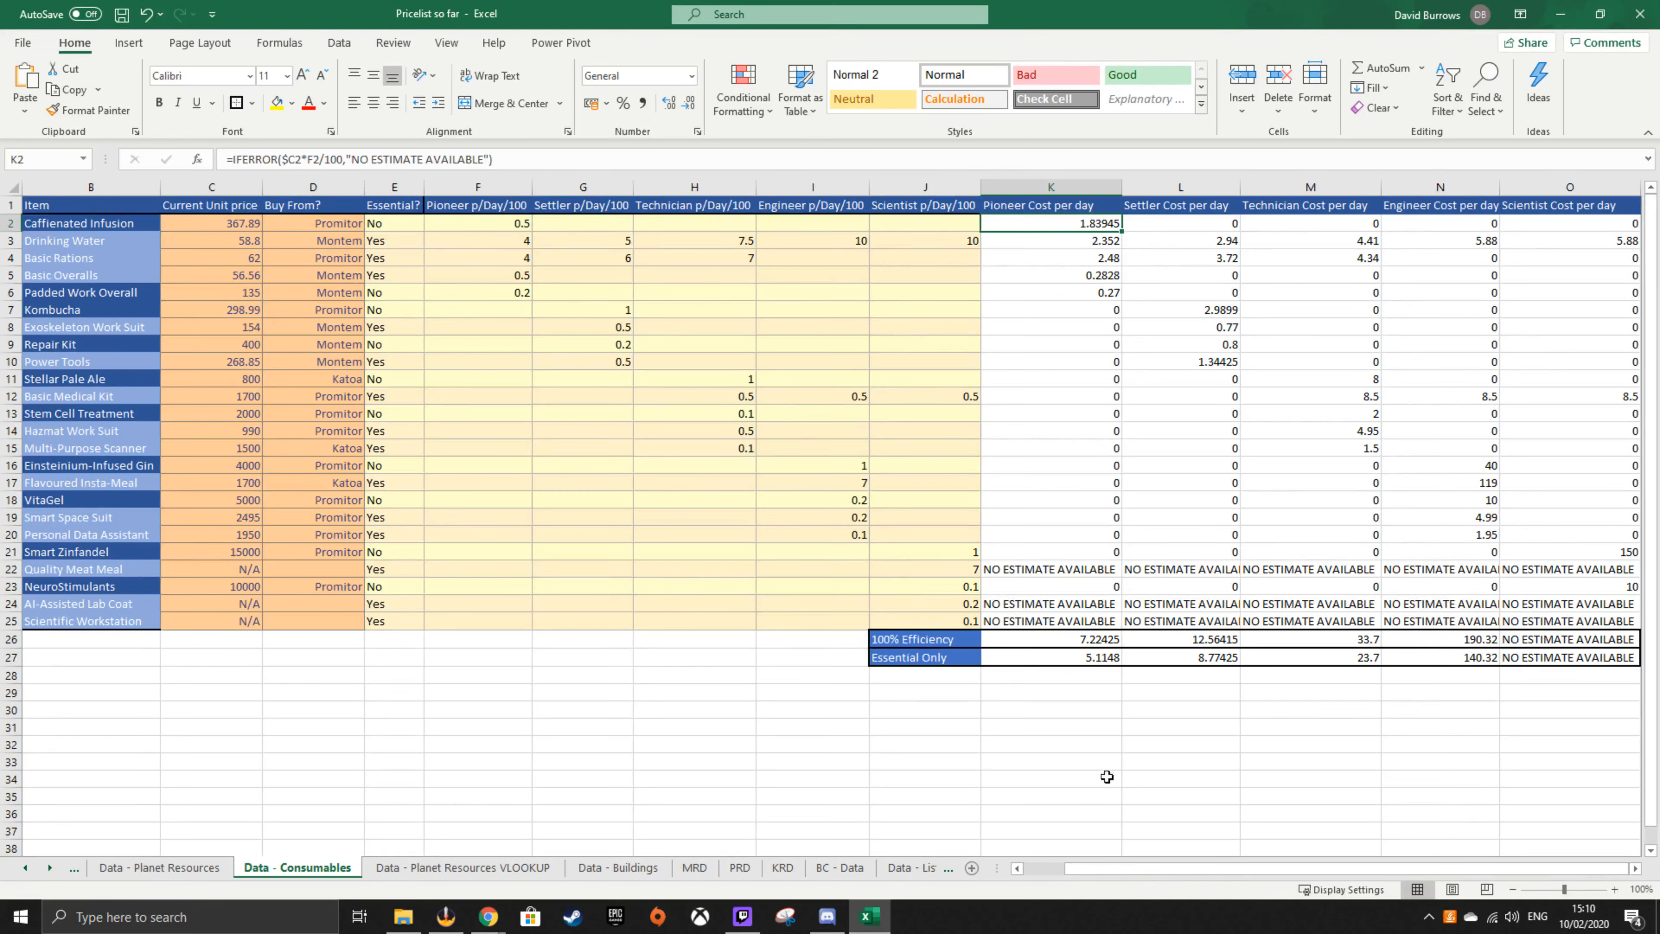
click(1088, 722)
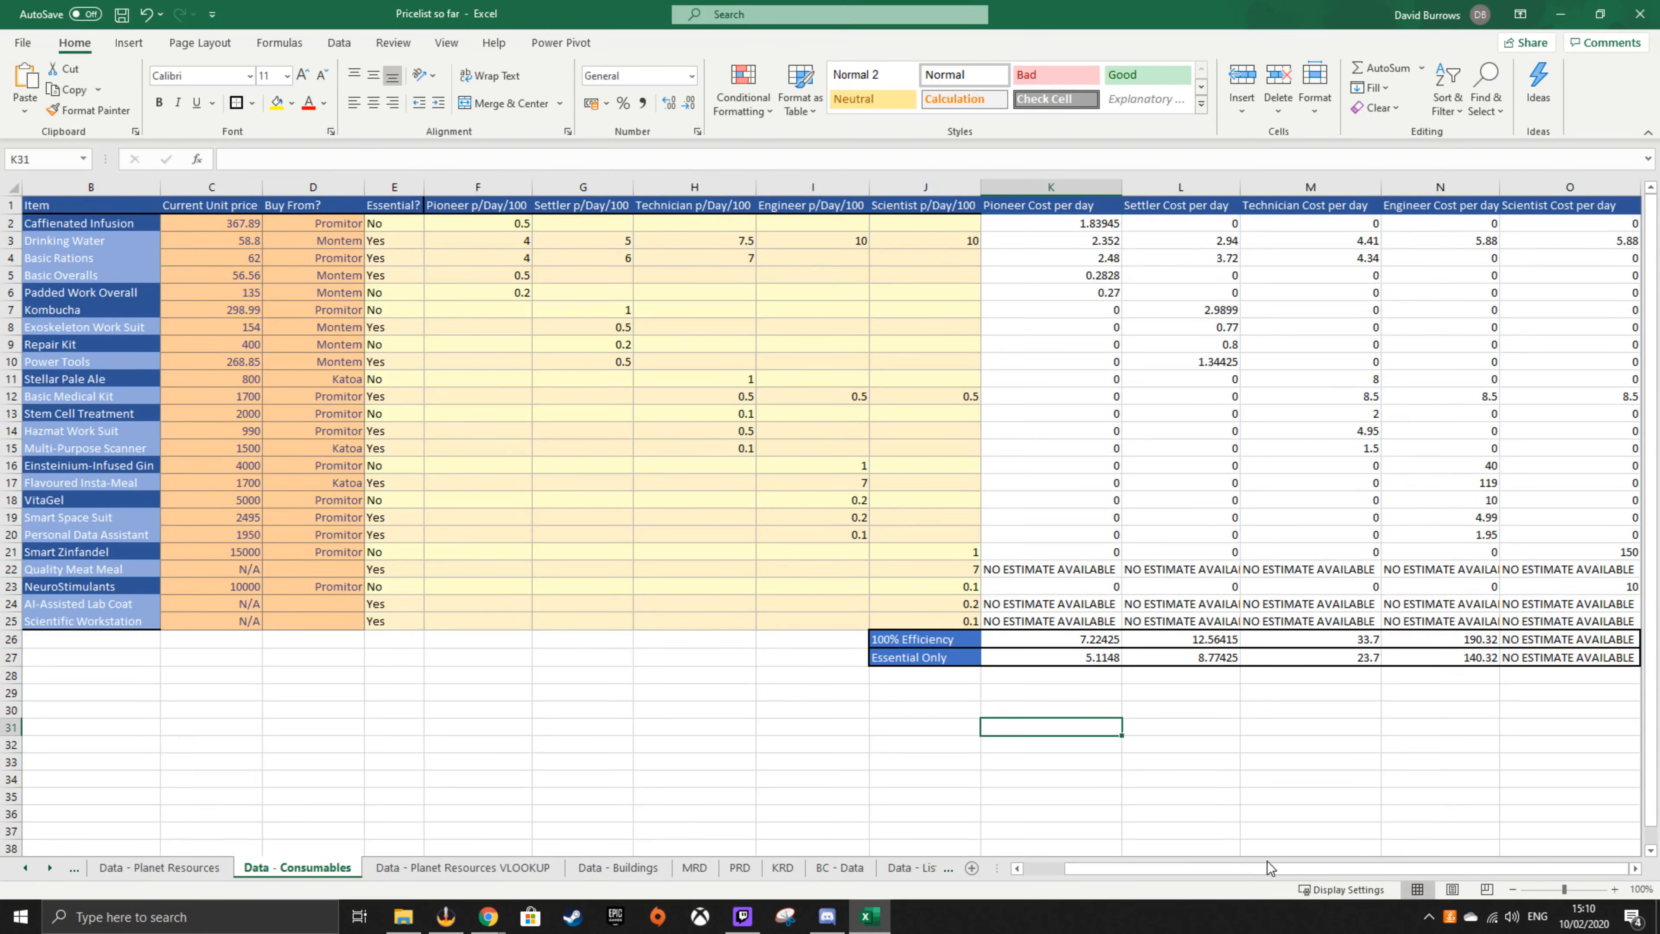
- Review the 100% Efficiency and Essential Only daily cost totals for Pioneers through Engineers in K26:N27
click(1241, 748)
drag(1082, 642, 1467, 656)
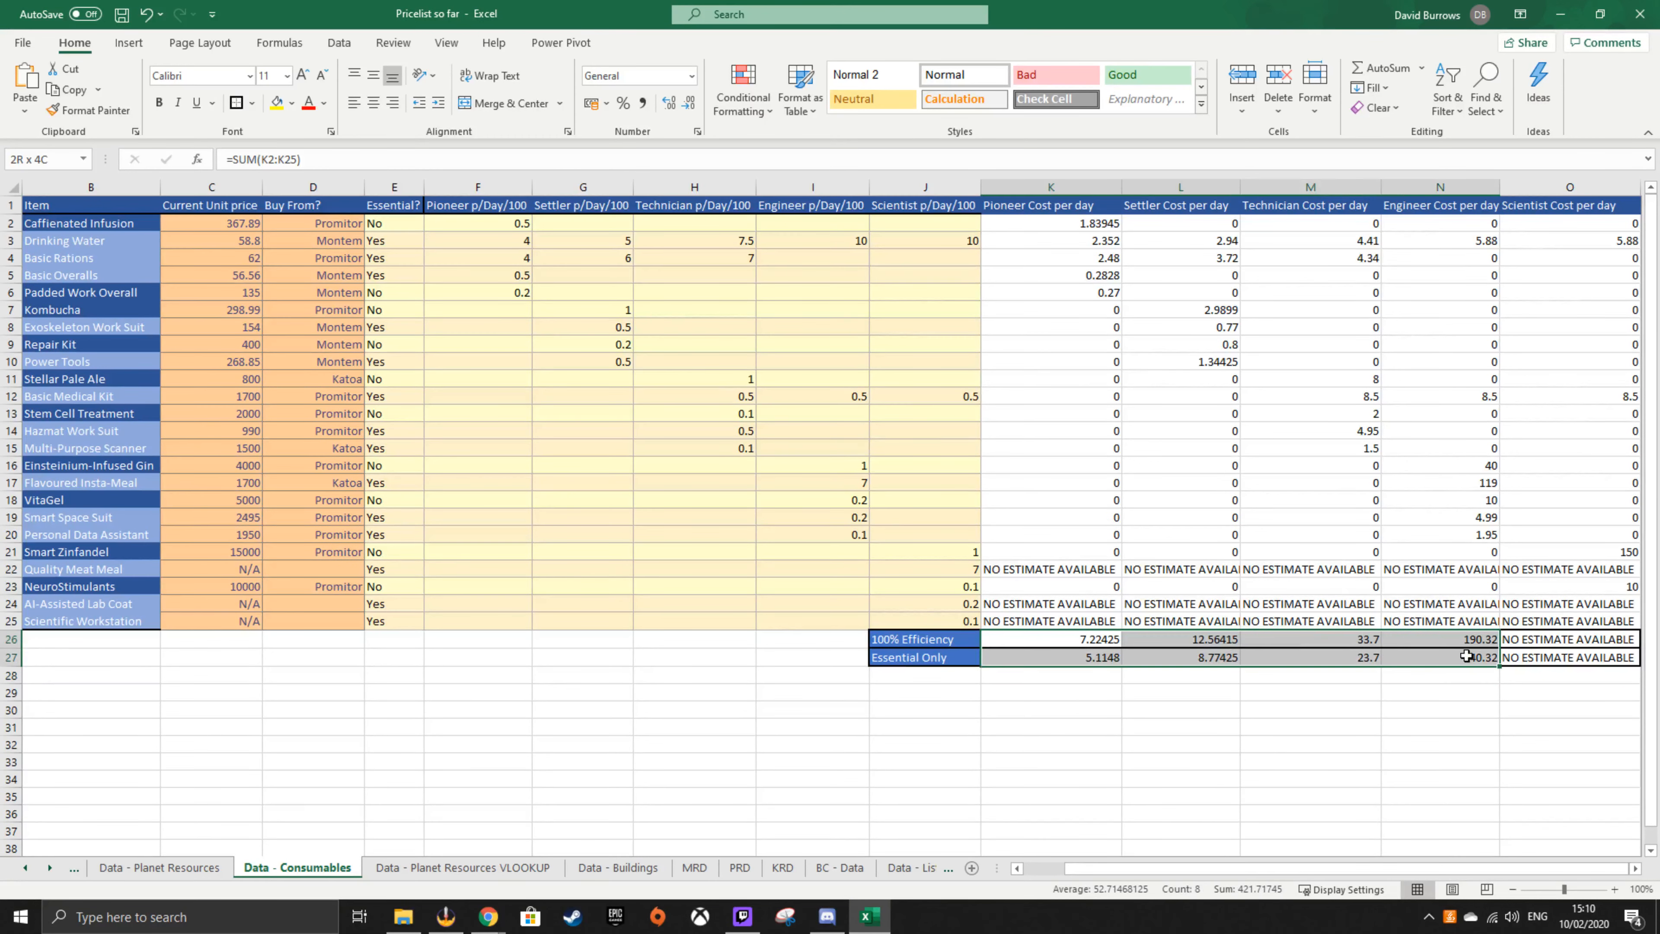
click(1085, 746)
drag(1074, 641, 1439, 658)
drag(922, 634, 942, 661)
click(1027, 710)
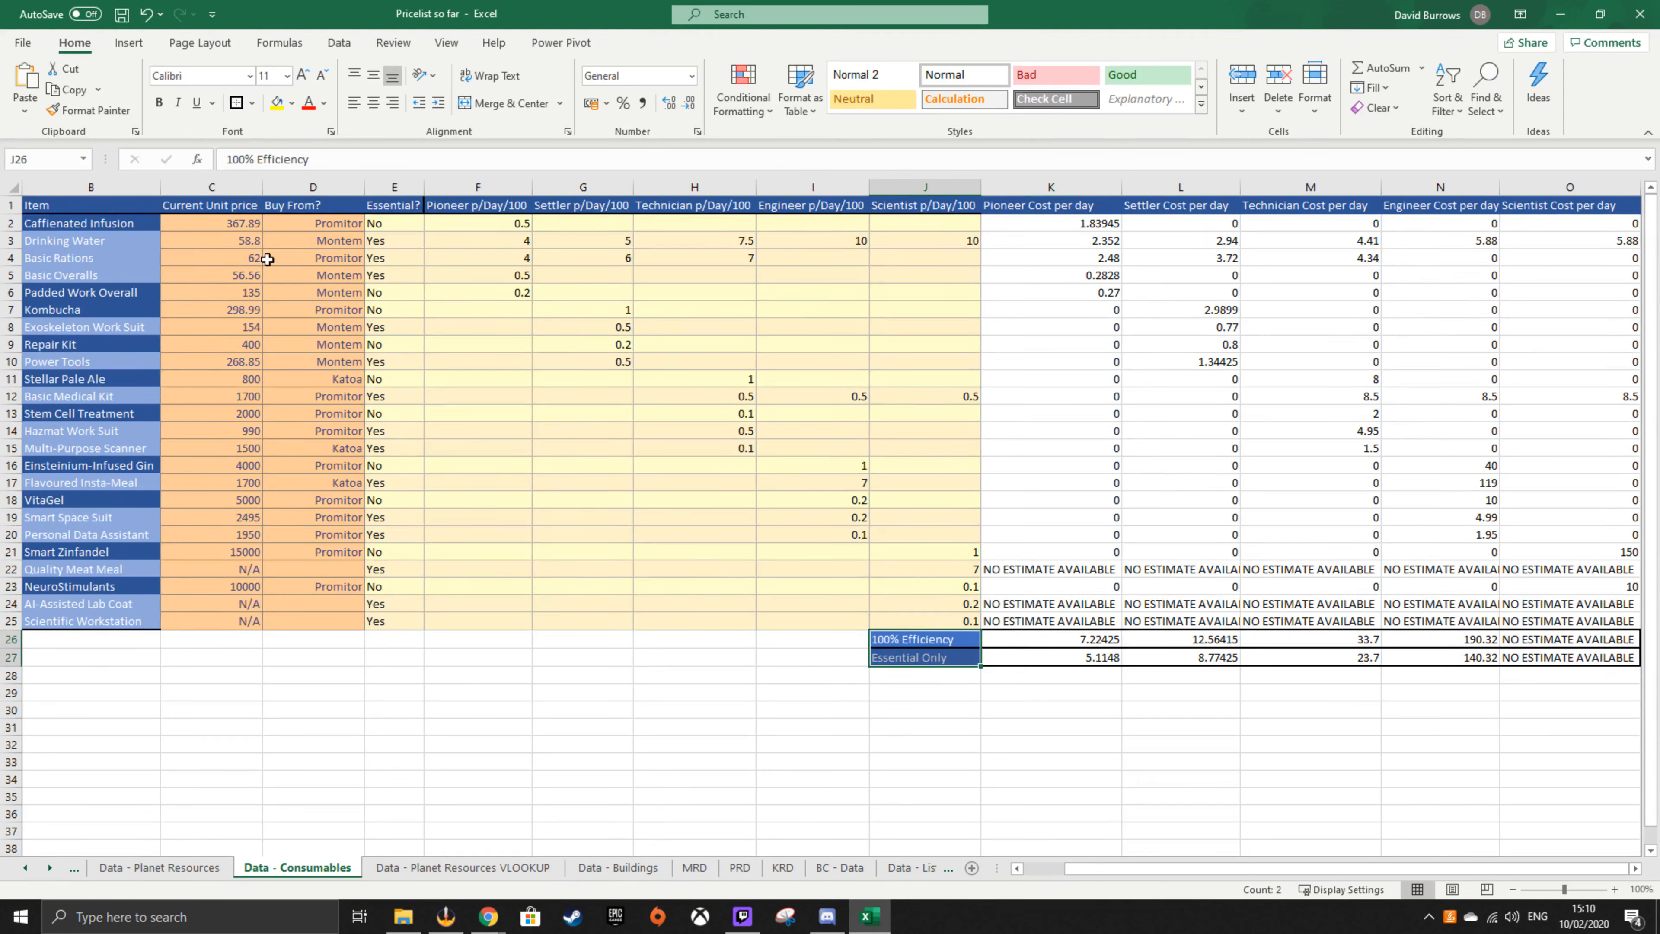
- Examine the Pioneer consumable items in B2:B6, and compare the 100% Efficiency and Essential Only rows across all workforce types
drag(122, 224, 115, 293)
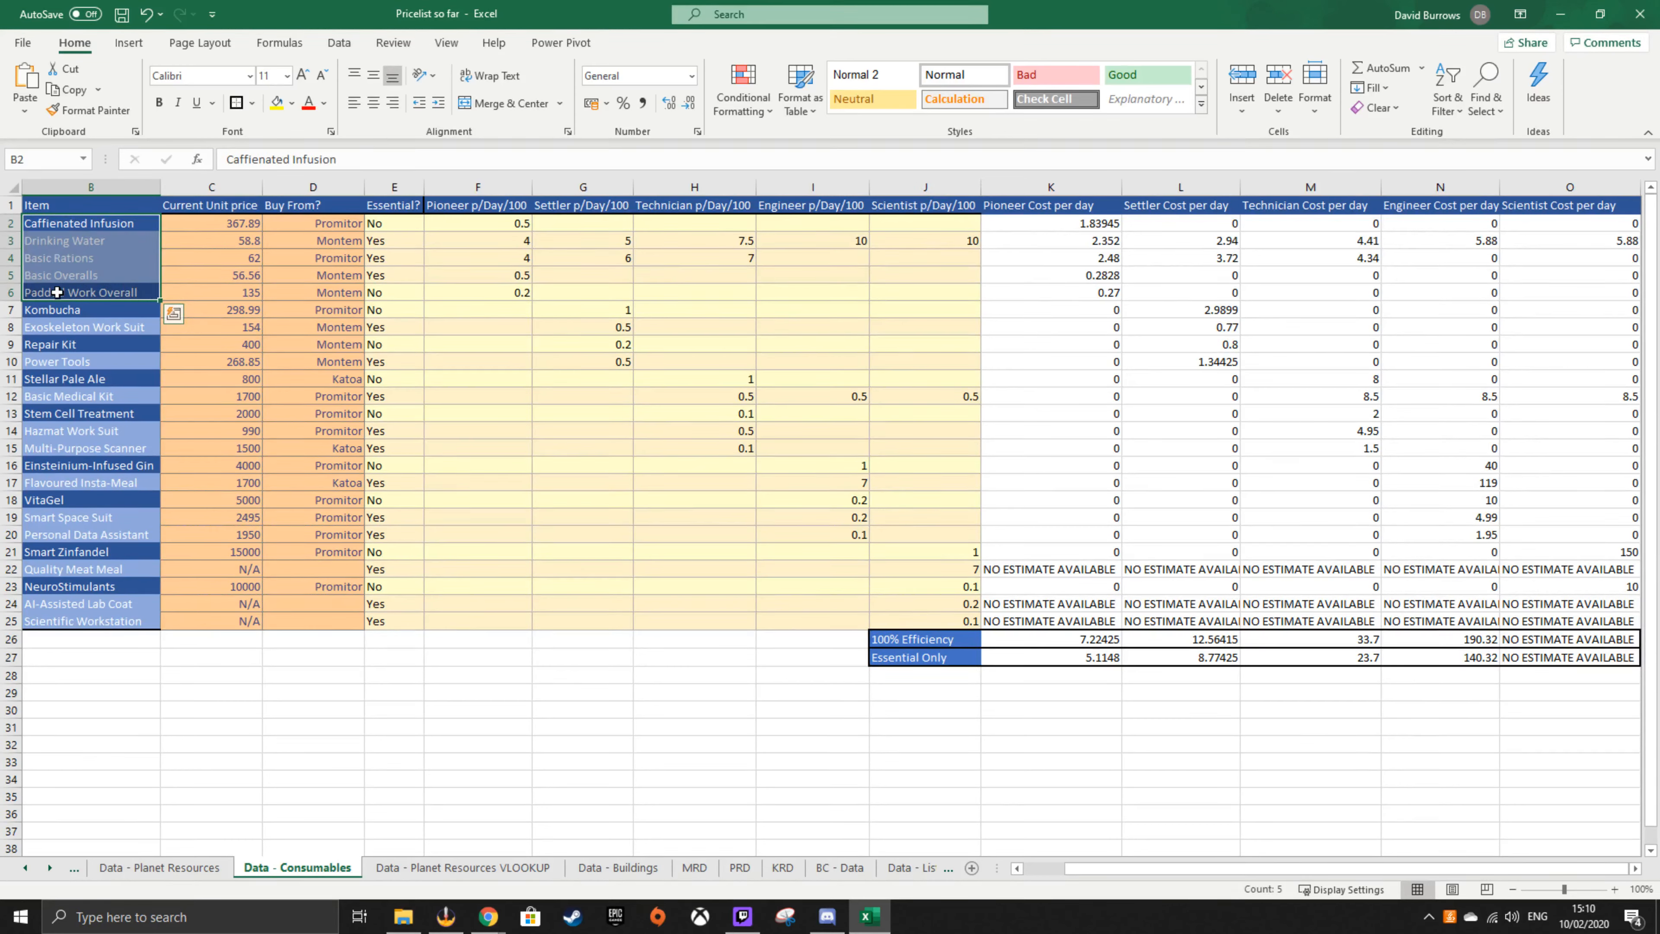
click(907, 764)
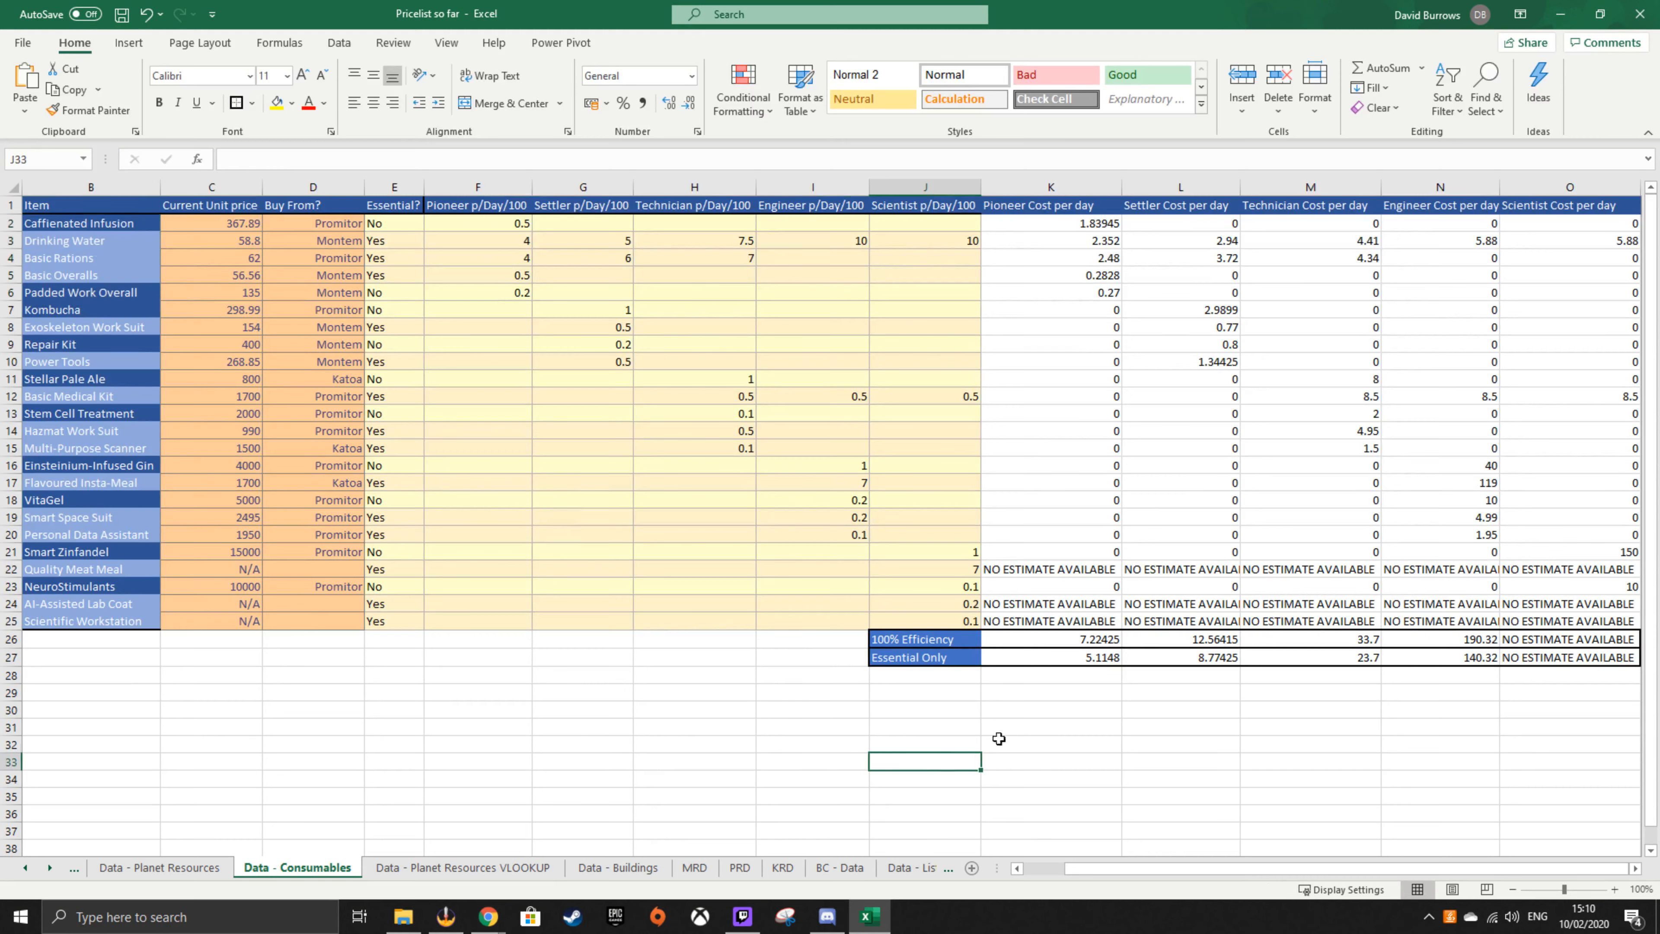
drag(942, 646, 1601, 658)
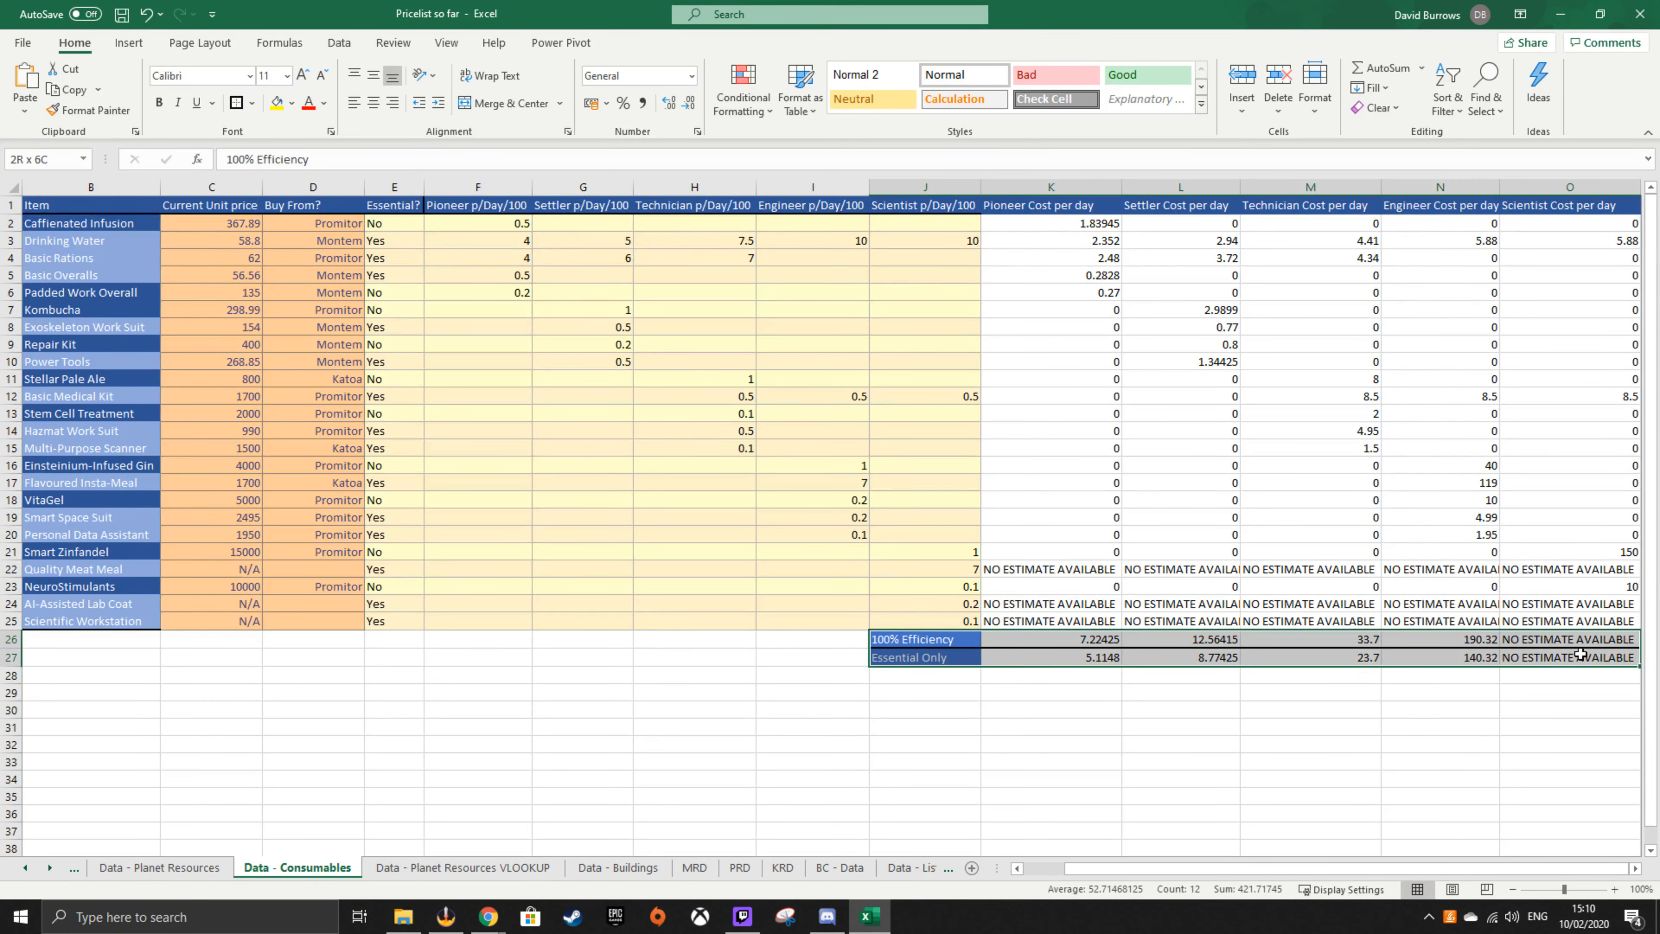
click(1065, 689)
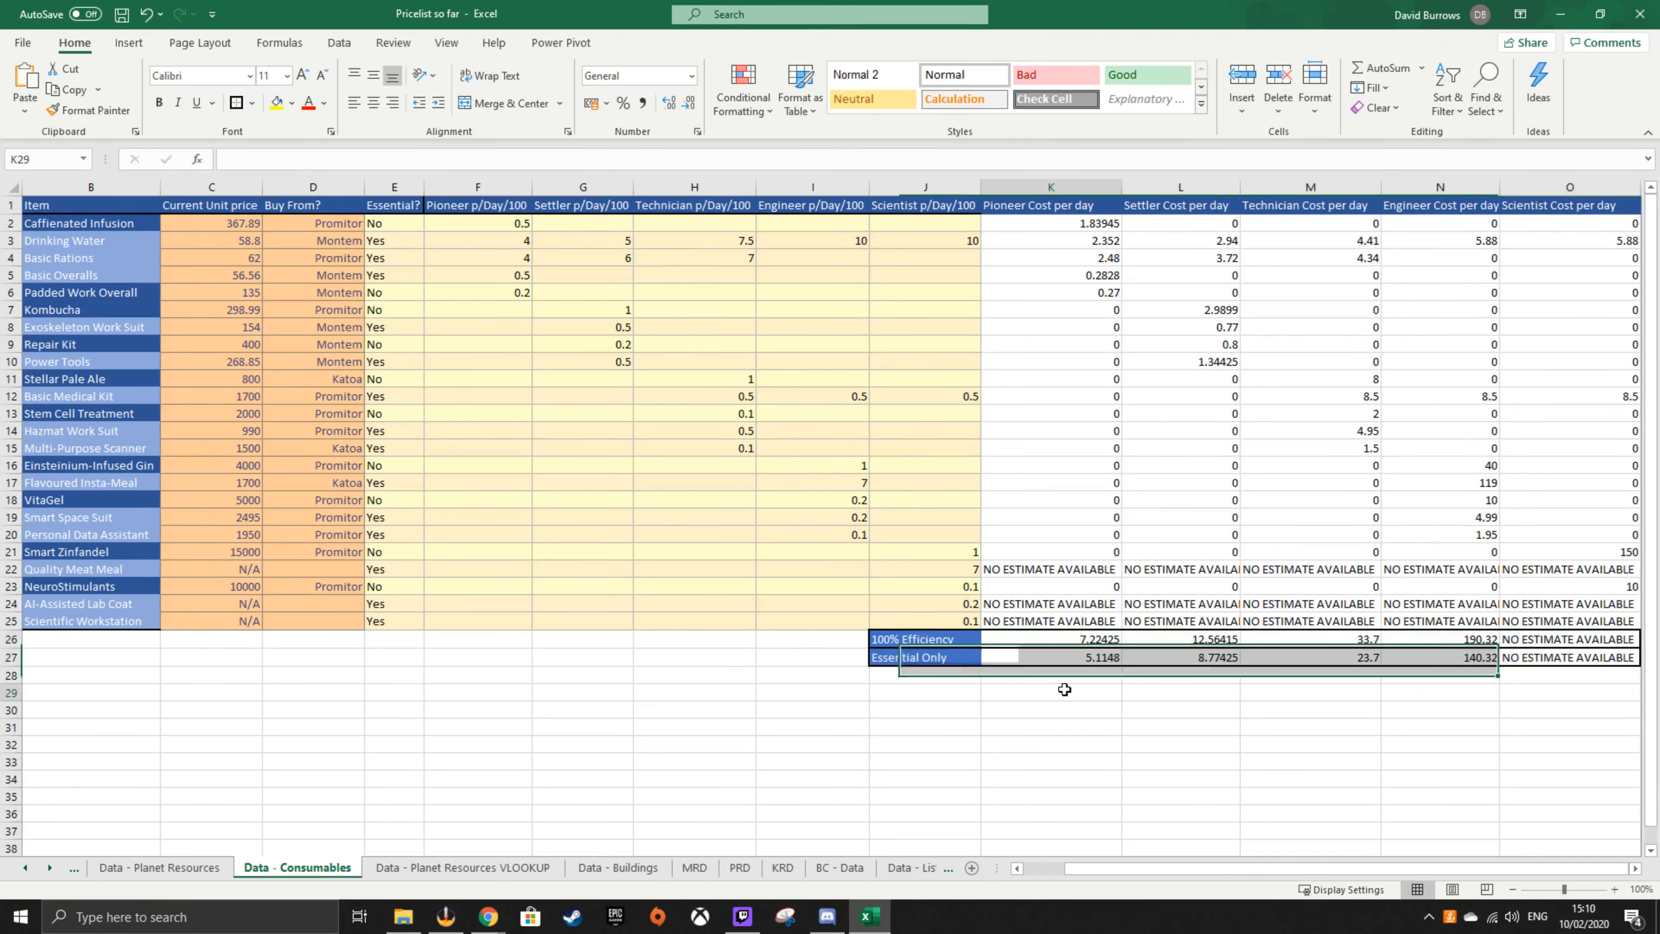
drag(898, 665, 1563, 661)
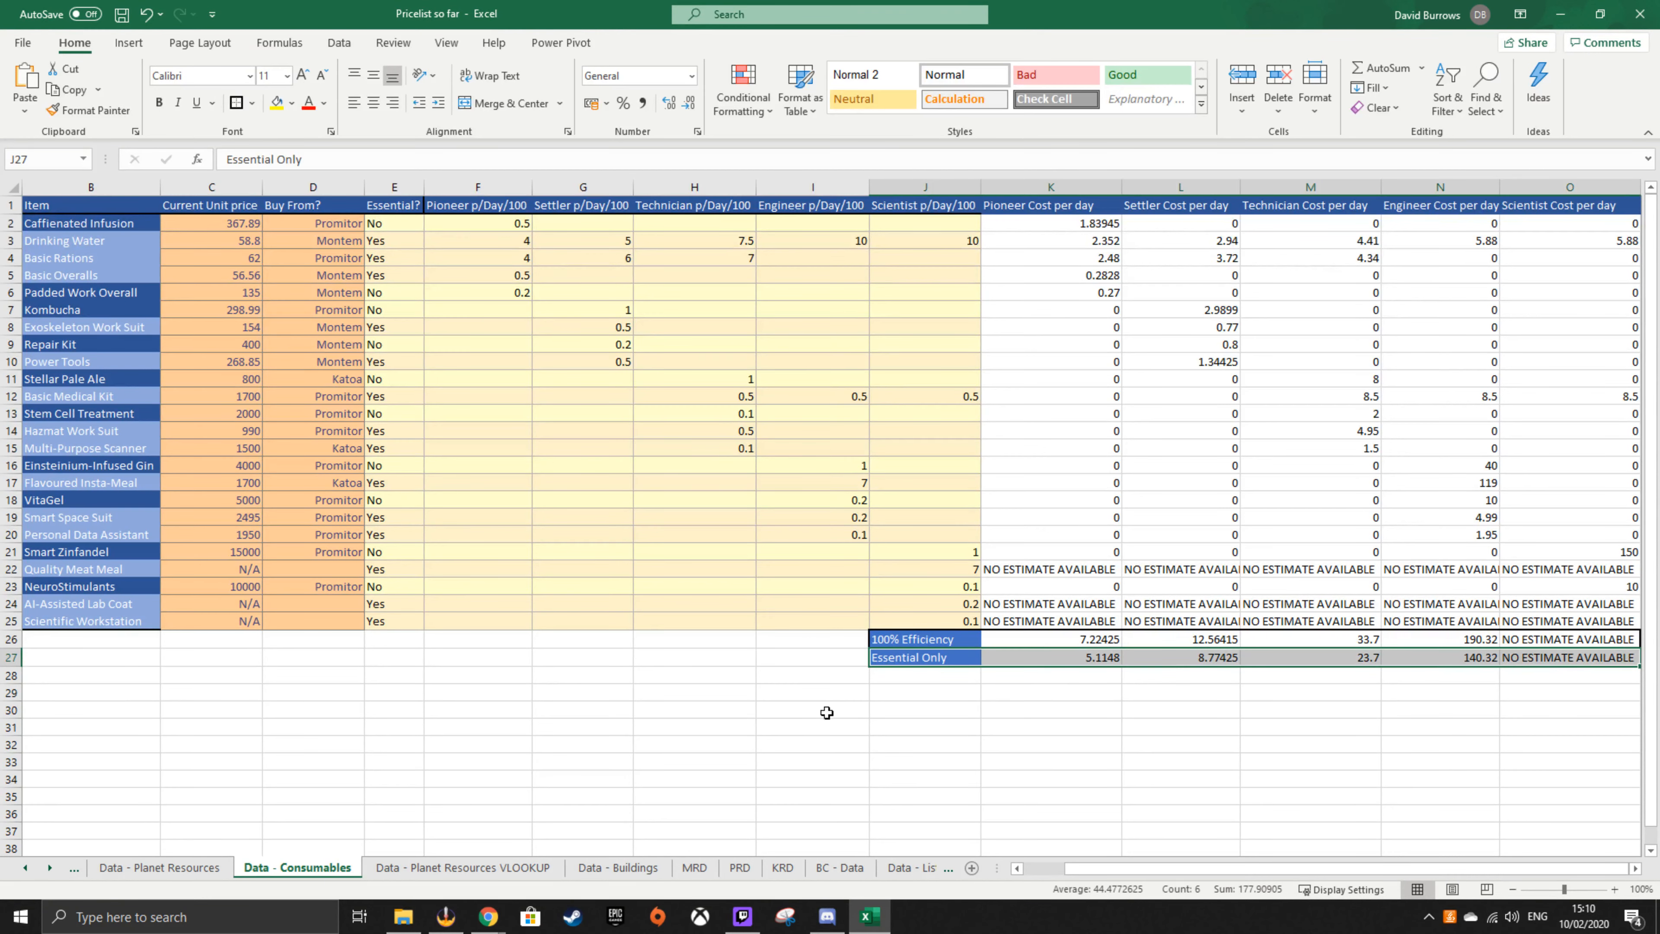
click(1160, 745)
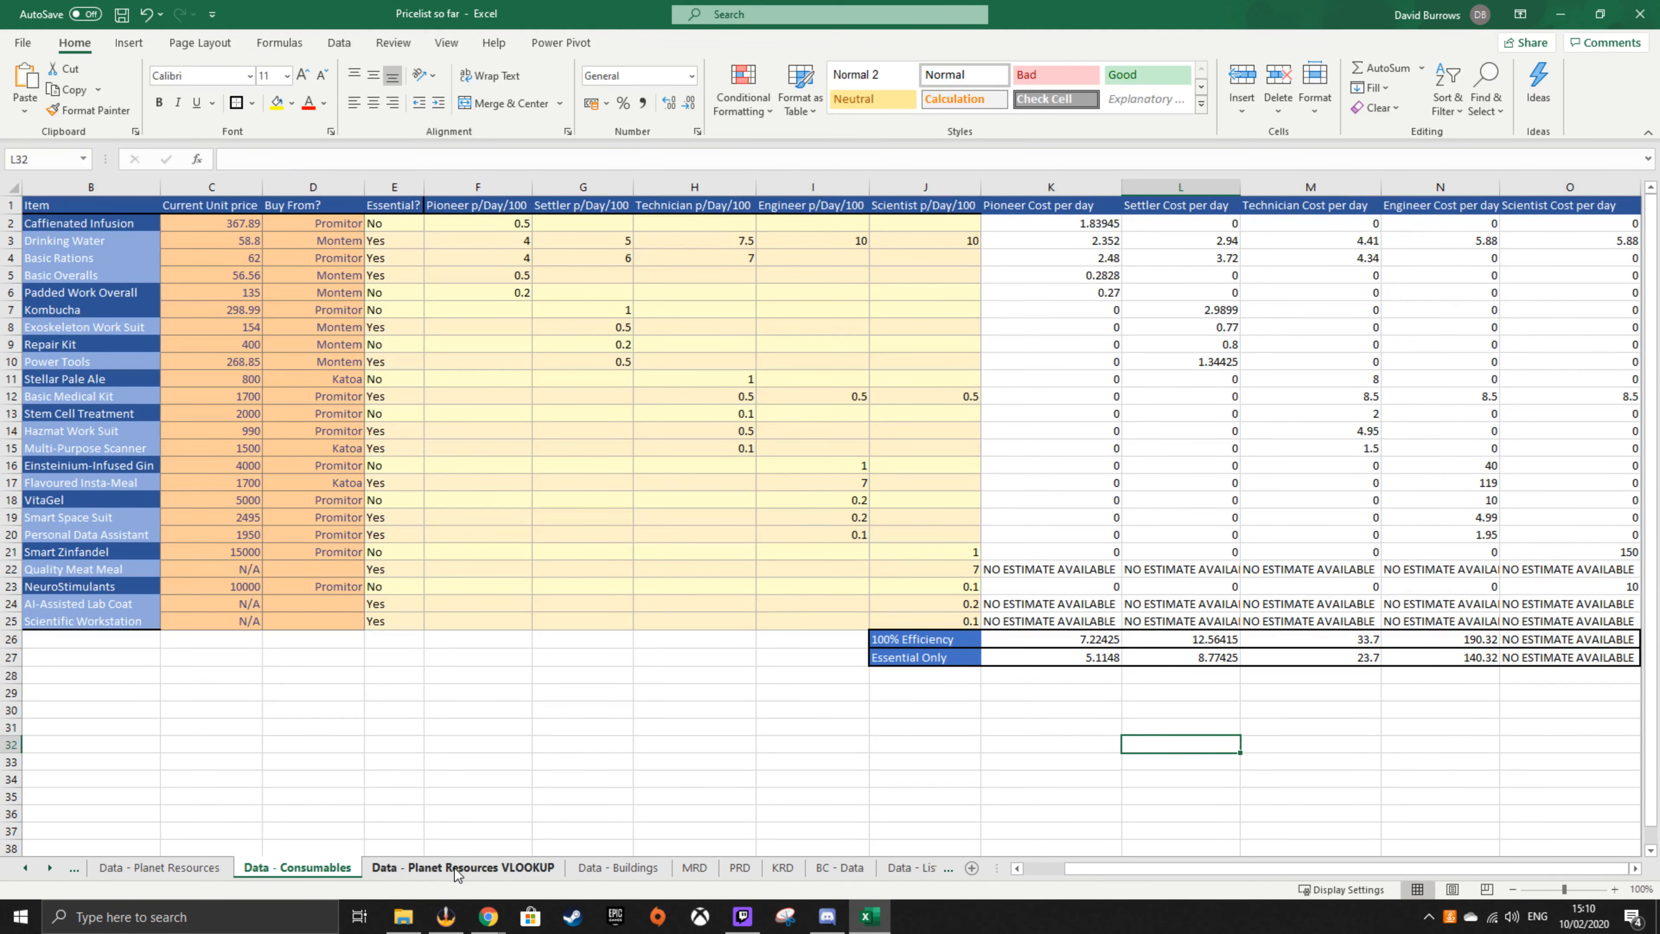
- Return to the Base Creator sheet and check which population and Data - Consumables cells the F16 formula references
click(935, 868)
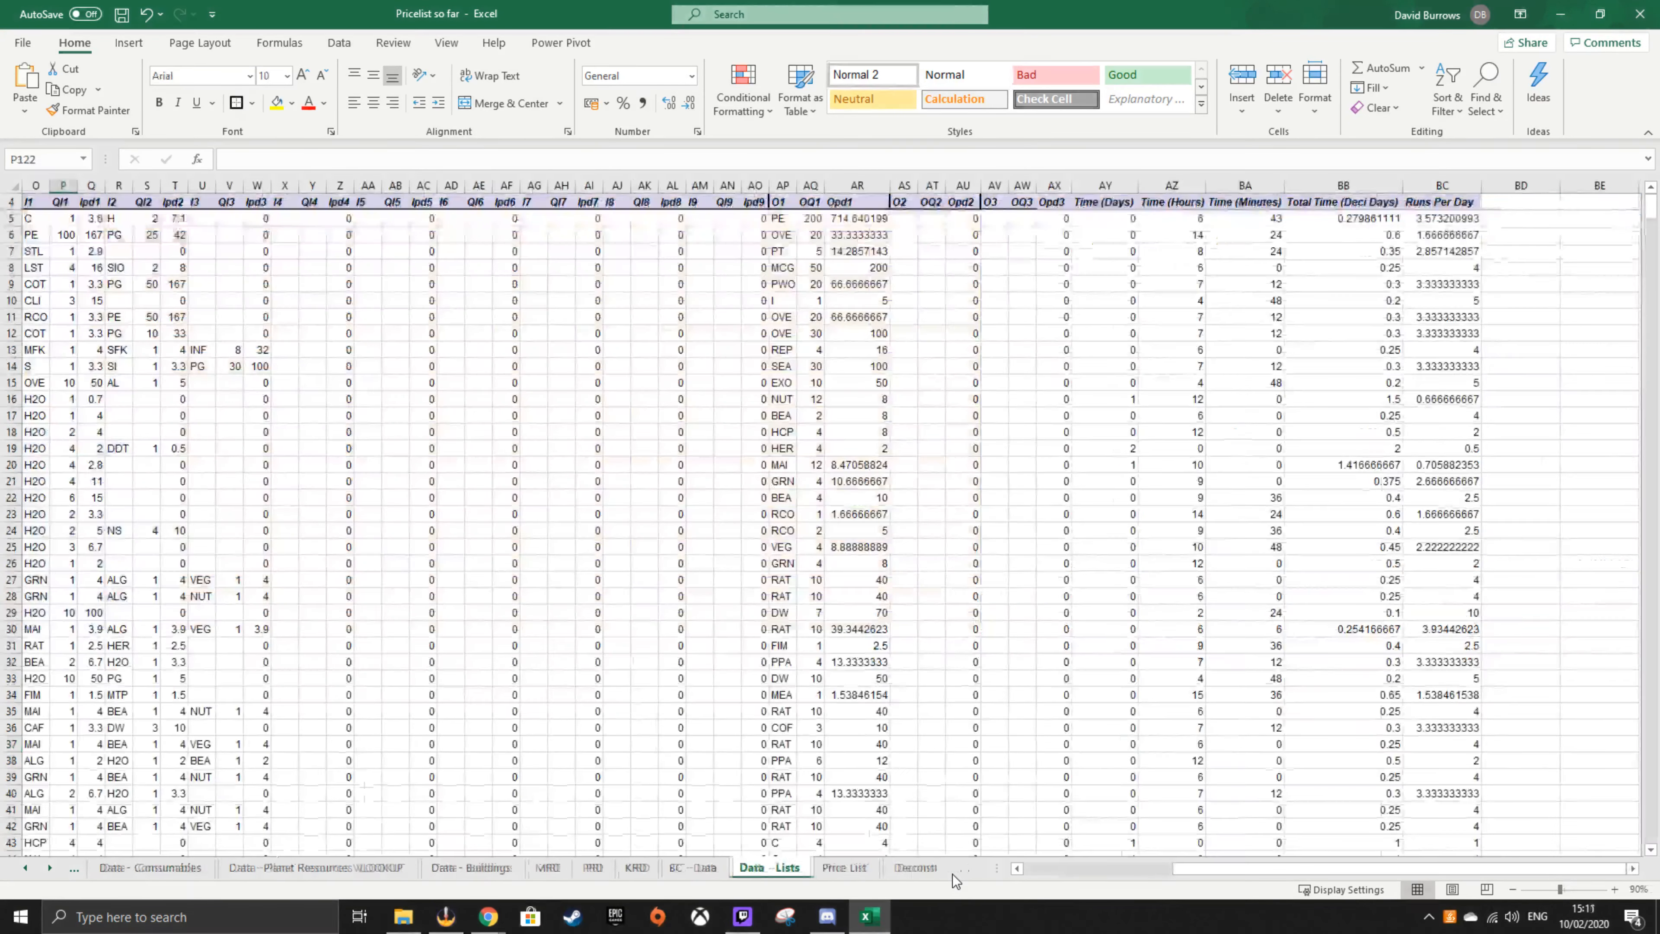
click(897, 870)
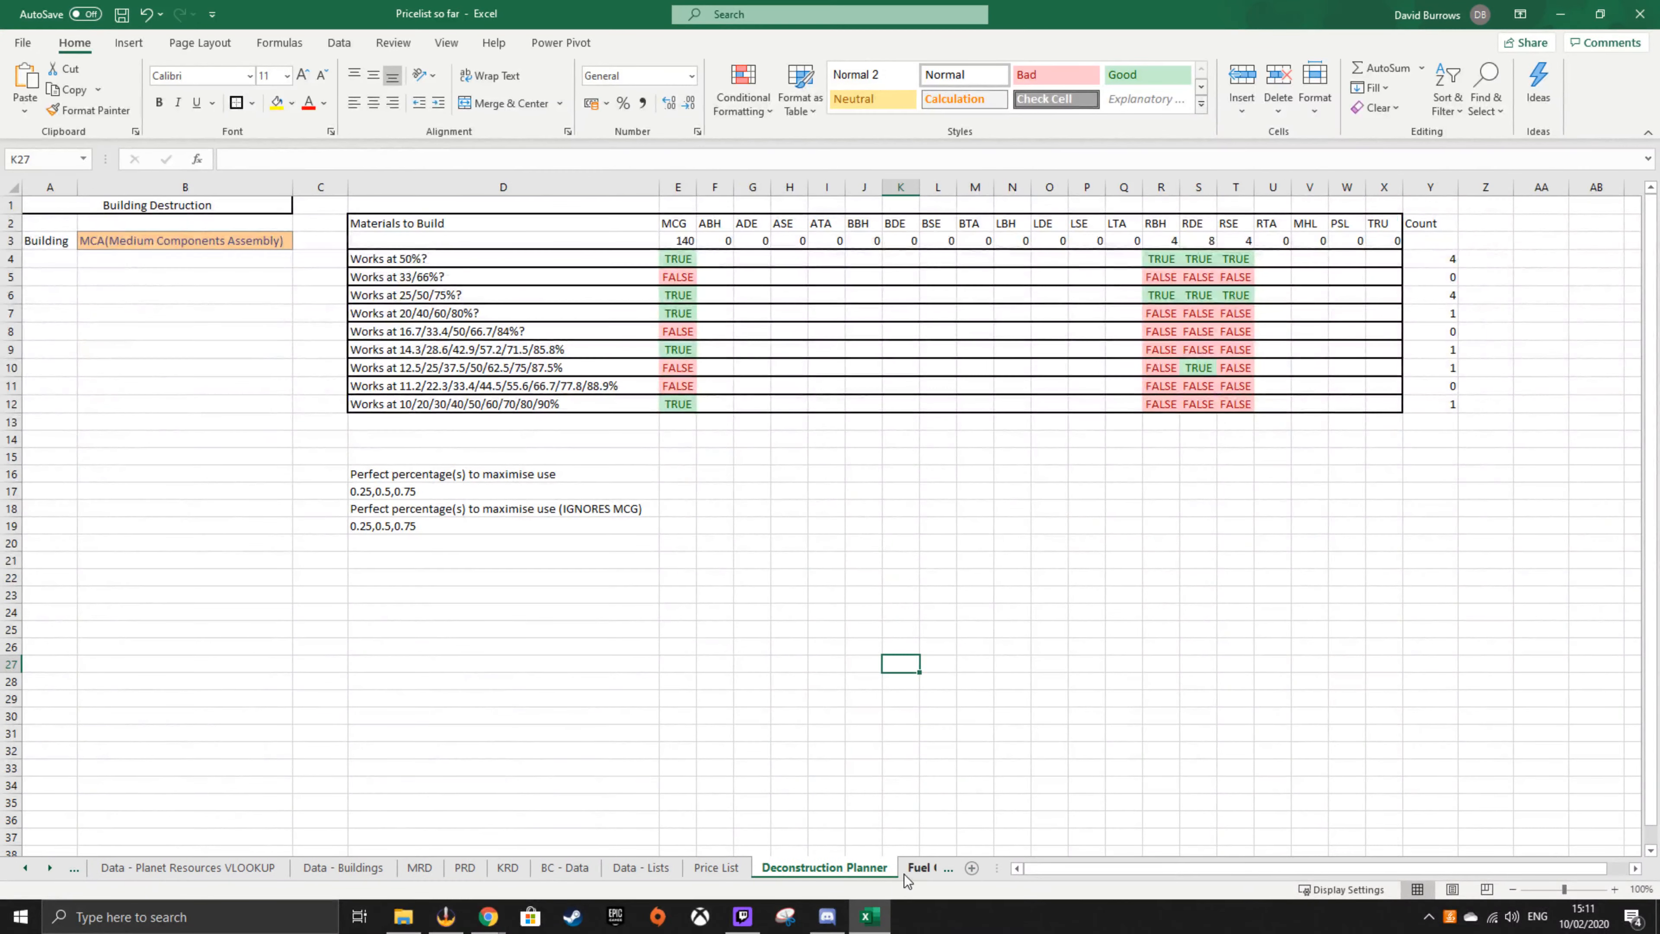
click(911, 870)
click(880, 867)
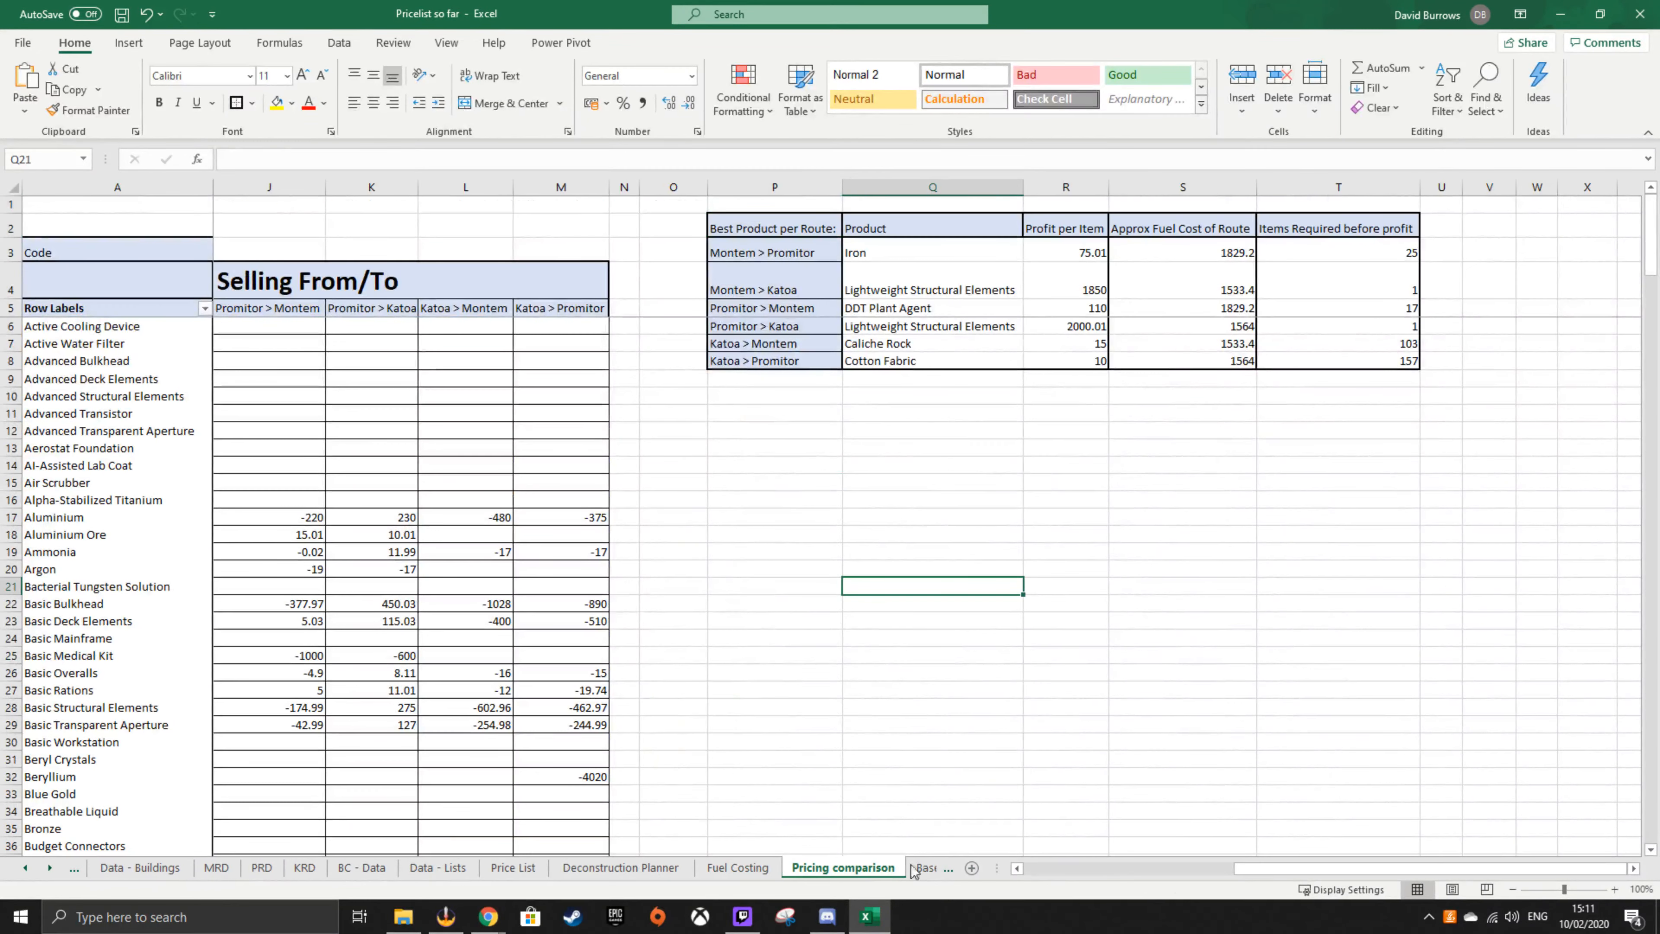
click(927, 869)
click(1221, 428)
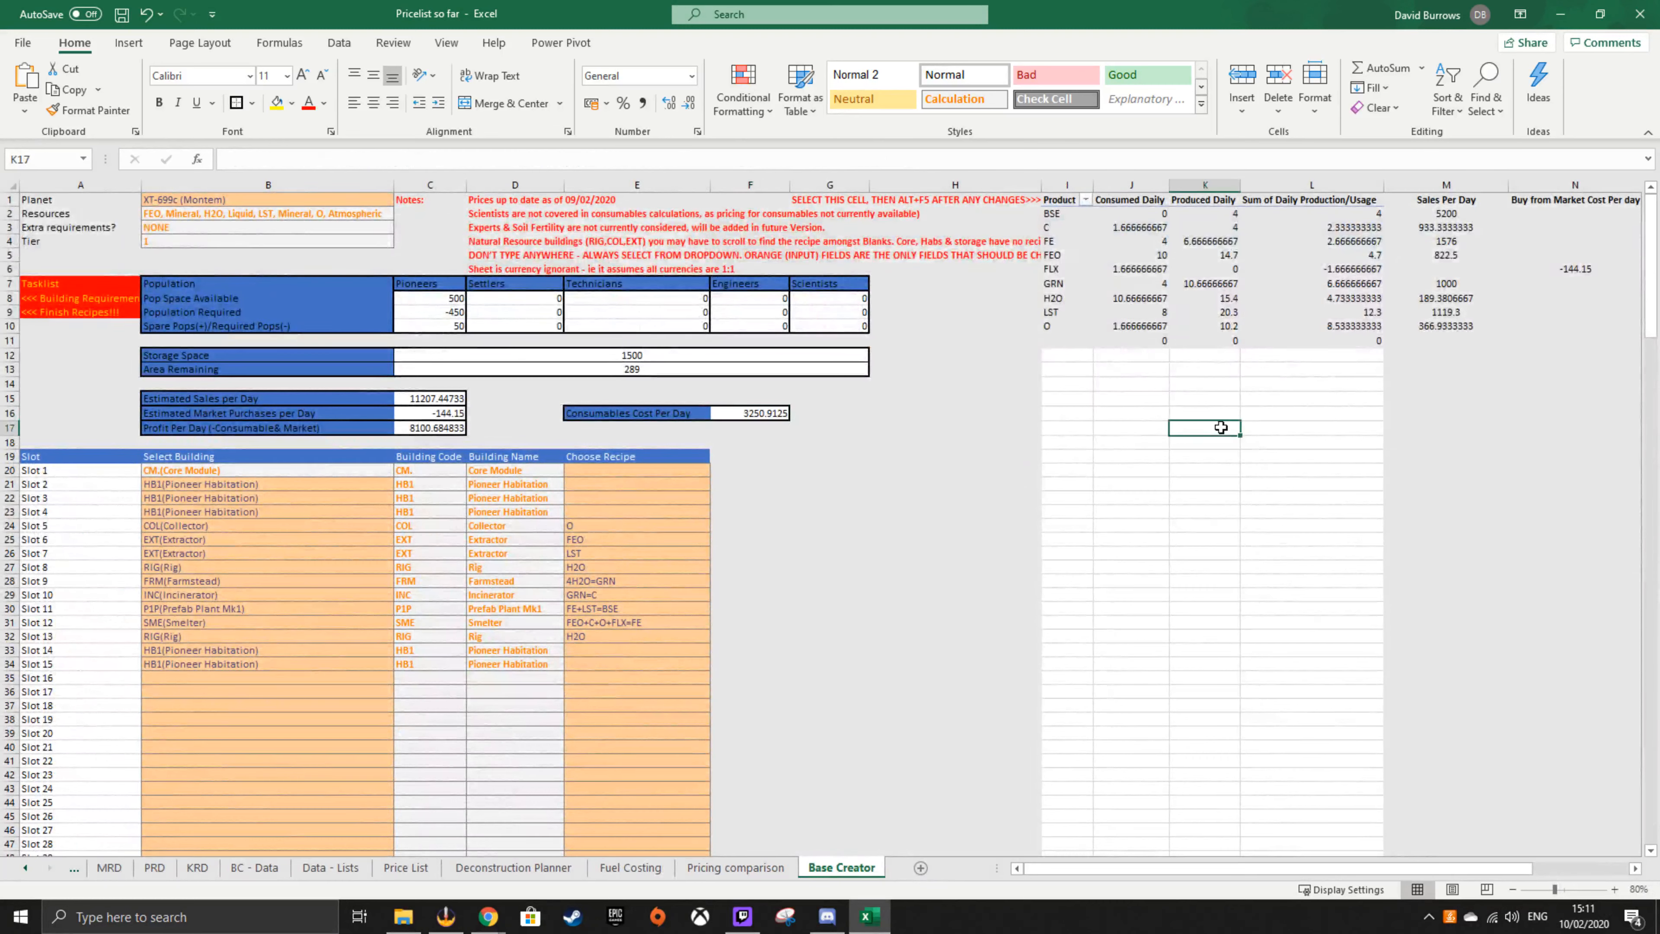
click(751, 412)
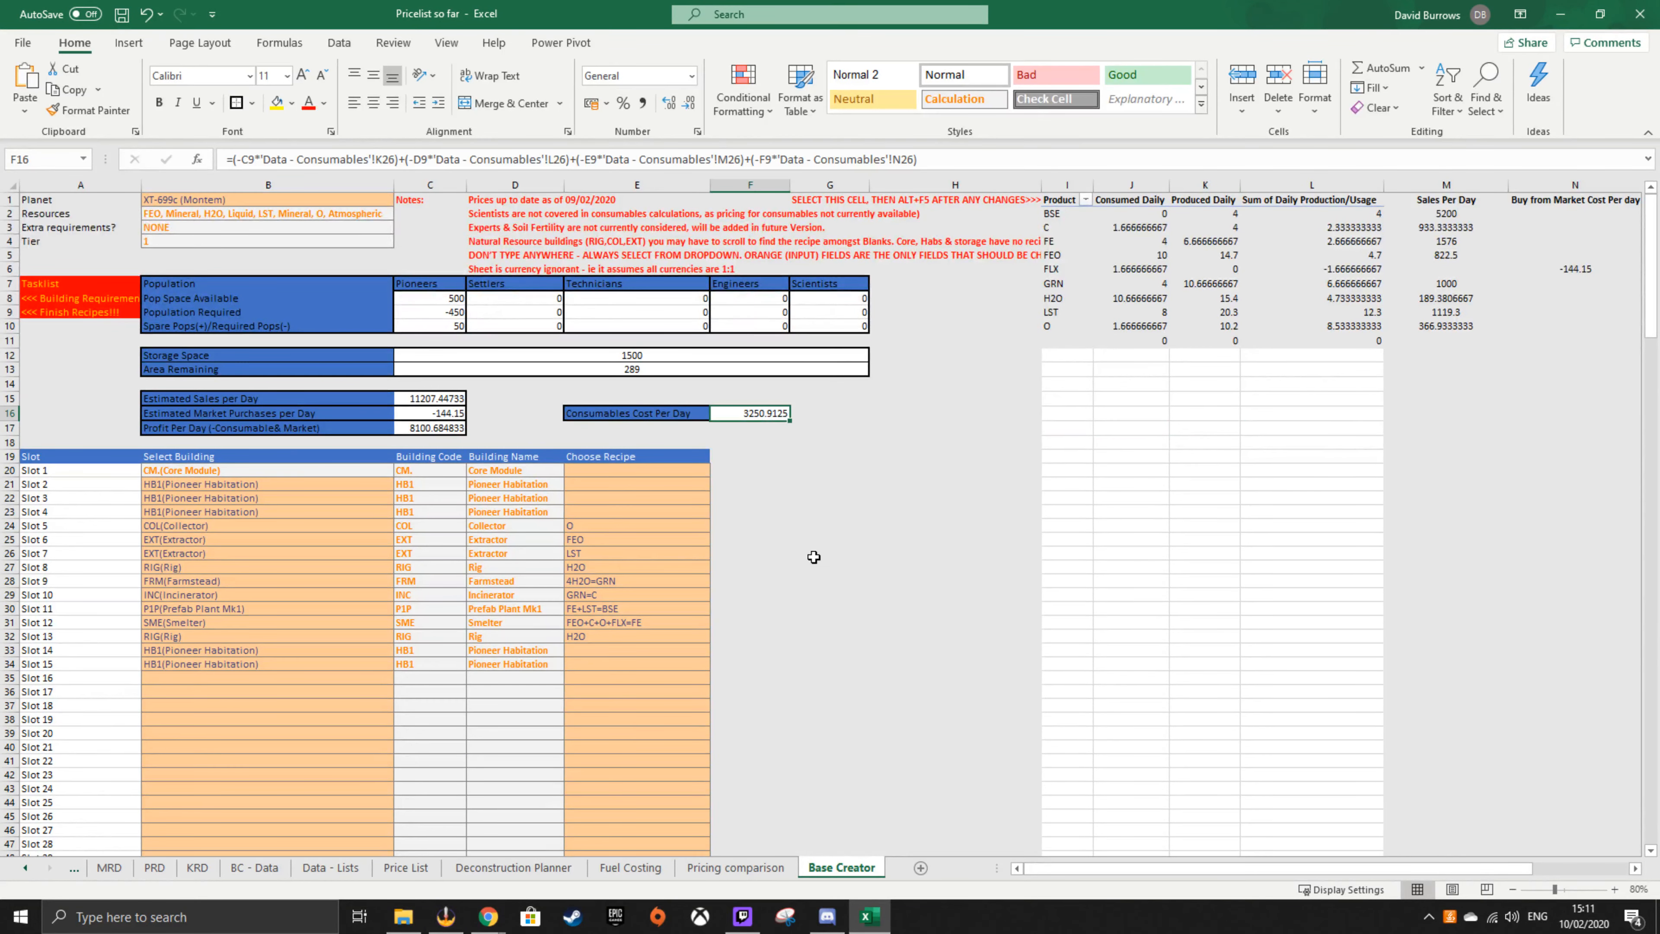
triple_click(958, 162)
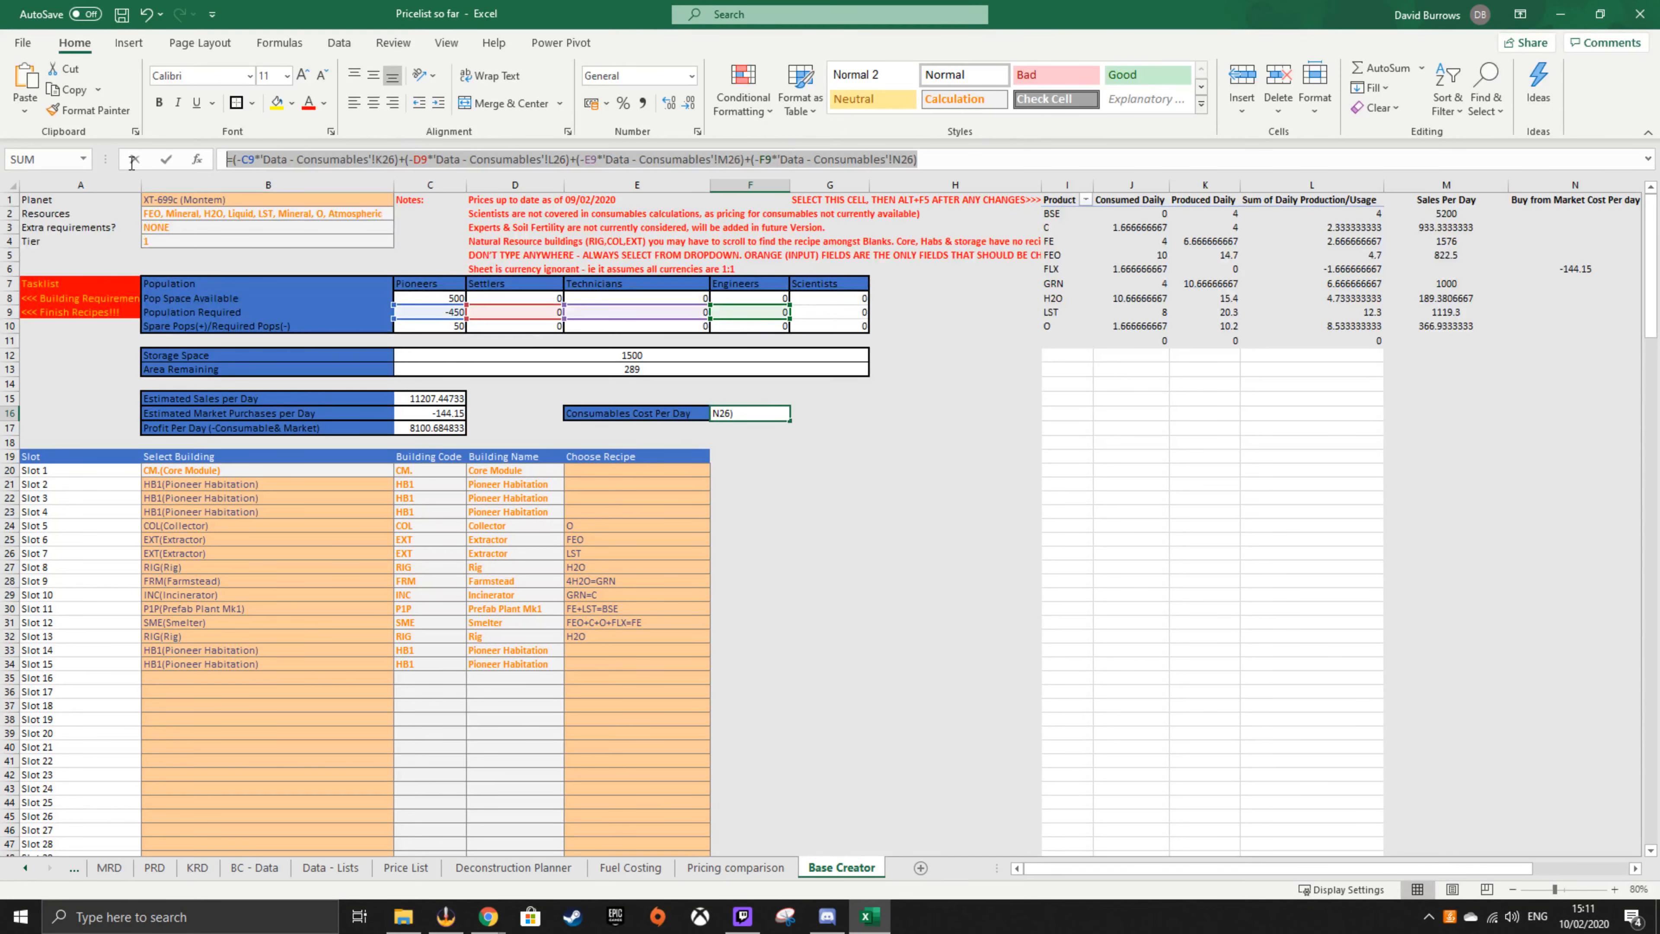
click(834, 458)
click(846, 516)
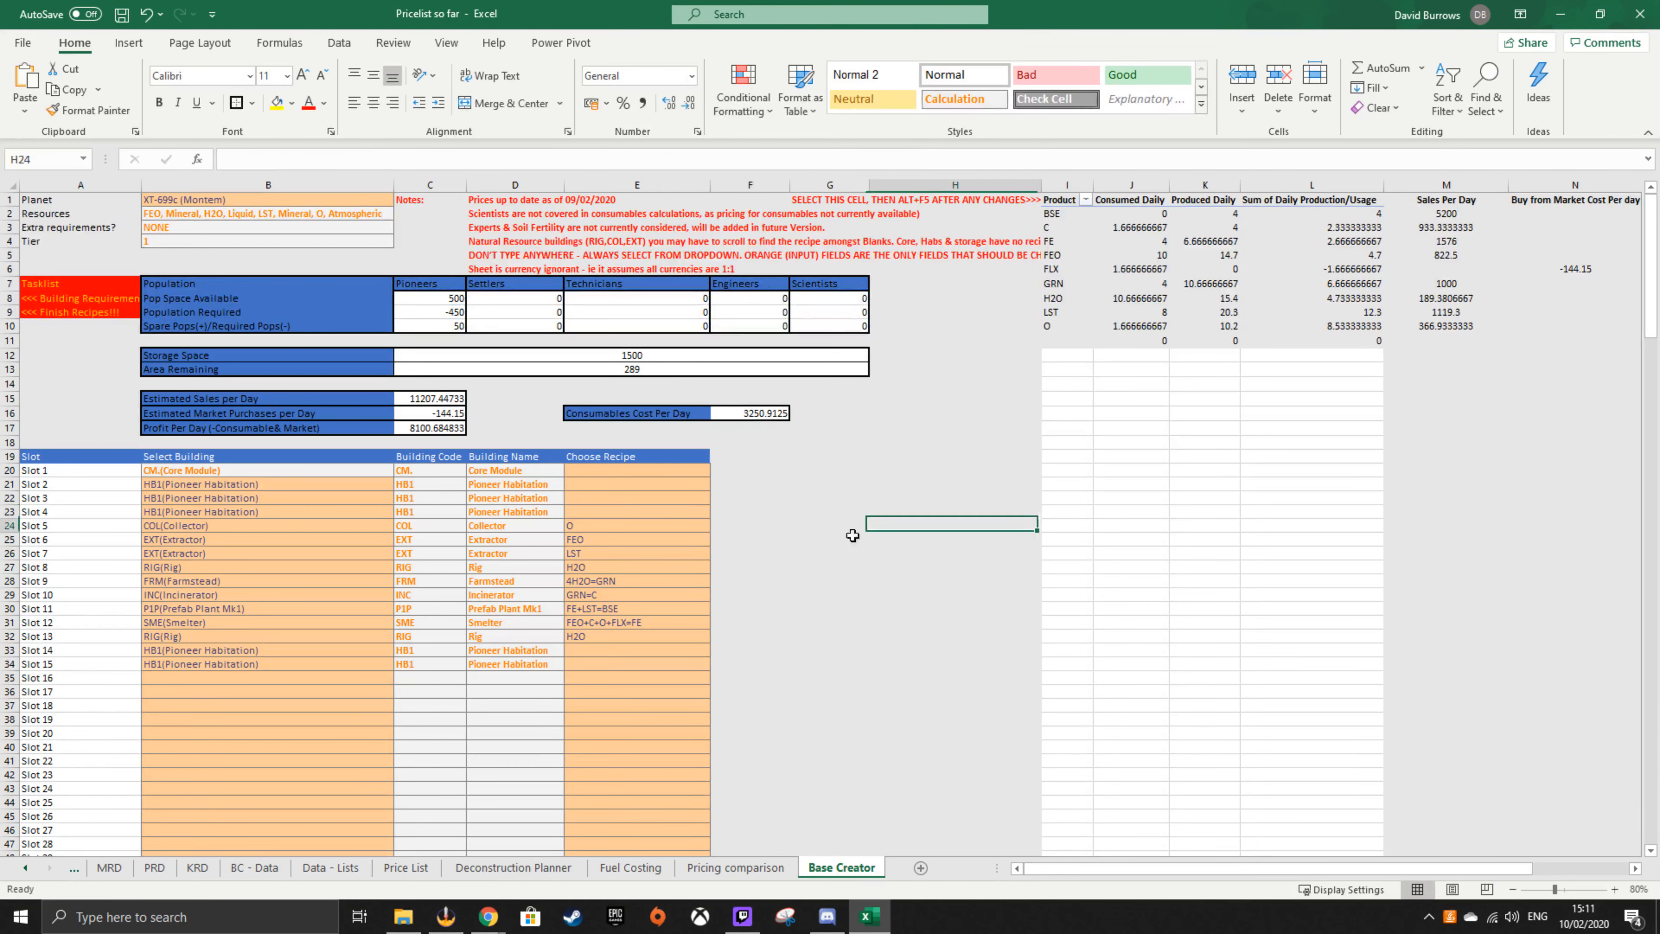
- Review the empty cells below Consumables Cost Per Day and the Estimated Sales and Profit Per Day rows
click(670, 429)
drag(637, 433, 773, 431)
click(804, 504)
click(822, 539)
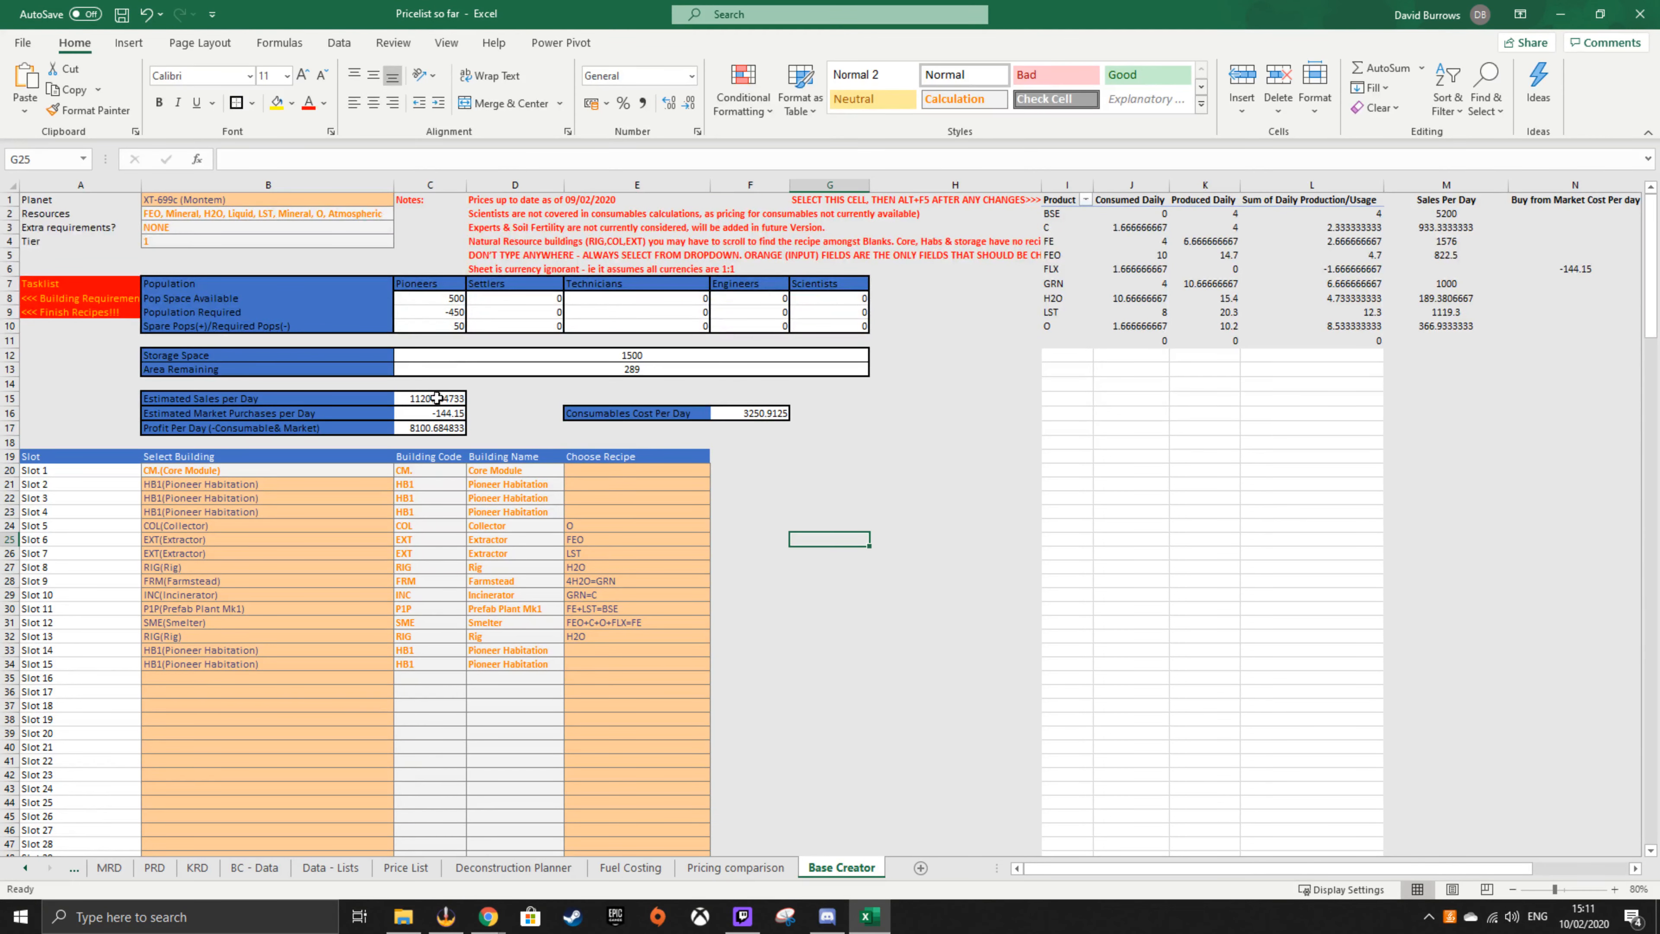
click(947, 406)
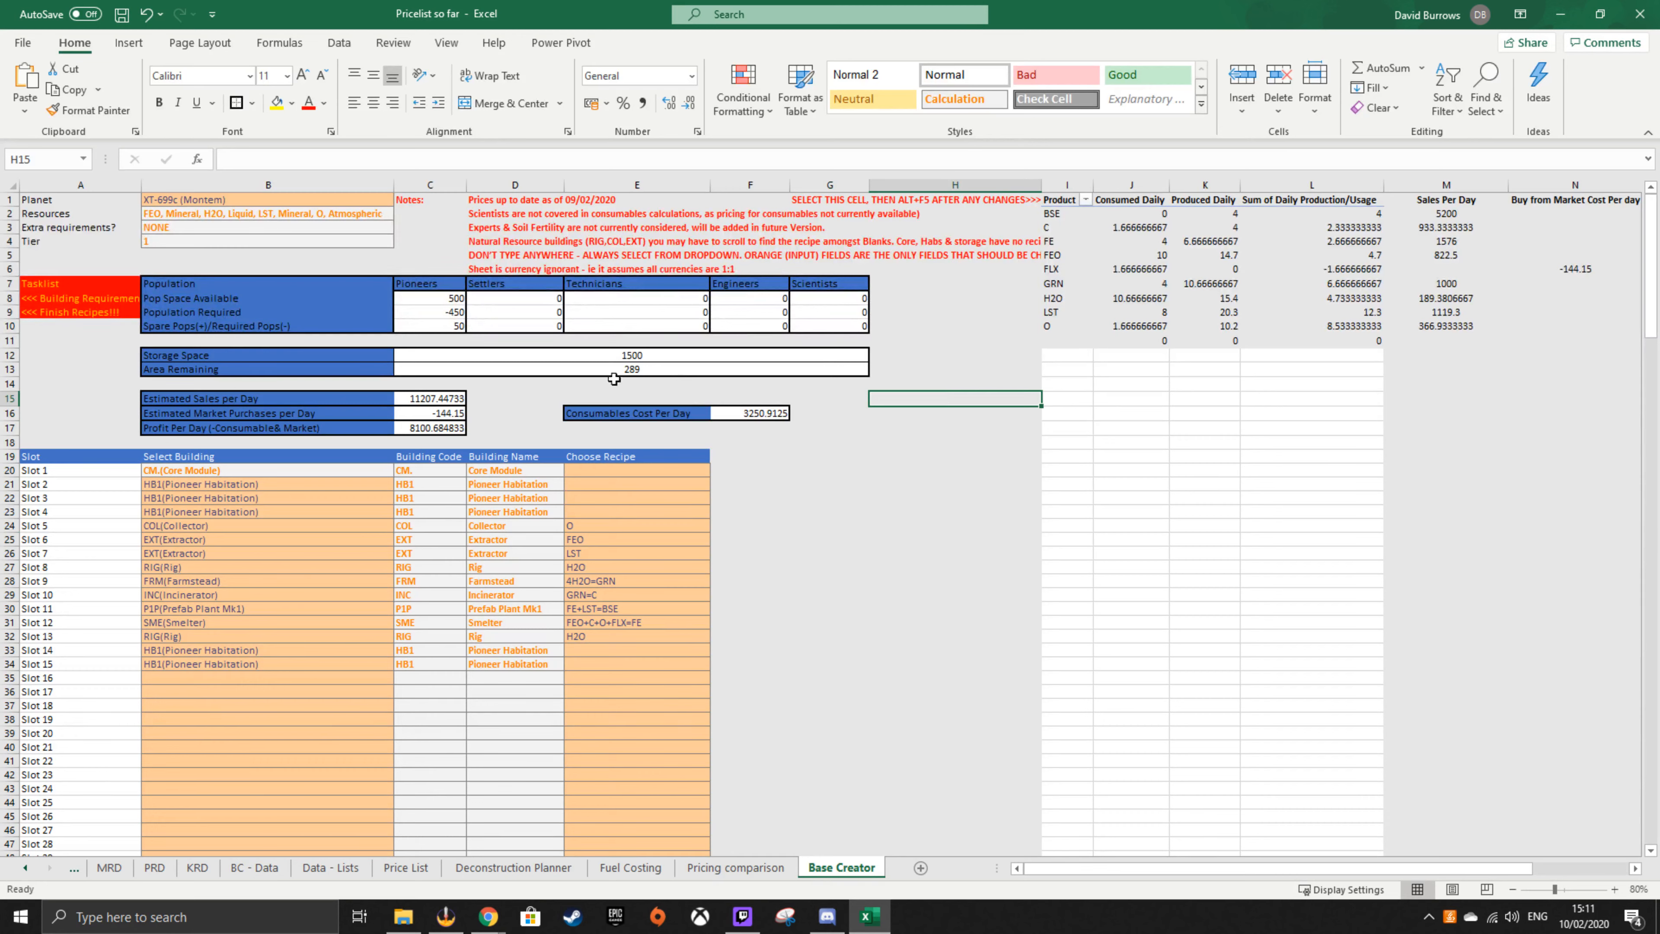
click(257, 399)
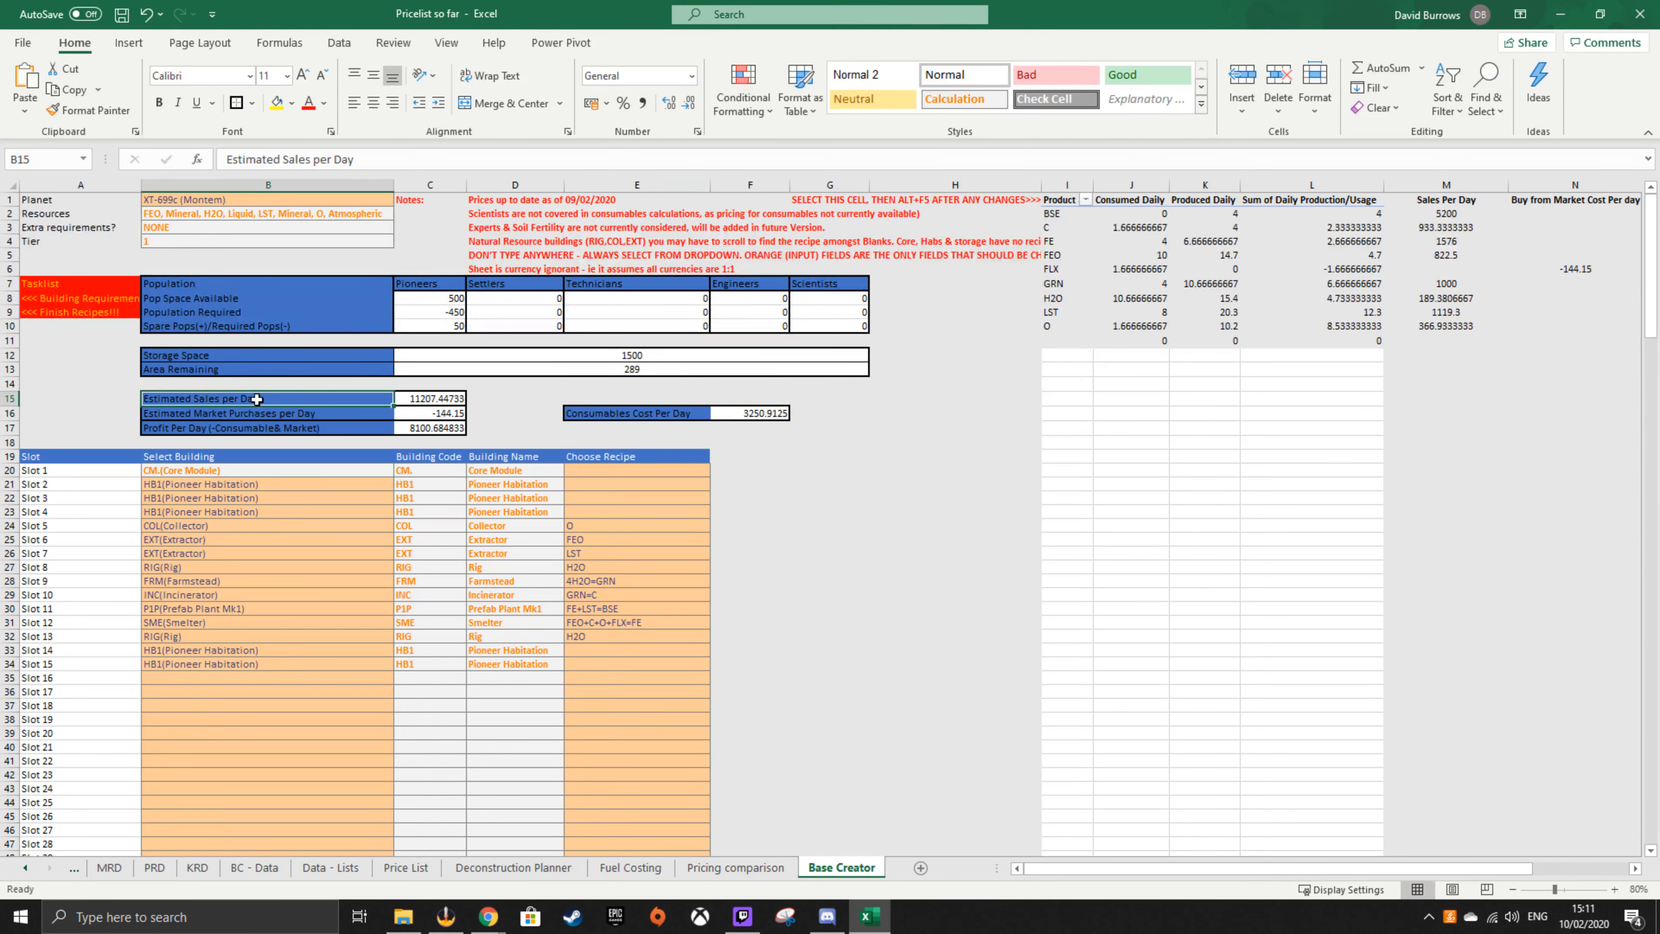
drag(207, 435, 412, 430)
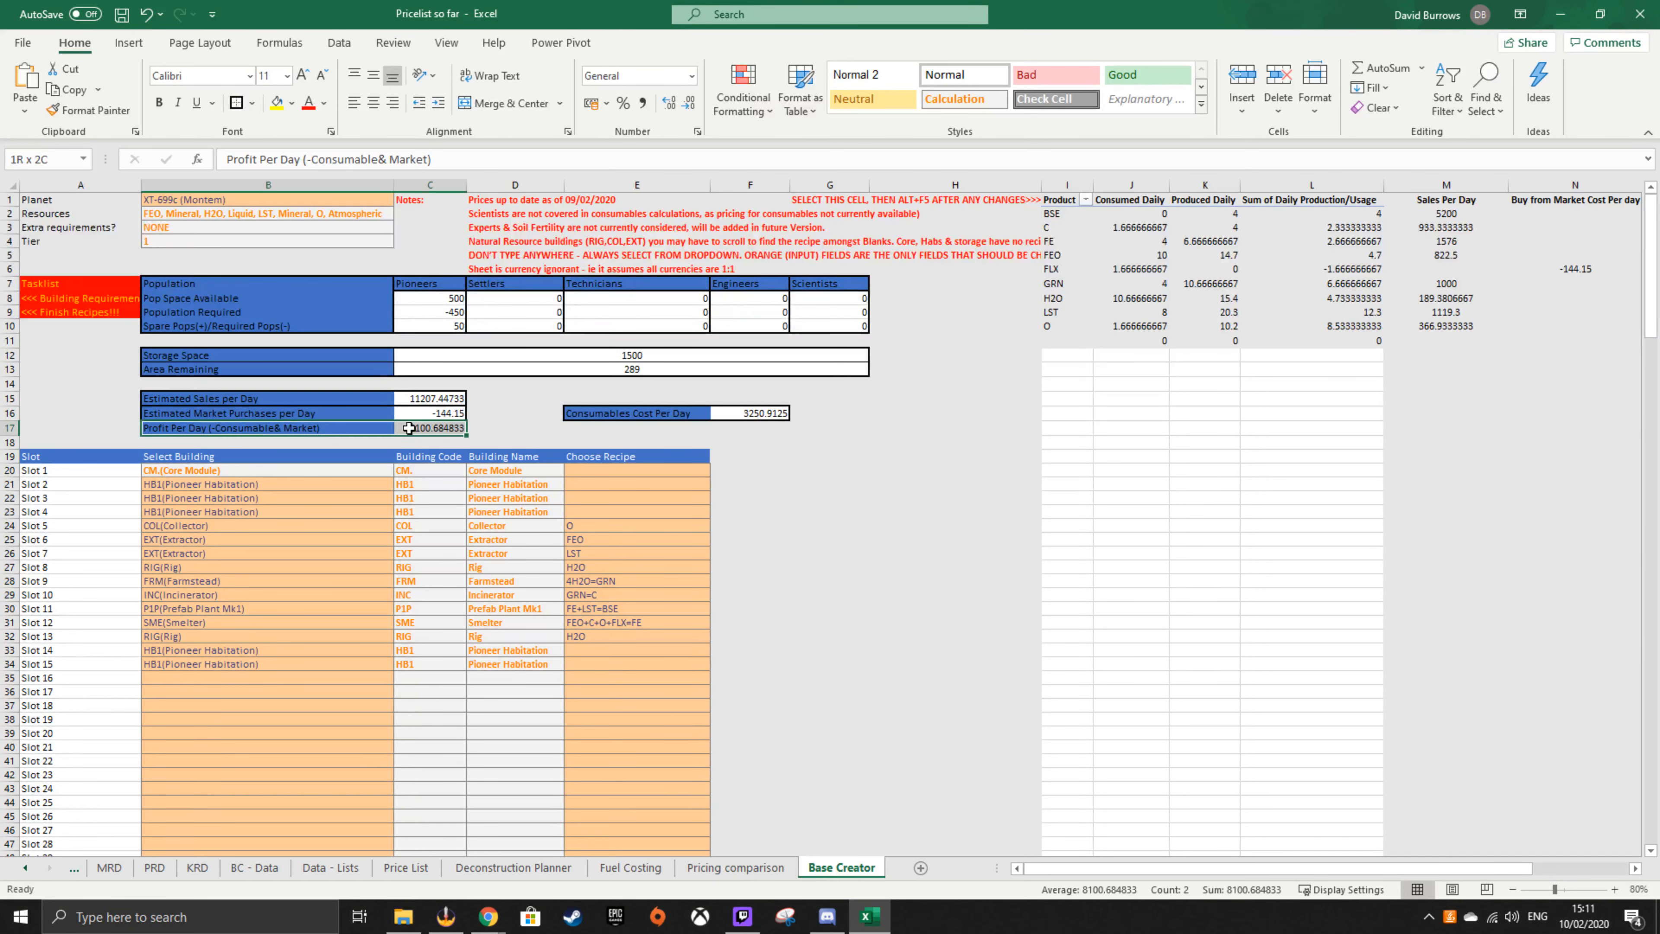
click(895, 500)
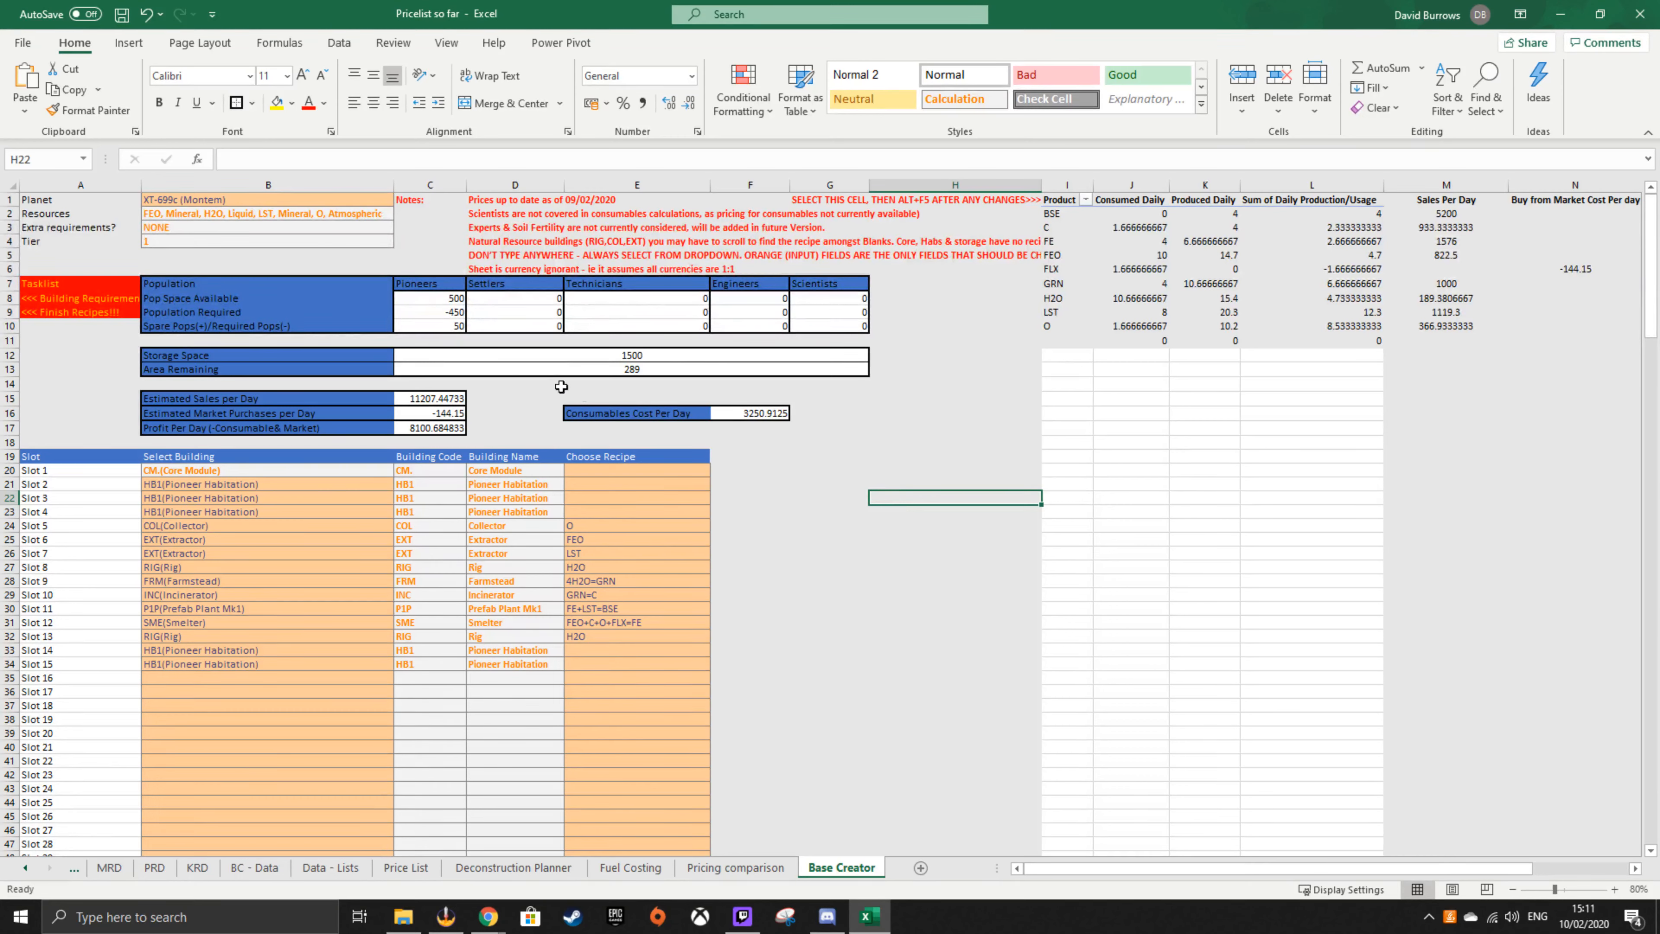
- Extend the red Tasklist formatting from A9 to A10 without copying the text
click(66, 327)
click(110, 312)
drag(139, 318, 140, 332)
click(156, 343)
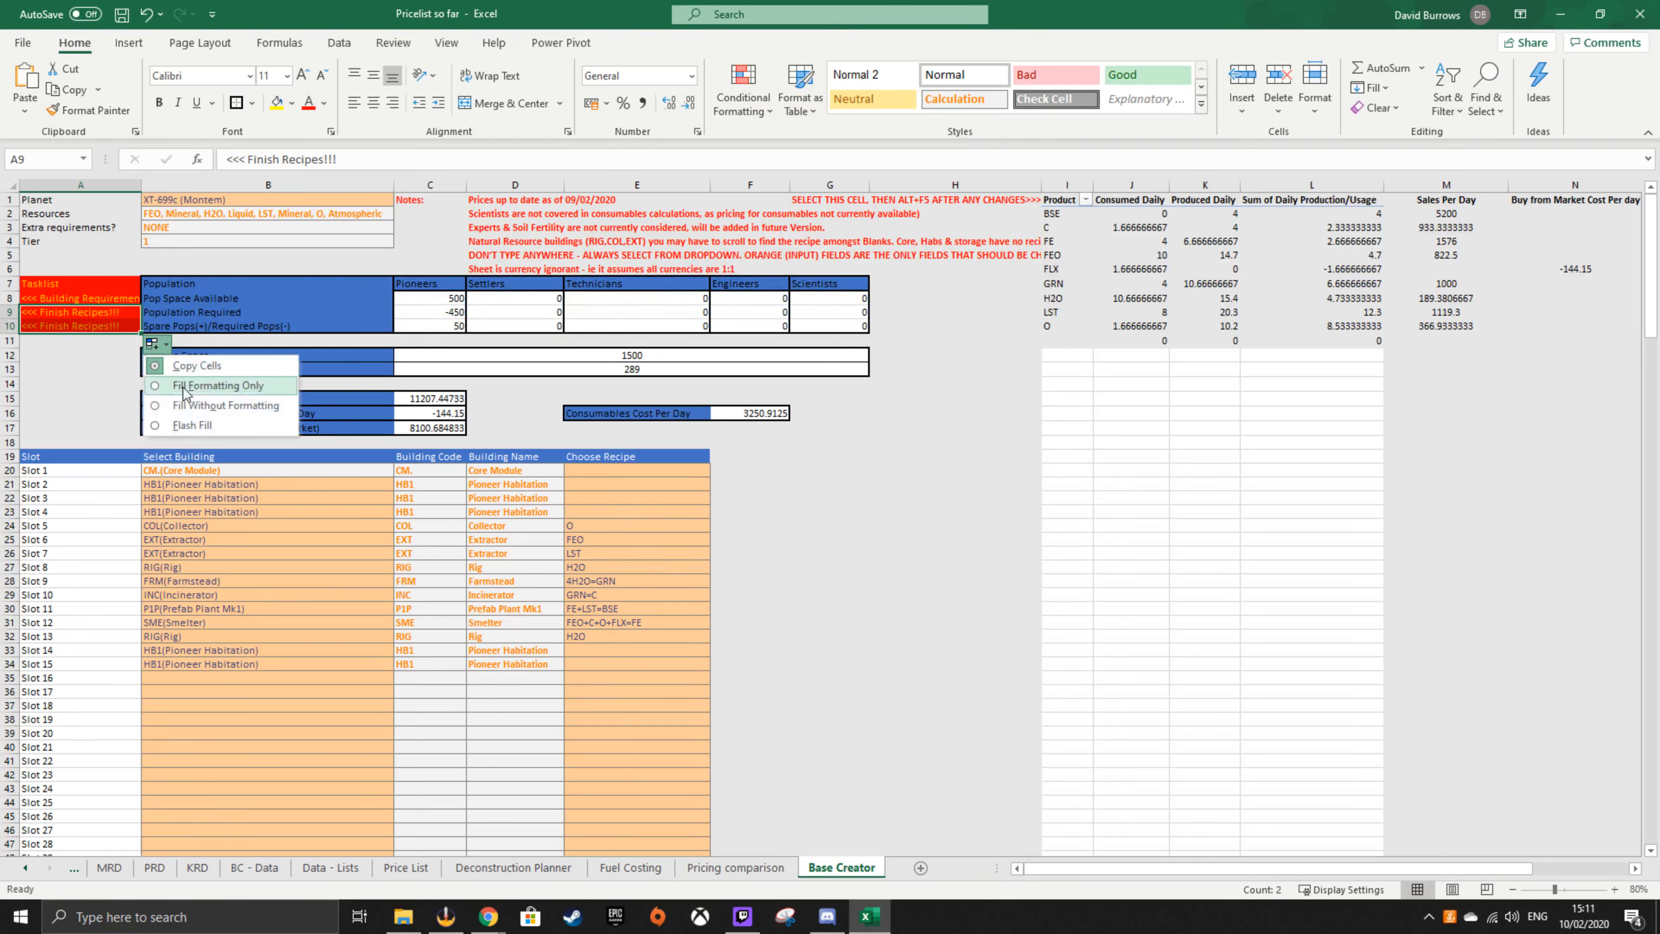
click(218, 386)
- Add the task "<<<Upgrade GUI" to the Tasklist in A10
click(66, 325)
key(BackSpace)
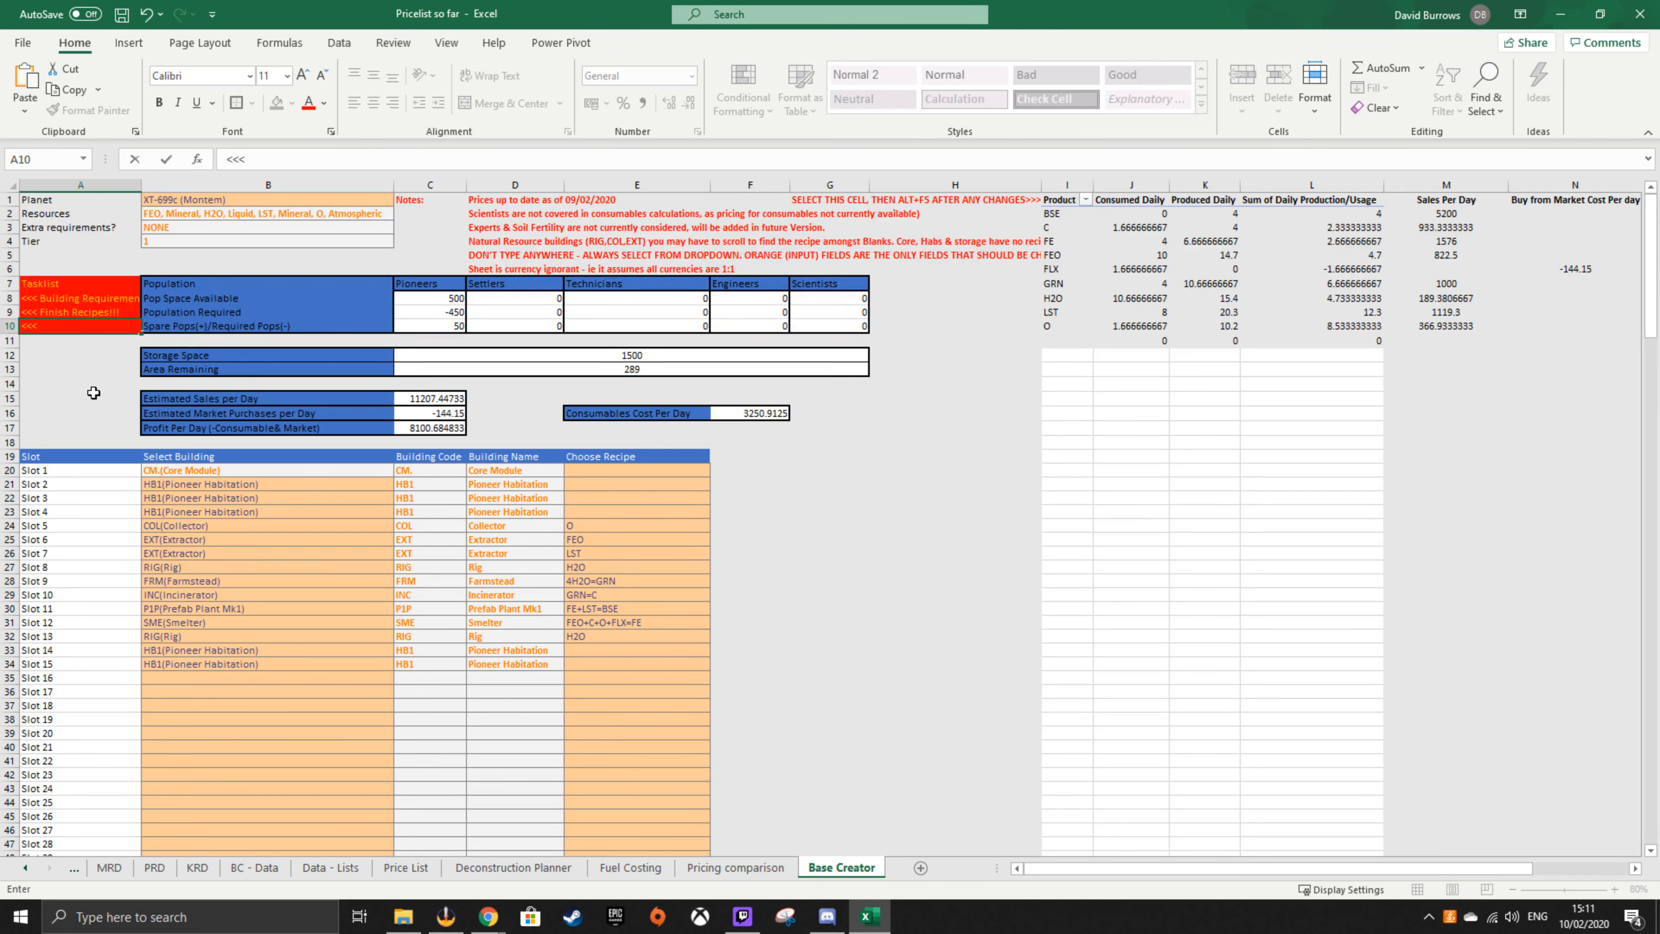
drag(532, 269, 1040, 200)
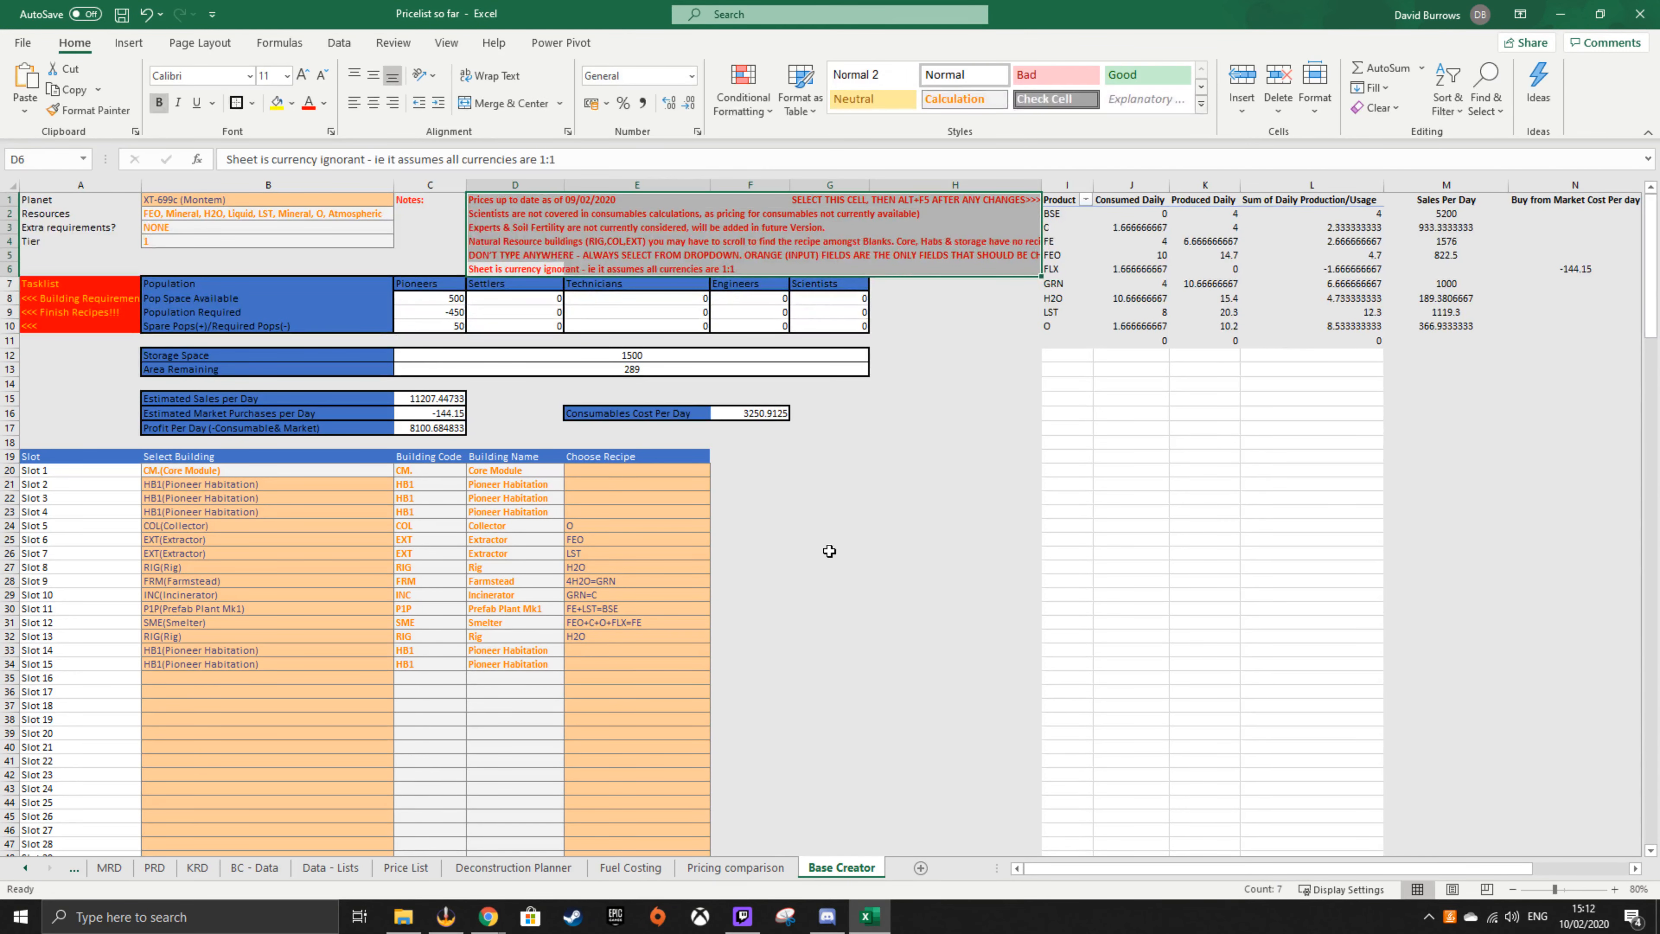
click(829, 551)
double_click(58, 325)
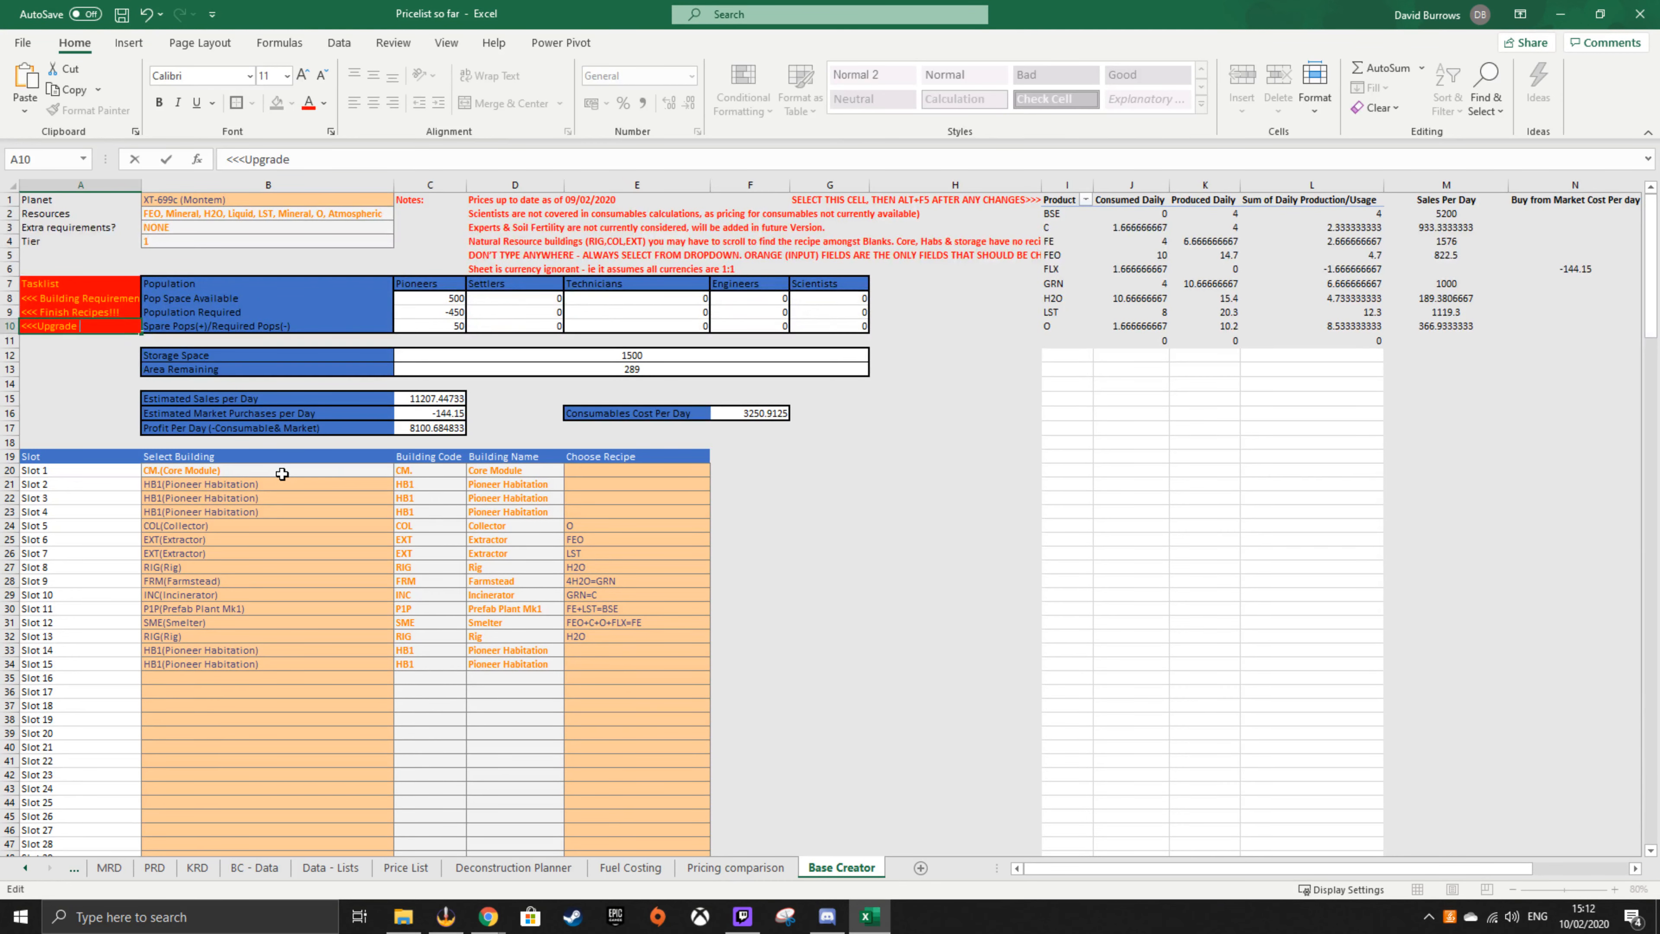
key(Return)
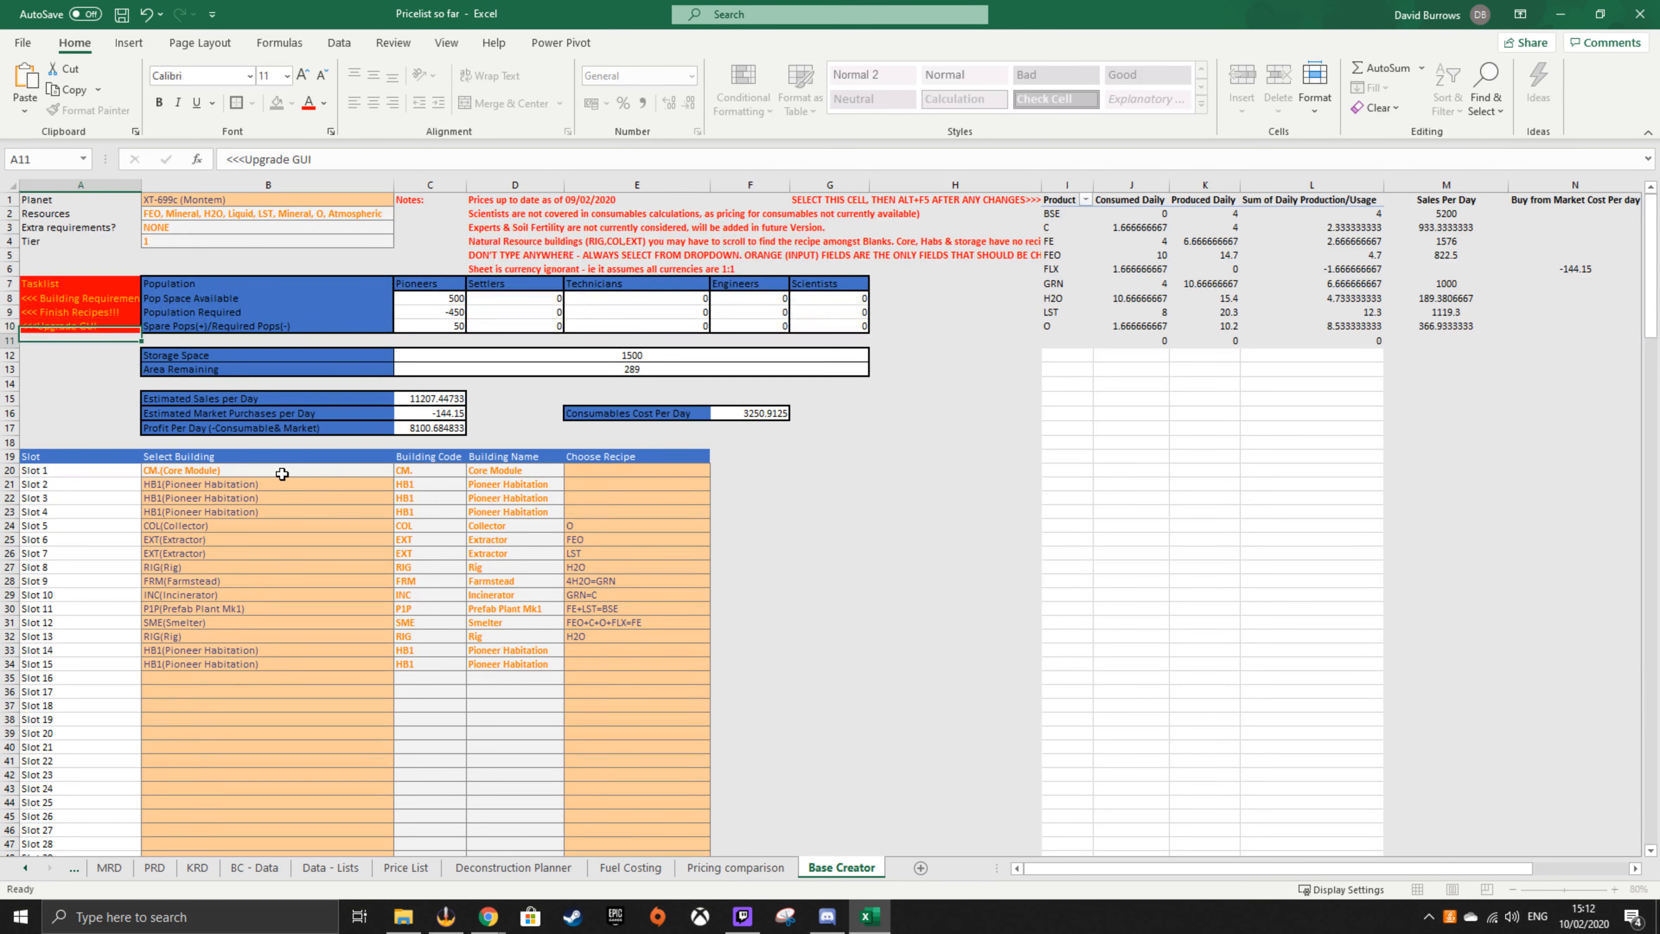
- Review the Consumables Cost Per Day label and value in E16:F16
click(935, 516)
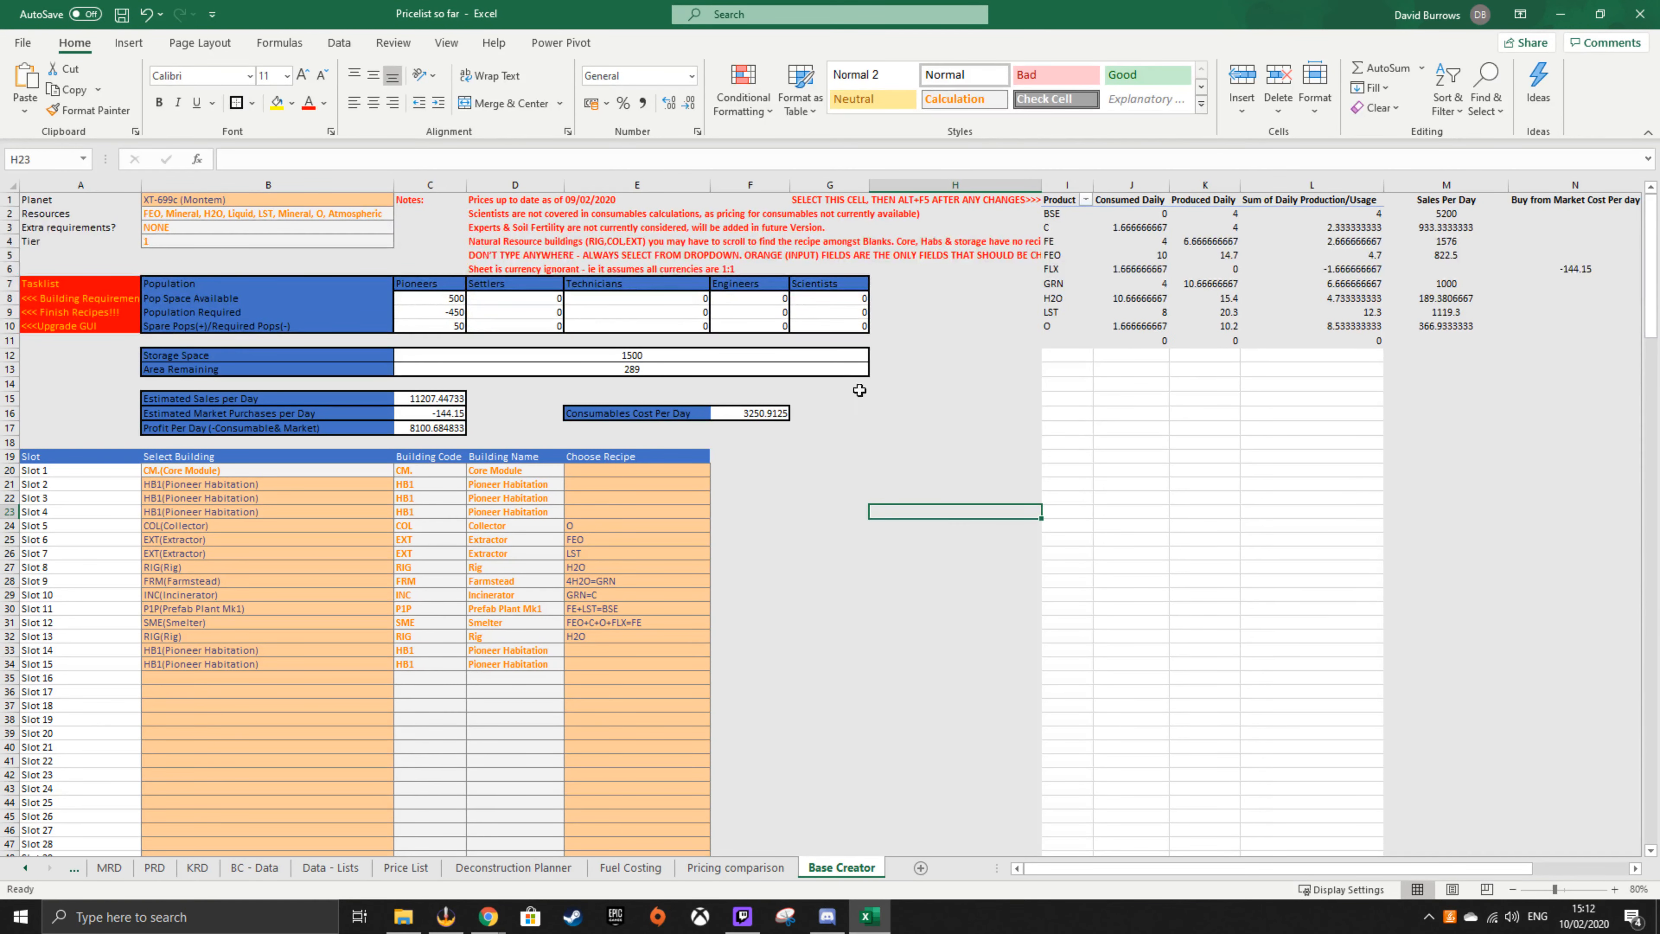
click(803, 459)
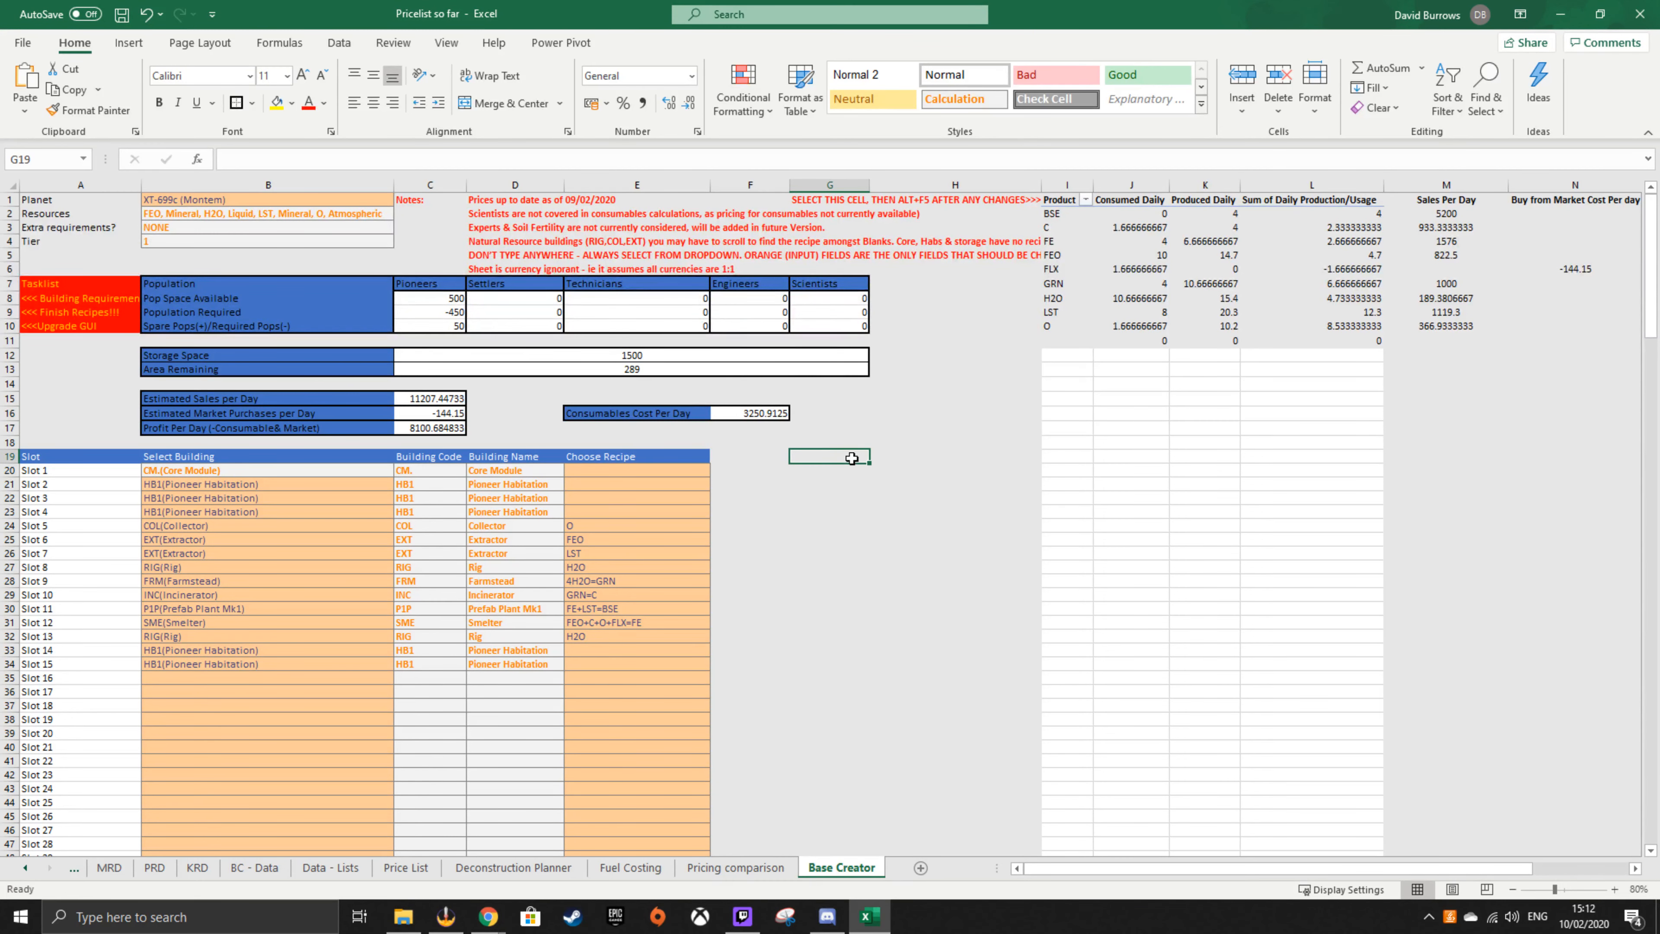
drag(654, 414, 752, 414)
click(845, 524)
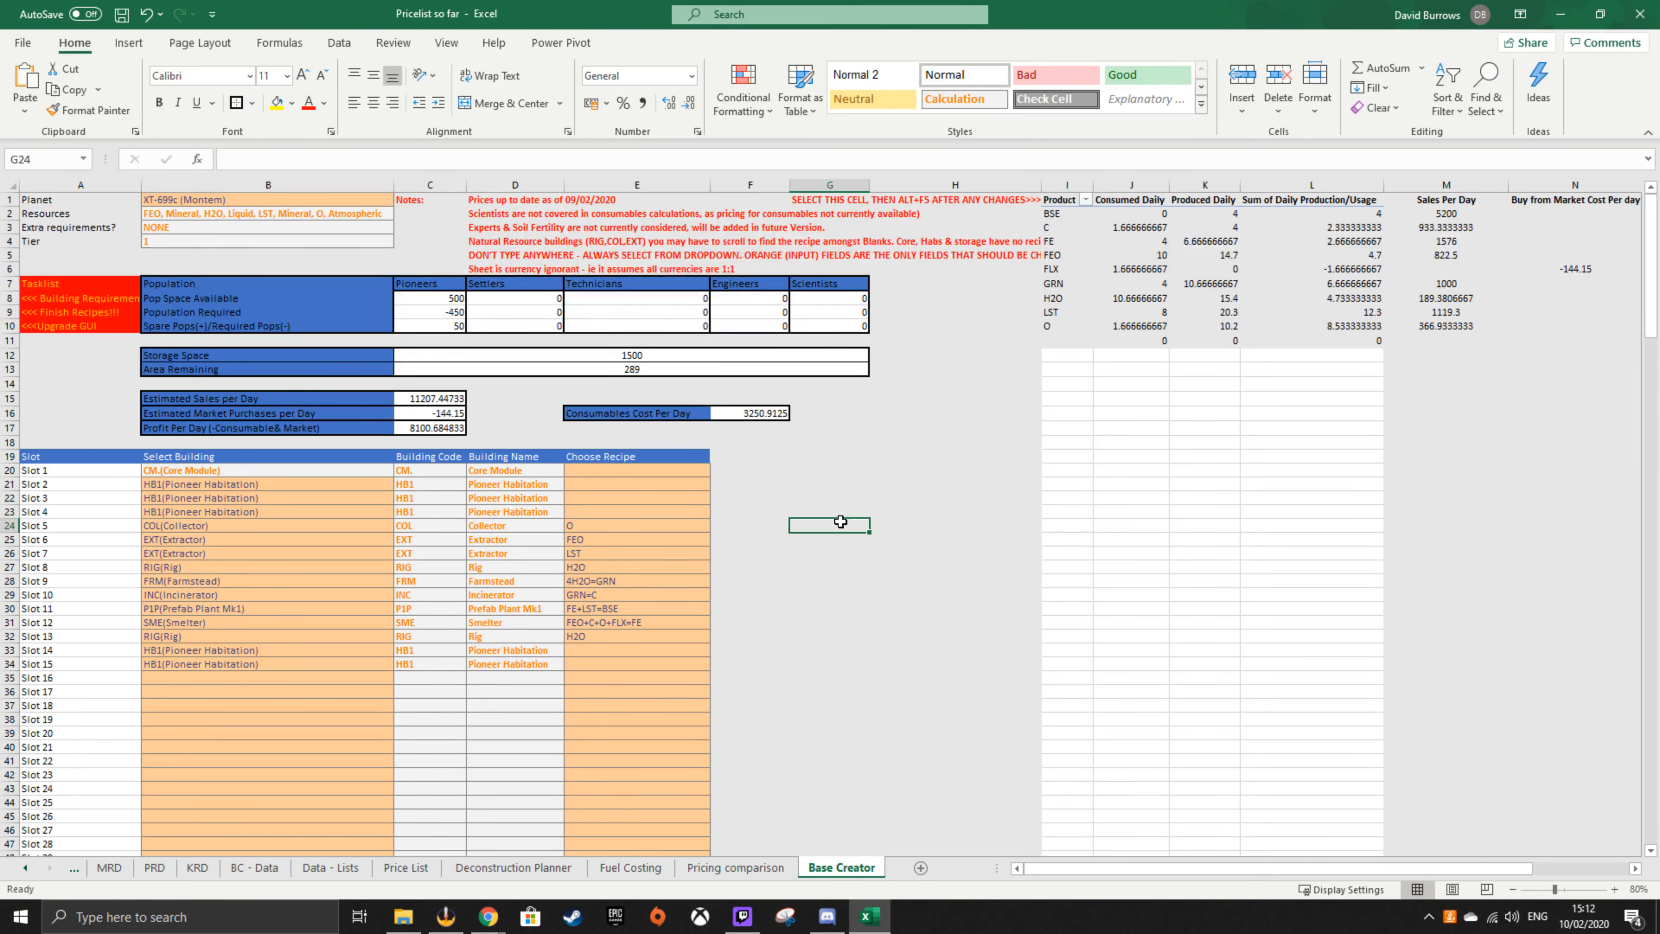
- Review the recipe choices for Slots 5 to 14 in the building list
click(23, 869)
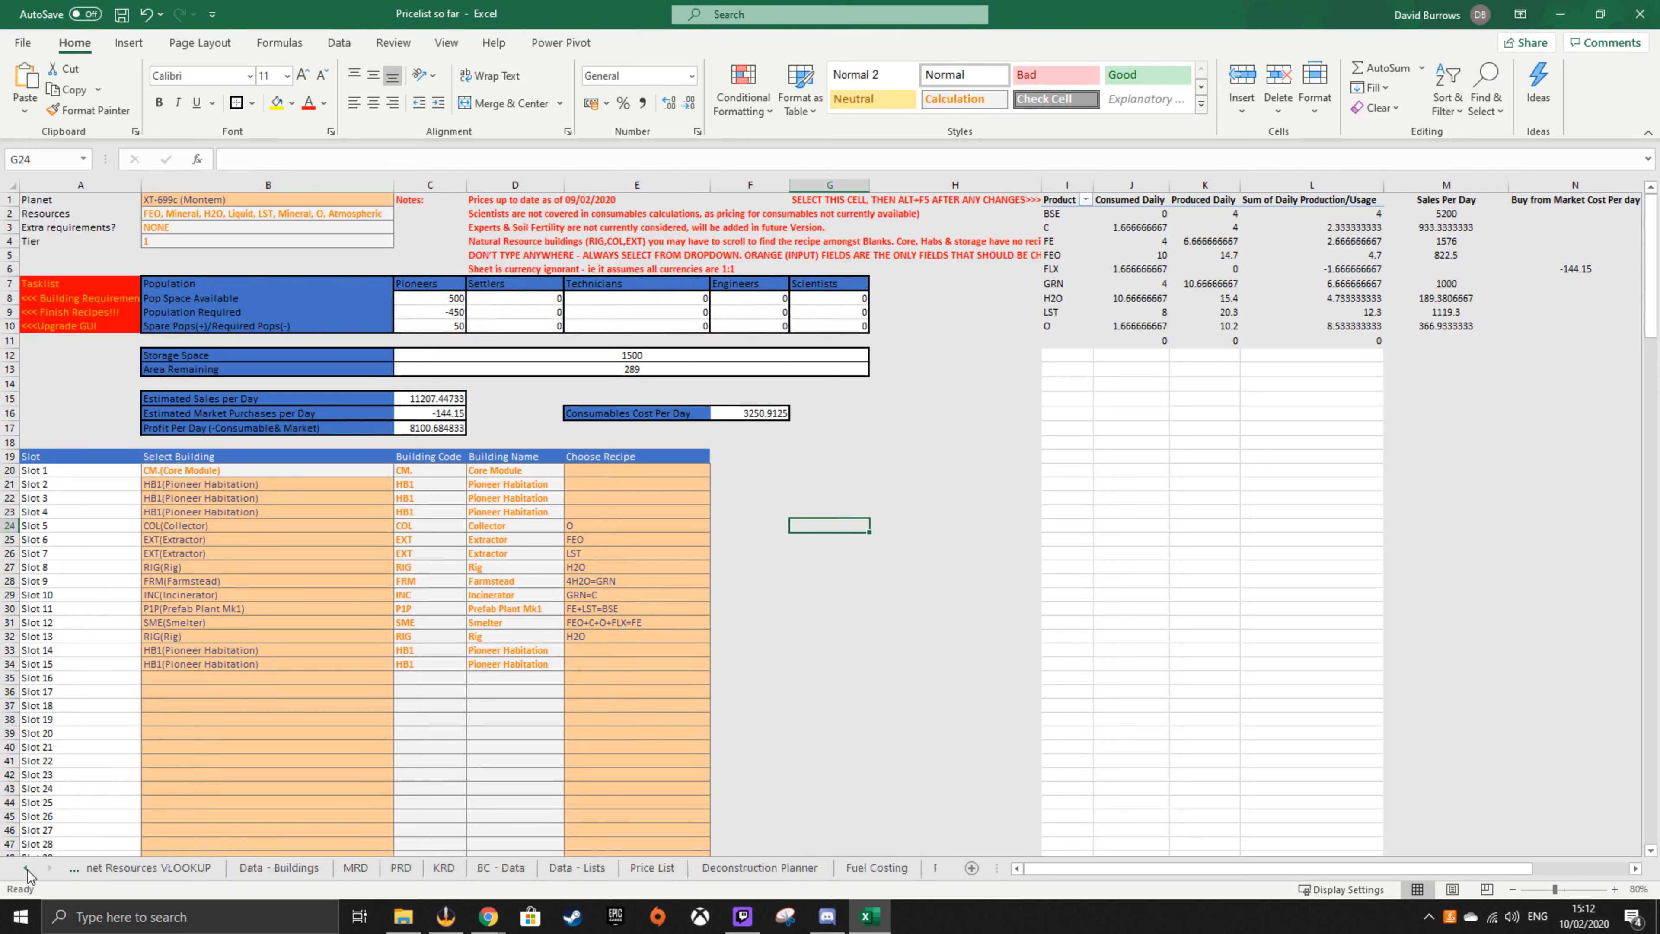
click(812, 591)
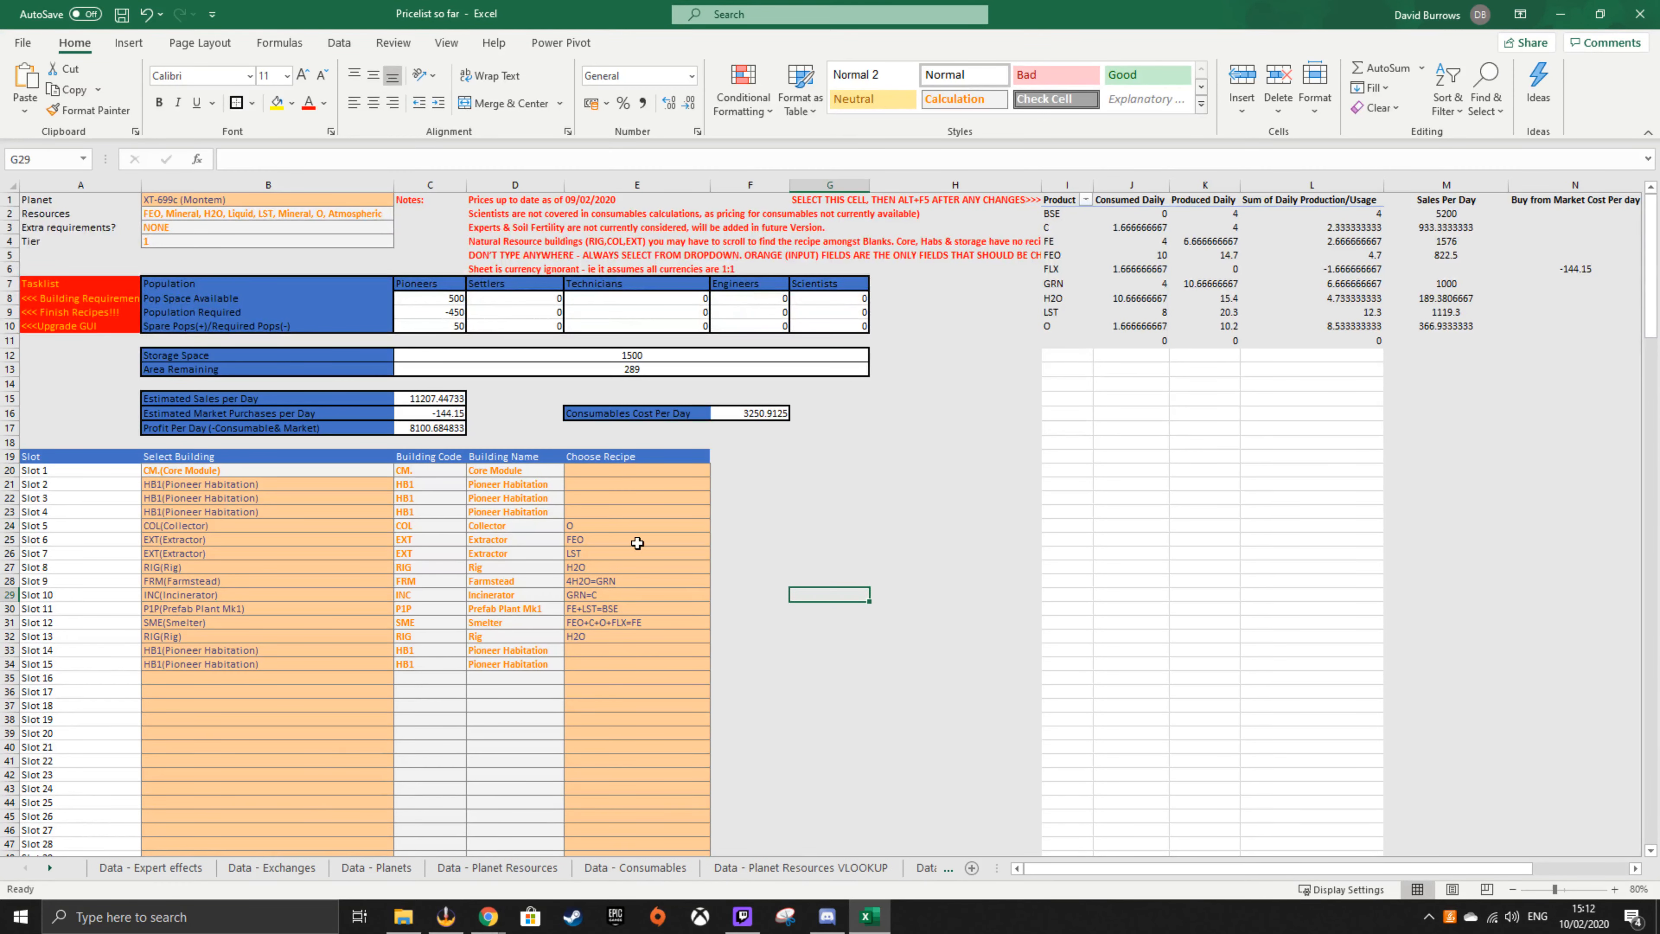
drag(638, 527, 653, 651)
click(869, 635)
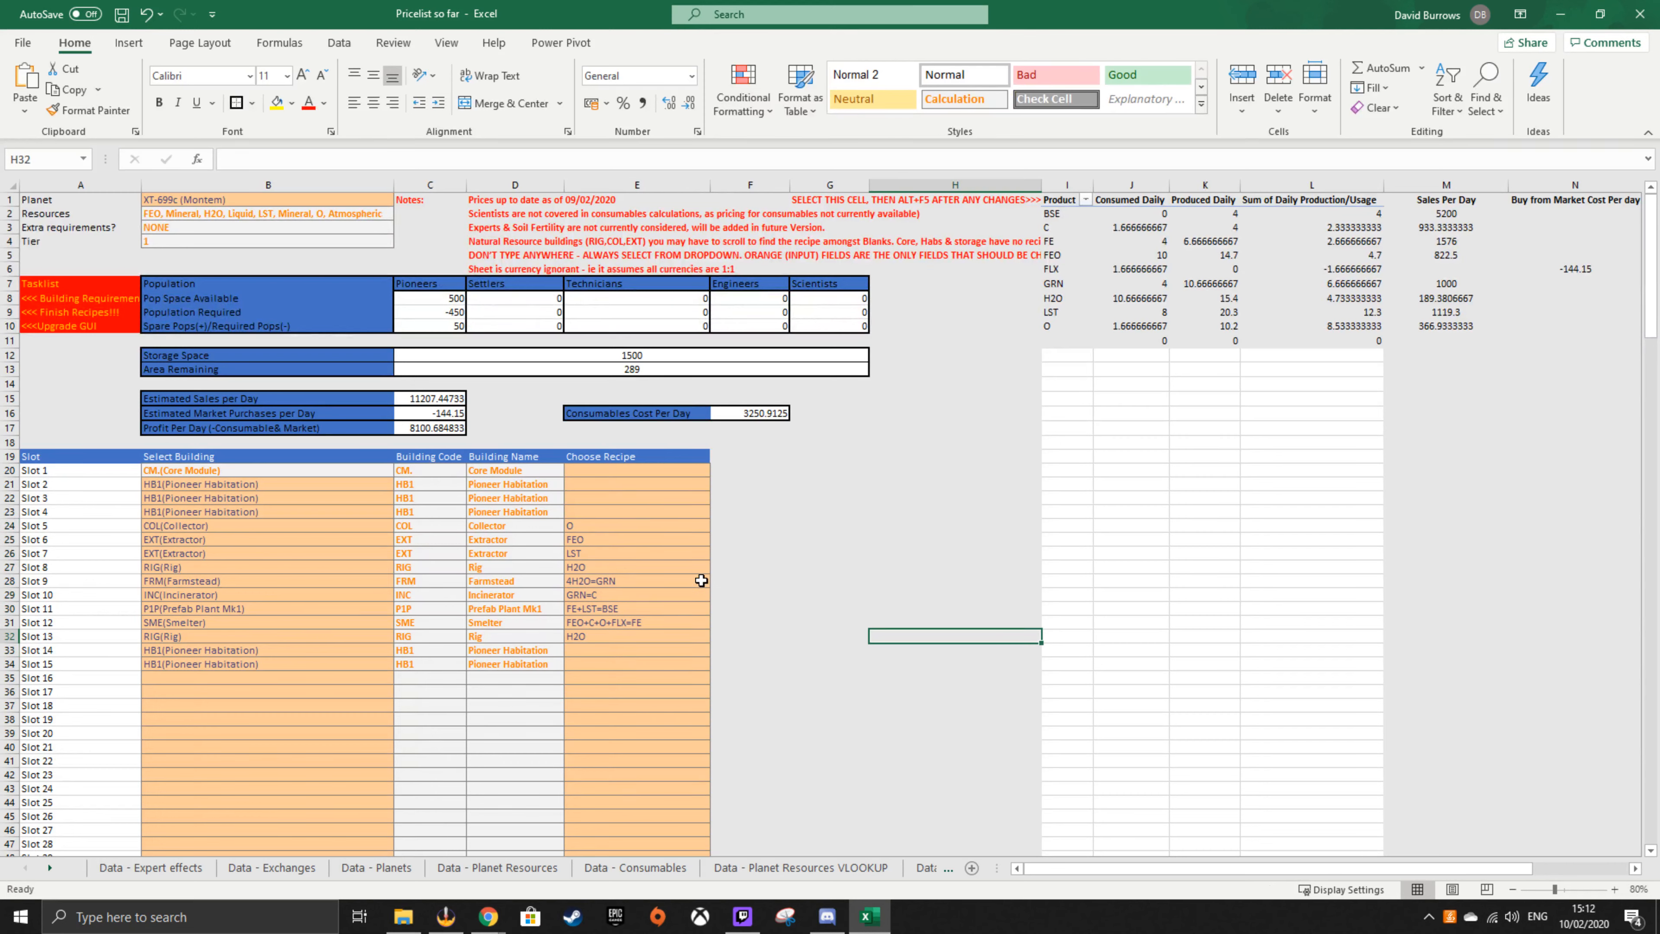
click(640, 527)
click(807, 586)
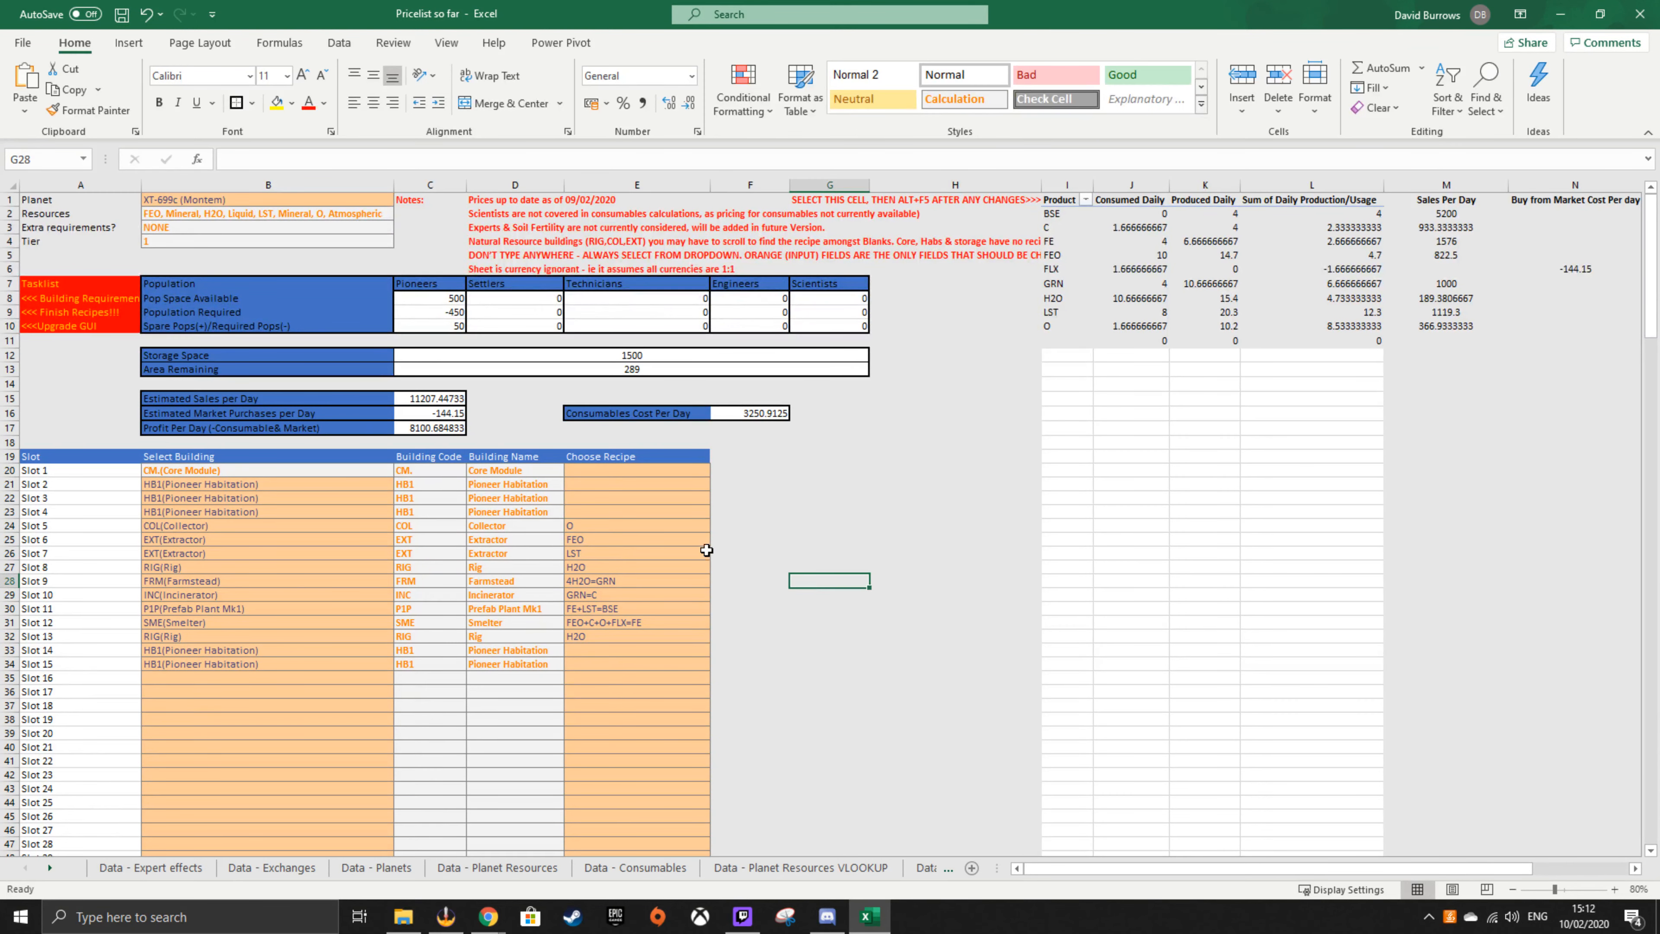
- Set Slot 13 to APF(Appliances Factory) with the recipe HCP+NS+H2O+WAI+EBS+SAR+GV+FC+BAC=AIR
click(281, 636)
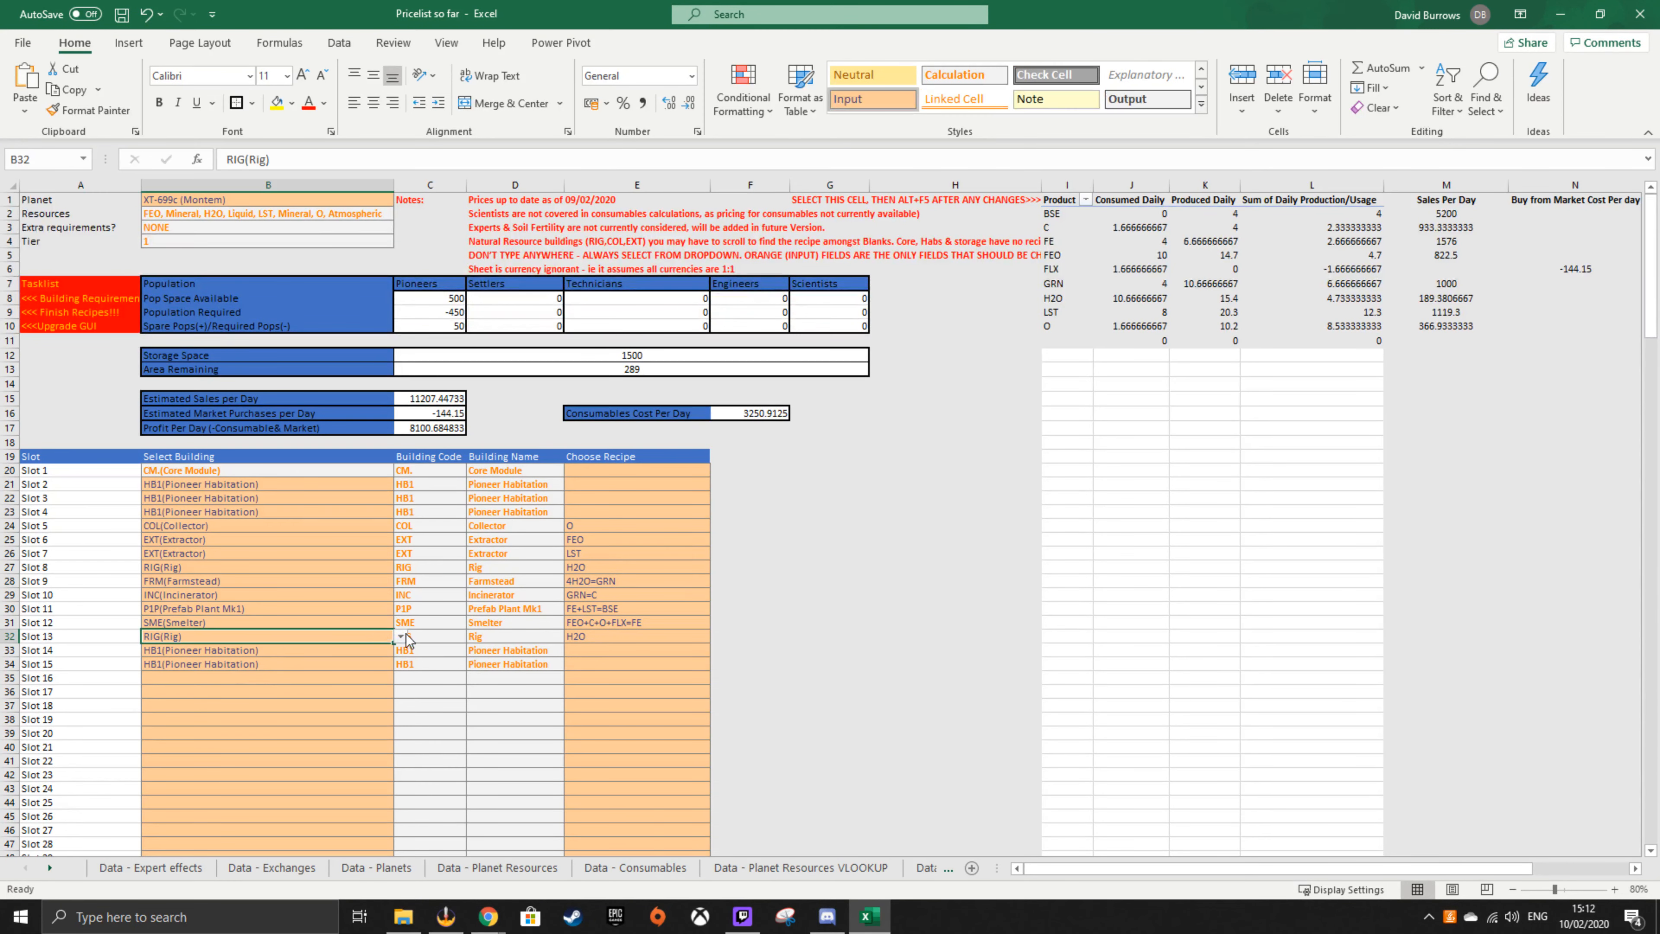
click(399, 635)
scroll(288, 697, down, 5)
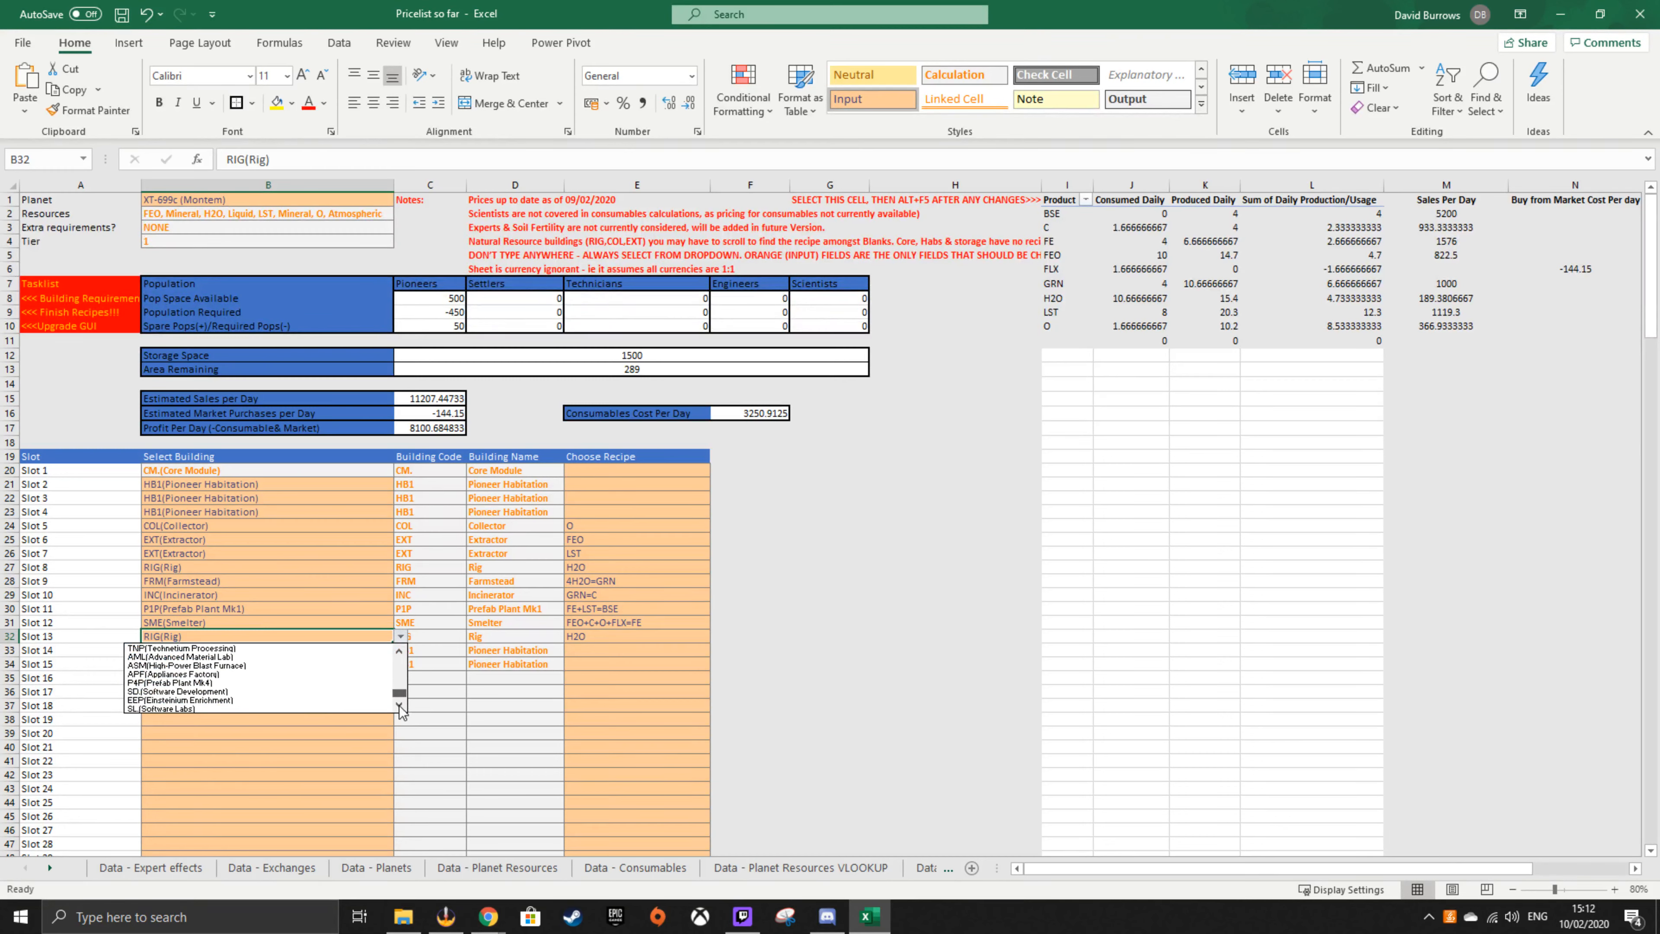
click(239, 674)
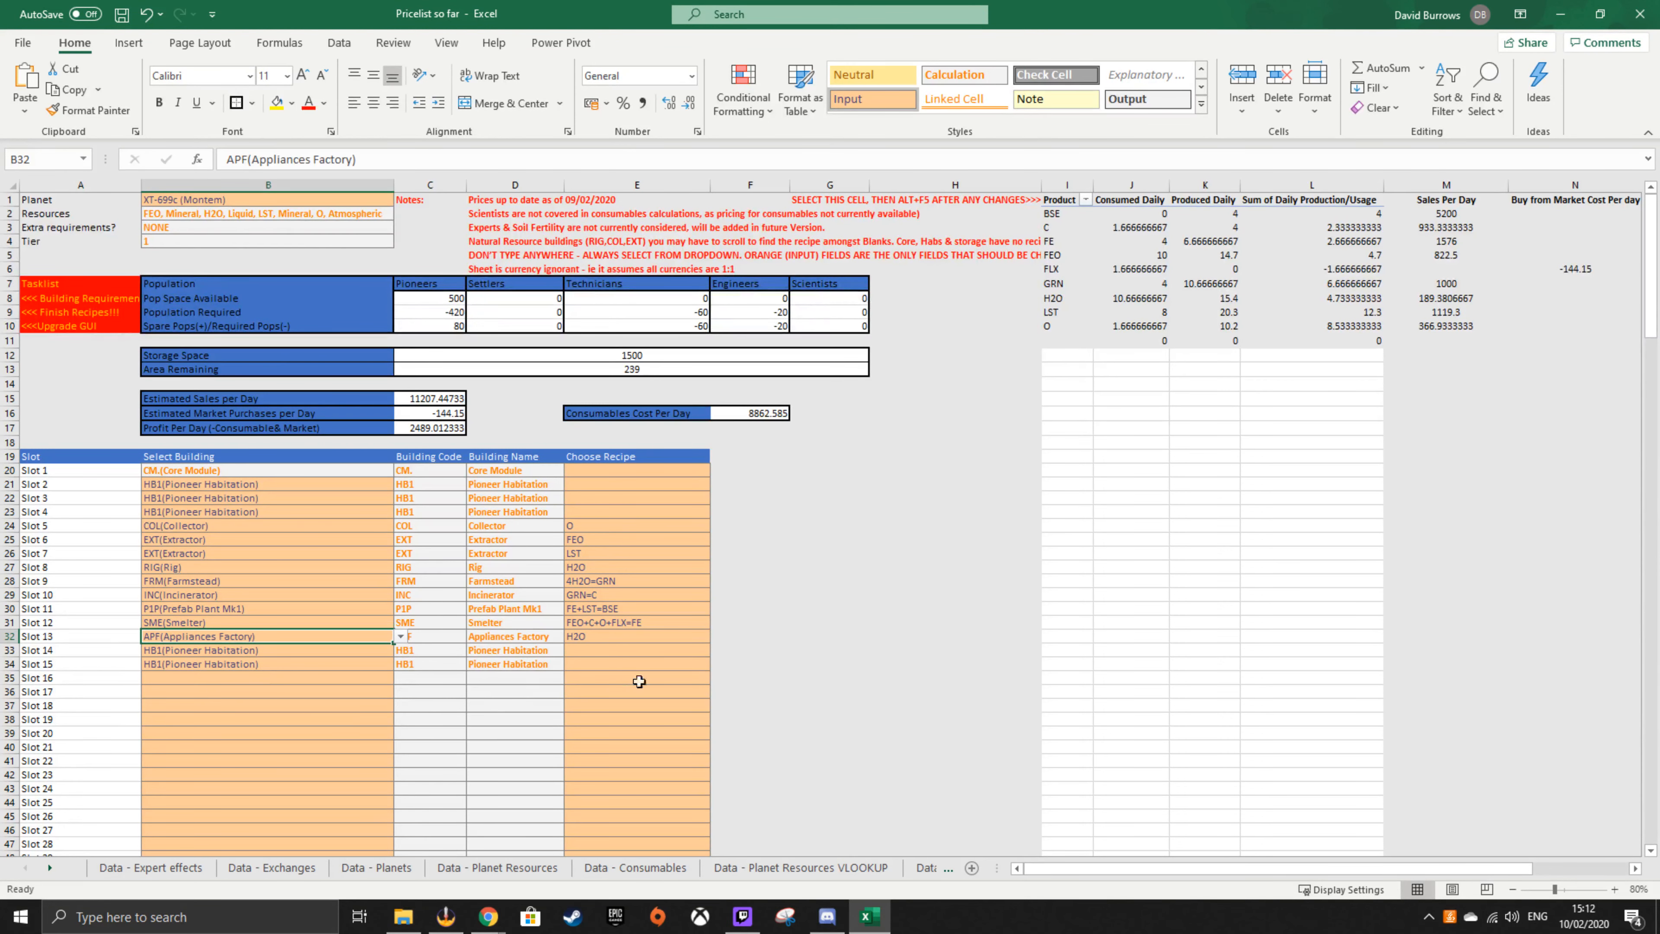
click(608, 636)
click(717, 635)
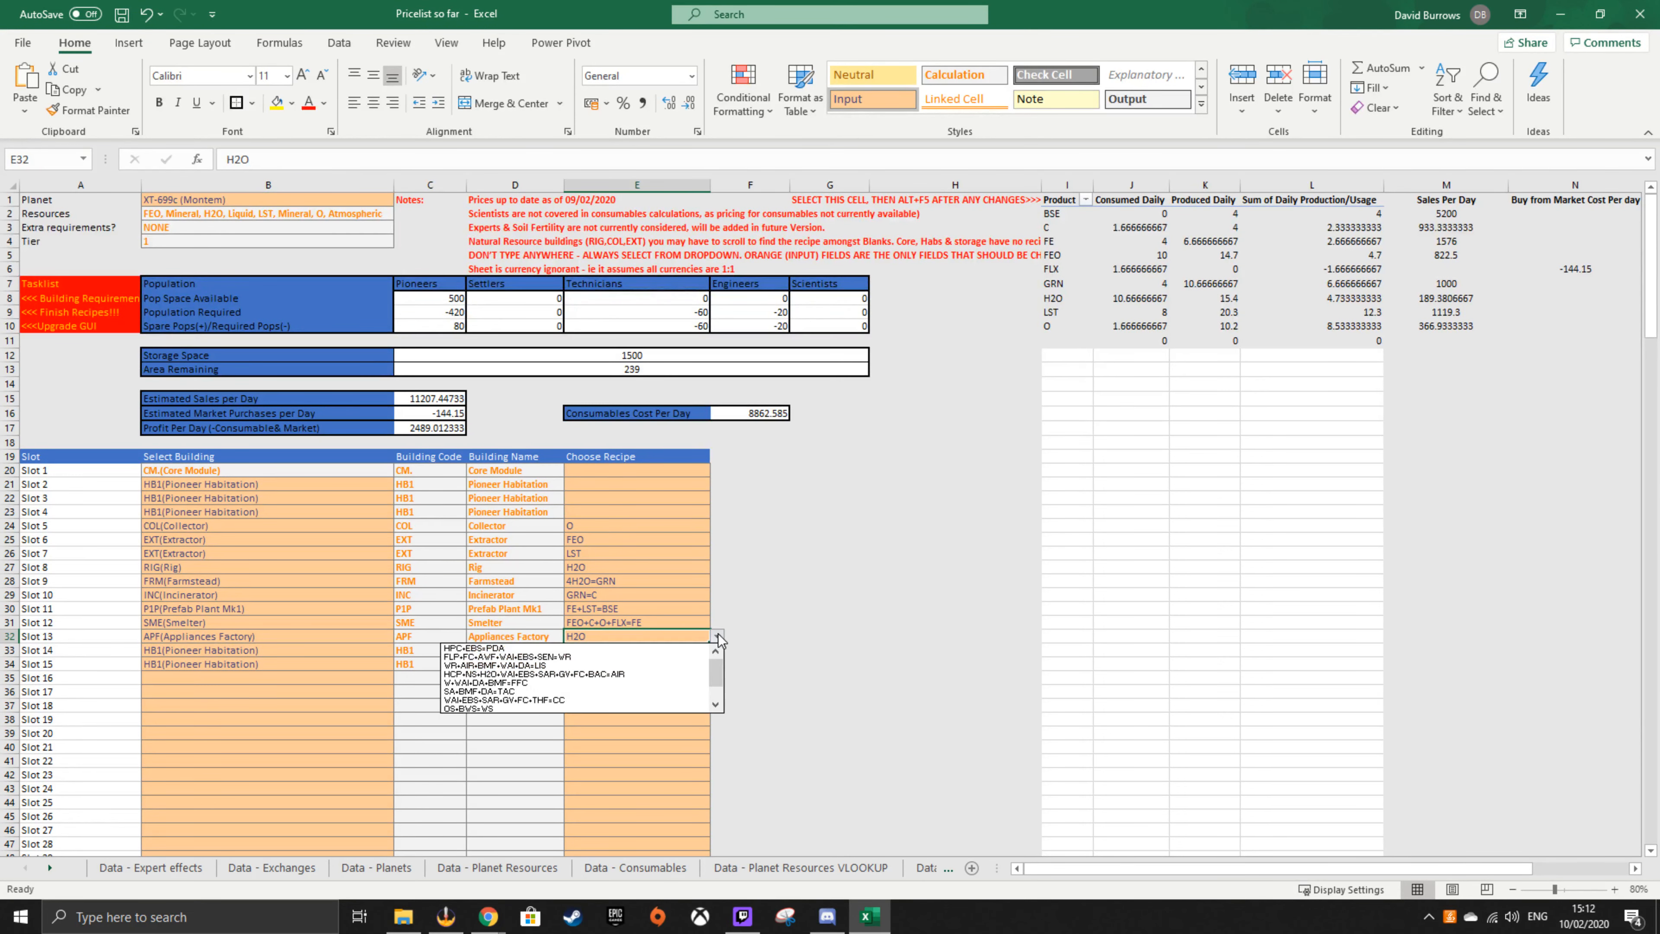
click(579, 674)
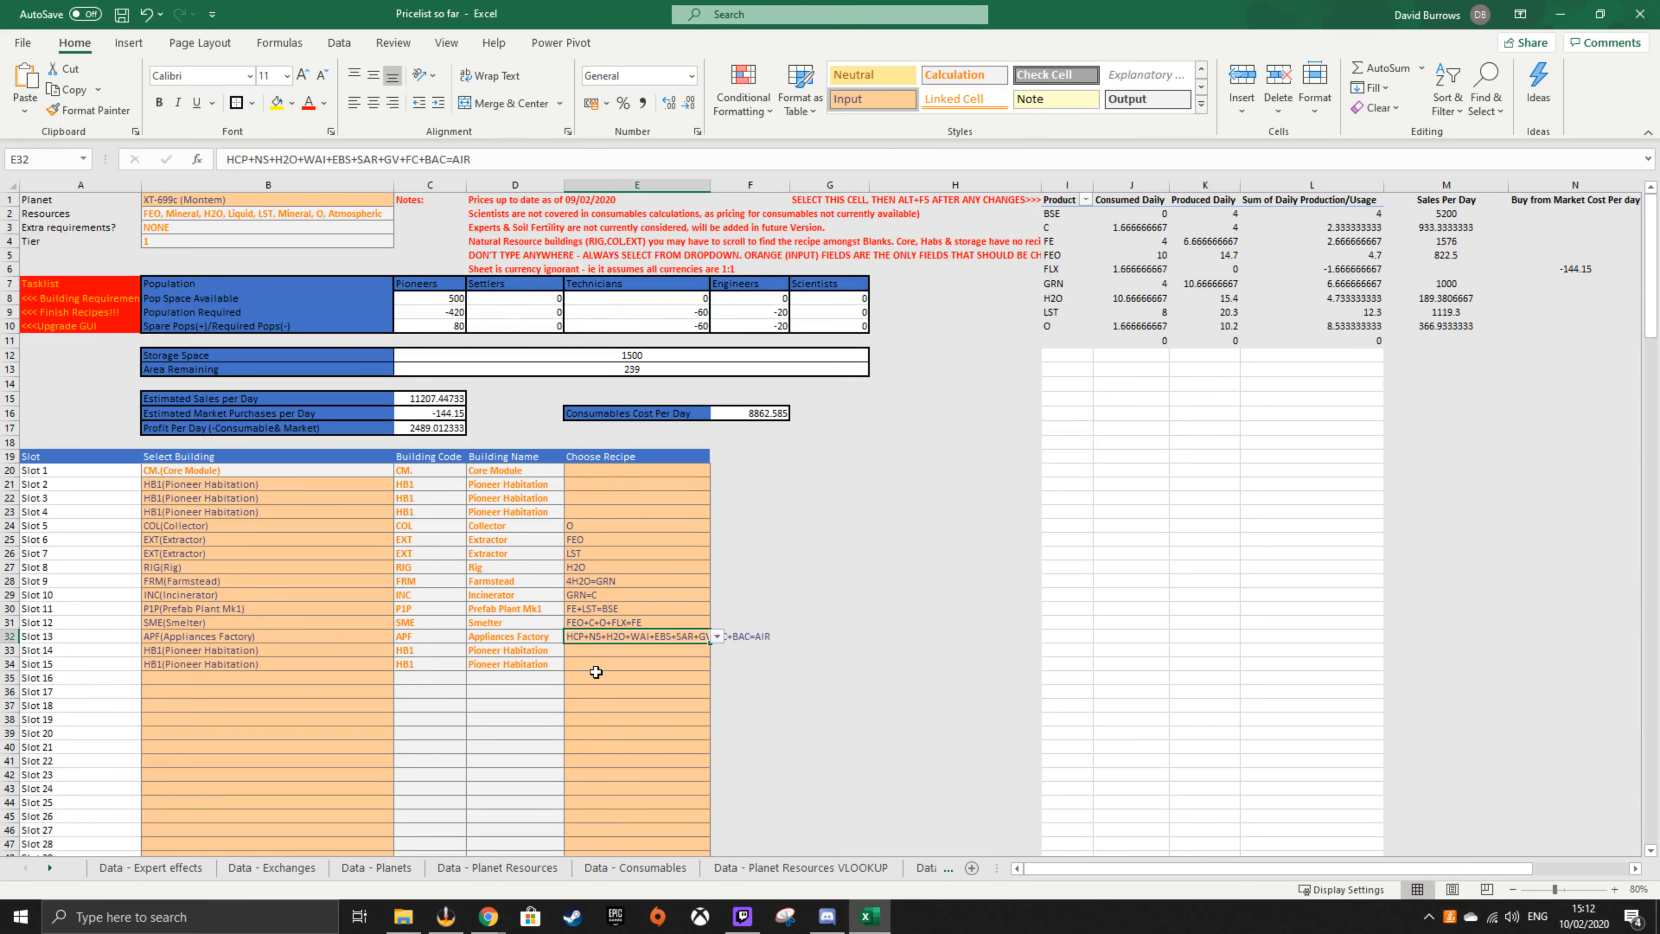
- Refresh the product PivotTable starting at I1 to recalculate the daily production and usage
click(1071, 201)
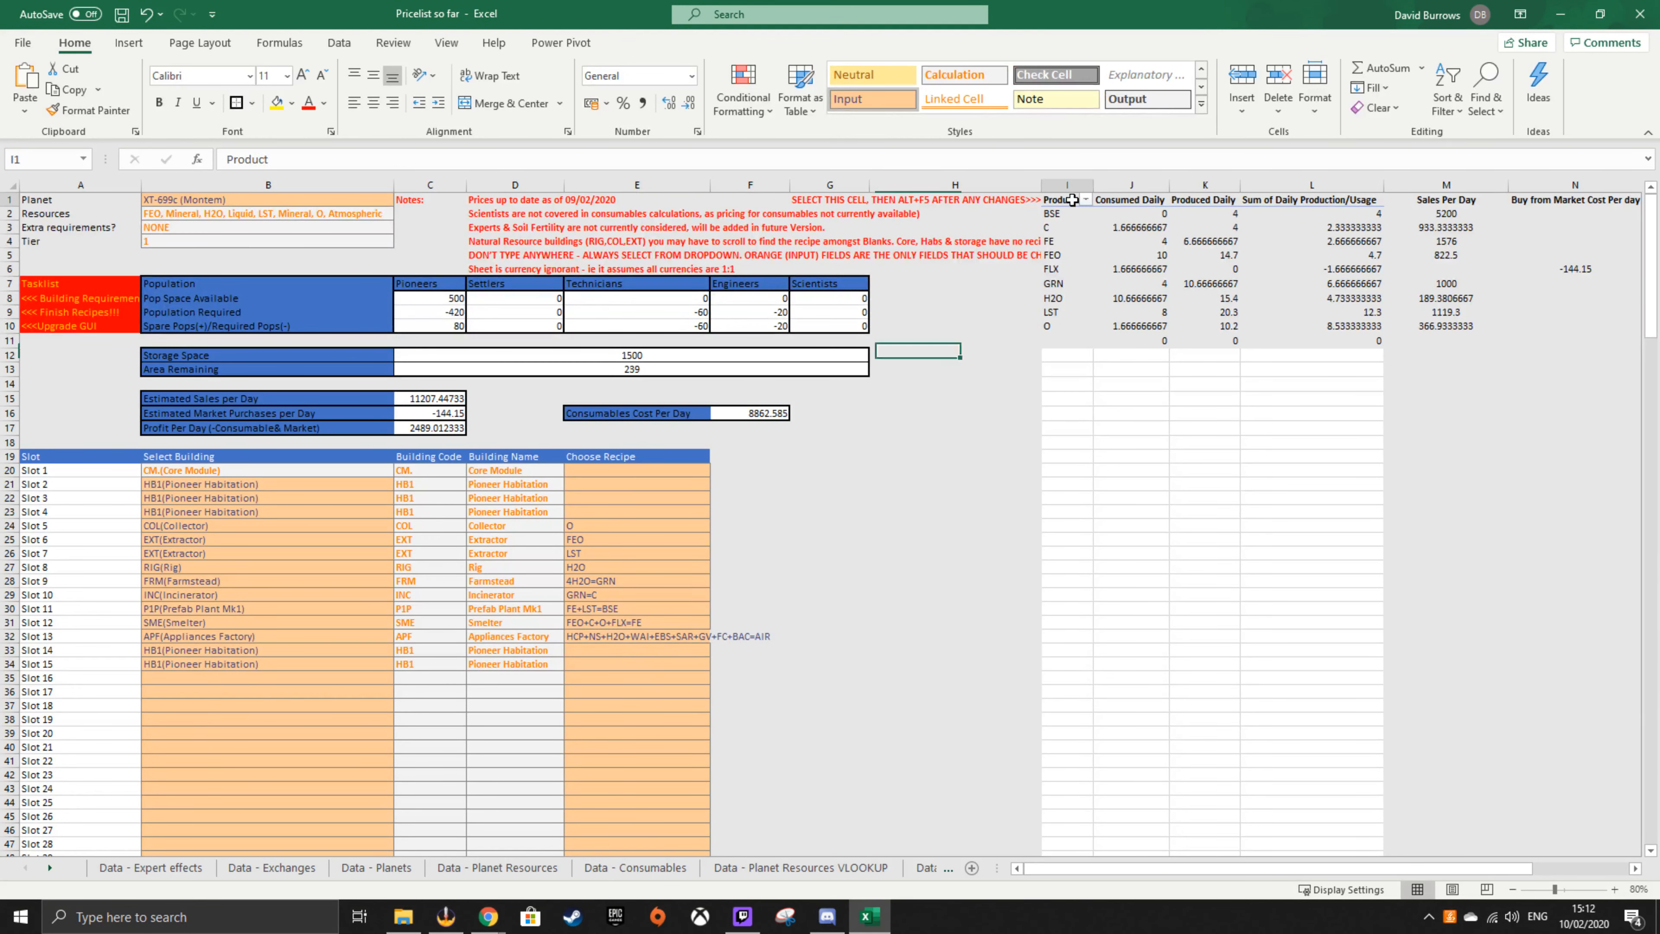
key(alt+F5)
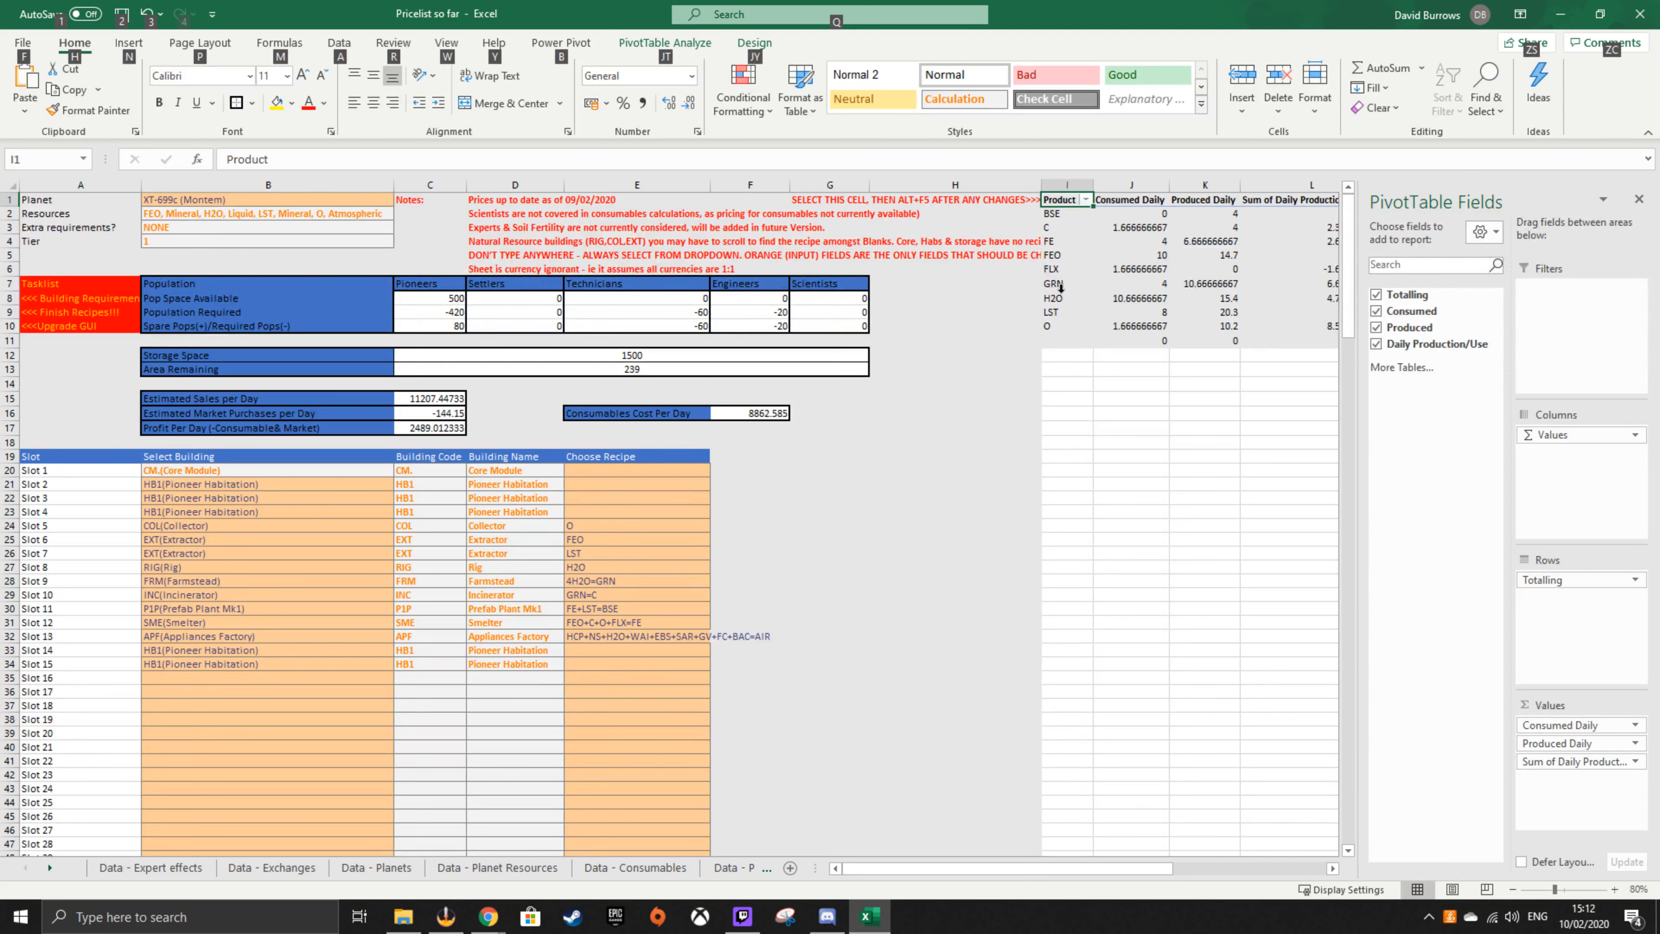
click(928, 511)
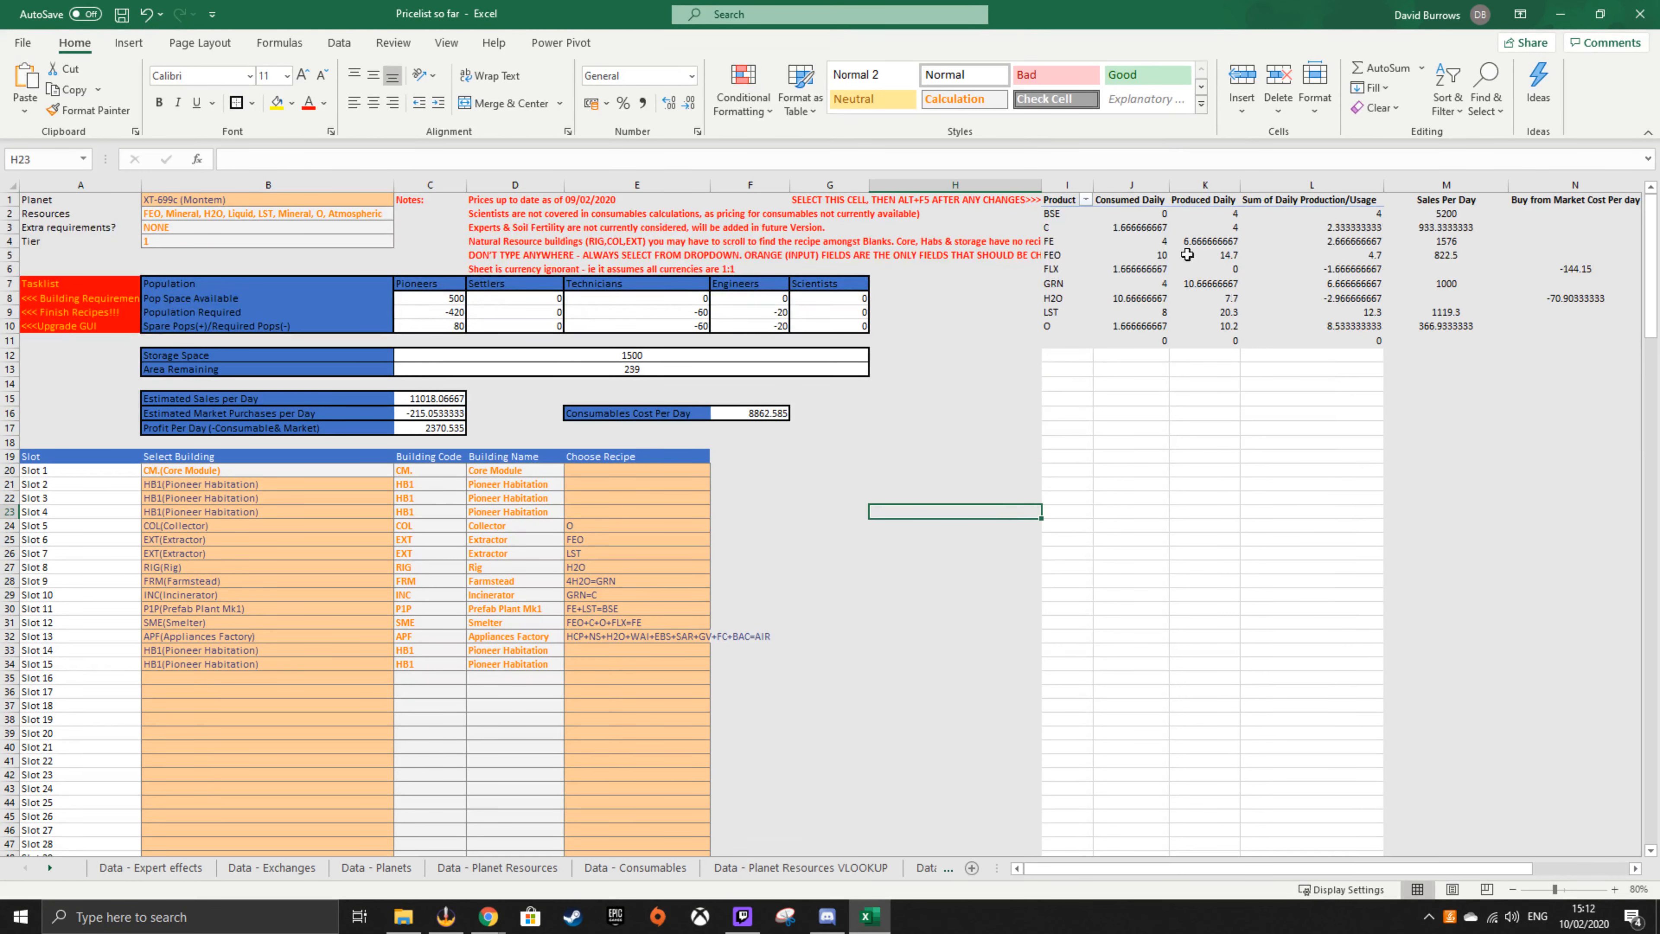
- Check the recipe options available for Slot 13 and clear its chosen recipe in E32
click(624, 638)
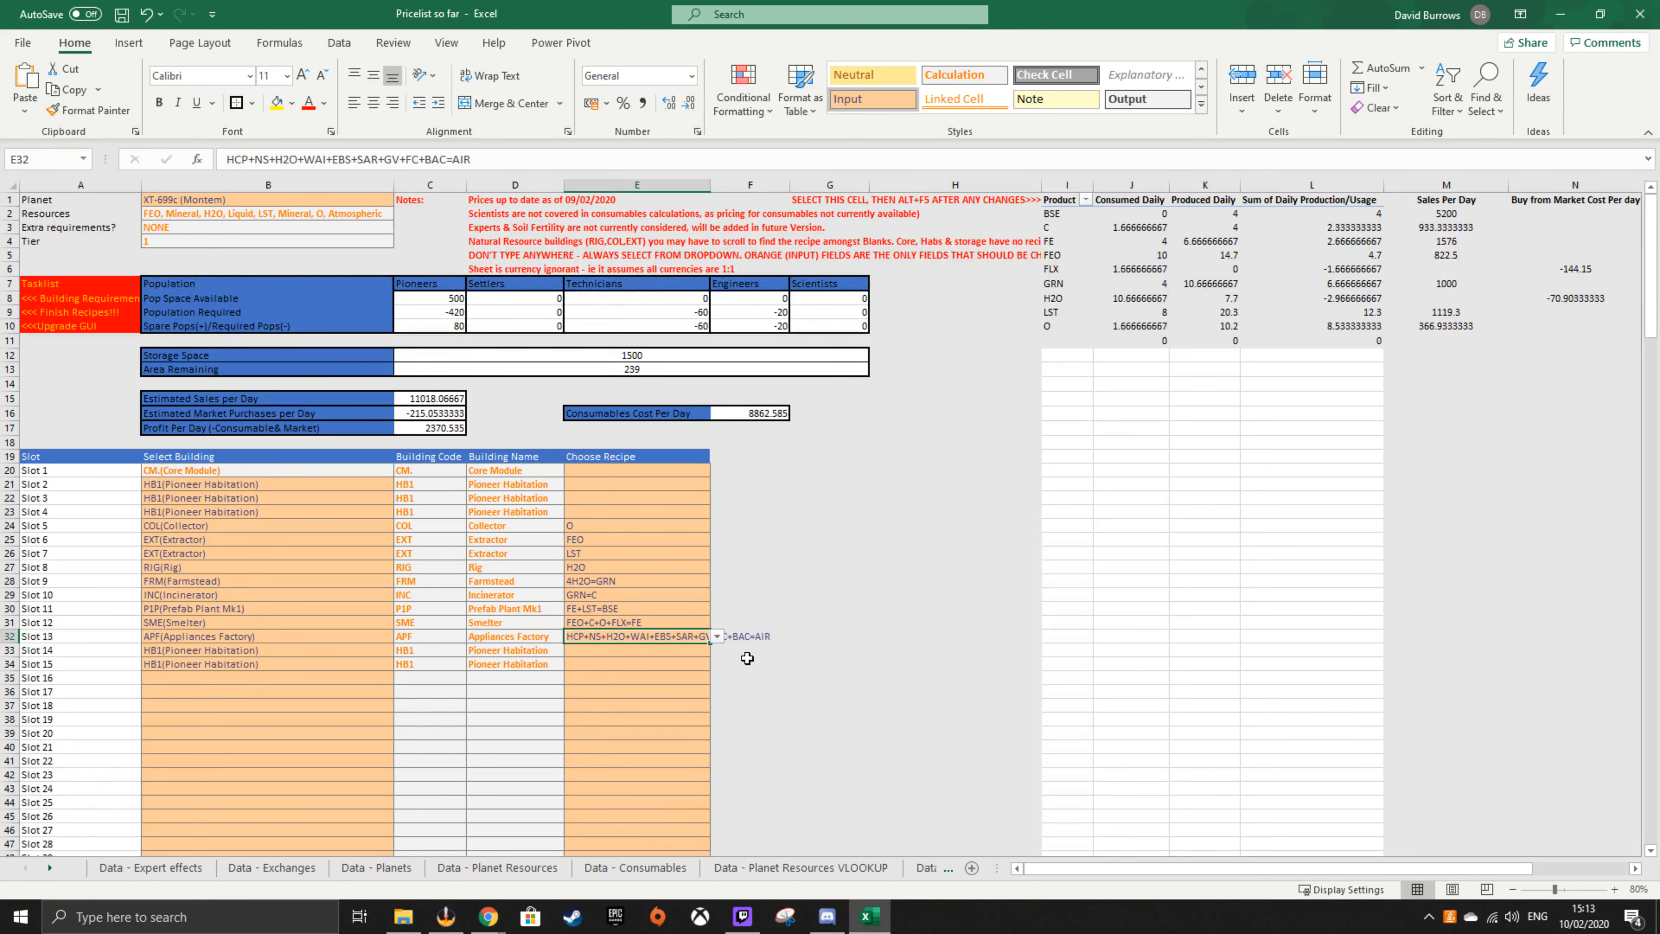
click(716, 637)
drag(718, 683, 718, 662)
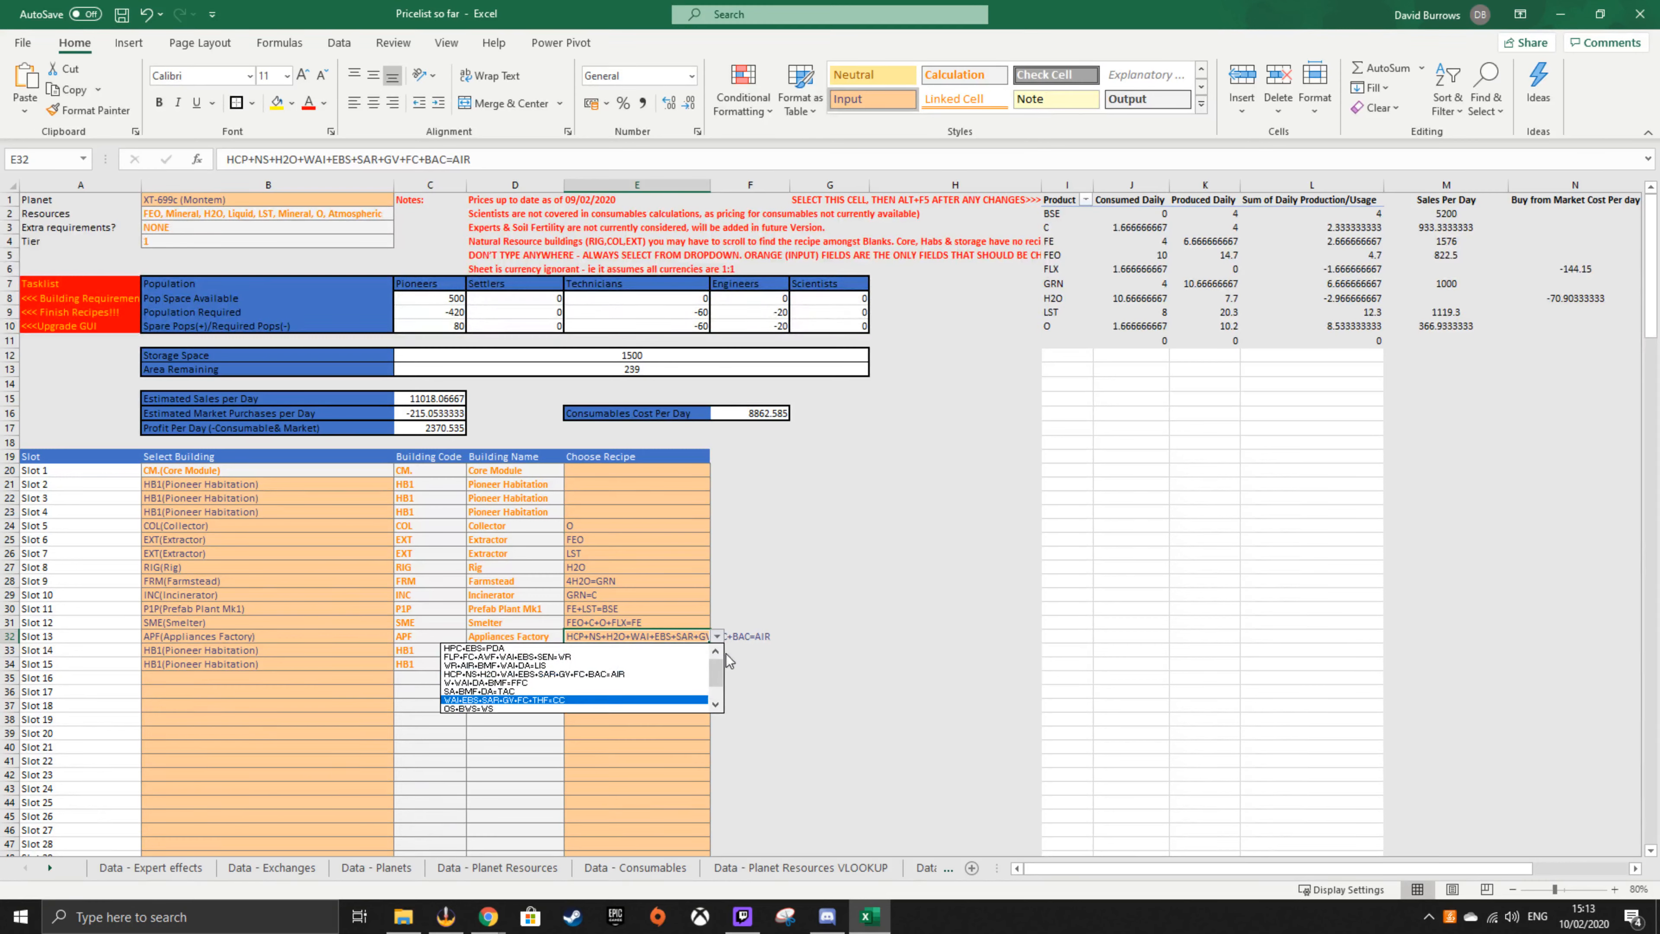
click(859, 726)
click(792, 693)
click(658, 639)
key(Delete)
click(878, 704)
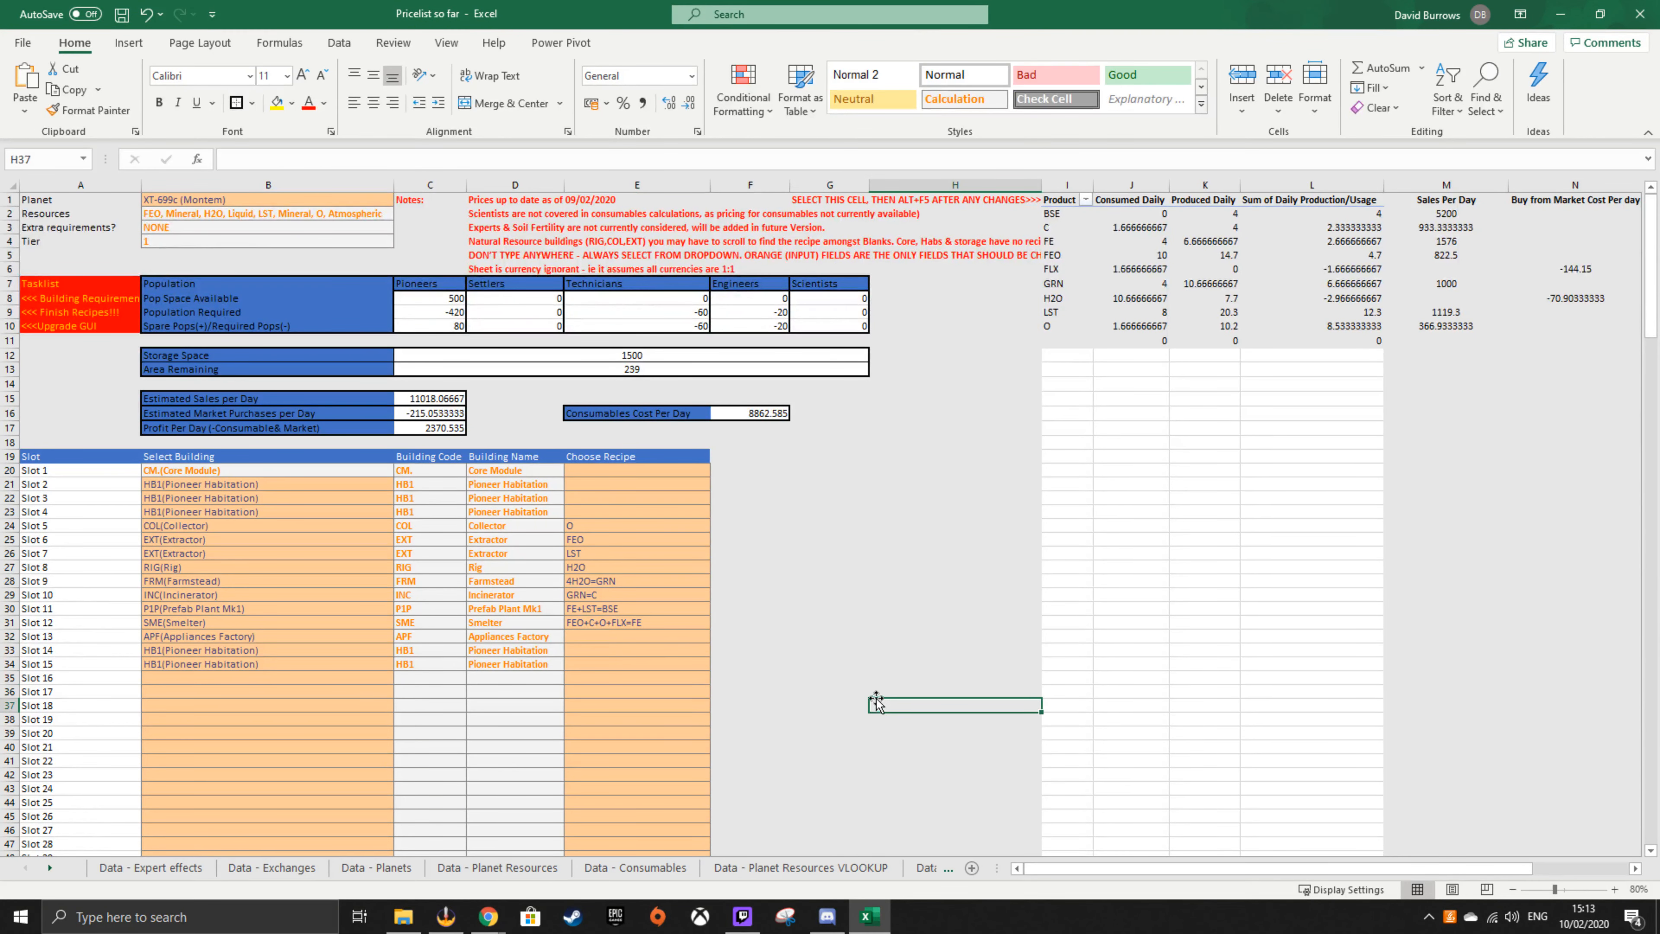
click(882, 454)
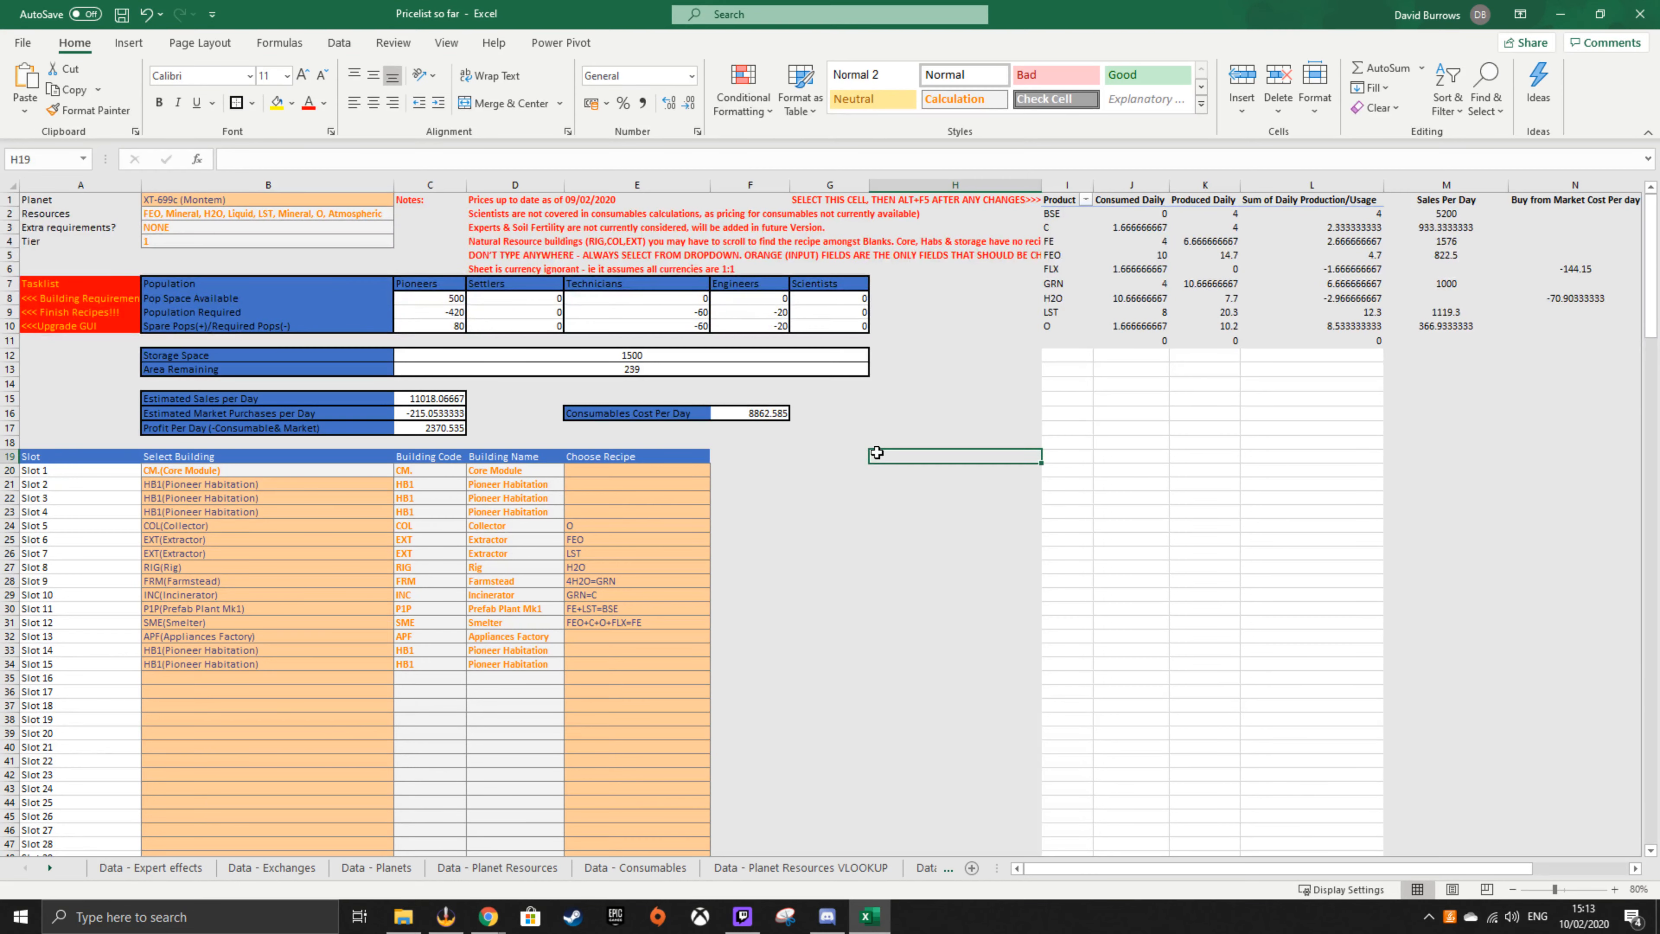
- Change the Slot 13 building to HB1(Pioneer Habitation)
click(270, 632)
click(318, 649)
click(369, 635)
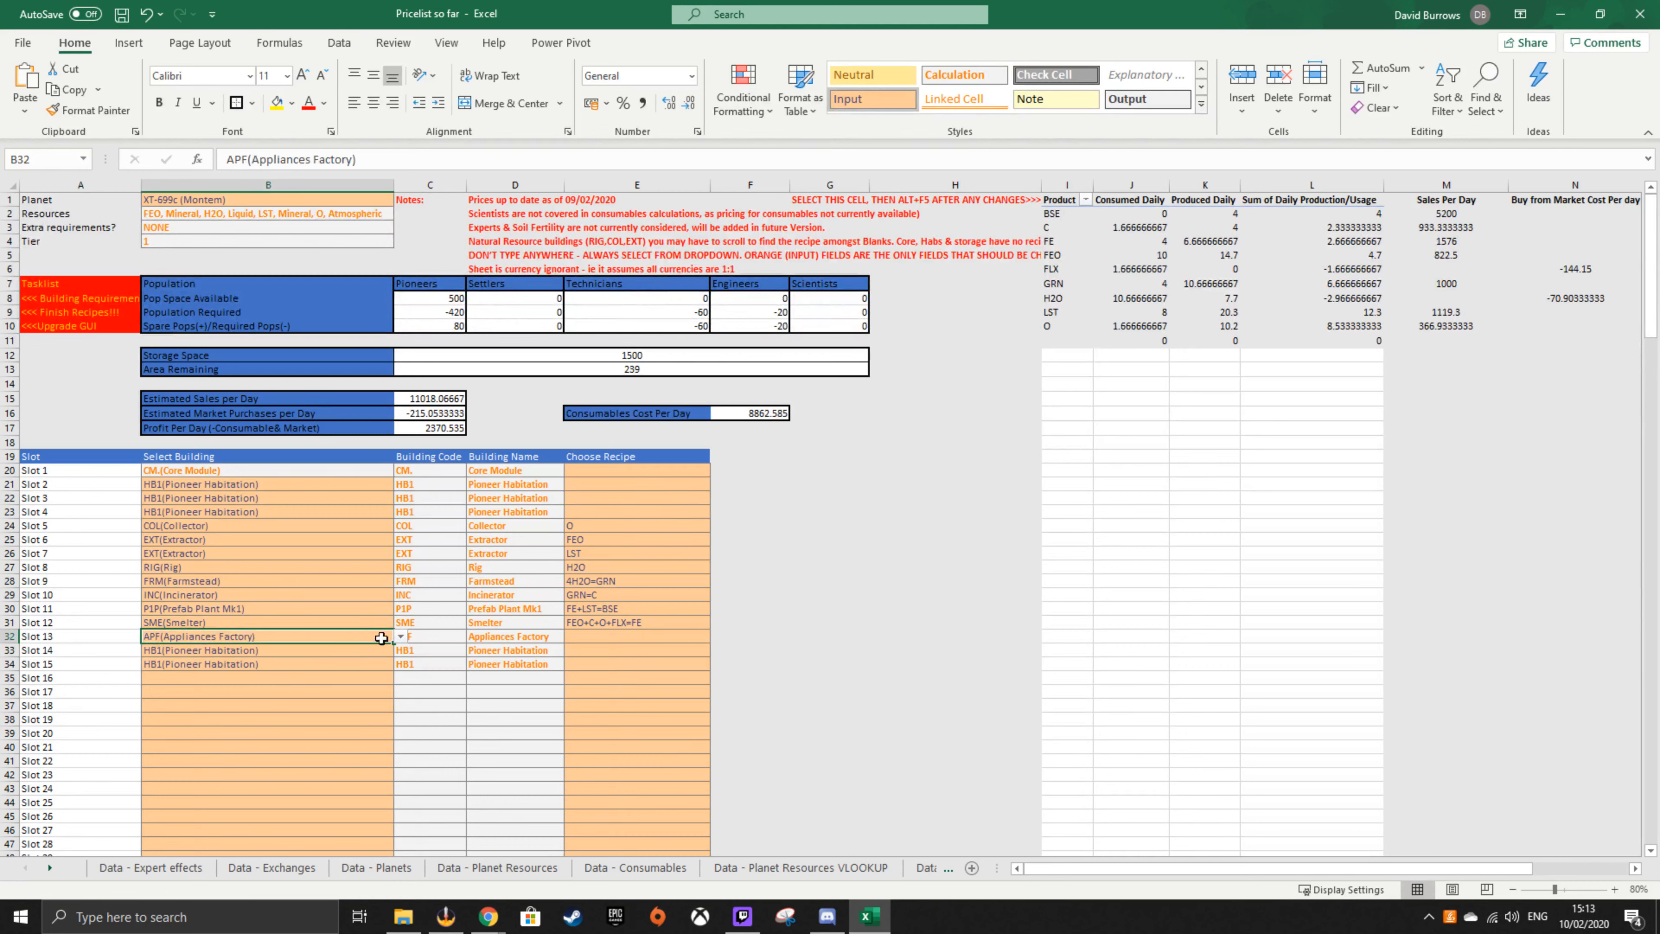
click(400, 636)
scroll(281, 652, up, 3)
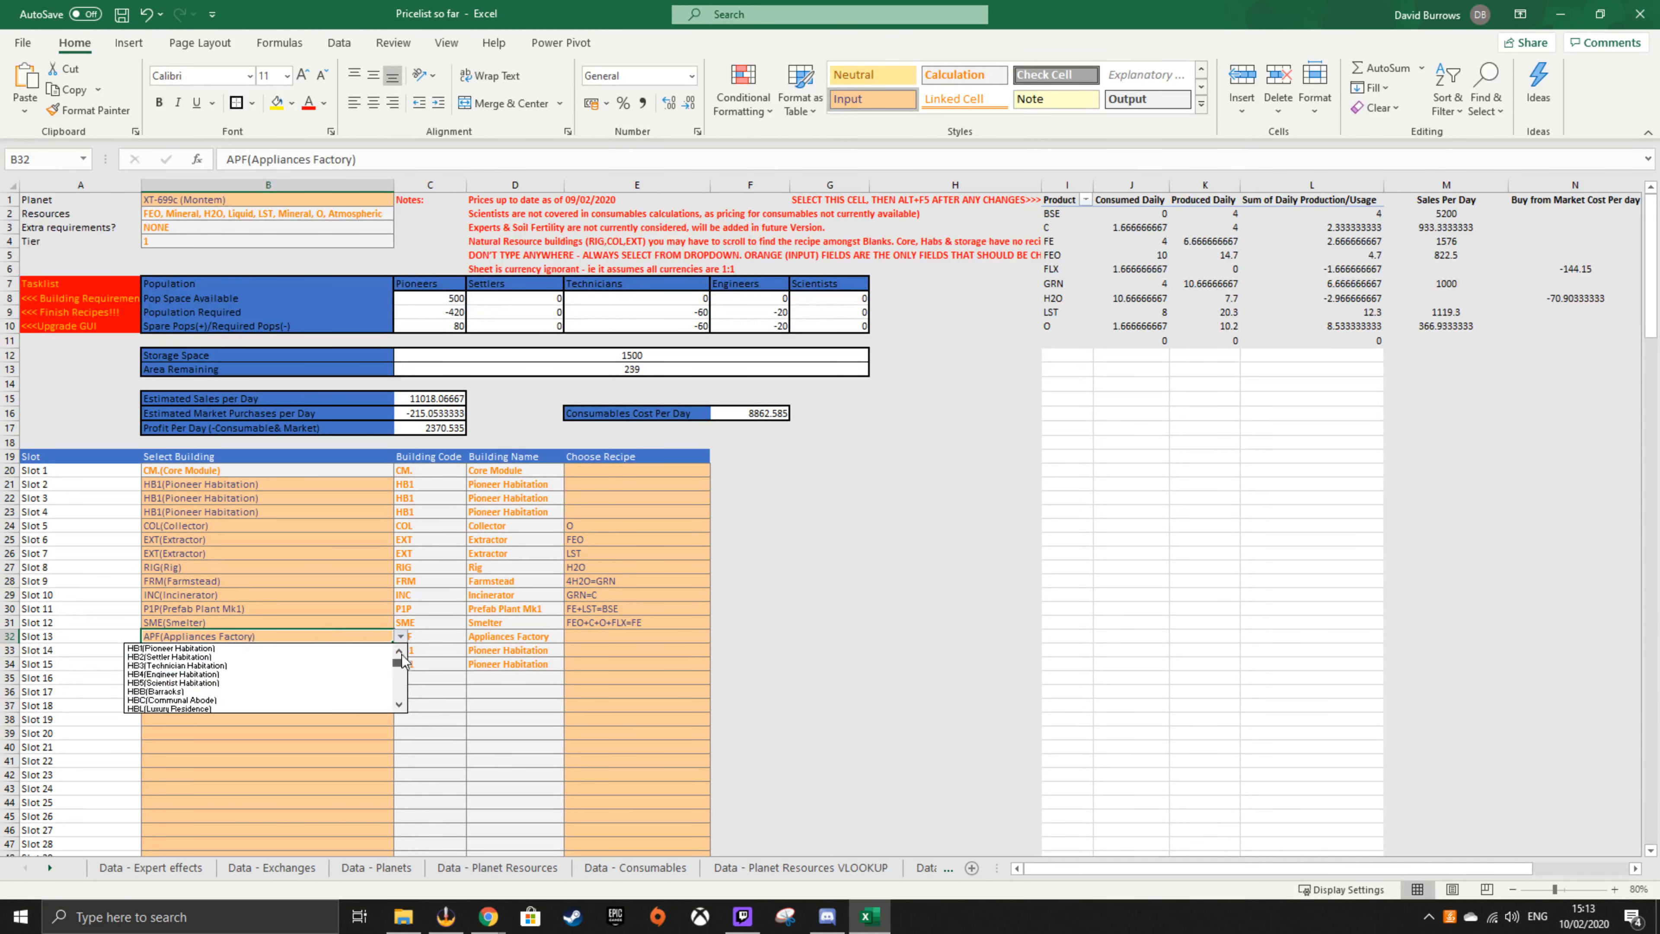
click(230, 648)
click(723, 678)
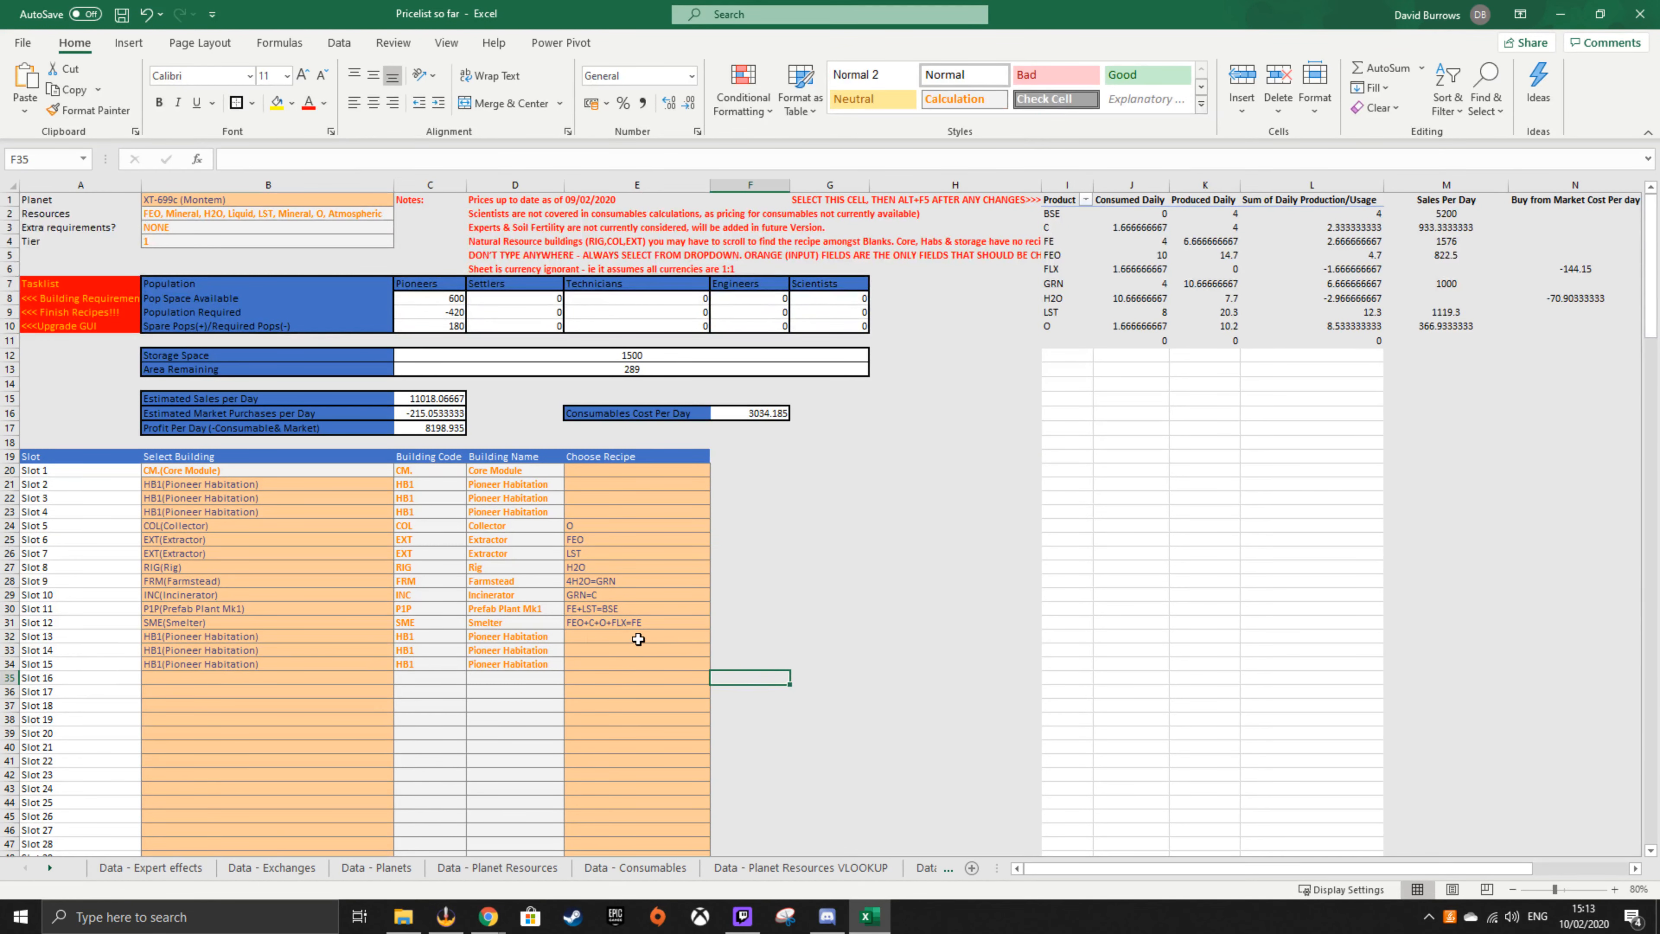
click(854, 631)
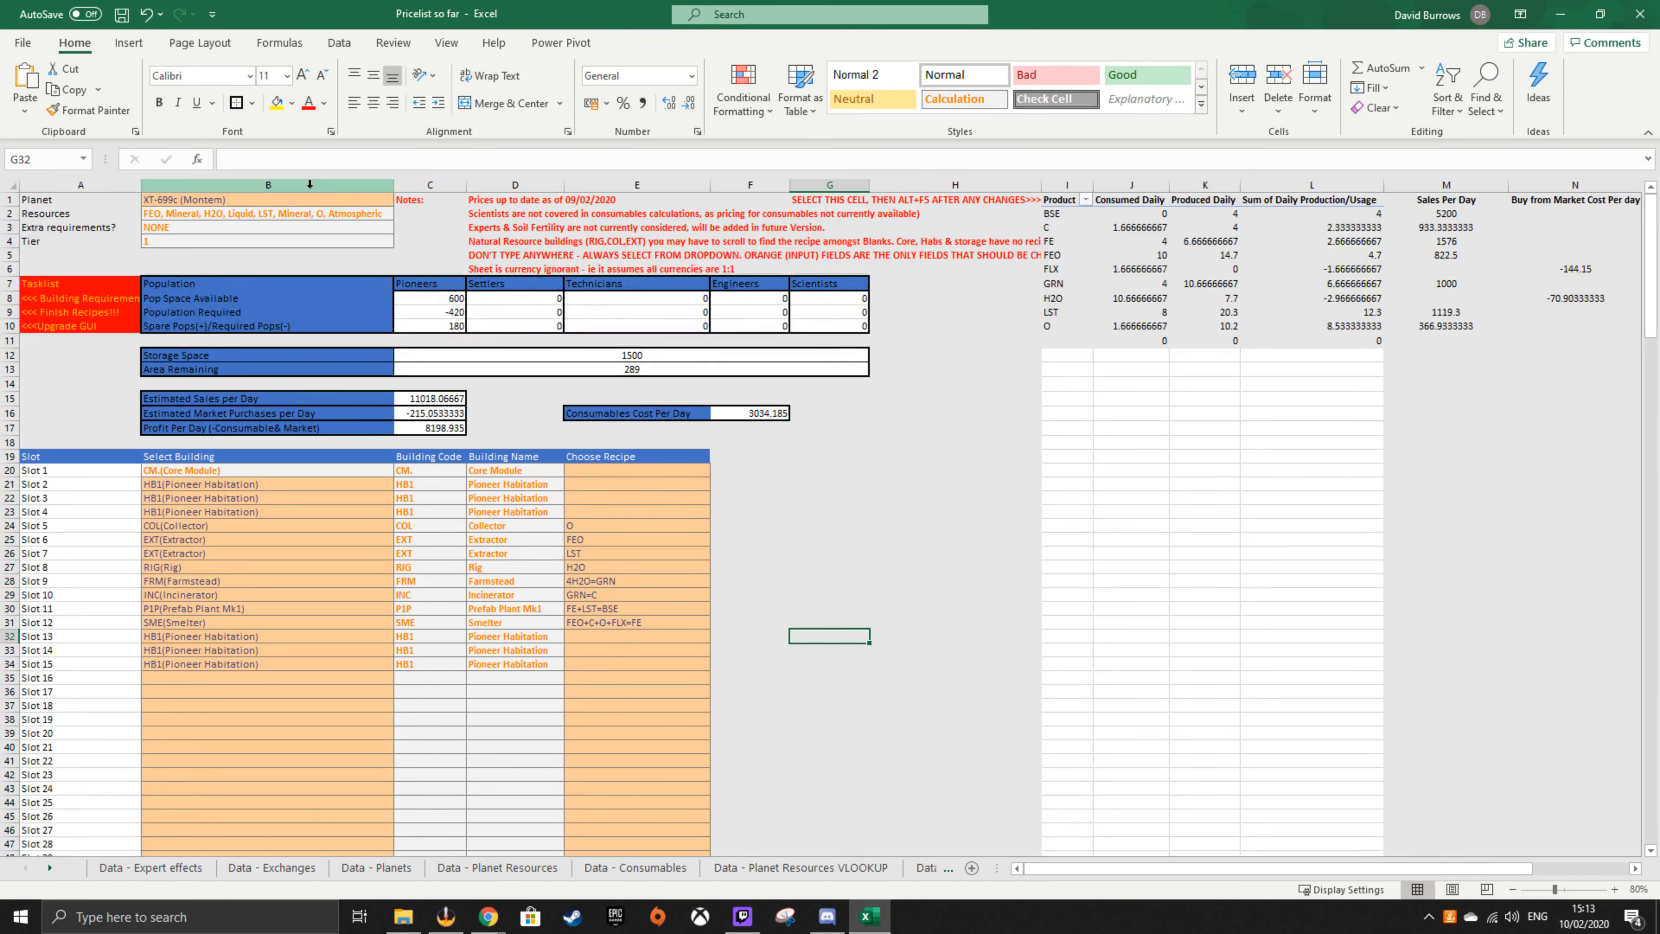
click(274, 198)
click(815, 693)
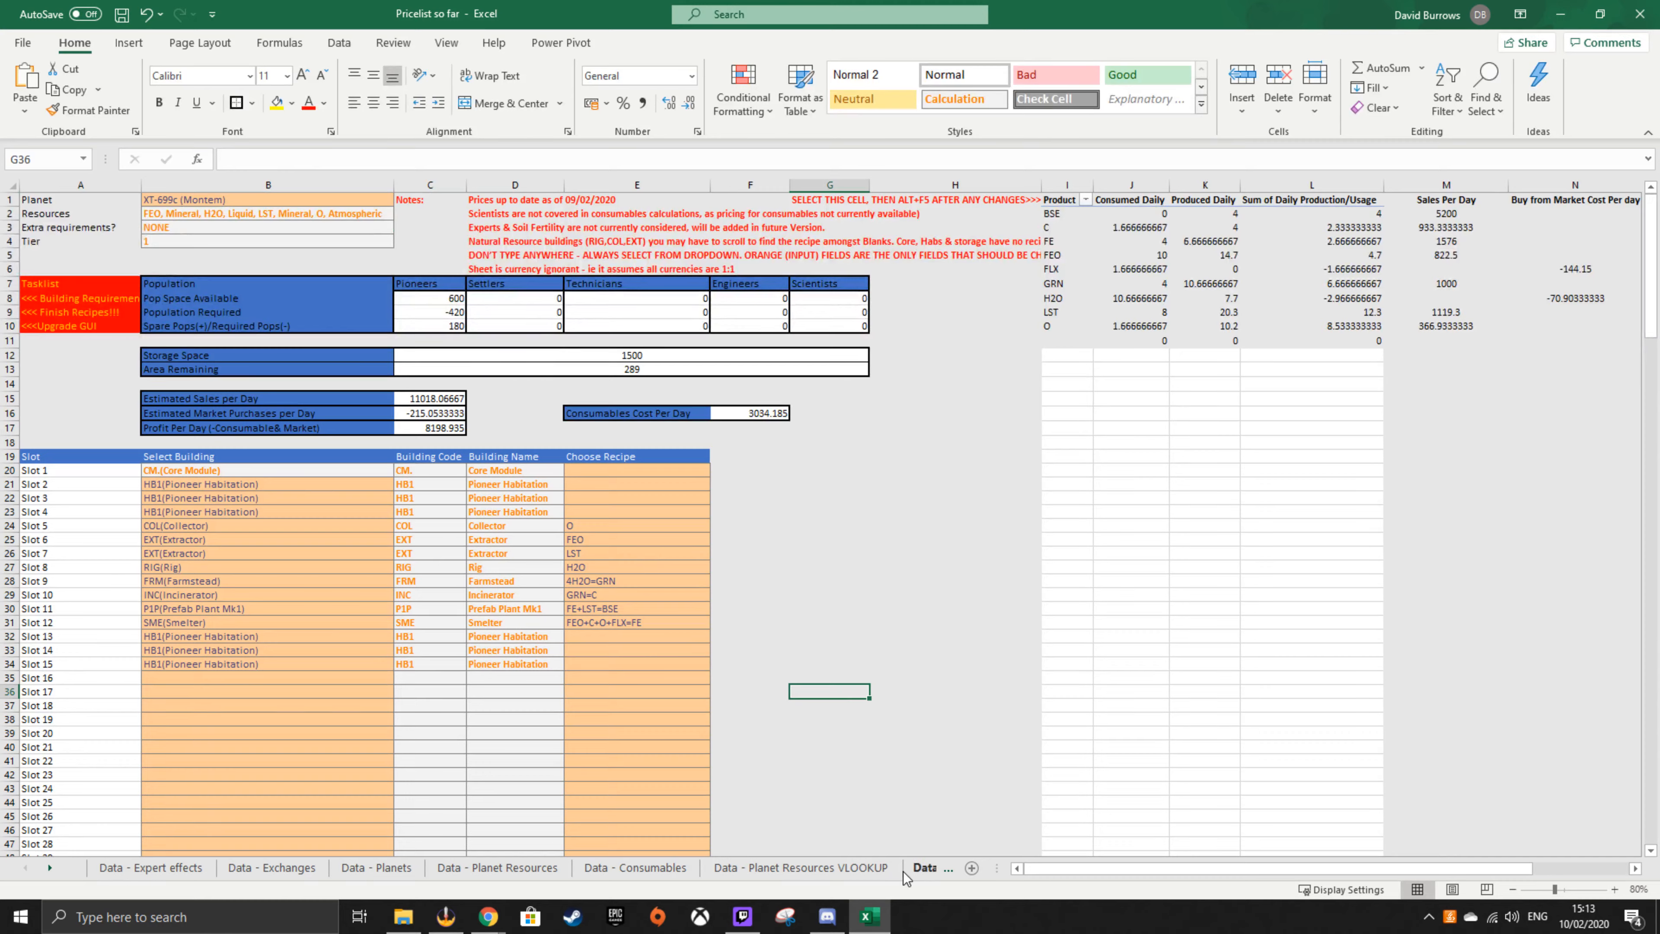
- Browse through the data and planner sheets, including PRD and Deconstruction Planner, and return to the Base Creator sheet
click(948, 871)
click(948, 871)
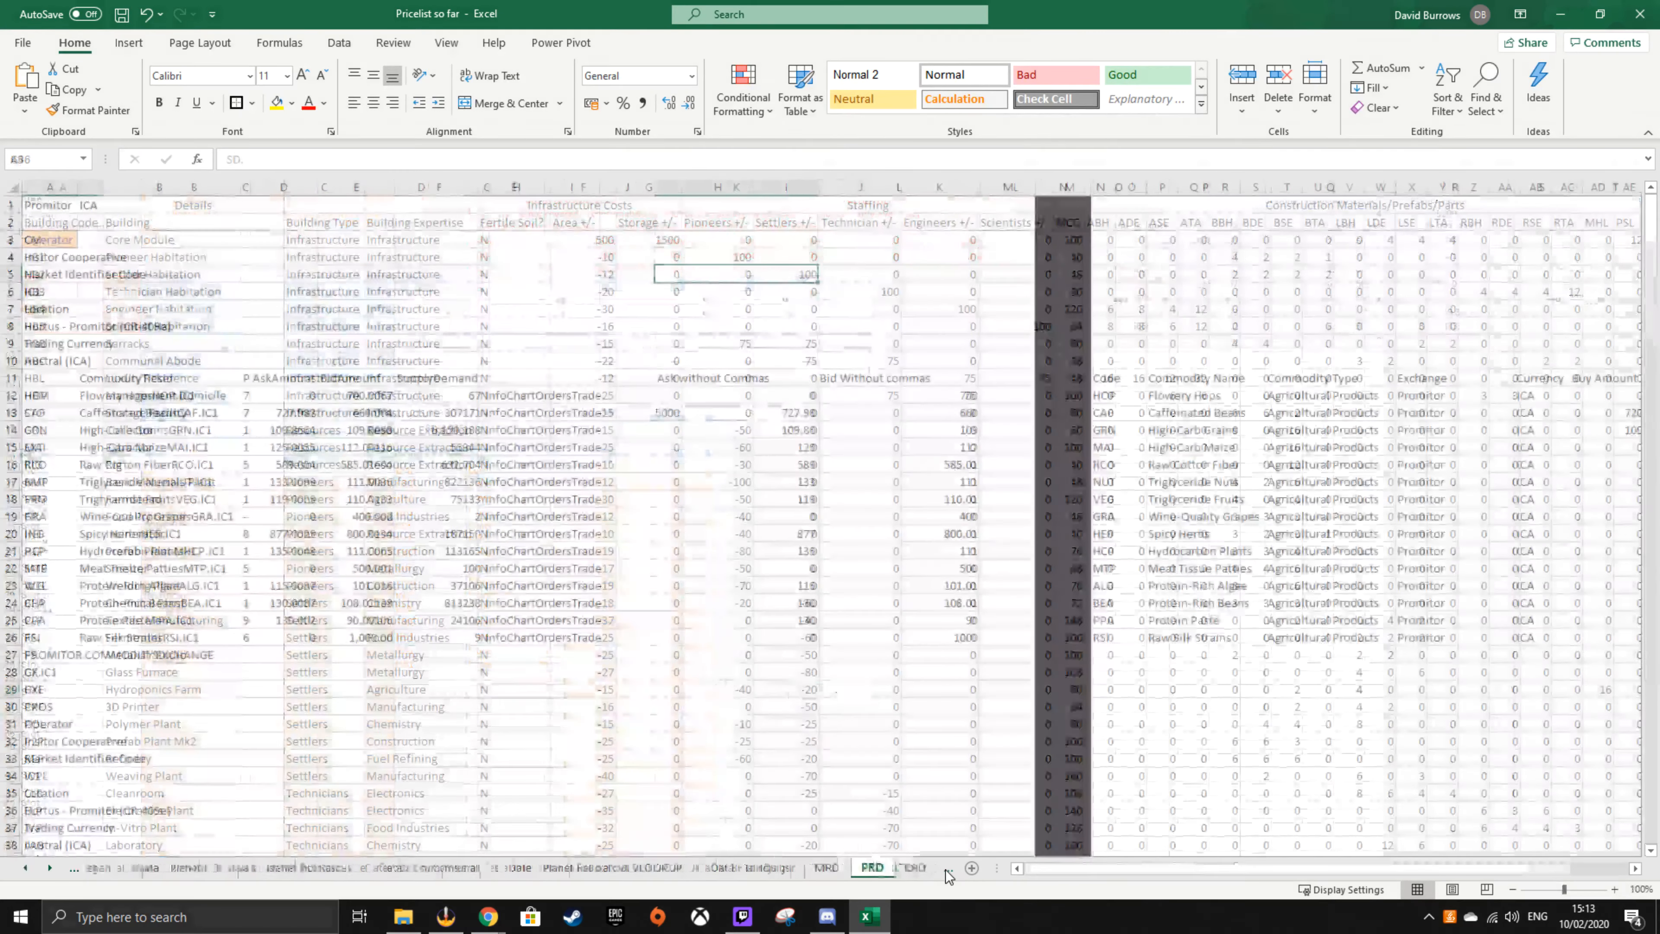
click(948, 871)
click(948, 871)
click(947, 870)
click(948, 871)
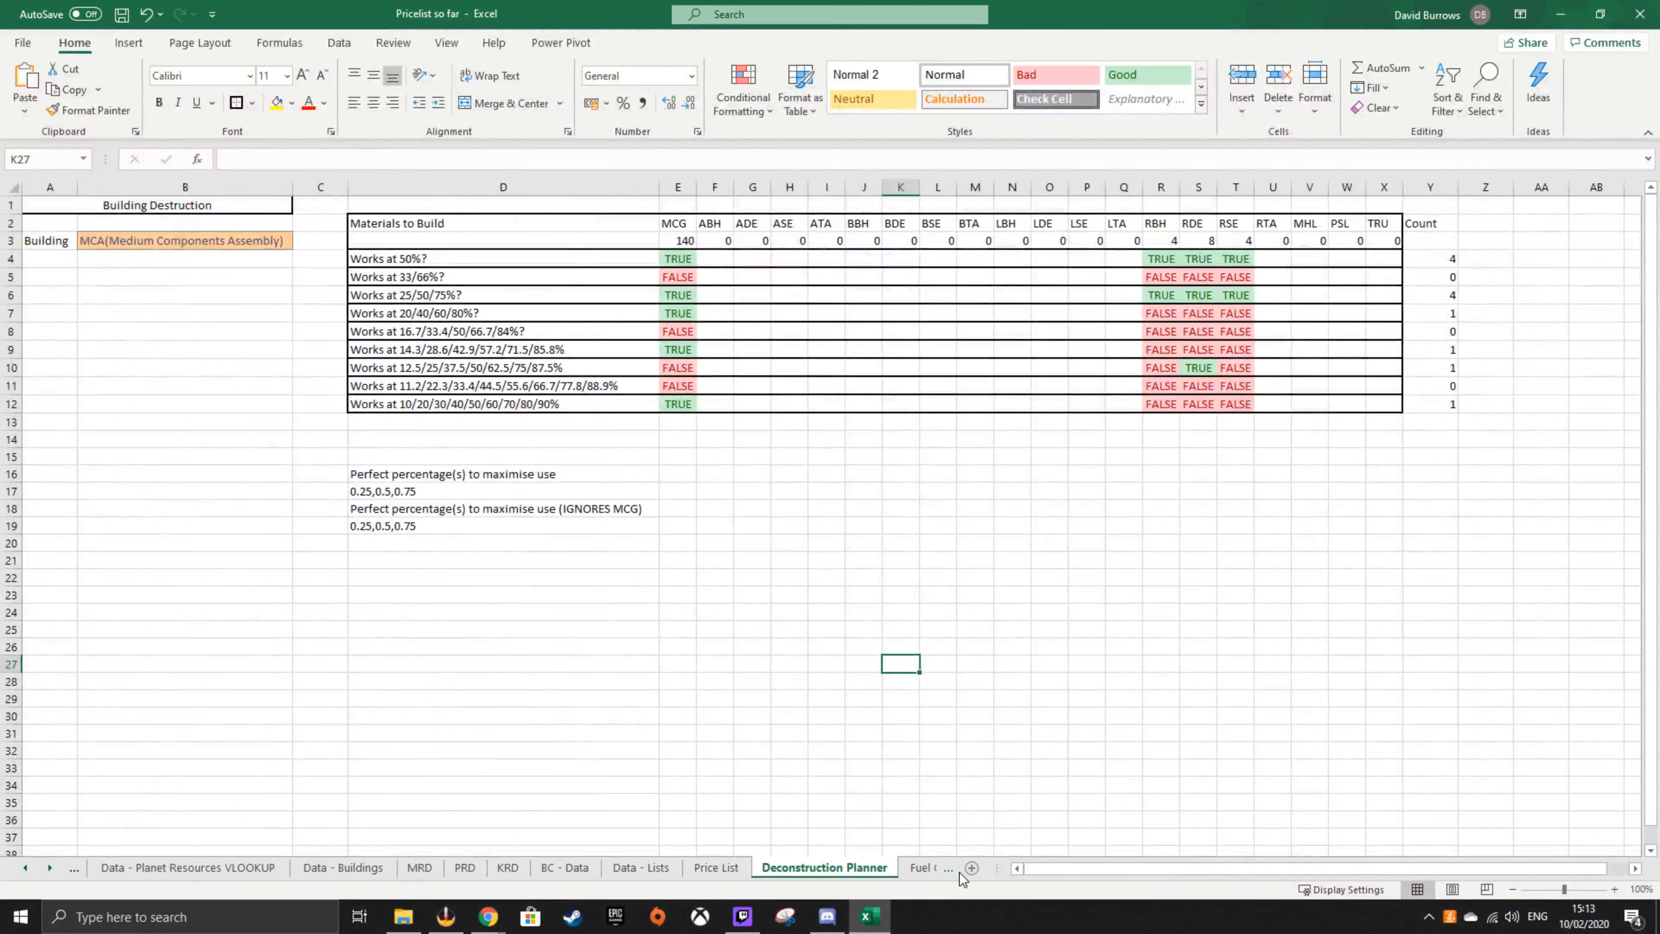
click(957, 872)
click(958, 873)
click(954, 873)
click(915, 595)
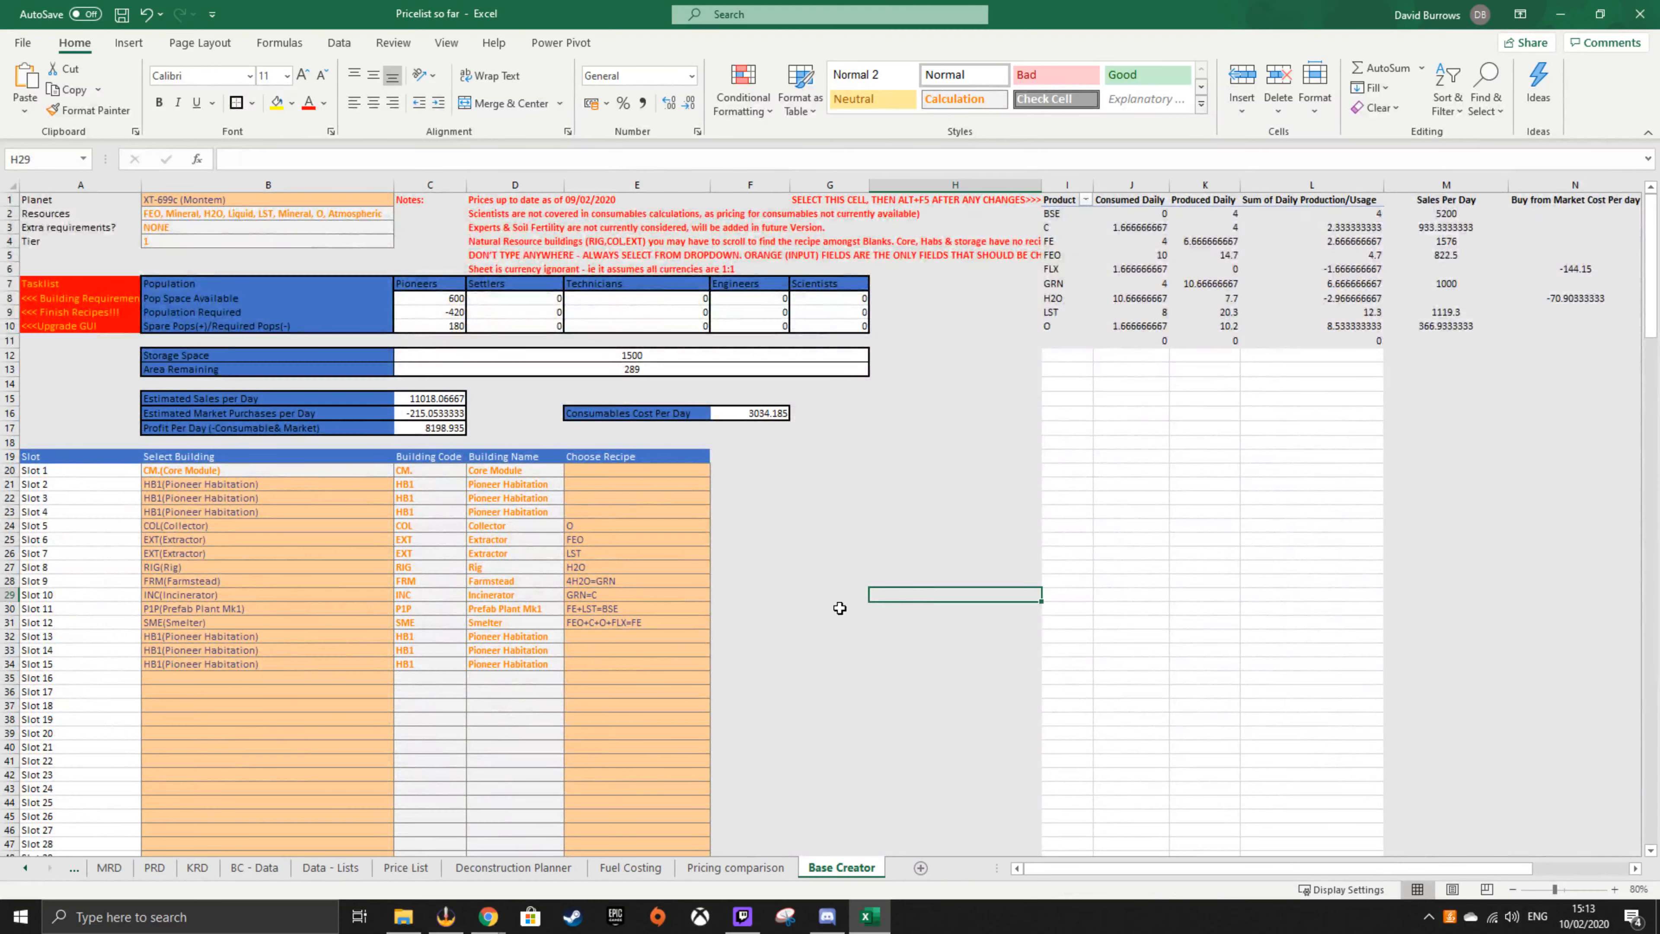